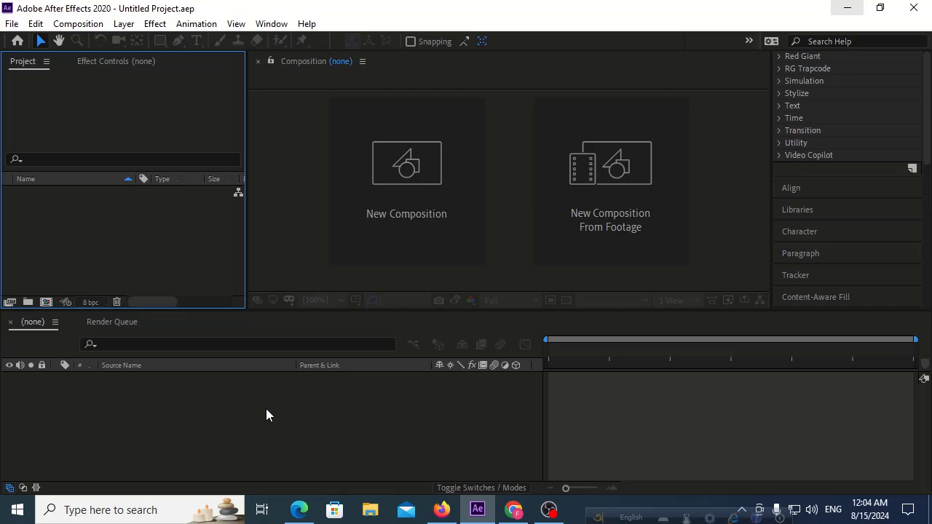
# Import INFINIGAME-AI-CS6.ai from the infinity-games-logo folder as a composition that retains layer sizes
pyautogui.doubleClick(106, 227)
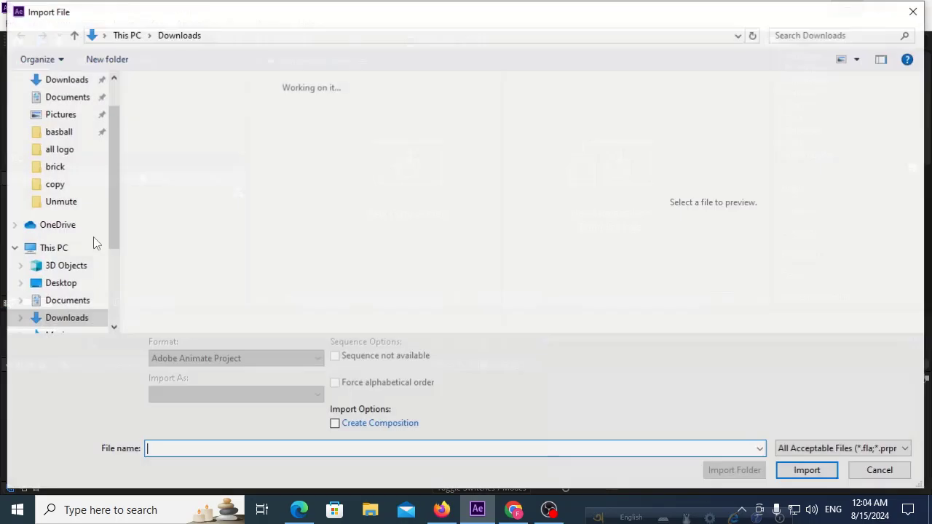
pyautogui.scroll(-2, 82, 252)
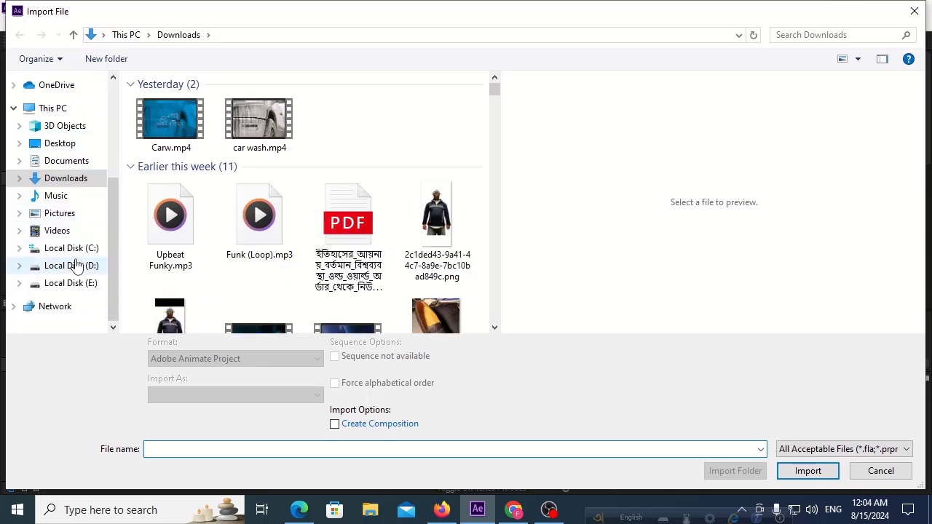
pyautogui.click(91, 286)
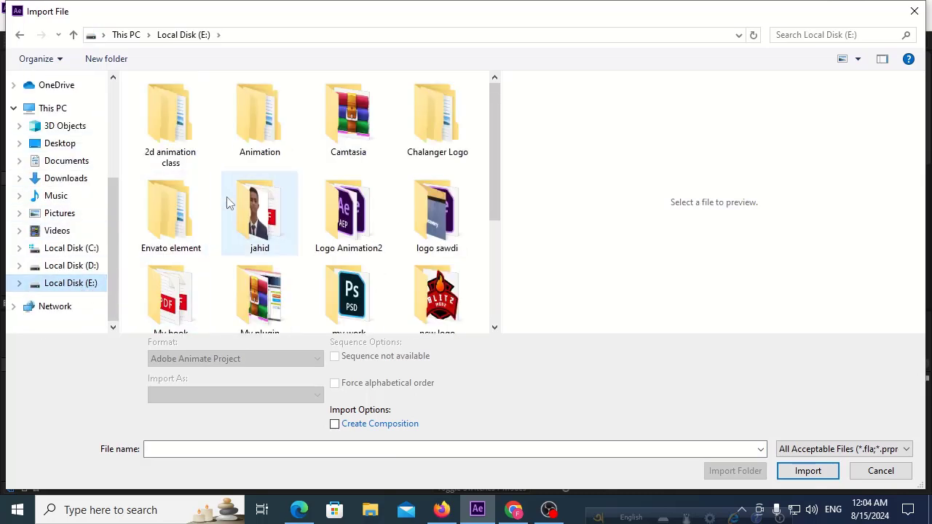
pyautogui.doubleClick(175, 230)
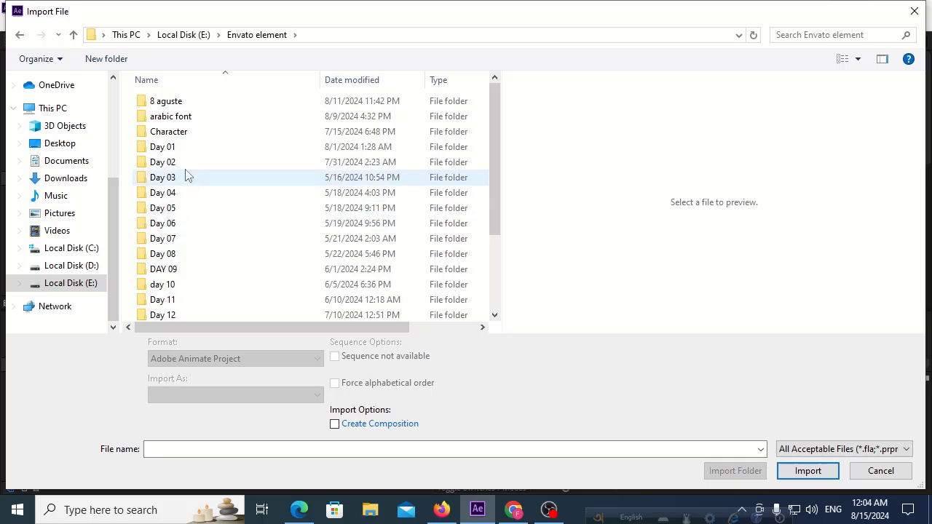
pyautogui.scroll(-3, 185, 177)
pyautogui.doubleClick(186, 301)
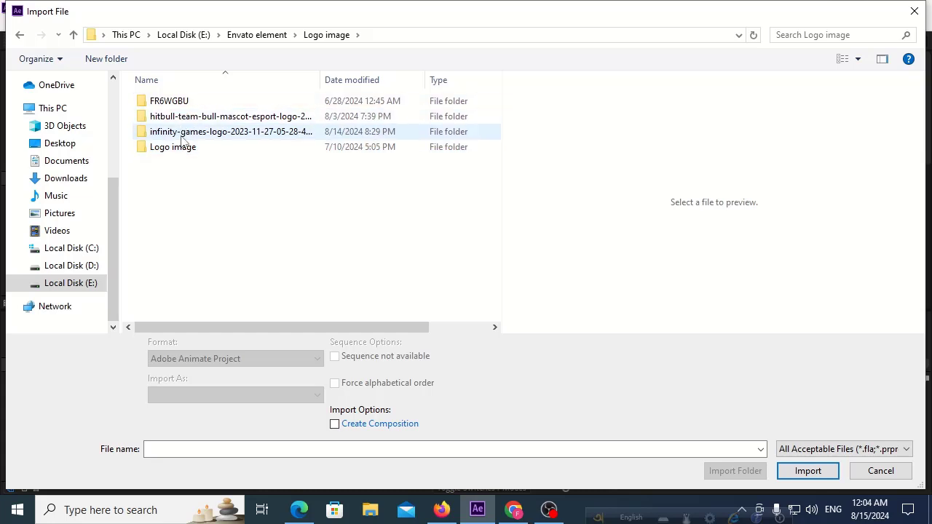
pyautogui.doubleClick(187, 133)
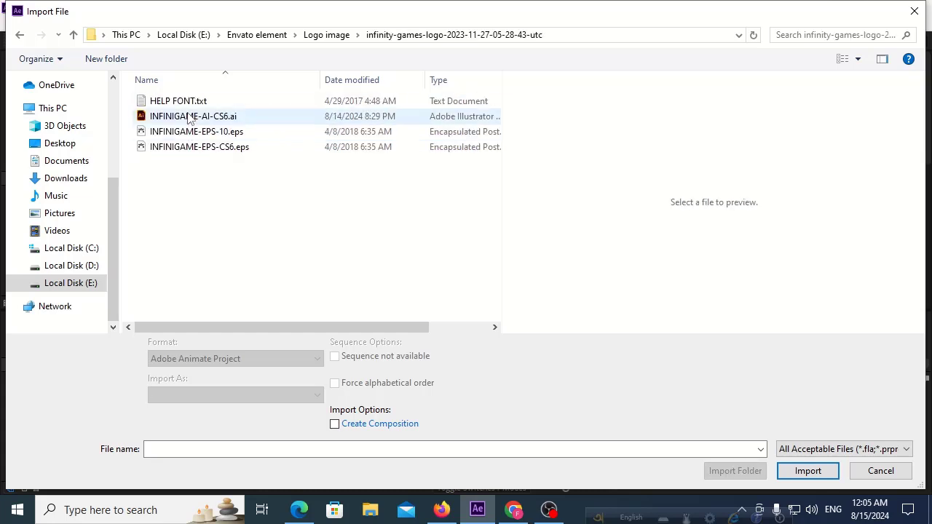
pyautogui.click(178, 116)
pyautogui.click(199, 398)
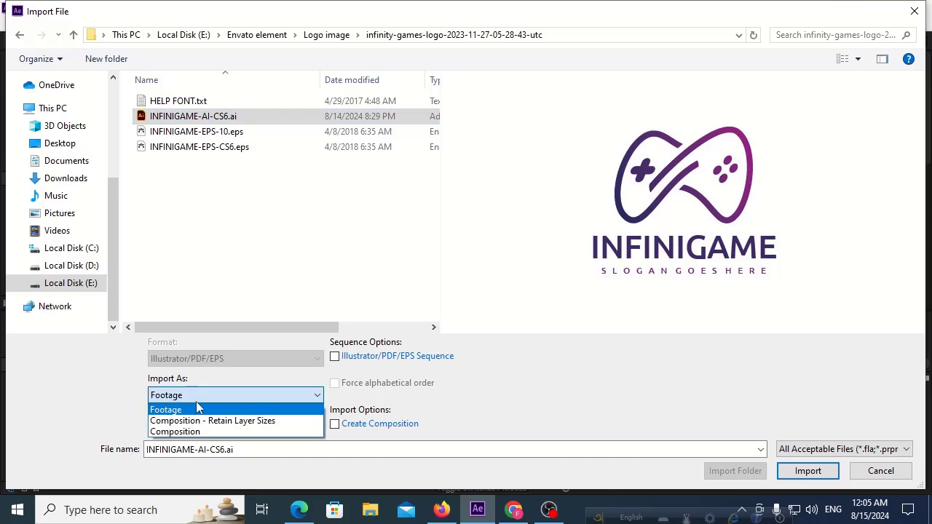
pyautogui.click(216, 423)
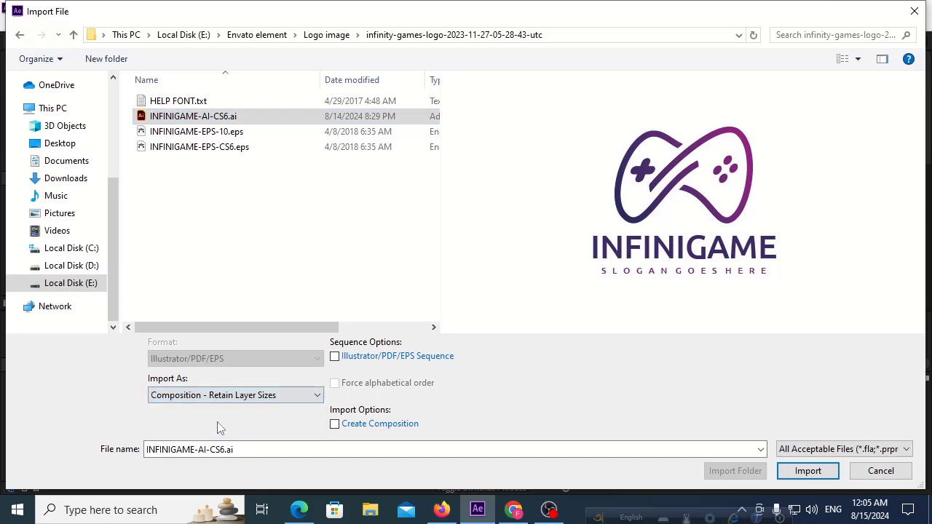
pyautogui.click(804, 469)
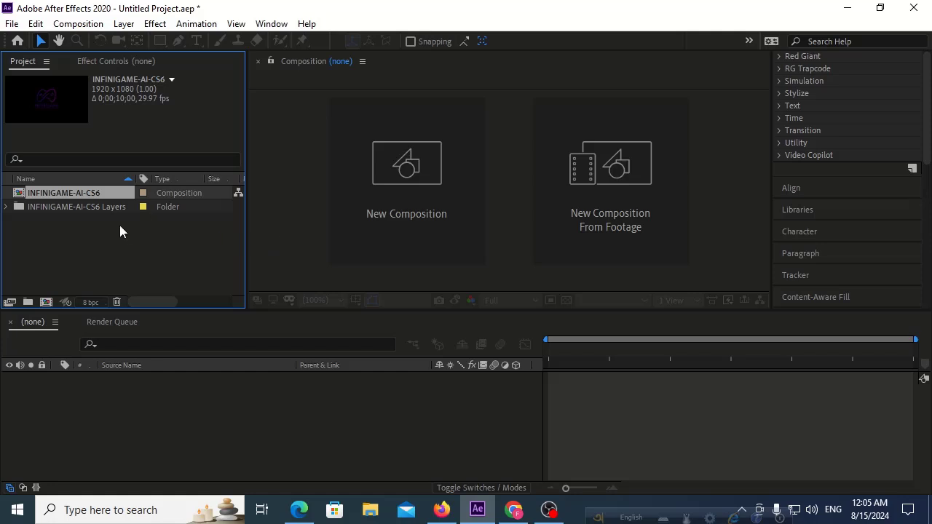
# Open the INFINIGAME-AI-CS6 composition
pyautogui.doubleClick(72, 191)
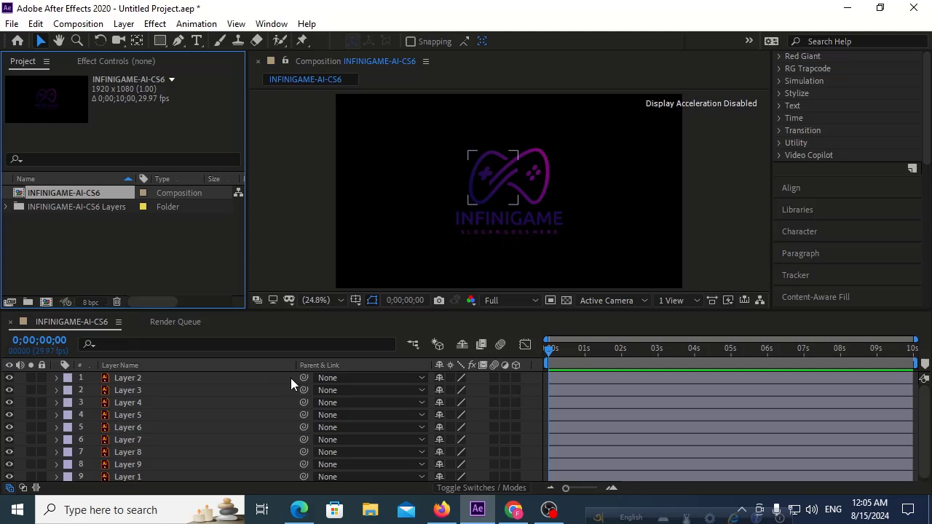
pyautogui.rightClick(232, 375)
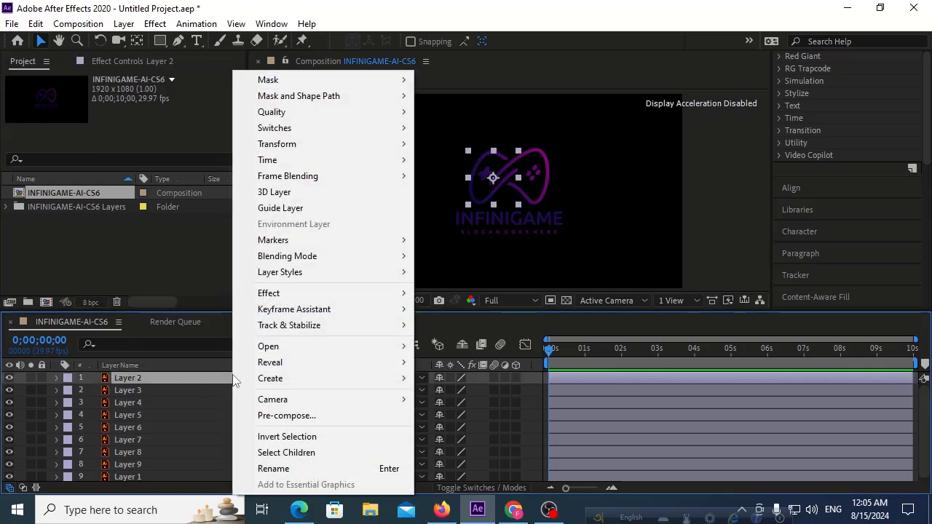
pyautogui.click(207, 376)
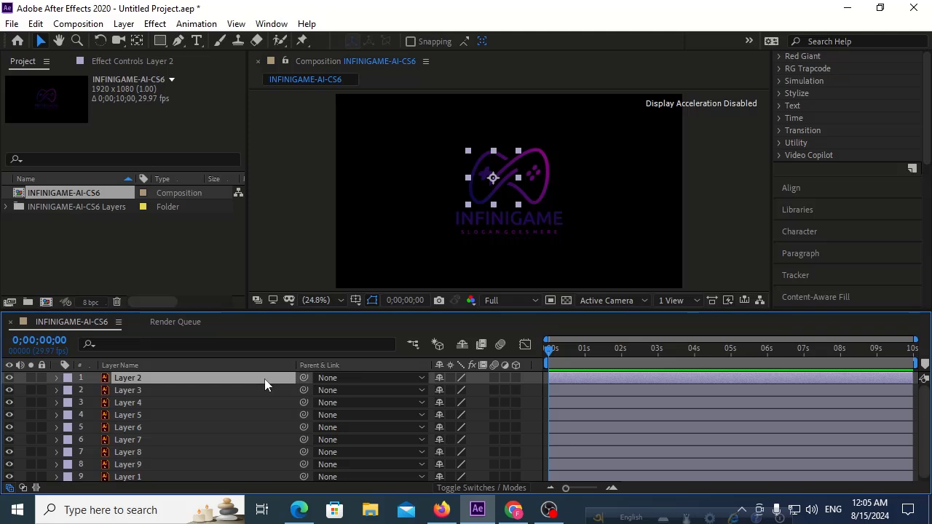
# Create a white solid, White Solid 1, and move it to the bottom of the layer stack
pyautogui.rightClick(431, 375)
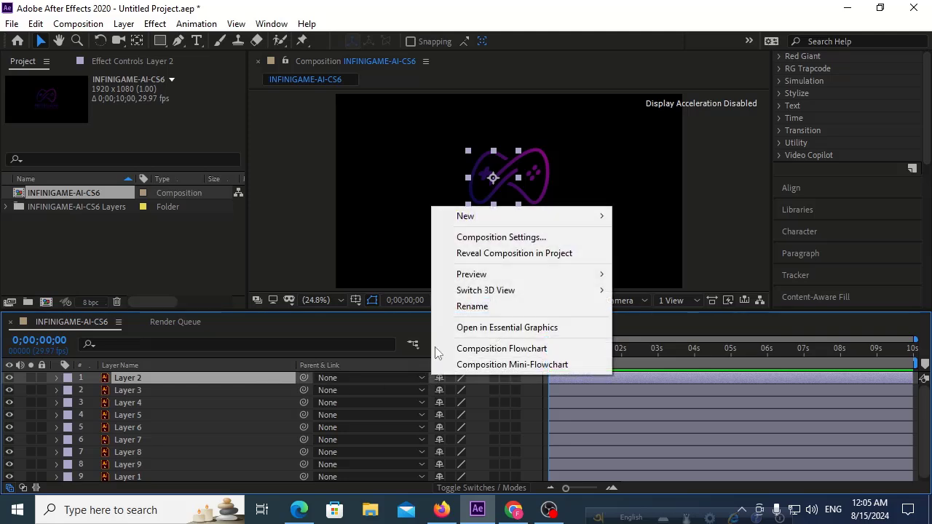
pyautogui.moveTo(479, 214)
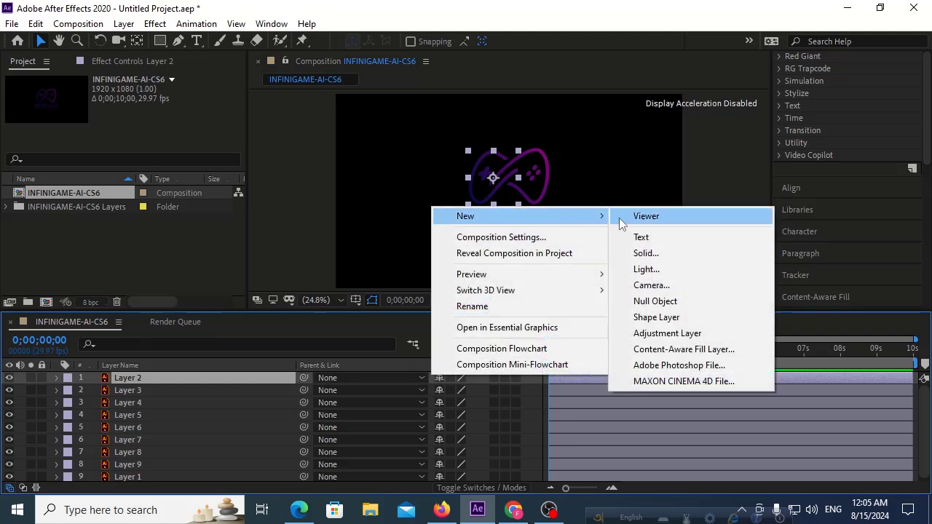
pyautogui.click(651, 253)
pyautogui.click(713, 330)
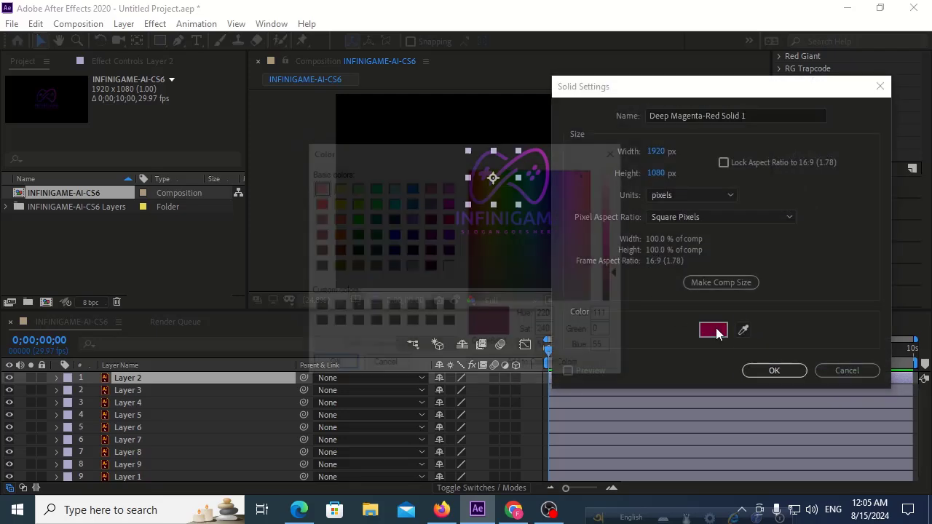
pyautogui.click(449, 267)
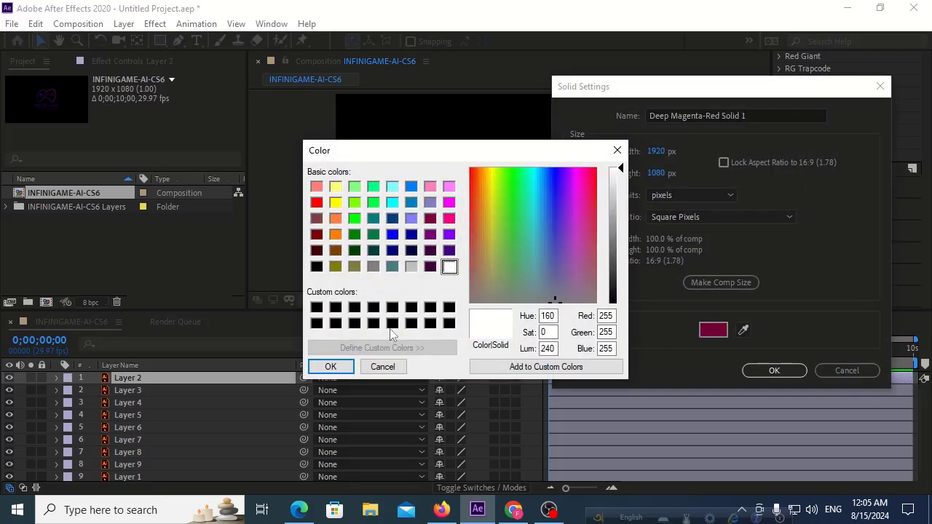
pyautogui.click(329, 366)
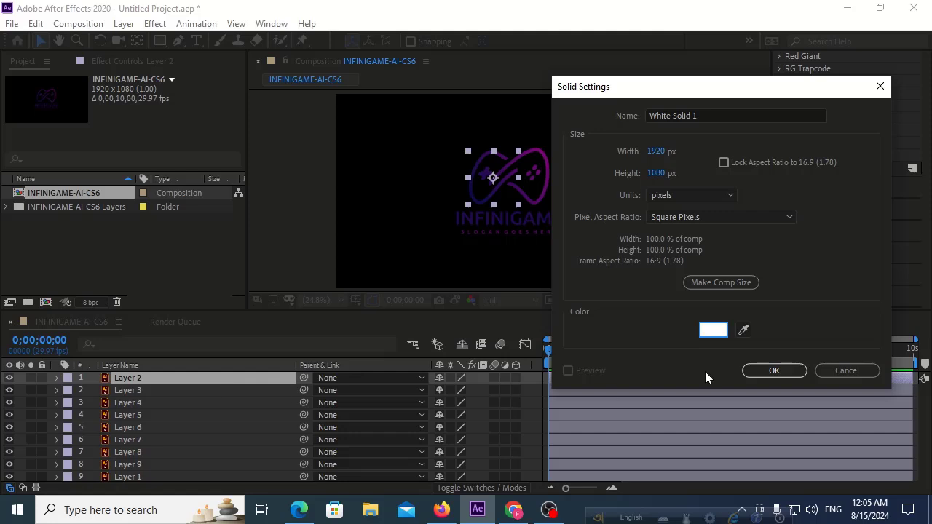
pyautogui.click(772, 370)
pyautogui.moveTo(233, 380)
pyautogui.mouseDown()
pyautogui.moveTo(215, 472)
pyautogui.moveTo(222, 483)
pyautogui.mouseUp()
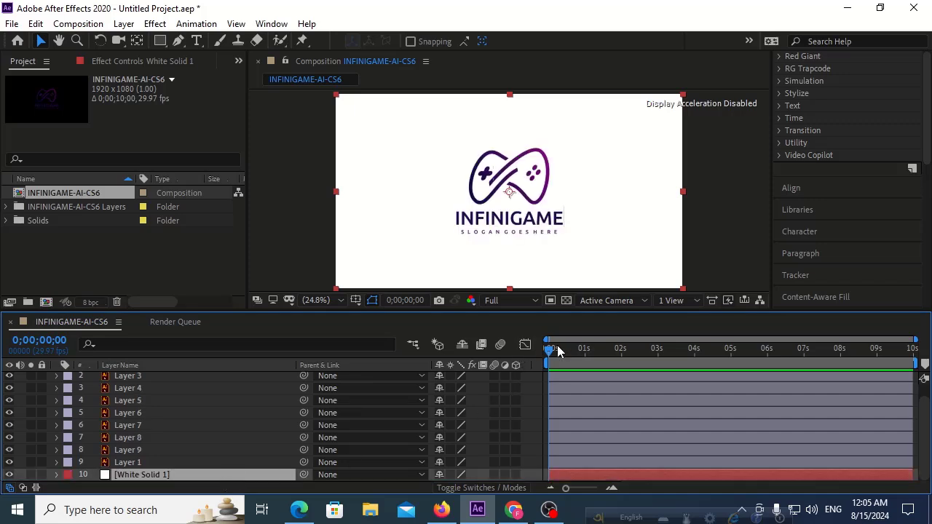
pyautogui.scroll(1, 163, 428)
# Select Layer 2 and toggle its visibility to see which part of the logo it is
pyautogui.scroll(-1, 163, 428)
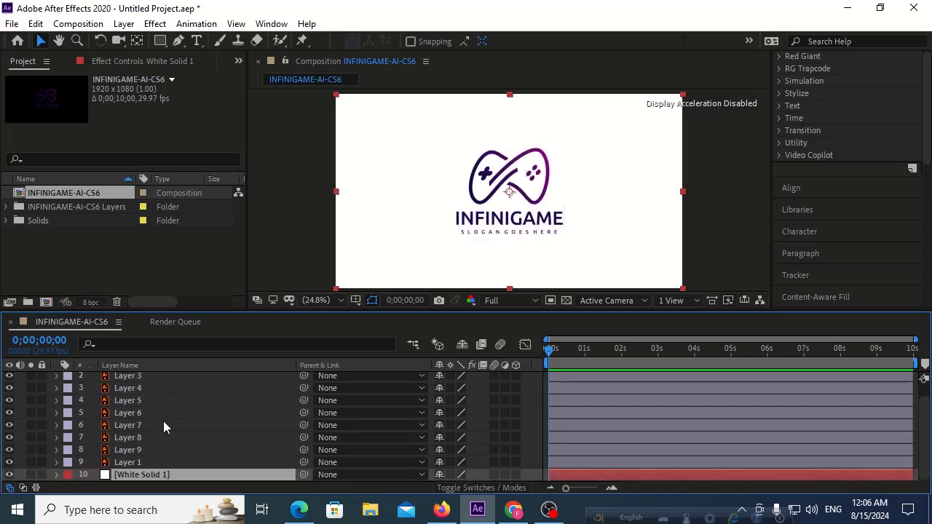
pyautogui.scroll(1, 163, 428)
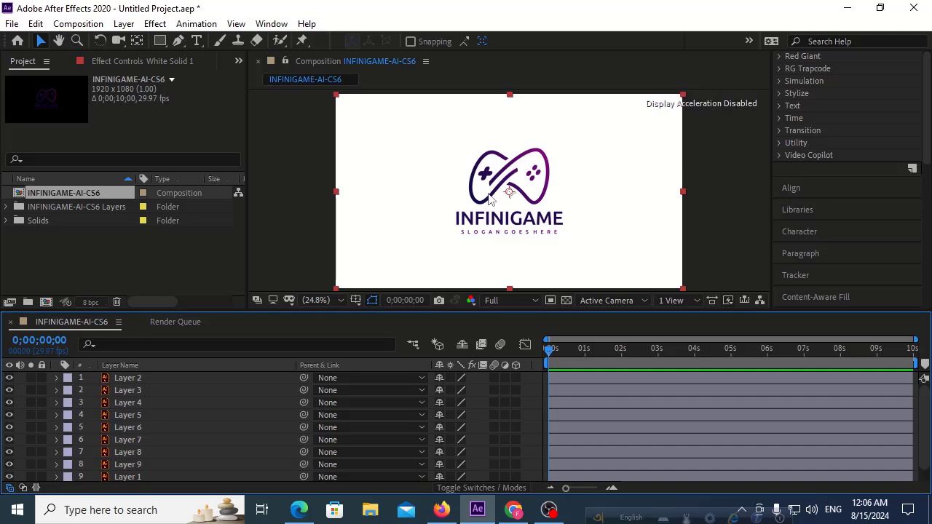
pyautogui.click(164, 380)
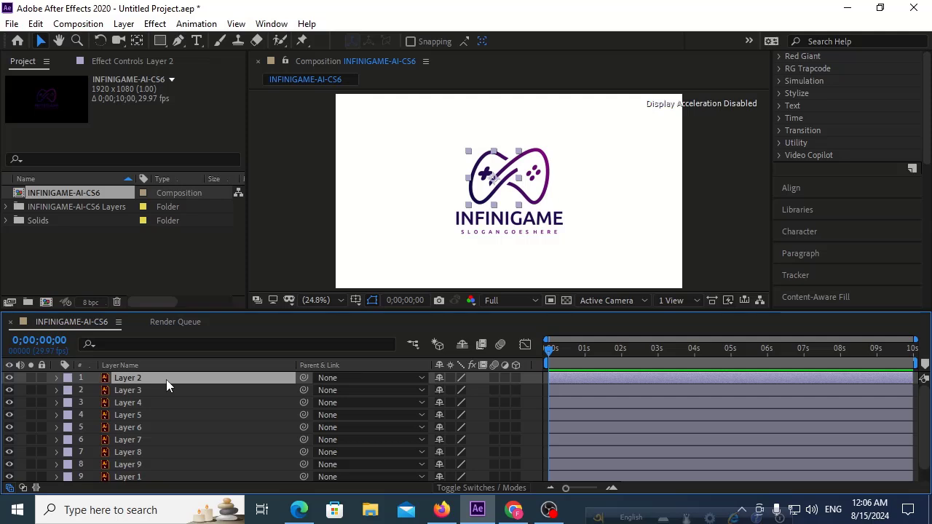
pyautogui.click(9, 378)
pyautogui.click(9, 377)
# Add a new empty shape layer, Shape Layer 1
pyautogui.rightClick(432, 374)
pyautogui.moveTo(538, 213)
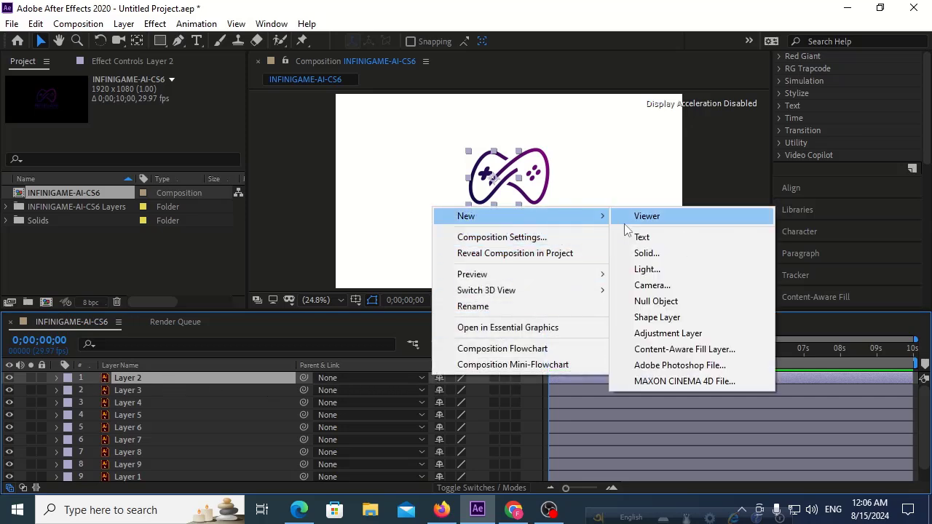
pyautogui.click(658, 318)
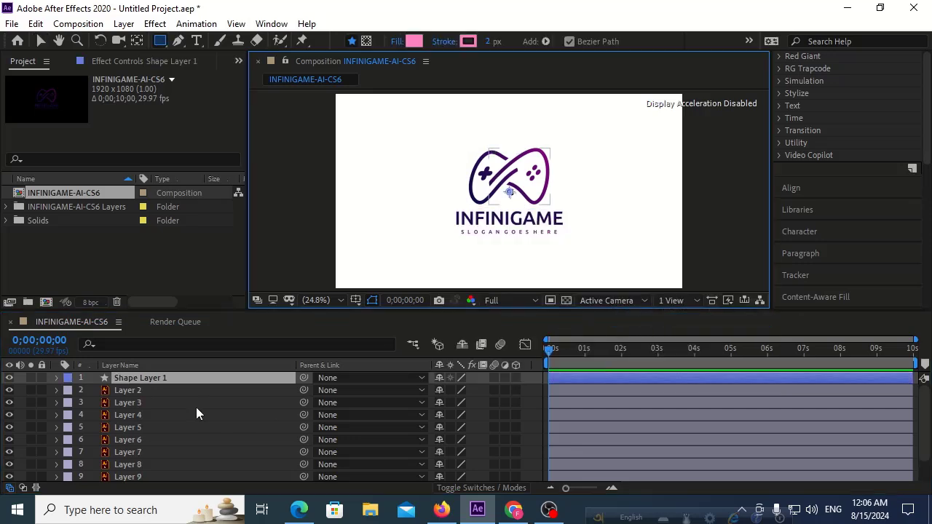
# Hide all logo layers except Layer 2's purple curve, then select Shape Layer 1
pyautogui.click(149, 391)
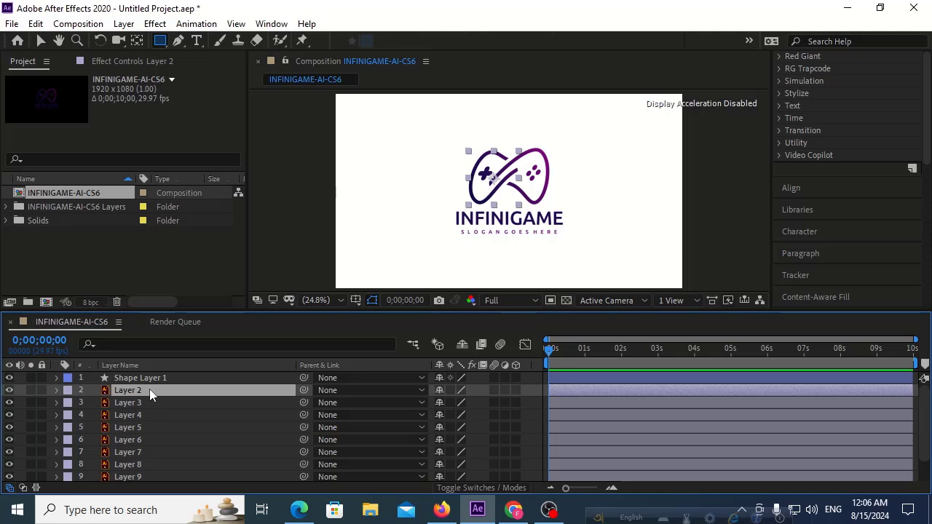
pyautogui.click(147, 378)
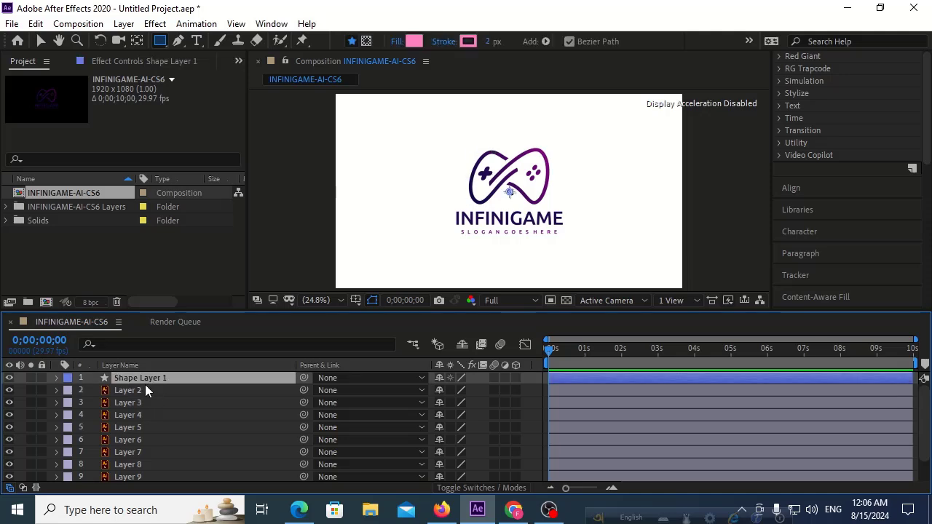
pyautogui.click(144, 389)
pyautogui.scroll(-2, 150, 427)
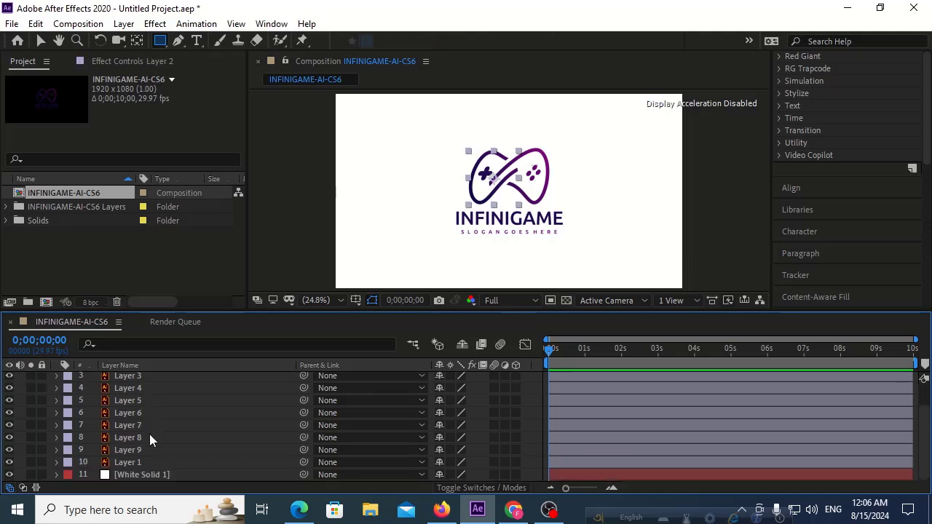
pyautogui.keyDown('shift'); pyautogui.click(109, 460); pyautogui.keyUp('shift')
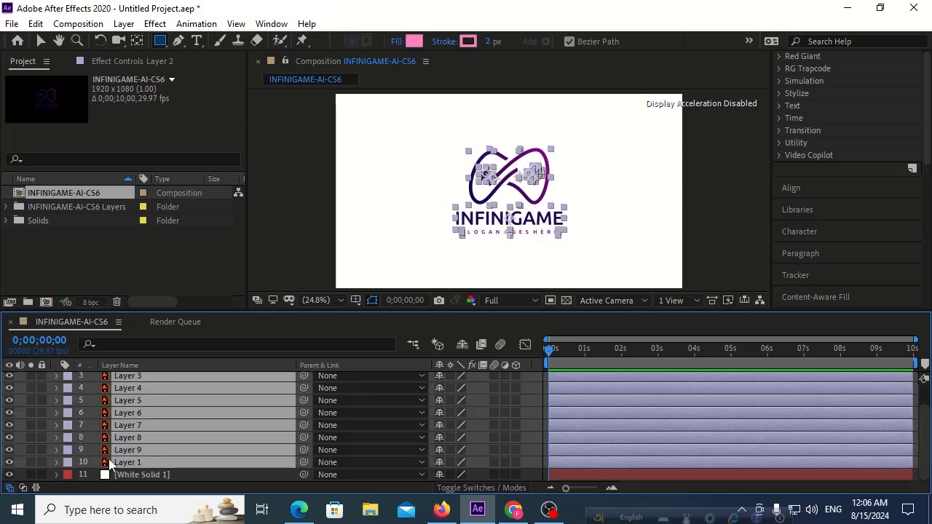
pyautogui.click(9, 440)
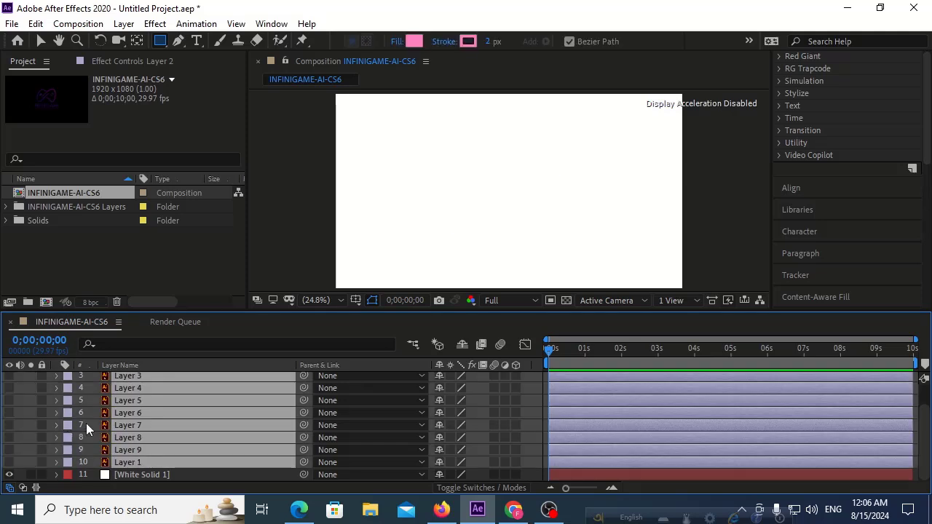
pyautogui.scroll(2, 147, 408)
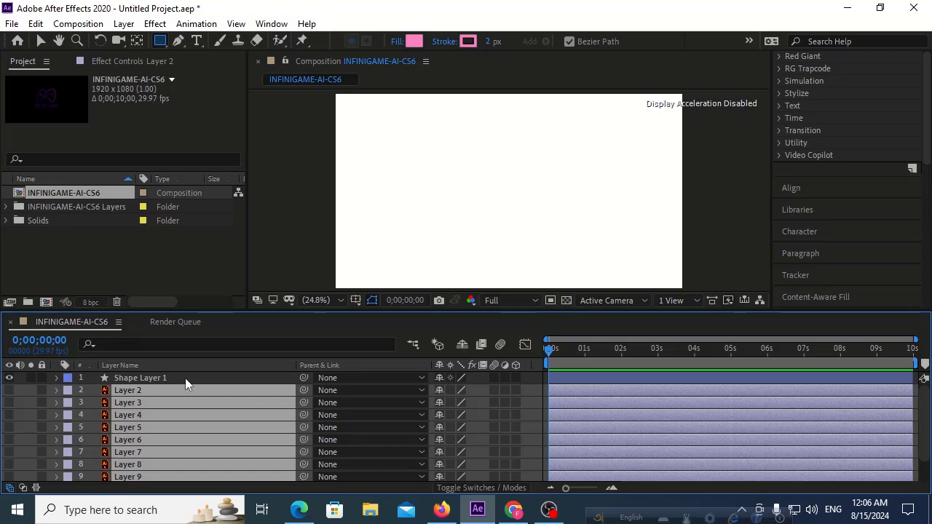
pyautogui.click(185, 376)
pyautogui.click(159, 389)
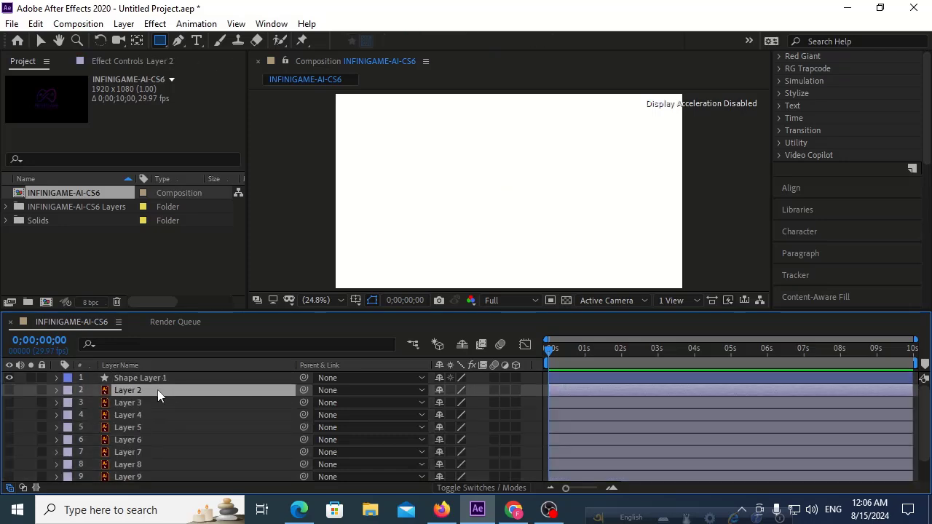
pyautogui.click(9, 390)
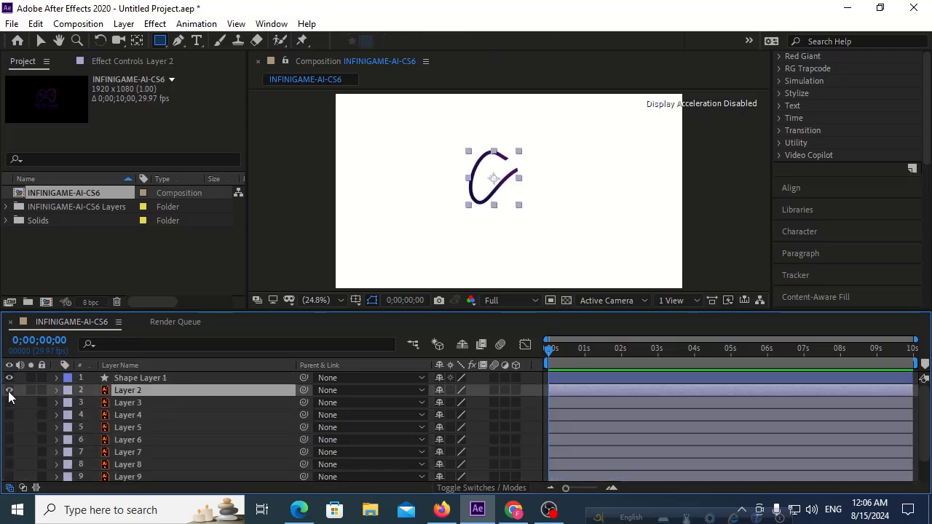
pyautogui.click(165, 377)
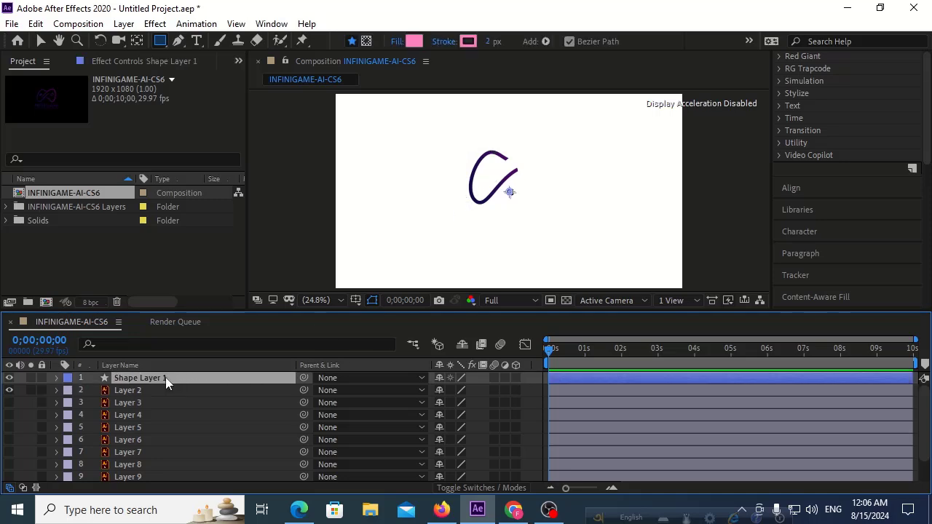
# Choose the Pen tool with Fill set to None and a solid colour stroke
pyautogui.click(178, 41)
pyautogui.click(397, 41)
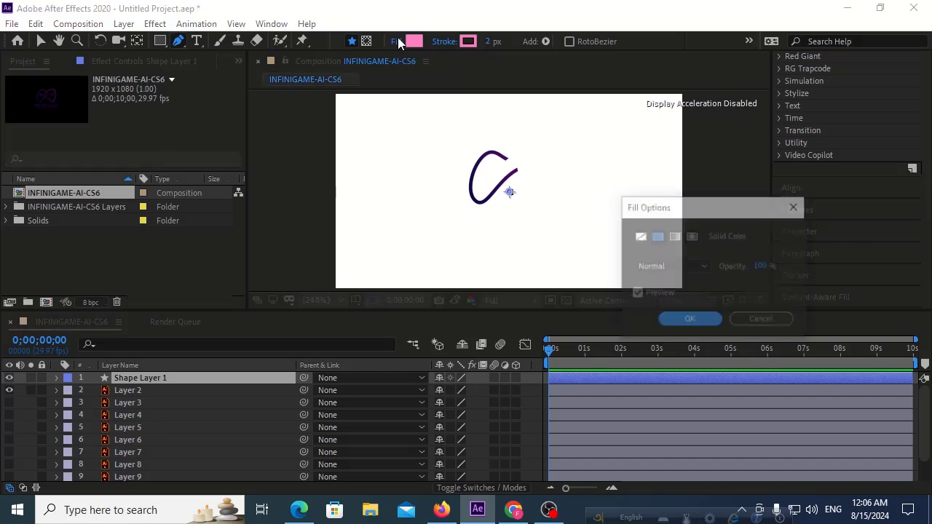
pyautogui.click(640, 238)
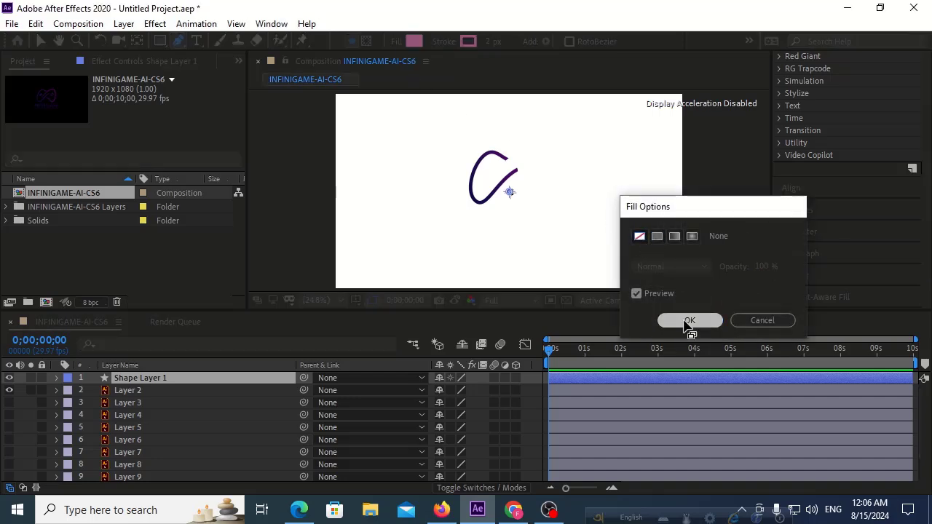
pyautogui.click(686, 322)
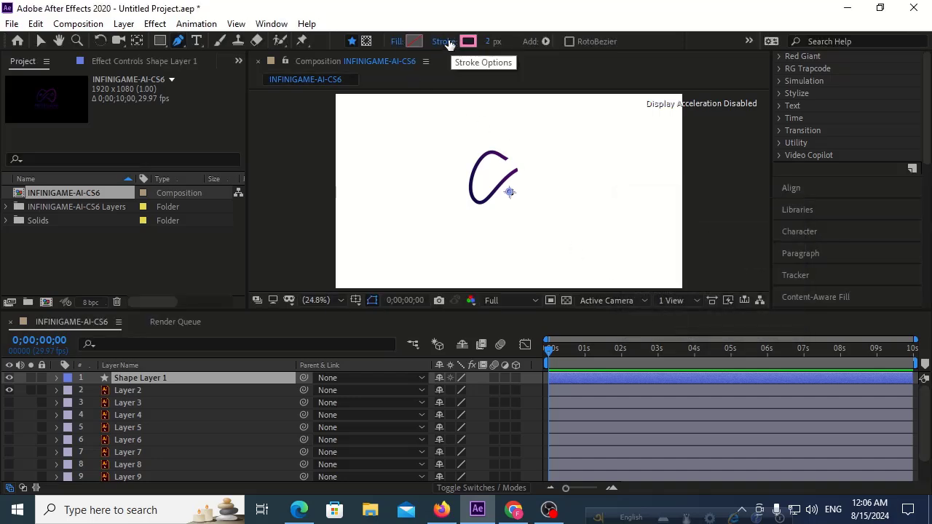
pyautogui.click(444, 41)
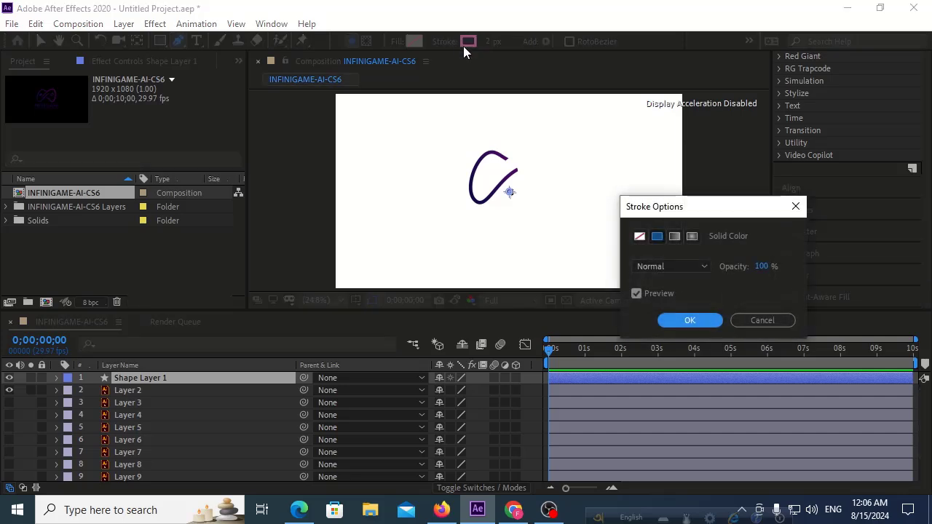
pyautogui.click(689, 320)
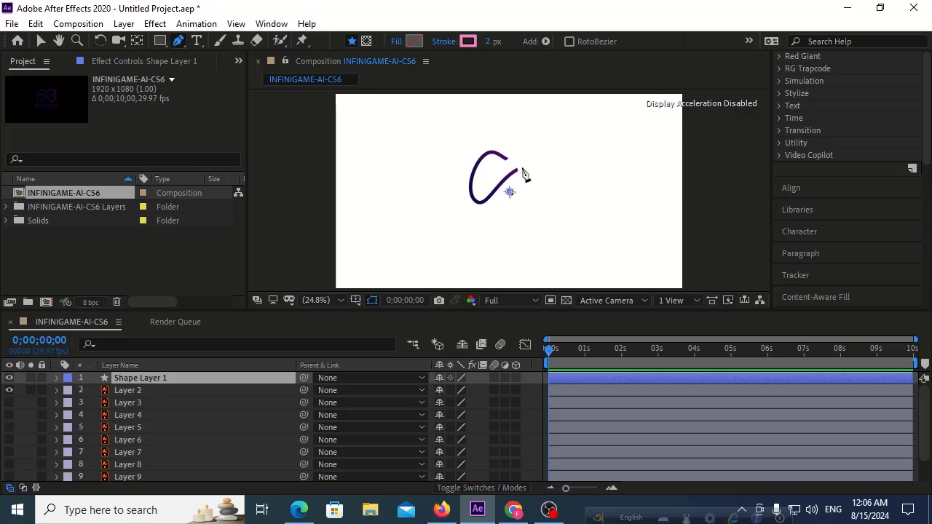
# Draw a path tracing Layer 2's curve down, around the loop, and up to its tip
pyautogui.scroll(4, 523, 173)
pyautogui.scroll(2, 523, 173)
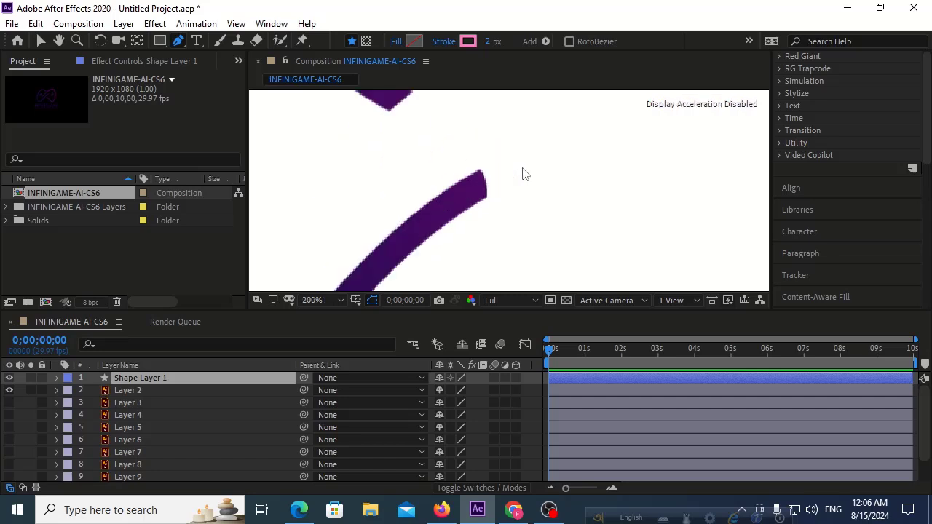
pyautogui.scroll(-4, 523, 173)
pyautogui.click(518, 167)
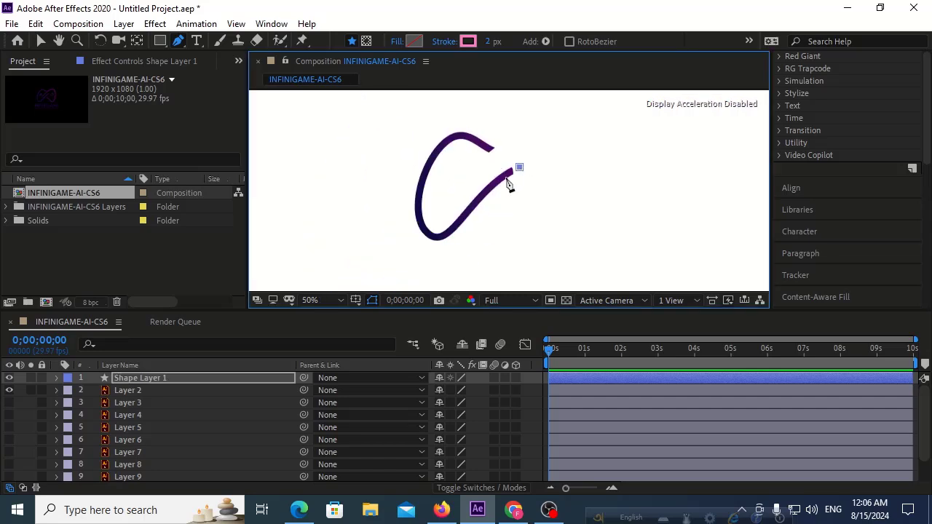
pyautogui.moveTo(443, 238); pyautogui.dragTo(426, 268)
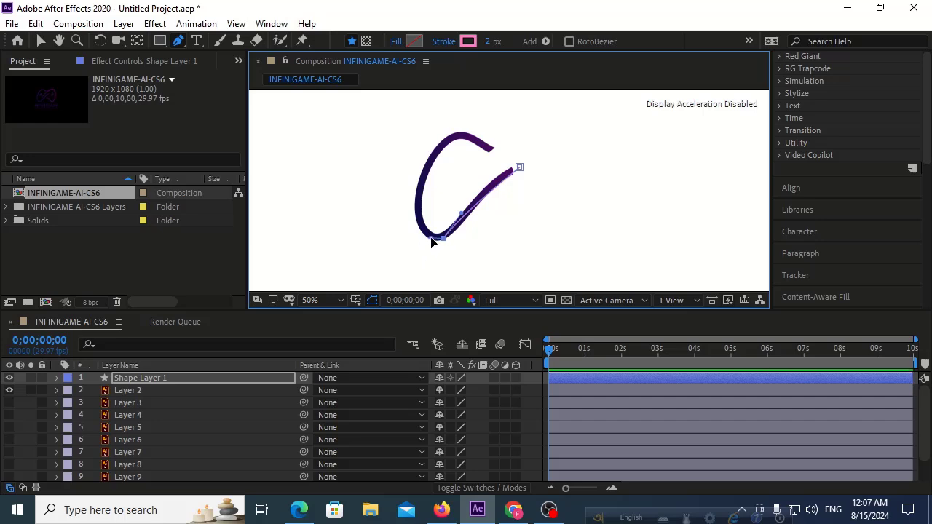
pyautogui.moveTo(421, 209); pyautogui.dragTo(422, 181)
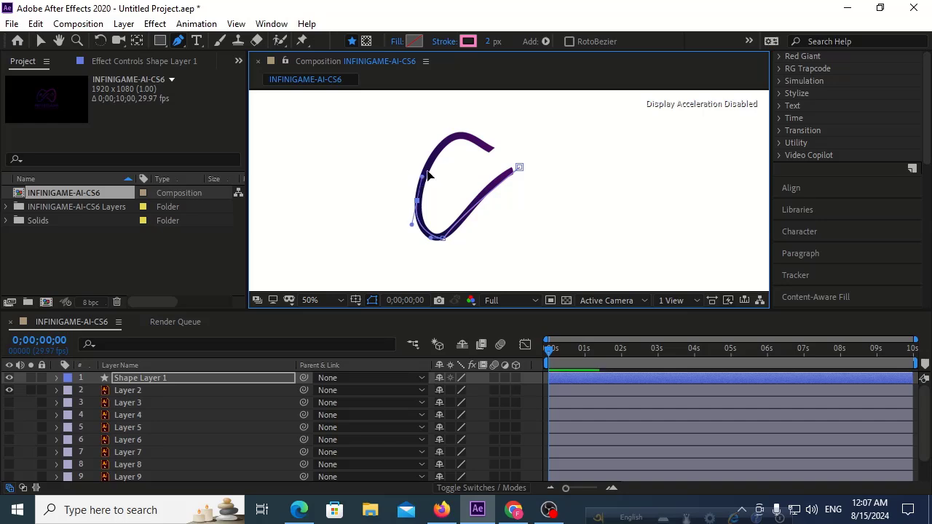
pyautogui.click(457, 136)
pyautogui.moveTo(466, 139); pyautogui.dragTo(485, 135)
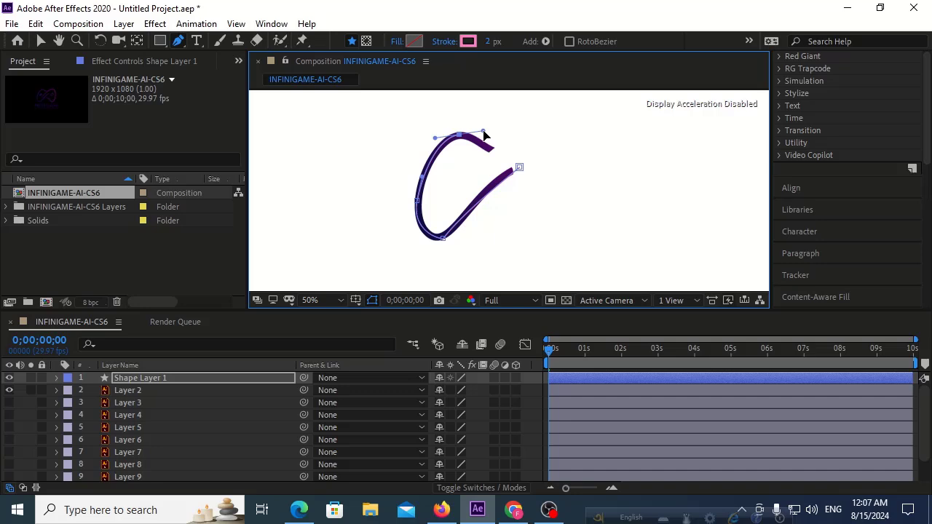
pyautogui.click(494, 152)
pyautogui.click(493, 151)
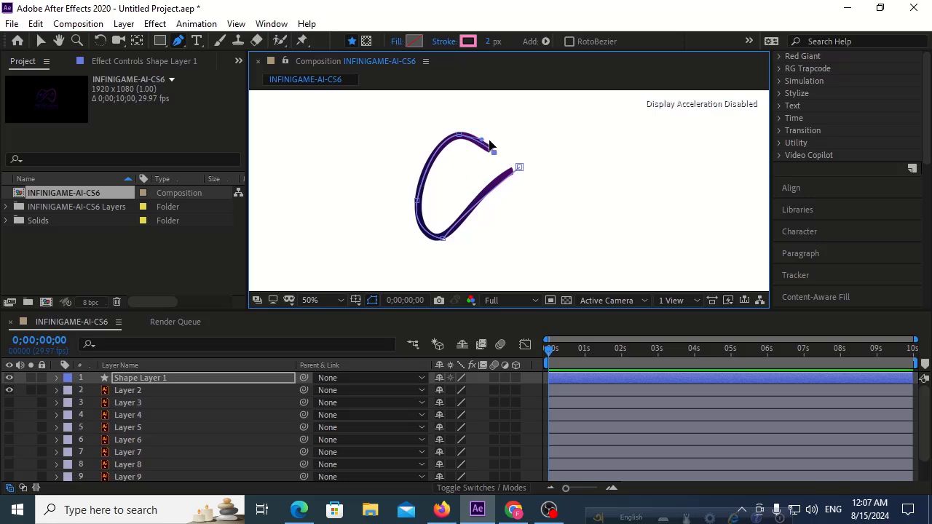
# Refine the path's curves with the Convert Vertex Tool and set the stroke width to 33 px
pyautogui.moveTo(486, 41); pyautogui.dragTo(505, 40)
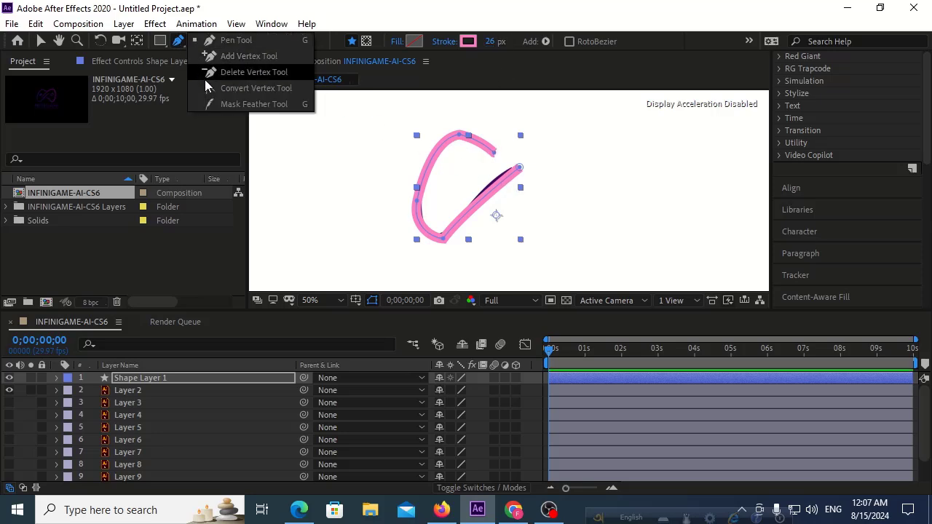
pyautogui.moveTo(177, 43); pyautogui.dragTo(218, 88)
pyautogui.click(520, 169)
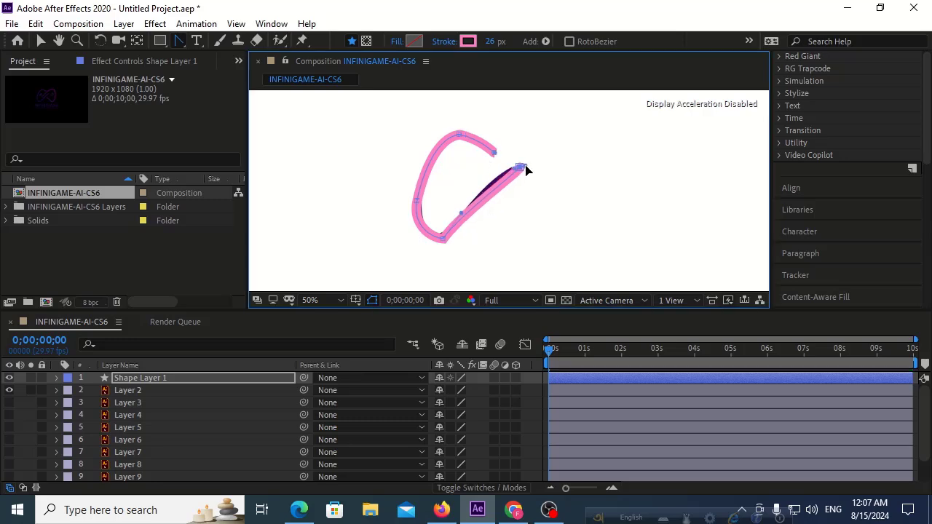
pyautogui.moveTo(525, 166); pyautogui.dragTo(496, 176)
pyautogui.click(463, 214)
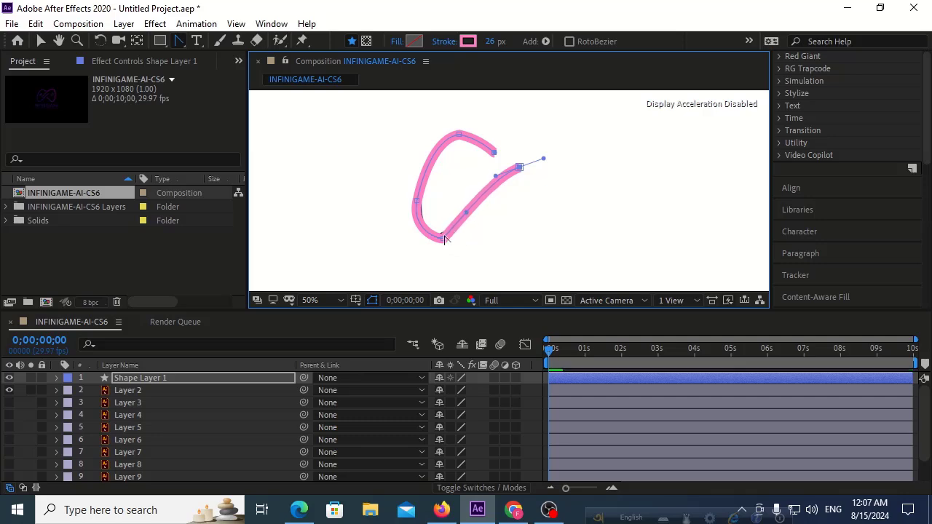
pyautogui.click(443, 236)
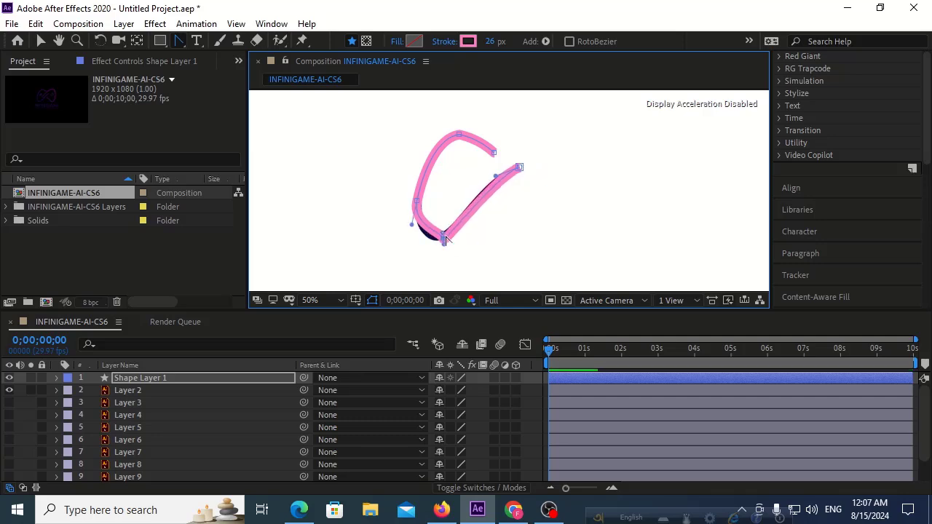
pyautogui.hotkey('ctrl', 'z')
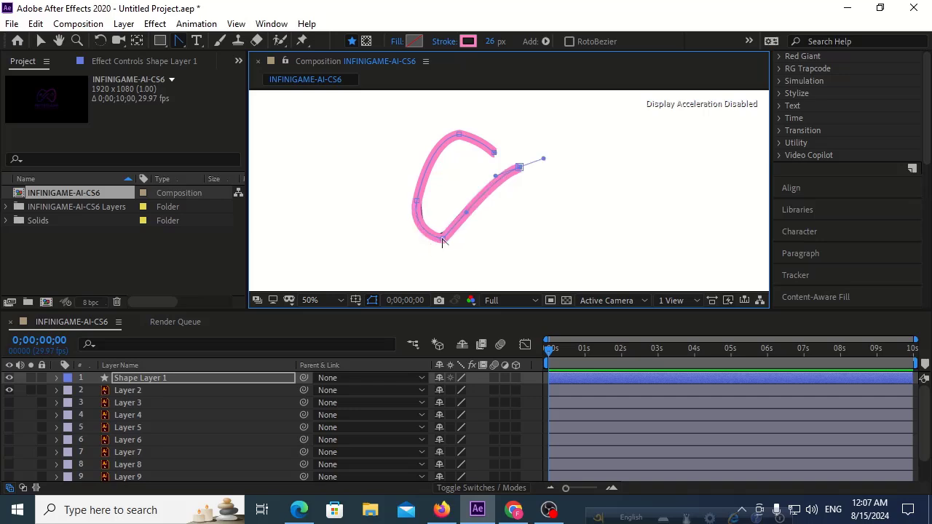
pyautogui.click(495, 41)
pyautogui.moveTo(495, 41); pyautogui.dragTo(497, 41)
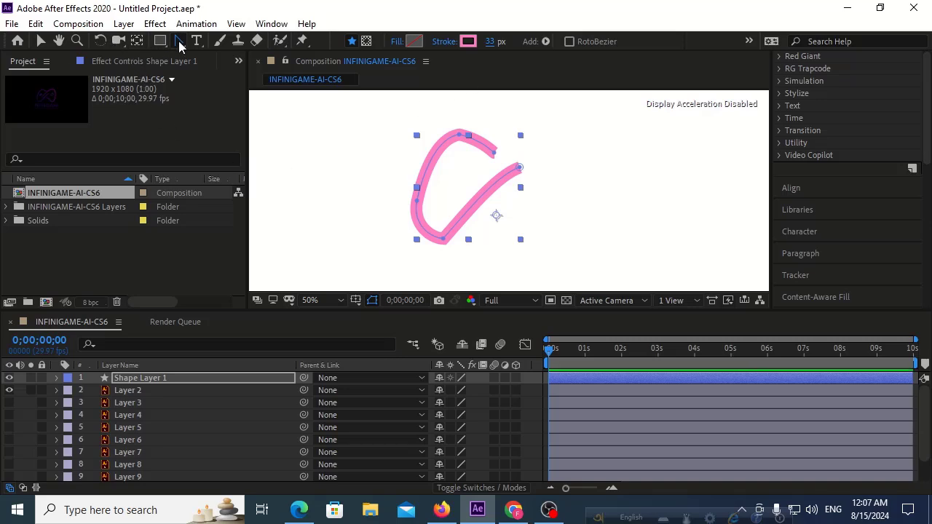
pyautogui.moveTo(181, 44); pyautogui.dragTo(205, 46)
pyautogui.click(134, 390)
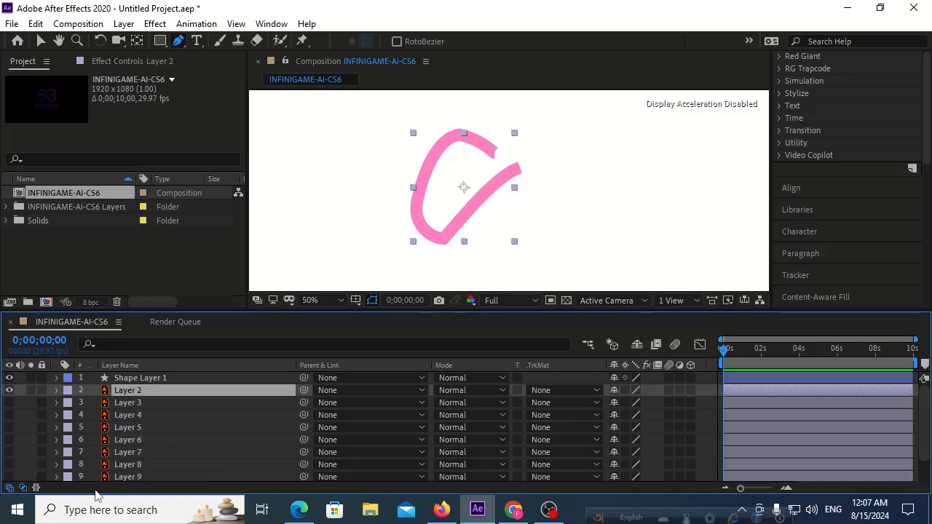
# Set Layer 2's track matte to Alpha Matte 'Shape Layer 1' and label it Dark Green
pyautogui.click(546, 391)
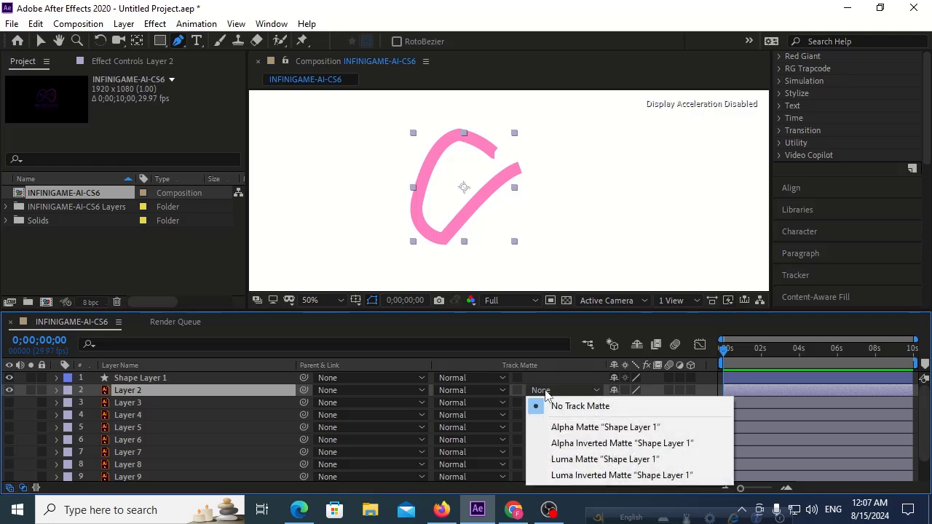
pyautogui.click(564, 427)
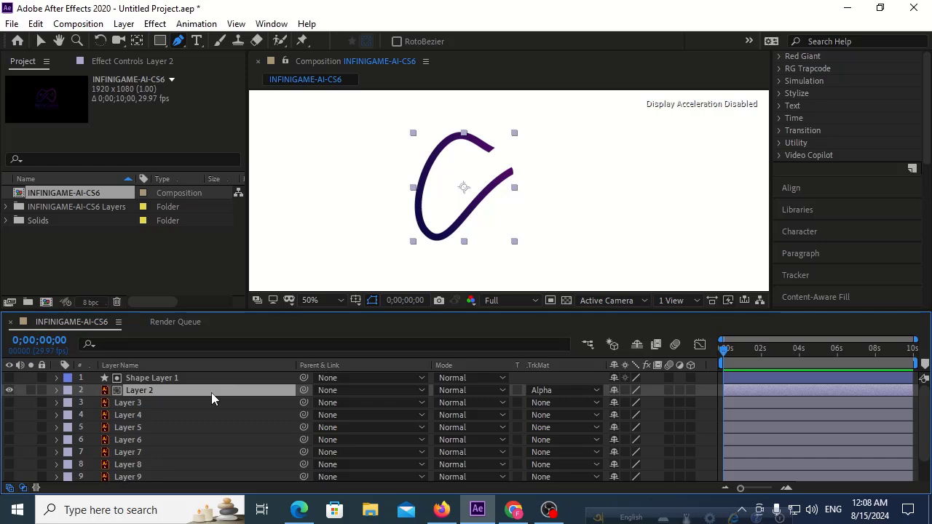
pyautogui.click(68, 391)
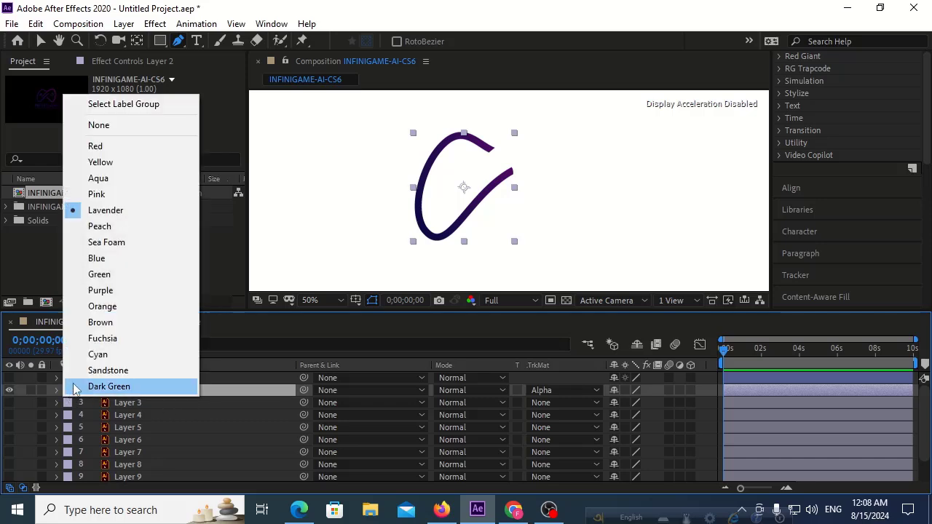
pyautogui.click(74, 387)
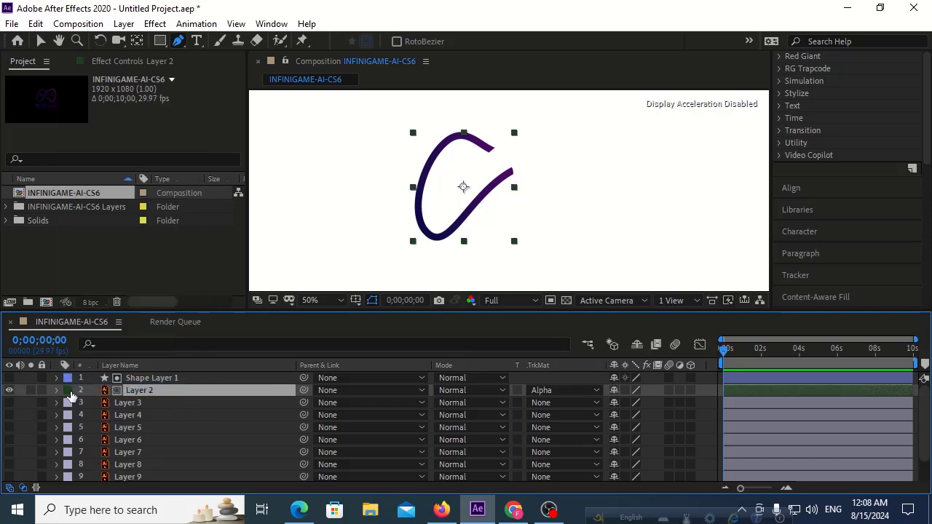
pyautogui.click(68, 391)
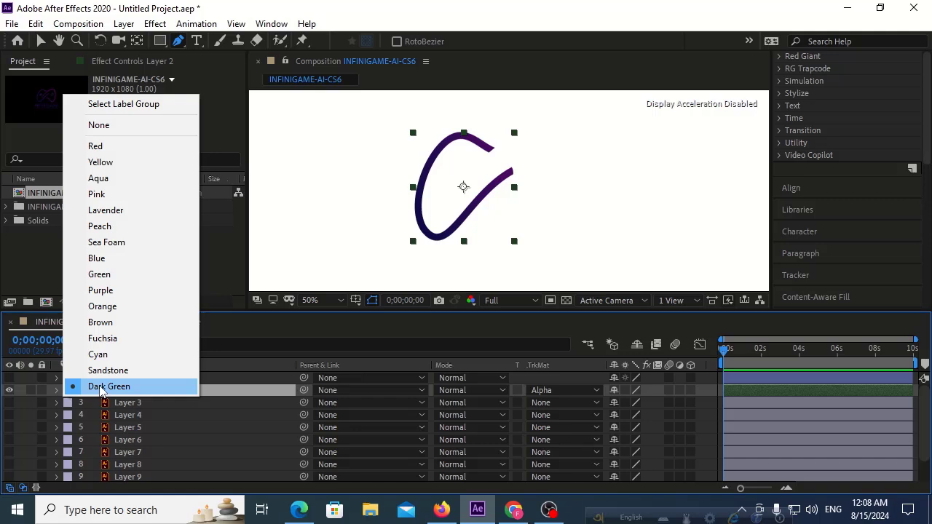
pyautogui.click(102, 370)
pyautogui.click(67, 393)
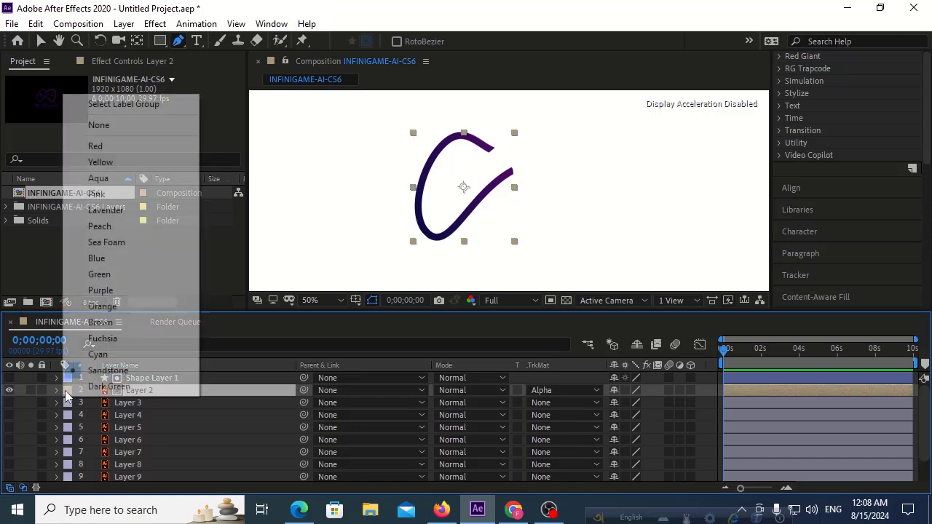
pyautogui.click(96, 388)
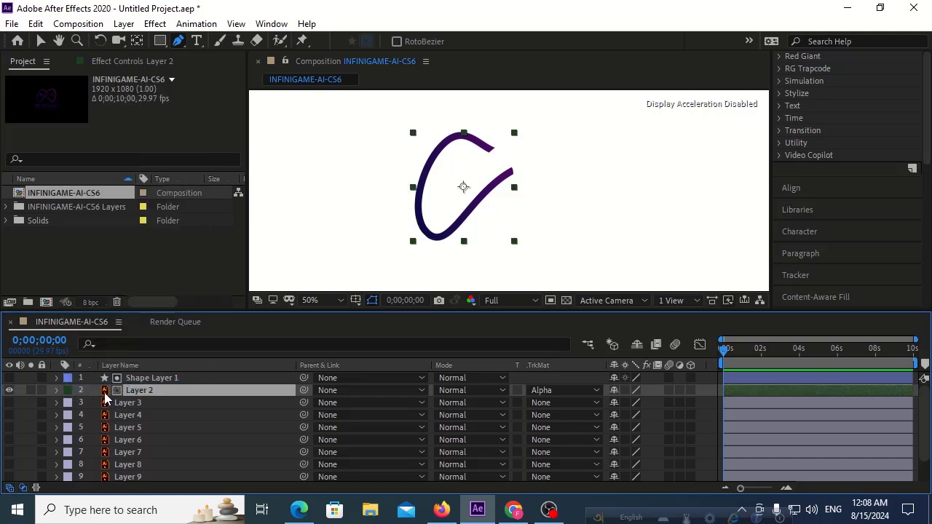
# Lock Layer 2 and Shape Layer 1
pyautogui.click(41, 390)
pyautogui.click(42, 378)
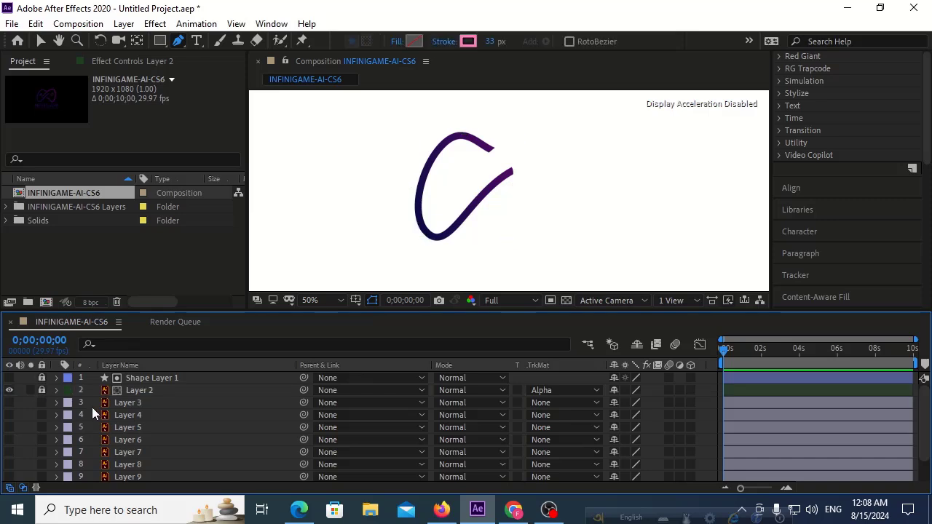
pyautogui.click(130, 402)
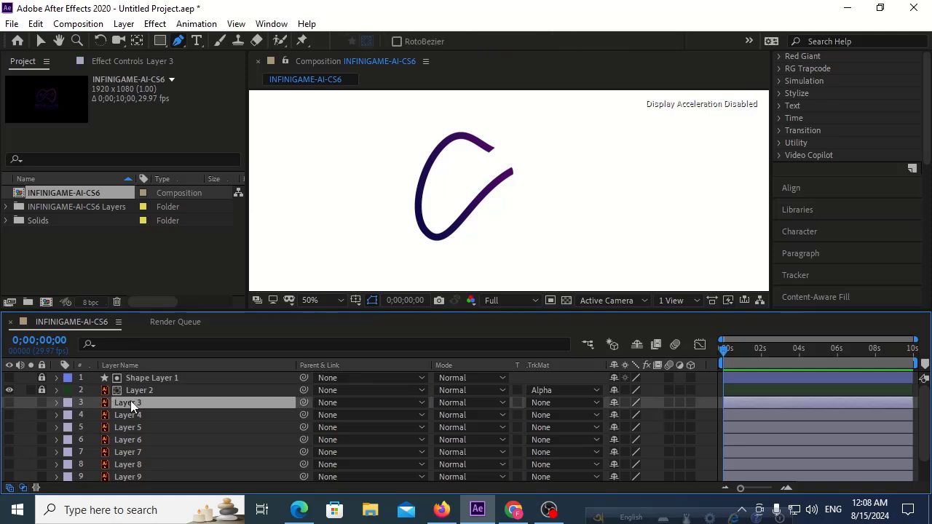
# Show Layer 3 and add a new shape layer, Shape Layer 2
pyautogui.click(8, 403)
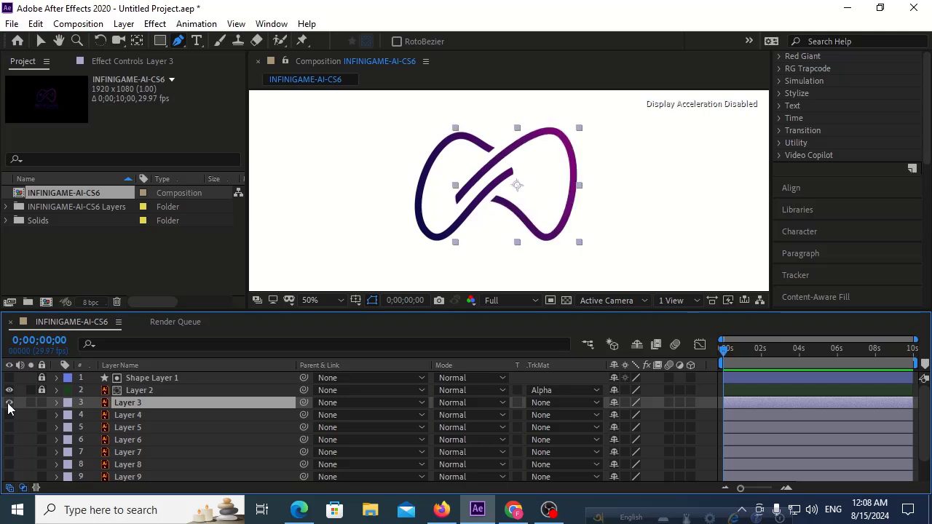
pyautogui.rightClick(430, 403)
pyautogui.moveTo(488, 249)
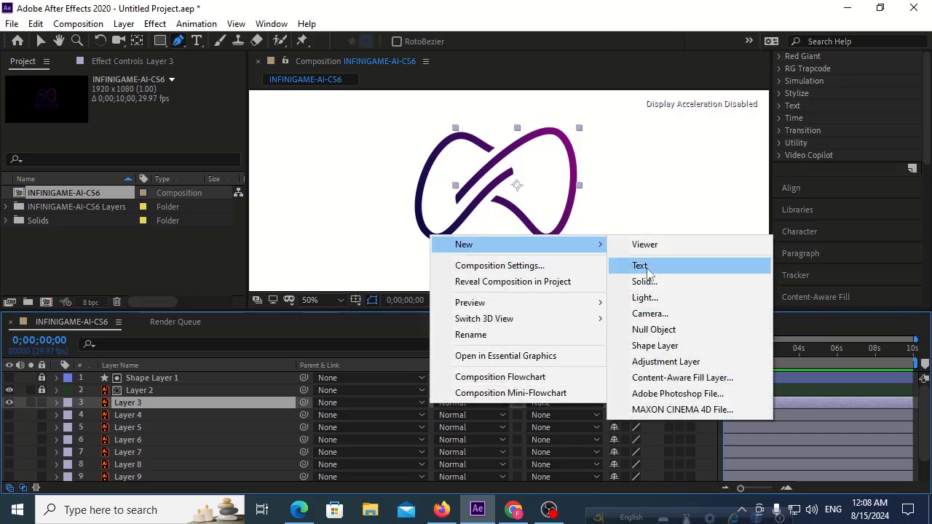
pyautogui.click(655, 346)
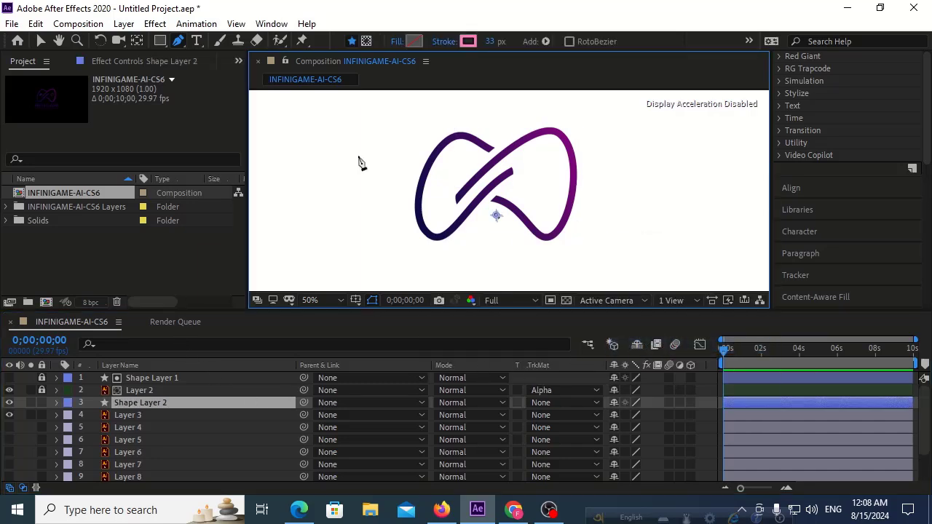
# Draw a curved Bezier path along the right half of the gamepad outline
pyautogui.click(447, 203)
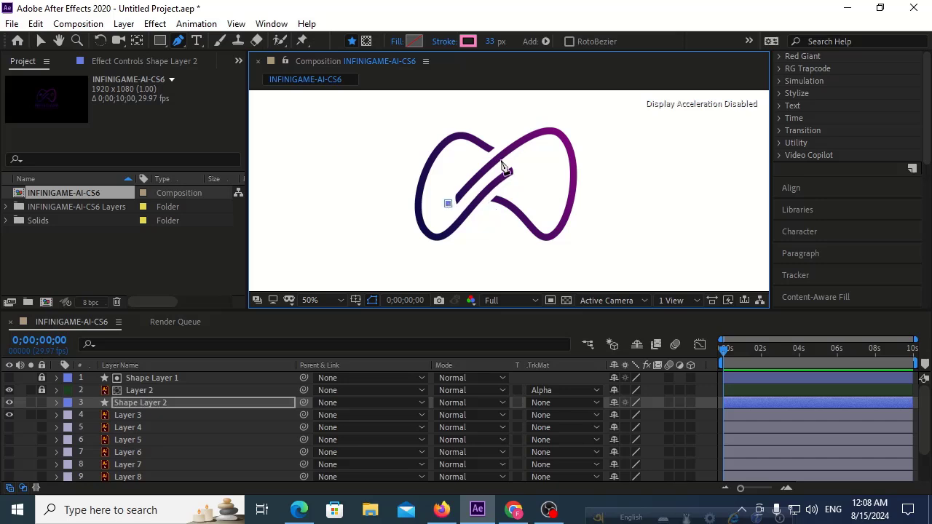
pyautogui.click(550, 132)
pyautogui.moveTo(550, 133); pyautogui.dragTo(587, 126)
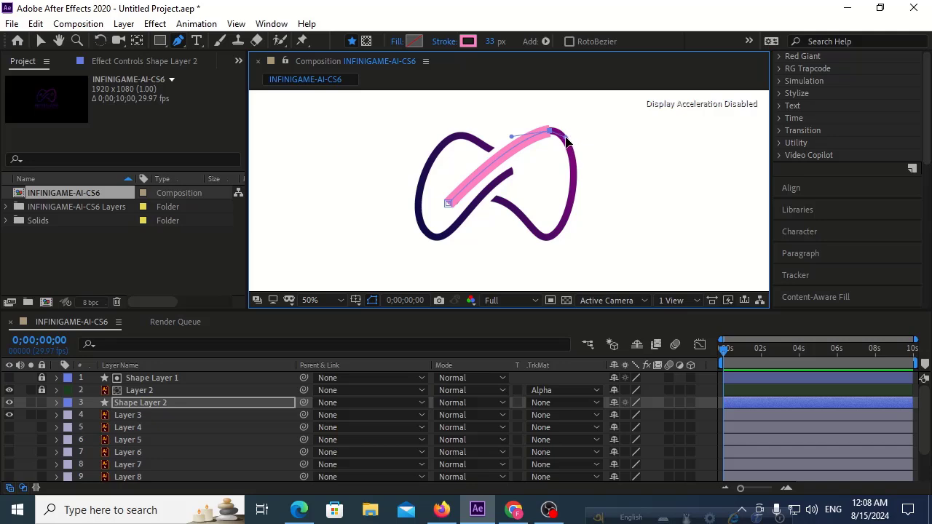
pyautogui.moveTo(572, 187); pyautogui.dragTo(567, 221)
pyautogui.moveTo(547, 236); pyautogui.dragTo(539, 242)
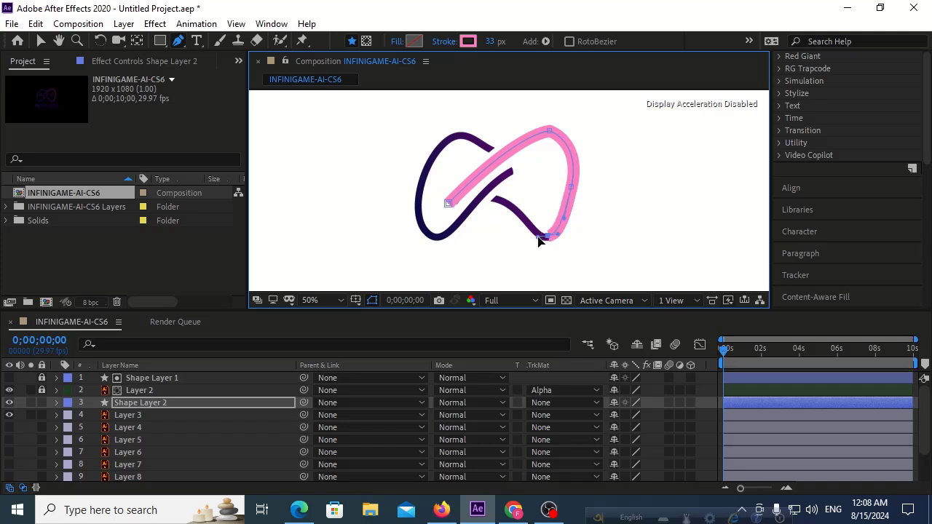
pyautogui.click(487, 196)
pyautogui.moveTo(490, 202); pyautogui.dragTo(469, 198)
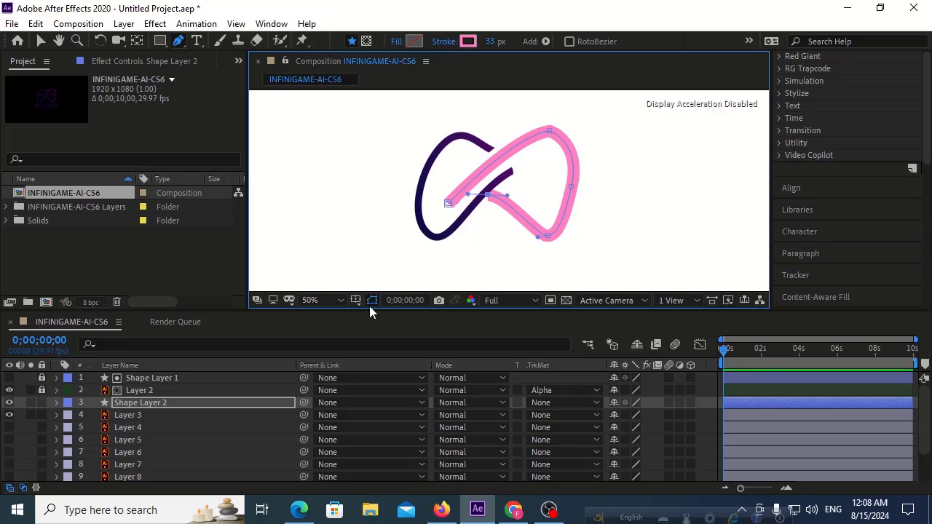
pyautogui.click(134, 418)
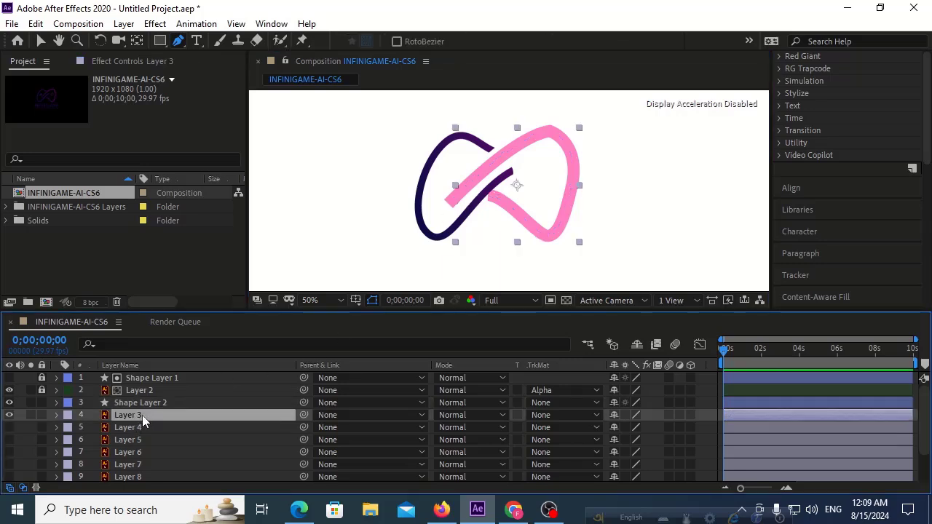
# Set Layer 3's track matte to Alpha Matte 'Shape Layer 2', label it Dark Green, lock it, and show Layer 4
pyautogui.click(548, 421)
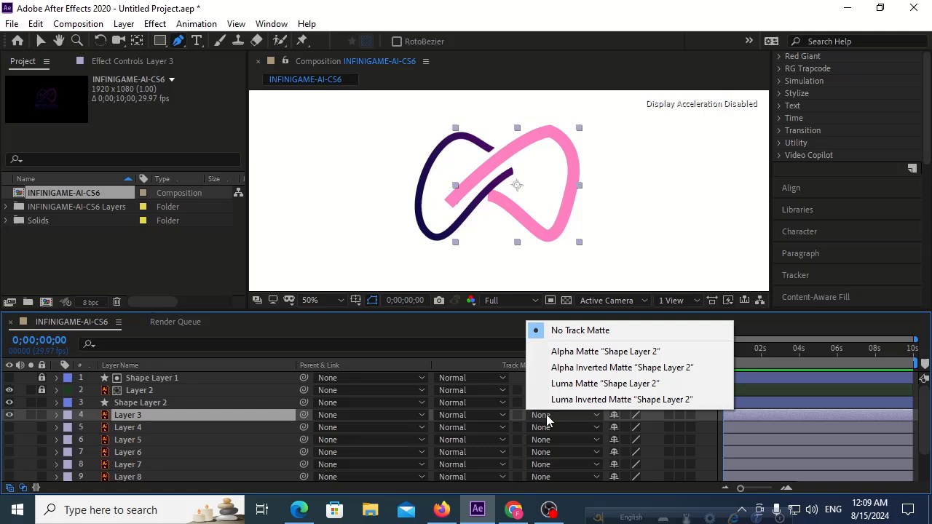
pyautogui.click(583, 352)
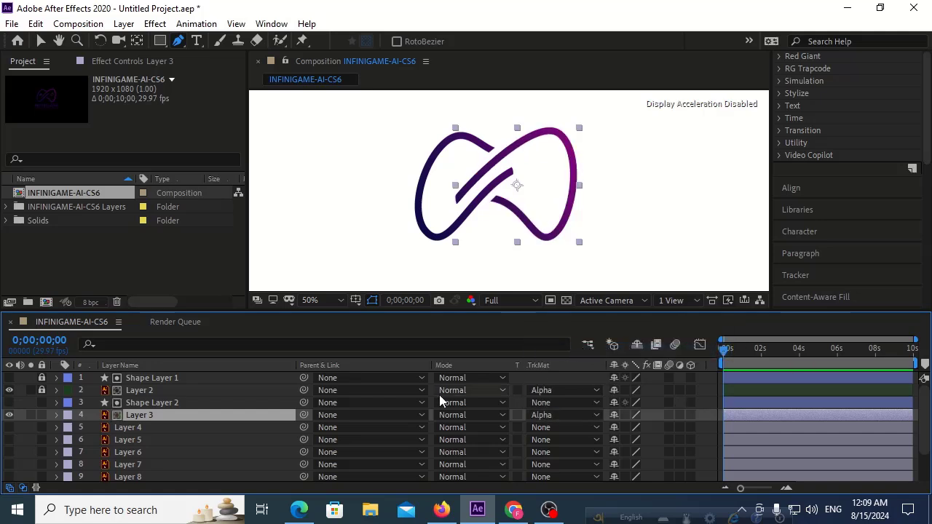
pyautogui.click(68, 417)
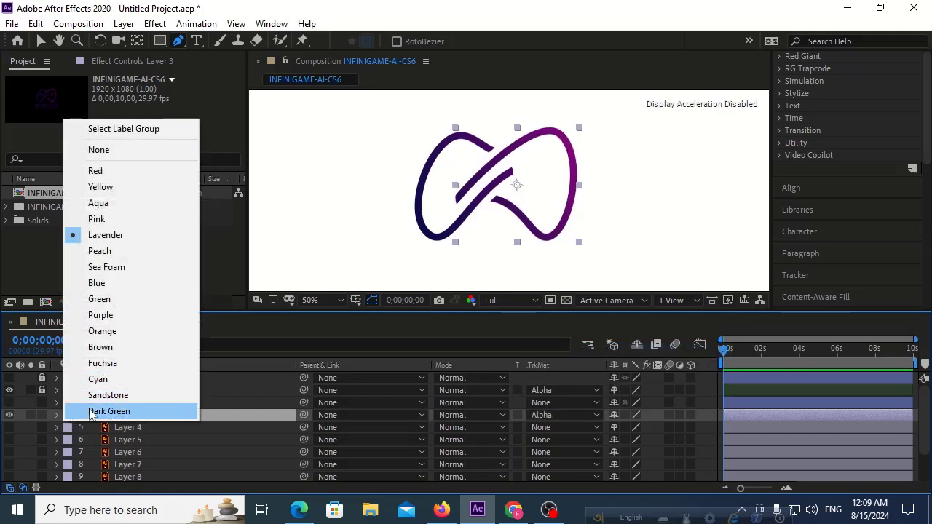
pyautogui.click(88, 410)
pyautogui.click(40, 416)
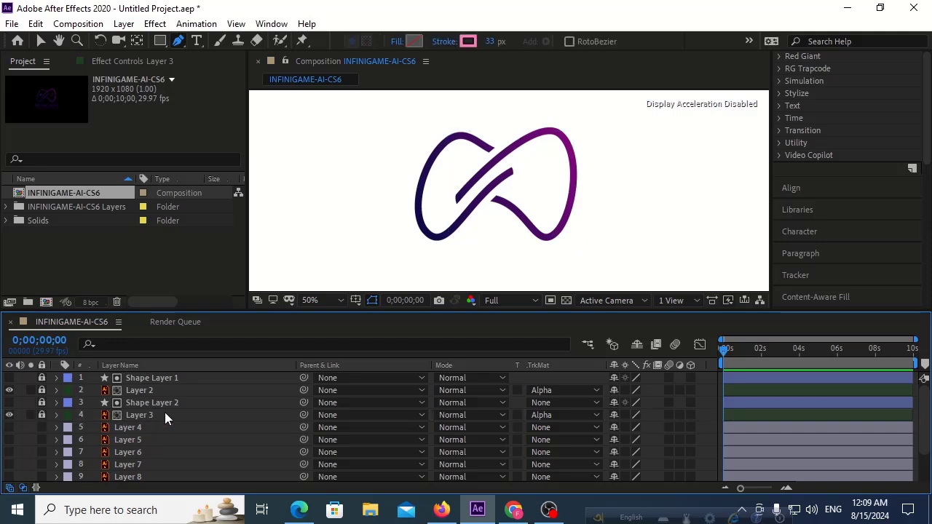
pyautogui.click(137, 427)
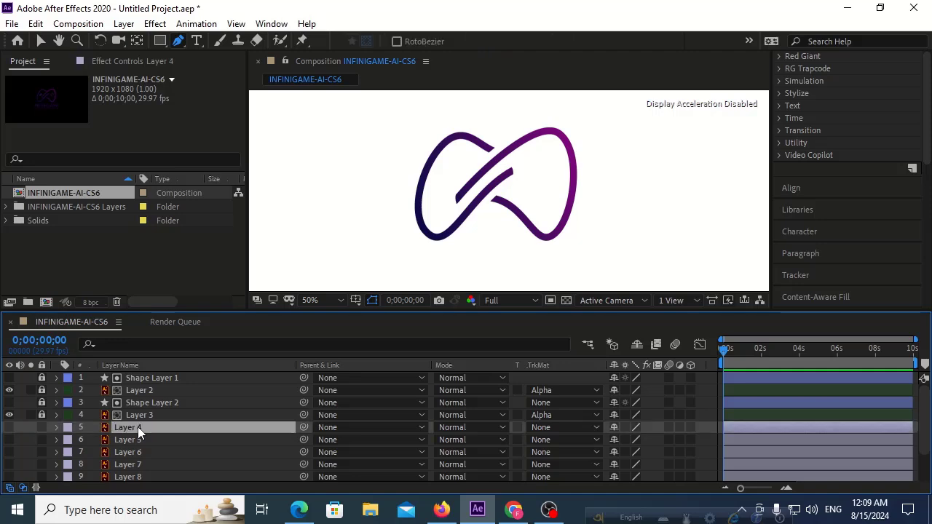
pyautogui.click(10, 427)
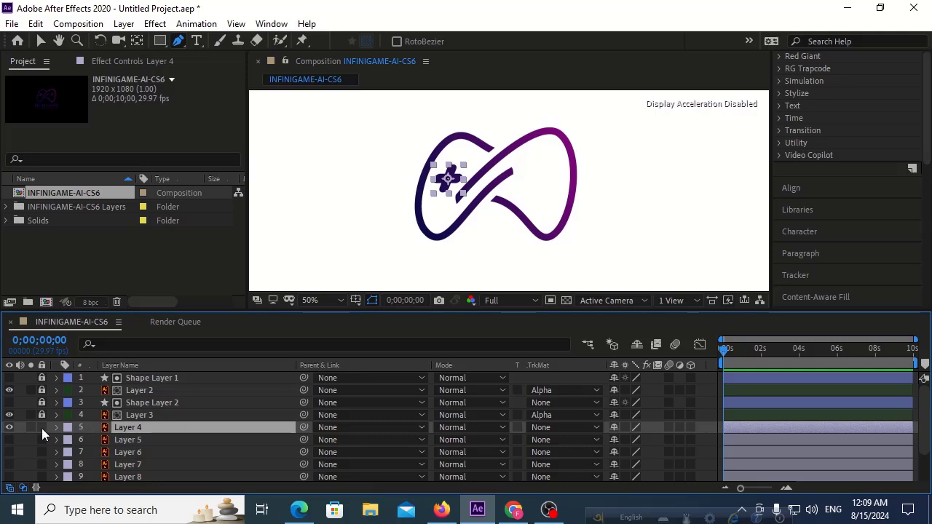
# Turn on visibility for the button Layers 5, 6, 7 and 8
pyautogui.click(9, 428)
pyautogui.click(9, 428)
pyautogui.click(128, 440)
pyautogui.click(10, 439)
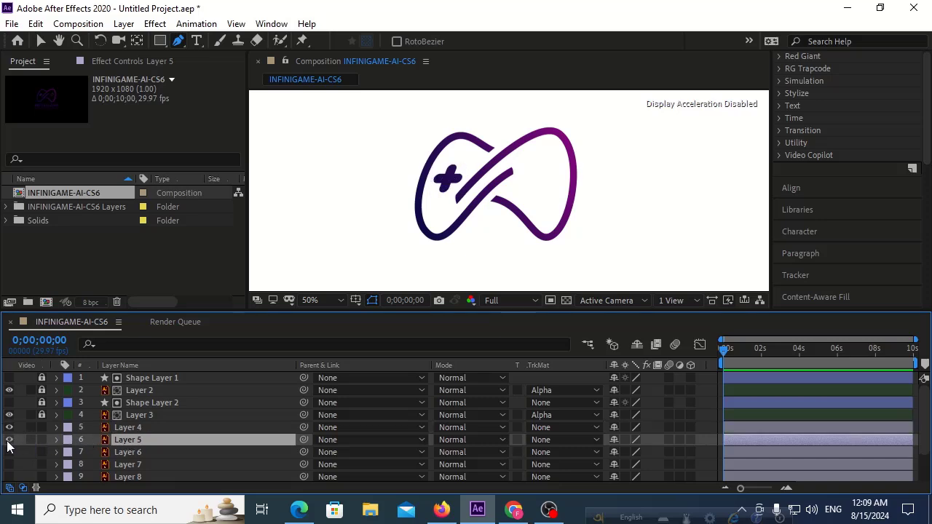
pyautogui.click(10, 452)
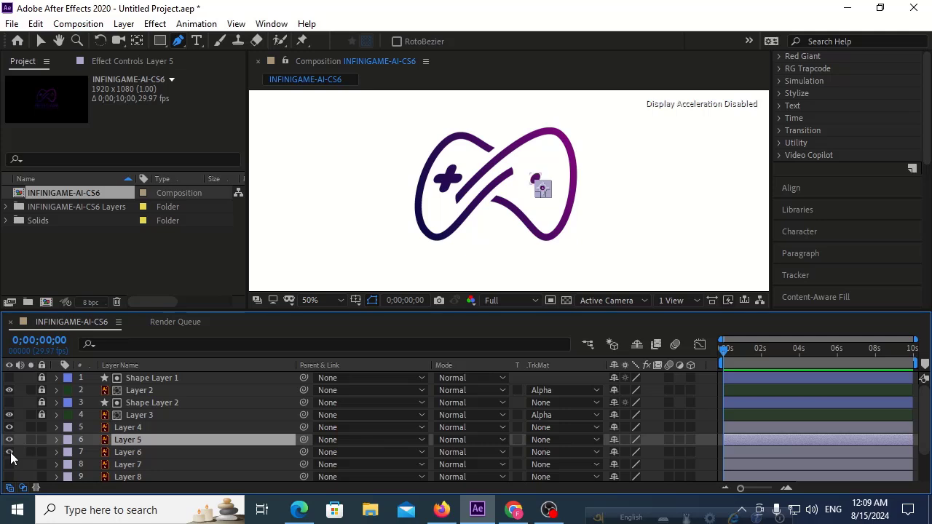
pyautogui.click(9, 464)
pyautogui.scroll(-2, 9, 477)
pyautogui.click(10, 439)
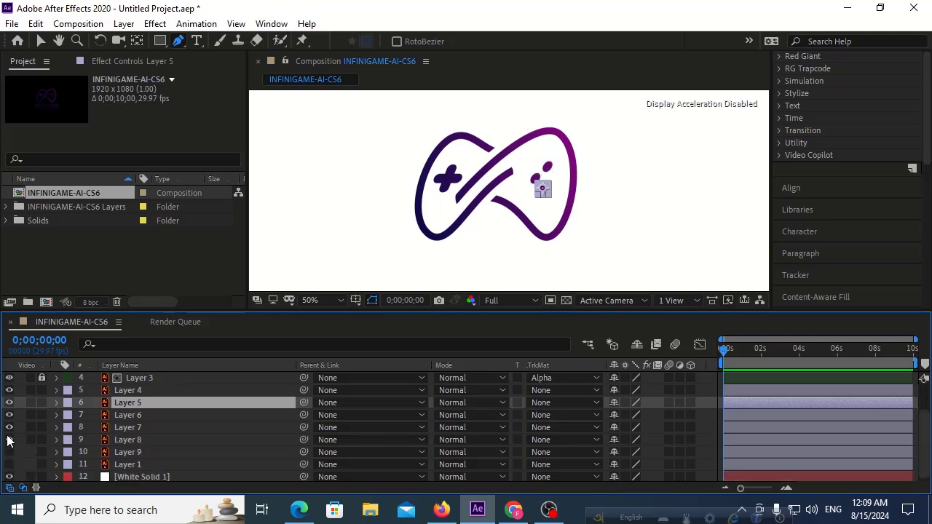
# Label Layers 5–8 Sandstone, then briefly show and re-hide the INFINIGAME text in Layer 9
pyautogui.keyDown('shift'); pyautogui.click(122, 439); pyautogui.keyUp('shift')
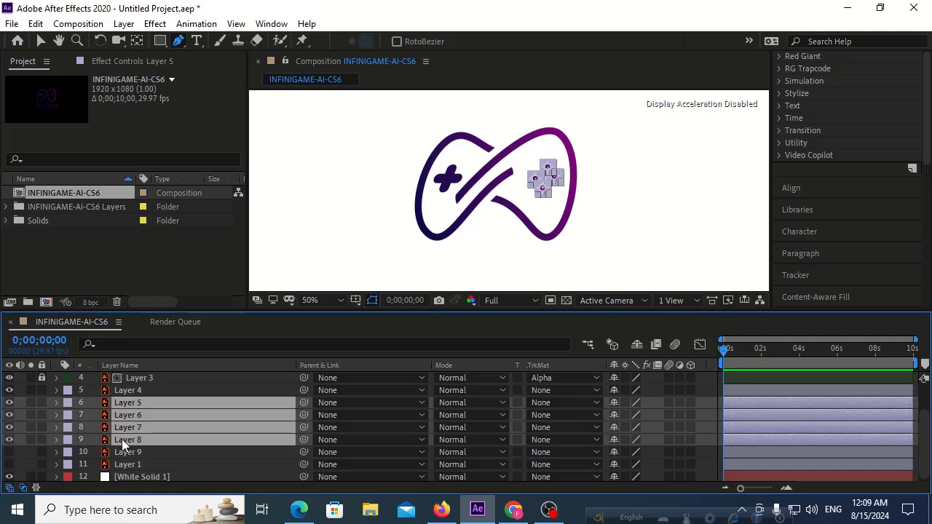
pyautogui.click(68, 427)
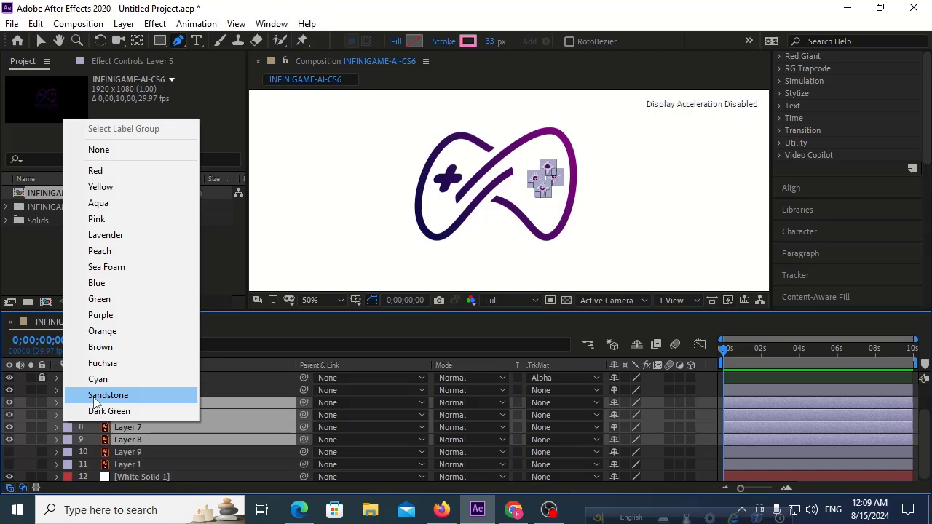
pyautogui.click(94, 395)
pyautogui.click(144, 451)
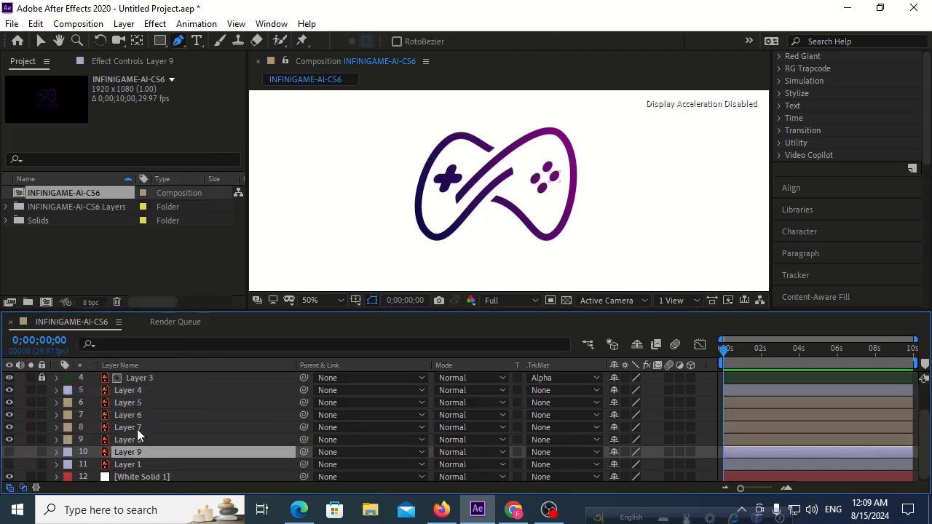
pyautogui.click(139, 392)
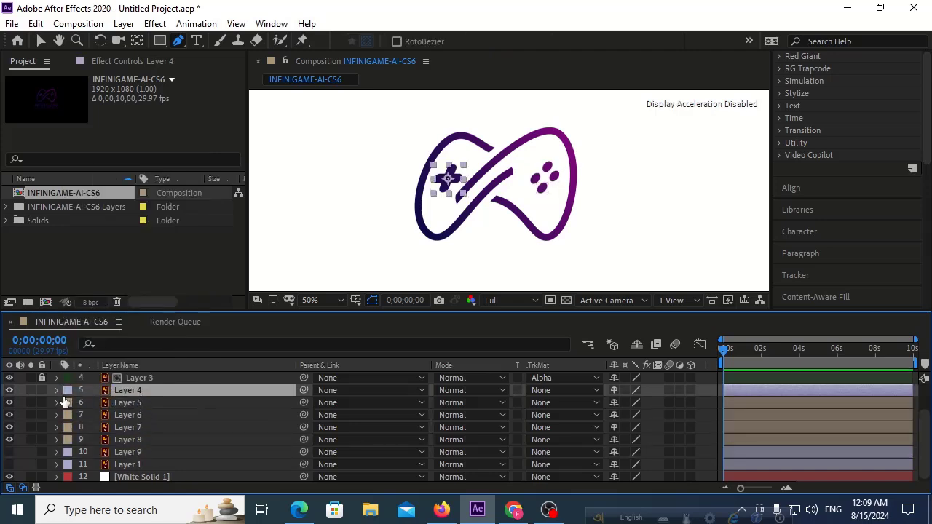
pyautogui.click(127, 461)
pyautogui.click(55, 454)
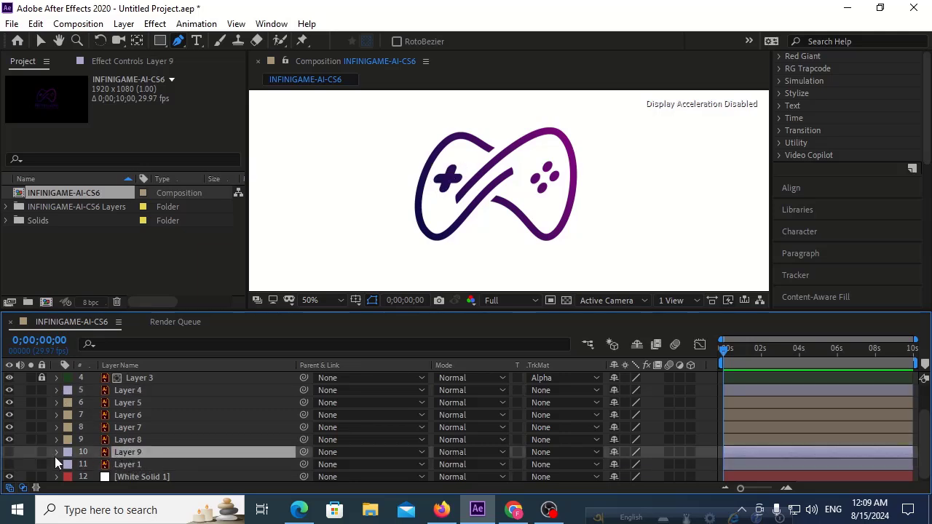
pyautogui.click(9, 454)
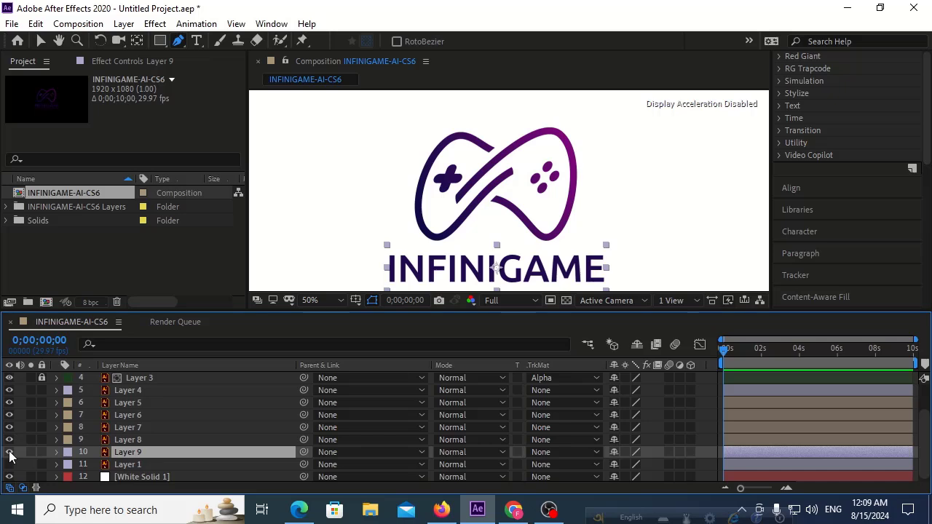
pyautogui.click(9, 452)
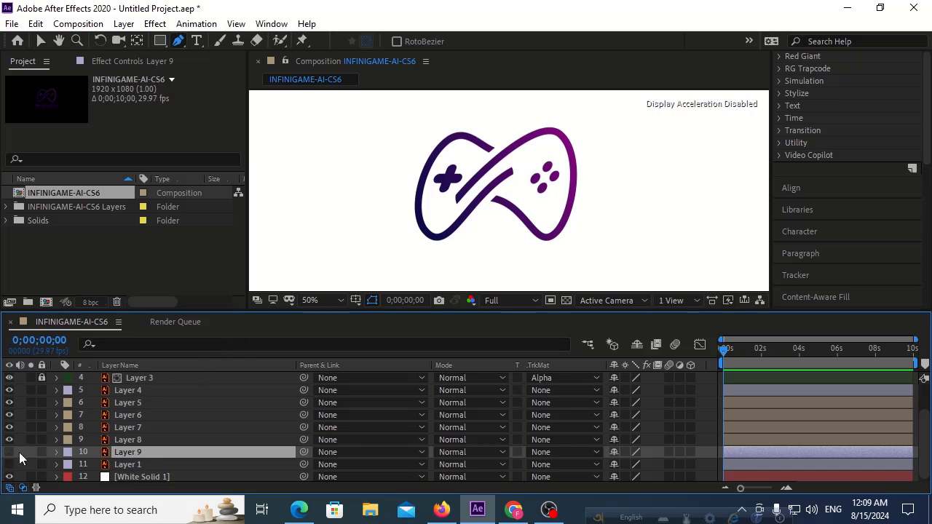
# Fit the composition in the viewer and unlock the top three layers
pyautogui.click(337, 295)
pyautogui.click(329, 56)
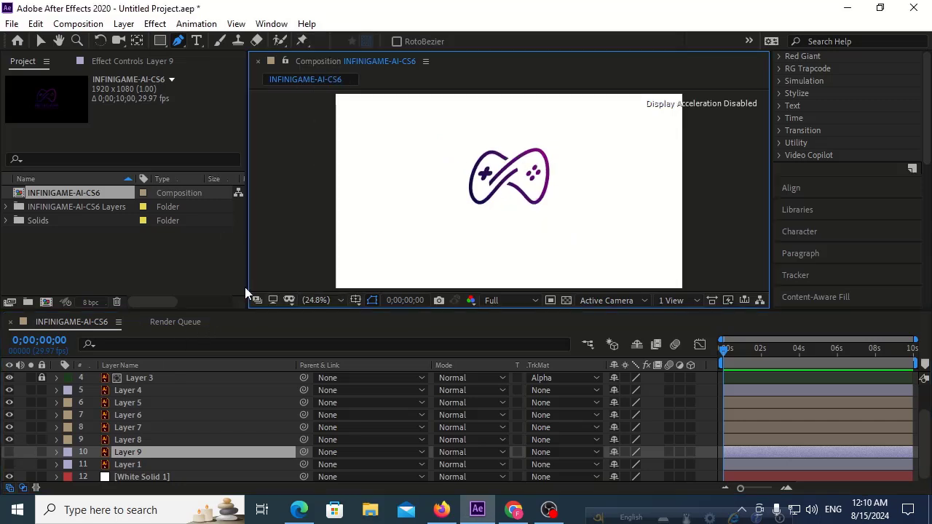
pyautogui.click(152, 393)
pyautogui.scroll(2, 166, 388)
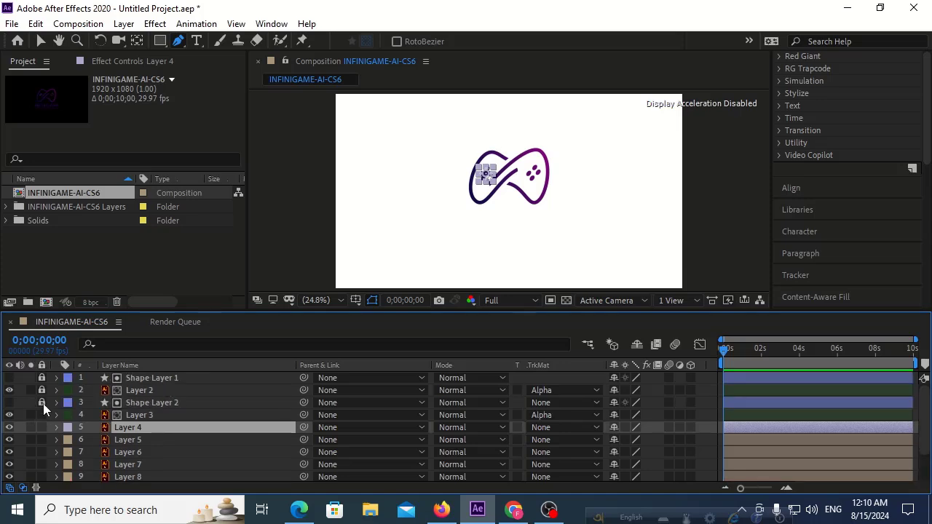
pyautogui.moveTo(41, 403); pyautogui.dragTo(41, 378)
# Expand Shape Layer 1's properties and hide the layer switch columns
pyautogui.click(109, 380)
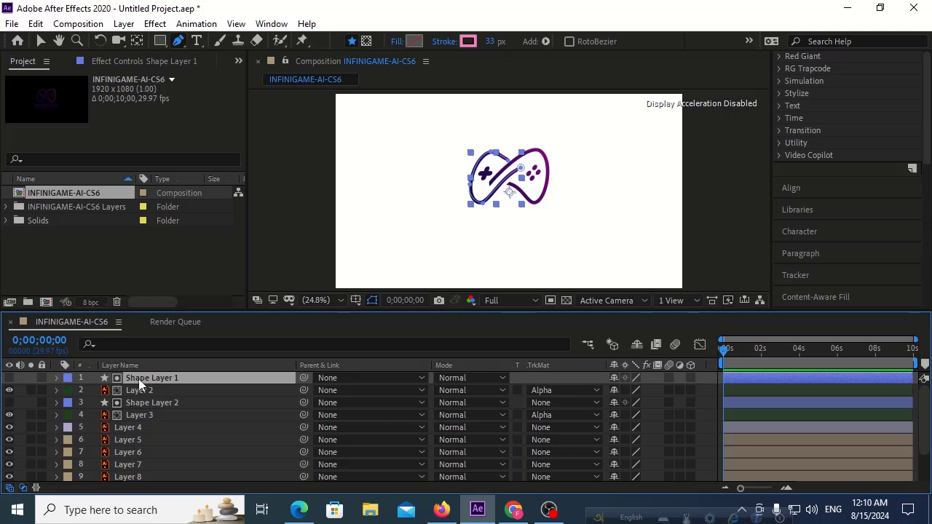
pyautogui.click(56, 378)
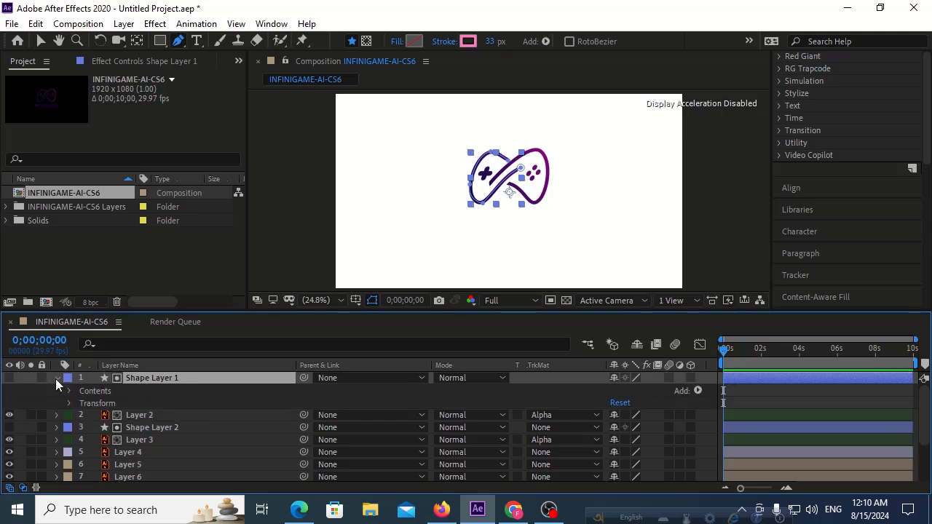
pyautogui.click(69, 391)
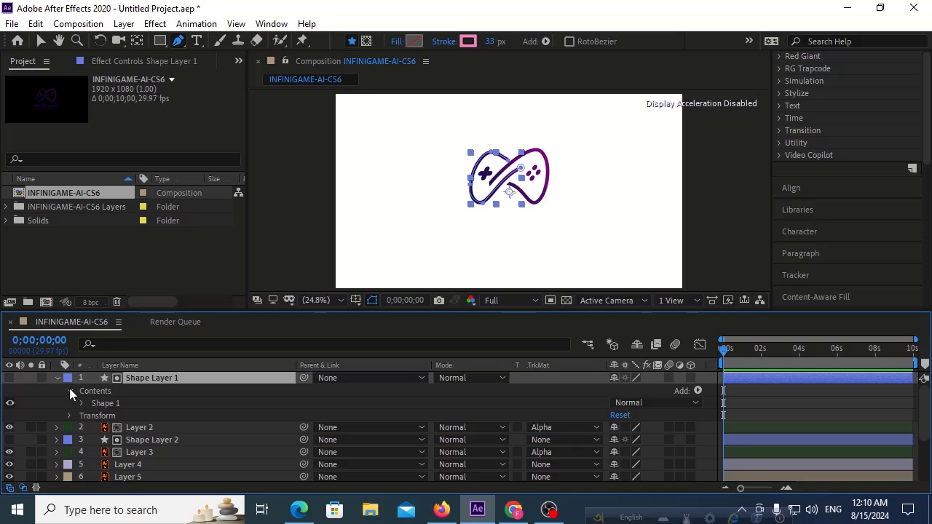
pyautogui.click(69, 391)
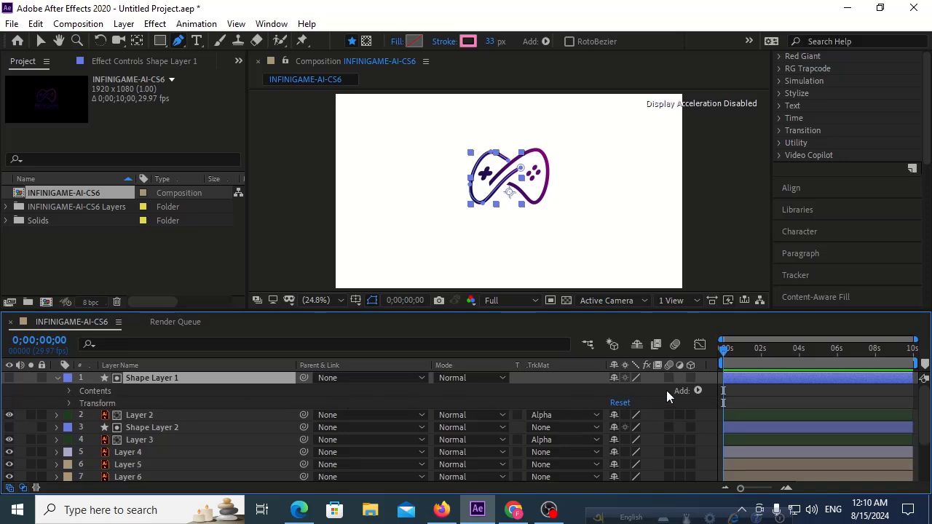
pyautogui.click(9, 487)
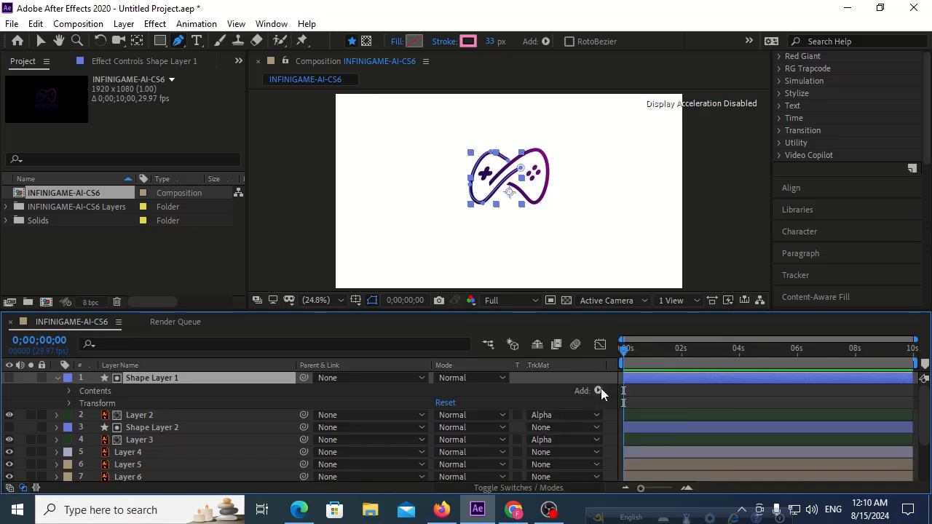
# Add Trim Paths 1 to Shape Layer 1, keyframe Start at 0% at 0;00;00;00, and zoom the timeline
pyautogui.click(598, 390)
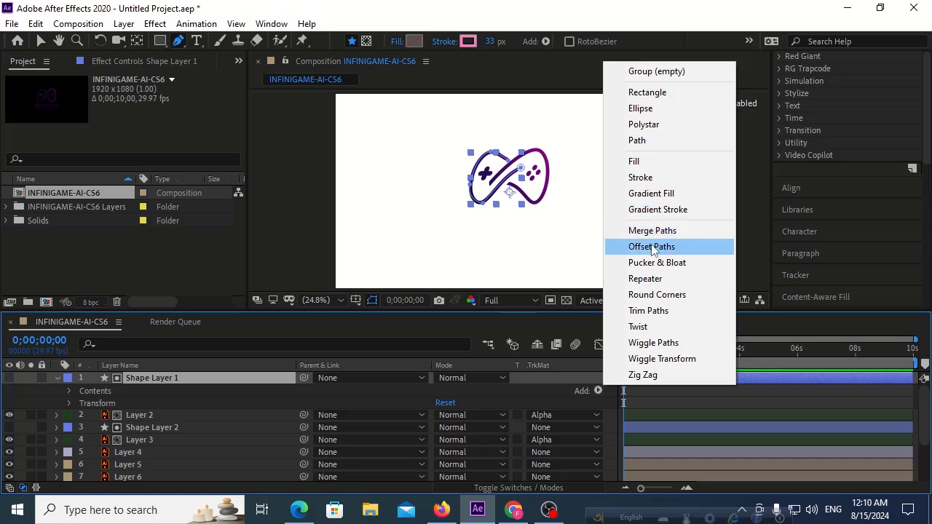
pyautogui.click(648, 311)
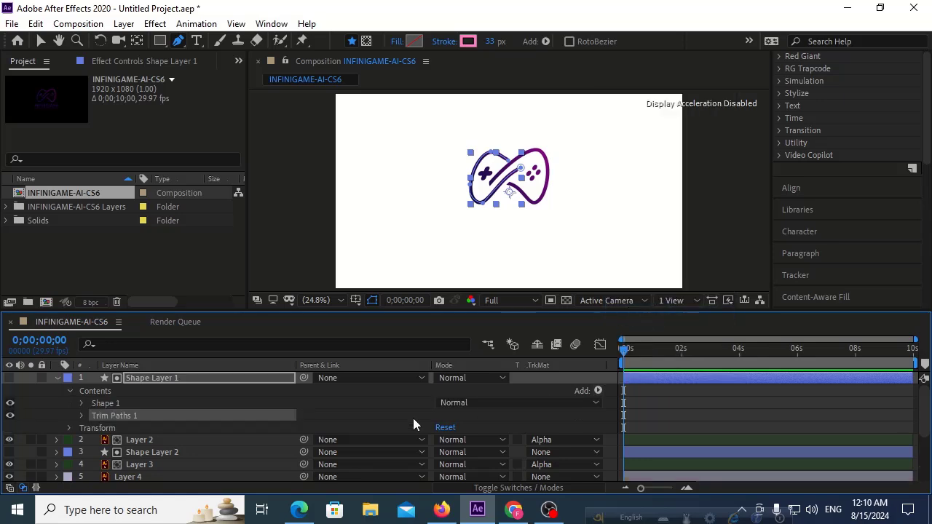
pyautogui.click(82, 414)
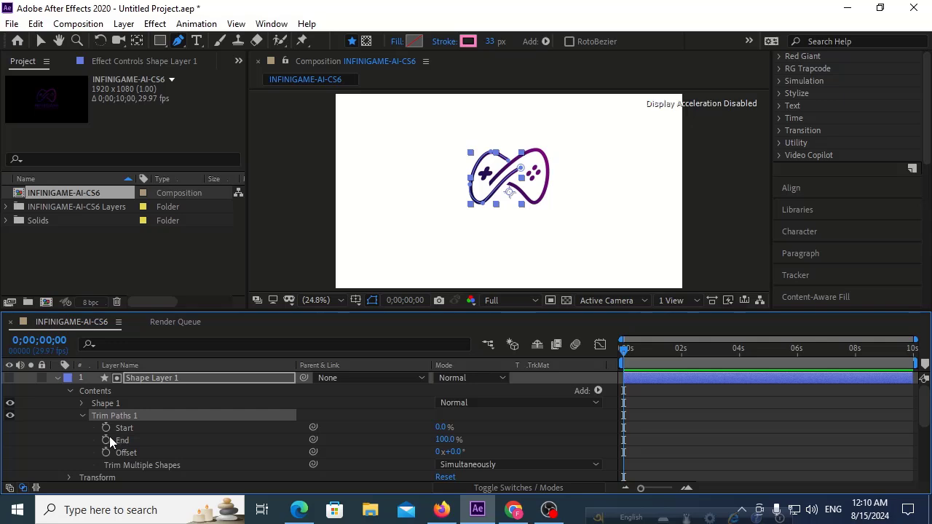
pyautogui.click(106, 429)
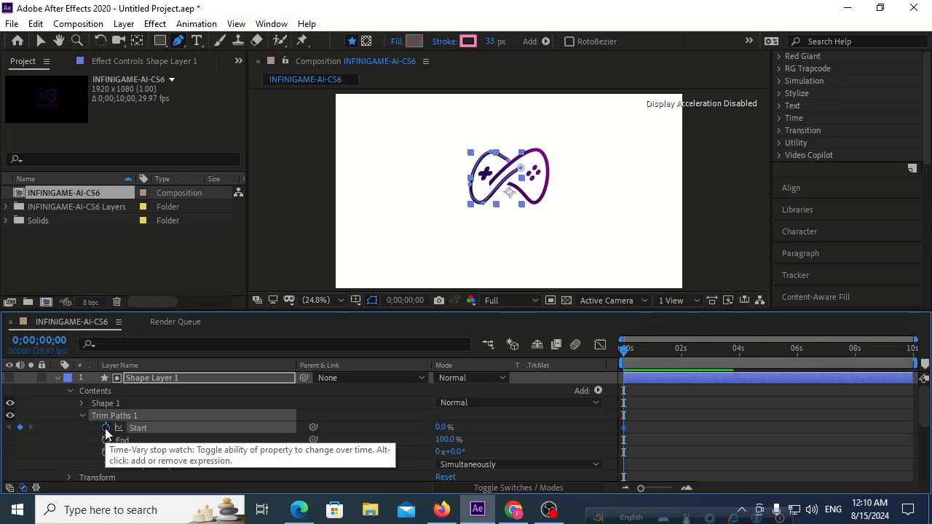
pyautogui.moveTo(445, 431)
pyautogui.mouseDown()
pyautogui.moveTo(504, 416)
pyautogui.moveTo(396, 435)
pyautogui.mouseUp()
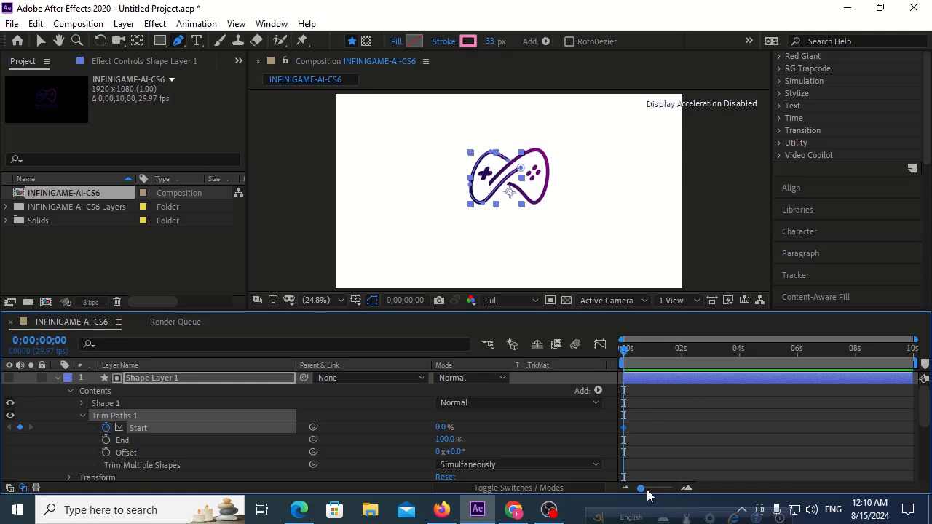
pyautogui.moveTo(640, 488); pyautogui.dragTo(655, 489)
# Keyframe Shape Layer 1's Trim Paths Start from 100% at 0s to 0% at 0;00;00;14, then preview
pyautogui.click(679, 356)
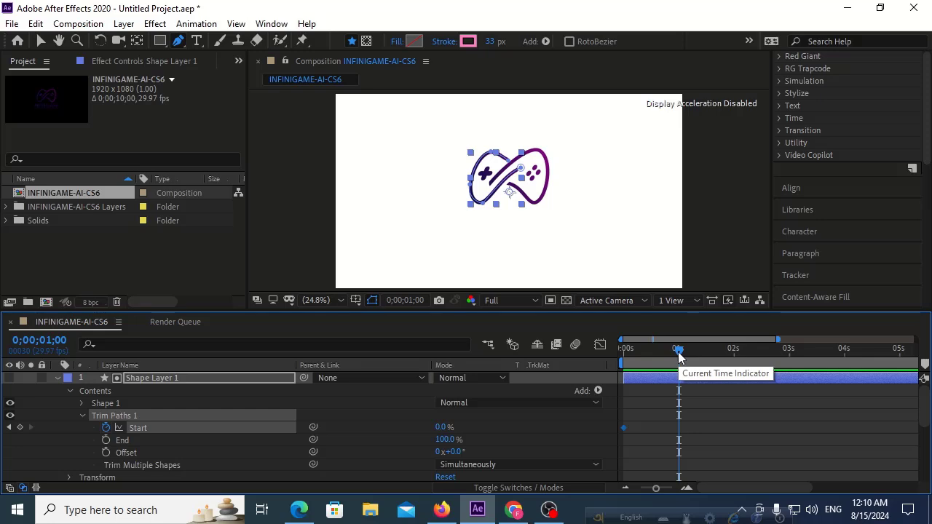
pyautogui.moveTo(678, 355); pyautogui.dragTo(650, 357)
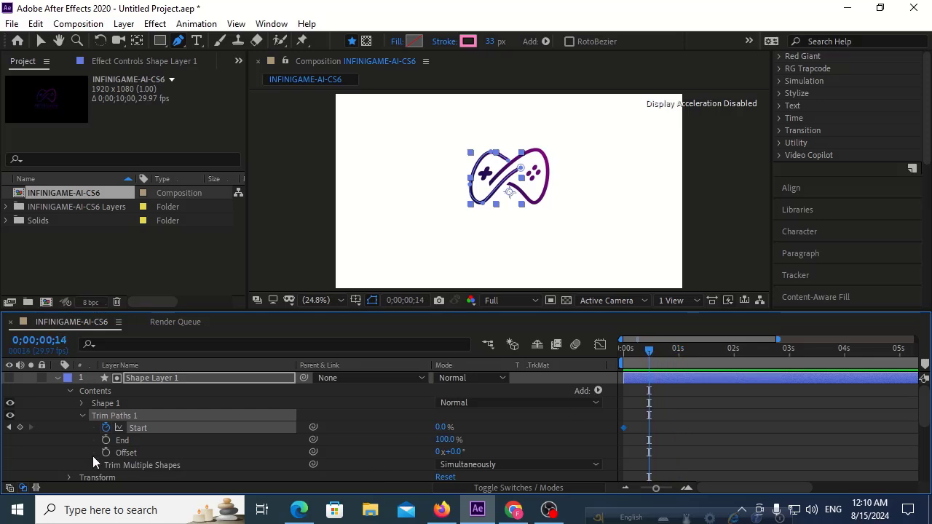
pyautogui.click(19, 427)
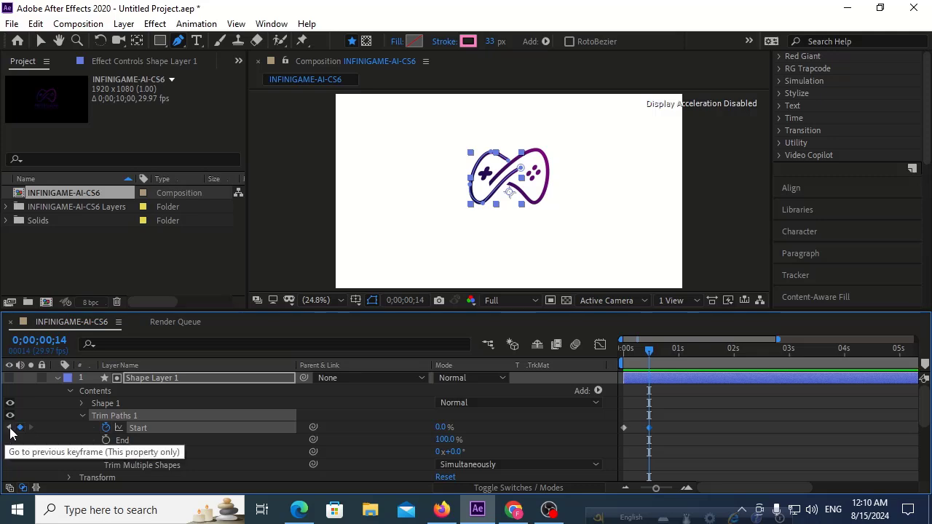
pyautogui.click(10, 428)
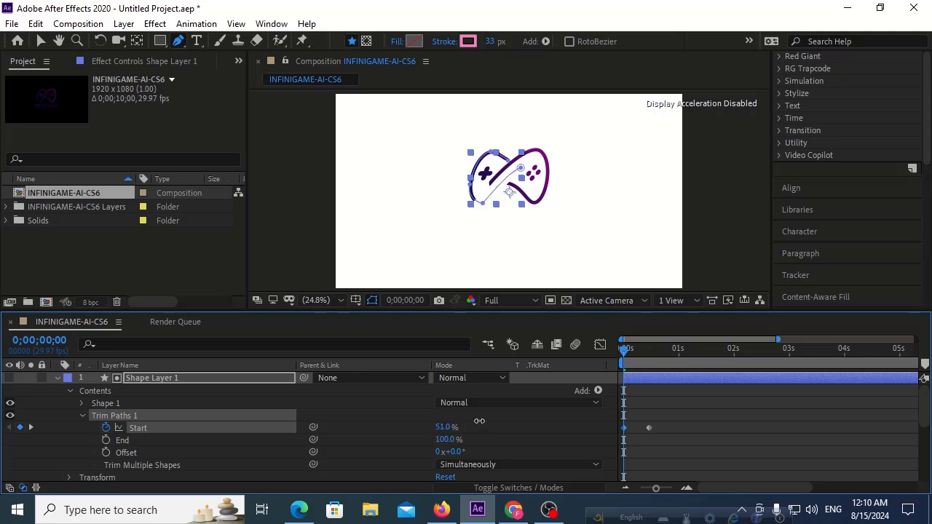
pyautogui.moveTo(441, 429); pyautogui.dragTo(524, 414)
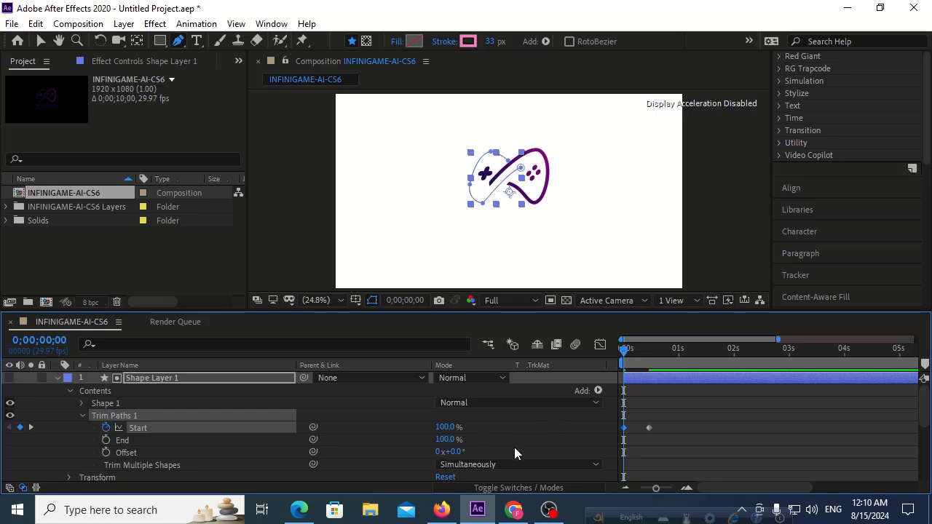
pyautogui.press('space')
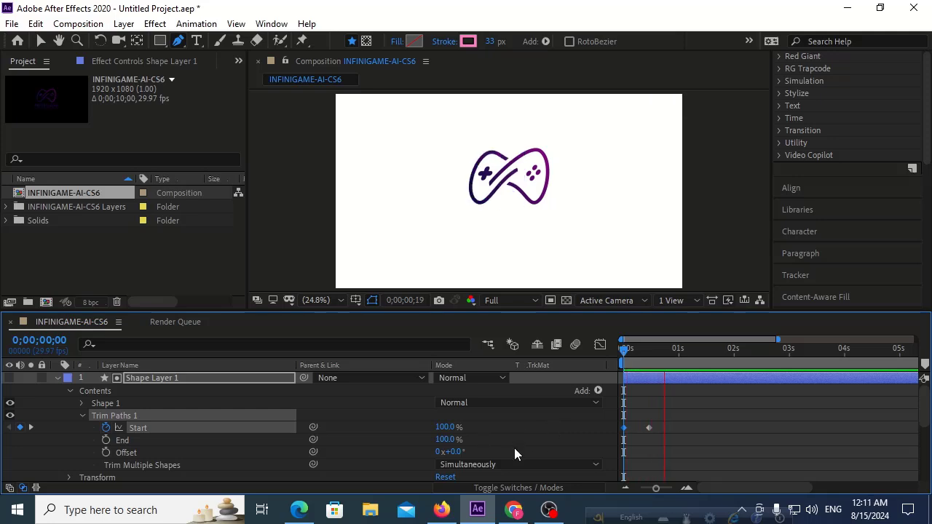
pyautogui.press('space')
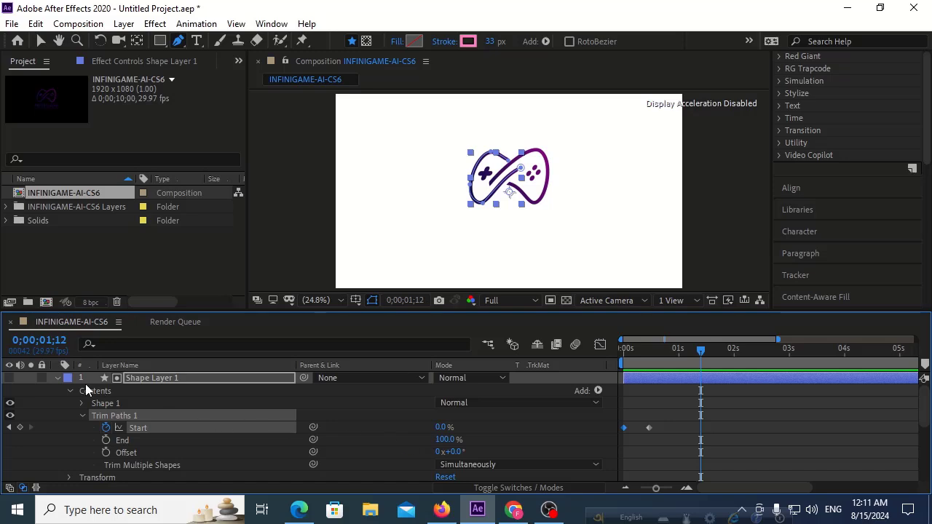
# Apply Easy Ease to both Start keyframes and set their incoming influence to 95%
pyautogui.click(53, 377)
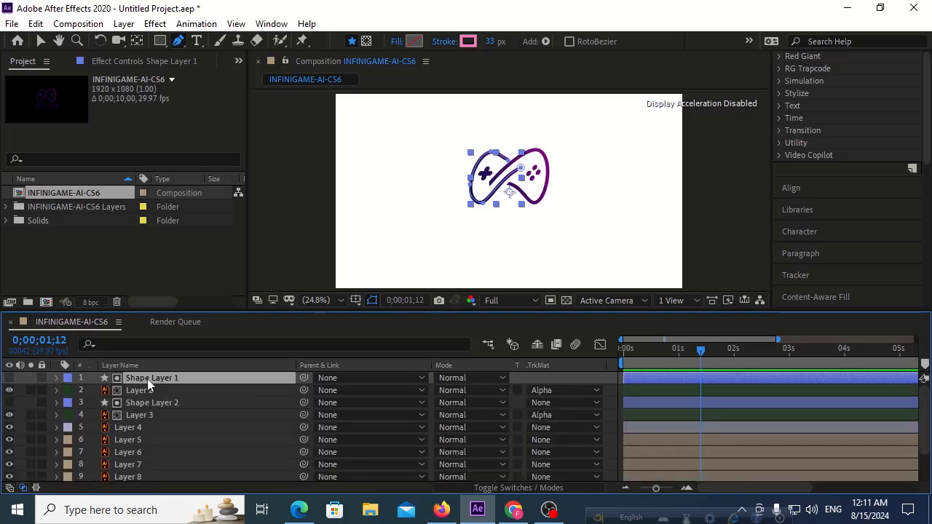
pyautogui.press('u')
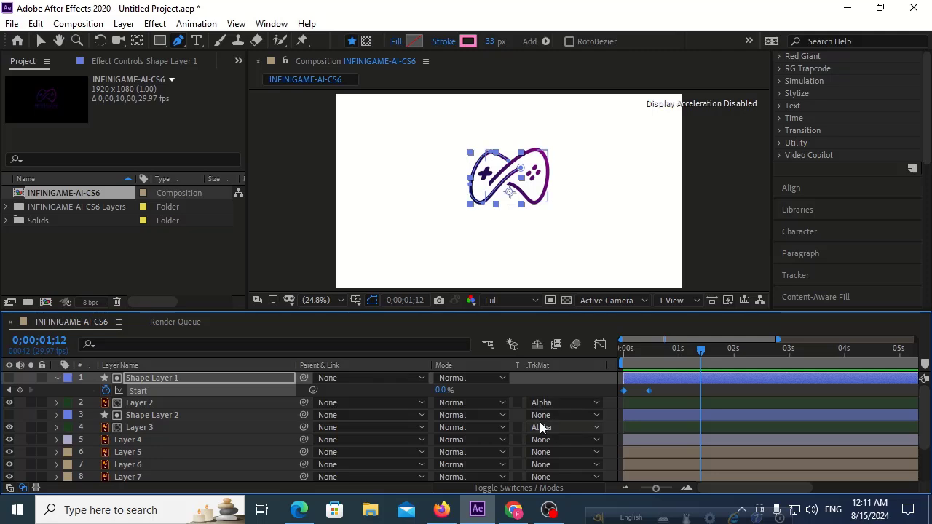
pyautogui.press('F9')
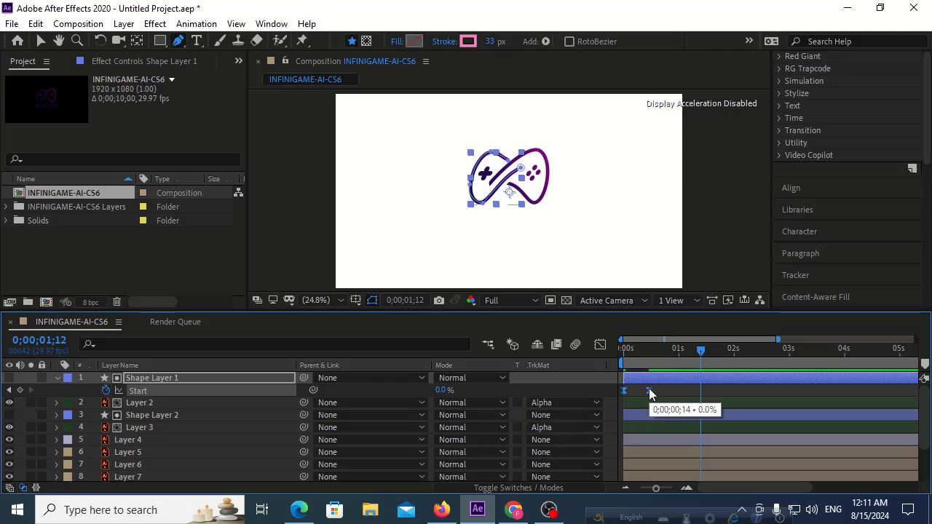
pyautogui.rightClick(649, 389)
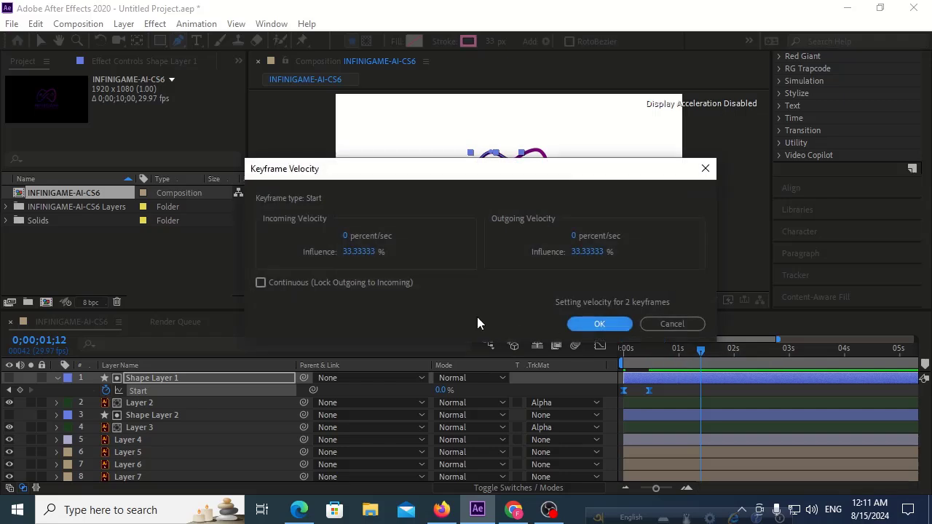
pyautogui.click(370, 251)
pyautogui.write('95')
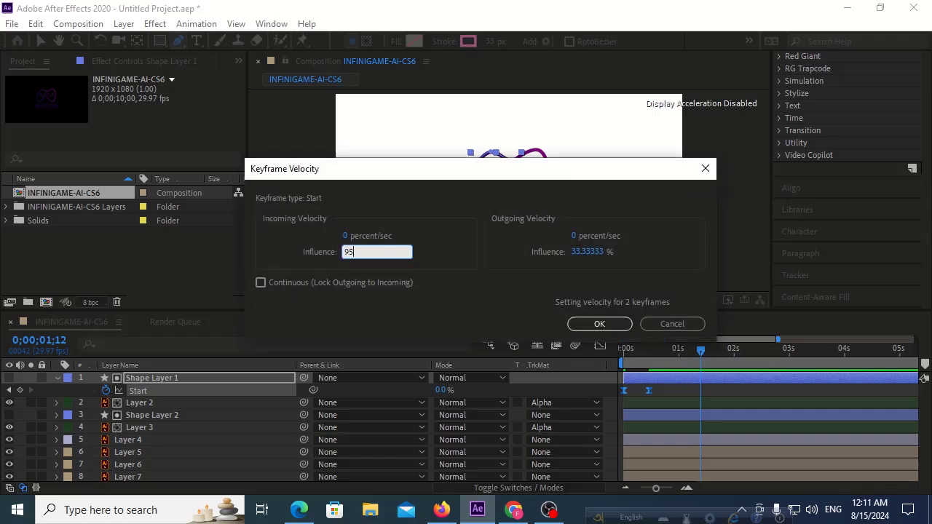
pyautogui.click(599, 324)
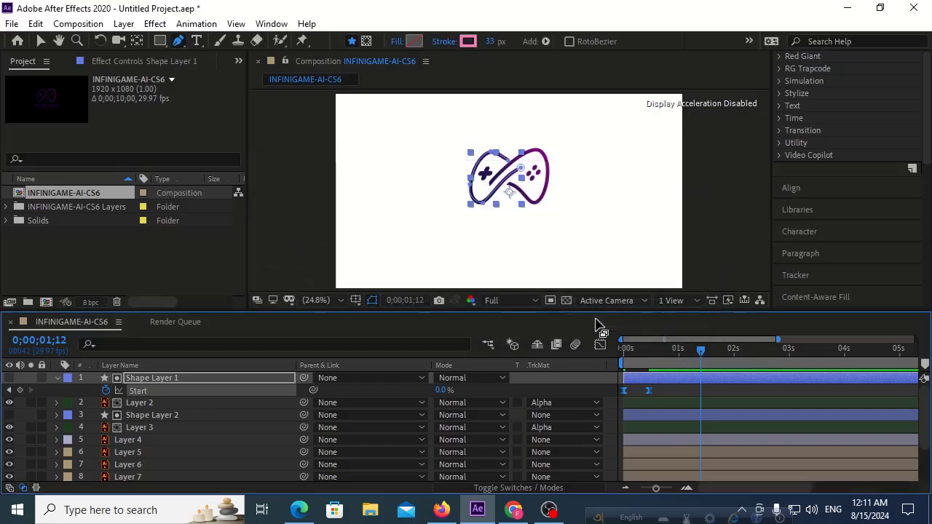
# Preview the eased draw-on, briefly shifting both Start keyframes and putting them back
pyautogui.click(624, 351)
pyautogui.press('space')
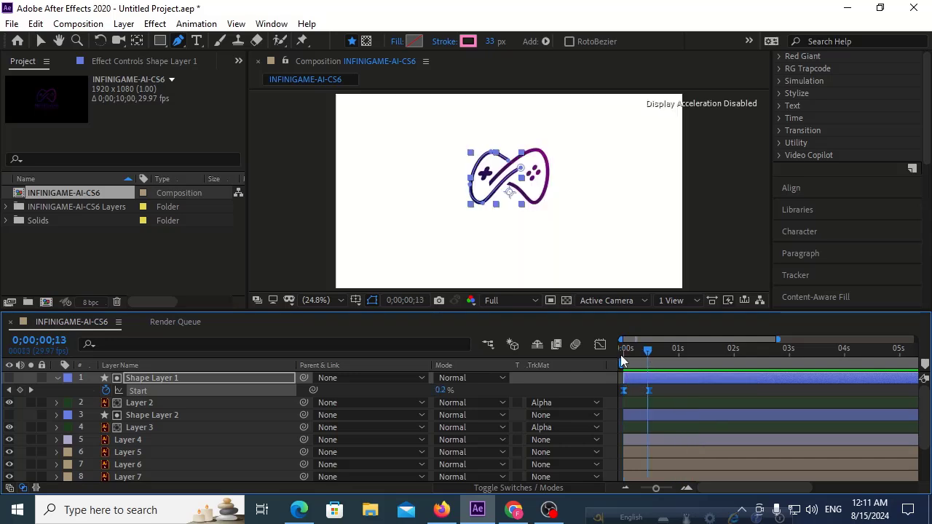
pyautogui.moveTo(647, 390)
pyautogui.mouseDown()
pyautogui.moveTo(680, 390)
pyautogui.moveTo(598, 358)
pyautogui.mouseUp()
pyautogui.click(666, 390)
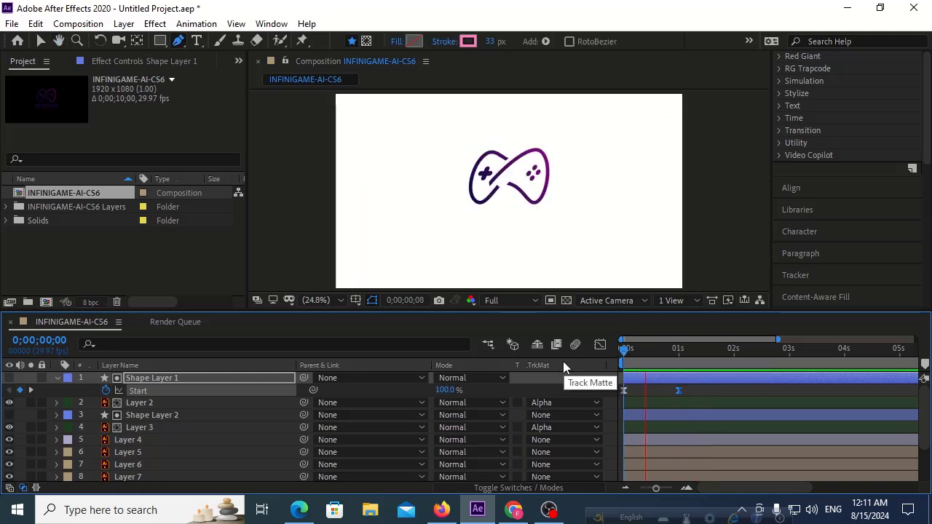
pyautogui.click(640, 358)
pyautogui.moveTo(634, 356); pyautogui.dragTo(593, 360)
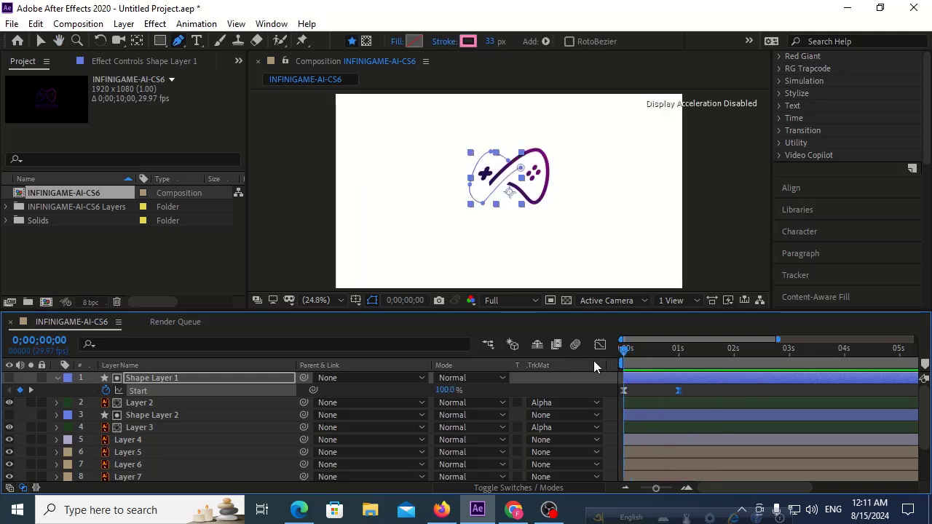
pyautogui.press('space')
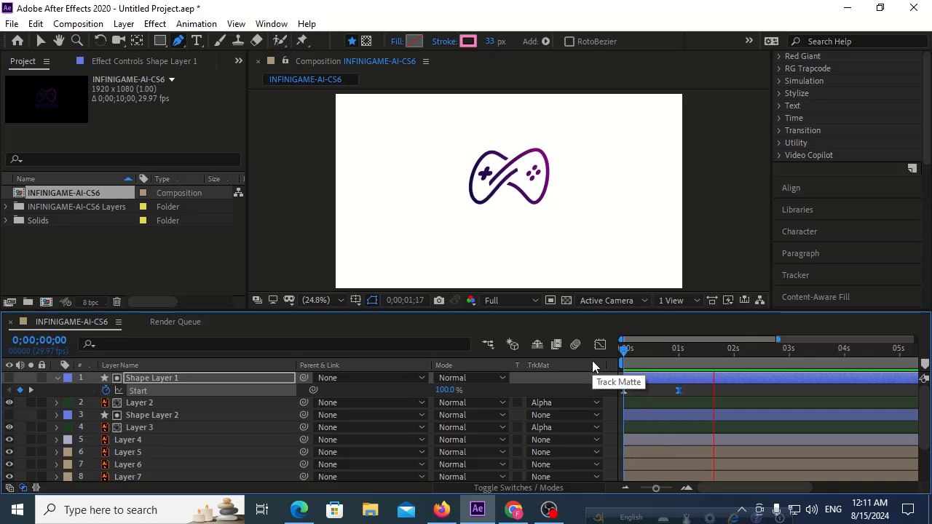
pyautogui.press('space')
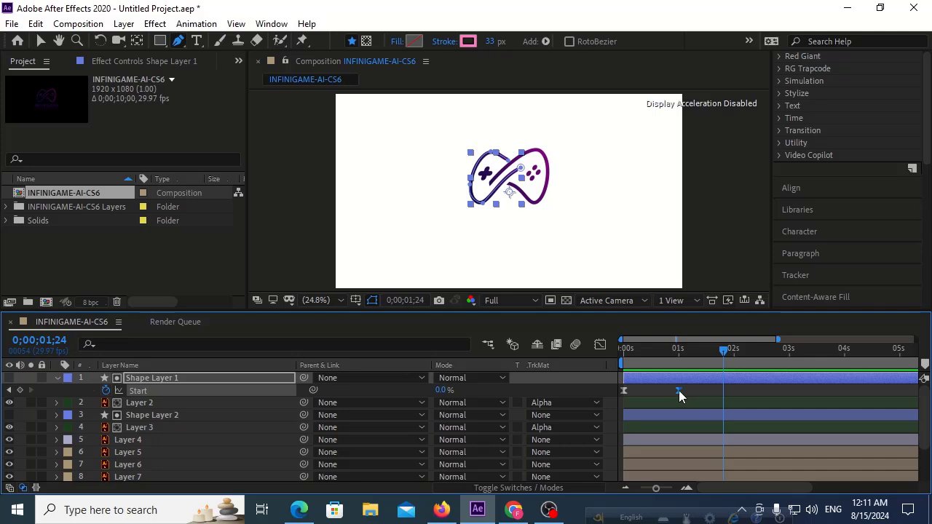
# Move the second Start keyframe earlier to about 0.4s and preview the quicker draw-on
pyautogui.moveTo(678, 390)
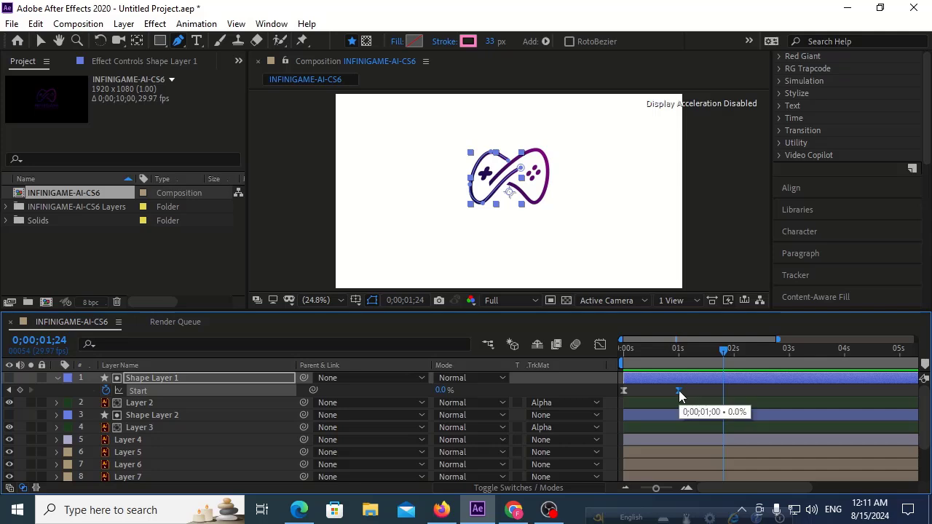
pyautogui.click(623, 389)
pyautogui.press('Home')
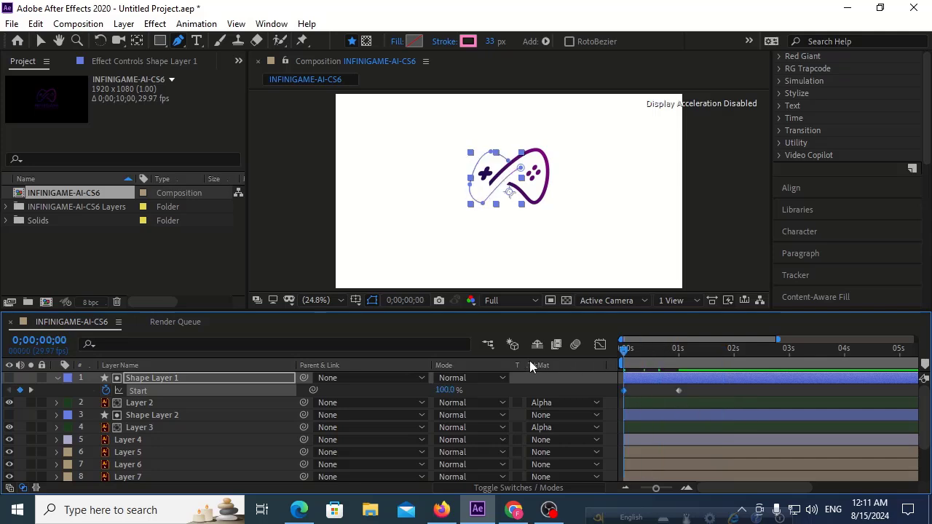
pyautogui.press('space')
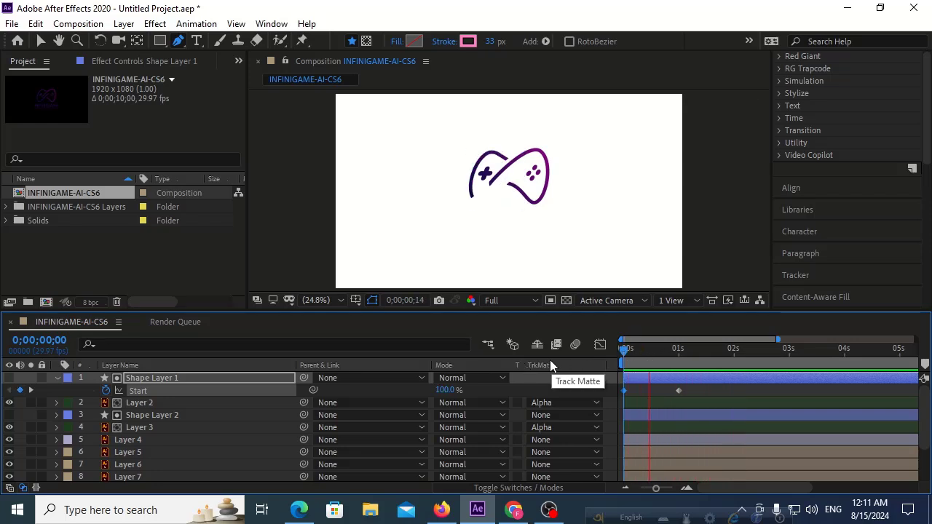
pyautogui.press('space')
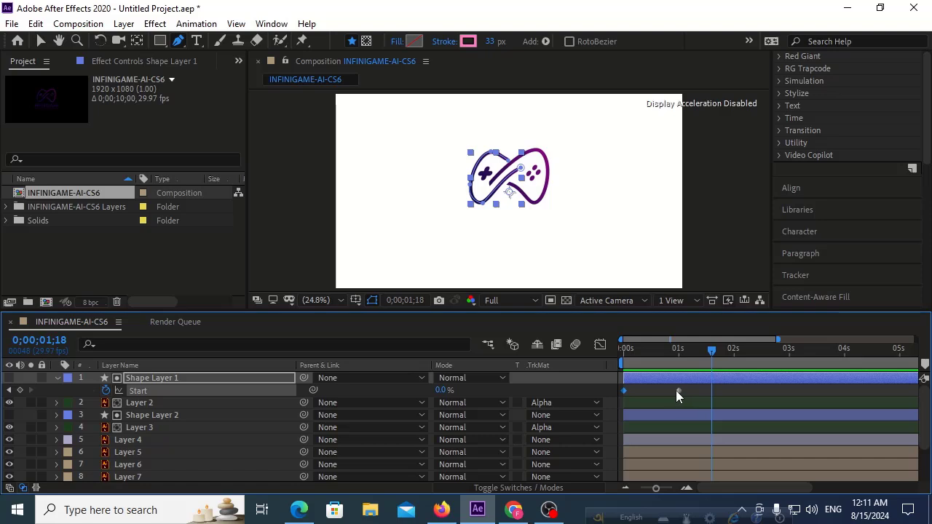
pyautogui.moveTo(677, 390); pyautogui.dragTo(648, 390)
pyautogui.press('Home')
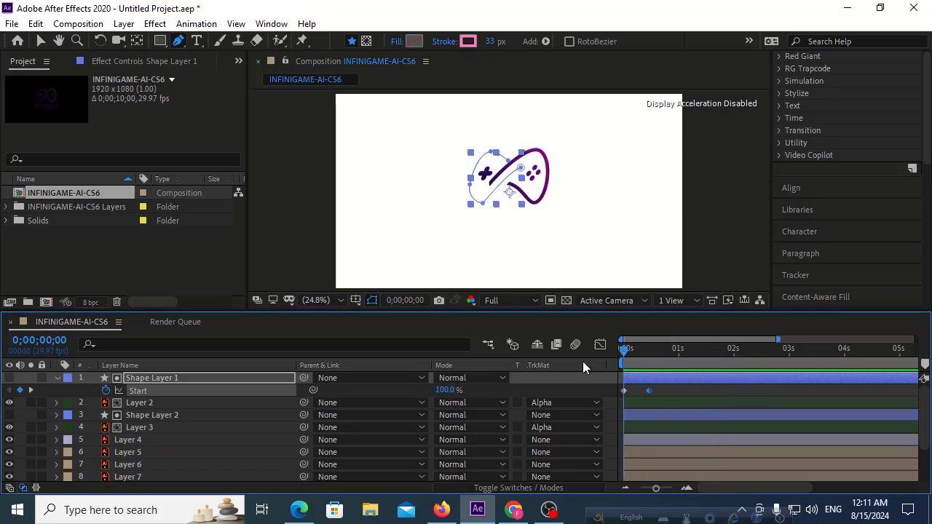
pyautogui.press('space')
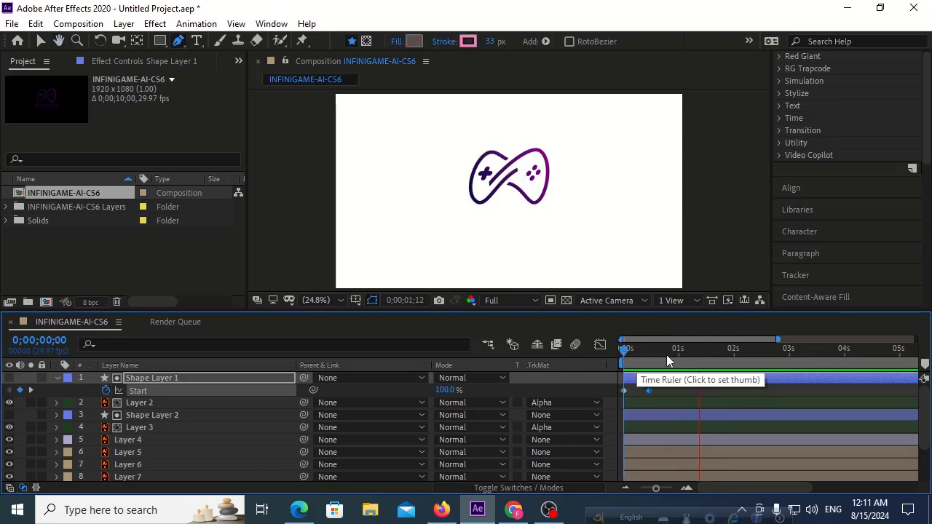
pyautogui.click(638, 349)
pyautogui.press('space')
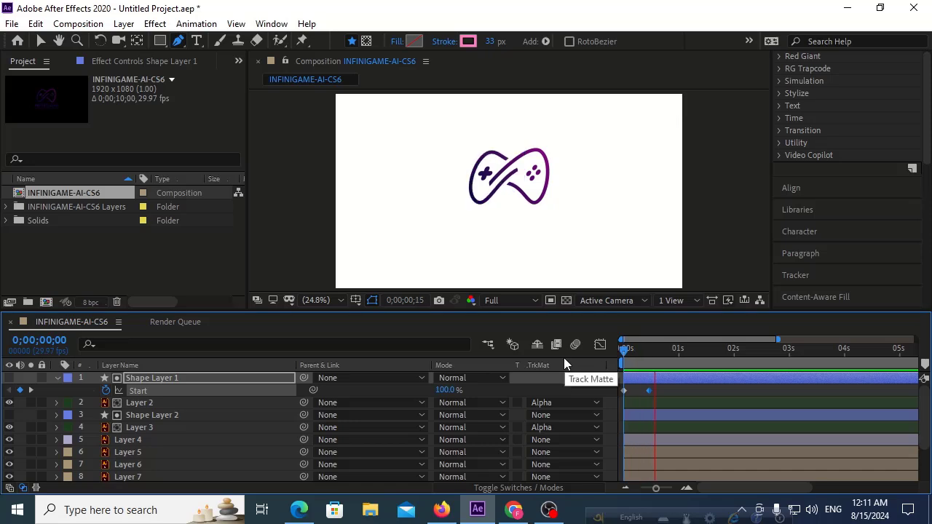
pyautogui.press('space')
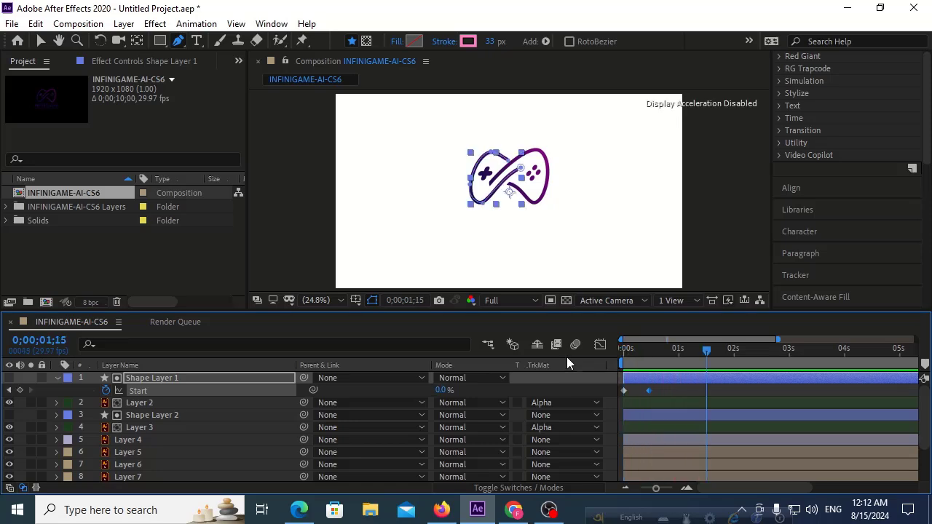
# Add Trim Paths 1 to Shape Layer 2's contents and test-scrub its End value
pyautogui.click(153, 415)
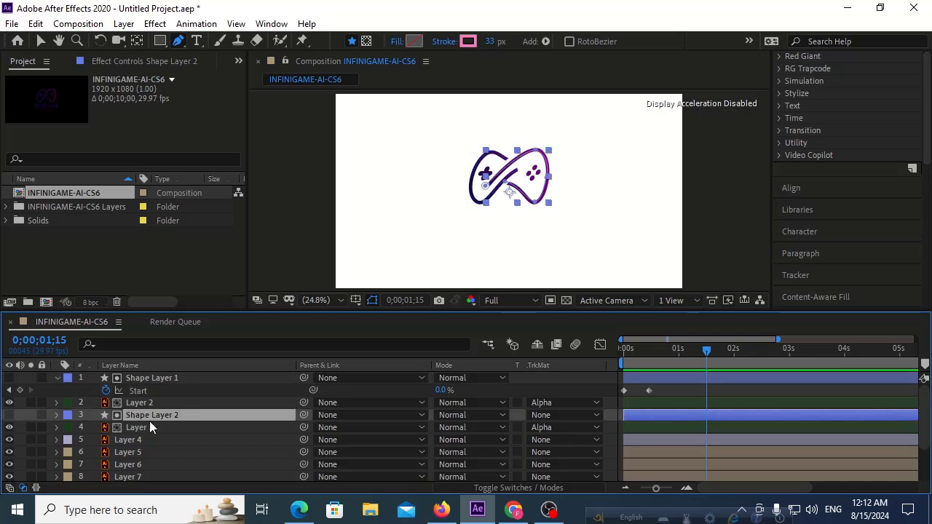
pyautogui.click(57, 415)
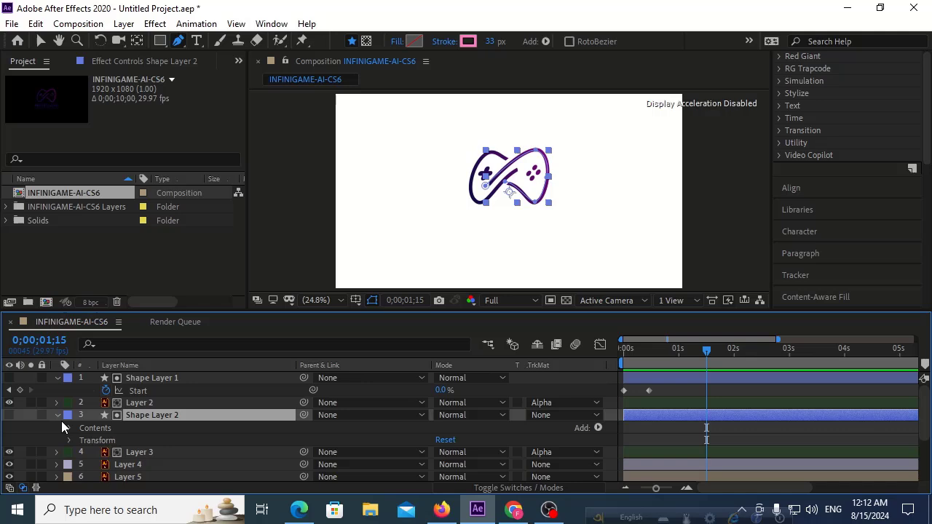
pyautogui.click(597, 428)
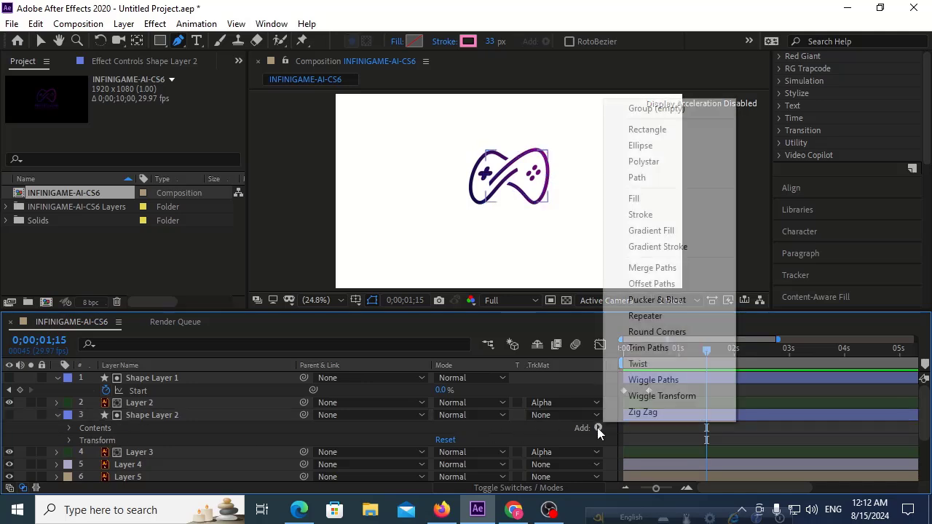
pyautogui.click(650, 348)
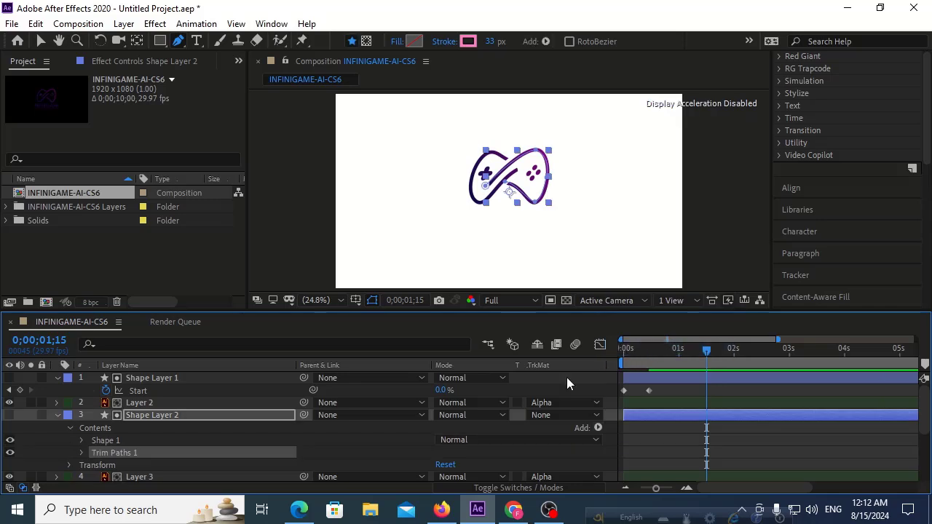
pyautogui.scroll(-1, 80, 454)
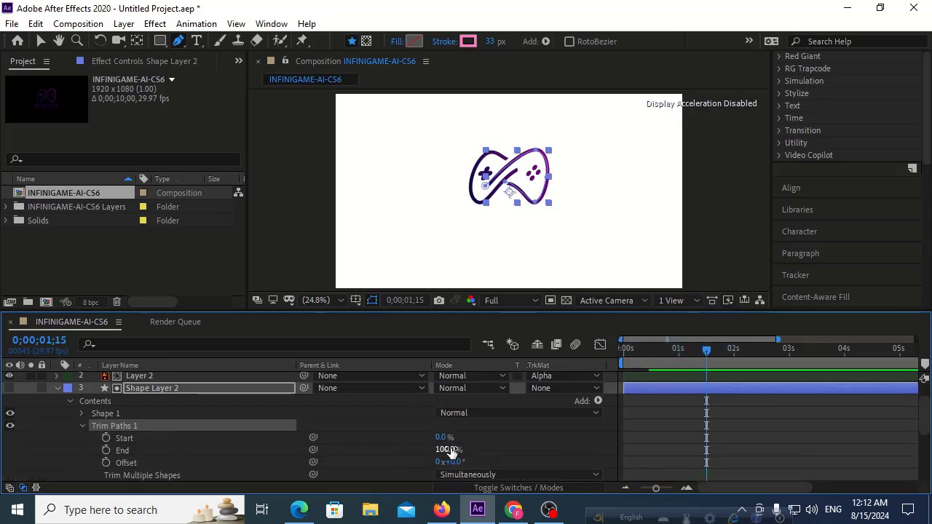
pyautogui.moveTo(449, 452)
pyautogui.mouseDown()
pyautogui.moveTo(412, 455)
pyautogui.moveTo(481, 454)
pyautogui.mouseUp()
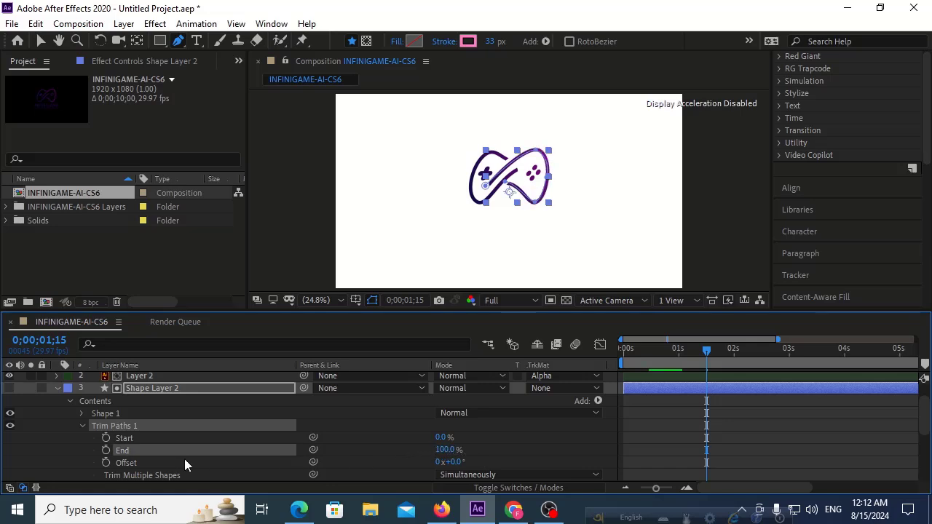
pyautogui.press('Home')
# Keyframe Shape Layer 2's Trim Paths End from 0% at 0s to 100% at 0;00;00;14
pyautogui.scroll(1, 647, 410)
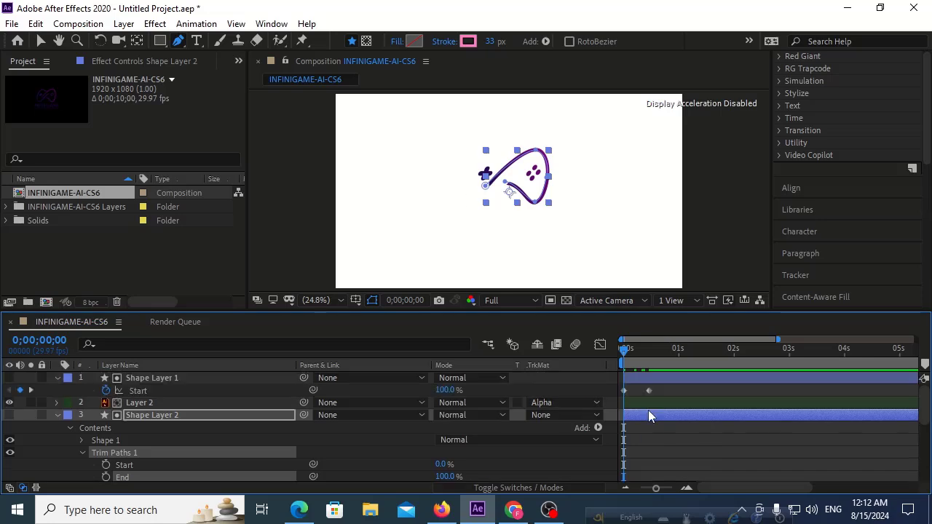
pyautogui.click(105, 477)
pyautogui.click(31, 390)
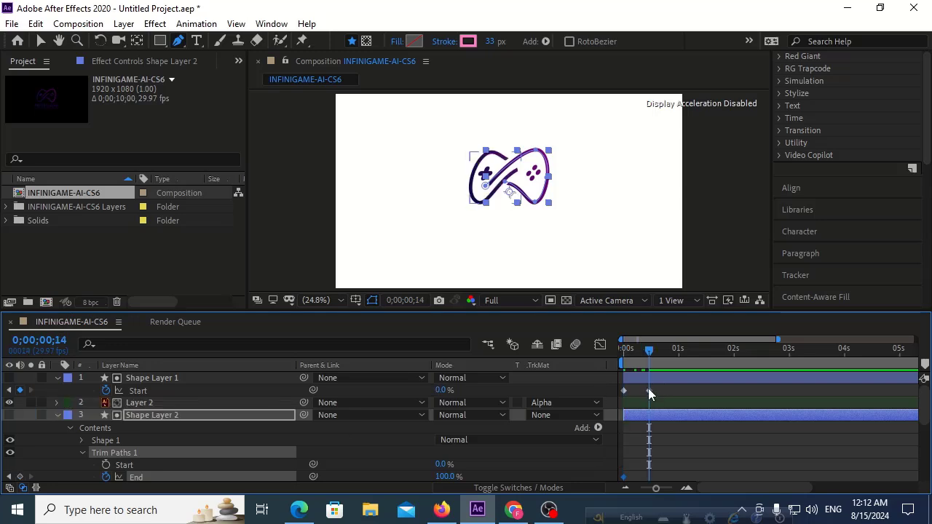
pyautogui.scroll(-2, 652, 461)
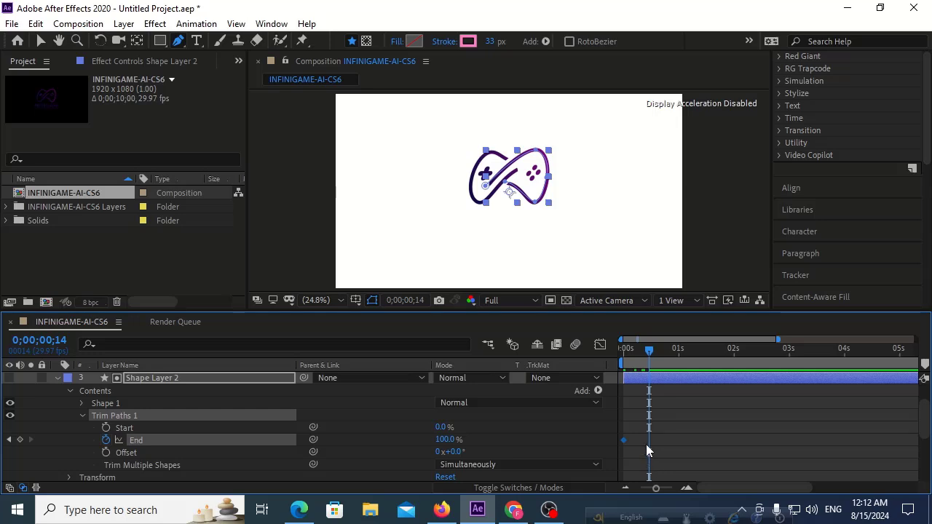
pyautogui.click(20, 440)
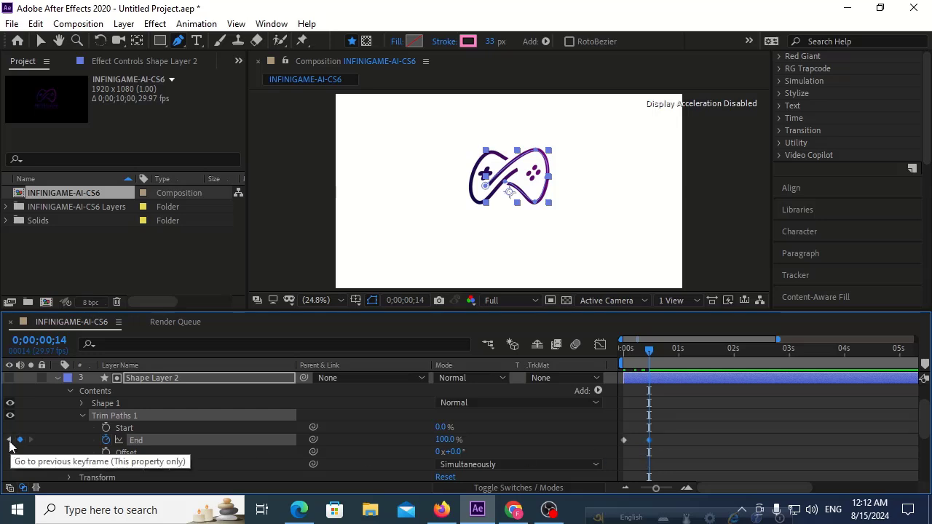
pyautogui.click(10, 440)
pyautogui.moveTo(445, 440); pyautogui.dragTo(219, 463)
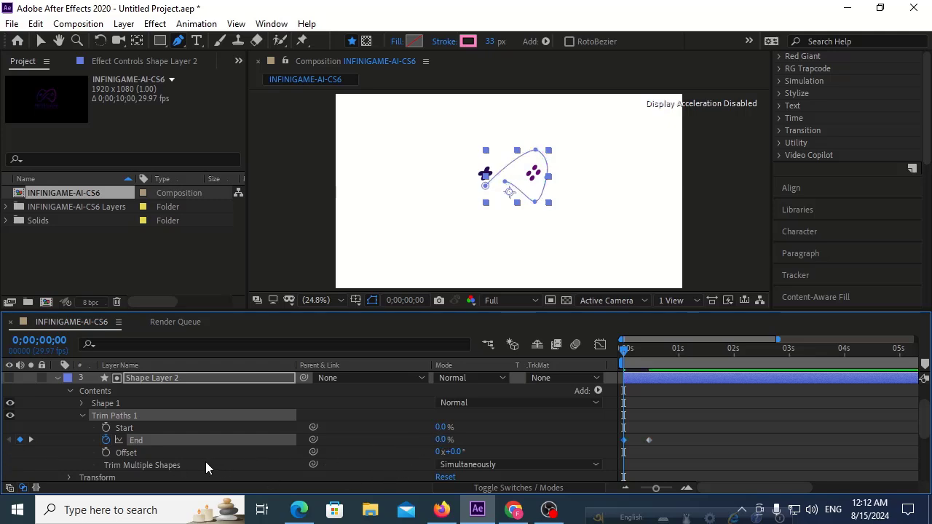
# Preview the stroke draw-on, show only keyframed properties, and select Layer 4
pyautogui.press('space')
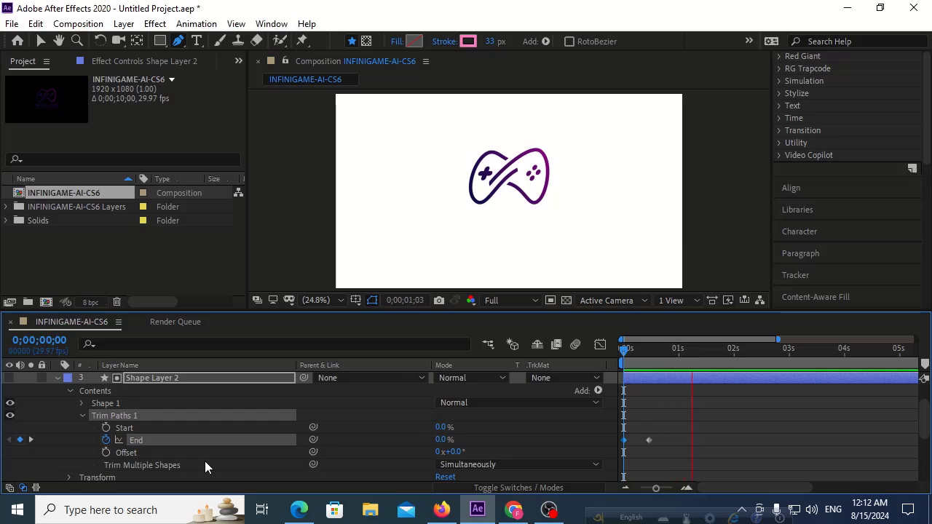
pyautogui.press('space')
pyautogui.press('space')
pyautogui.press('space')
pyautogui.press('space')
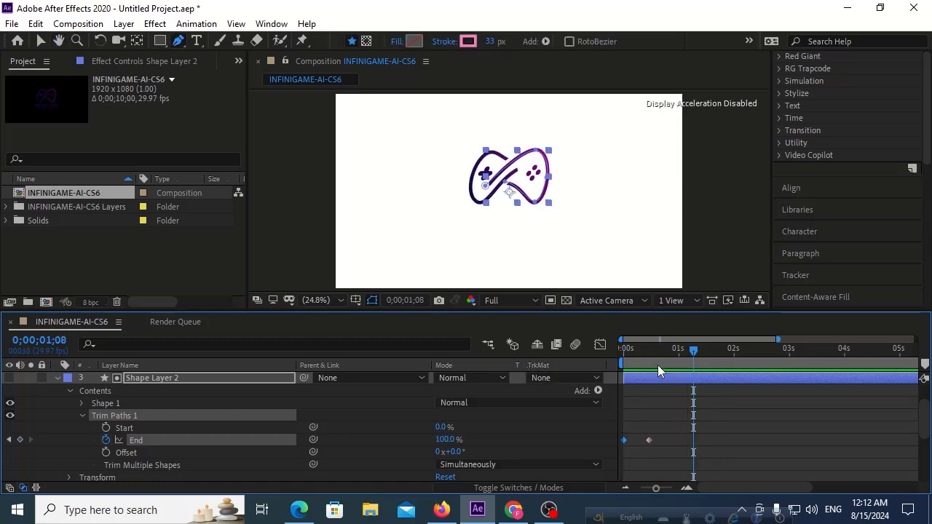
pyautogui.moveTo(657, 364); pyautogui.dragTo(607, 362)
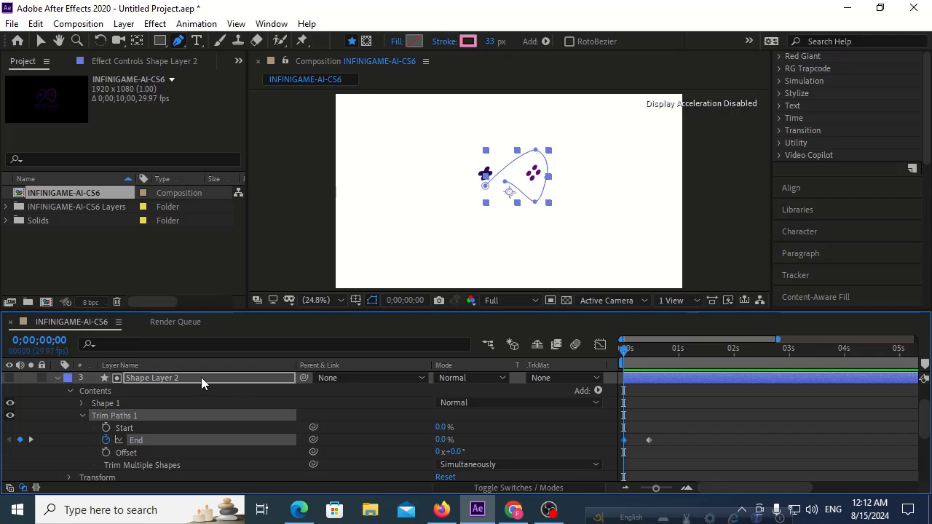
pyautogui.press('u')
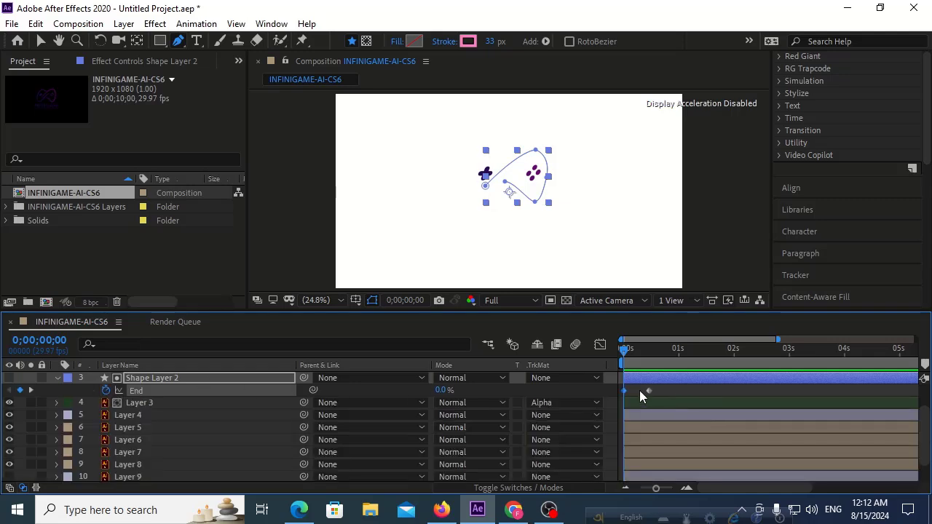
pyautogui.click(175, 415)
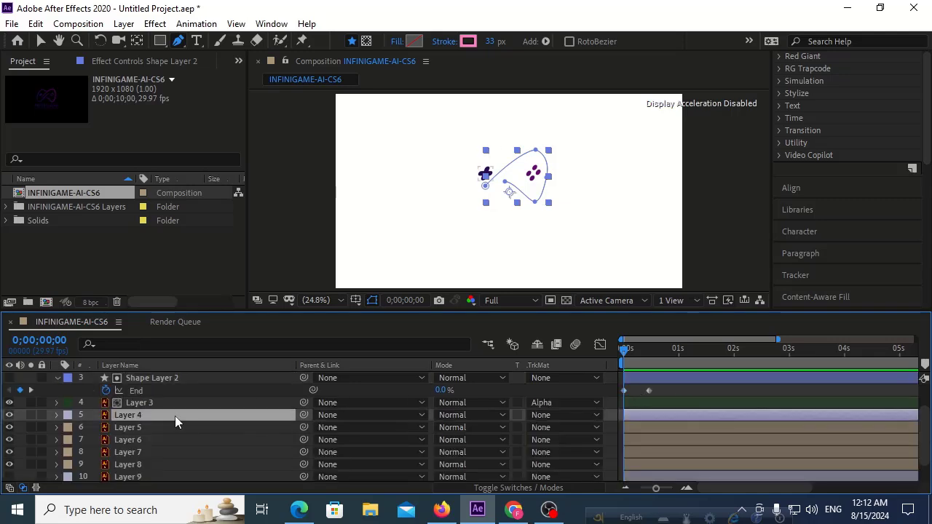
# Reveal Layer 4's Scale and Rotation properties with S and Shift+R
pyautogui.click(40, 41)
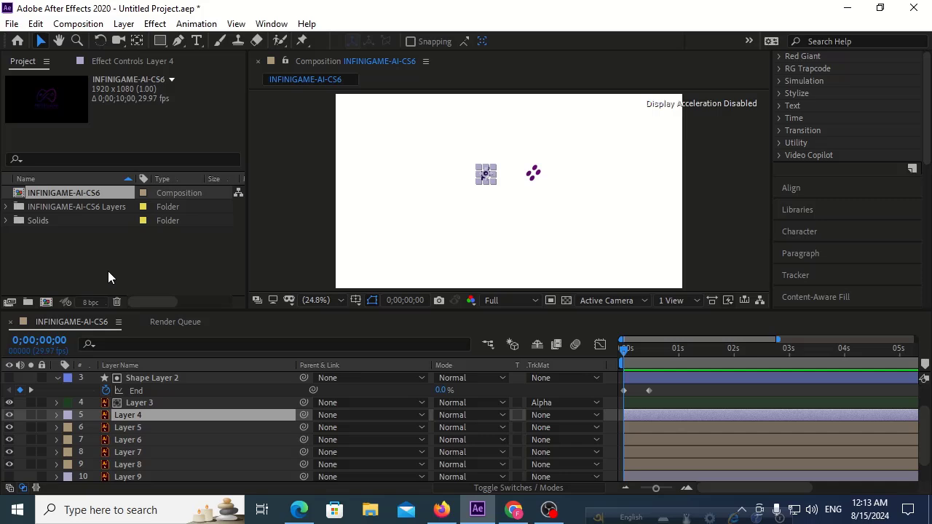
pyautogui.click(139, 416)
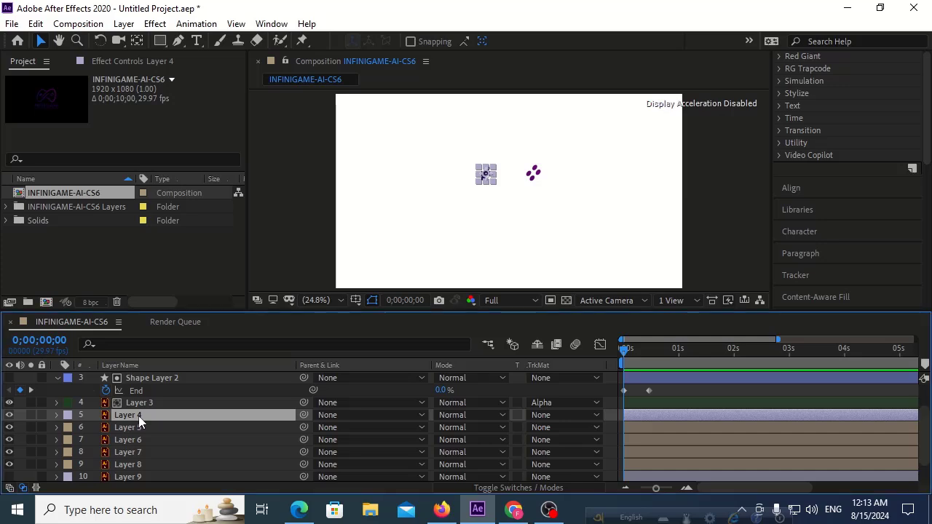
pyautogui.press('s')
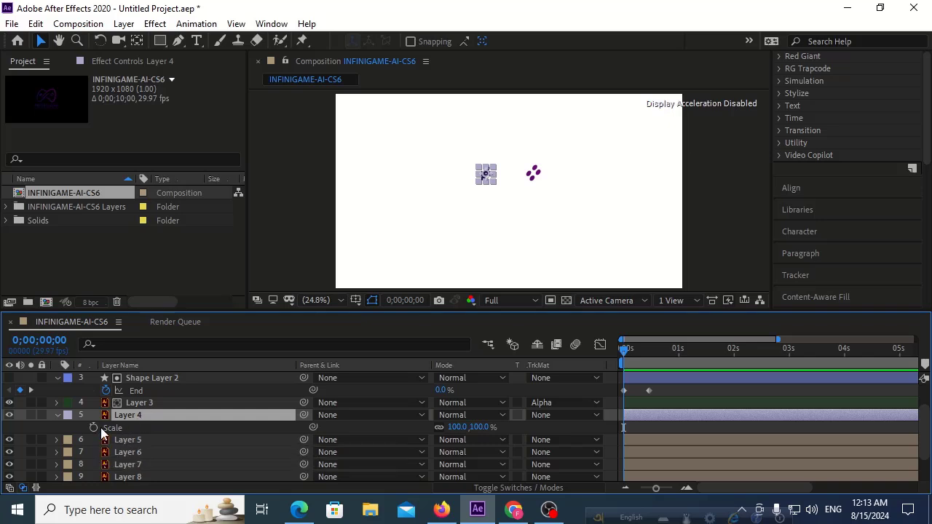
pyautogui.hotkey('shift', 'r')
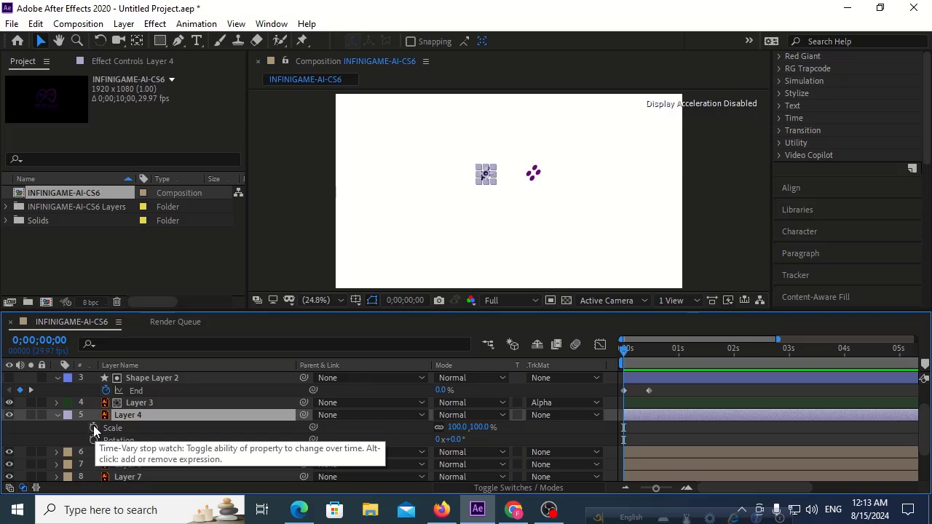
# Keyframe Layer 4's Scale from 0% at 0s to 100% at 0;00;00;14 and preview
pyautogui.click(94, 429)
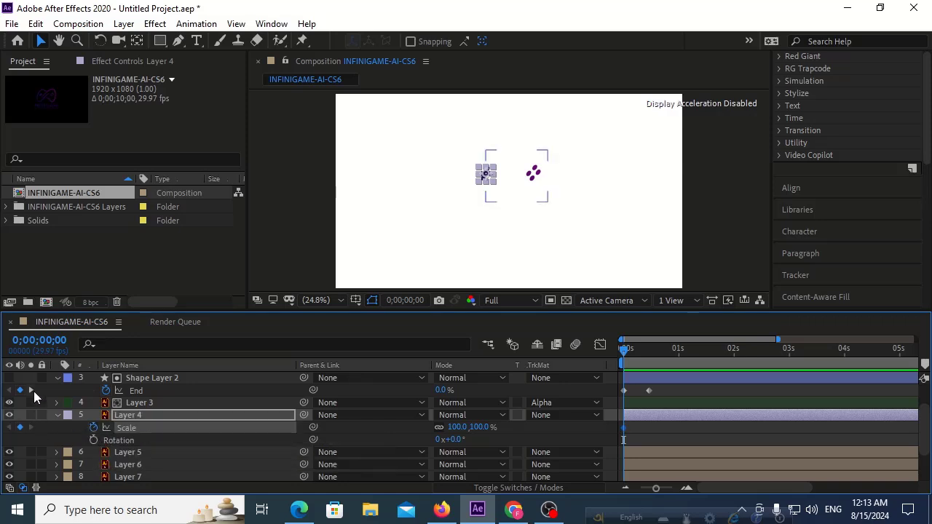
pyautogui.click(31, 390)
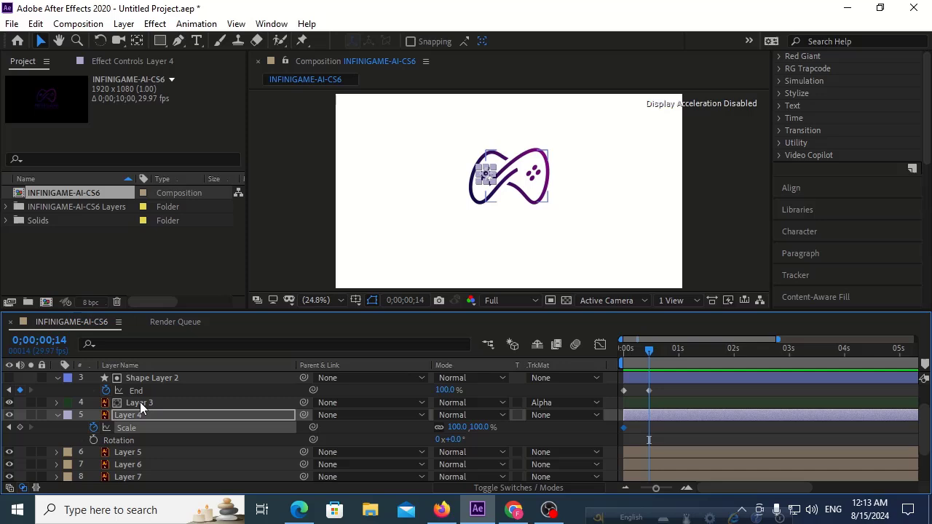
pyautogui.click(19, 427)
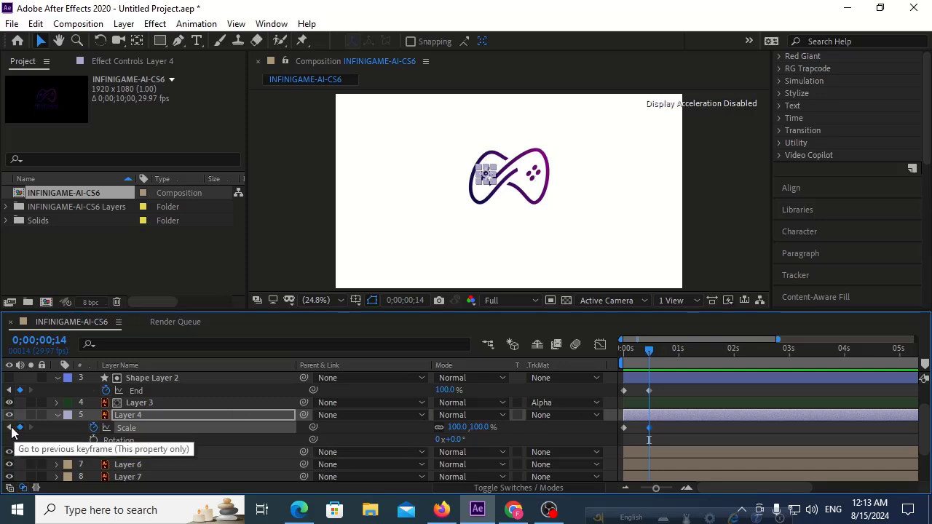
pyautogui.click(10, 427)
pyautogui.click(458, 428)
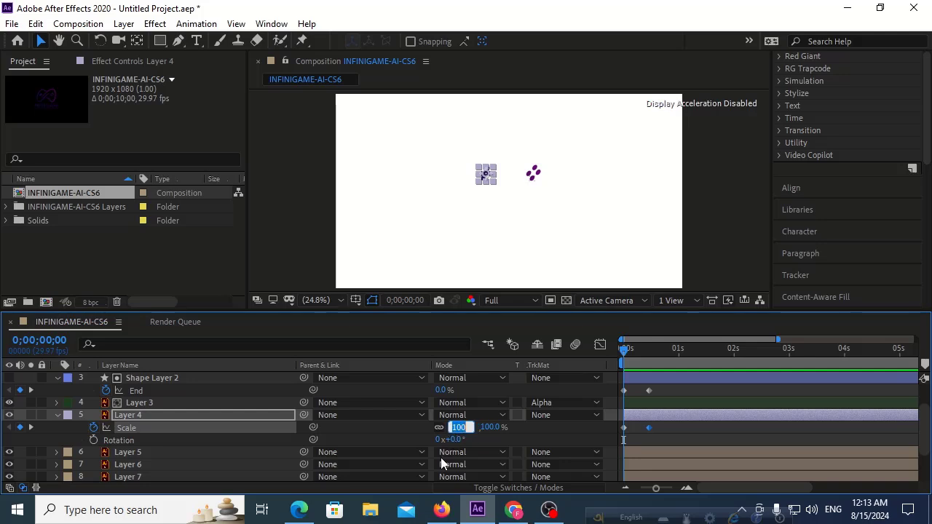
pyautogui.write('0')
pyautogui.click(391, 419)
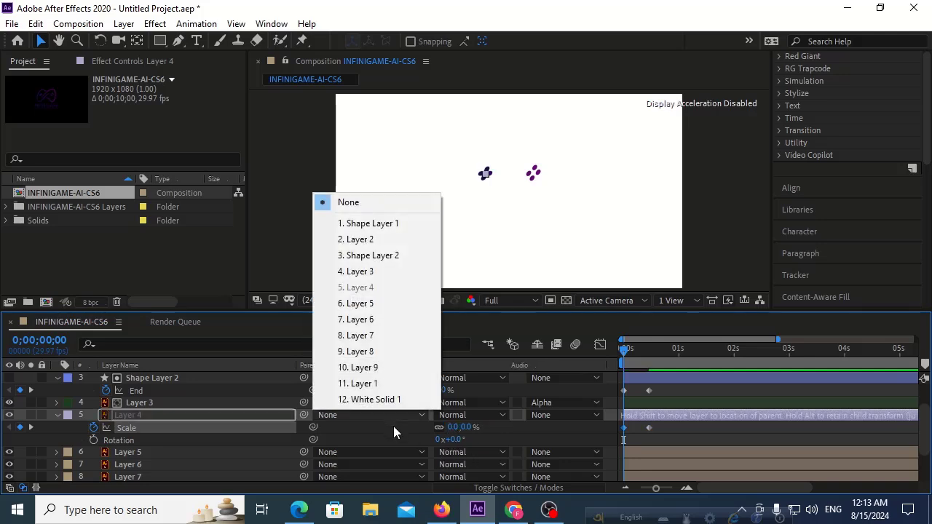
pyautogui.click(393, 426)
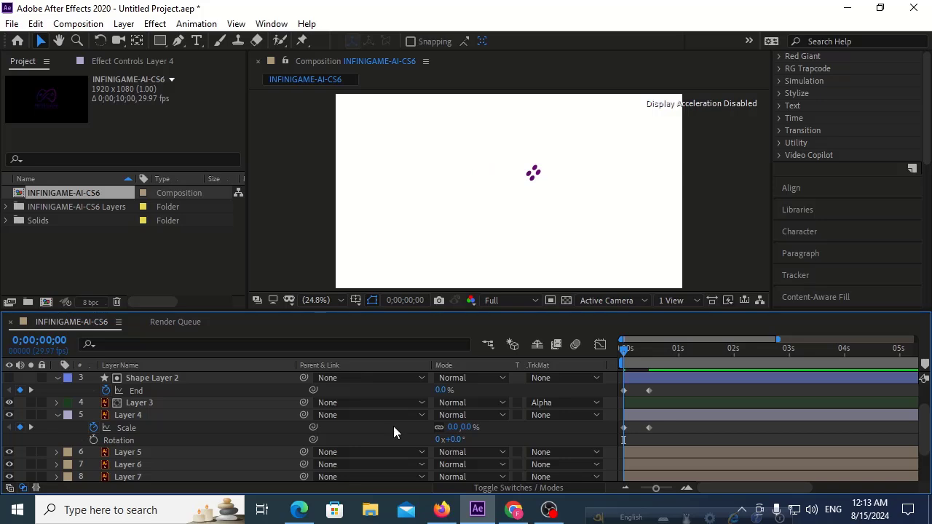
pyautogui.press('space')
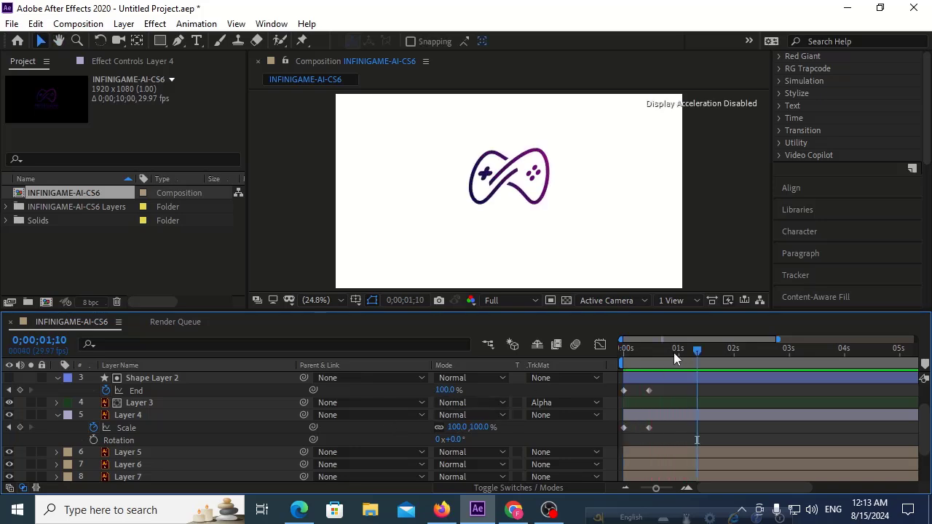
pyautogui.moveTo(673, 353); pyautogui.dragTo(620, 354)
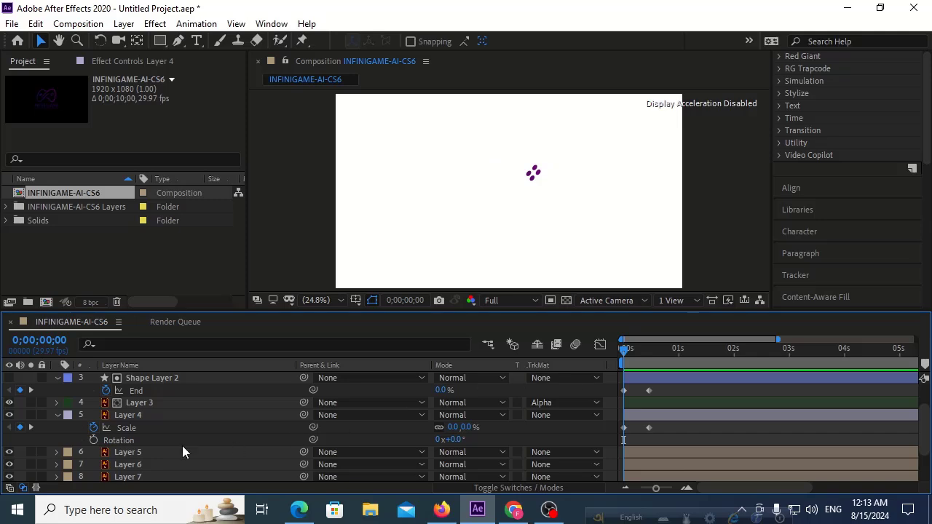
# Keyframe Layer 4's Rotation from 0x at 0s to 1x+0.0° at 0;00;00;14
pyautogui.click(93, 441)
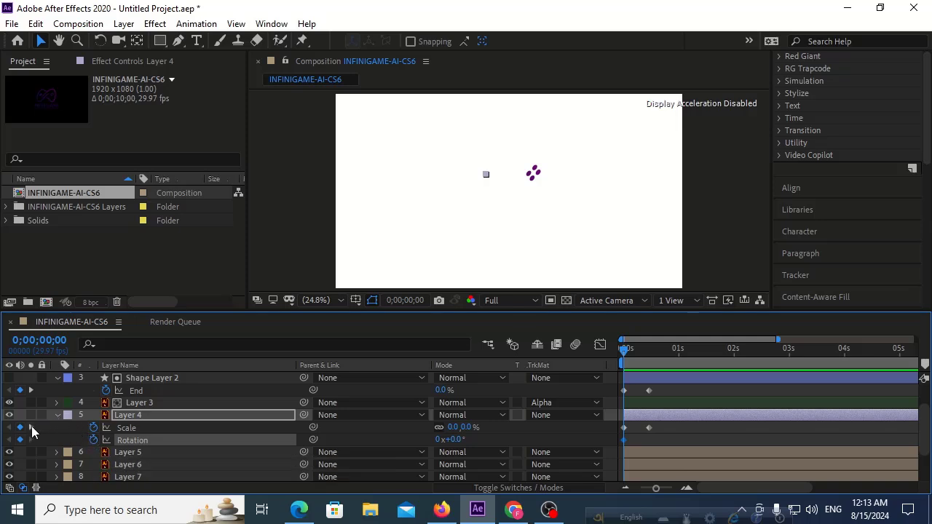
pyautogui.click(31, 427)
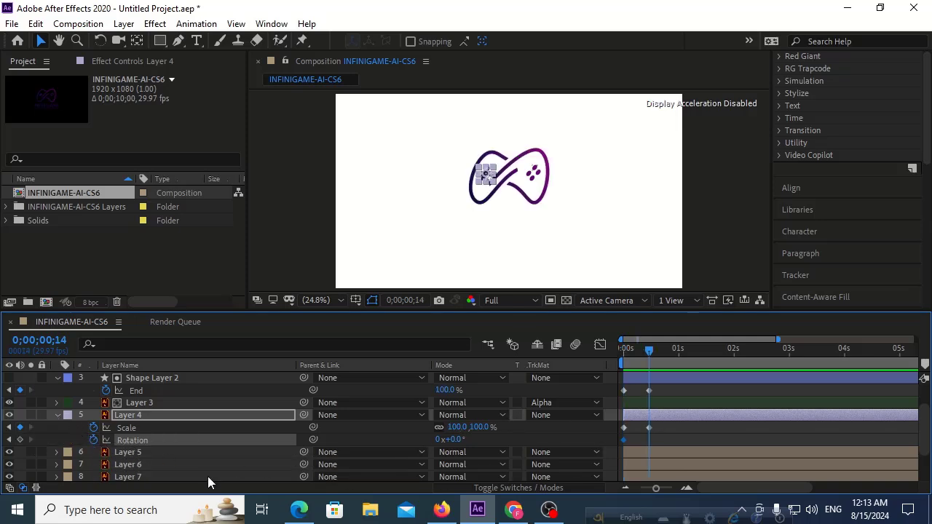
pyautogui.click(20, 439)
pyautogui.click(437, 440)
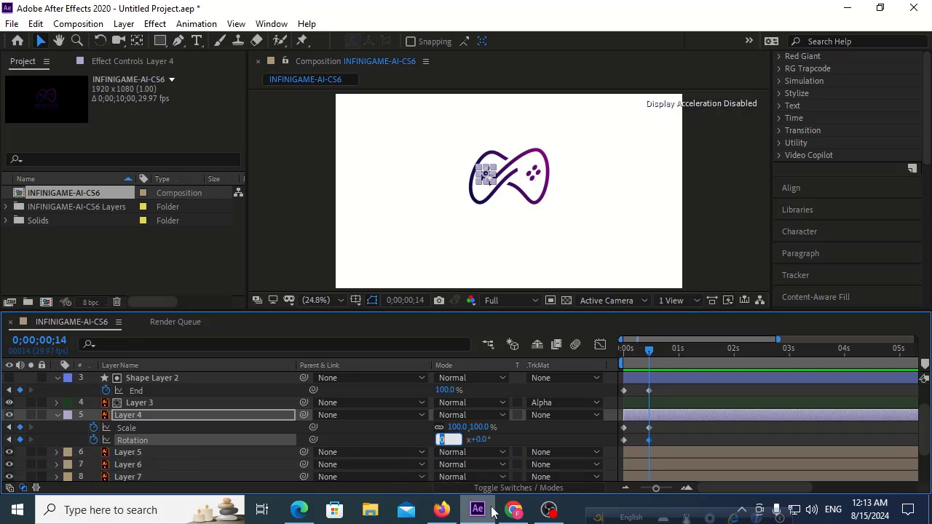
pyautogui.write('1')
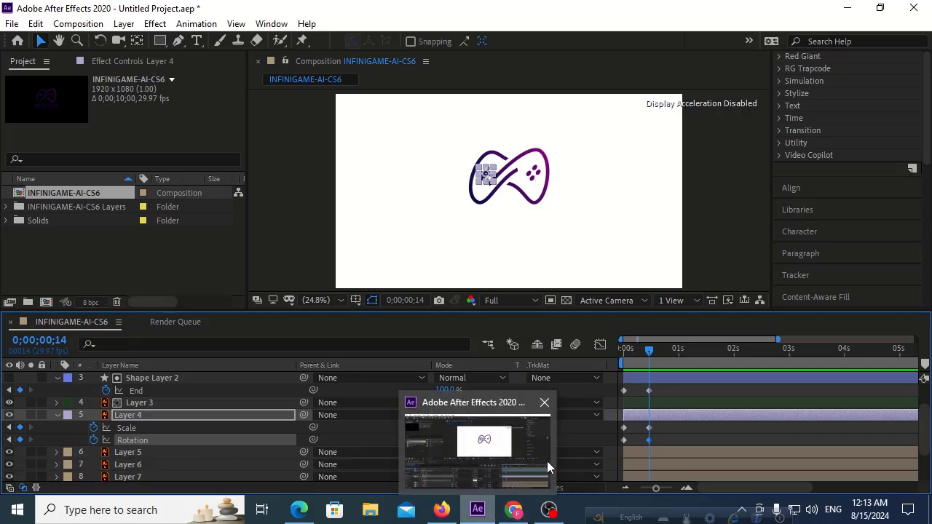
pyautogui.click(575, 430)
# Preview the spinning d-pad, then apply Easy Ease to both Scale keyframes
pyautogui.click(627, 362)
pyautogui.press('space')
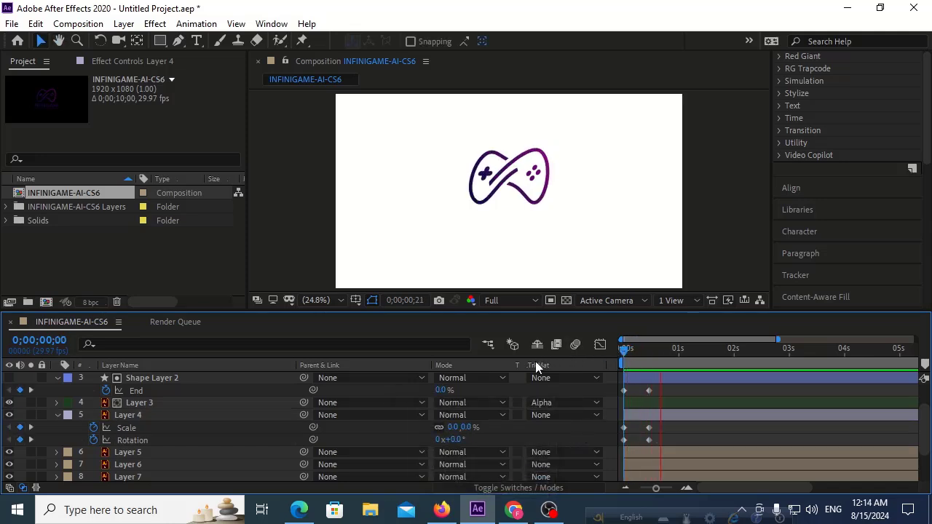
pyautogui.press('space')
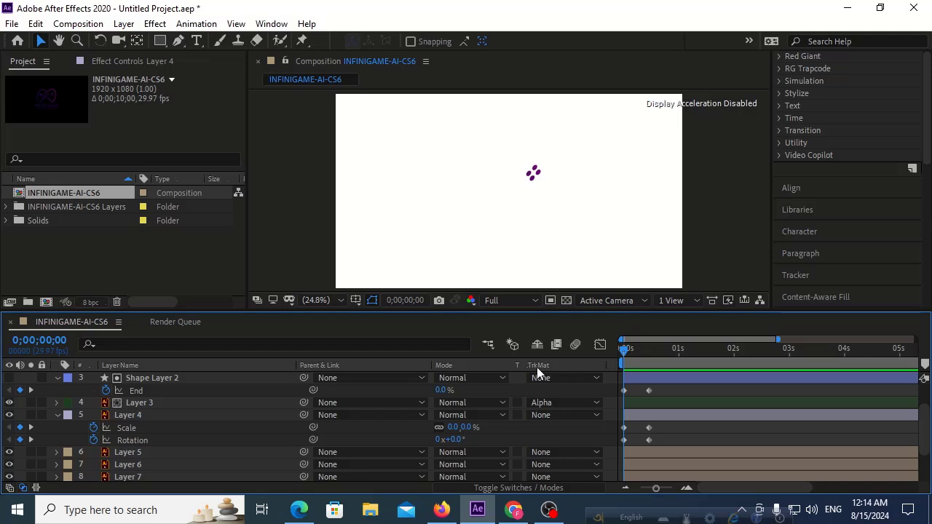
pyautogui.press('space')
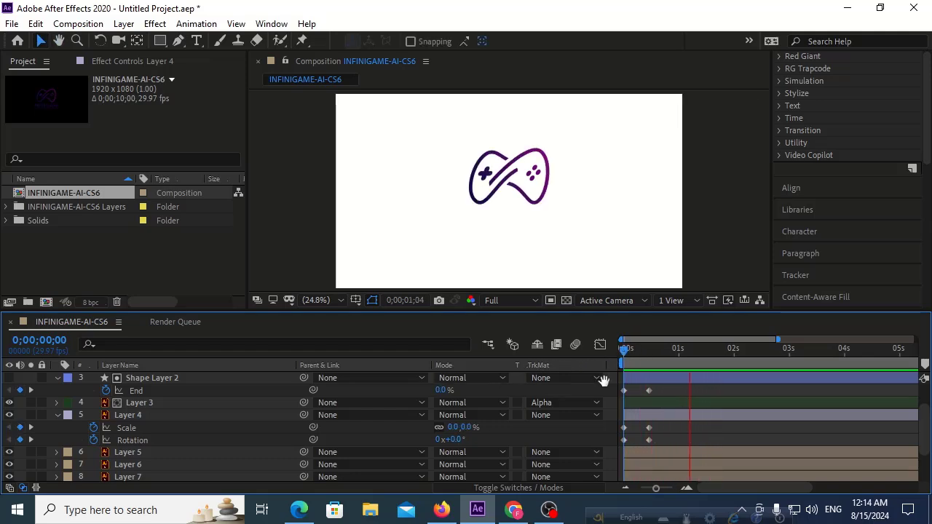
pyautogui.press('space')
pyautogui.click(165, 430)
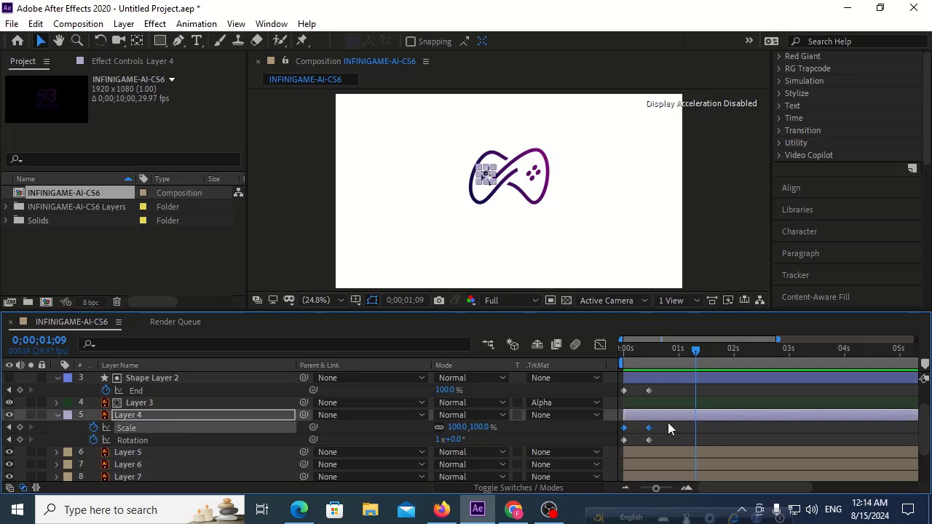
pyautogui.press('F9')
# Set the Scale keyframes' incoming influence to 95% in Keyframe Velocity
pyautogui.rightClick(648, 428)
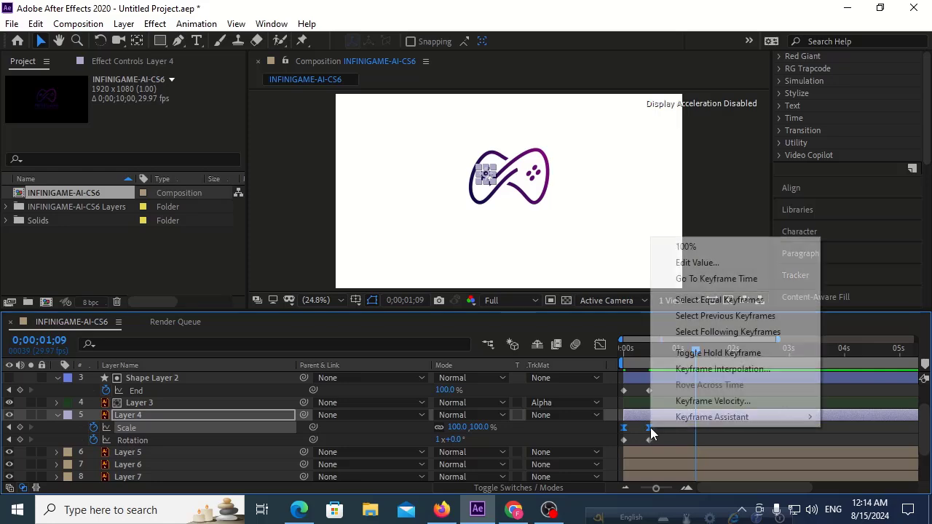
pyautogui.click(720, 400)
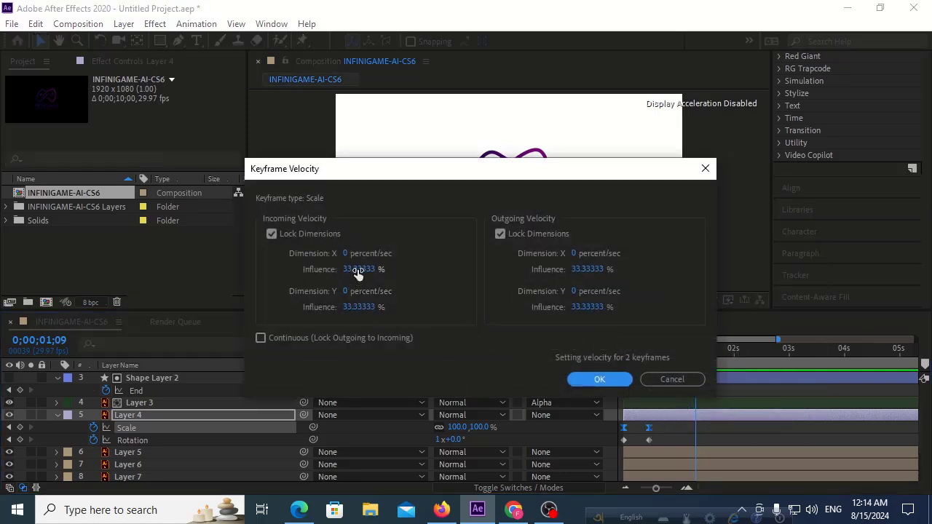
pyautogui.click(358, 270)
pyautogui.write('95')
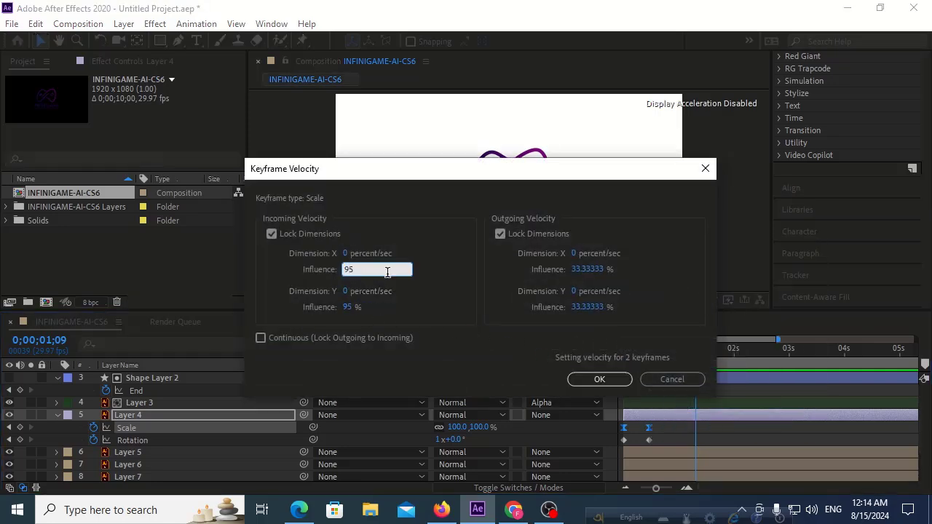
pyautogui.press('Return')
pyautogui.click(589, 380)
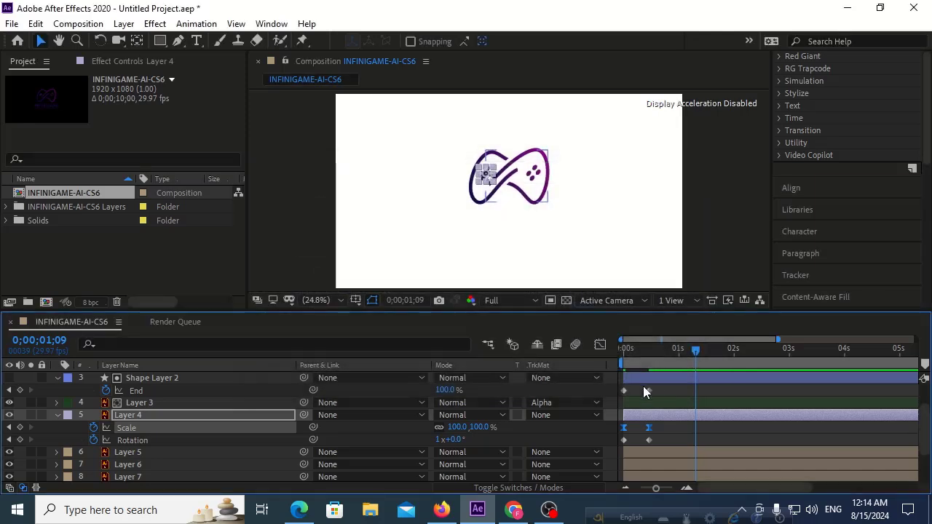
# Preview the eased d-pad scale-in from the first frame, then select Layer 5
pyautogui.moveTo(654, 354); pyautogui.dragTo(580, 362)
pyautogui.press('space')
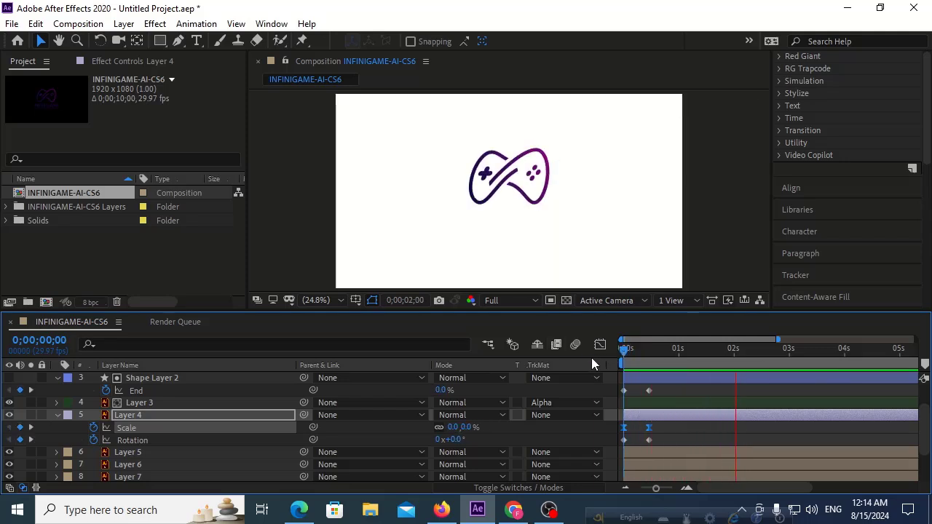
pyautogui.press('space')
pyautogui.moveTo(647, 347); pyautogui.dragTo(615, 352)
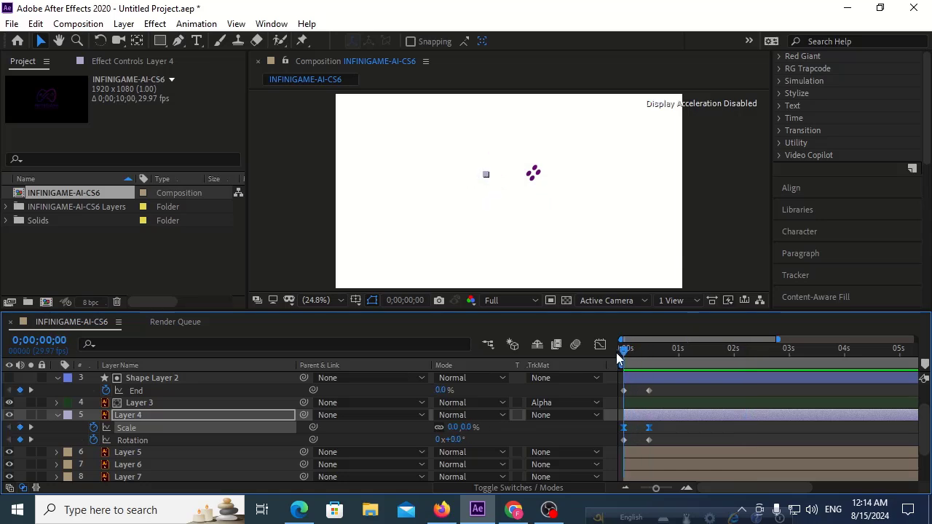
pyautogui.press('space')
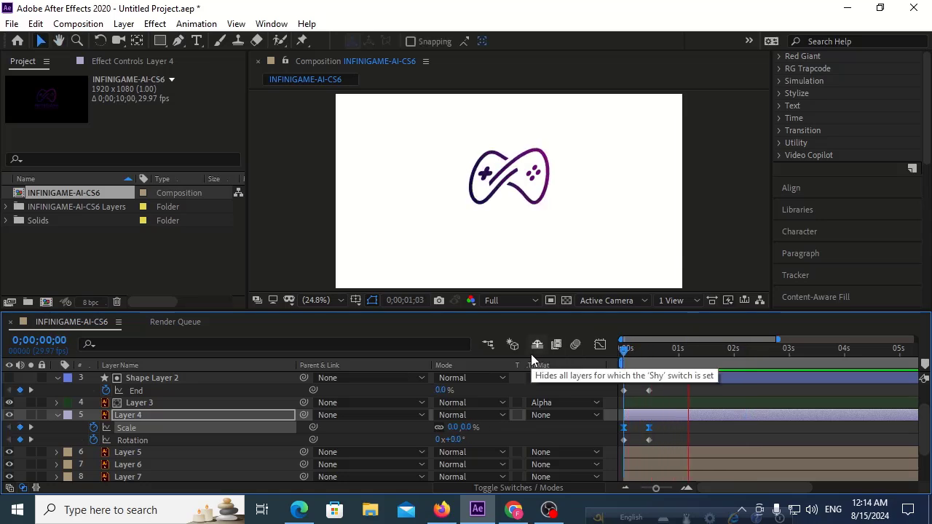
pyautogui.click(627, 349)
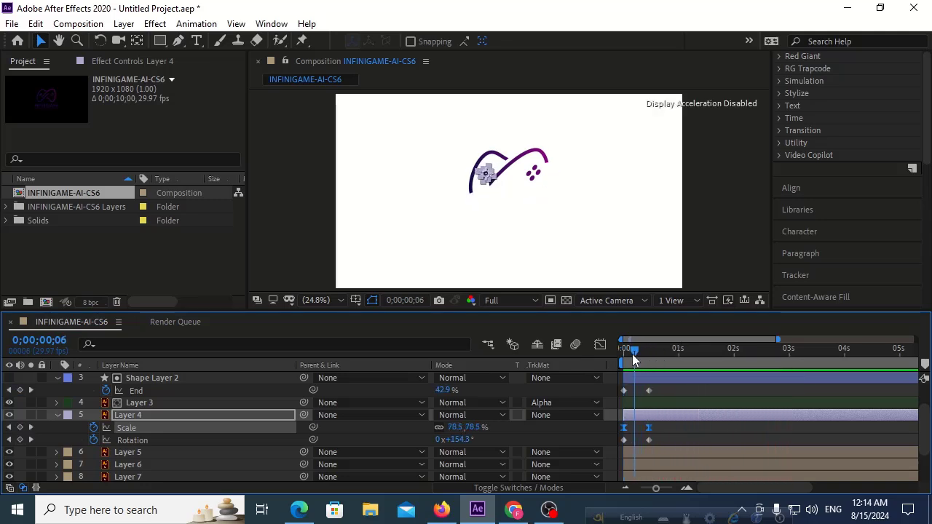
pyautogui.click(616, 354)
pyautogui.click(615, 351)
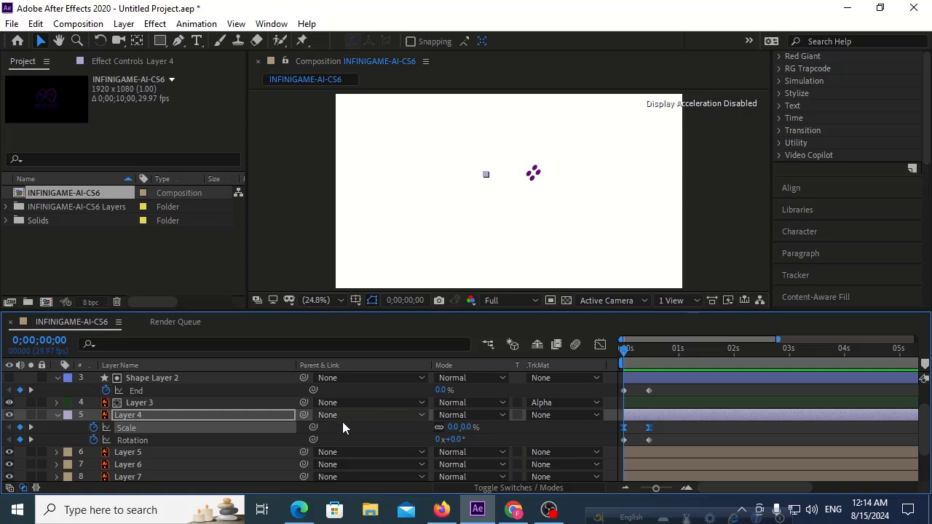
pyautogui.click(169, 447)
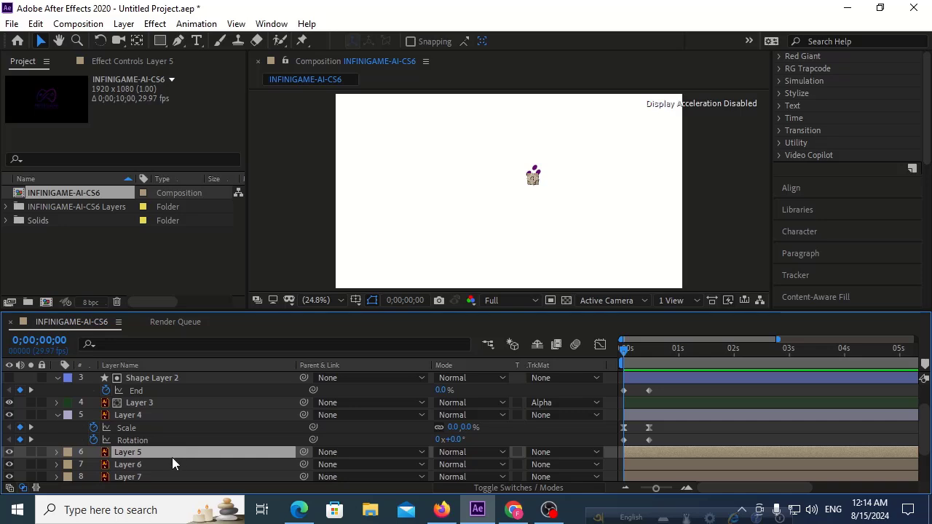
# Add Position keyframes at 0s and 0;00;00;14 to the button layers from Layer 5 down
pyautogui.scroll(-1, 172, 457)
pyautogui.keyDown('shift'); pyautogui.click(150, 452); pyautogui.keyUp('shift')
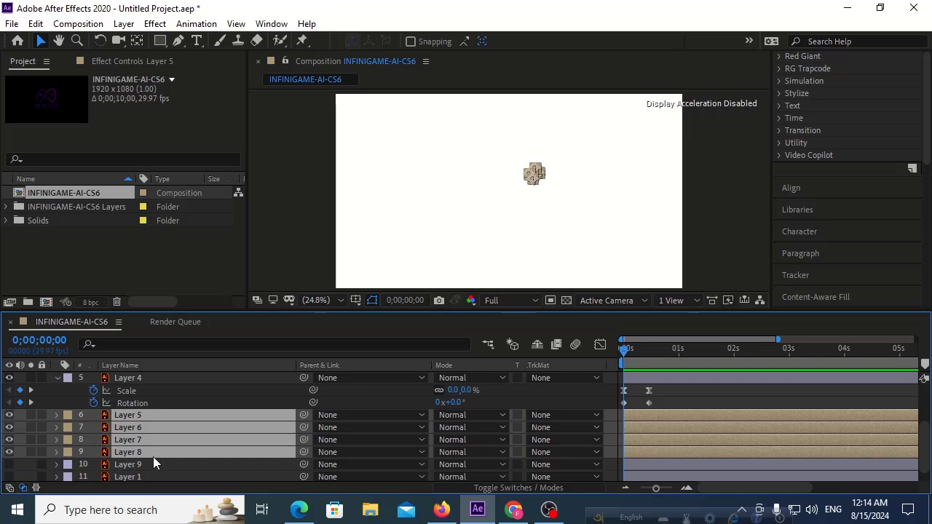
pyautogui.press('p')
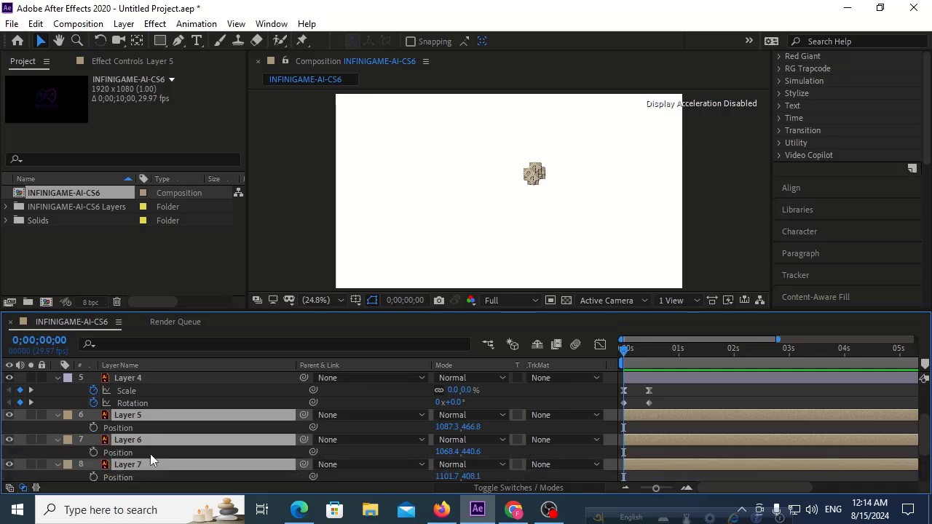
pyautogui.click(94, 427)
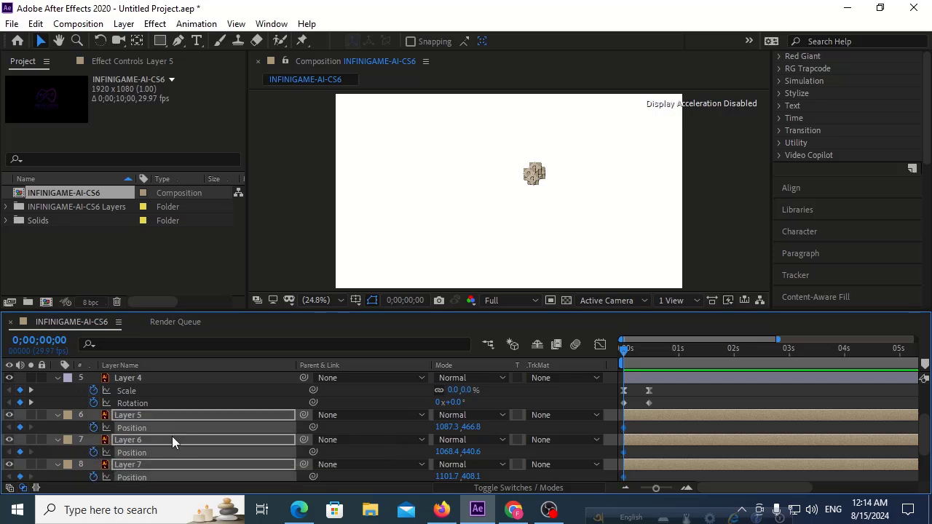
pyautogui.click(32, 402)
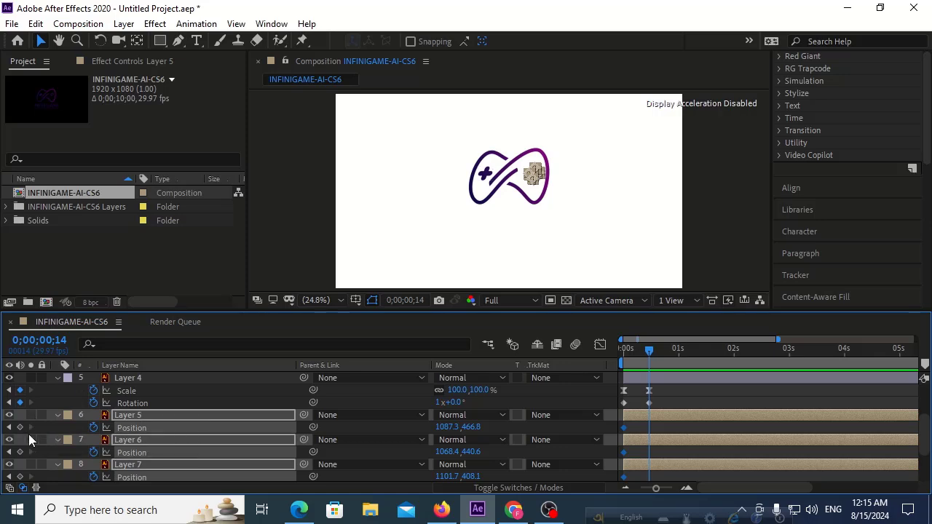
pyautogui.click(20, 427)
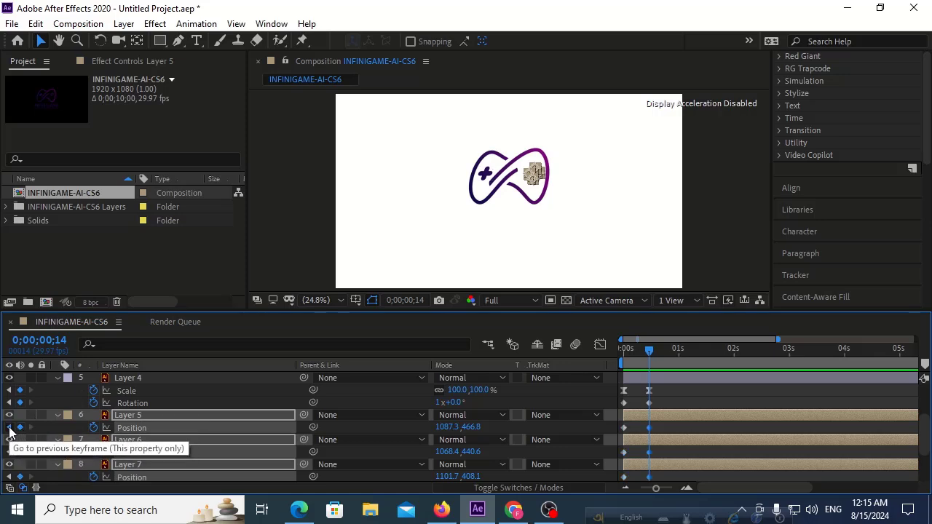
pyautogui.click(9, 429)
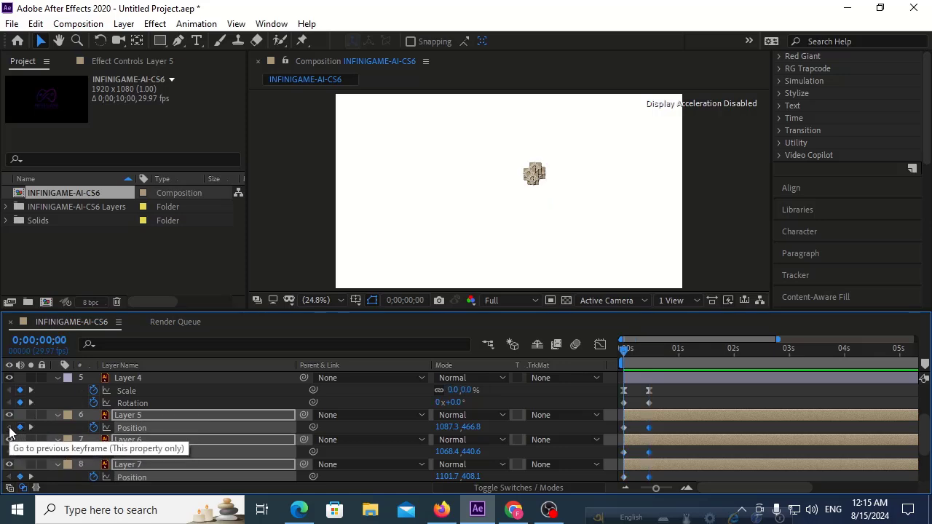
pyautogui.click(337, 428)
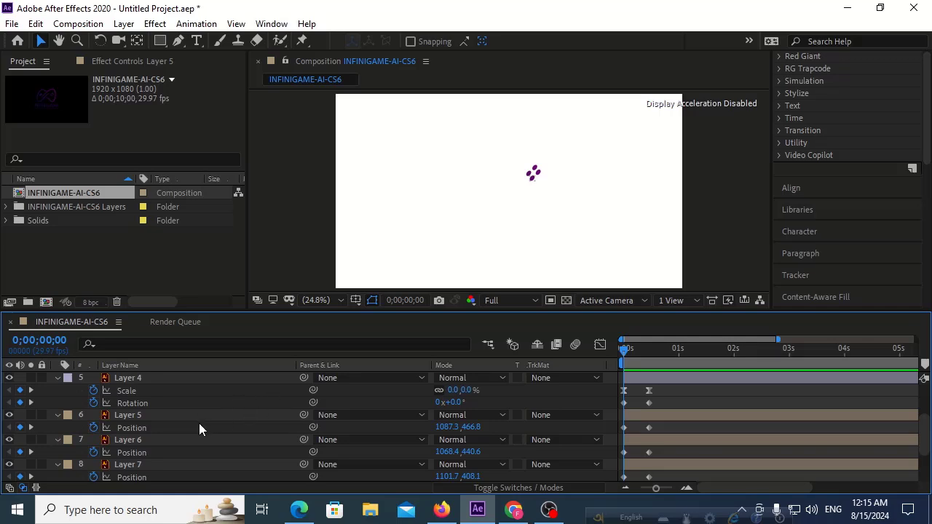
pyautogui.click(218, 416)
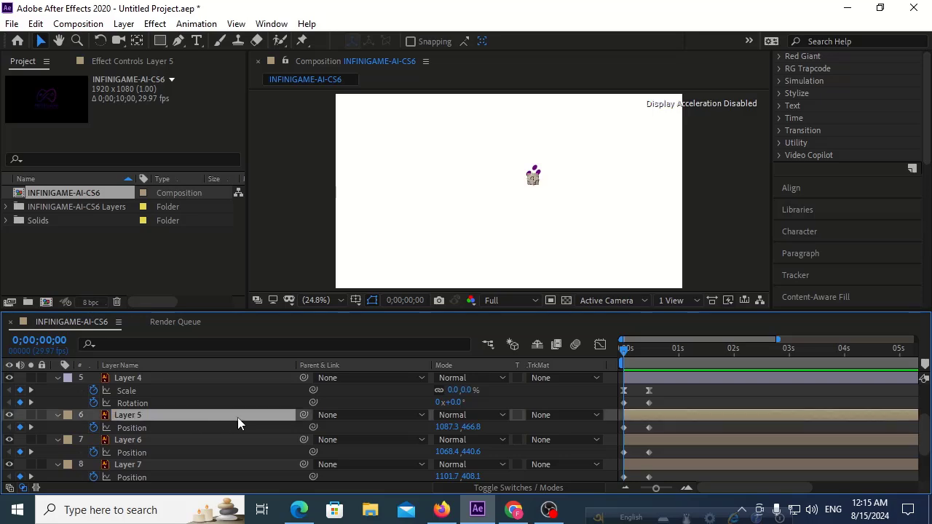
# Add Null 1 above Layer 5 and align it to the composition's horizontal and vertical centre
pyautogui.rightClick(430, 416)
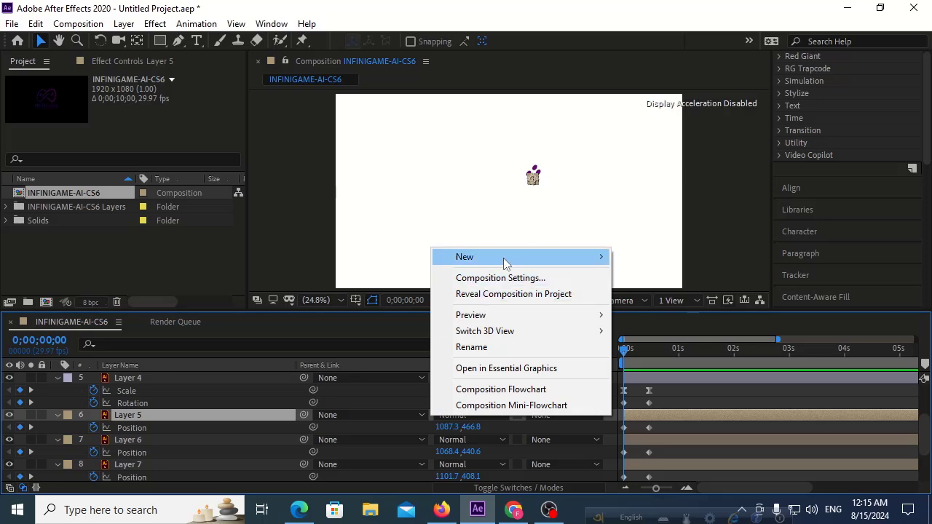
pyautogui.moveTo(603, 256)
pyautogui.click(667, 342)
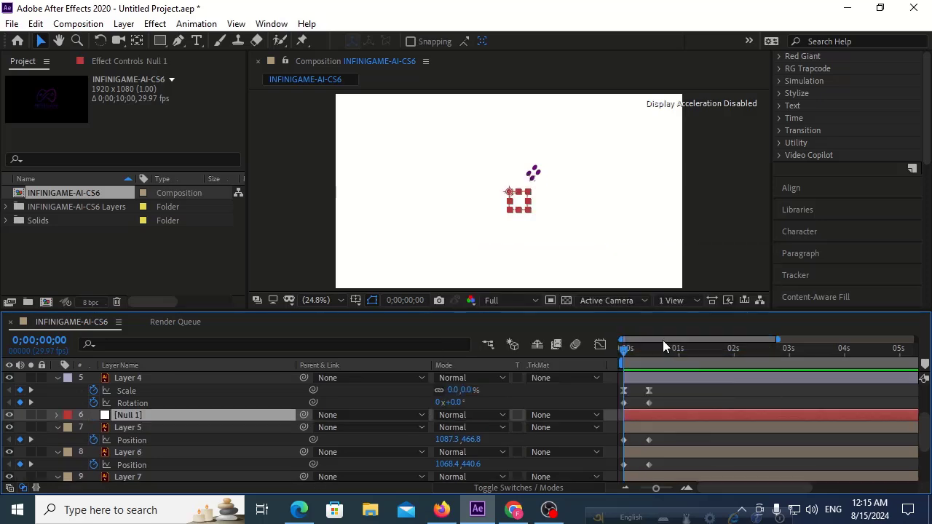
pyautogui.click(138, 42)
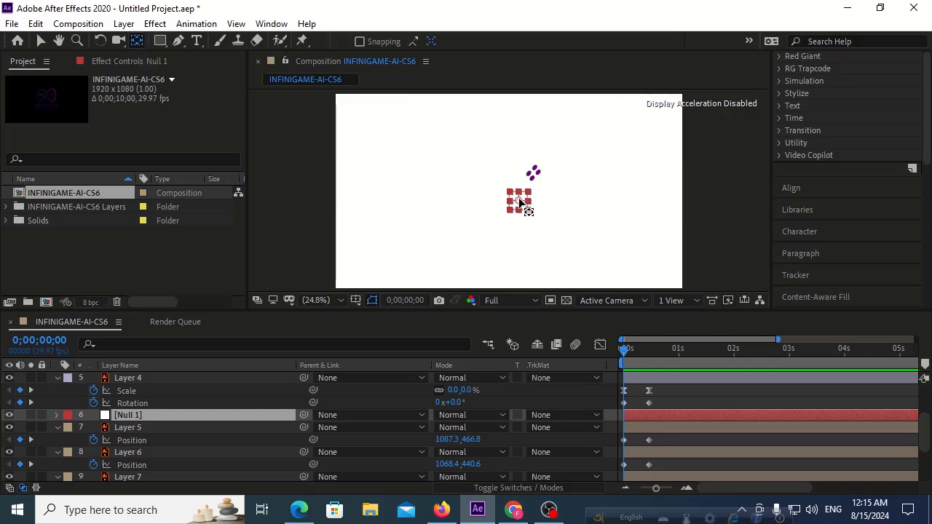
pyautogui.click(818, 192)
pyautogui.click(816, 188)
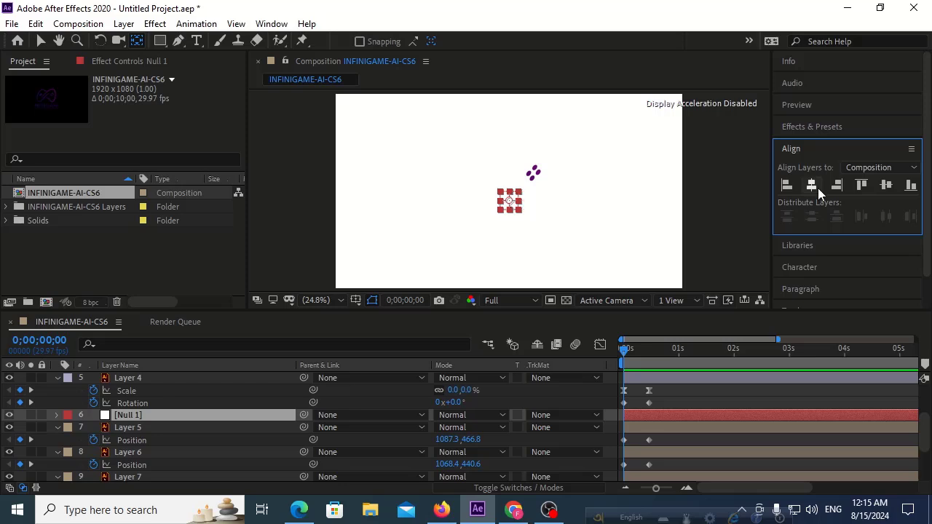
pyautogui.click(884, 185)
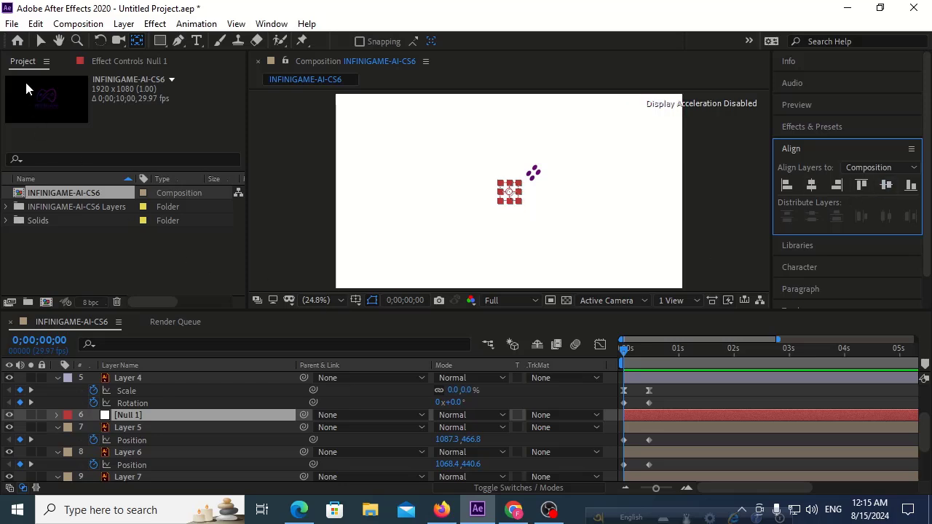
pyautogui.click(42, 42)
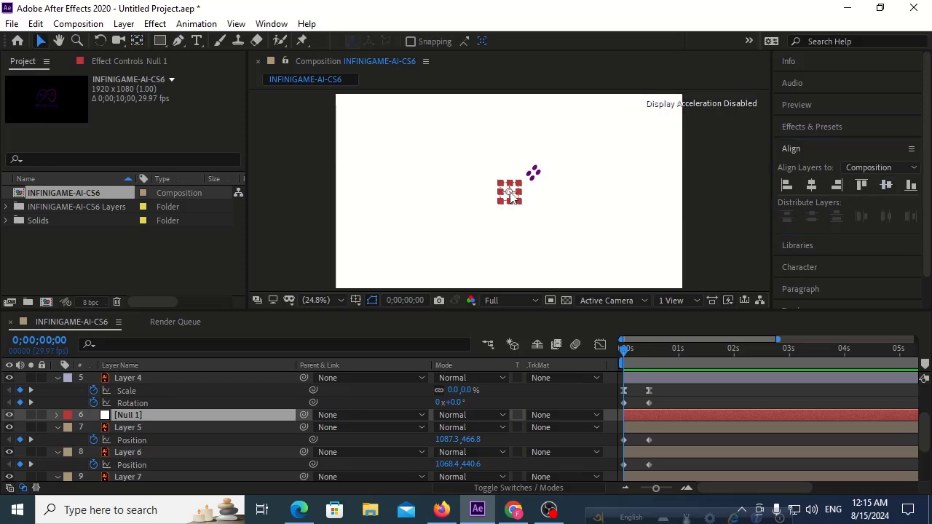
# Move Null 1 onto the button dots and parent button Layers 5–8 to it
pyautogui.moveTo(512, 193); pyautogui.dragTo(534, 176)
pyautogui.press('Return')
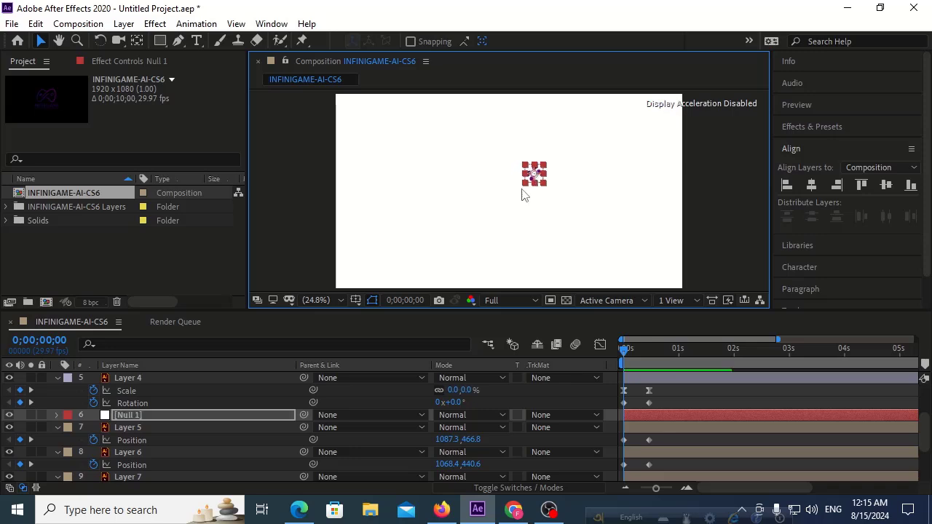
pyautogui.click(154, 428)
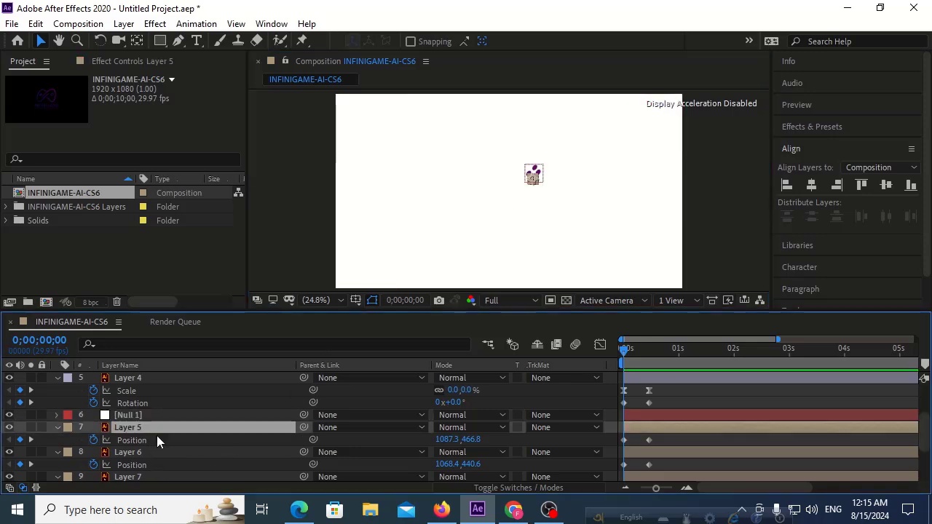
pyautogui.scroll(-3, 156, 435)
pyautogui.keyDown('shift'); pyautogui.click(154, 427); pyautogui.keyUp('shift')
pyautogui.scroll(3, 248, 423)
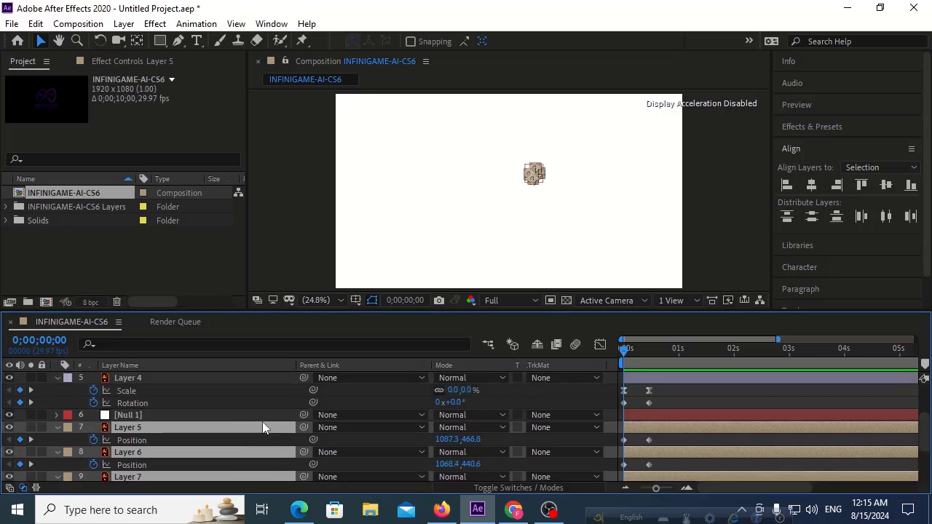
pyautogui.moveTo(304, 428); pyautogui.dragTo(230, 417)
pyautogui.click(205, 417)
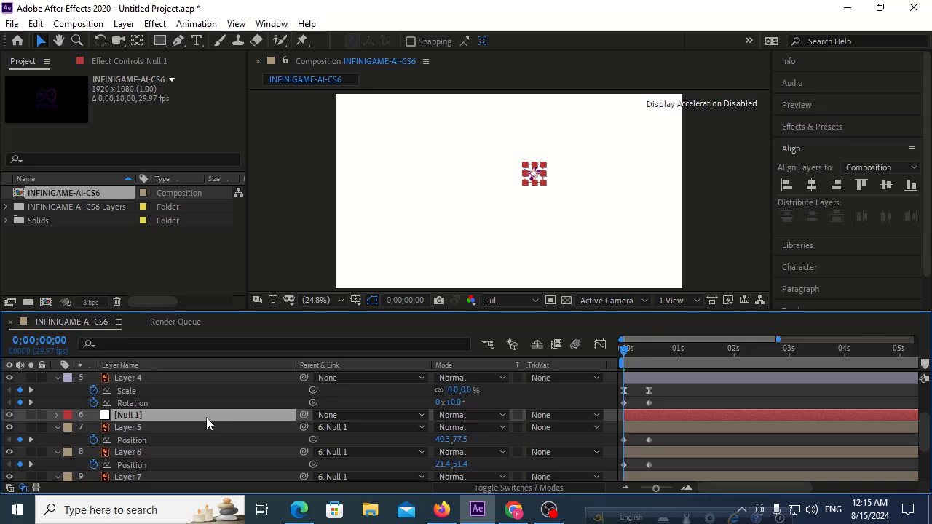
# Show Null 1's Rotation property, removing an accidental Scale keyframe first
pyautogui.press('s')
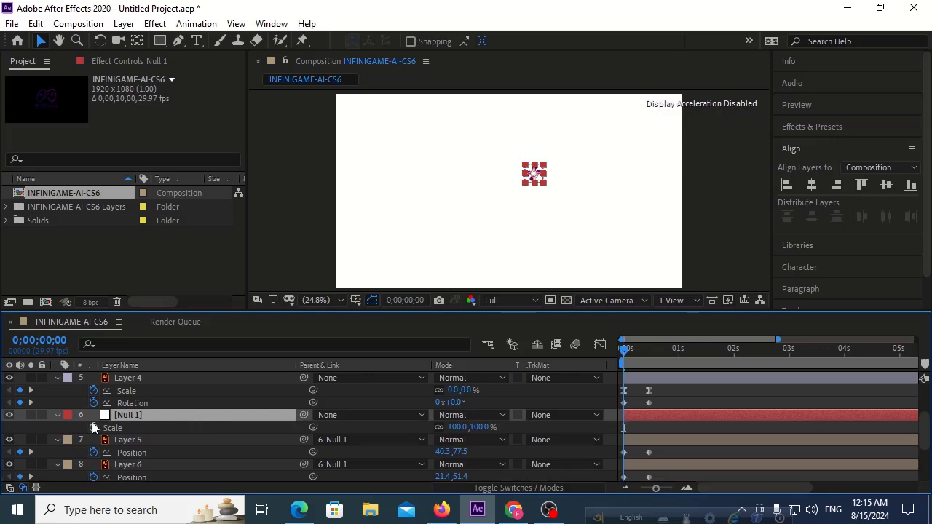
pyautogui.click(93, 425)
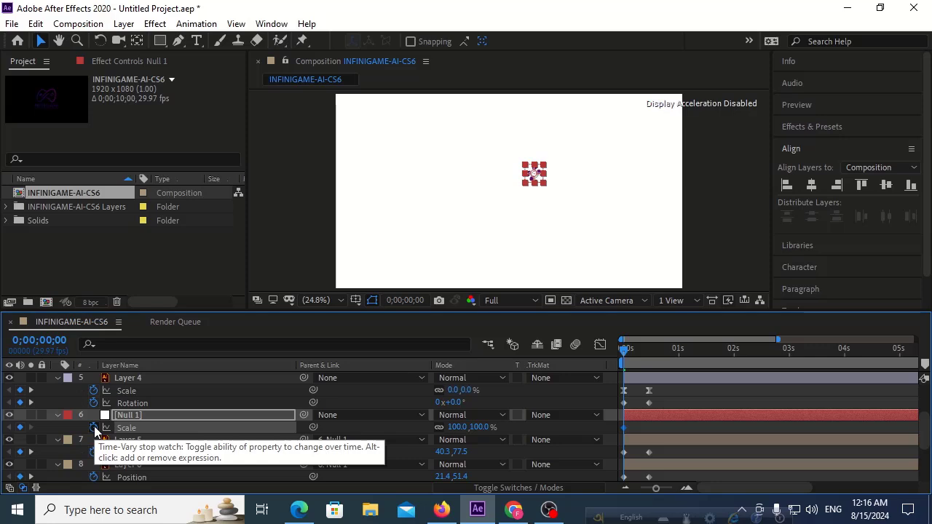
pyautogui.click(94, 428)
pyautogui.click(120, 413)
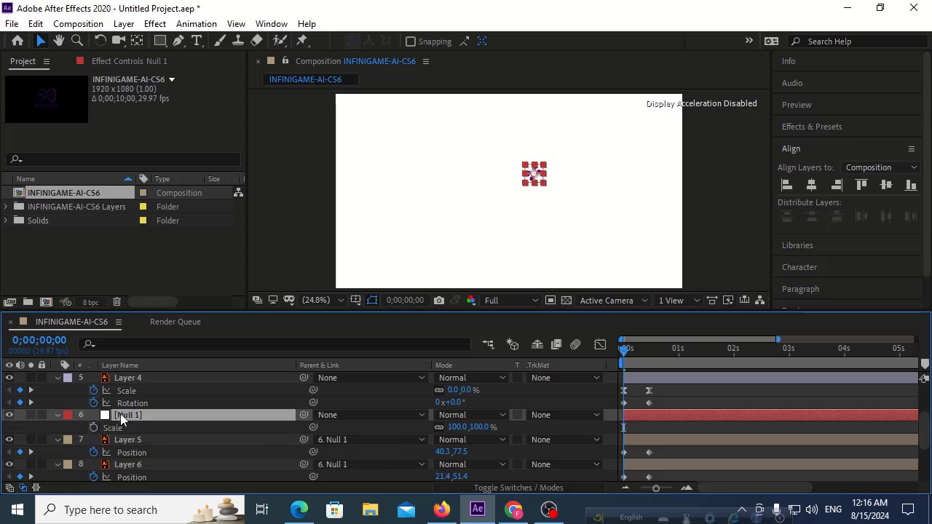
pyautogui.press('r')
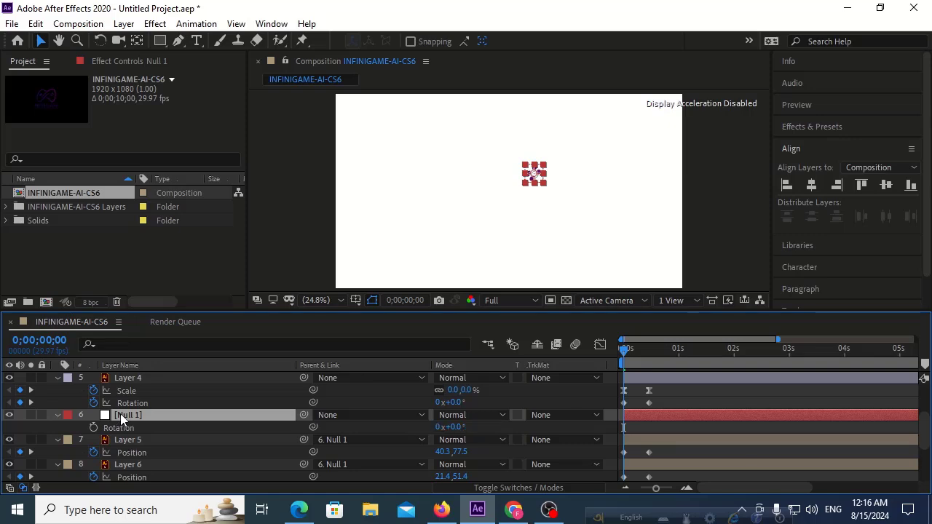
pyautogui.click(120, 437)
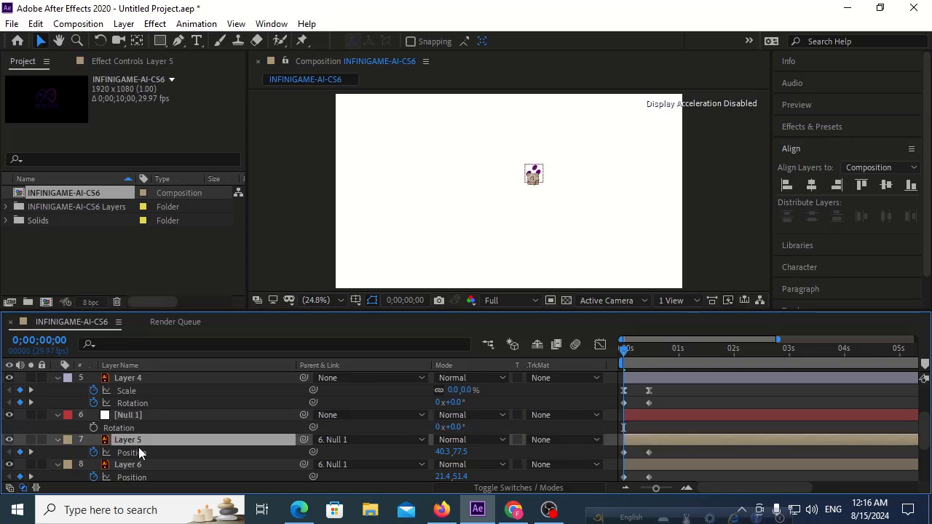
# Push Layer 8's start off-frame to the right and Layer 7's to the top-right
pyautogui.scroll(-2, 144, 453)
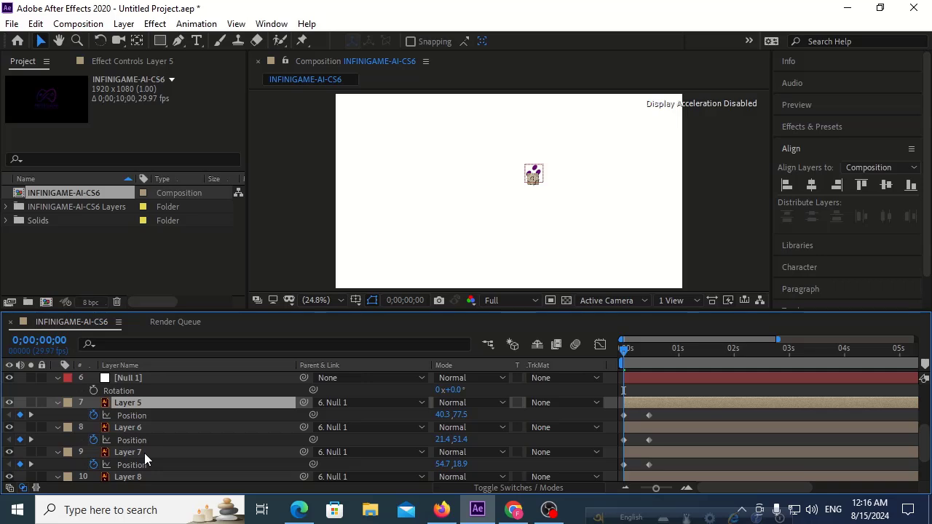
pyautogui.scroll(-2, 144, 453)
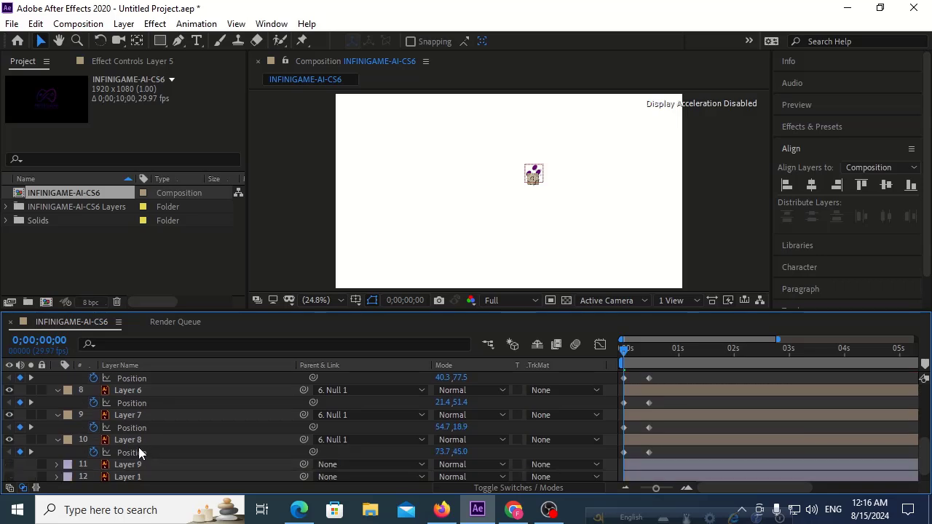
pyautogui.click(138, 440)
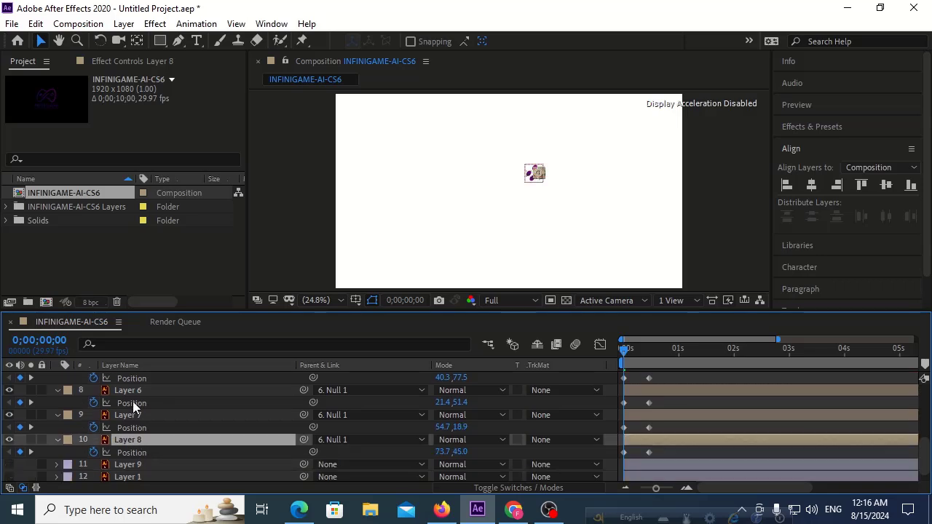
pyautogui.moveTo(542, 177); pyautogui.dragTo(713, 203)
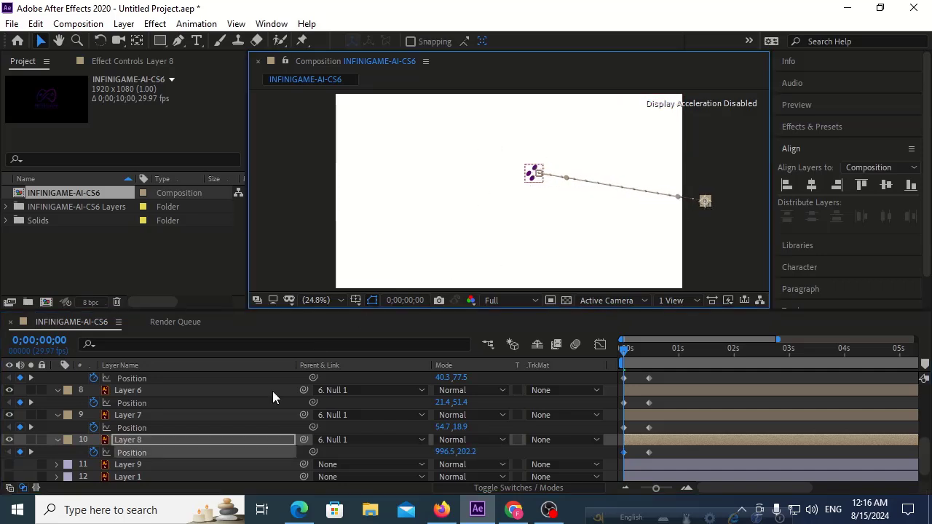
pyautogui.click(154, 416)
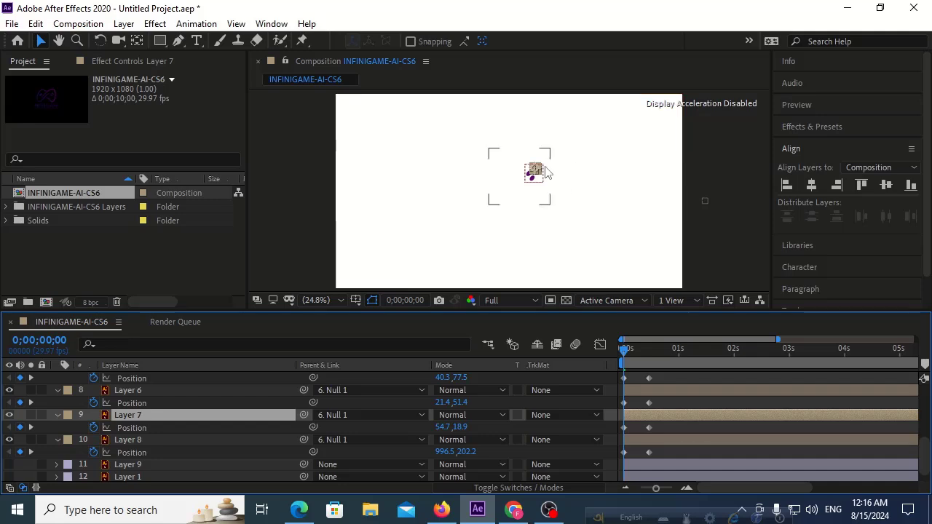
pyautogui.moveTo(535, 173); pyautogui.dragTo(646, 65)
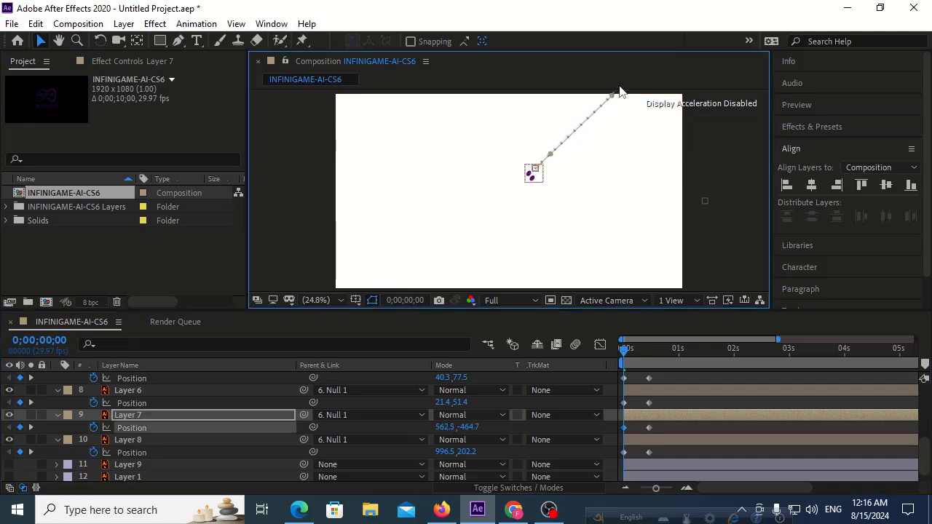
# Push Layer 6's start past the top-left edge and Layer 5's down to the bottom
pyautogui.click(185, 392)
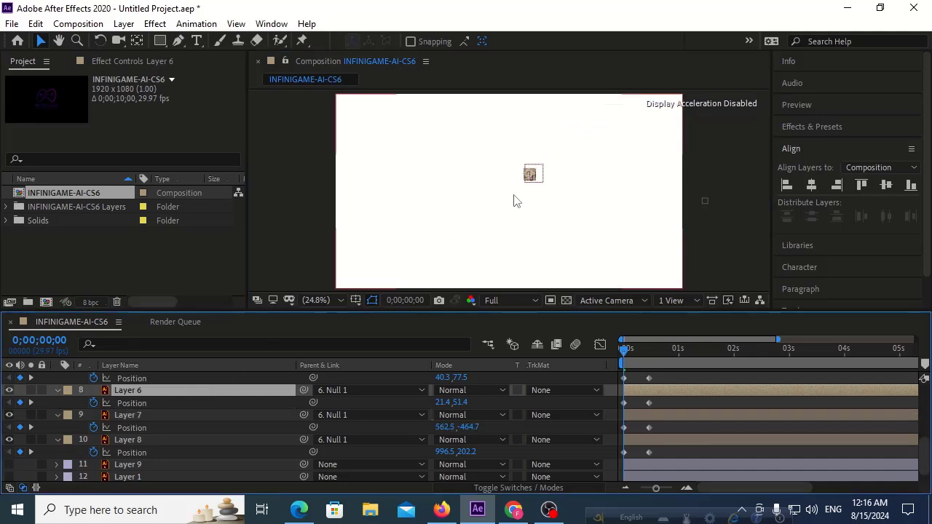
pyautogui.moveTo(529, 175); pyautogui.dragTo(441, 82)
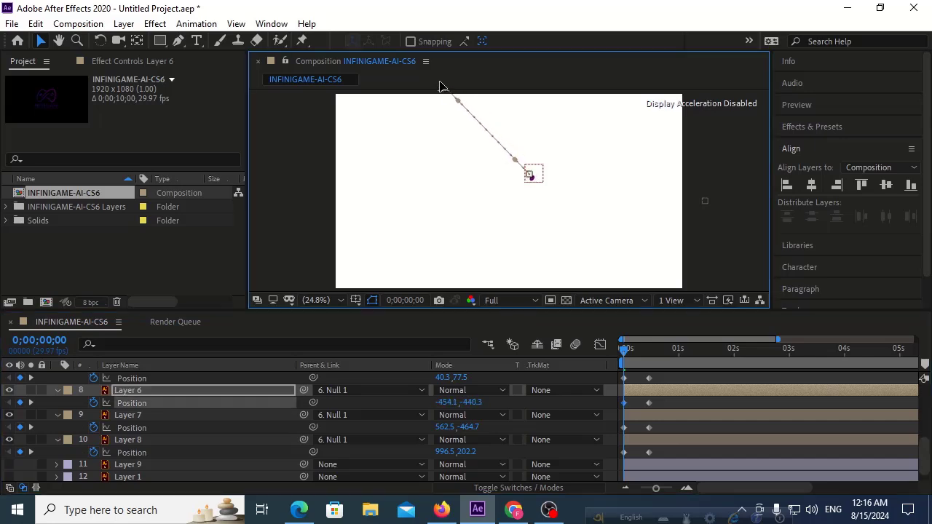
pyautogui.click(157, 379)
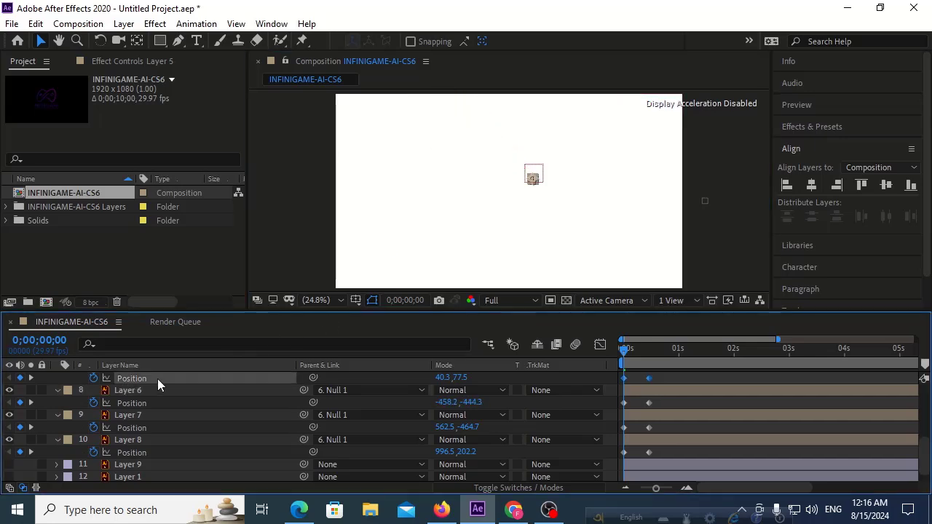
pyautogui.scroll(1, 157, 378)
pyautogui.click(143, 402)
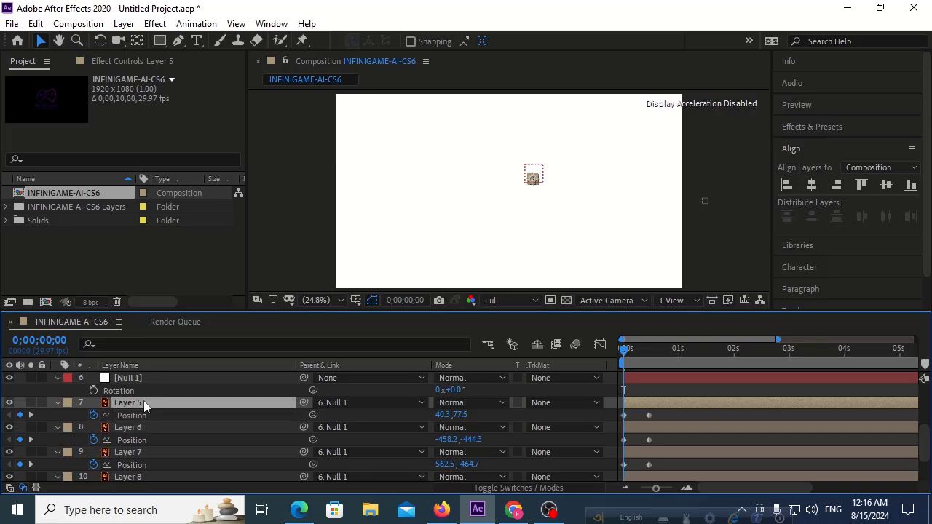
pyautogui.moveTo(532, 179)
pyautogui.mouseDown()
pyautogui.moveTo(541, 288)
pyautogui.moveTo(554, 303)
pyautogui.mouseUp()
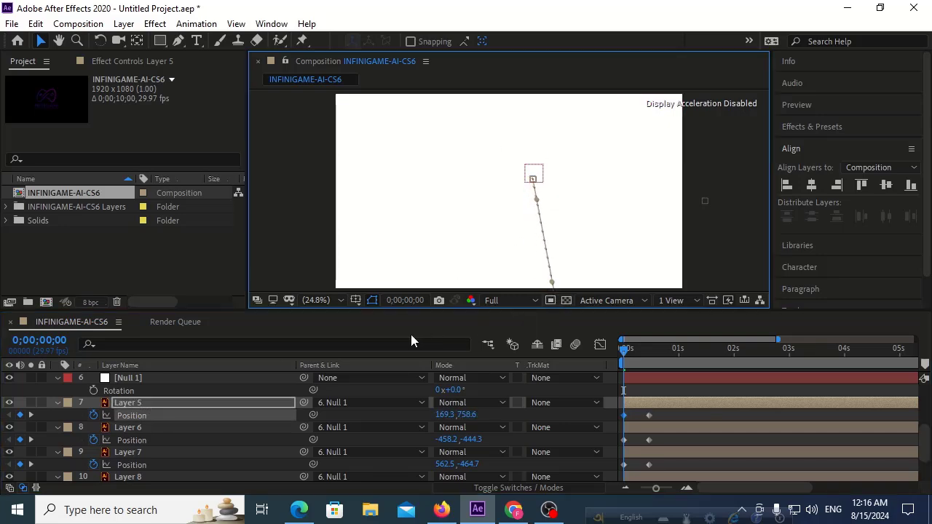
# Preview the button fly-in, then delete and restore Layer 5's second Position keyframe
pyautogui.press('space')
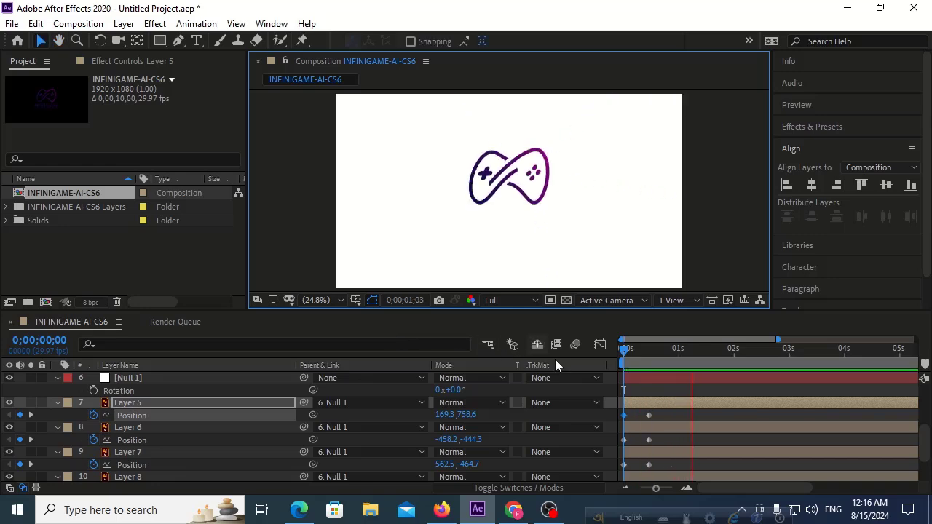
pyautogui.press('space')
pyautogui.press('space')
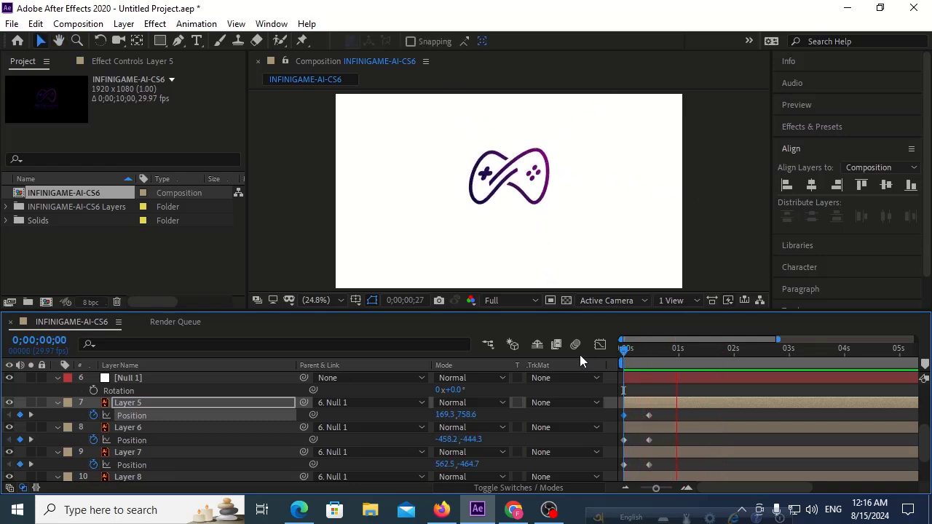
pyautogui.press('space')
pyautogui.press('space')
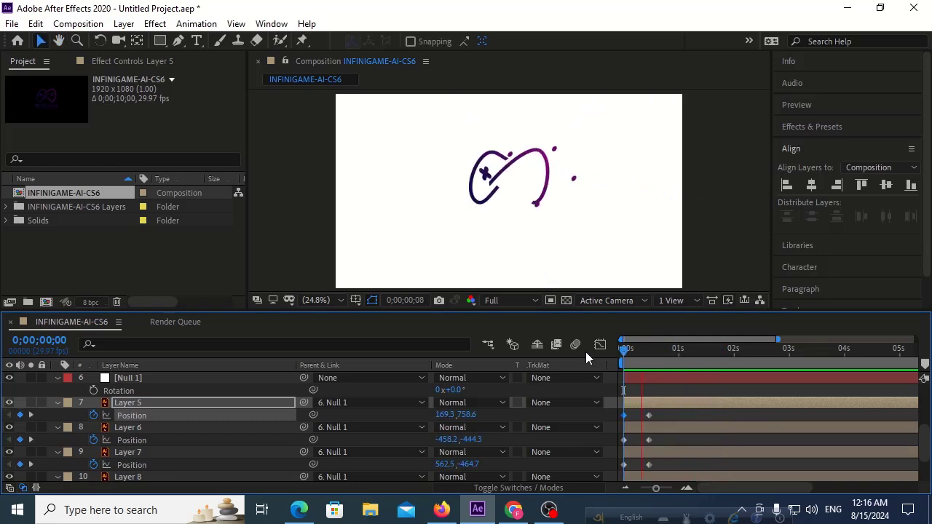
pyautogui.press('space')
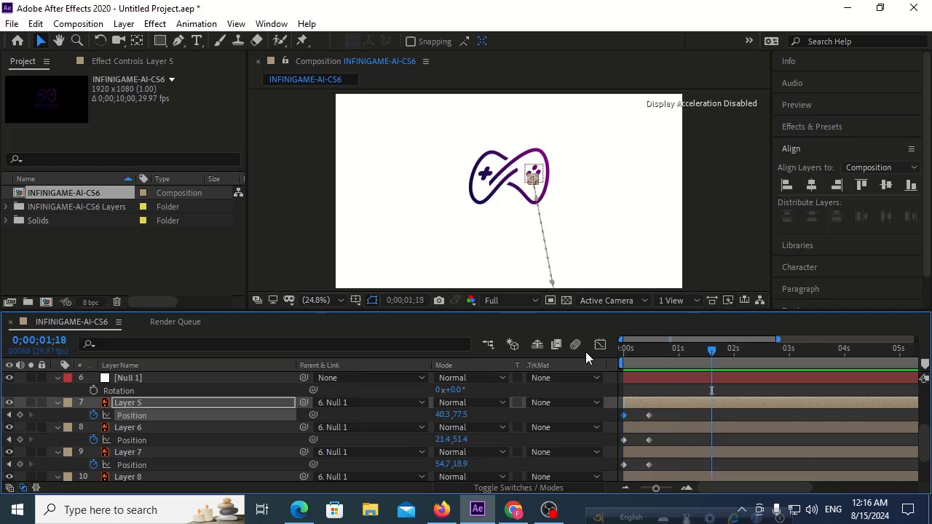
pyautogui.click(664, 411)
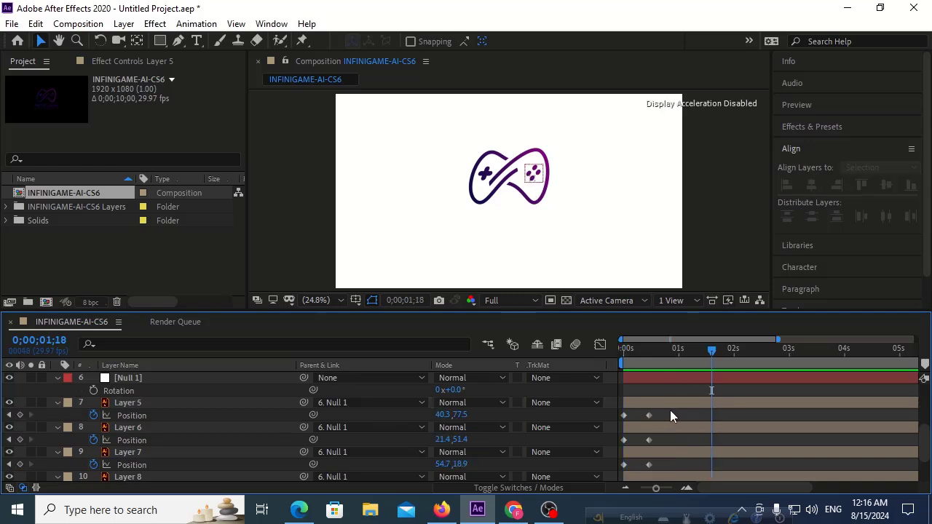
pyautogui.press('Delete')
pyautogui.hotkey('ctrl', 'z')
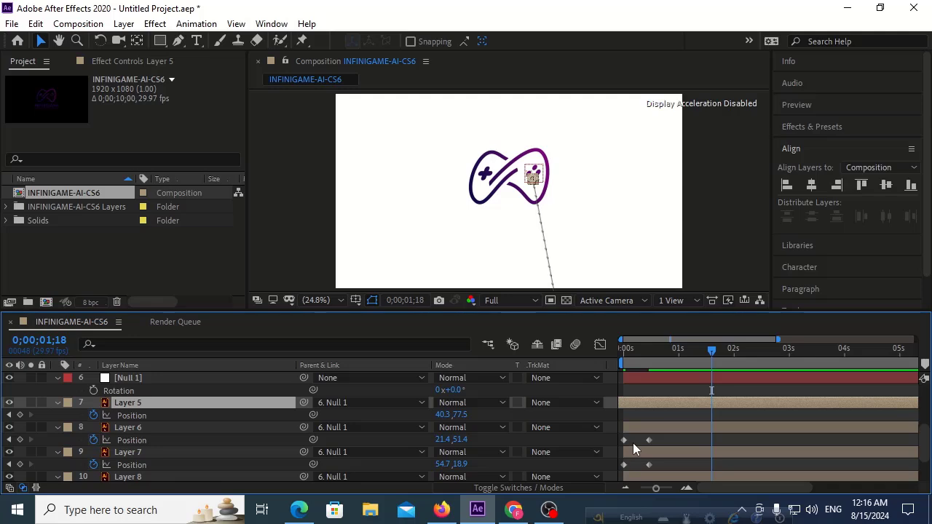
# Ease the eight button Position keyframes via Keyframe Velocity with incoming influence 95%
pyautogui.click(666, 420)
pyautogui.moveTo(668, 425); pyautogui.dragTo(624, 474)
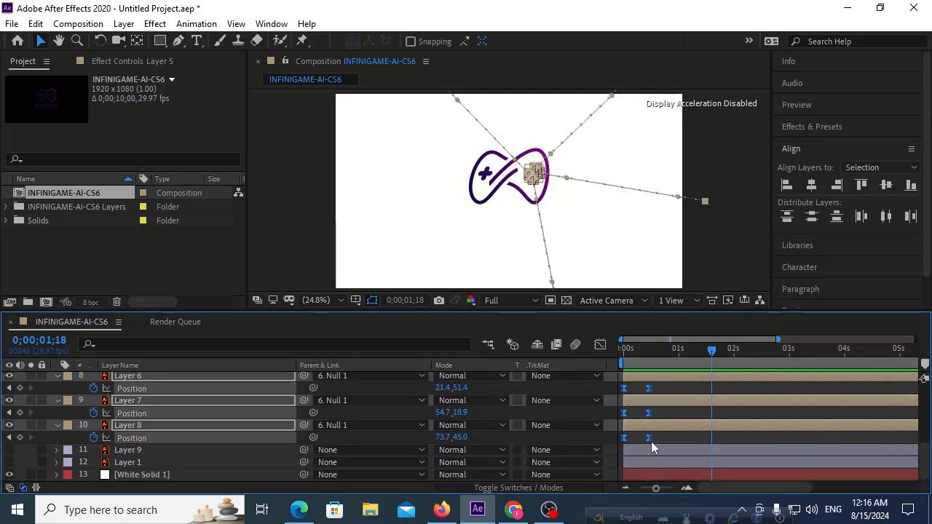
pyautogui.rightClick(648, 414)
pyautogui.click(701, 385)
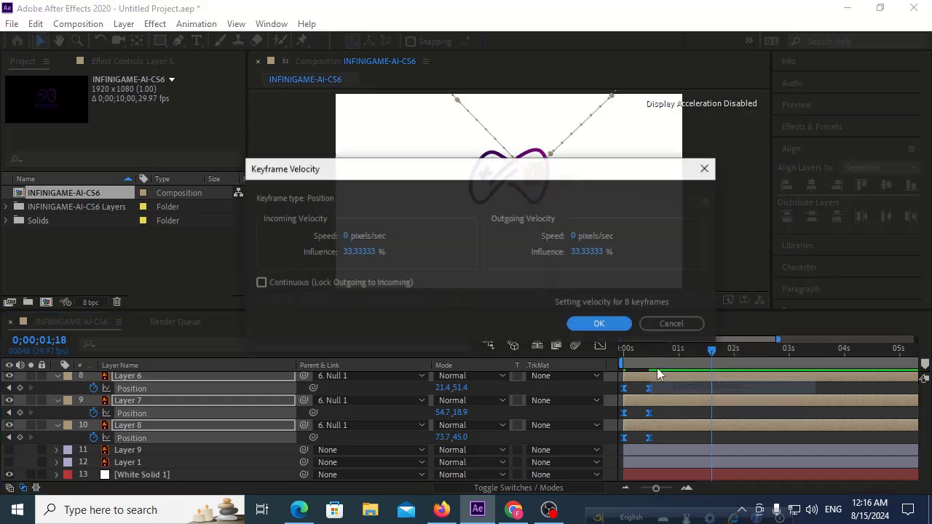
pyautogui.click(375, 253)
pyautogui.write('9')
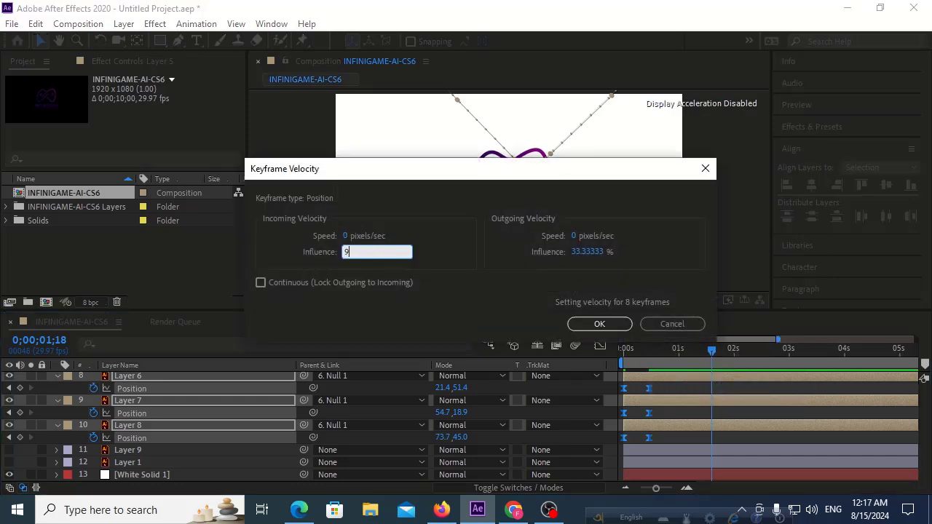
pyautogui.write('5')
pyautogui.click(599, 324)
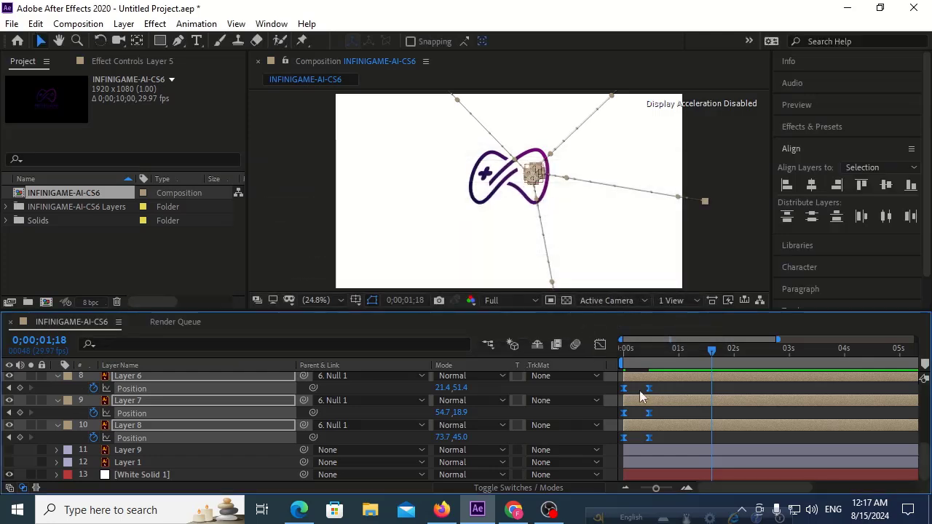
# Preview the eased fly-in, stopping near 0;00;00;15, then select Null 1
pyautogui.press('space')
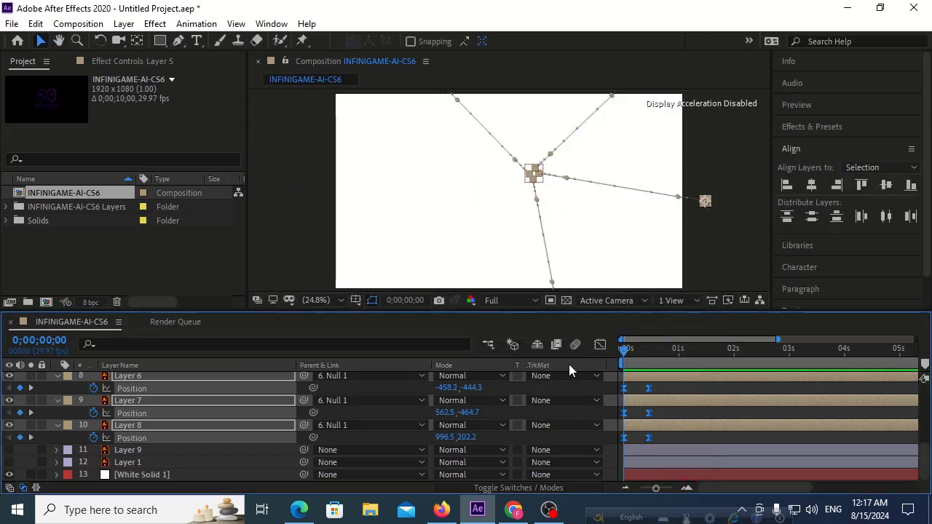
pyautogui.click(648, 354)
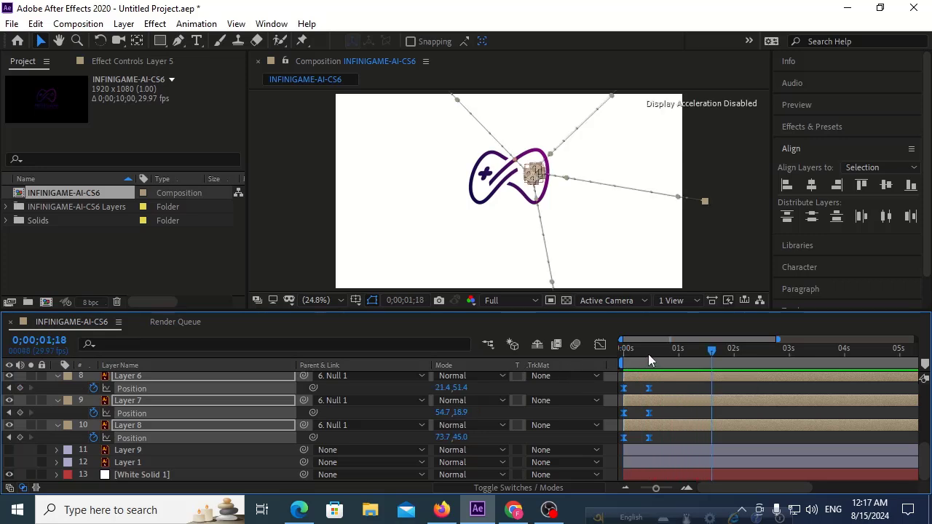
pyautogui.click(597, 392)
pyautogui.scroll(3, 316, 400)
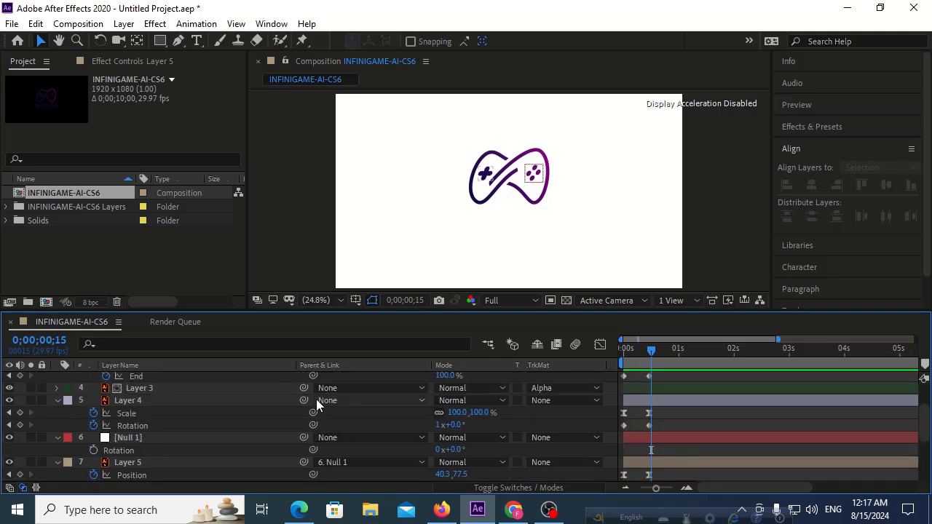
pyautogui.scroll(-2, 314, 404)
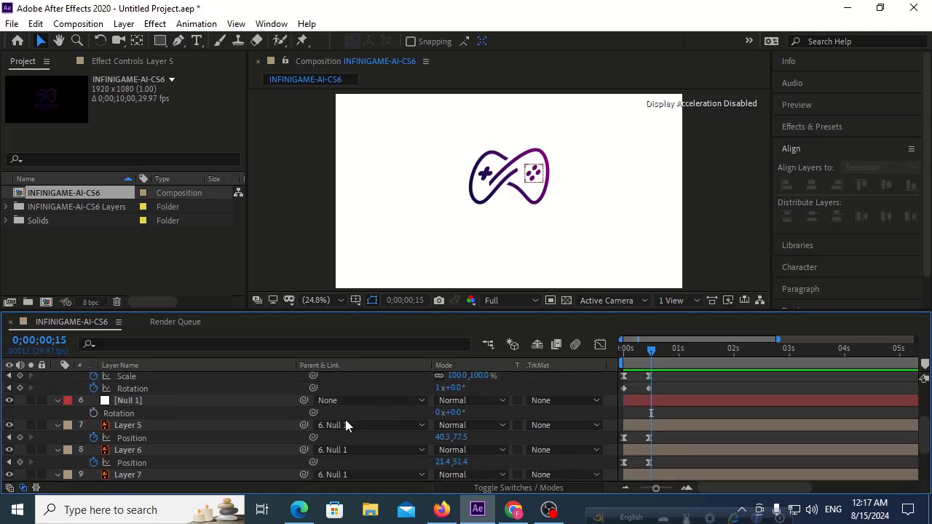
pyautogui.click(171, 402)
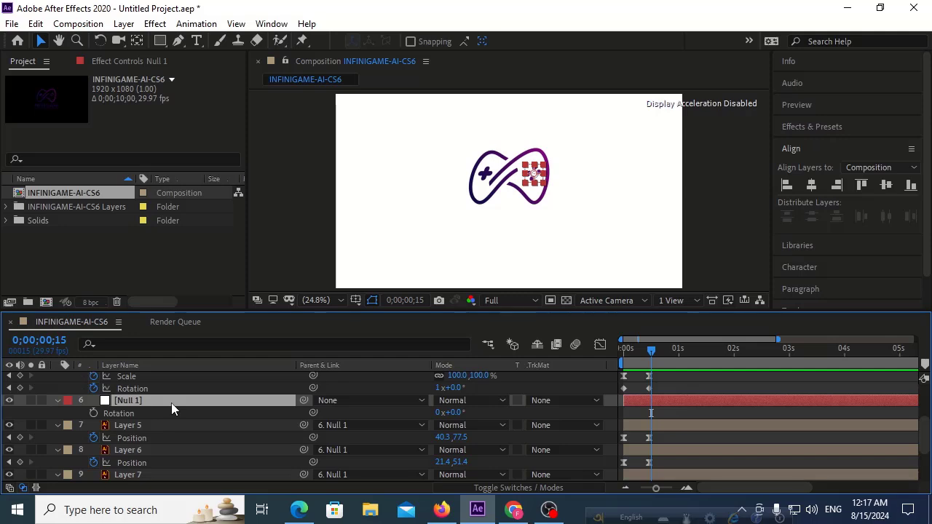
pyautogui.scroll(3, 175, 399)
pyautogui.scroll(2, 175, 399)
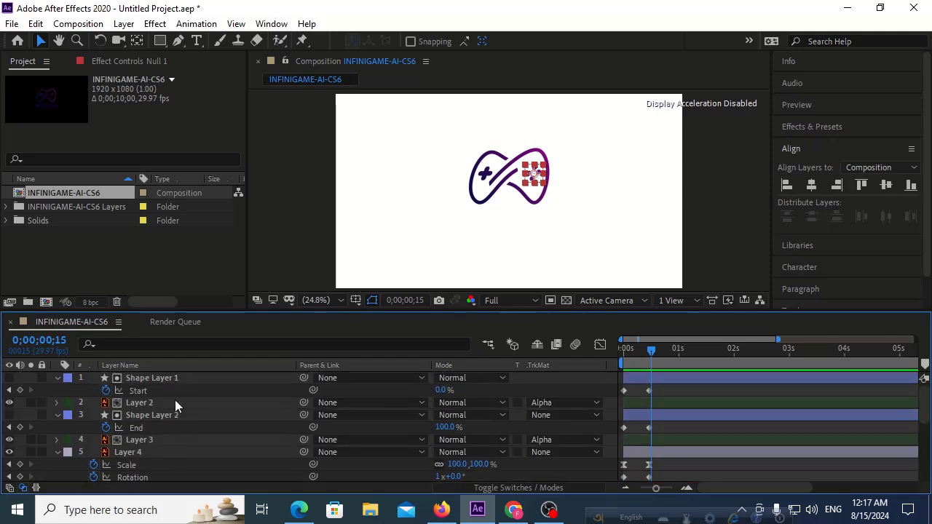
# Preview from the start and identify Layer 4 as the d-pad graphic
pyautogui.moveTo(633, 346); pyautogui.dragTo(601, 350)
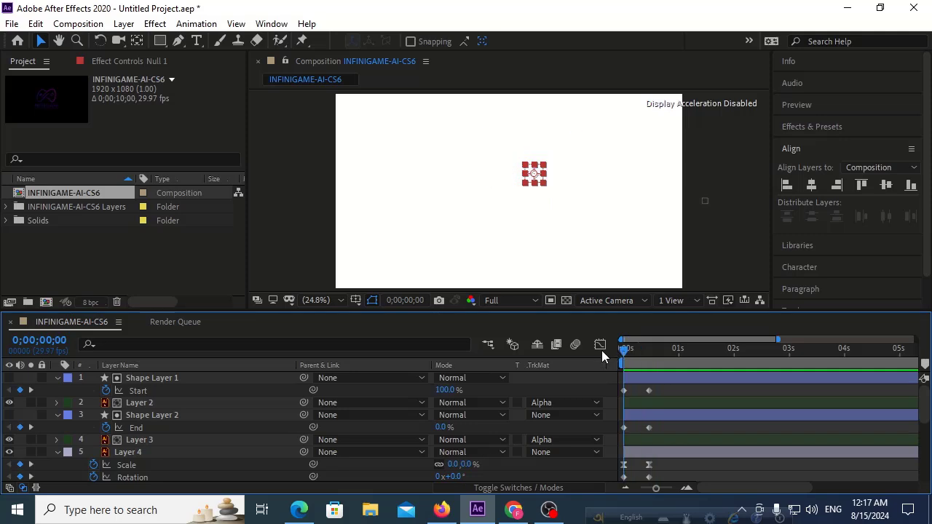
pyautogui.press('space')
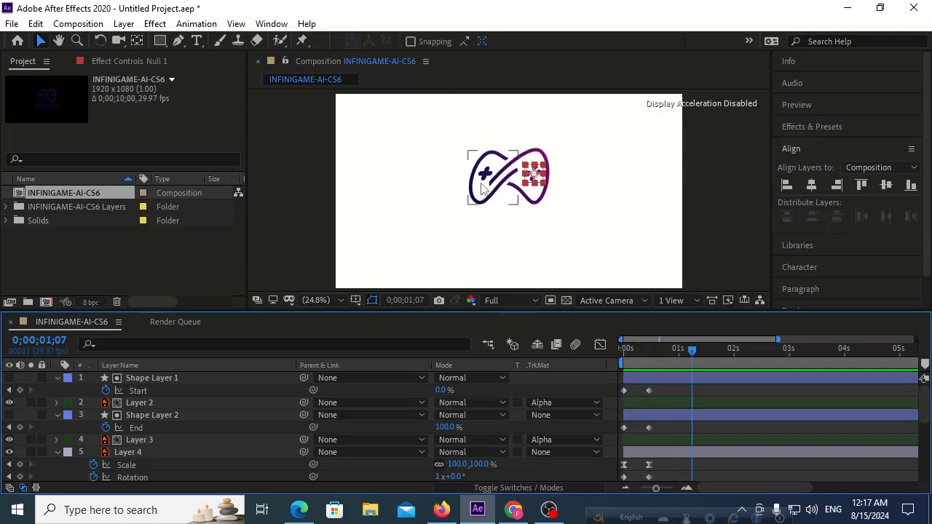
pyautogui.click(164, 441)
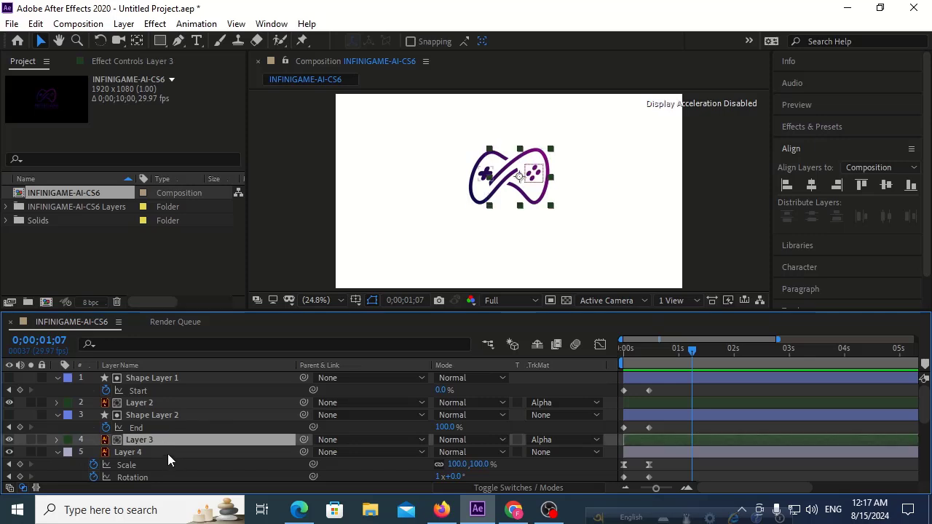
pyautogui.click(168, 452)
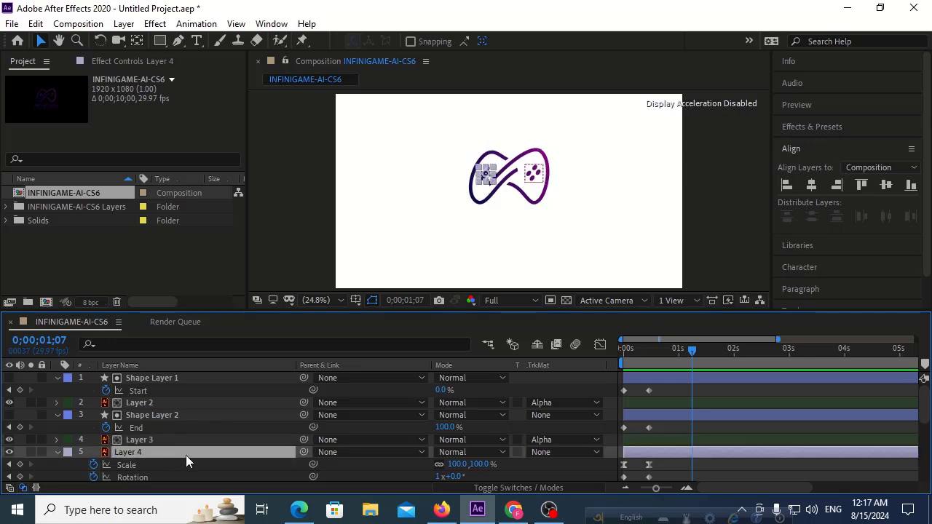
pyautogui.click(9, 452)
pyautogui.click(9, 452)
# Slide Layer 4's d-pad animation later to begin near 0;00;00;14, then preview
pyautogui.moveTo(631, 451); pyautogui.dragTo(659, 449)
pyautogui.press('Home')
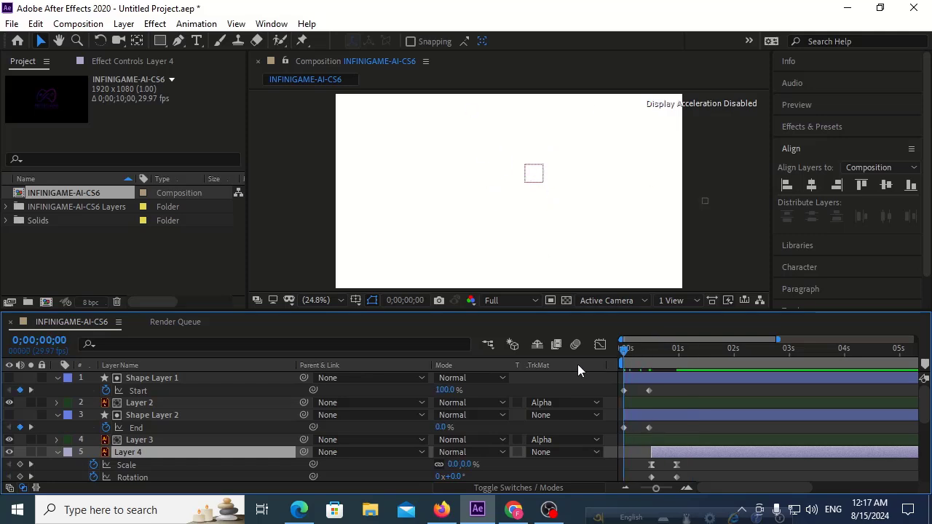
pyautogui.press('space')
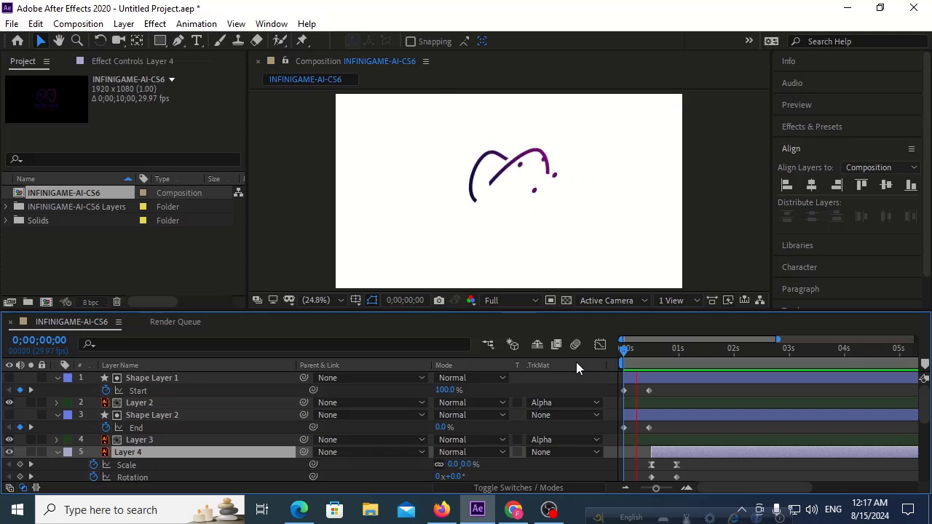
pyautogui.press('space')
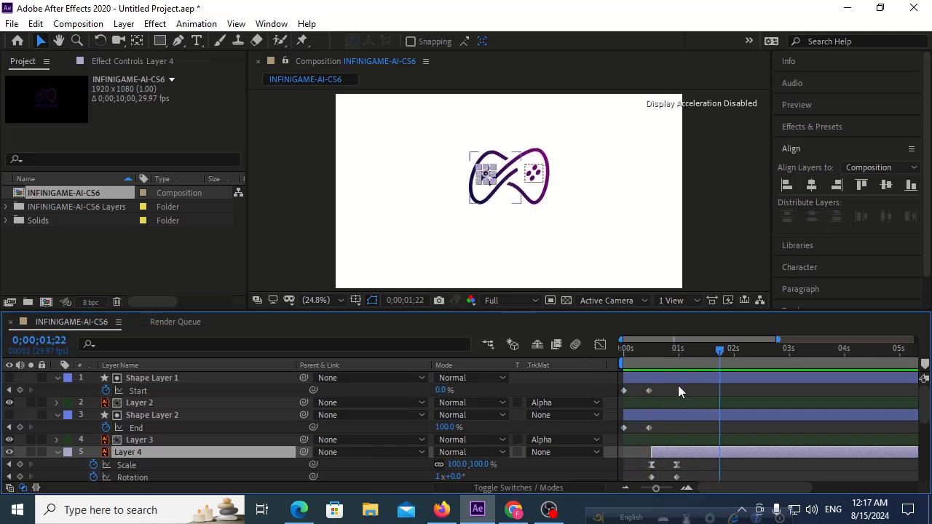
pyautogui.moveTo(666, 350); pyautogui.dragTo(657, 349)
pyautogui.scroll(-5, 688, 374)
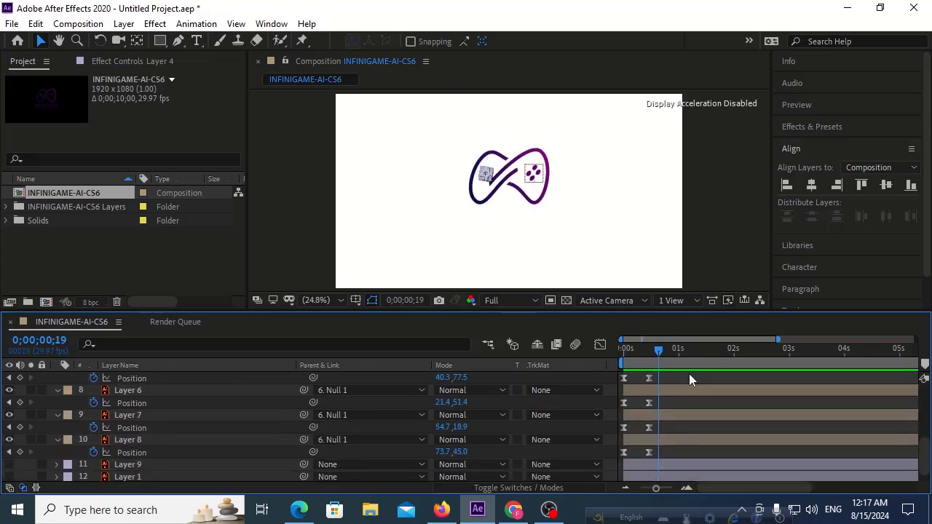
pyautogui.scroll(5, 658, 390)
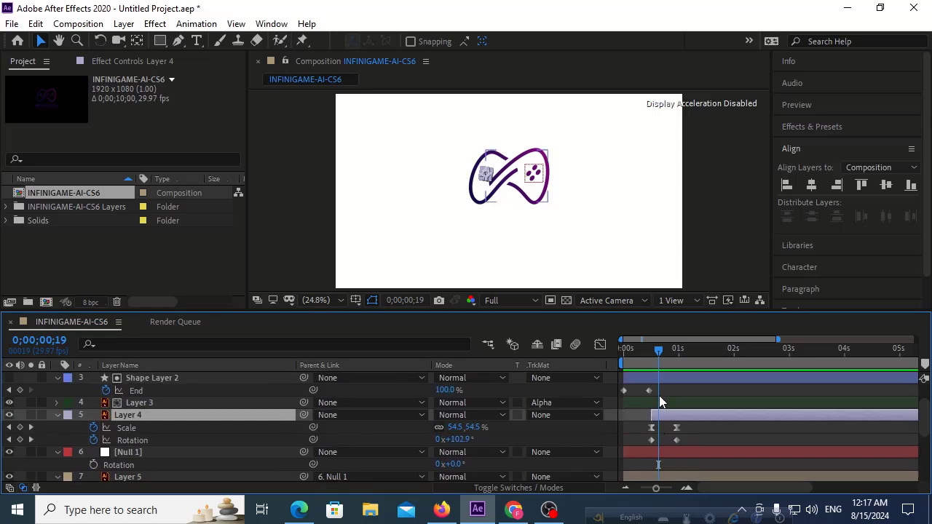
# Select button Layers 5–8, slide their keyframes later, and preview from frame 0
pyautogui.click(8, 428)
pyautogui.scroll(-3, 412, 437)
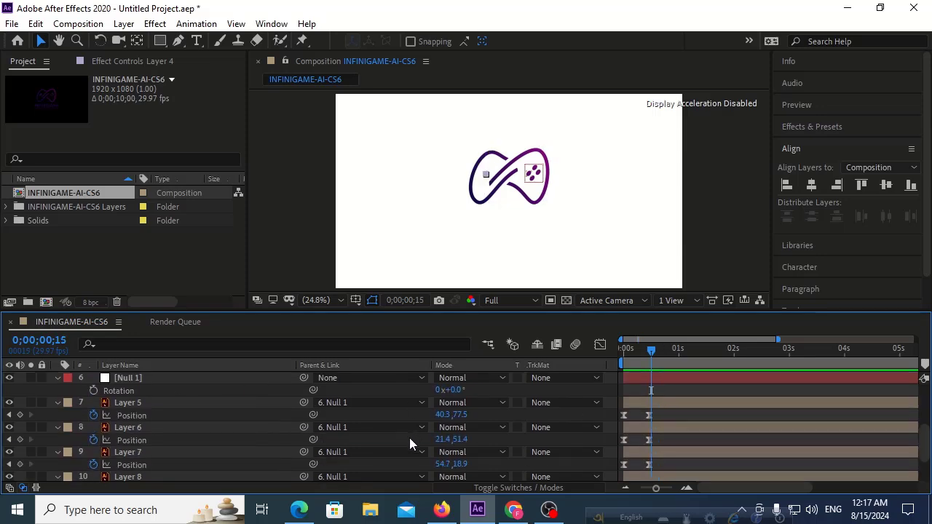
pyautogui.click(628, 402)
pyautogui.keyDown('shift'); pyautogui.click(630, 475); pyautogui.keyUp('shift')
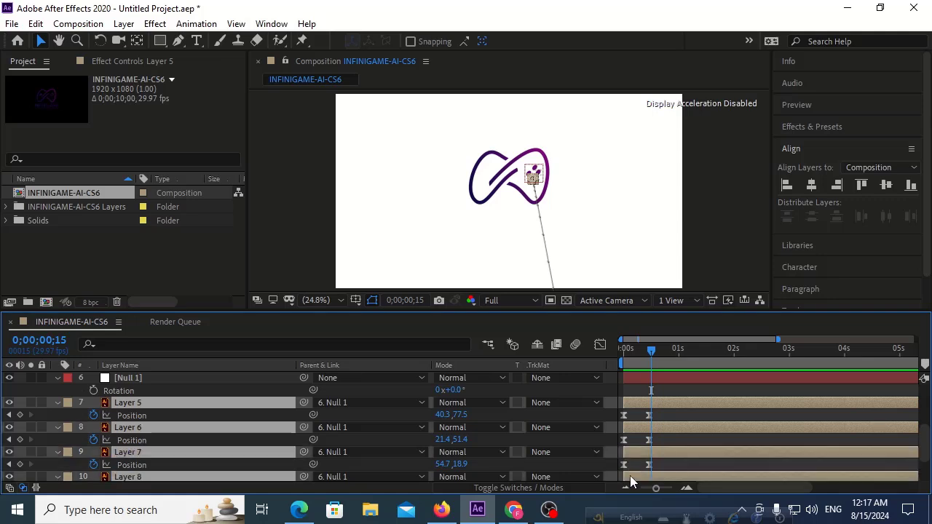
pyautogui.scroll(-3, 632, 473)
pyautogui.moveTo(633, 436); pyautogui.dragTo(661, 437)
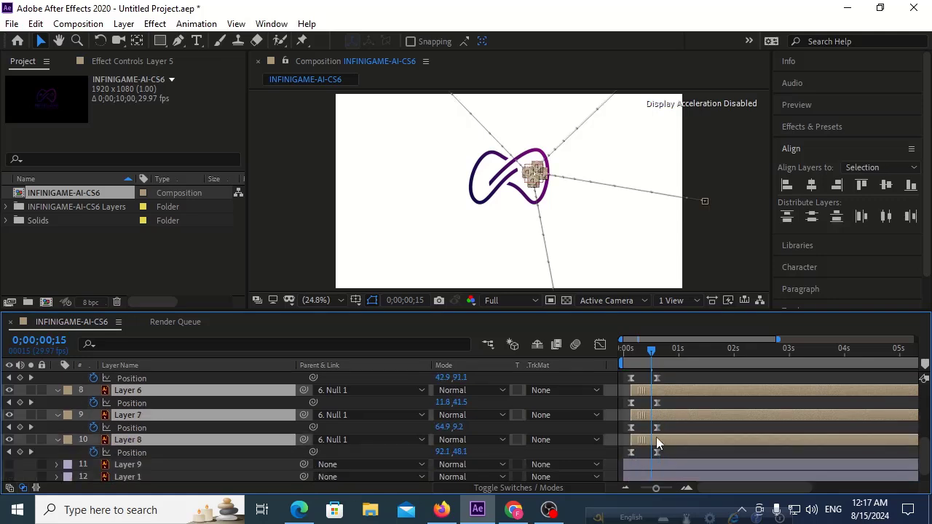
pyautogui.scroll(3, 651, 435)
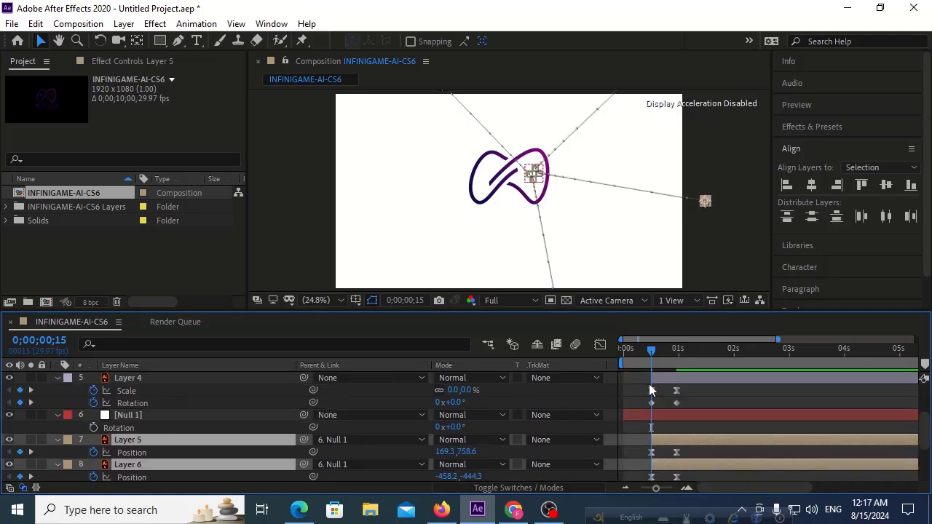
pyautogui.moveTo(651, 349); pyautogui.dragTo(537, 370)
pyautogui.press('space')
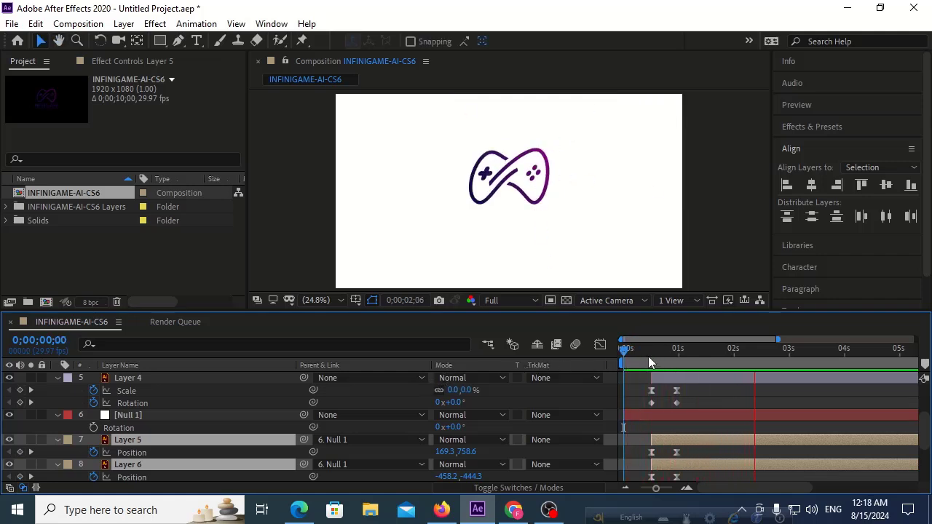
pyautogui.press('space')
pyautogui.press('space')
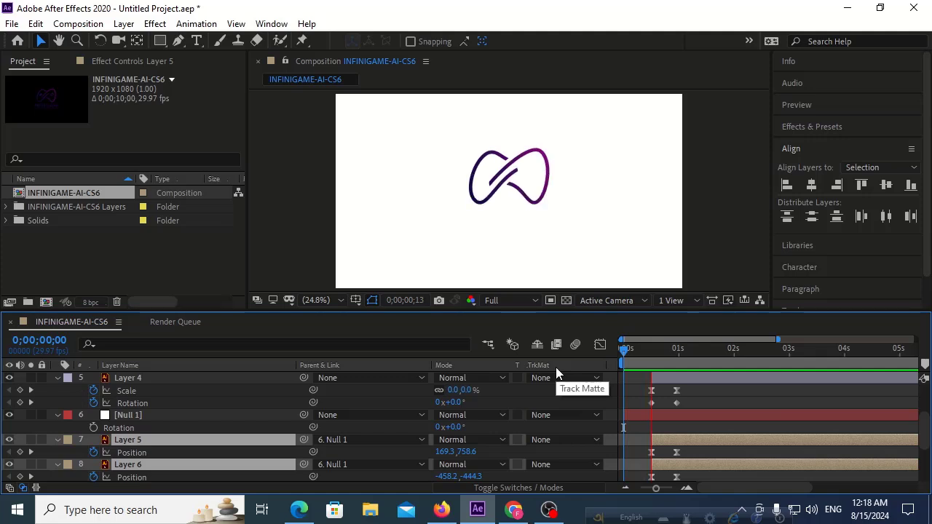
# Nudge the button layers' animation slightly earlier and preview the result
pyautogui.moveTo(633, 352); pyautogui.dragTo(639, 356)
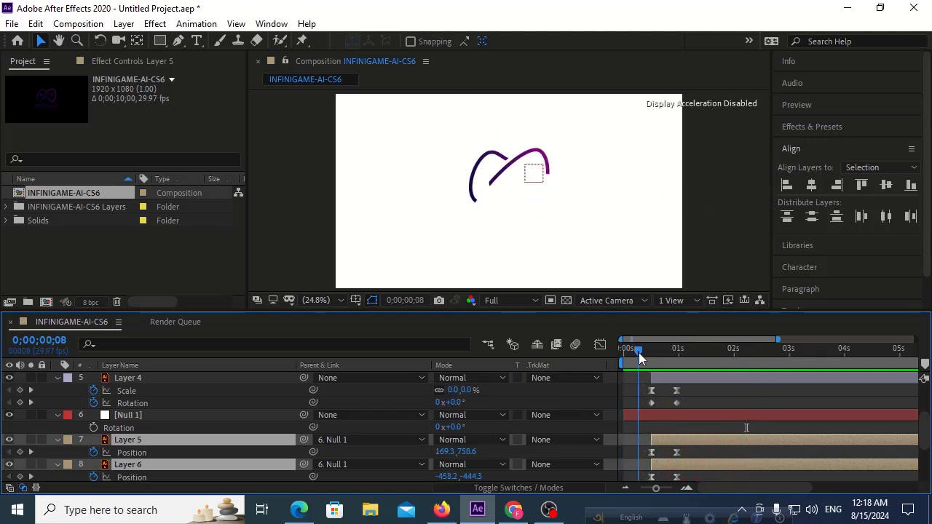
pyautogui.scroll(3, 634, 427)
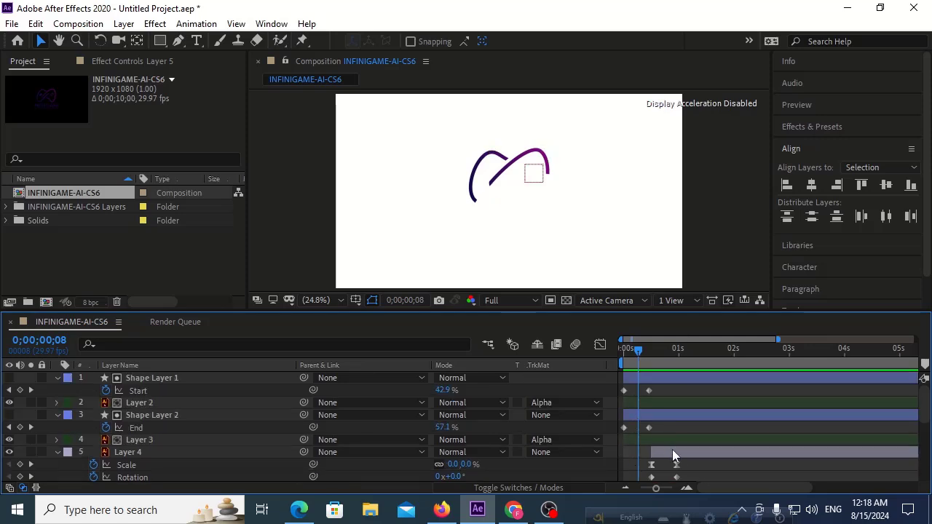
pyautogui.scroll(-1, 672, 456)
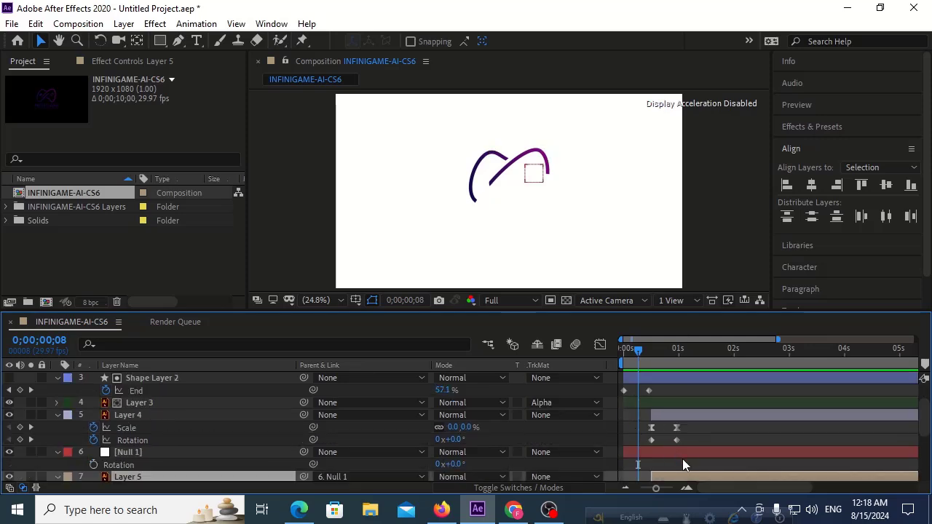
pyautogui.scroll(-1, 677, 456)
pyautogui.moveTo(667, 439); pyautogui.dragTo(653, 439)
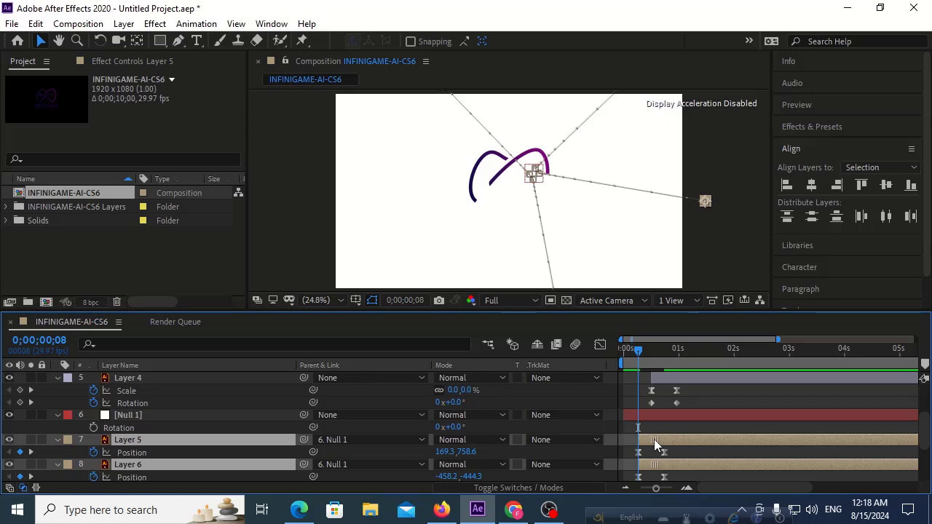
pyautogui.press('space')
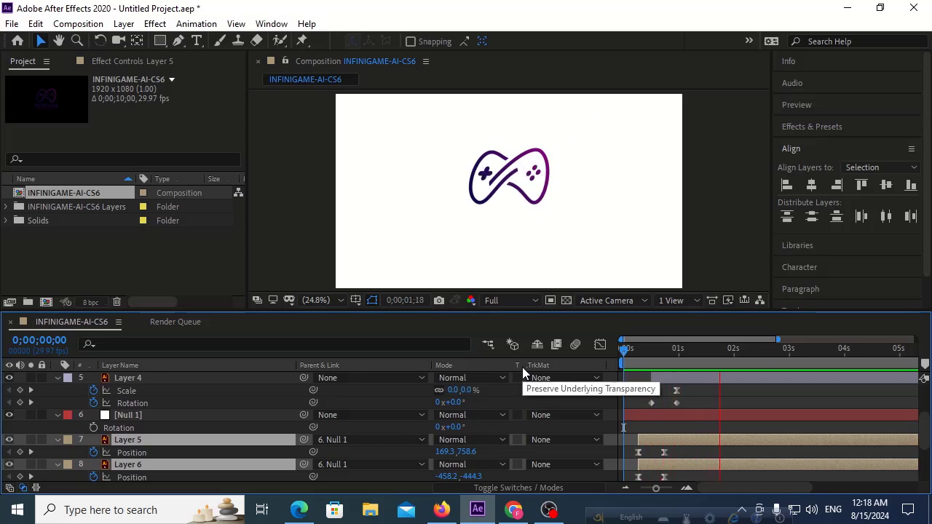
pyautogui.press('space')
# Replay the animation, check the landing keyframe at 0;00;00;22, and select Null 1
pyautogui.moveTo(643, 352); pyautogui.dragTo(609, 360)
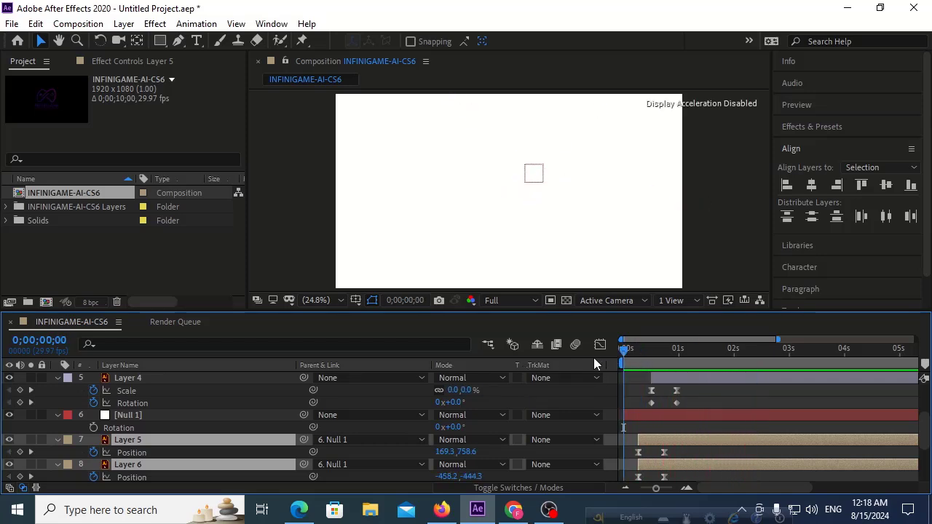
pyautogui.press('space')
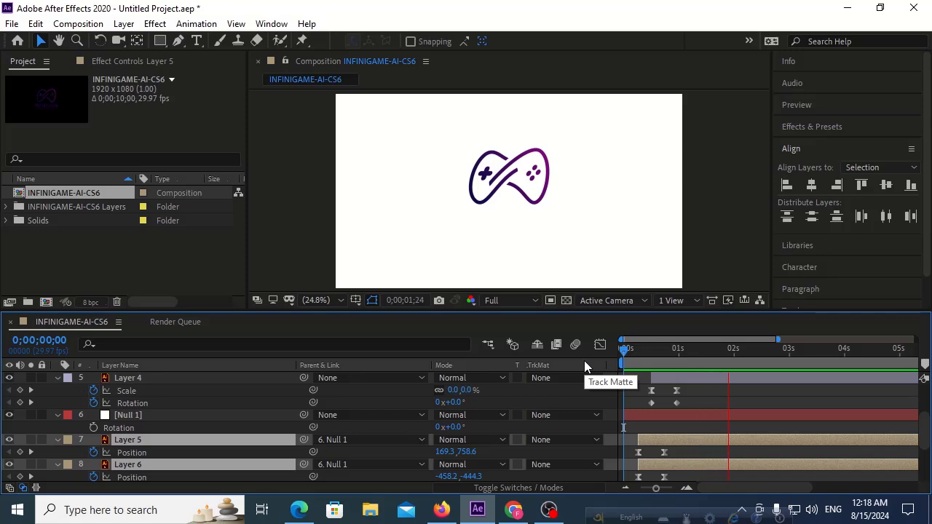
pyautogui.press('space')
pyautogui.click(671, 353)
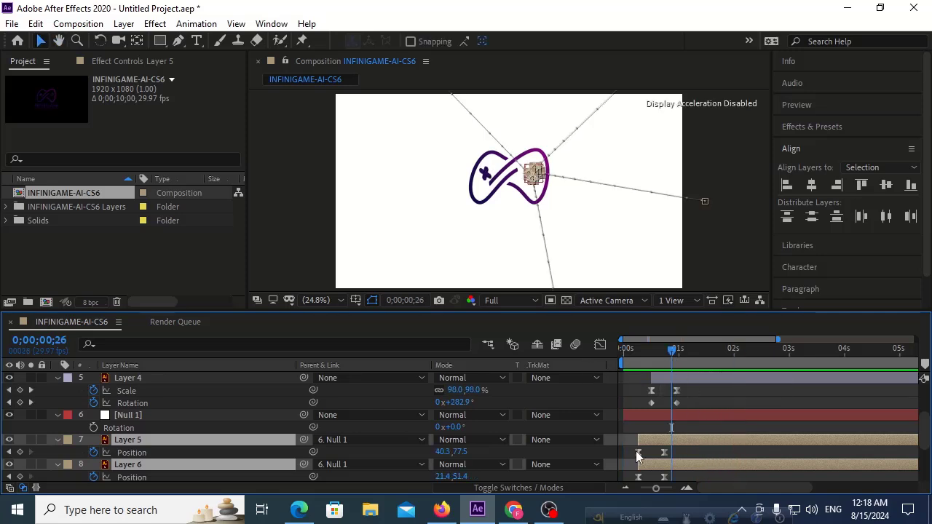
pyautogui.click(9, 452)
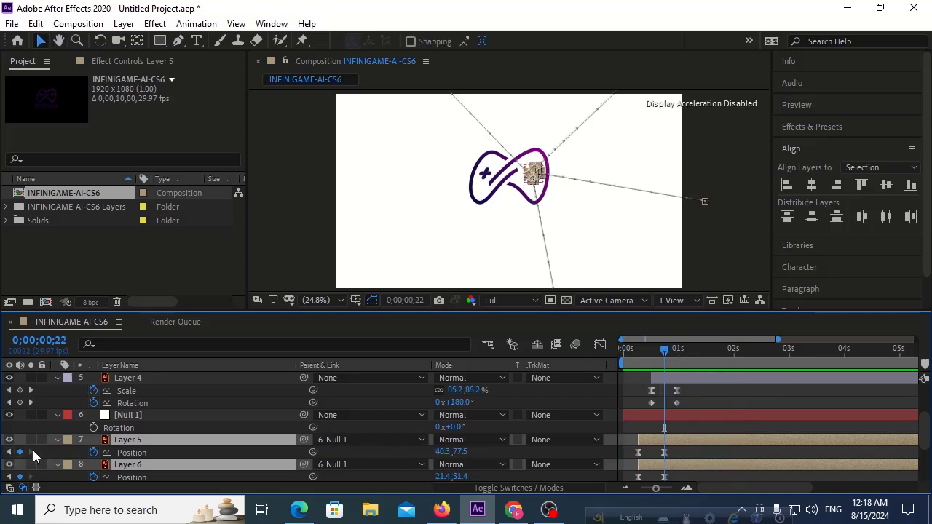
pyautogui.click(191, 414)
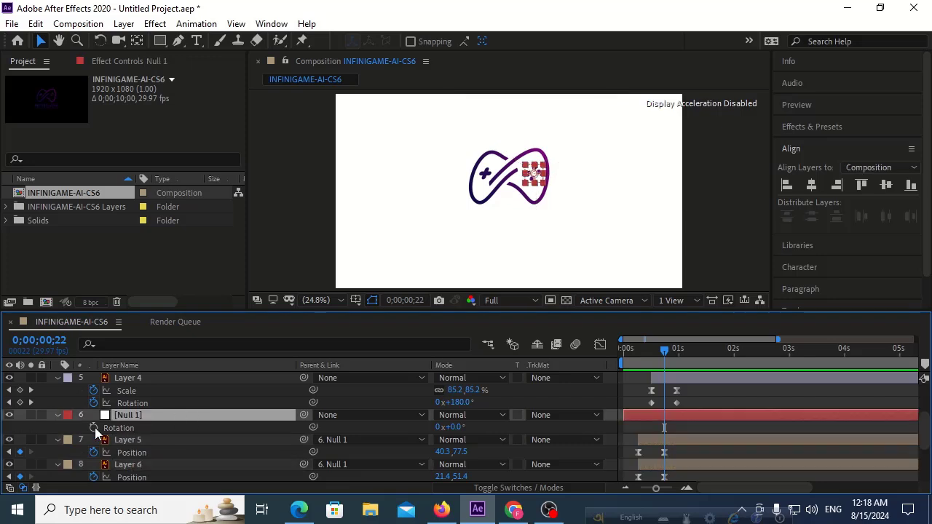
# Keyframe Null 1's Rotation at 0;00;00;22 and again at 0;00;01;08
pyautogui.click(95, 428)
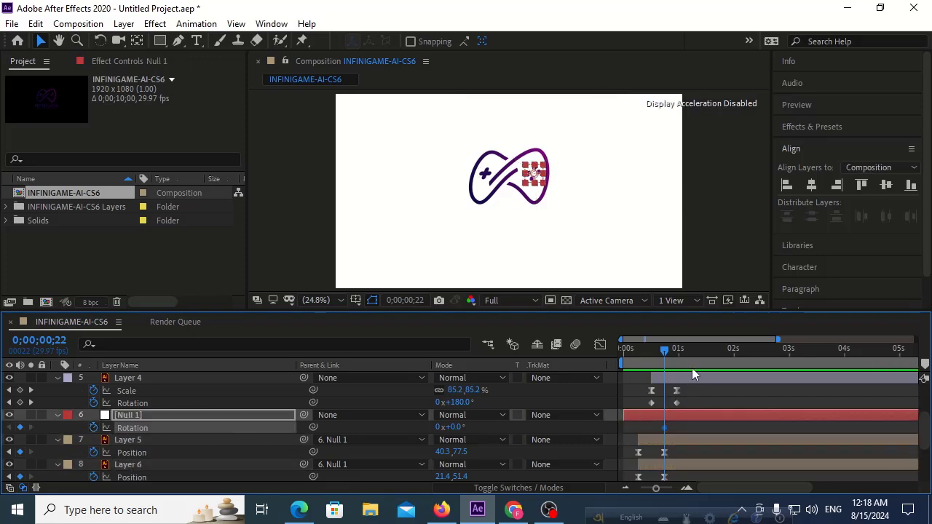
pyautogui.moveTo(694, 354); pyautogui.dragTo(690, 356)
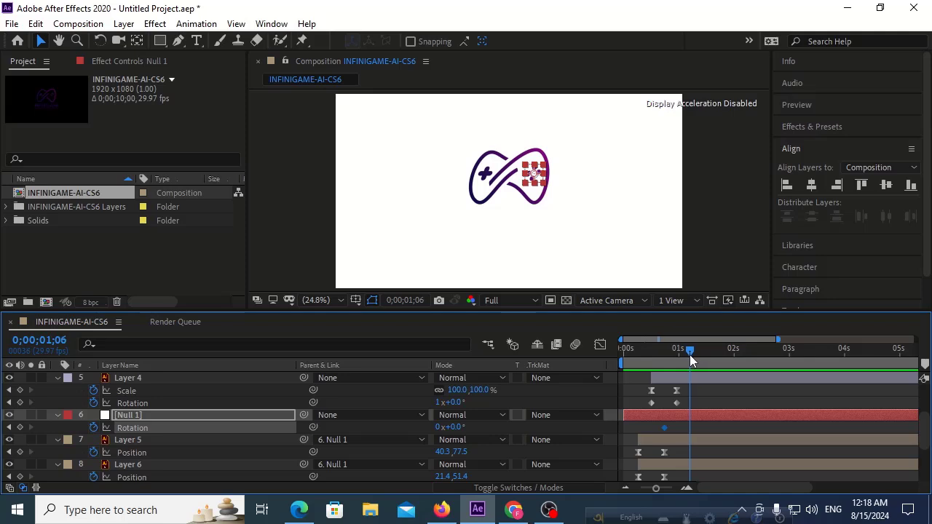
pyautogui.moveTo(690, 360); pyautogui.dragTo(693, 361)
pyautogui.click(18, 427)
pyautogui.click(10, 428)
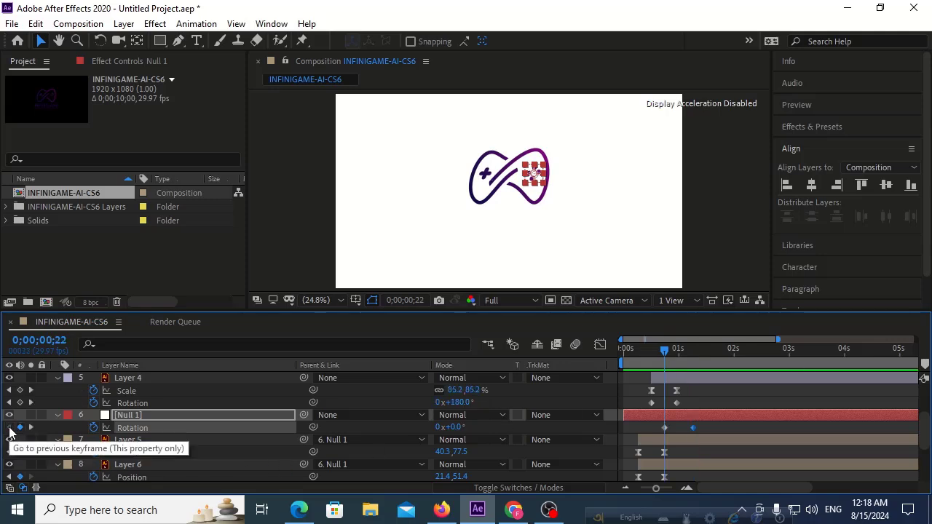
pyautogui.click(34, 428)
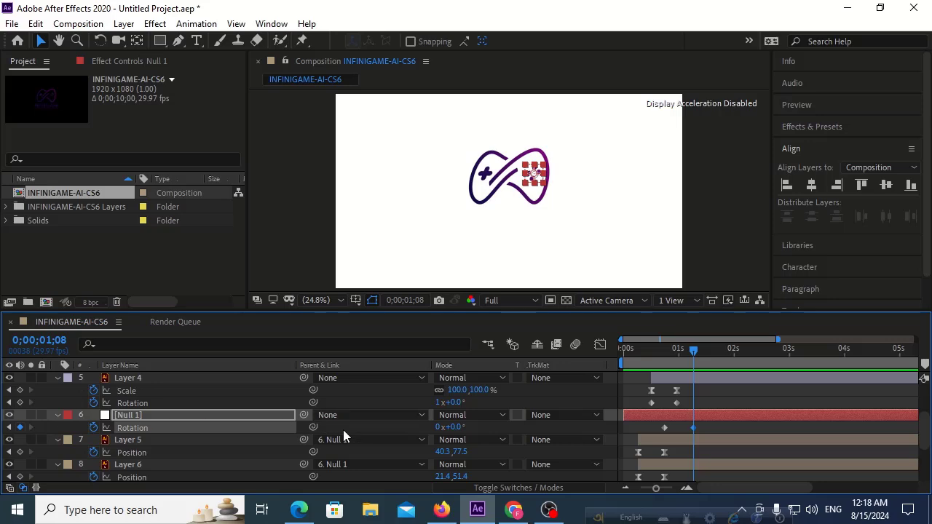
# Give the second rotation keyframe 1 revolution and preview the spin
pyautogui.click(436, 428)
pyautogui.write('1')
pyautogui.click(655, 381)
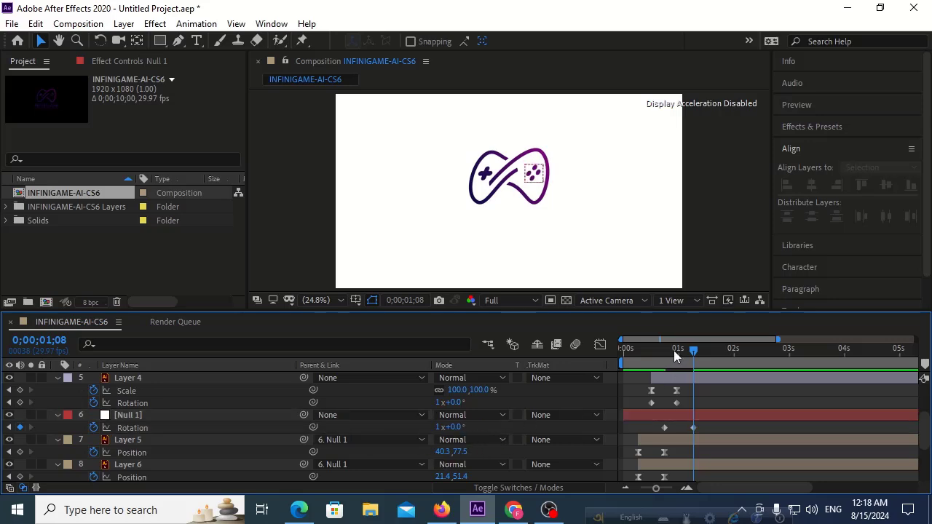
pyautogui.press('Home')
pyautogui.press('space')
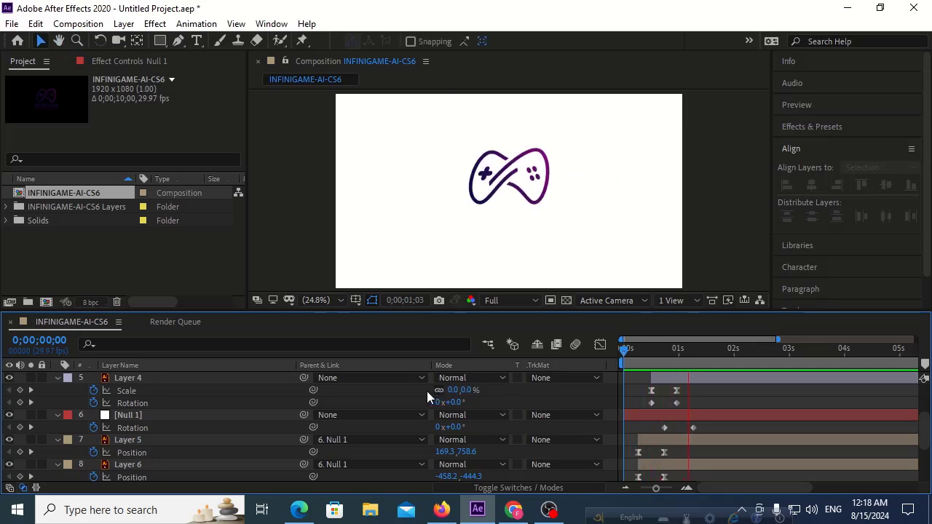
pyautogui.press('space')
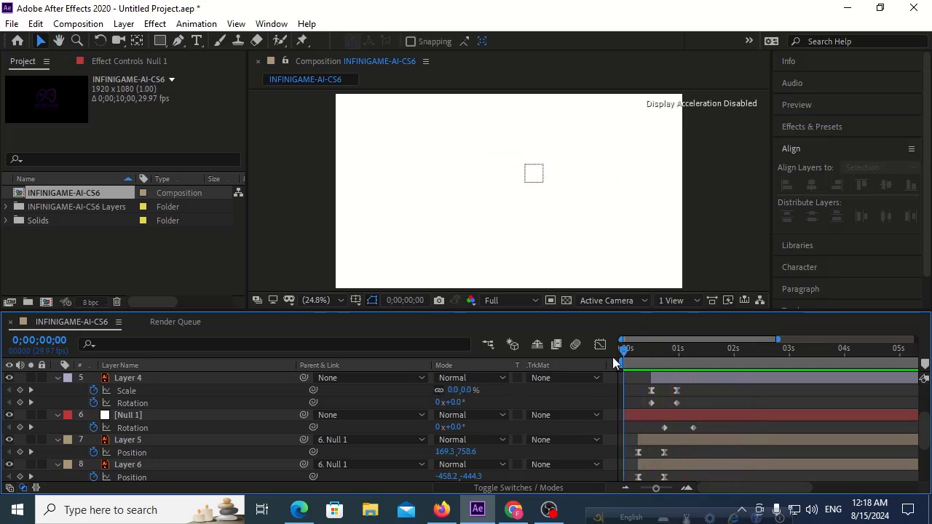
pyautogui.press('space')
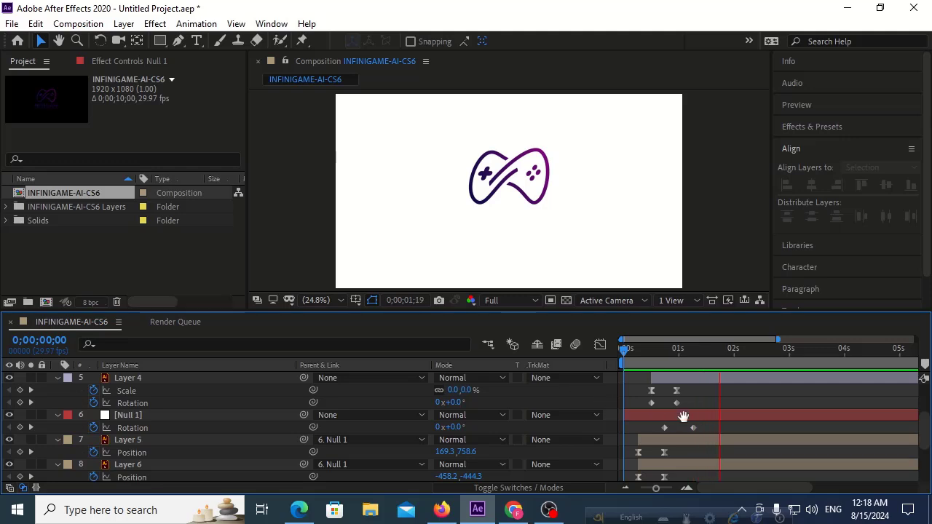
pyautogui.press('space')
pyautogui.click(690, 427)
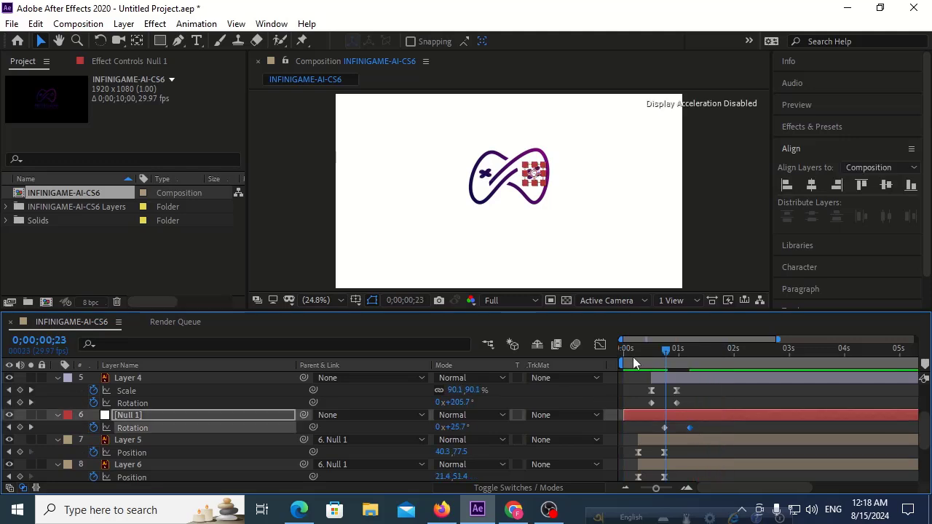
pyautogui.press('space')
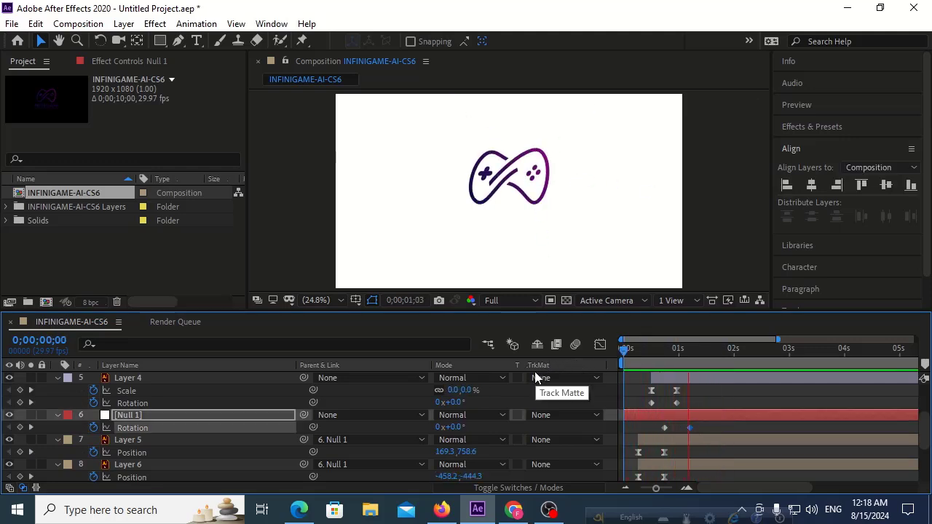
pyautogui.press('space')
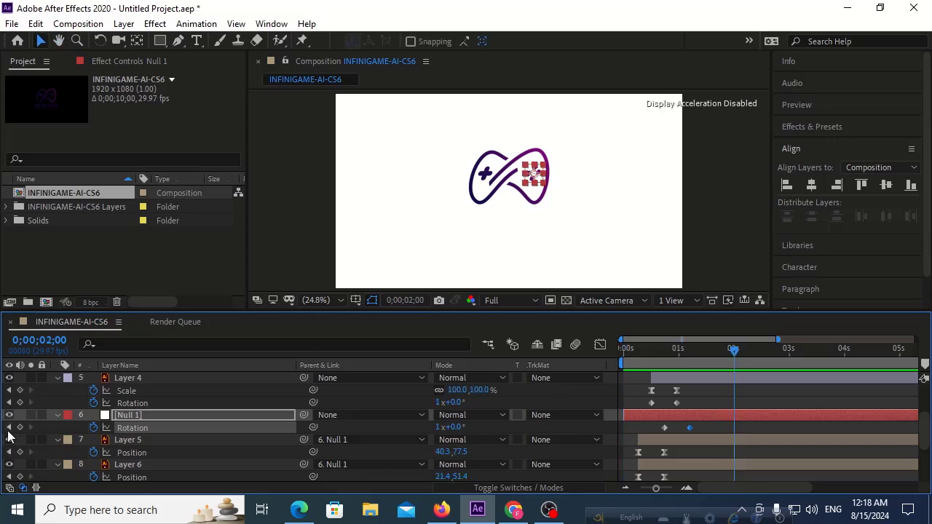
# Increase Null 1's end rotation to 2 revolutions and preview from the start
pyautogui.click(9, 427)
pyautogui.click(435, 429)
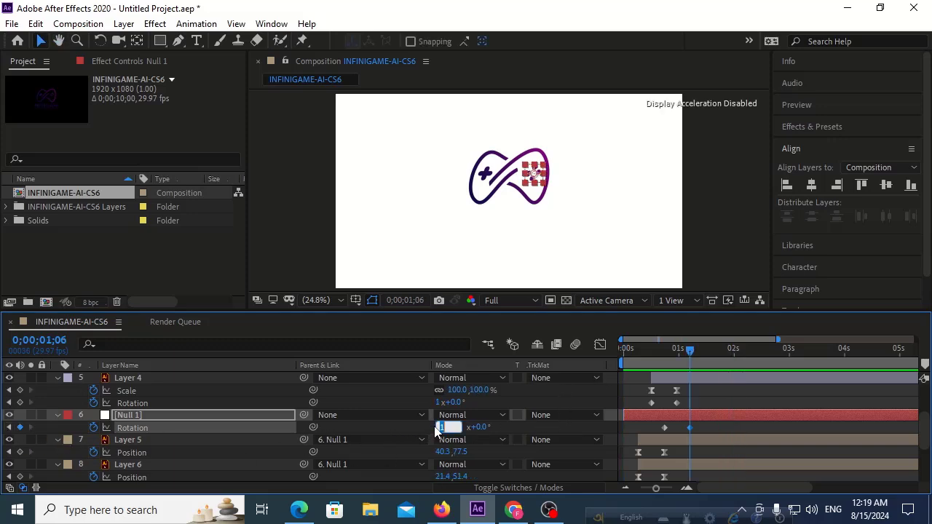
pyautogui.write('2')
pyautogui.click(417, 422)
pyautogui.press('Home')
pyautogui.press('space')
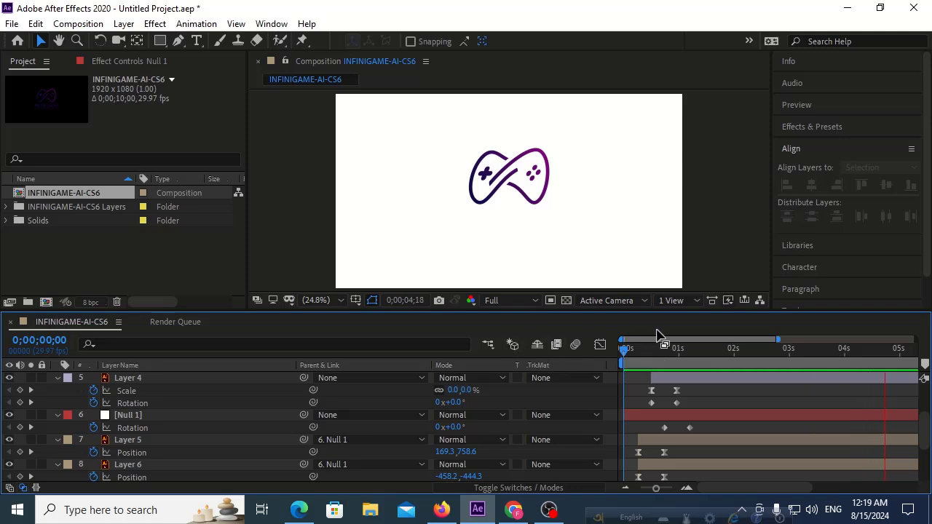
# Shift Null 1's rotation keyframes slightly earlier, near 0;00;00;19, and preview
pyautogui.press('space')
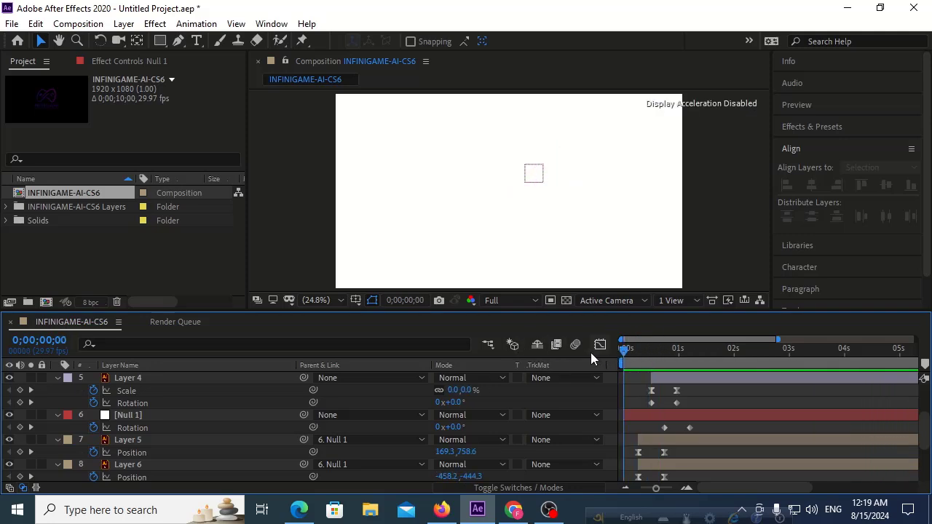
pyautogui.press('space')
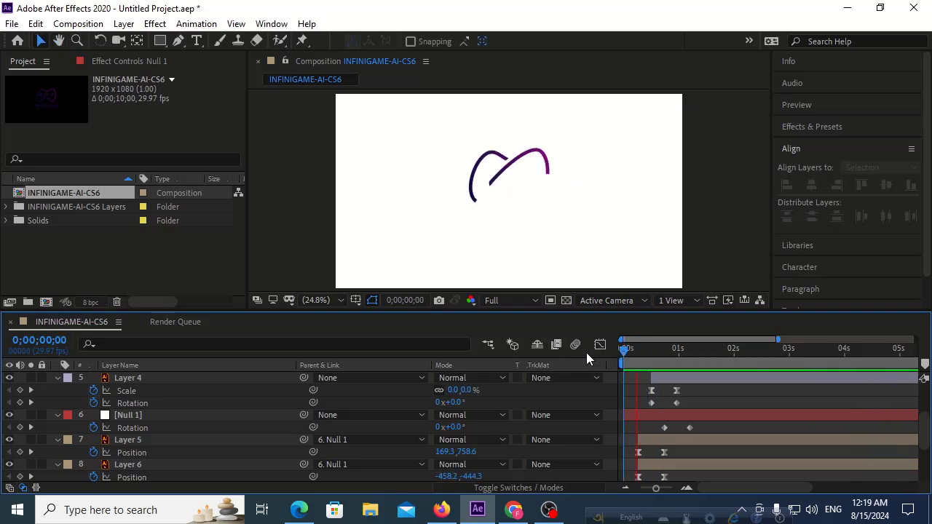
pyautogui.click(659, 354)
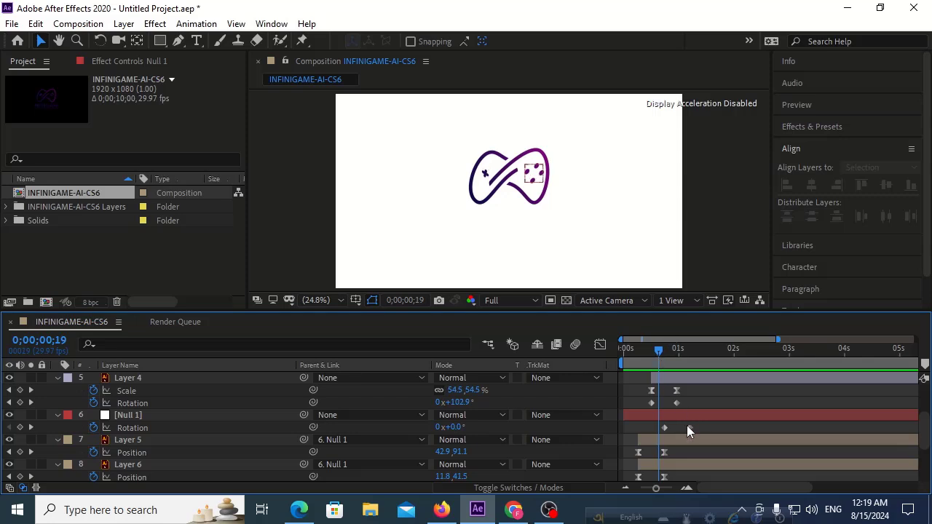
pyautogui.moveTo(689, 428); pyautogui.dragTo(679, 428)
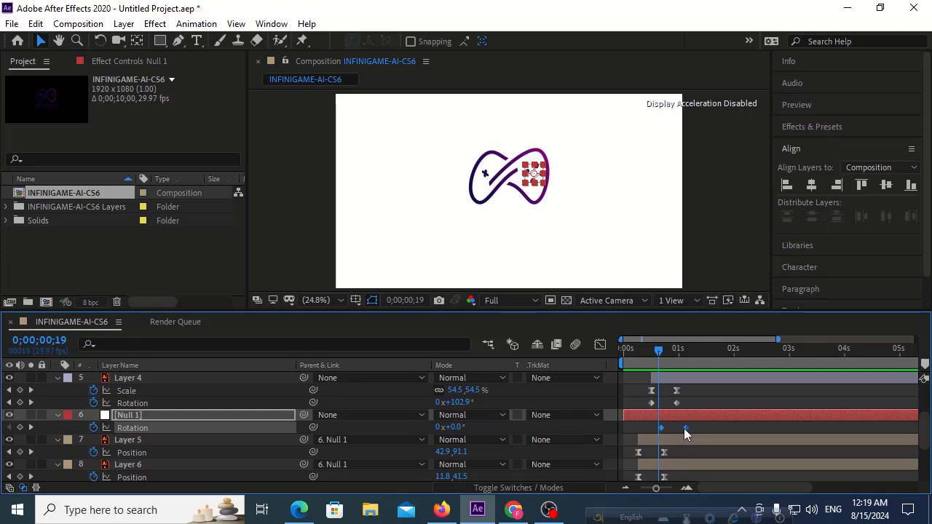
pyautogui.press('space')
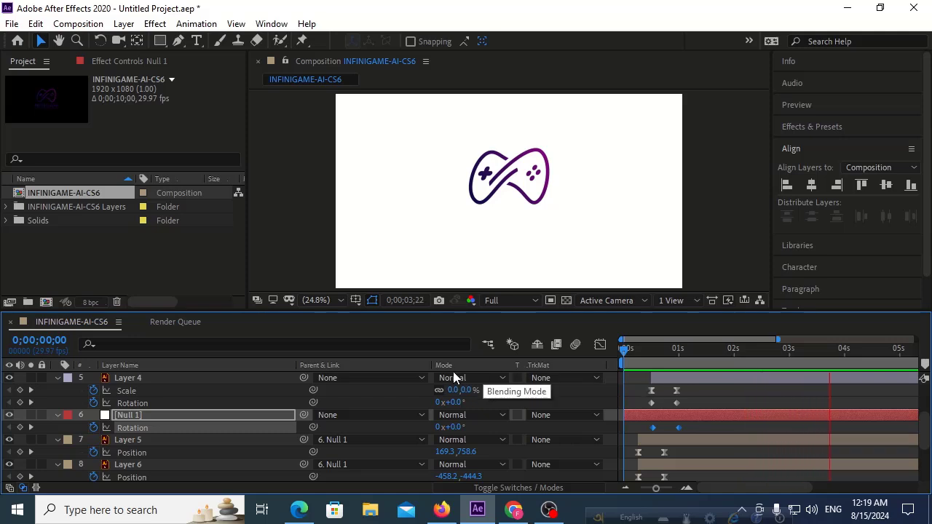
pyautogui.click(728, 358)
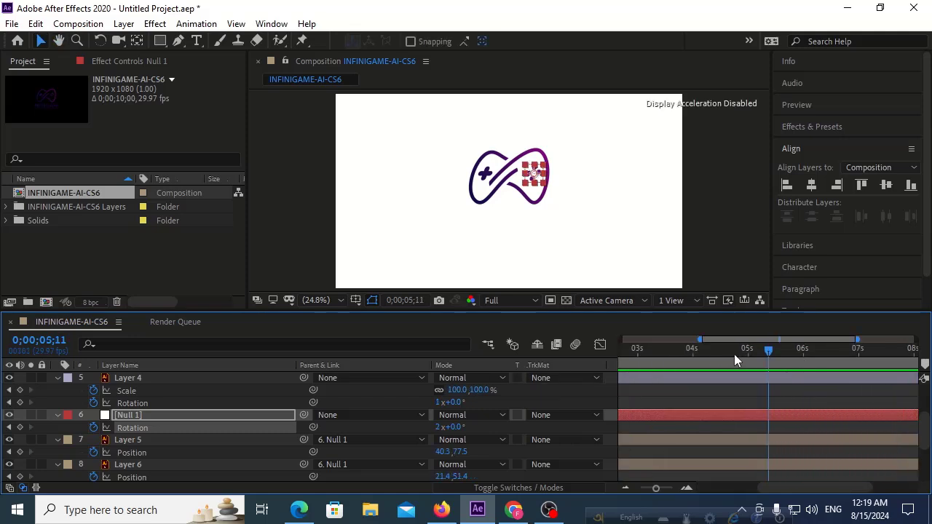
# Zoom the timeline out, end the work area at about 4 seconds, and preview
pyautogui.click(725, 353)
pyautogui.moveTo(655, 488); pyautogui.dragTo(628, 490)
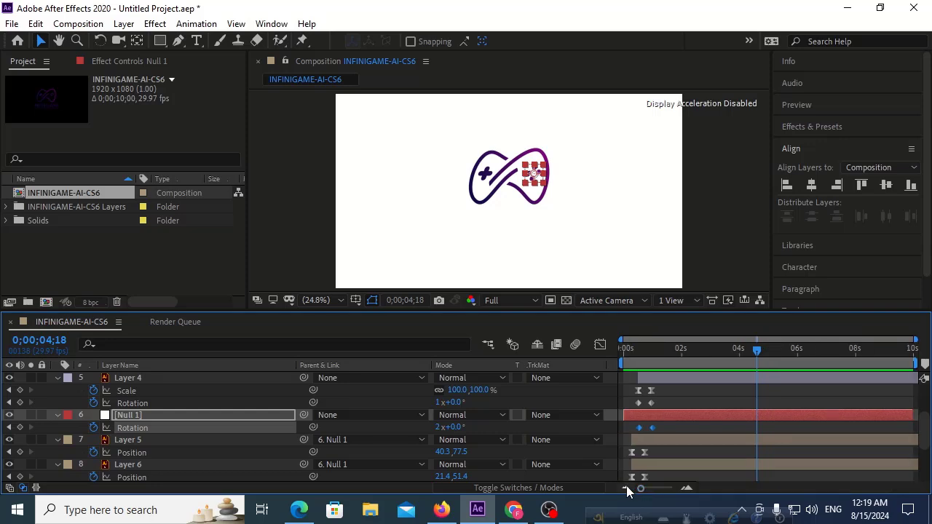
pyautogui.click(737, 355)
pyautogui.press('n')
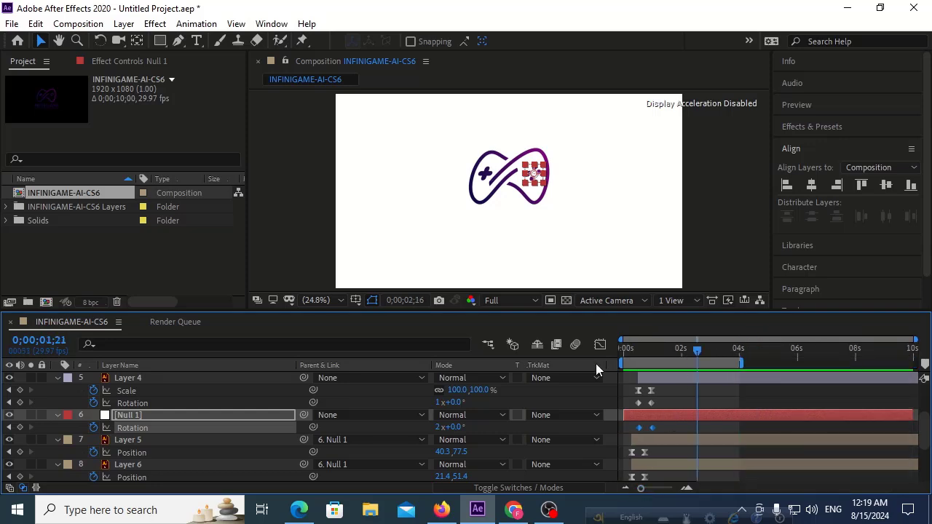
pyautogui.press('Home')
pyautogui.press('space')
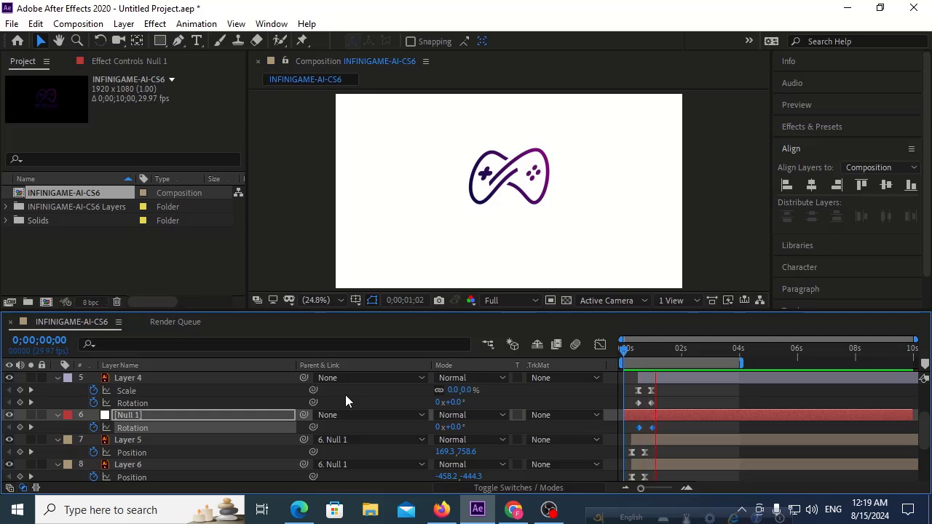
pyautogui.press('space')
pyautogui.moveTo(653, 347); pyautogui.dragTo(616, 347)
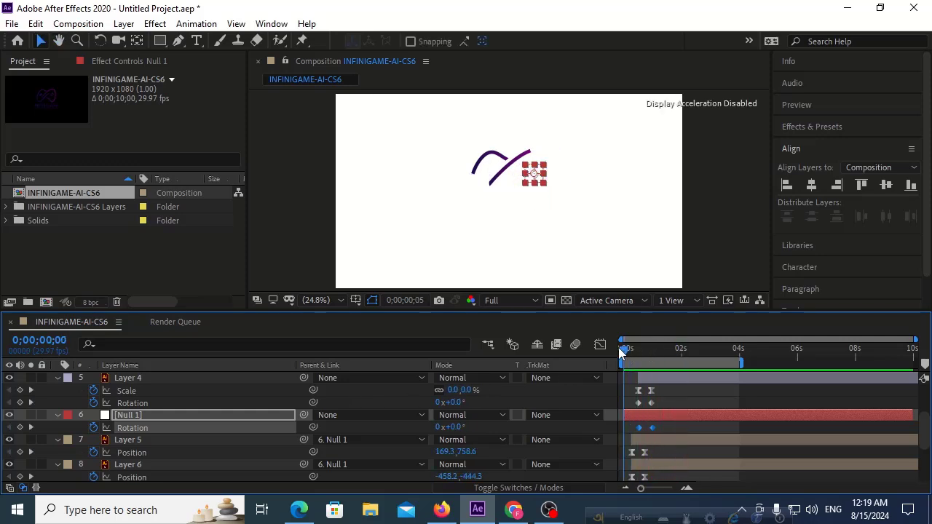
# Set Layer 4's Rotation to 2 revolutions at 0;00;00;29 and preview from the start
pyautogui.scroll(2, 225, 410)
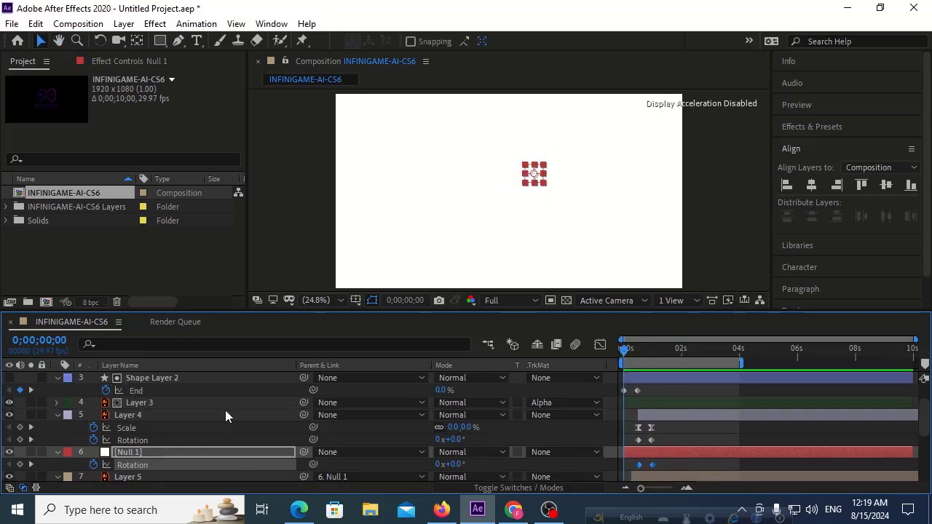
pyautogui.click(177, 403)
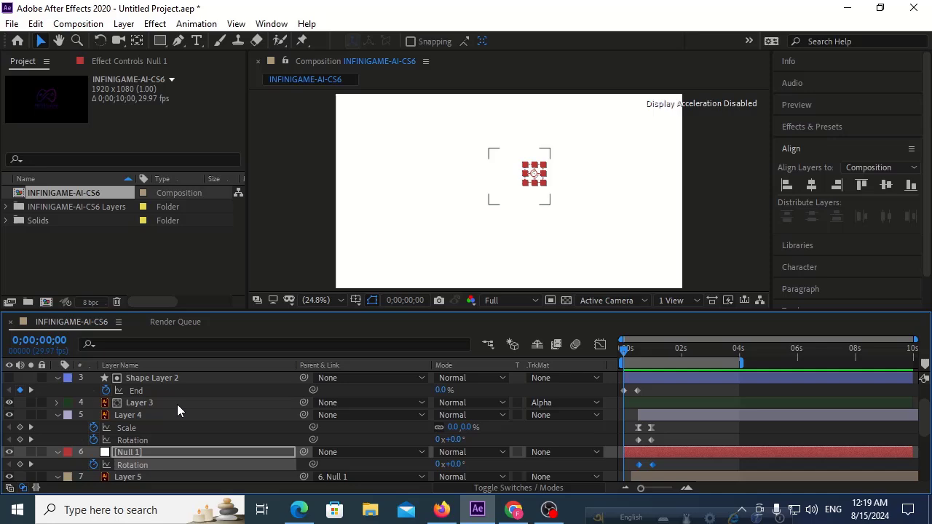
pyautogui.click(651, 348)
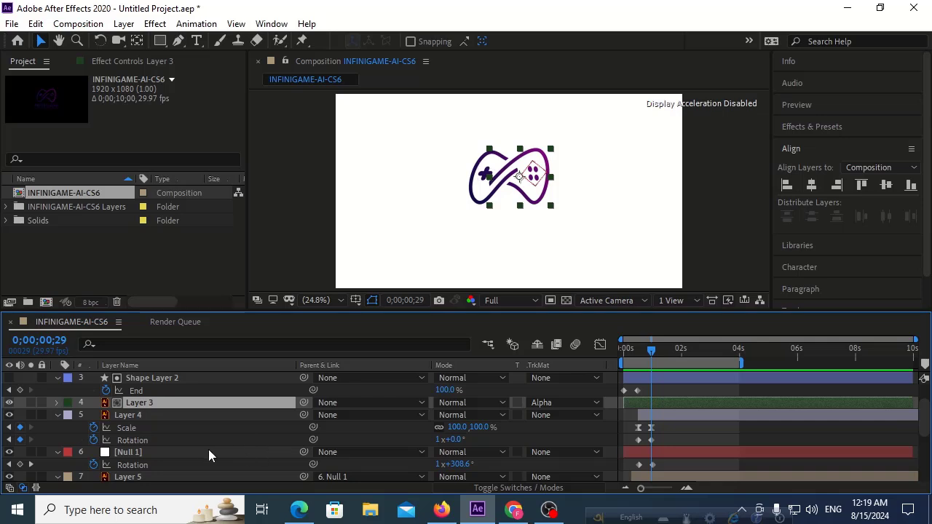
pyautogui.click(438, 440)
pyautogui.write('2')
pyautogui.press('Return')
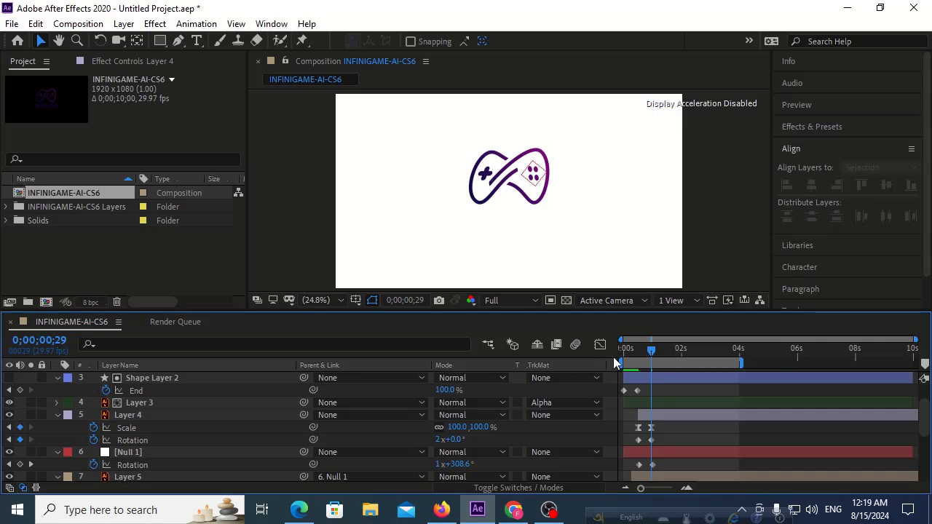
pyautogui.press('Home')
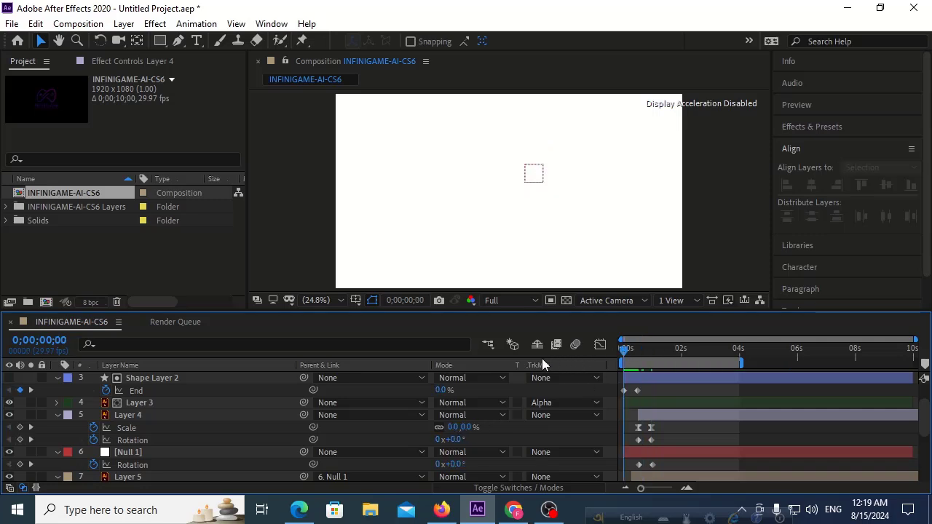
pyautogui.press('space')
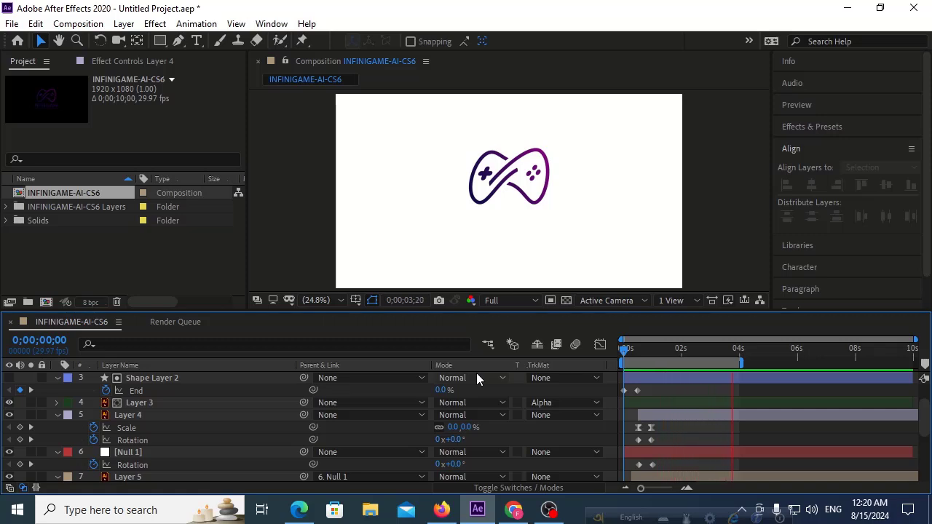
# Stop the preview, return to frame 0, and collapse the open properties of Shape Layer 2, Layers 4–8 and Null 1
pyautogui.press('space')
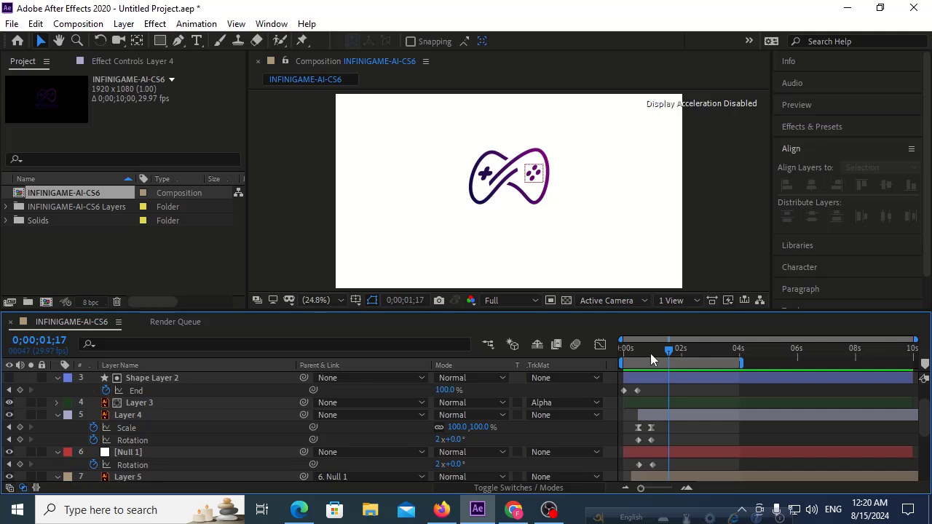
pyautogui.press('Home')
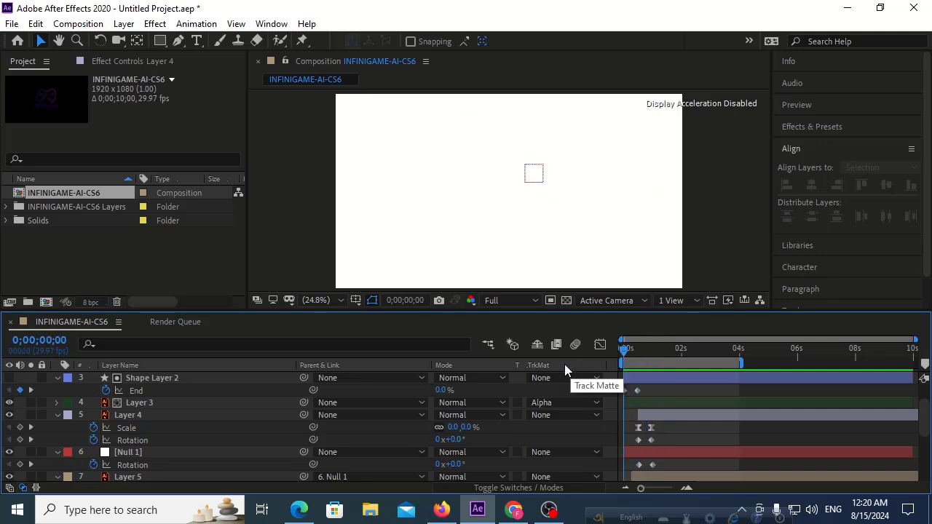
pyautogui.click(57, 378)
pyautogui.click(57, 403)
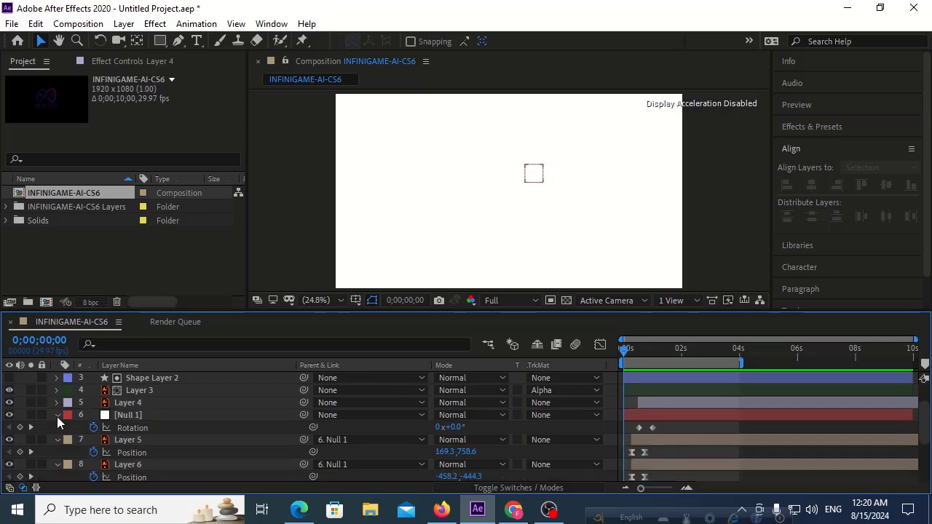
pyautogui.click(56, 416)
pyautogui.click(57, 429)
pyautogui.click(57, 441)
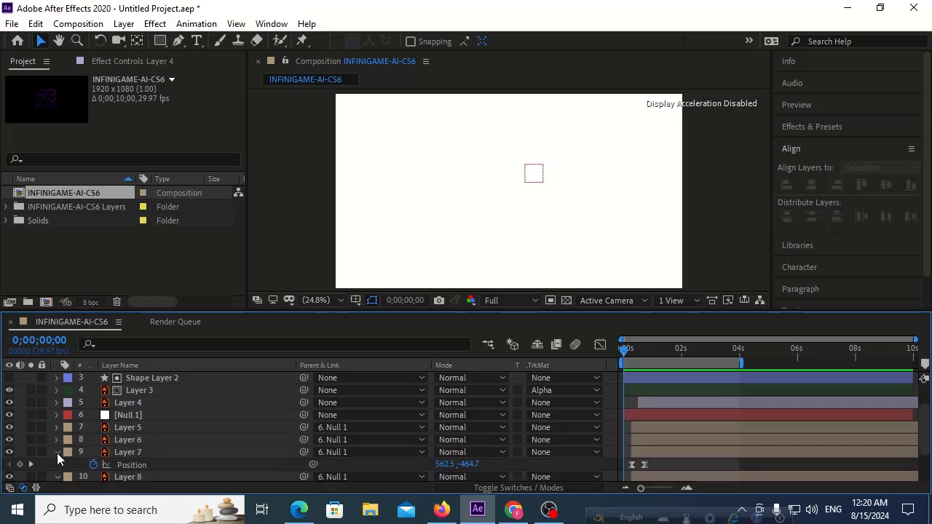
pyautogui.click(56, 453)
pyautogui.click(59, 464)
pyautogui.scroll(-2, 104, 464)
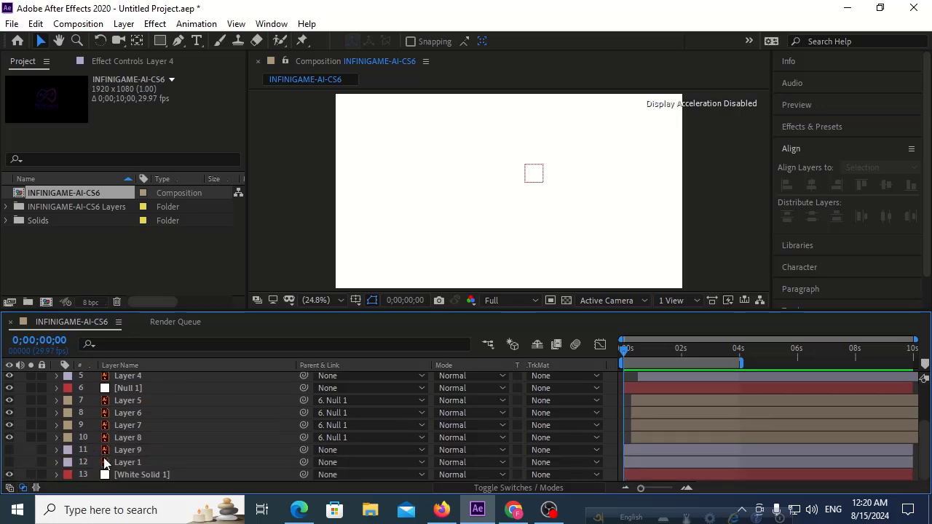
pyautogui.scroll(3, 131, 420)
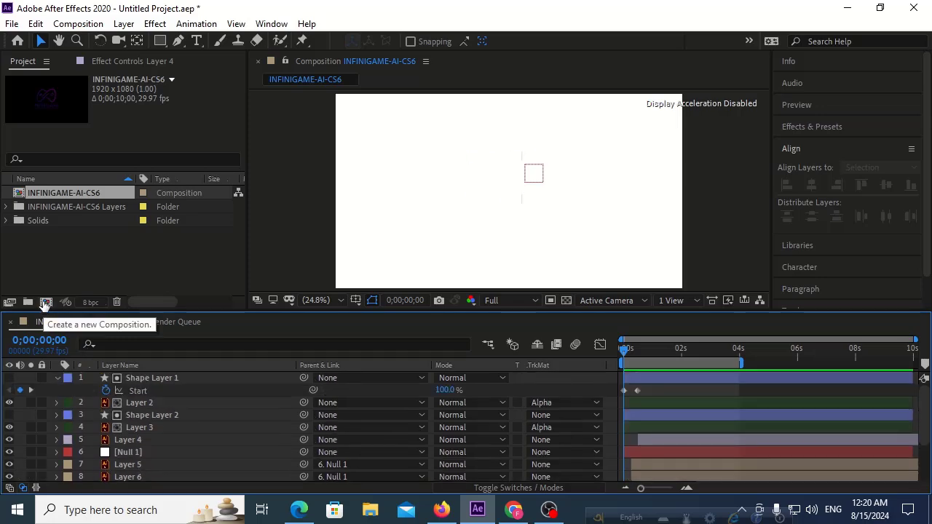
# Create a default 1920x1080, 10-second Comp 1 and add a frame-filling white solid
pyautogui.click(46, 302)
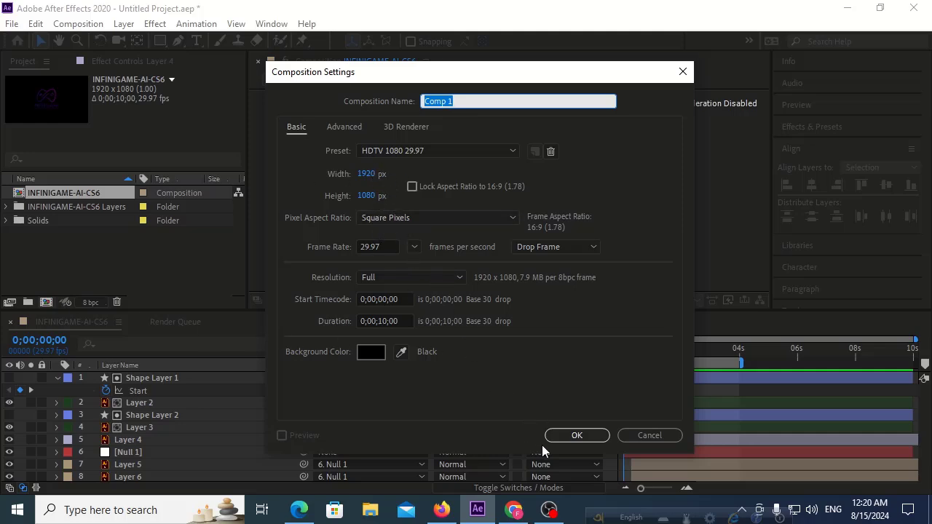
pyautogui.click(572, 435)
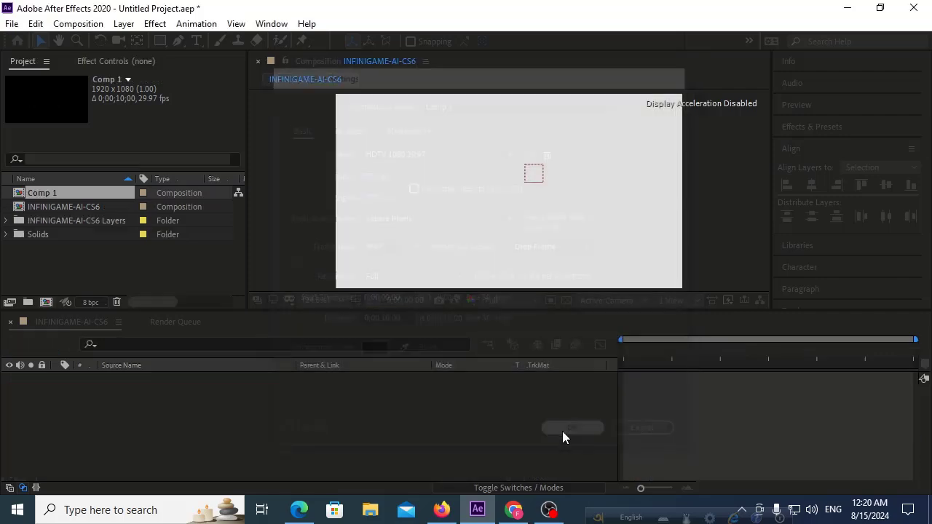
pyautogui.rightClick(254, 420)
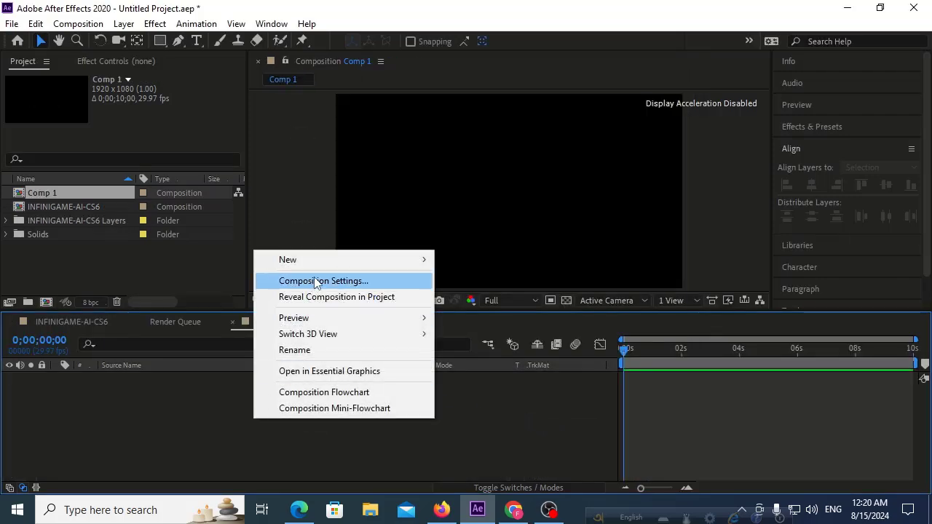
pyautogui.moveTo(415, 260)
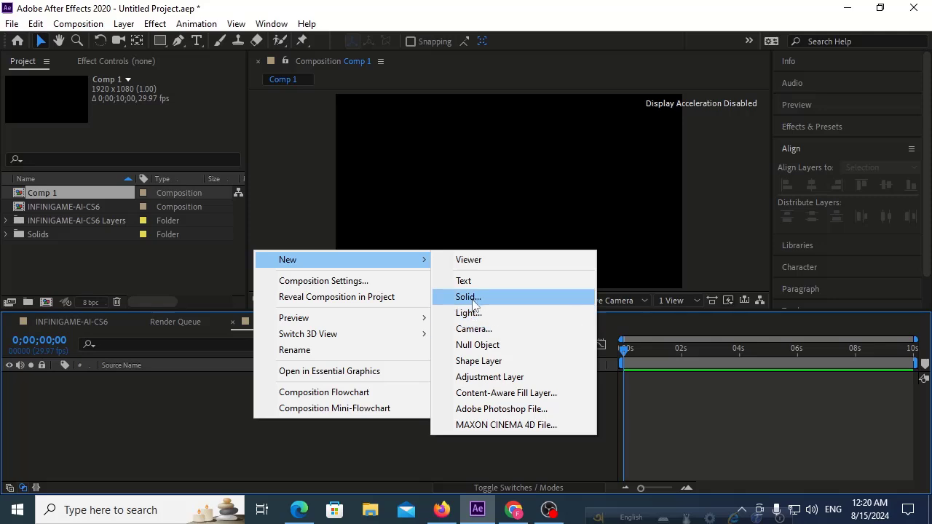
pyautogui.click(473, 302)
pyautogui.click(771, 371)
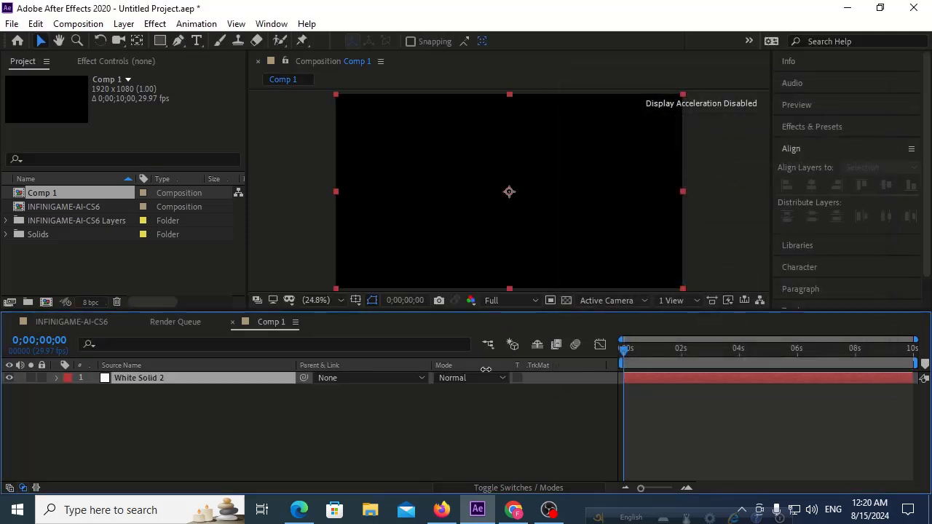
pyautogui.click(151, 422)
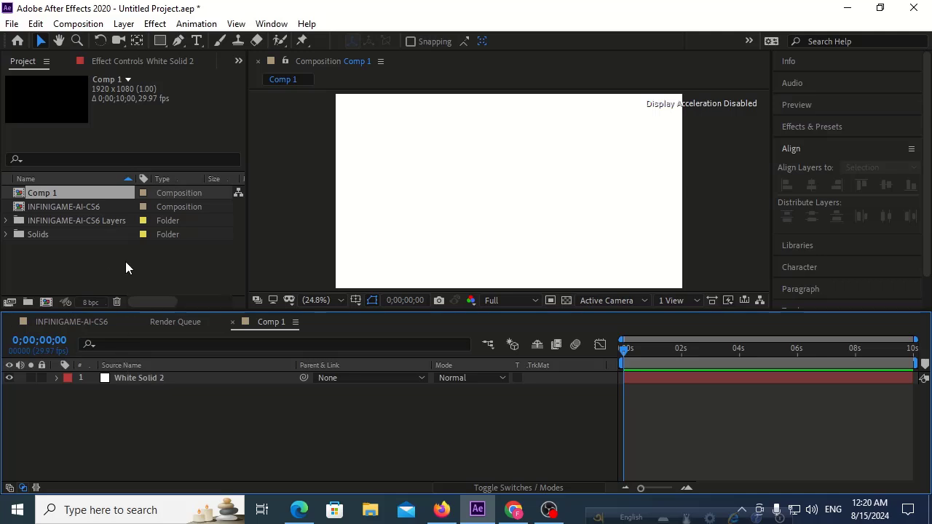
# Pen-draw a closed figure-eight infinity path with a pink 33 px stroke
pyautogui.click(179, 40)
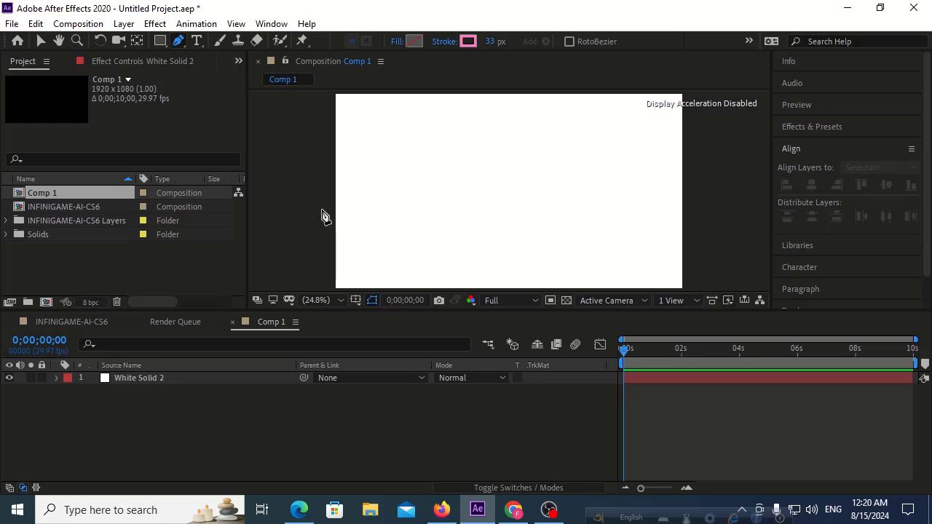
pyautogui.click(375, 203)
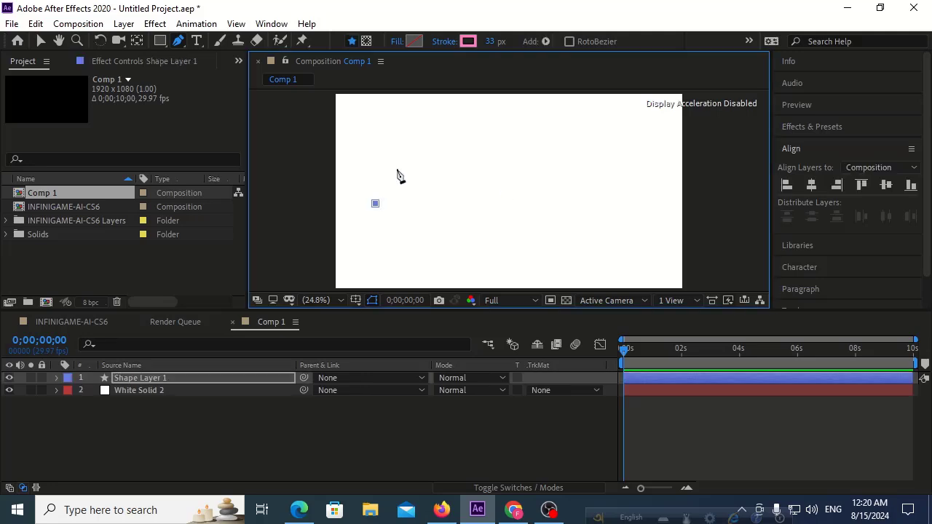
pyautogui.click(484, 149)
pyautogui.moveTo(493, 155); pyautogui.dragTo(549, 184)
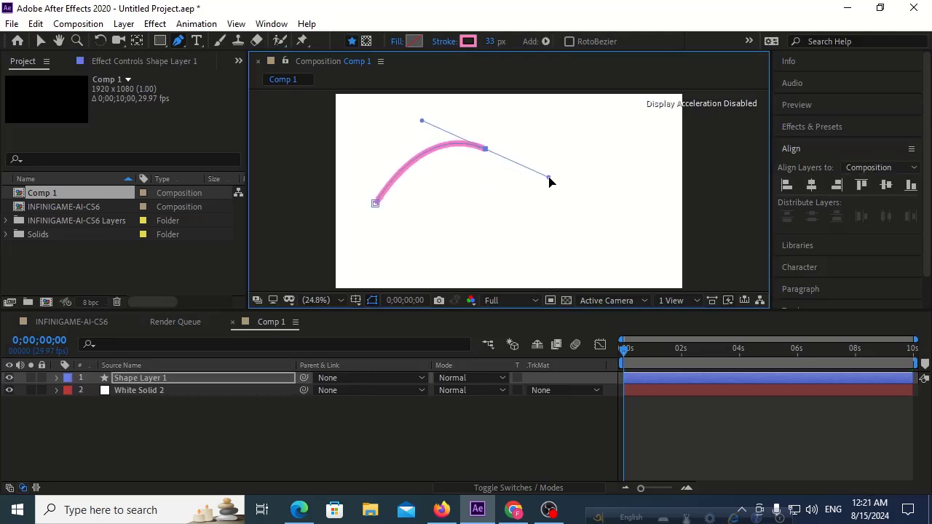
pyautogui.moveTo(587, 216); pyautogui.dragTo(649, 206)
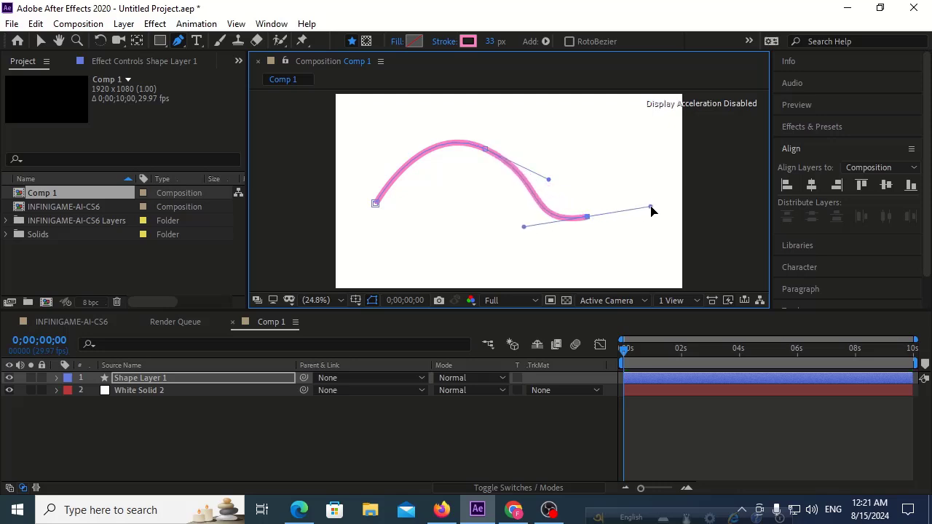
pyautogui.moveTo(659, 149); pyautogui.dragTo(656, 126)
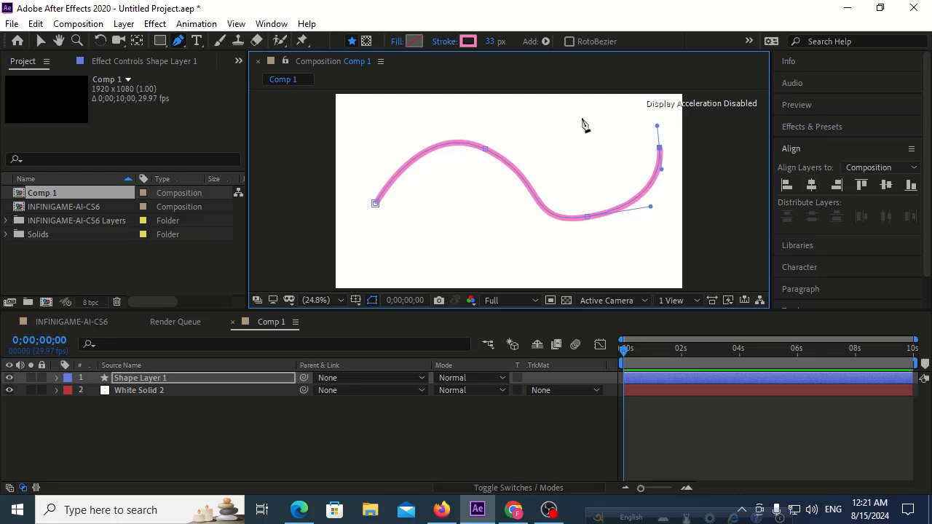
pyautogui.moveTo(565, 113); pyautogui.dragTo(520, 137)
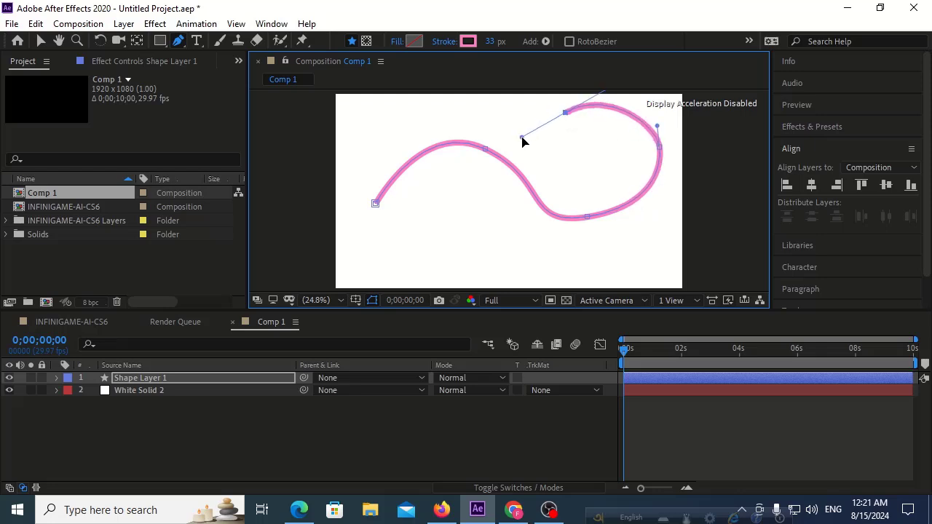
pyautogui.moveTo(476, 198)
pyautogui.mouseDown()
pyautogui.moveTo(443, 230)
pyautogui.moveTo(385, 244)
pyautogui.mouseUp()
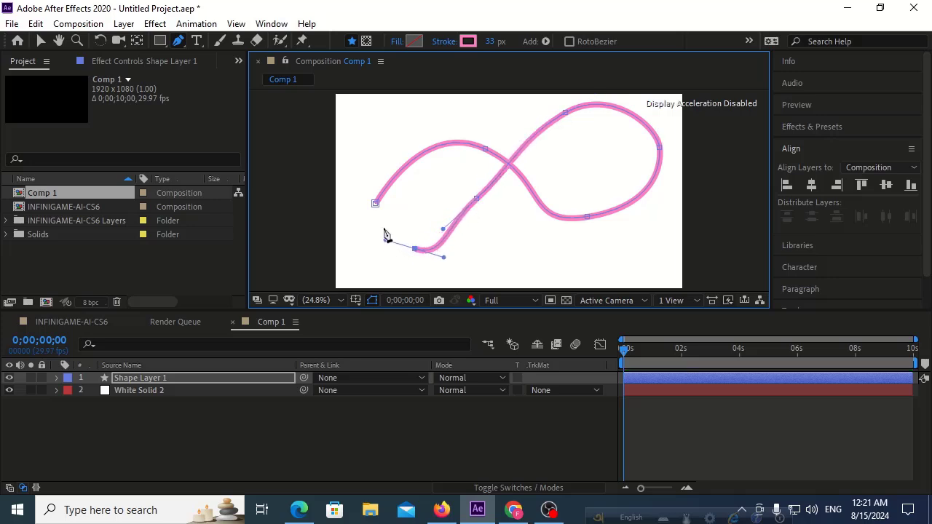
pyautogui.click(375, 203)
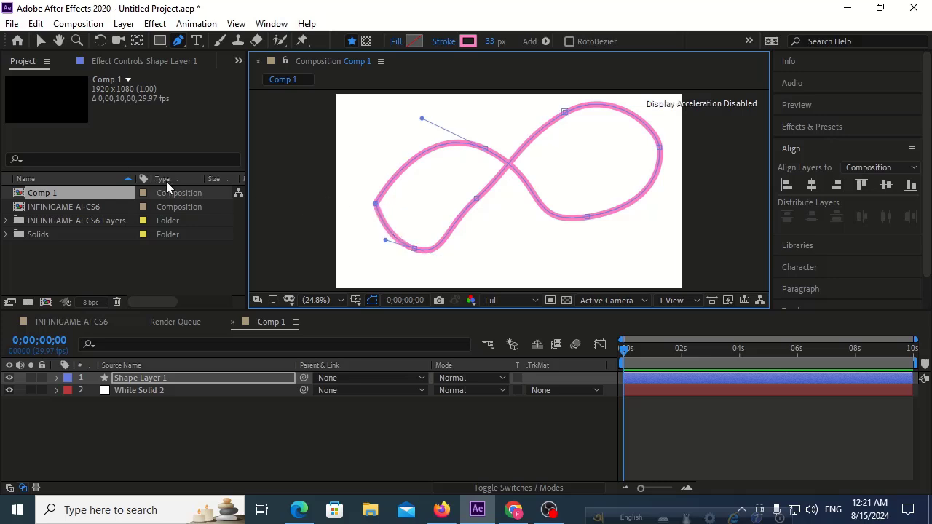
# Drag the infinity path's vertices to round out the upper-left lobe, centre crossing and right loop
pyautogui.click(40, 41)
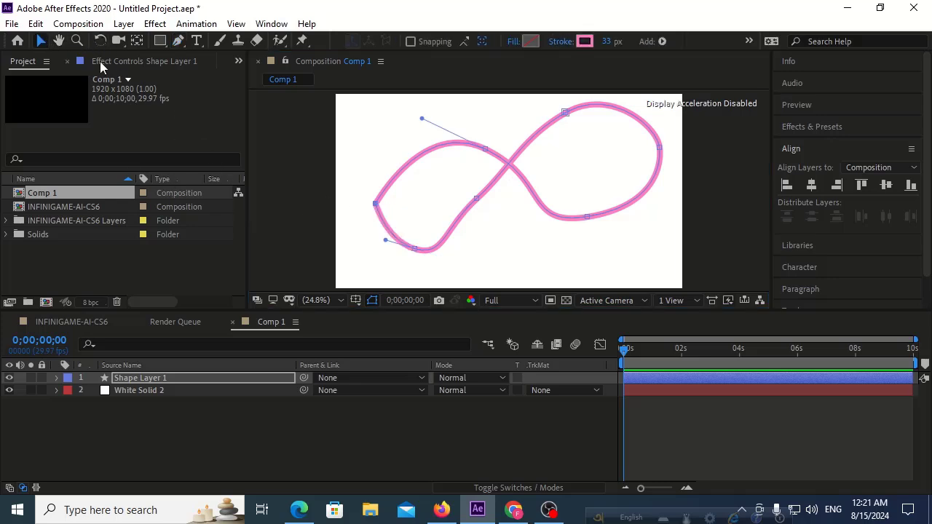
pyautogui.moveTo(484, 152); pyautogui.dragTo(454, 139)
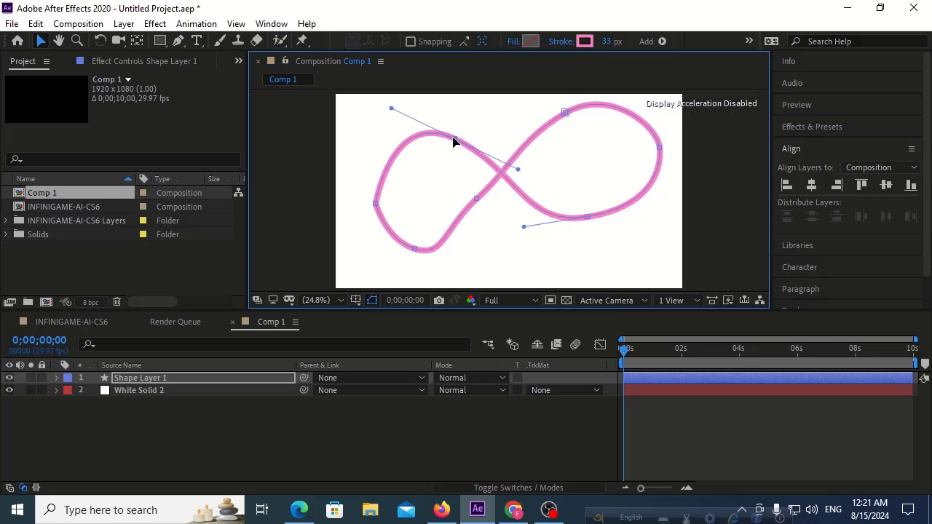
pyautogui.click(413, 250)
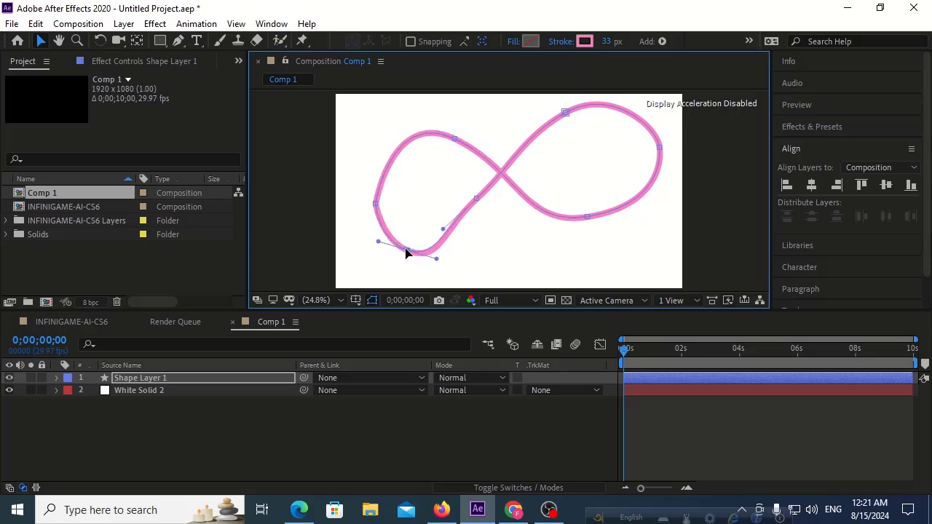
pyautogui.moveTo(412, 250); pyautogui.dragTo(417, 249)
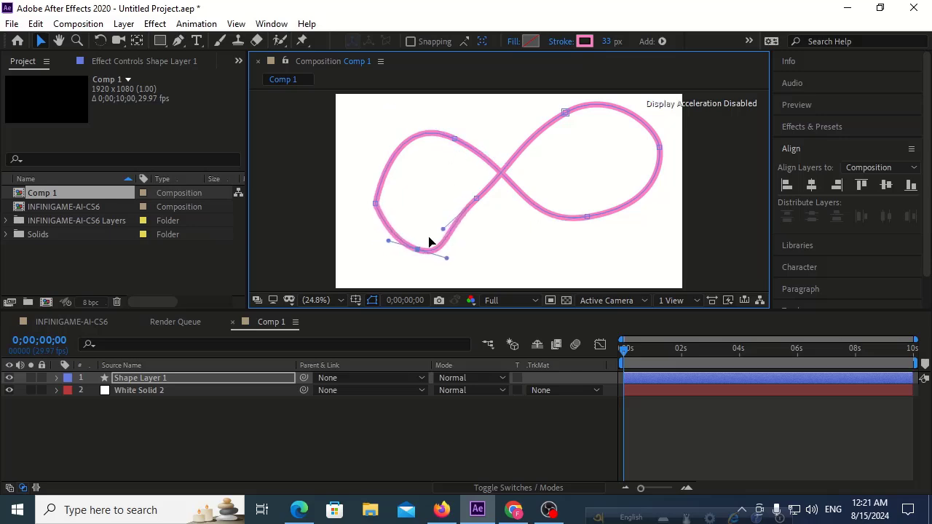
pyautogui.moveTo(476, 202); pyautogui.dragTo(491, 219)
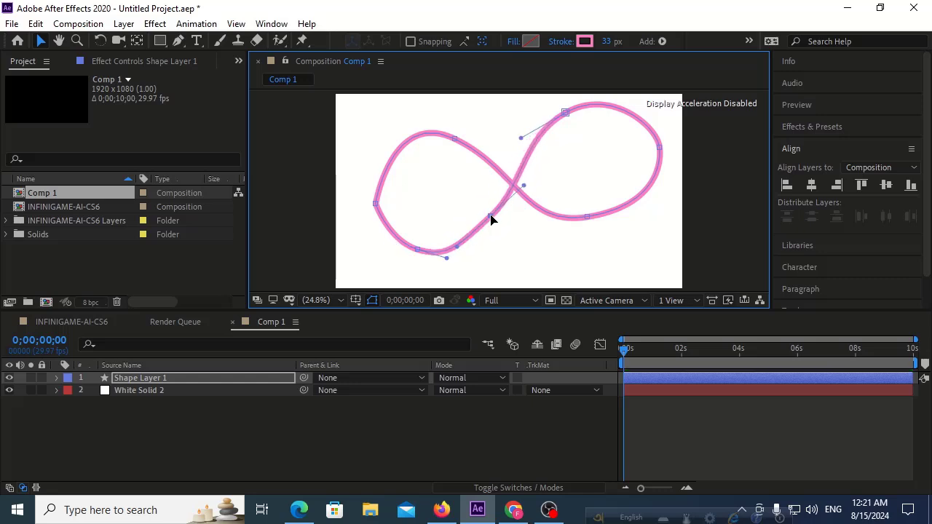
pyautogui.moveTo(565, 114); pyautogui.dragTo(558, 132)
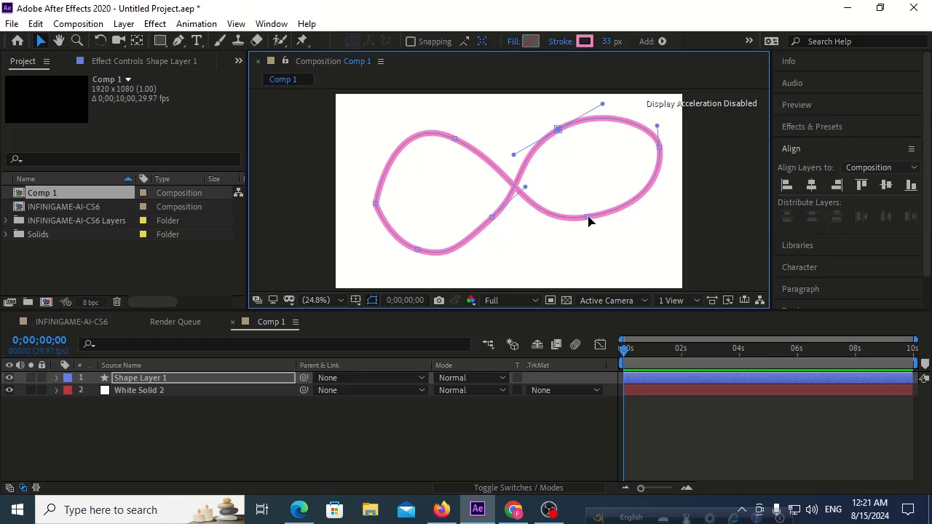
pyautogui.moveTo(589, 220); pyautogui.dragTo(588, 236)
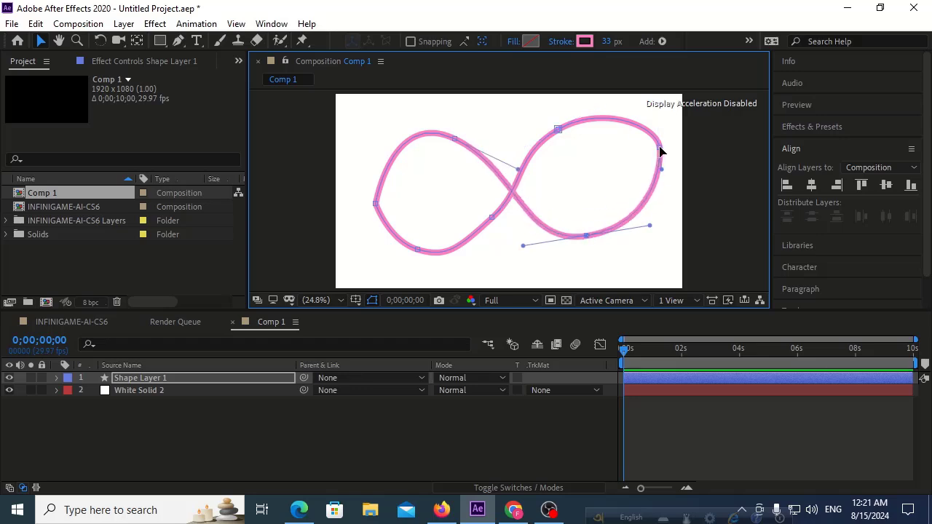
pyautogui.moveTo(660, 151)
pyautogui.mouseDown()
pyautogui.moveTo(657, 158)
pyautogui.moveTo(657, 140)
pyautogui.mouseUp()
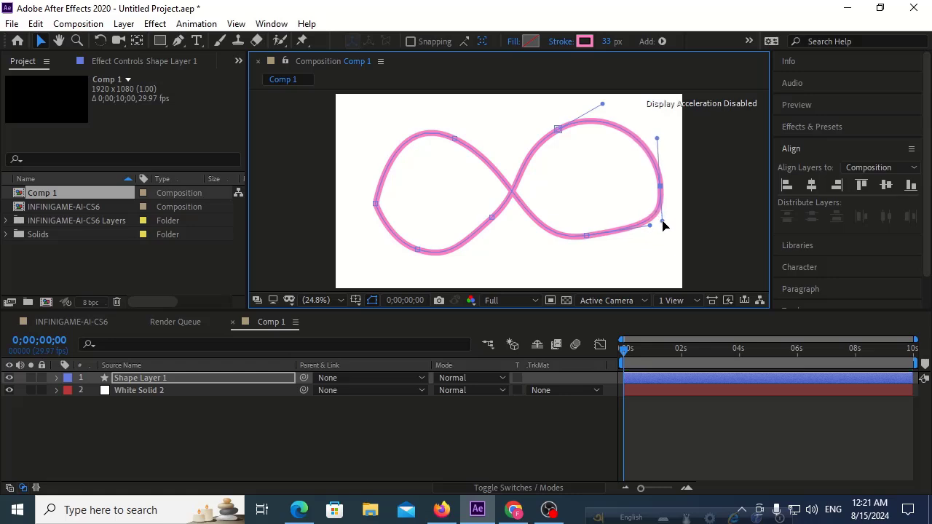
# Refine both loops' curves and handles evenly and thicken the stroke to 96 px
pyautogui.click(373, 204)
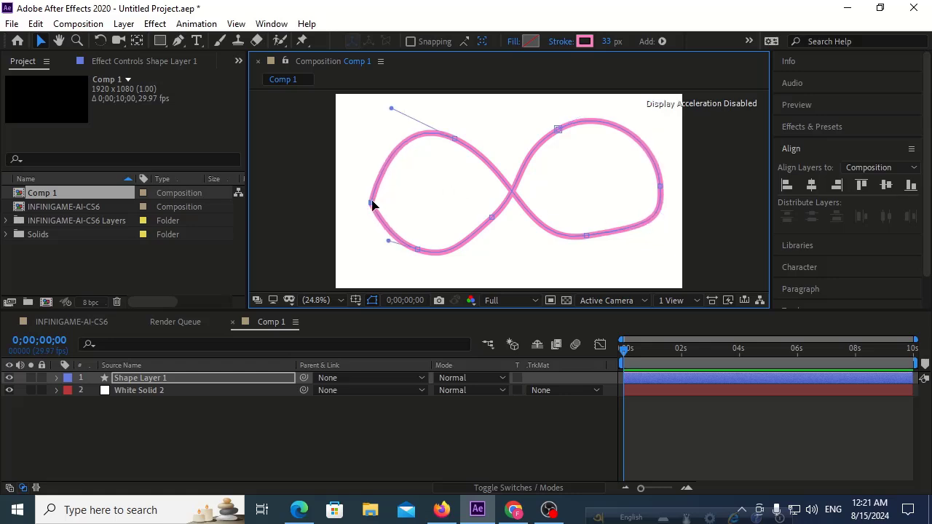
pyautogui.moveTo(372, 203); pyautogui.dragTo(377, 202)
pyautogui.moveTo(387, 242); pyautogui.dragTo(371, 247)
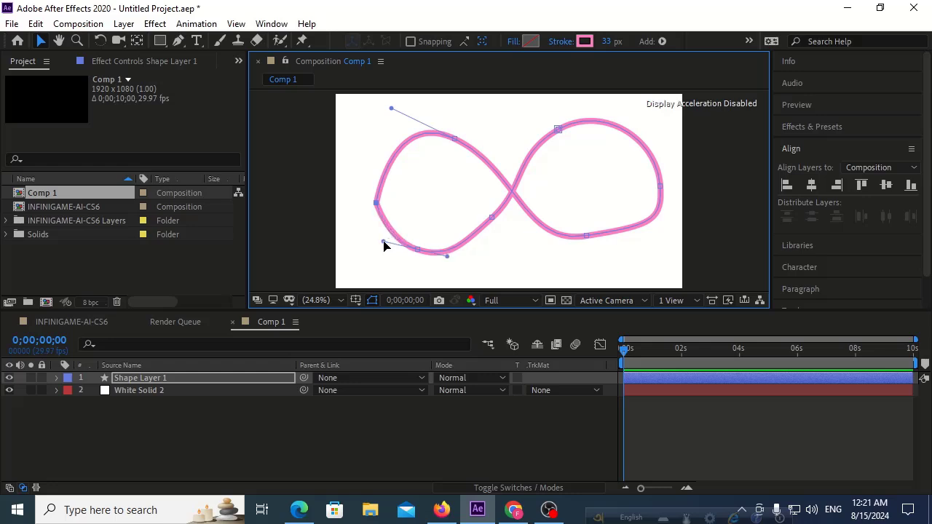
pyautogui.click(557, 129)
pyautogui.moveTo(603, 104); pyautogui.dragTo(620, 101)
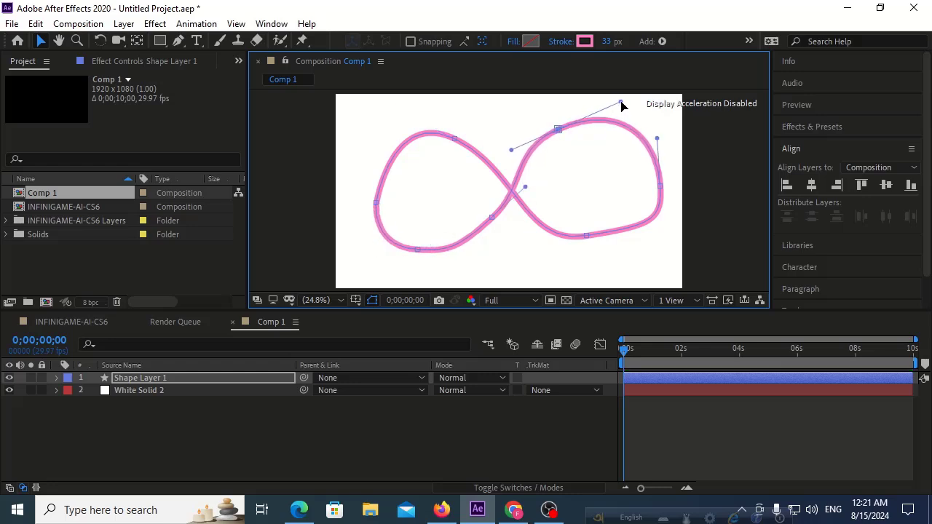
pyautogui.moveTo(586, 238); pyautogui.dragTo(587, 249)
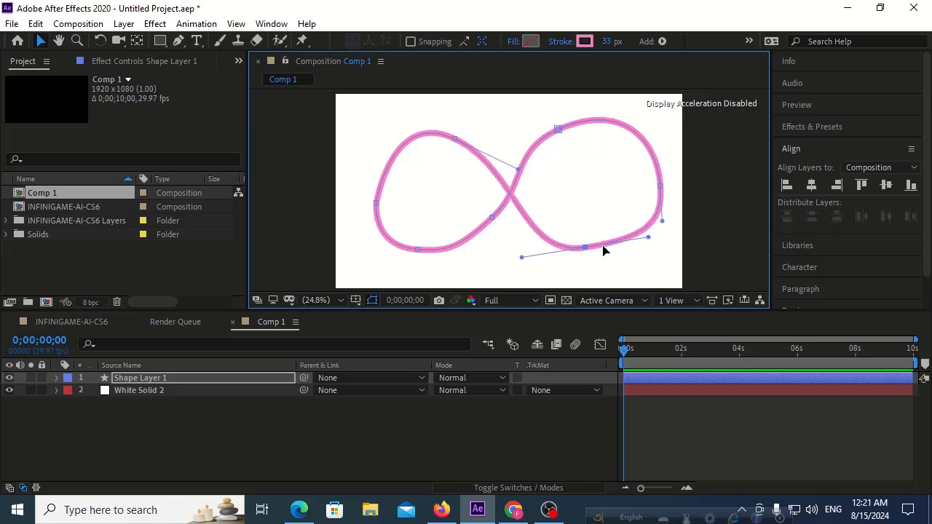
pyautogui.moveTo(647, 239); pyautogui.dragTo(644, 247)
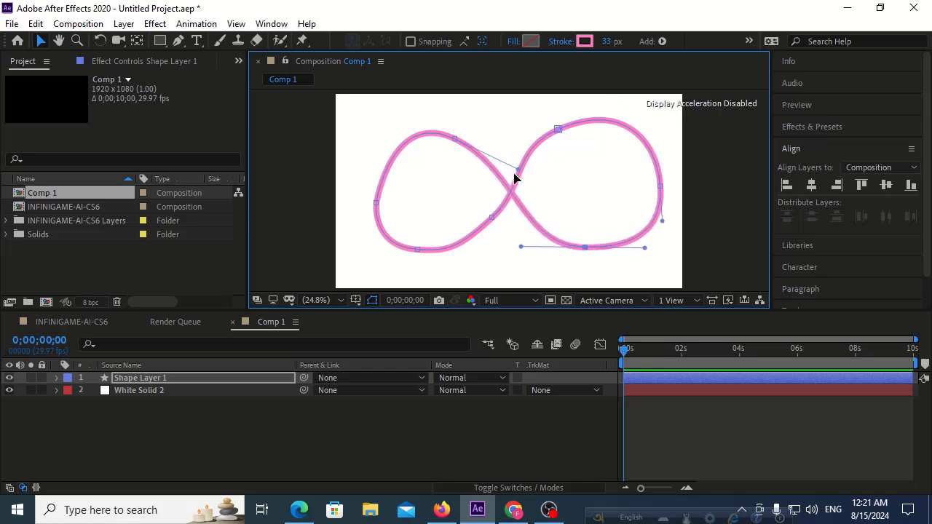
pyautogui.moveTo(518, 170); pyautogui.dragTo(515, 148)
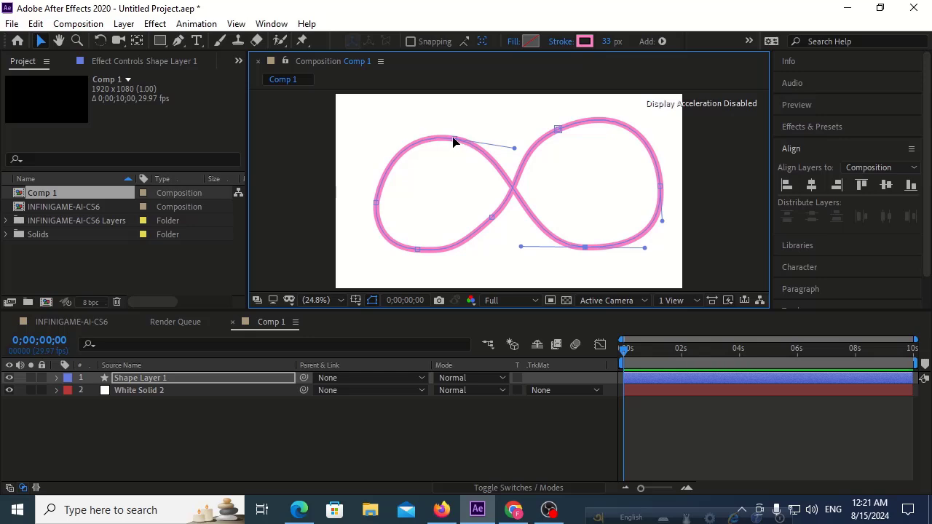
pyautogui.moveTo(454, 140); pyautogui.dragTo(429, 129)
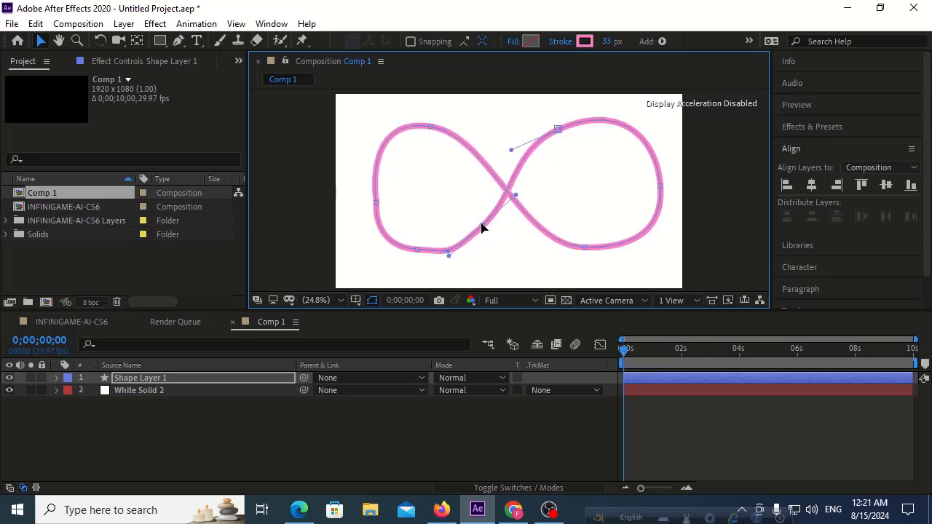
pyautogui.moveTo(490, 217); pyautogui.dragTo(488, 223)
pyautogui.moveTo(375, 203); pyautogui.dragTo(361, 204)
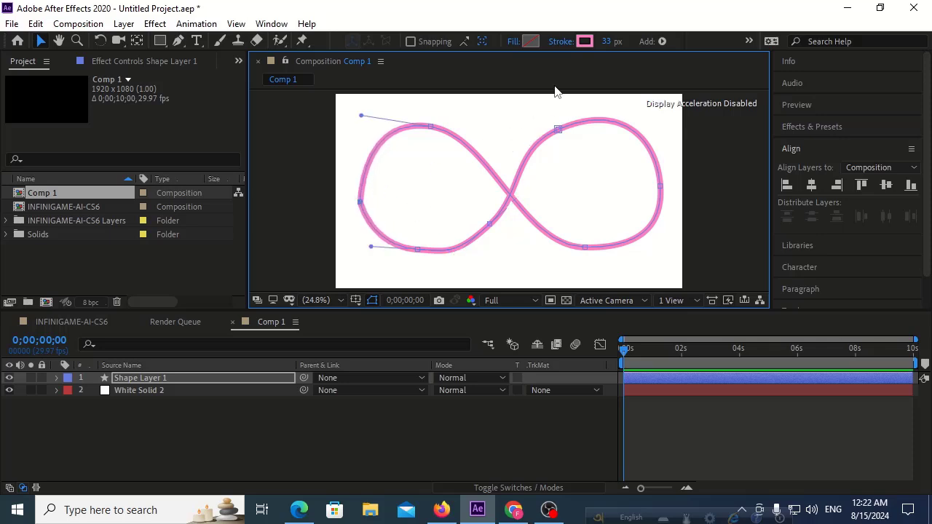
pyautogui.moveTo(606, 42); pyautogui.dragTo(645, 28)
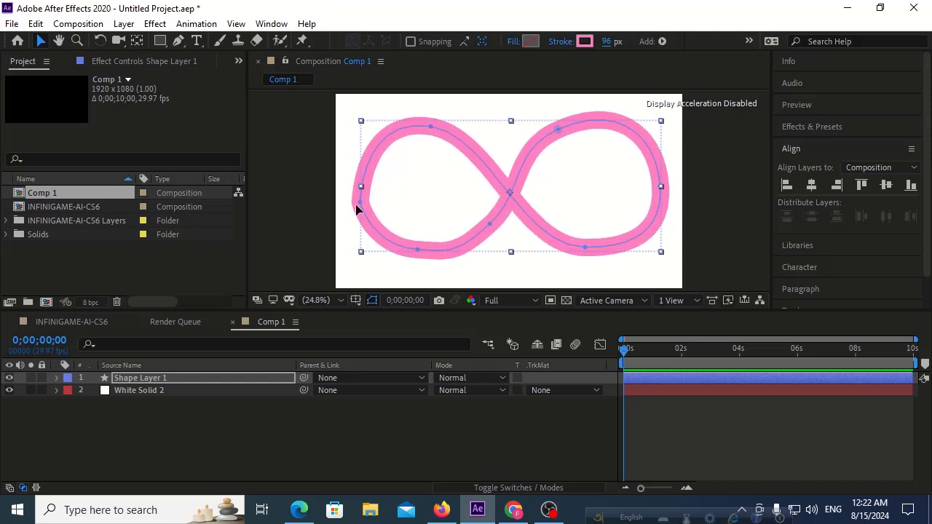
# Make the left vertex smooth and add a vertex to refine the centre crossing
pyautogui.click(177, 40)
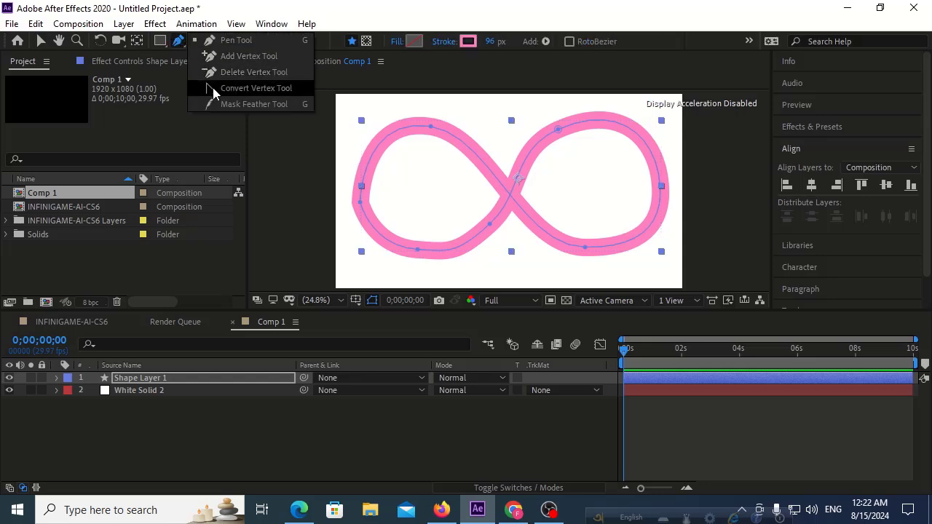
pyautogui.click(251, 88)
pyautogui.moveTo(361, 206)
pyautogui.mouseDown()
pyautogui.moveTo(357, 175)
pyautogui.moveTo(360, 187)
pyautogui.mouseUp()
pyautogui.click(489, 224)
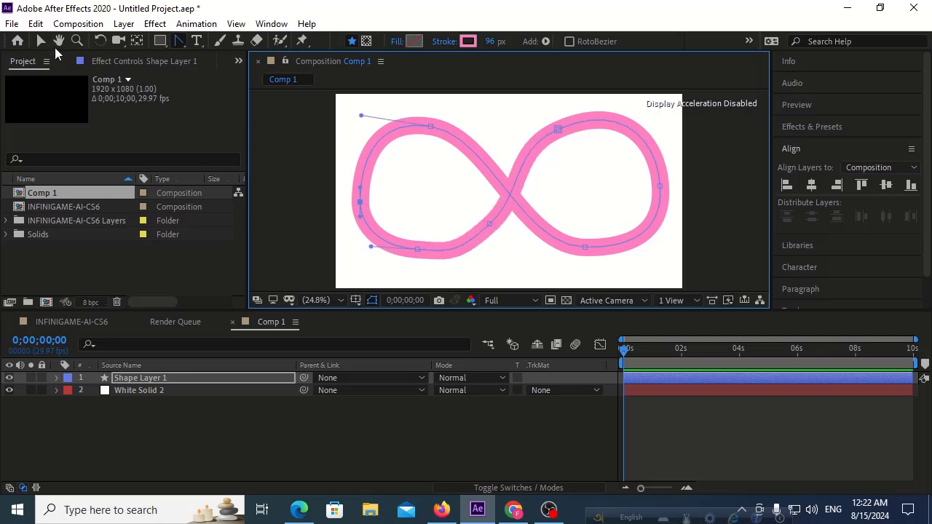
pyautogui.click(41, 41)
pyautogui.moveTo(489, 225); pyautogui.dragTo(495, 216)
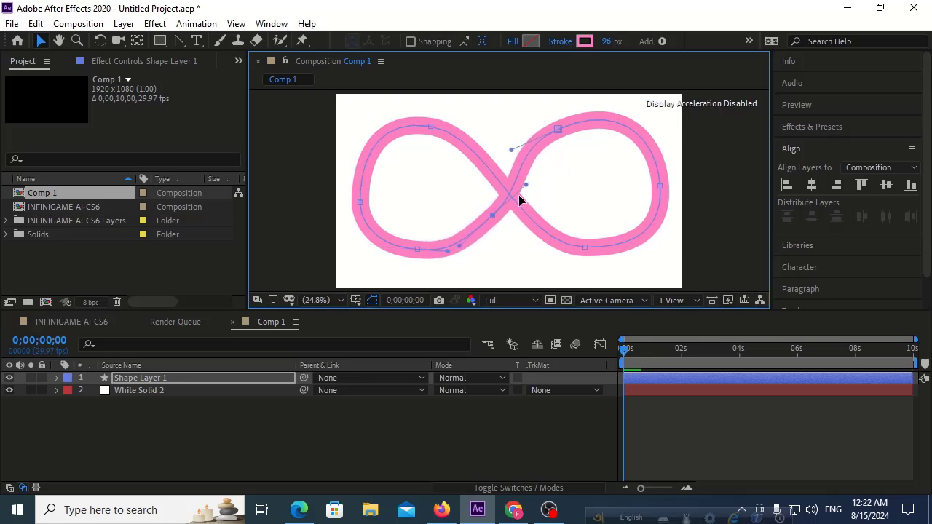
# Even out the right loop's upper and right curves, then go to INFINIGAME-AI-CS6
pyautogui.moveTo(558, 129); pyautogui.dragTo(567, 131)
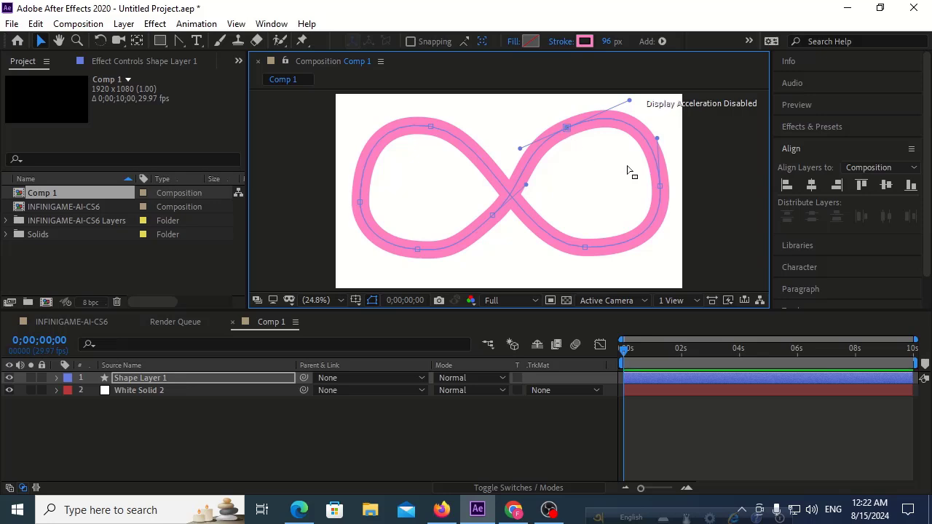
pyautogui.moveTo(659, 184); pyautogui.dragTo(660, 191)
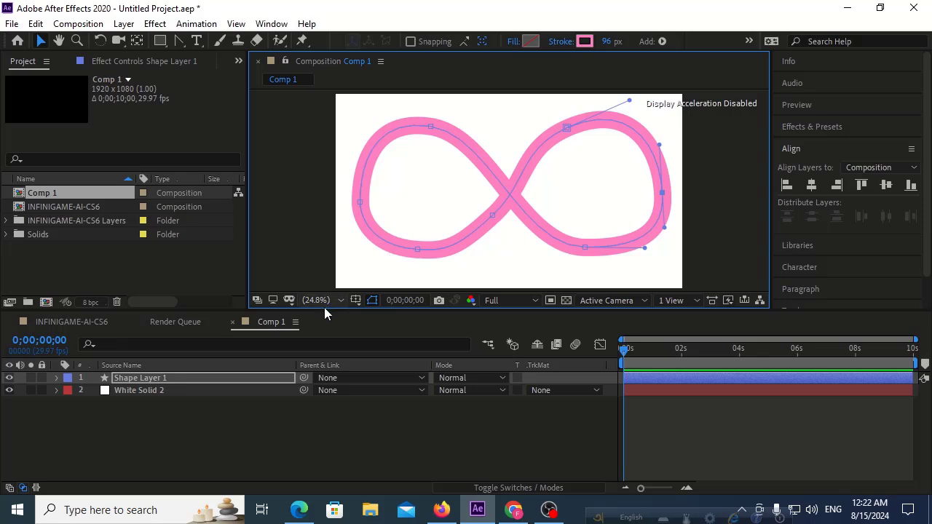
pyautogui.click(179, 408)
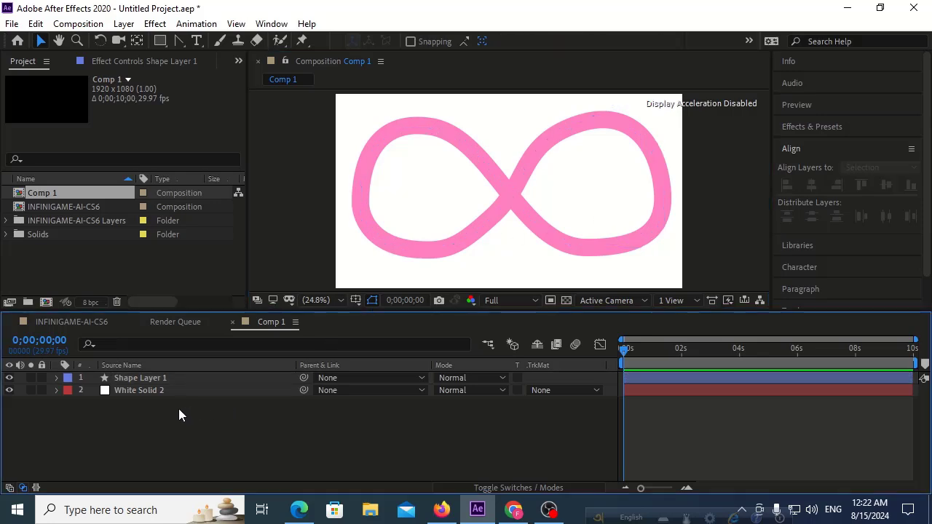
pyautogui.click(173, 376)
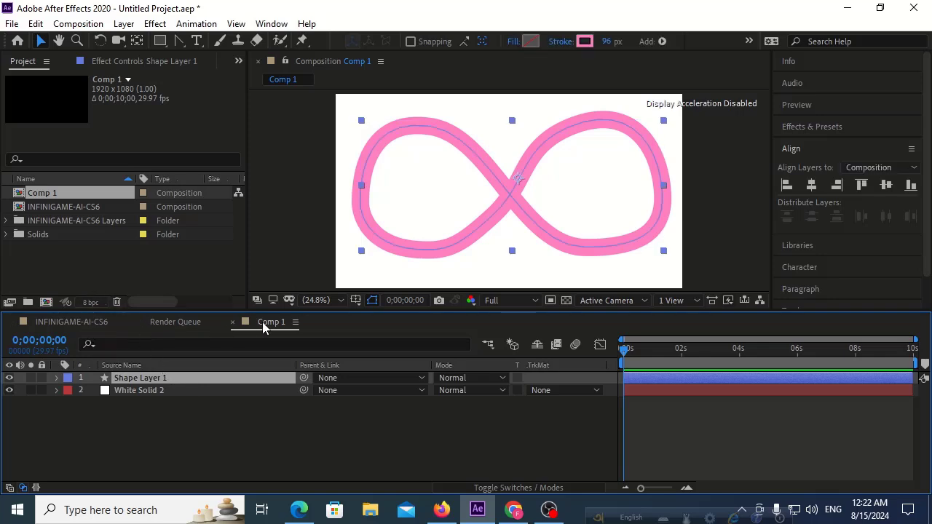
pyautogui.click(70, 325)
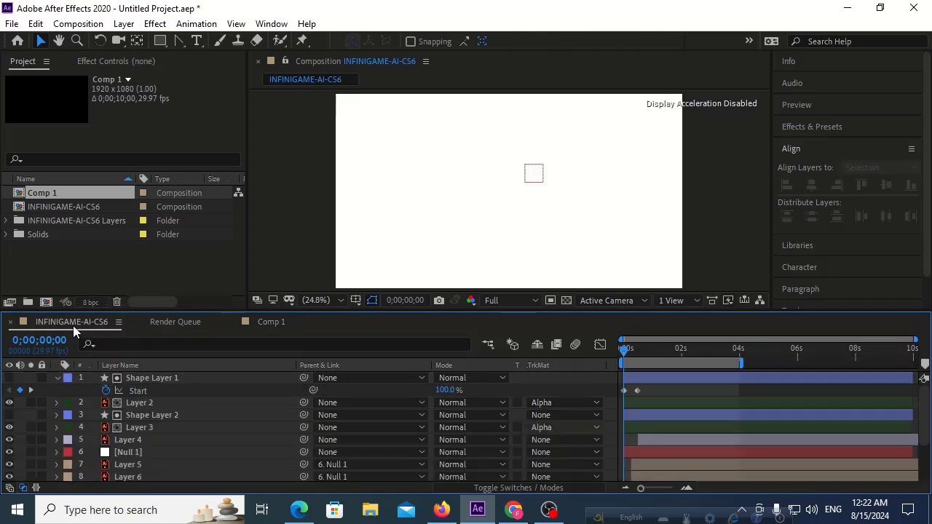
# Eyedrop the logo outline's dark purple as the Character fill colour, then return to Comp 1
pyautogui.click(659, 350)
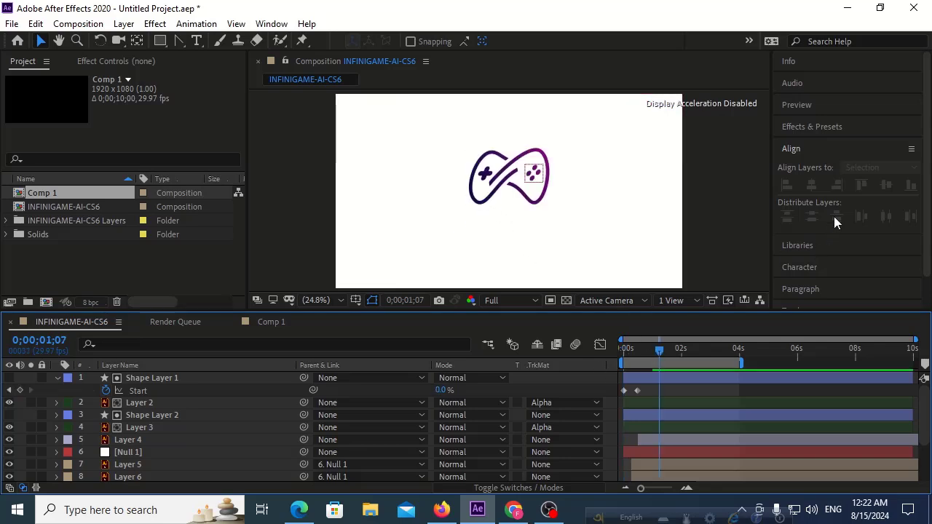
pyautogui.click(804, 150)
pyautogui.click(802, 193)
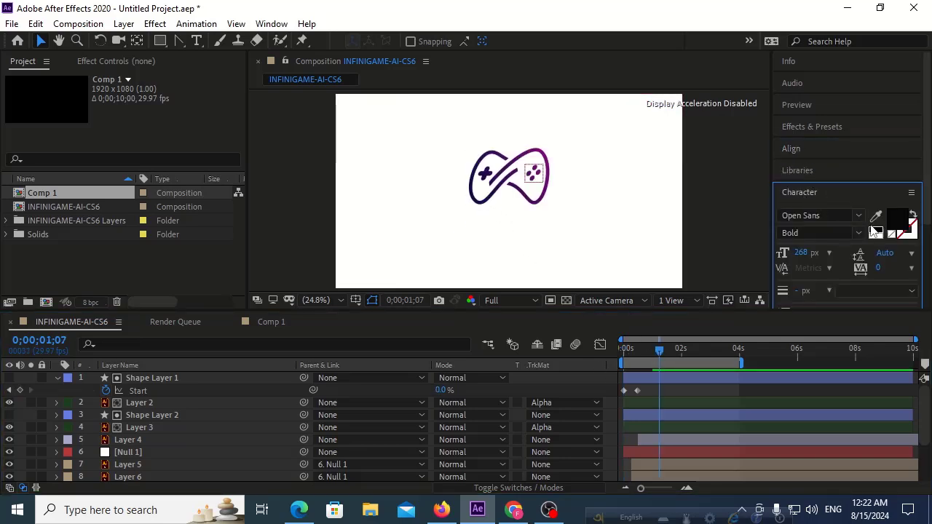
pyautogui.click(876, 222)
pyautogui.click(488, 195)
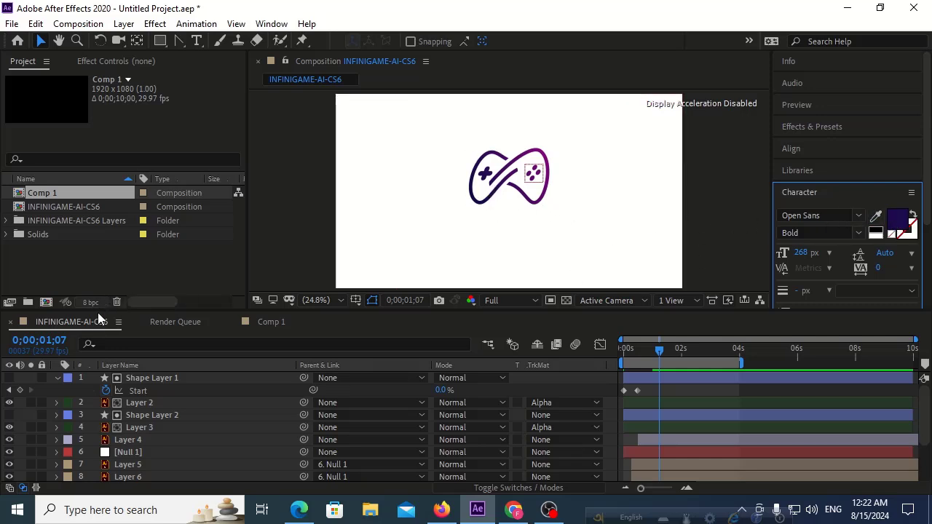
pyautogui.click(262, 322)
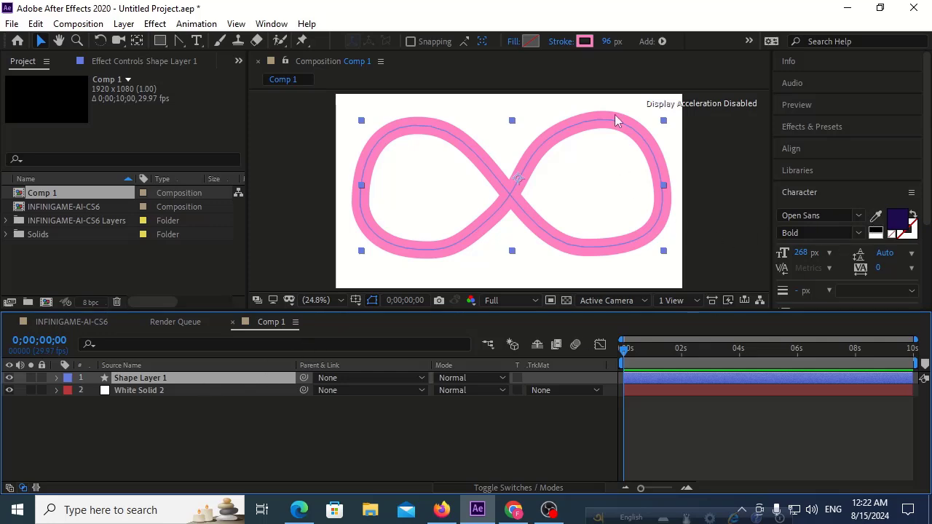
# Save the Character fill's dark purple as a custom colour
pyautogui.click(583, 41)
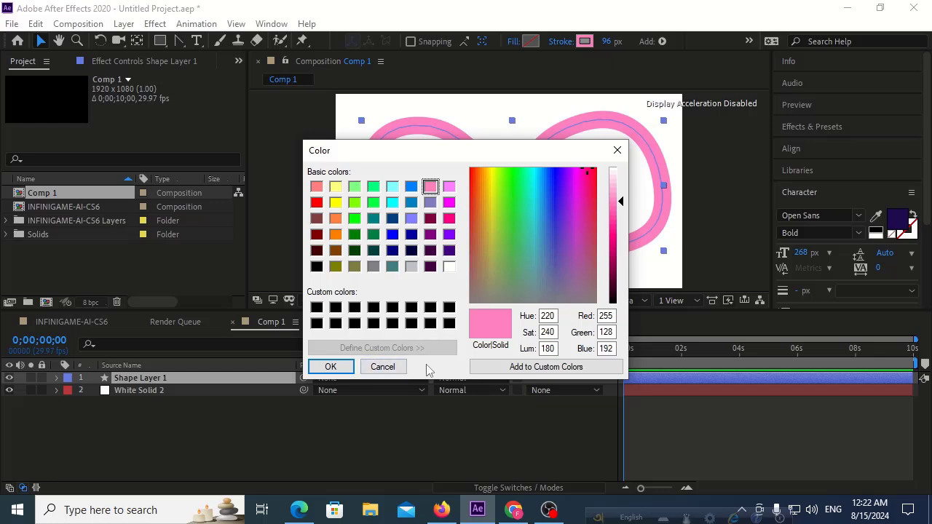
pyautogui.click(396, 366)
pyautogui.click(895, 218)
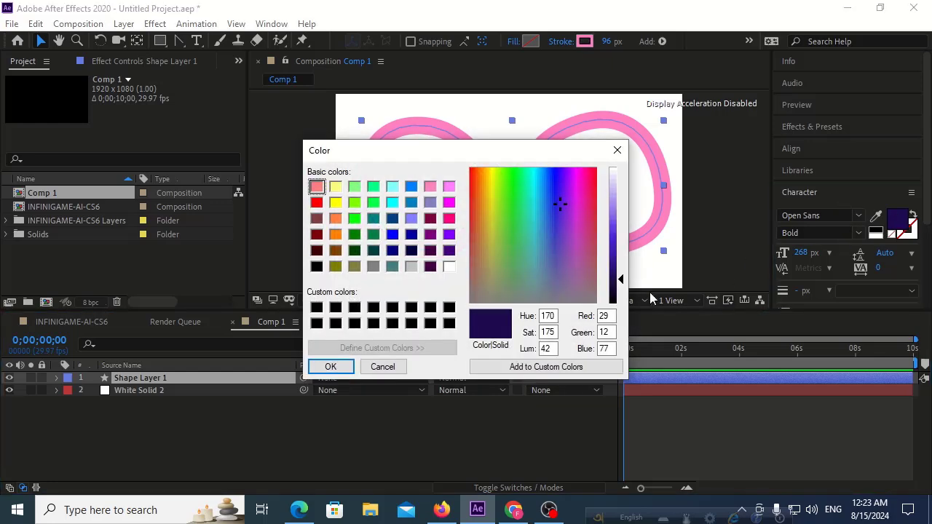
pyautogui.click(504, 367)
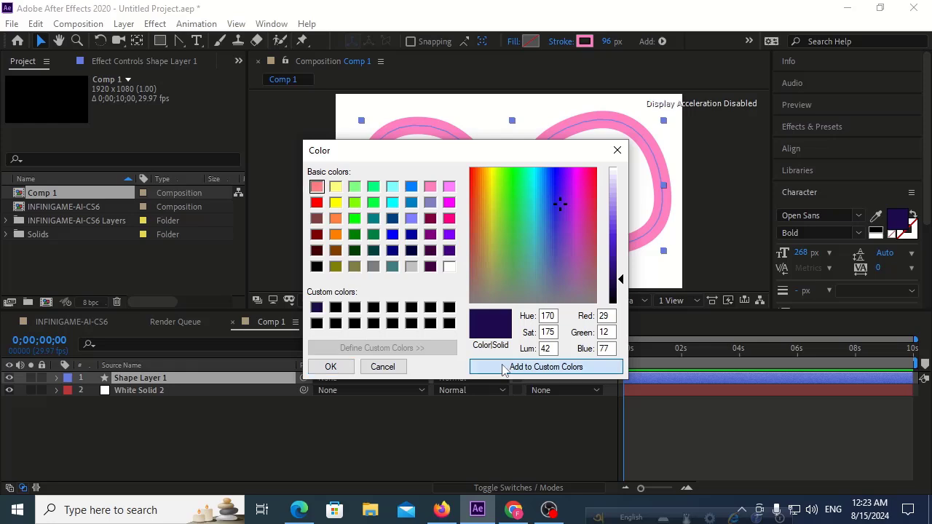
pyautogui.click(335, 367)
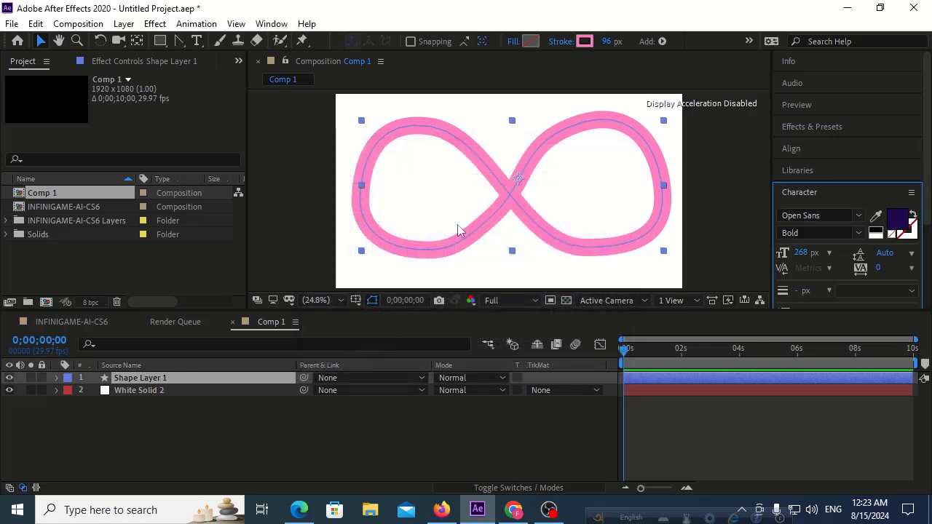
# Recolour the infinity stroke from pink to the saved dark purple
pyautogui.click(586, 42)
pyautogui.click(316, 307)
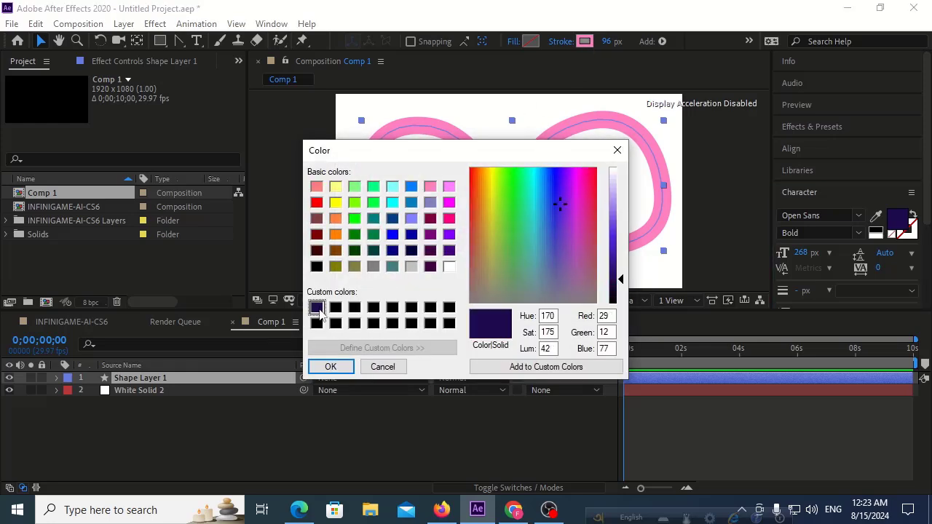
pyautogui.click(326, 367)
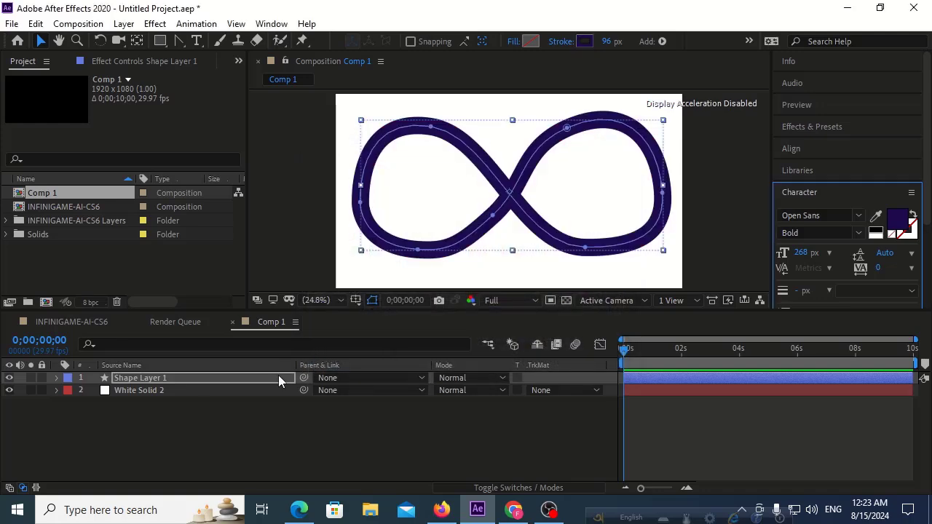
pyautogui.click(234, 421)
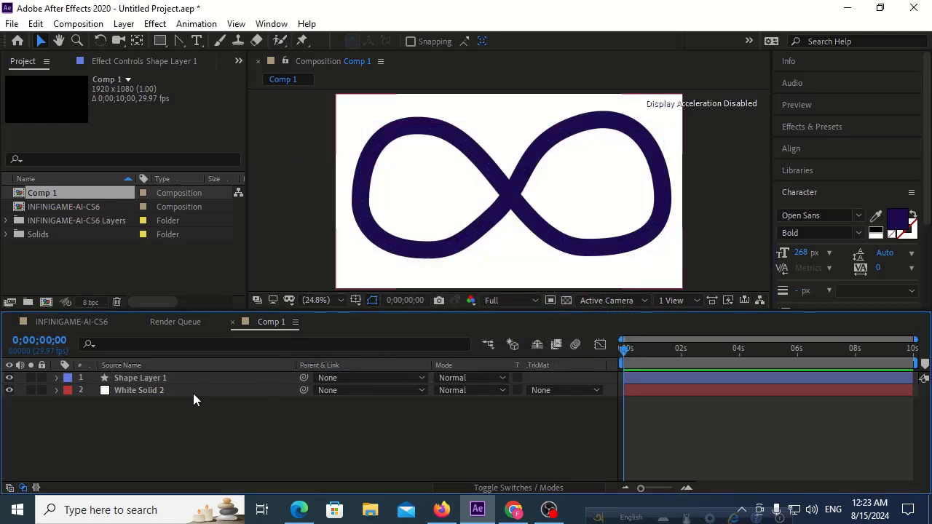
pyautogui.click(163, 377)
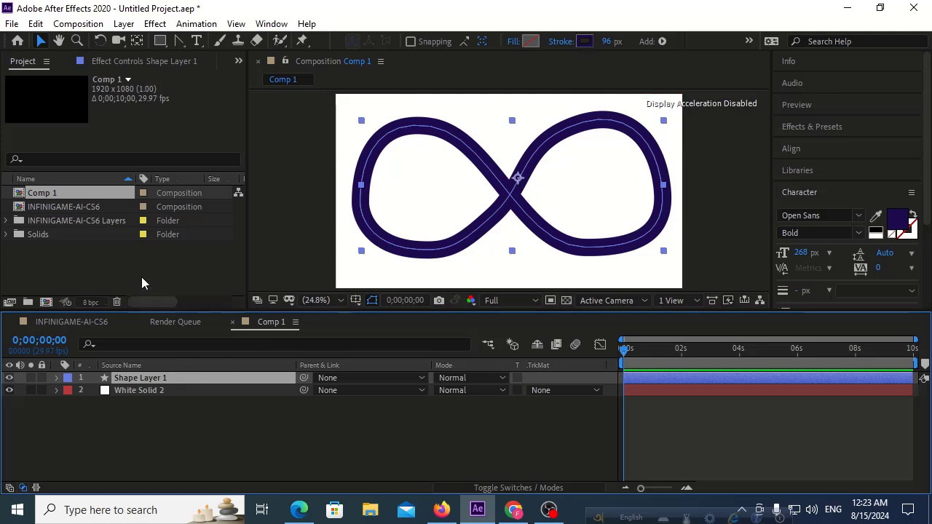
# In INFINIGAME-AI-CS6, eyedrop the gamepad outline's purple as the text stroke colour
pyautogui.click(81, 323)
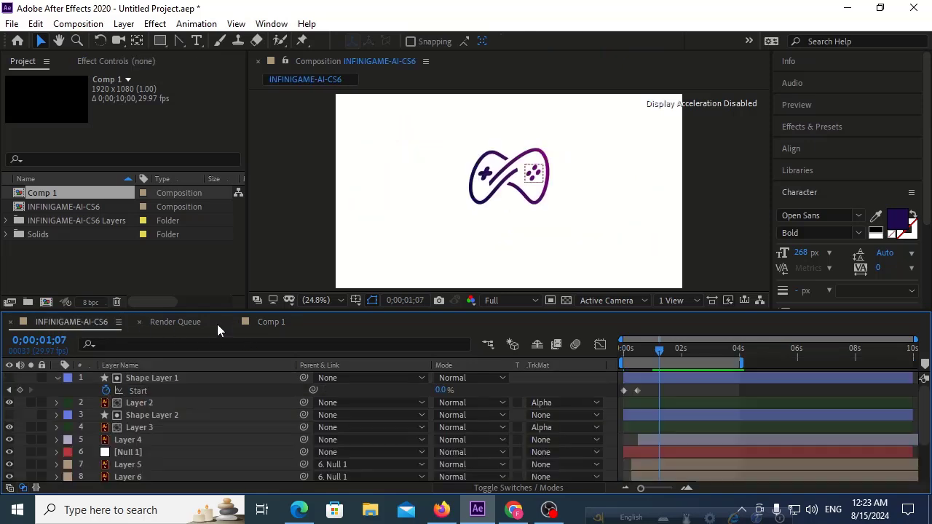
pyautogui.click(128, 388)
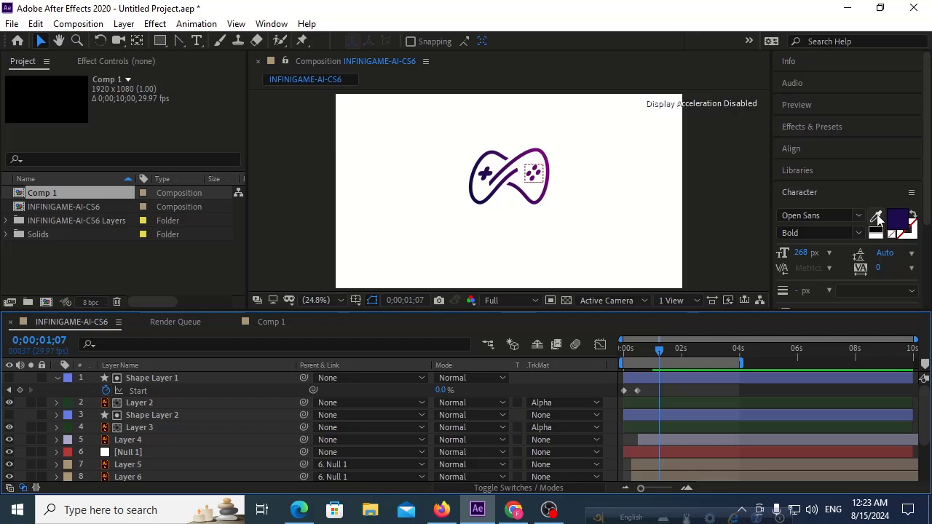
pyautogui.click(906, 232)
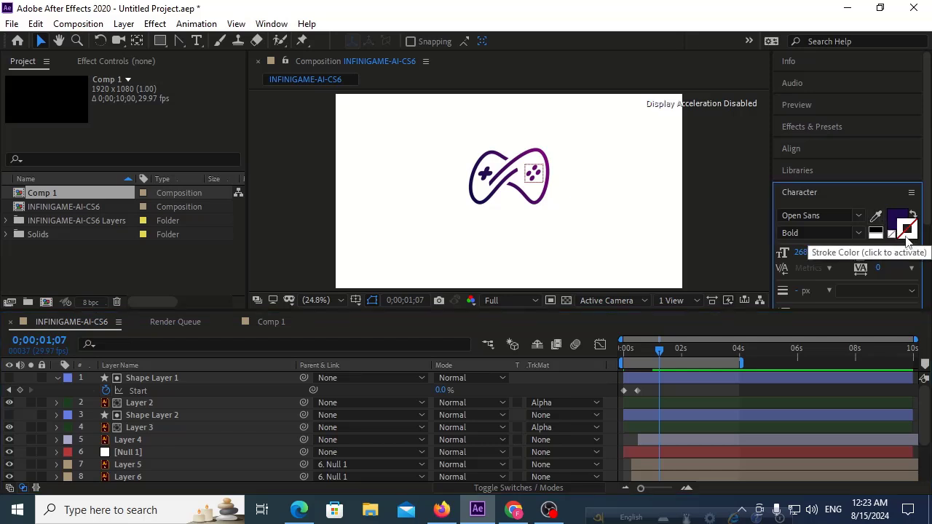
pyautogui.click(875, 217)
pyautogui.click(538, 154)
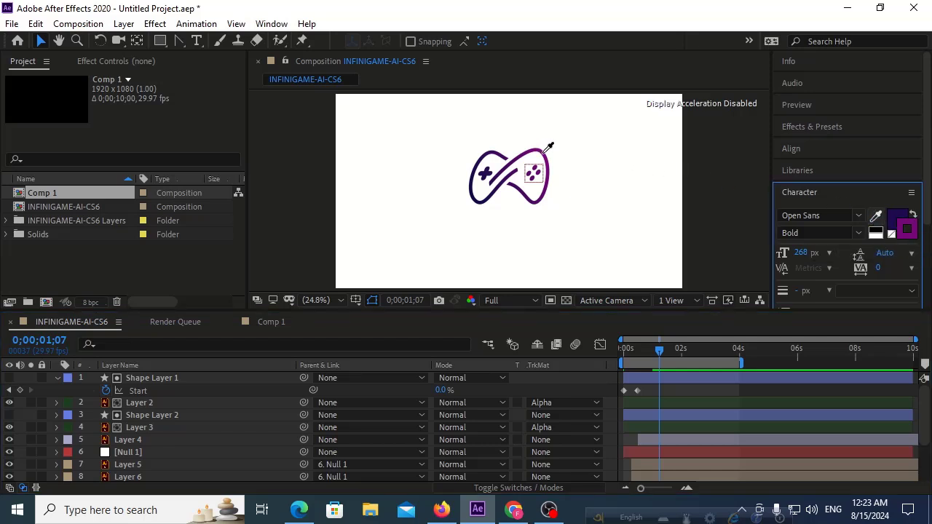
# Store the purple RGB 124/7/121 as a custom colour and return to Comp 1
pyautogui.click(906, 234)
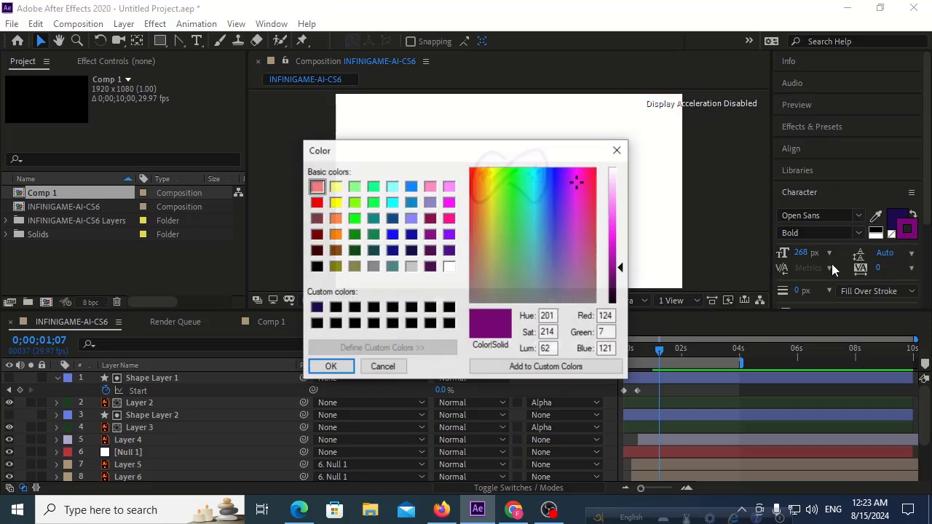
pyautogui.click(501, 368)
pyautogui.click(328, 367)
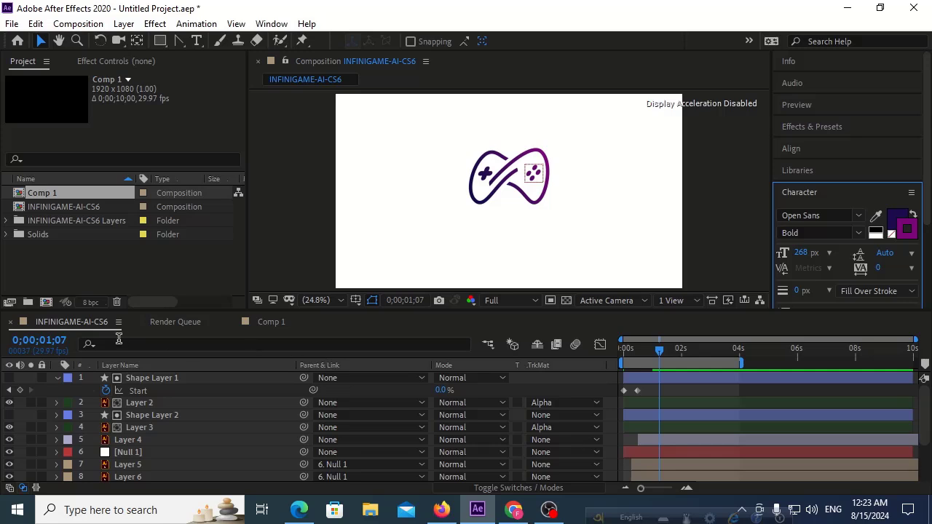
pyautogui.click(262, 321)
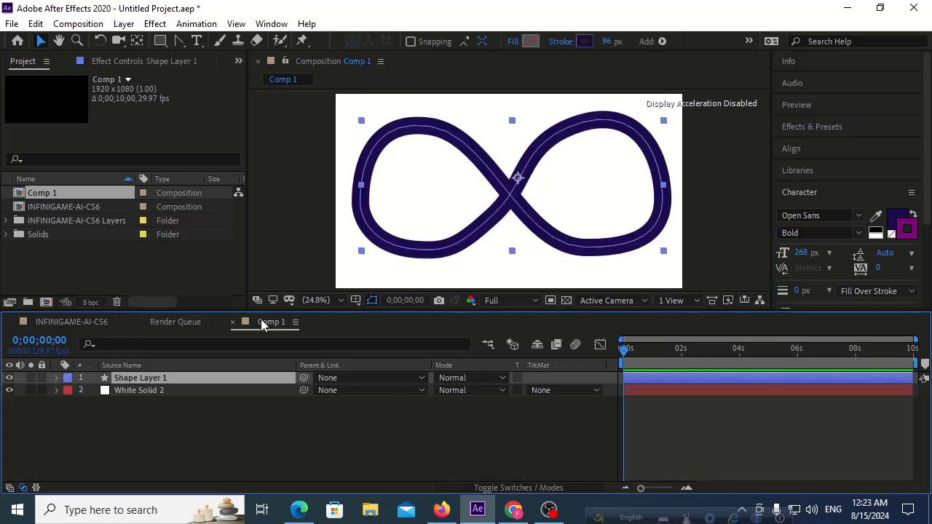
# Change the infinity stroke type to Linear Gradient
pyautogui.click(564, 41)
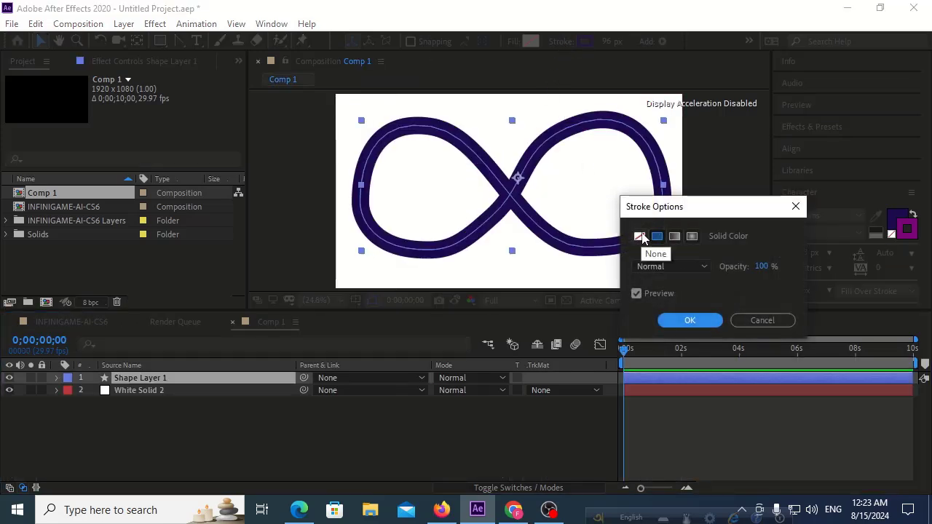
pyautogui.click(674, 236)
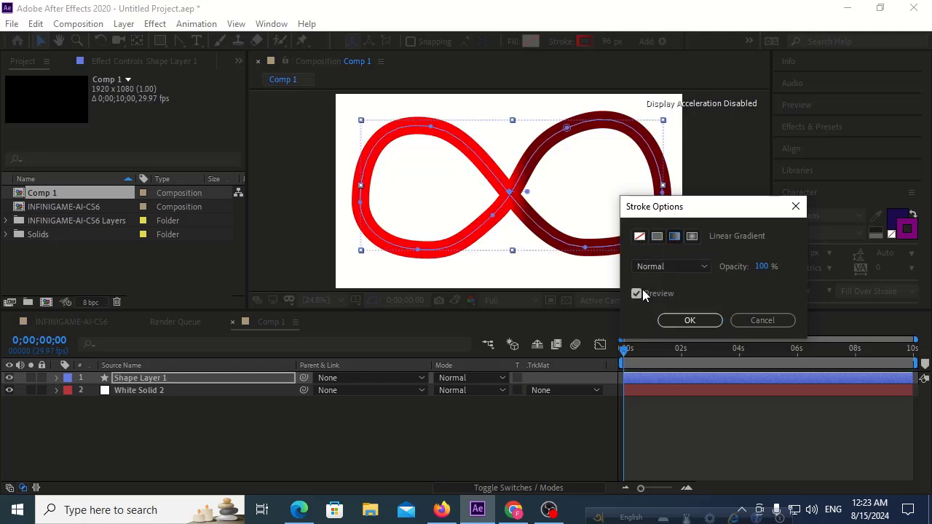
pyautogui.click(688, 321)
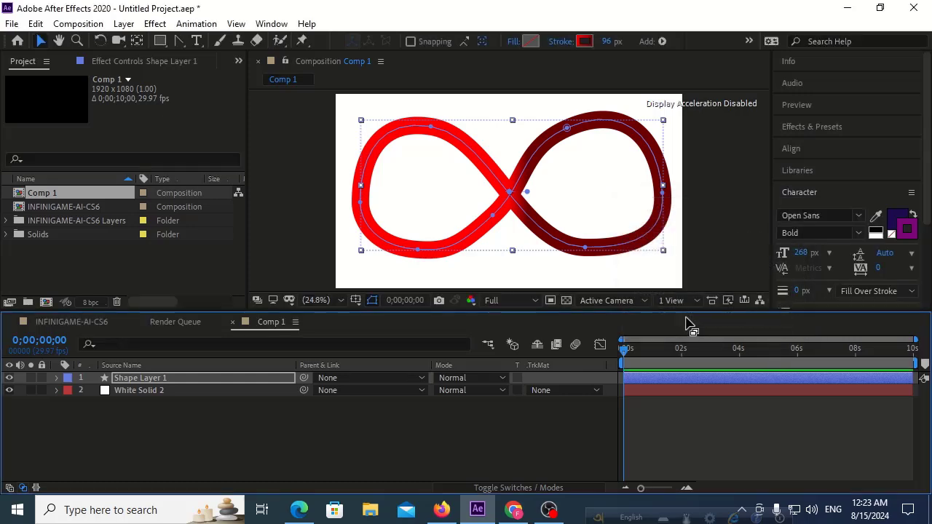
# Set the gradient's right stop to purple 7C0779 and left stop to indigo 1D0C4D
pyautogui.click(580, 41)
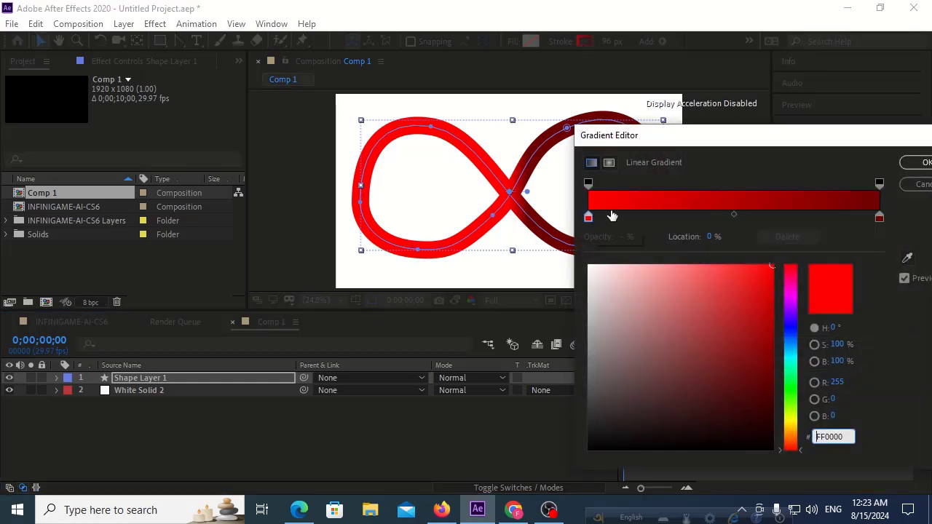
pyautogui.moveTo(738, 138); pyautogui.dragTo(320, 142)
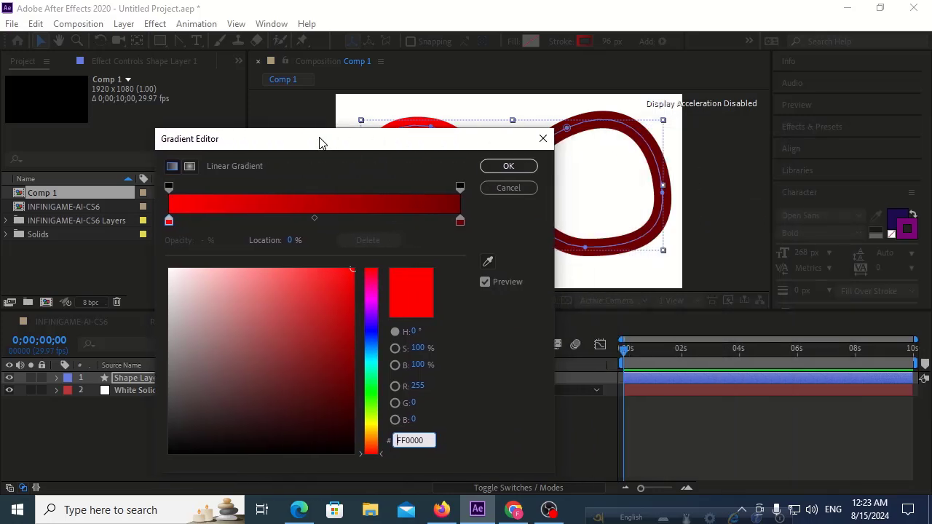
pyautogui.click(459, 222)
pyautogui.click(488, 262)
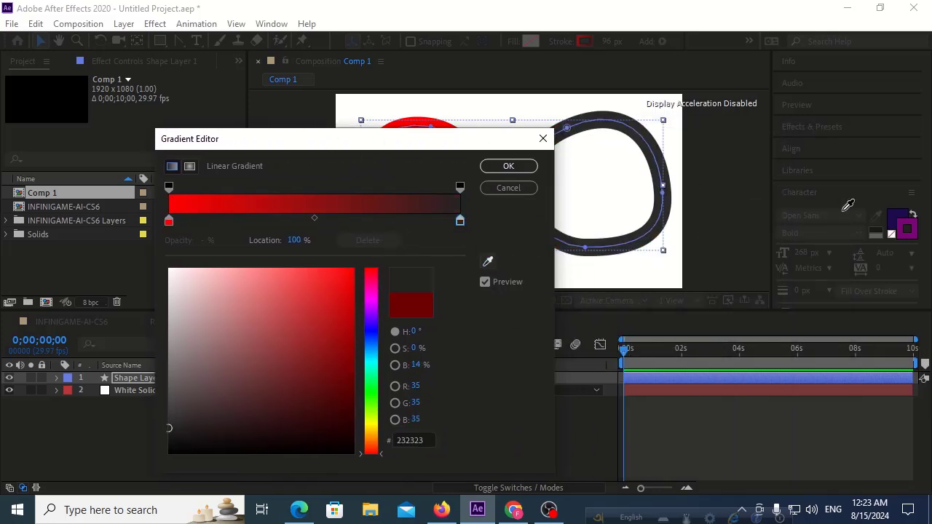
pyautogui.click(907, 227)
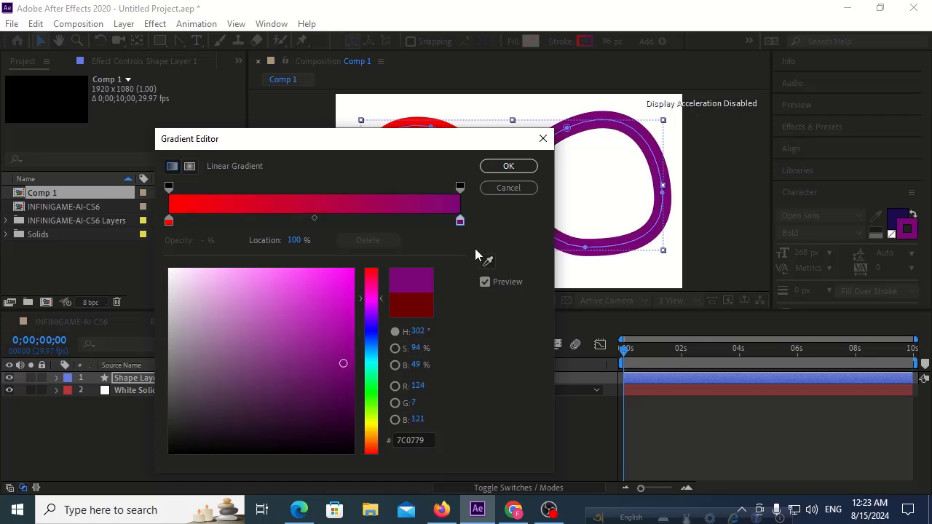
pyautogui.click(170, 221)
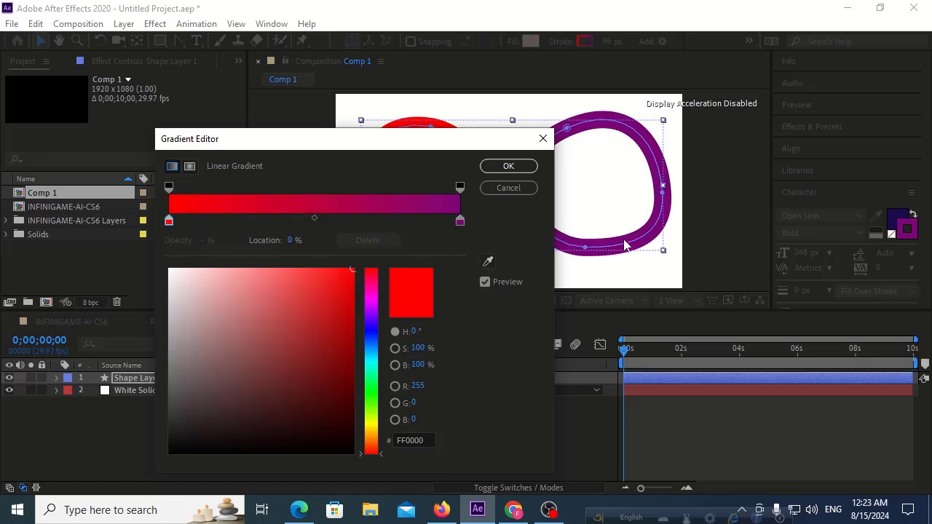
pyautogui.click(488, 261)
pyautogui.click(897, 218)
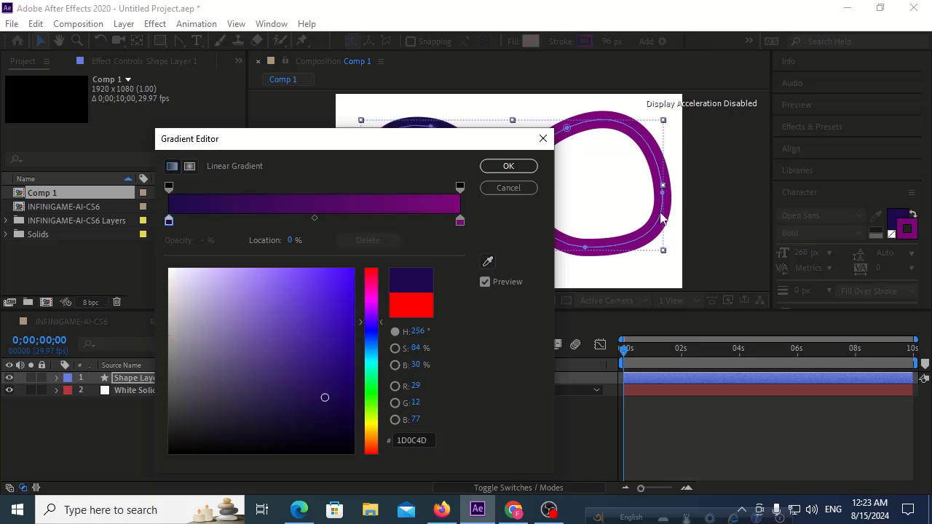
pyautogui.click(508, 167)
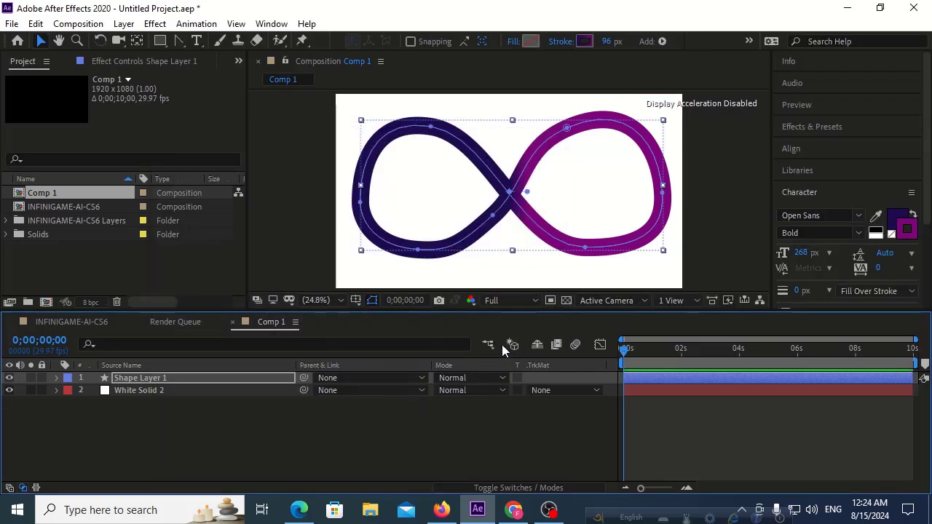
# Drag the gradient end point further toward the upper right, then select and expand Shape Layer 1
pyautogui.moveTo(528, 191); pyautogui.dragTo(580, 157)
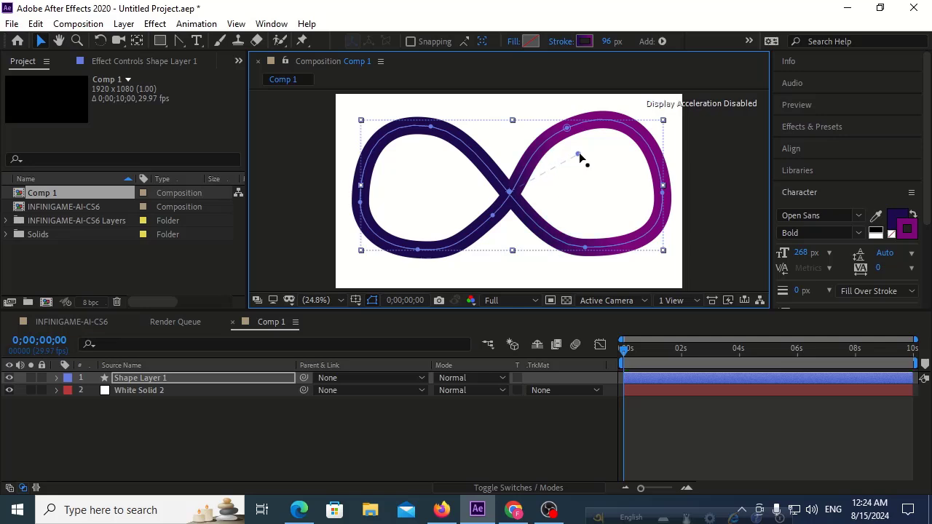
pyautogui.click(304, 431)
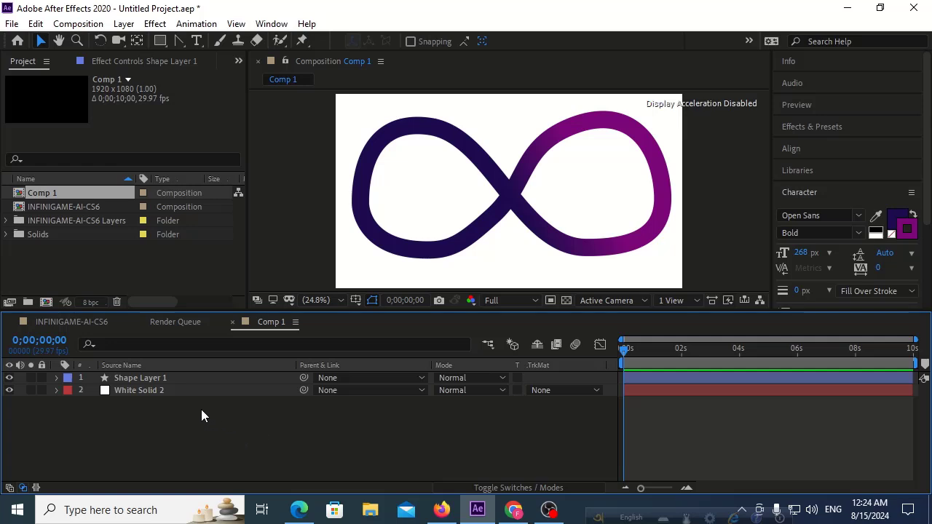
pyautogui.click(113, 377)
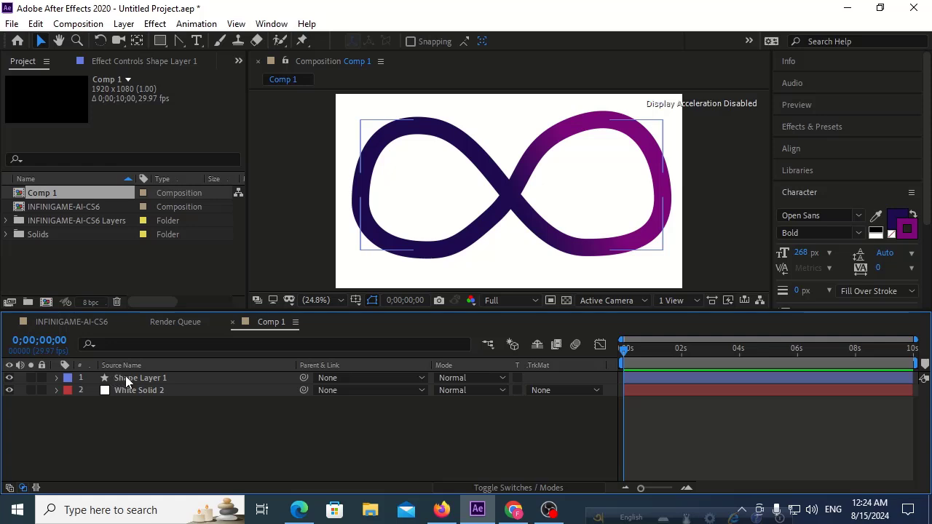
pyautogui.click(56, 378)
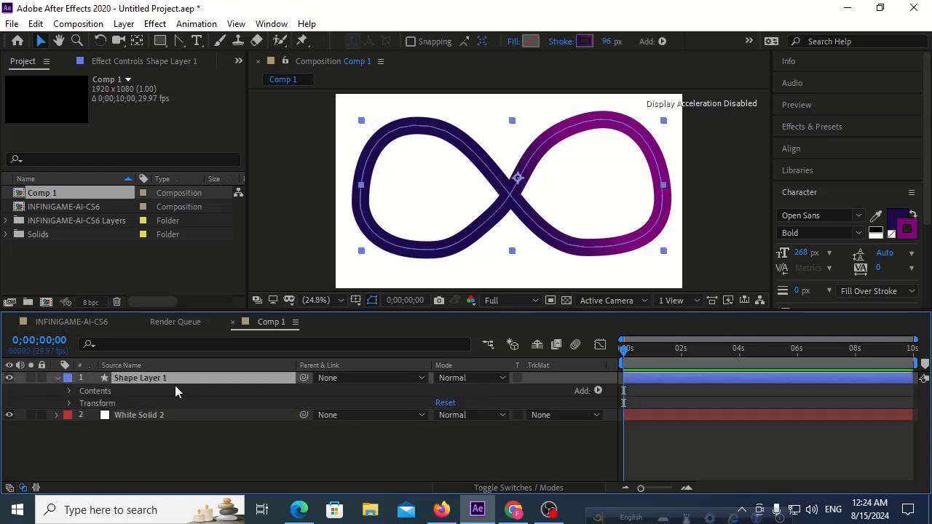
# Set the infinity stroke width to 126 px and scale Shape Layer 1 to 56%
pyautogui.moveTo(605, 43); pyautogui.dragTo(677, 38)
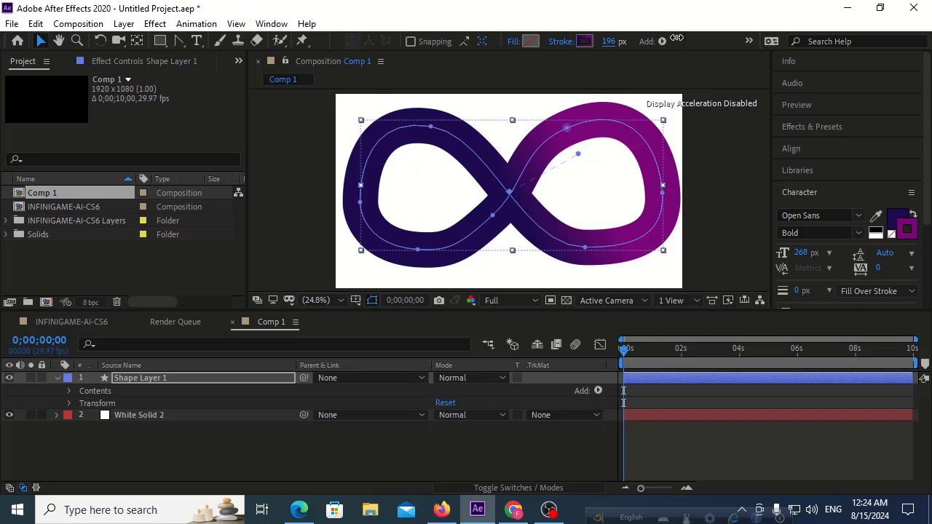
pyautogui.moveTo(676, 38)
pyautogui.mouseDown()
pyautogui.moveTo(630, 58)
pyautogui.moveTo(642, 53)
pyautogui.mouseUp()
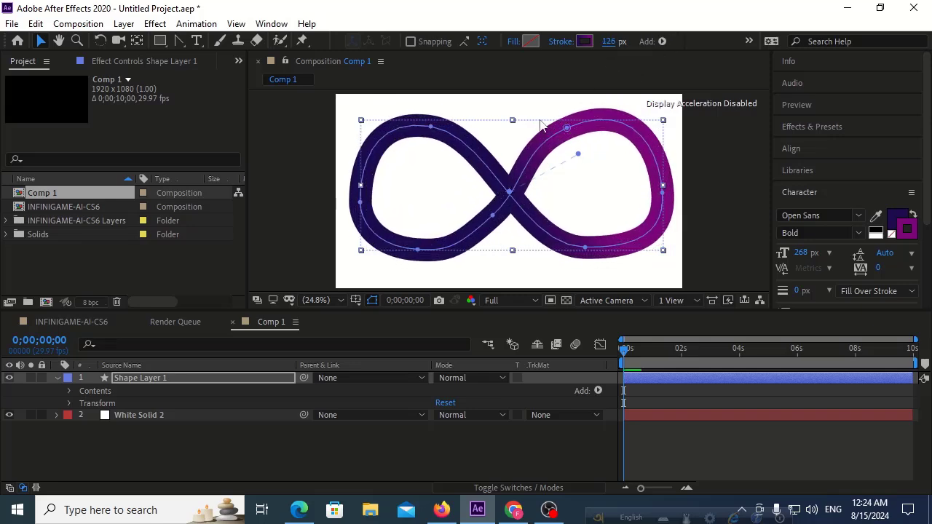
pyautogui.click(151, 380)
pyautogui.click(156, 456)
pyautogui.click(172, 376)
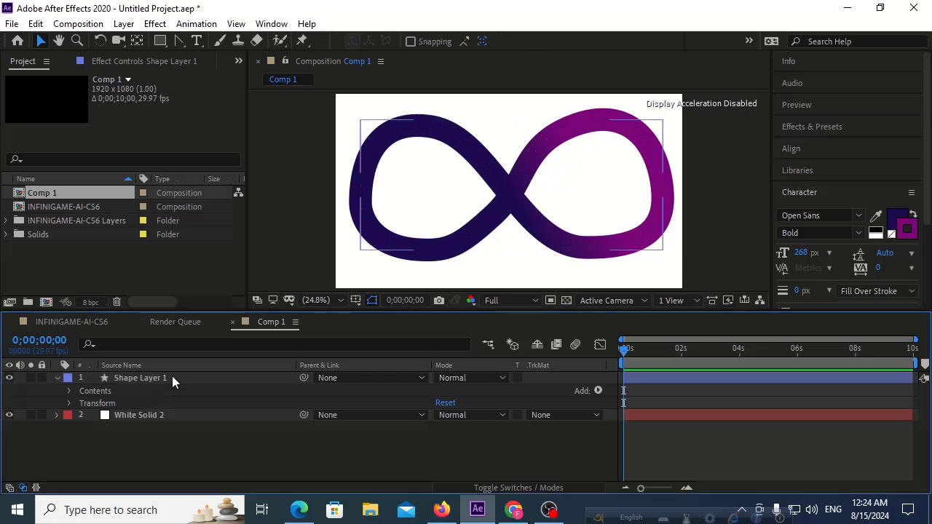
pyautogui.press('s')
pyautogui.moveTo(460, 390); pyautogui.dragTo(436, 393)
pyautogui.press('Return')
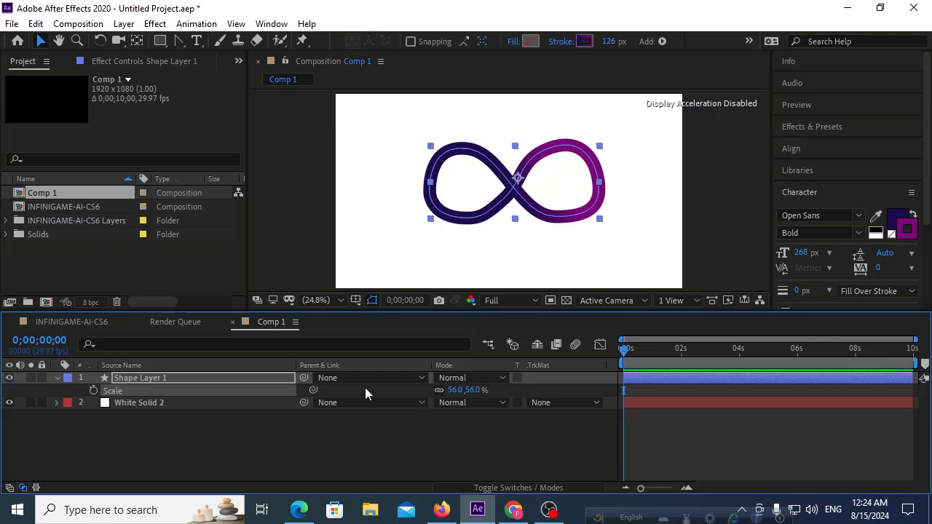
pyautogui.press('Return')
# Centre the infinity shape horizontally and vertically in the composition
pyautogui.click(810, 151)
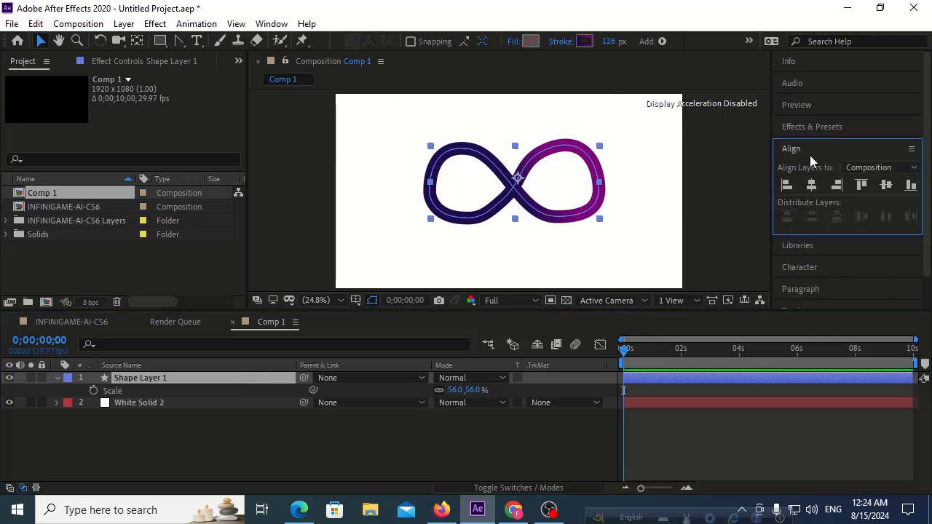
pyautogui.click(812, 185)
pyautogui.click(886, 185)
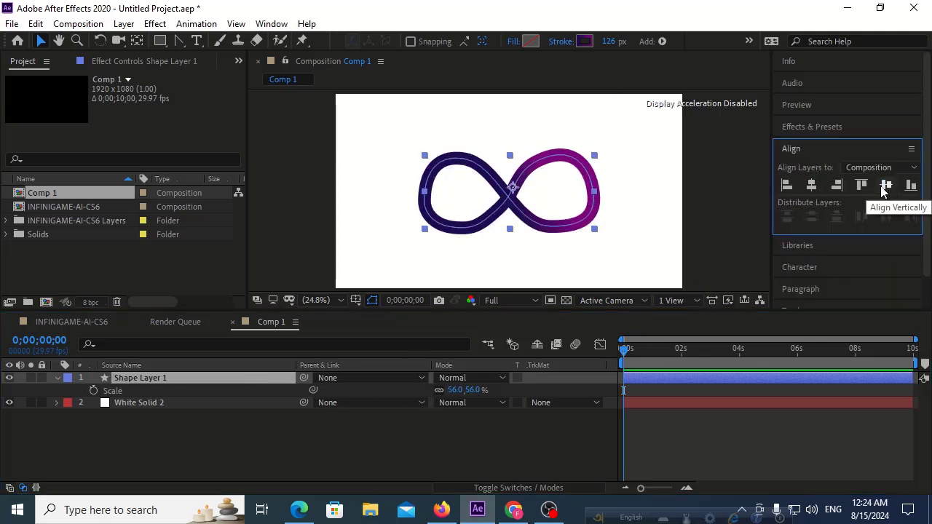
pyautogui.click(332, 429)
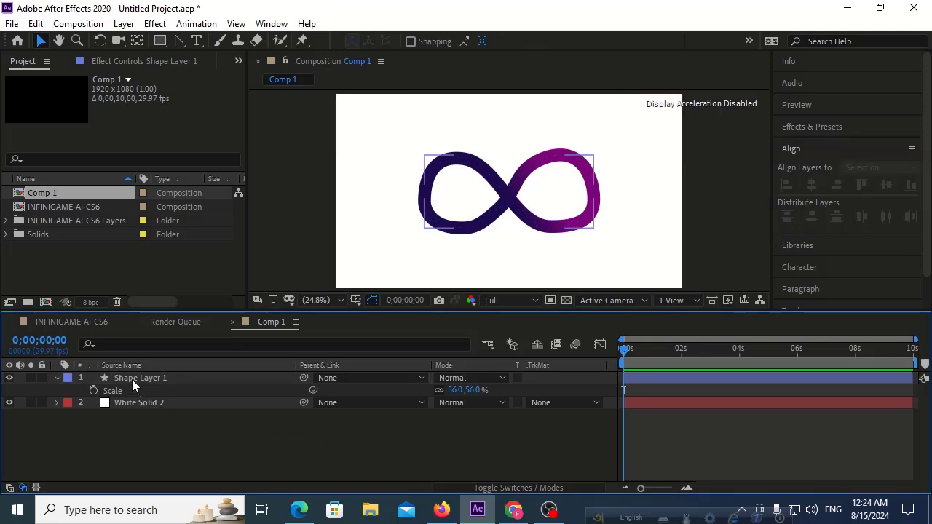
pyautogui.click(108, 378)
pyautogui.click(58, 378)
pyautogui.click(57, 378)
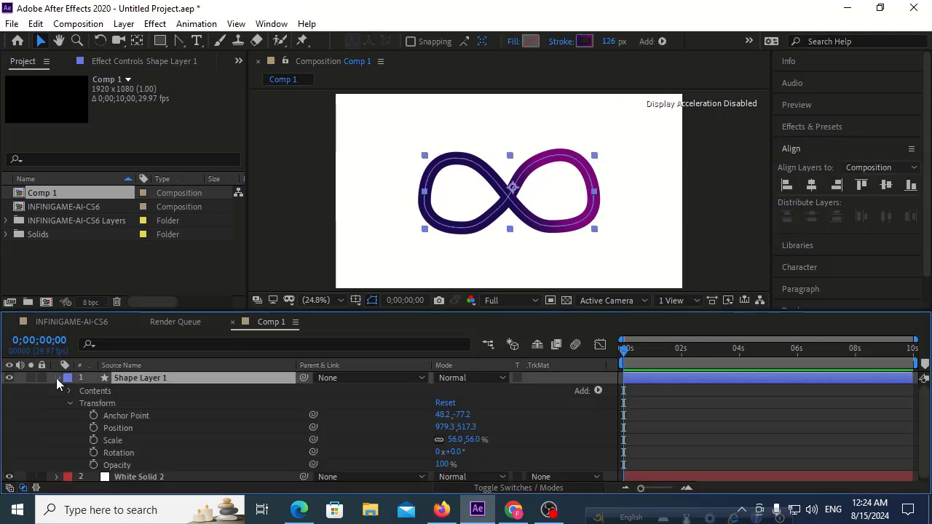
pyautogui.click(69, 406)
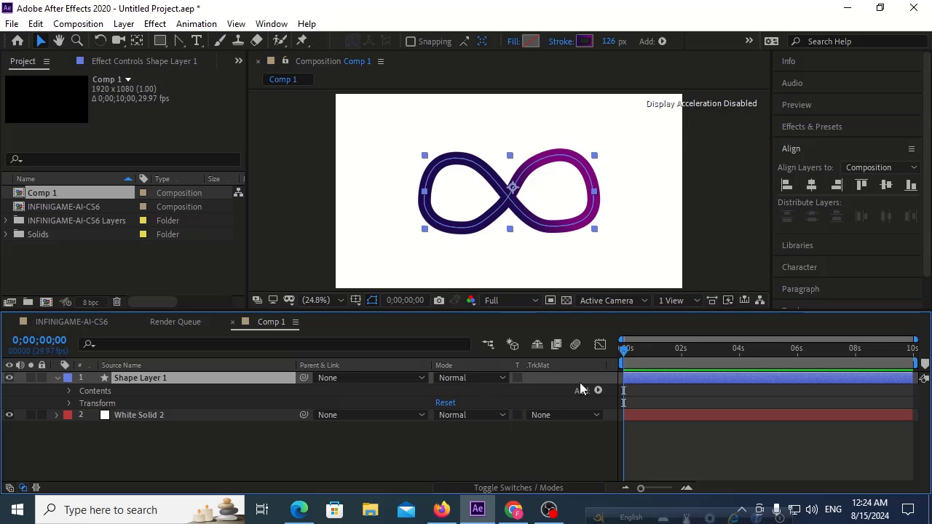
pyautogui.click(598, 391)
# Add Trim Paths to Shape Layer 1 and keyframe its Start value at frame 0
pyautogui.click(648, 311)
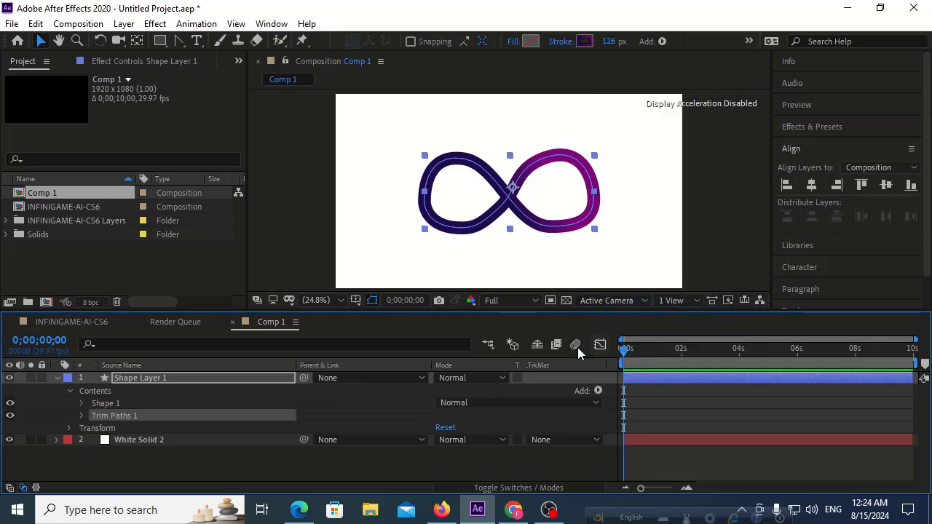
pyautogui.click(81, 416)
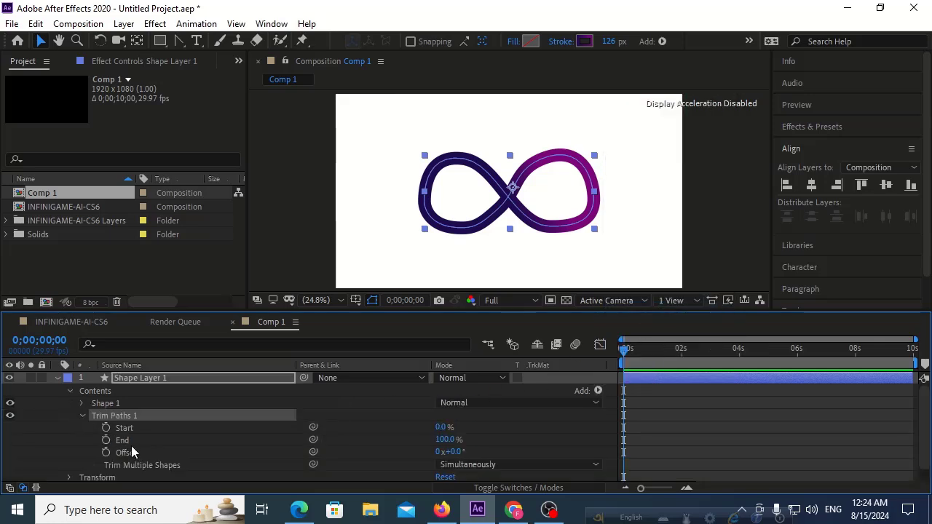
pyautogui.click(105, 427)
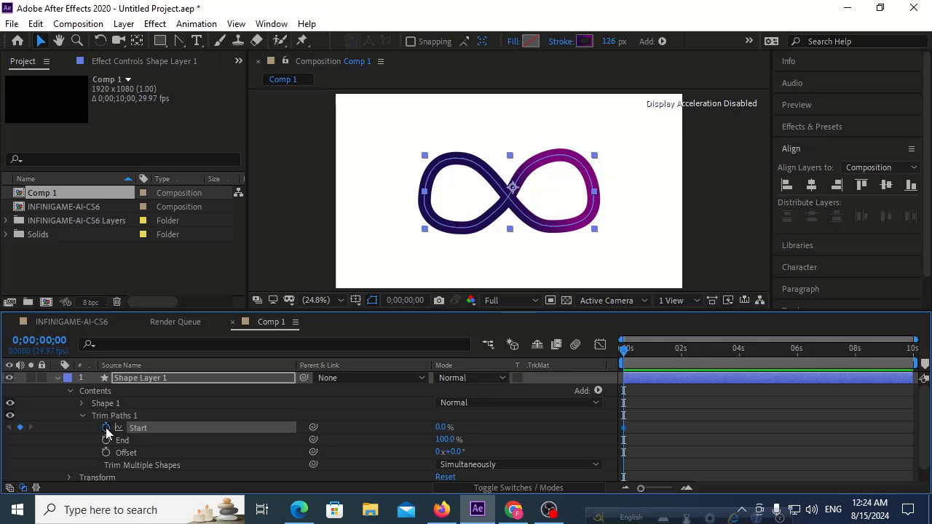
pyautogui.click(644, 358)
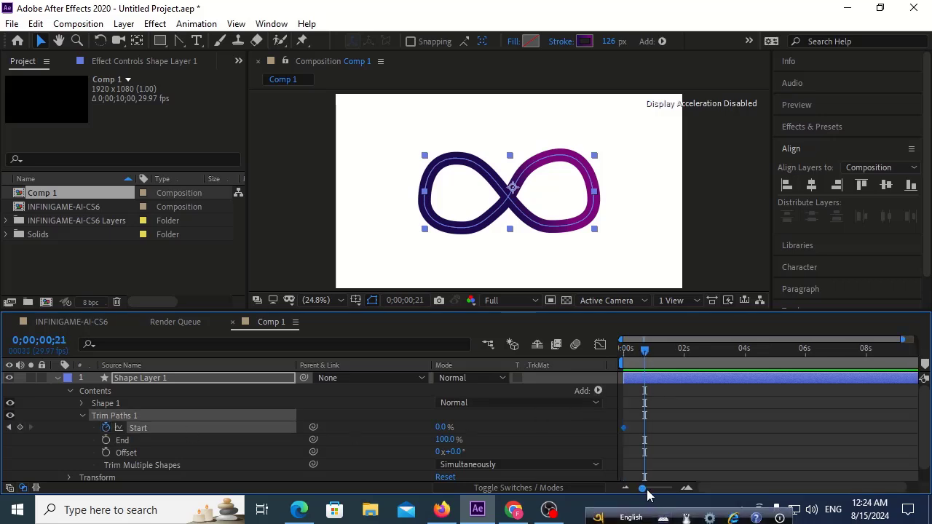
pyautogui.moveTo(641, 488); pyautogui.dragTo(657, 487)
pyautogui.click(652, 353)
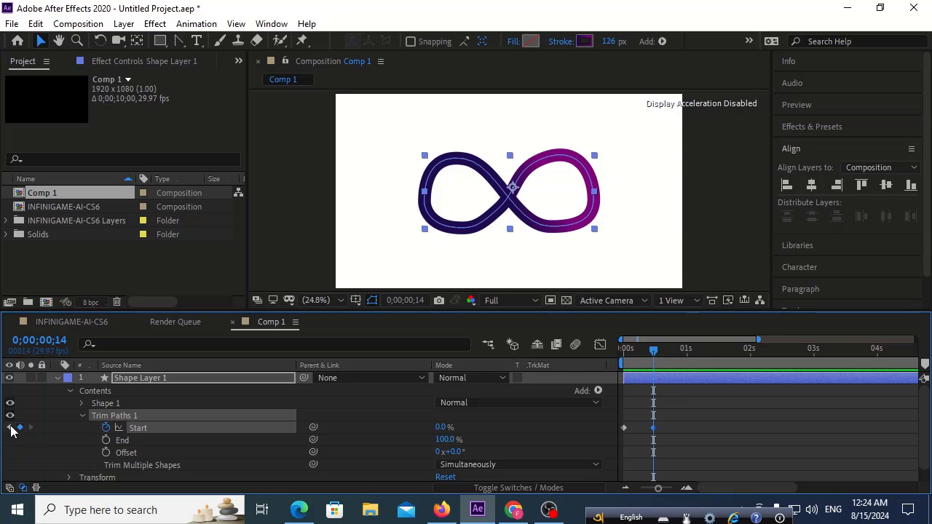
pyautogui.click(10, 428)
# Set Trim Paths End to 0% and preview the result
pyautogui.click(446, 439)
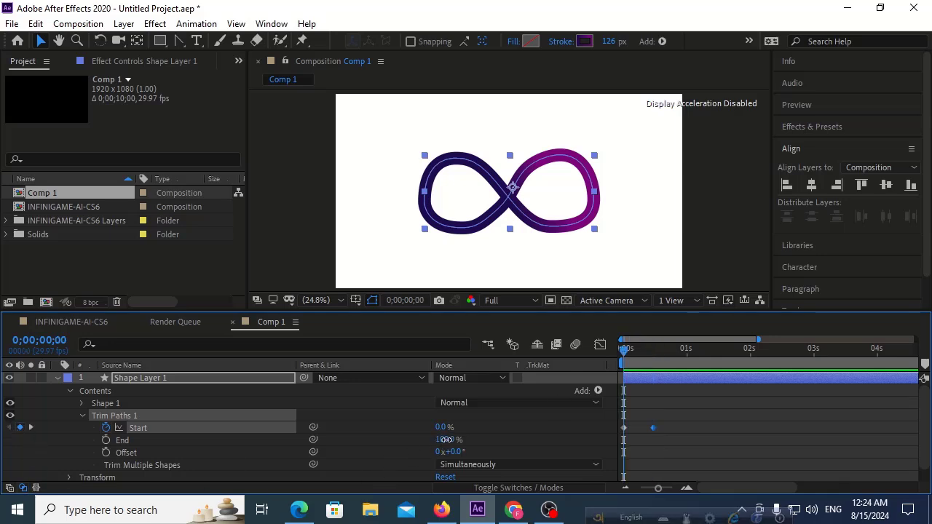
pyautogui.write('0')
pyautogui.press('Return')
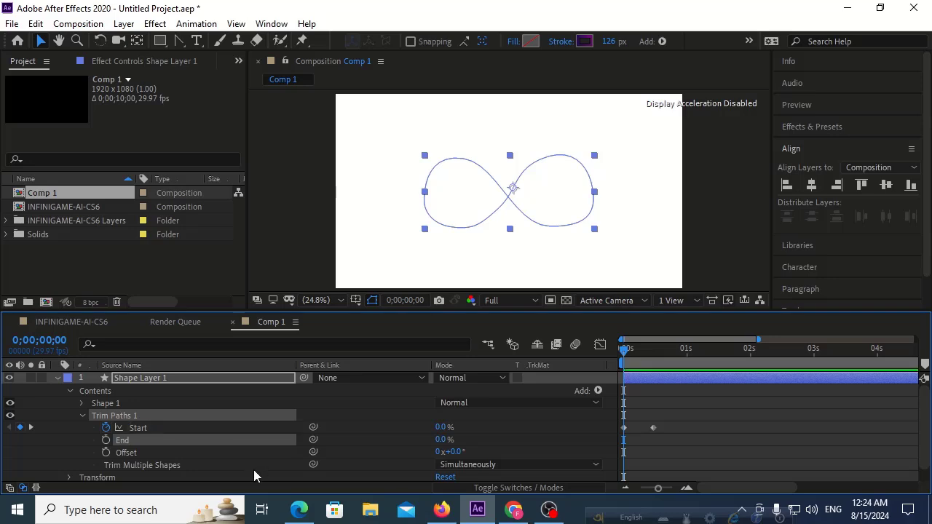
pyautogui.press('space')
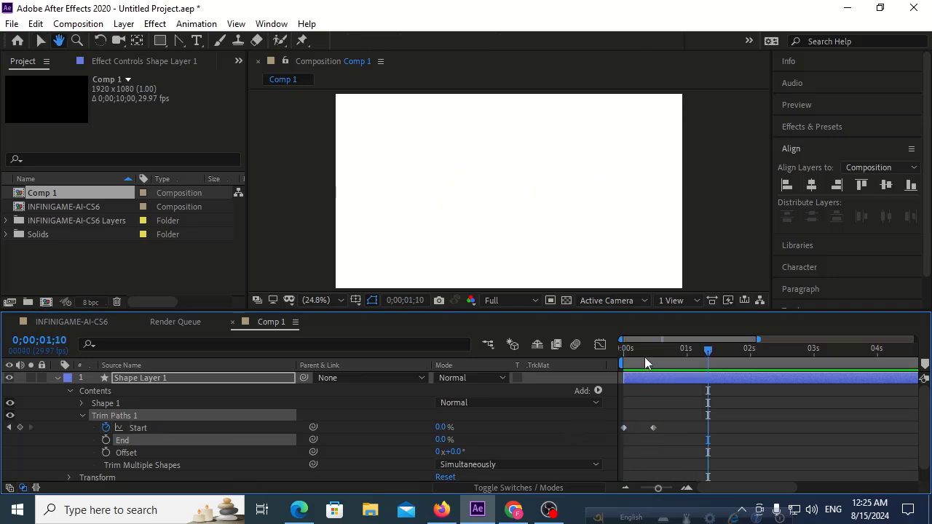
pyautogui.press('space')
pyautogui.press('space')
pyautogui.press('space')
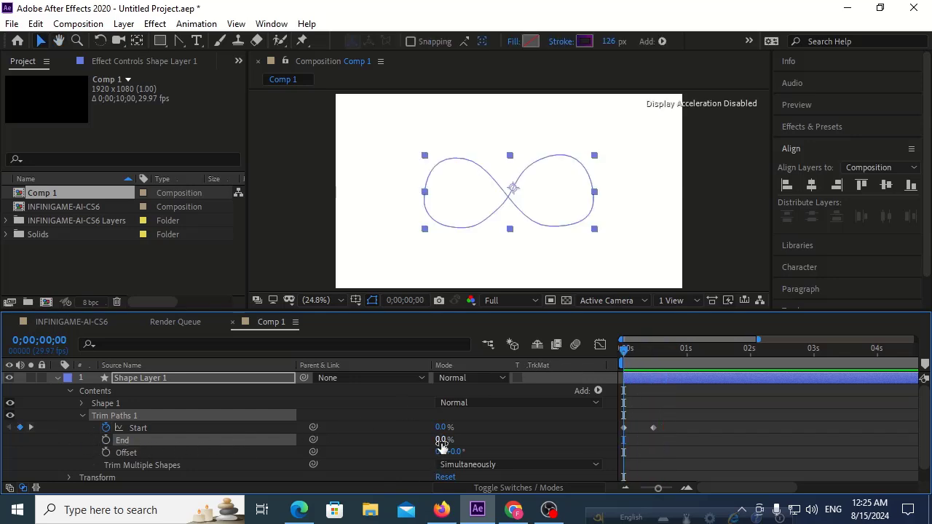
# Set End back to 100% and Start to 100% at frame 0, then preview the draw-on
pyautogui.moveTo(441, 439); pyautogui.dragTo(469, 466)
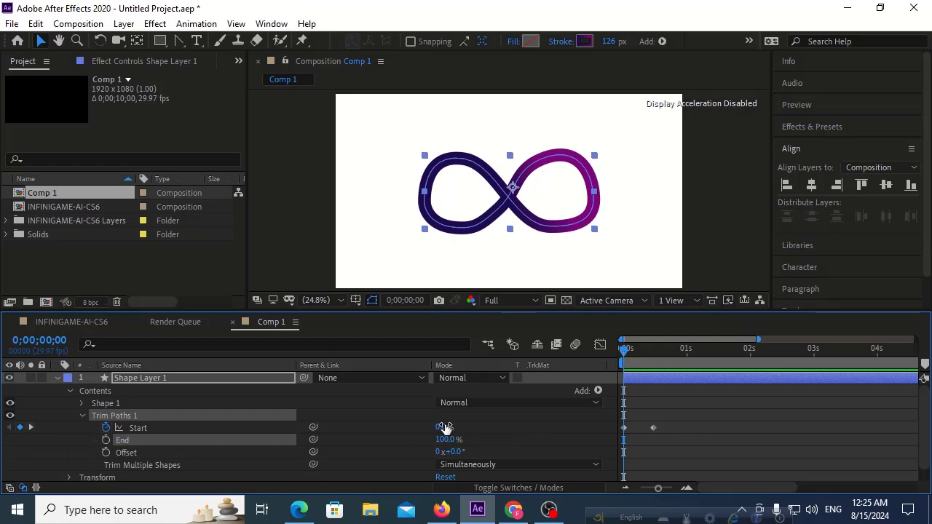
pyautogui.moveTo(441, 427); pyautogui.dragTo(621, 409)
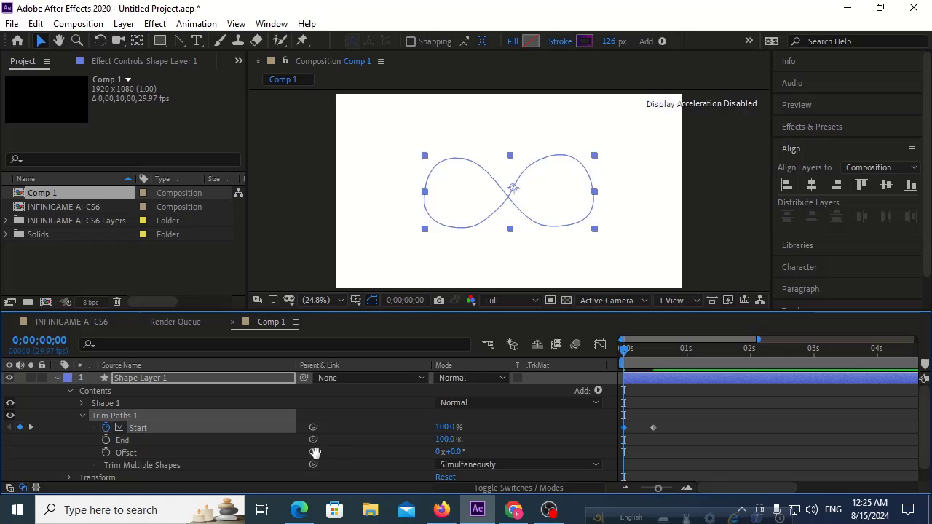
pyautogui.press('space')
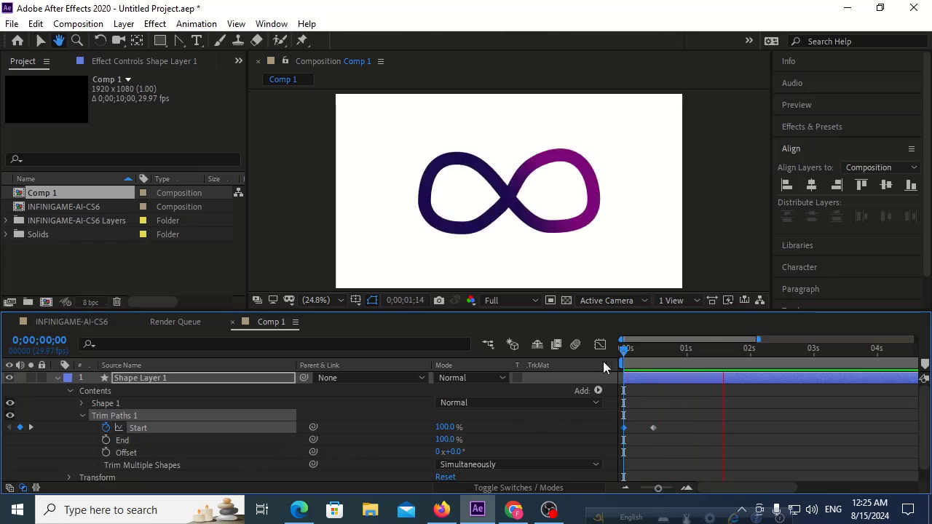
pyautogui.press('space')
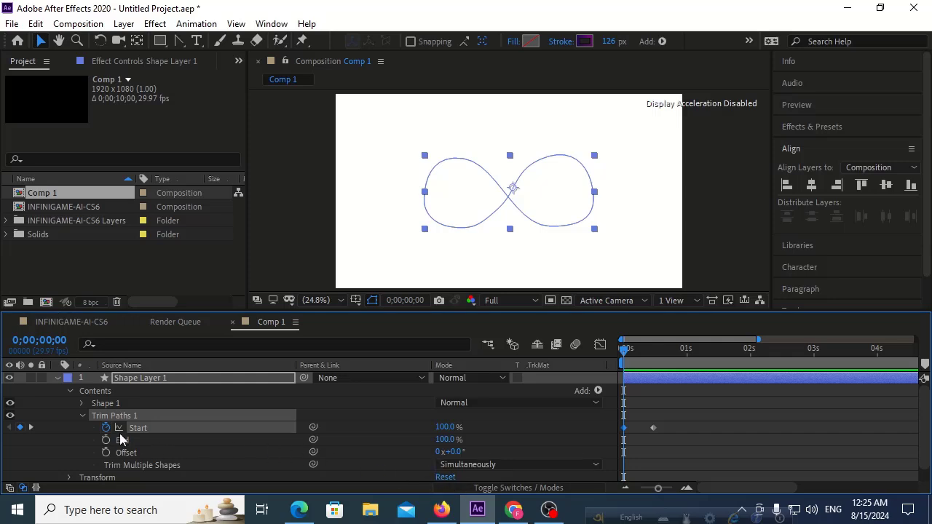
# Expand the Shape 1 group's Path and Fill properties to locate the stroke settings
pyautogui.click(81, 416)
pyautogui.click(81, 404)
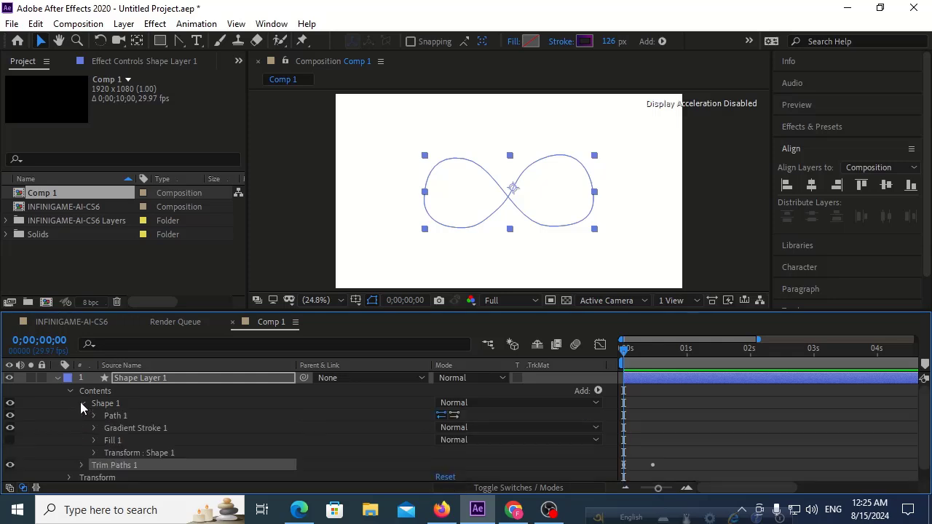
pyautogui.click(95, 415)
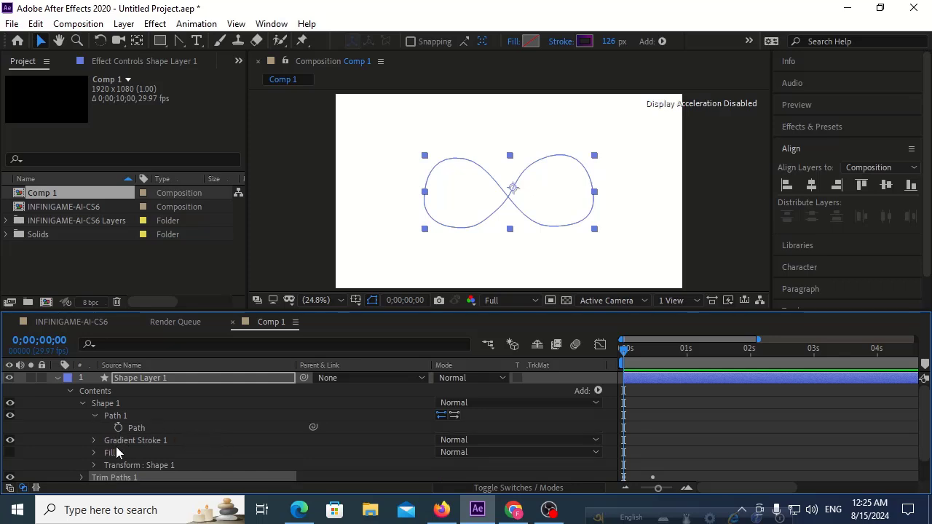
pyautogui.click(94, 452)
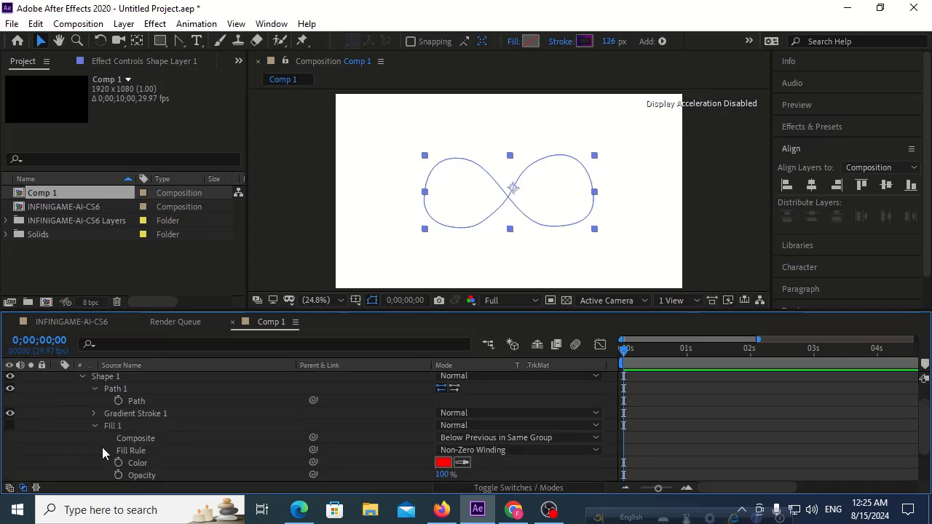
pyautogui.scroll(-1, 151, 451)
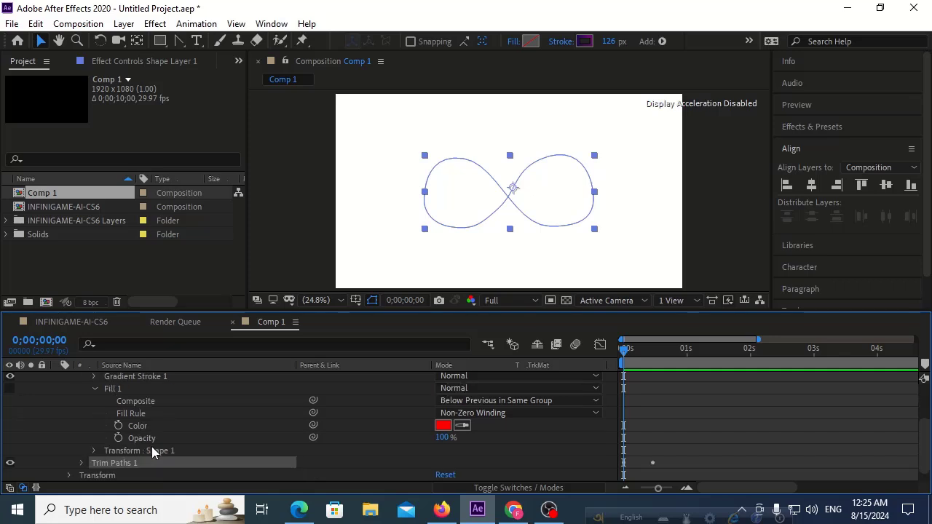
pyautogui.scroll(1, 151, 451)
pyautogui.scroll(-1, 151, 451)
pyautogui.scroll(1, 153, 451)
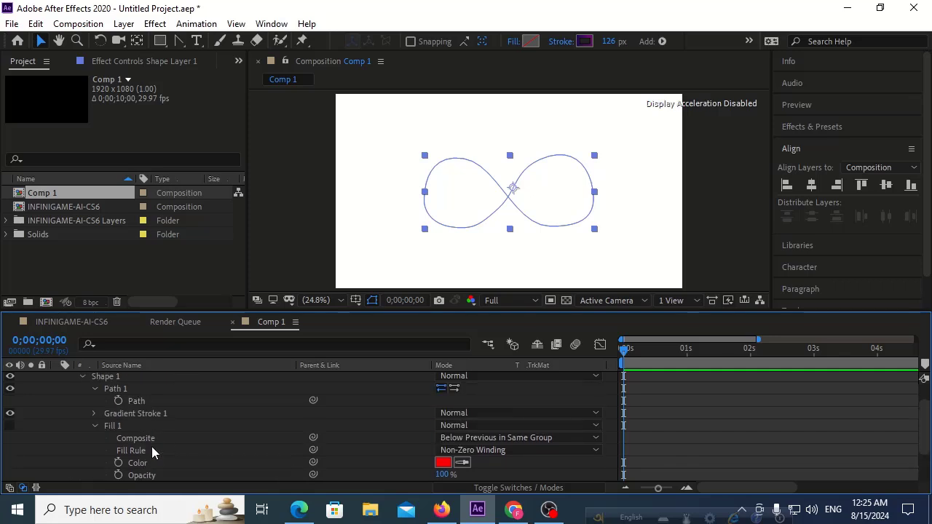
# Change Gradient Stroke 1's Line Cap to Round Cap and preview the rounded ends
pyautogui.click(92, 413)
pyautogui.scroll(-1, 90, 413)
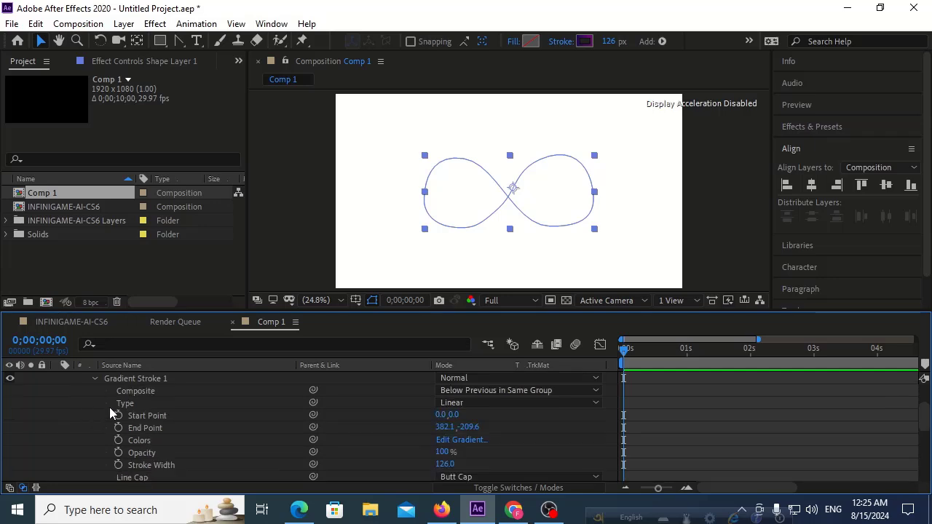
pyautogui.scroll(1, 502, 421)
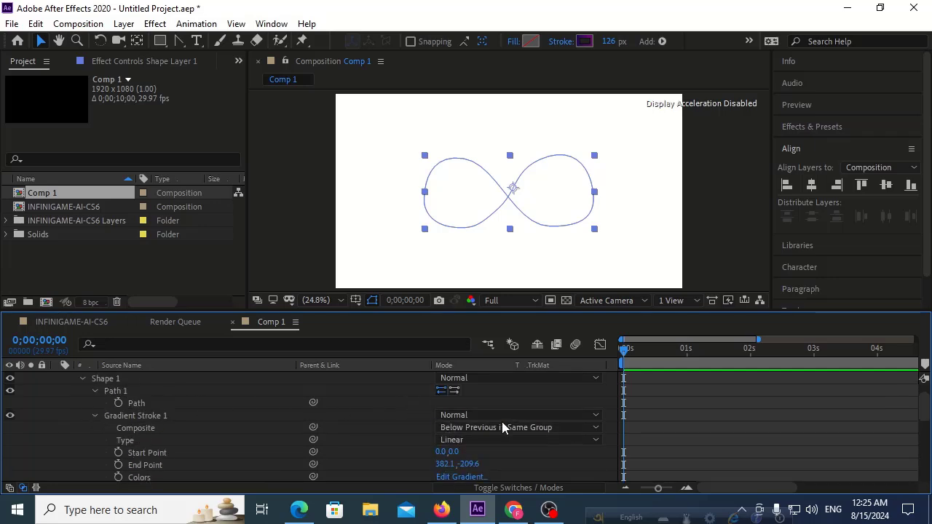
pyautogui.scroll(-2, 502, 422)
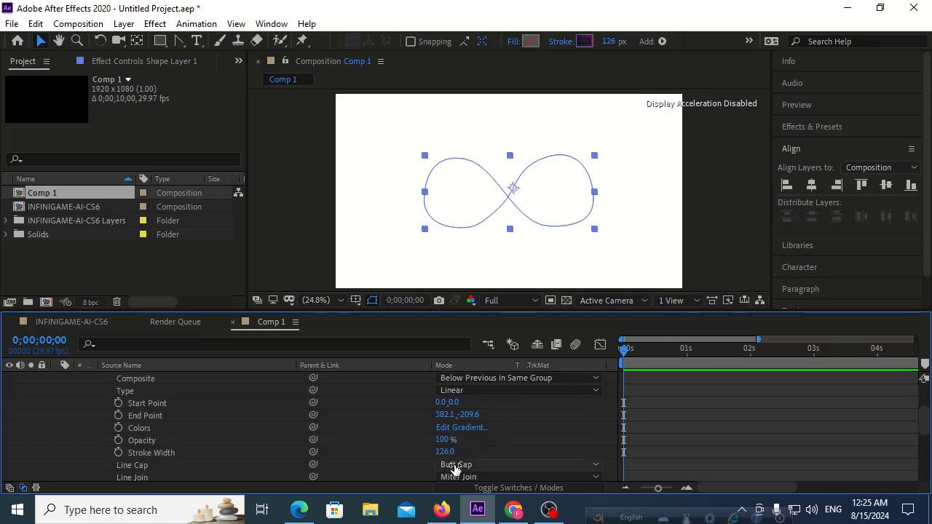
pyautogui.click(458, 464)
pyautogui.click(461, 438)
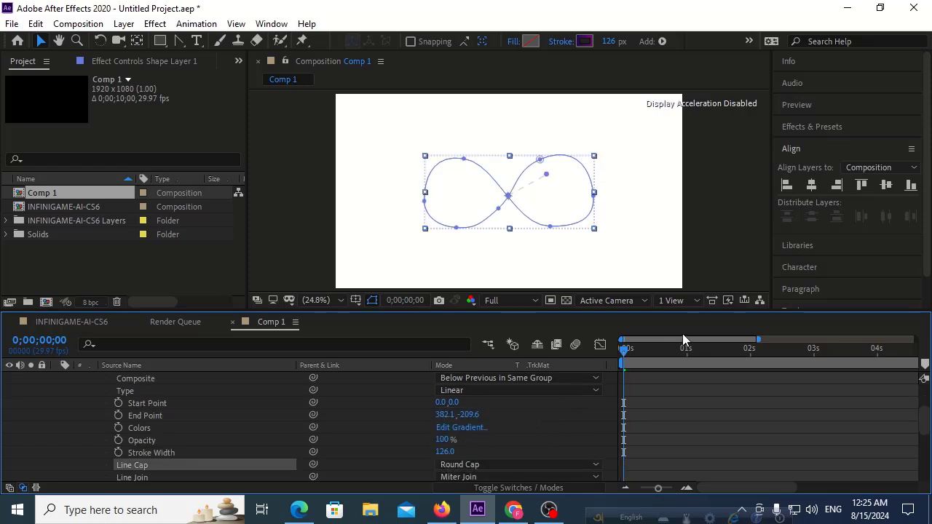
pyautogui.moveTo(655, 348); pyautogui.dragTo(650, 359)
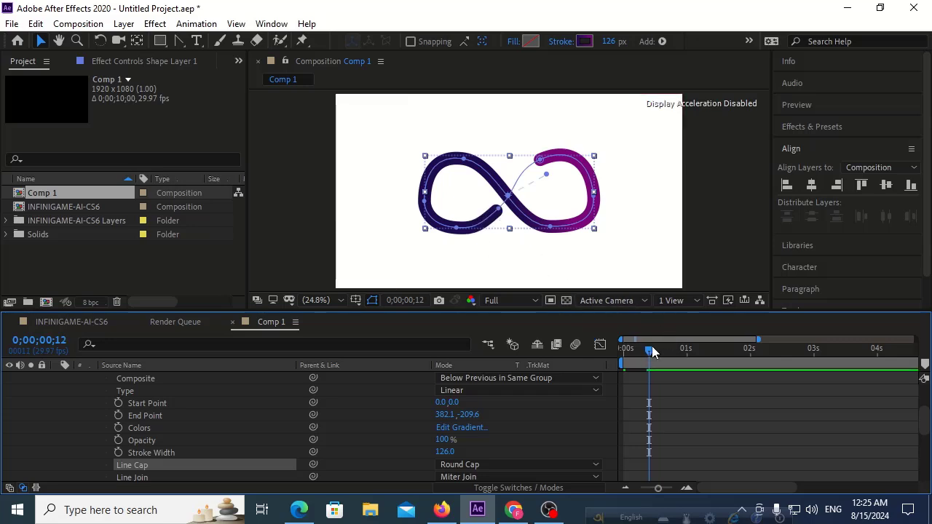
pyautogui.press('space')
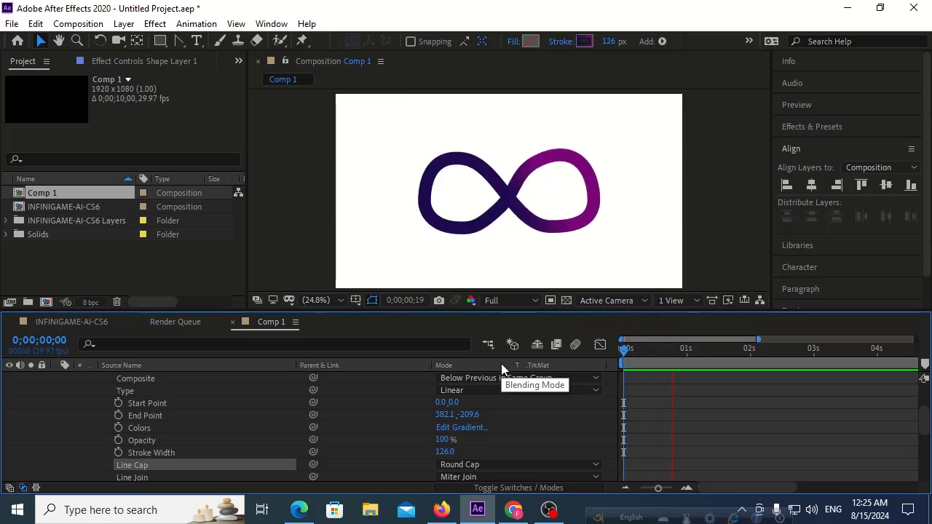
pyautogui.moveTo(657, 351); pyautogui.dragTo(604, 358)
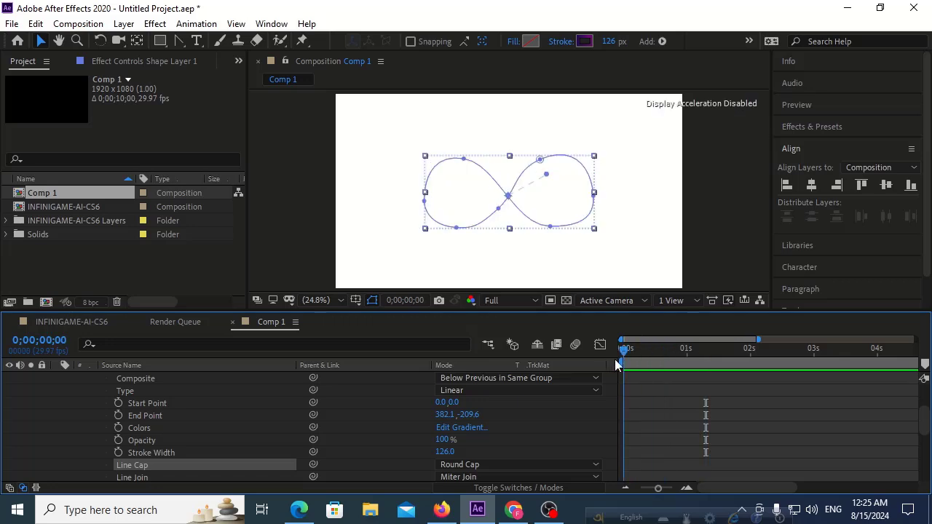
pyautogui.scroll(3, 117, 404)
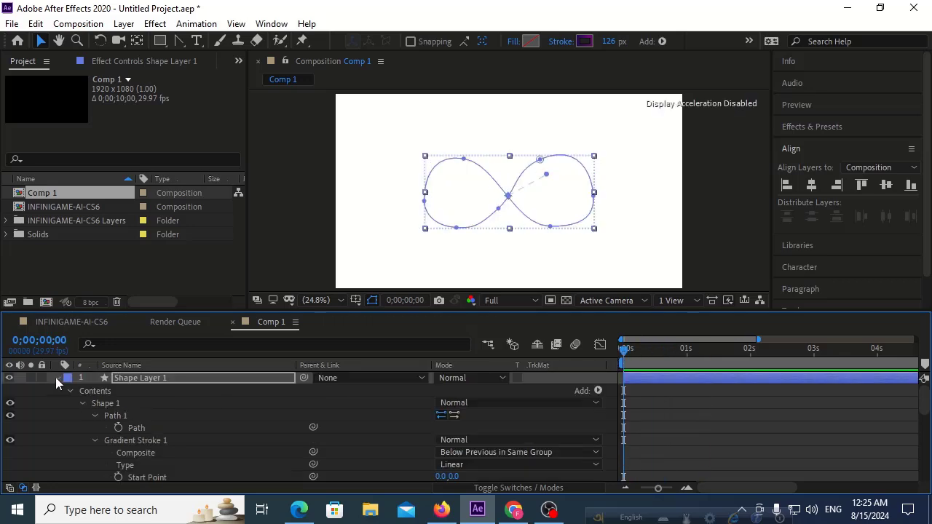
# Reveal Shape Layer 1's animated properties and scrub to frame 7
pyautogui.click(56, 378)
pyautogui.click(123, 381)
pyautogui.press('u')
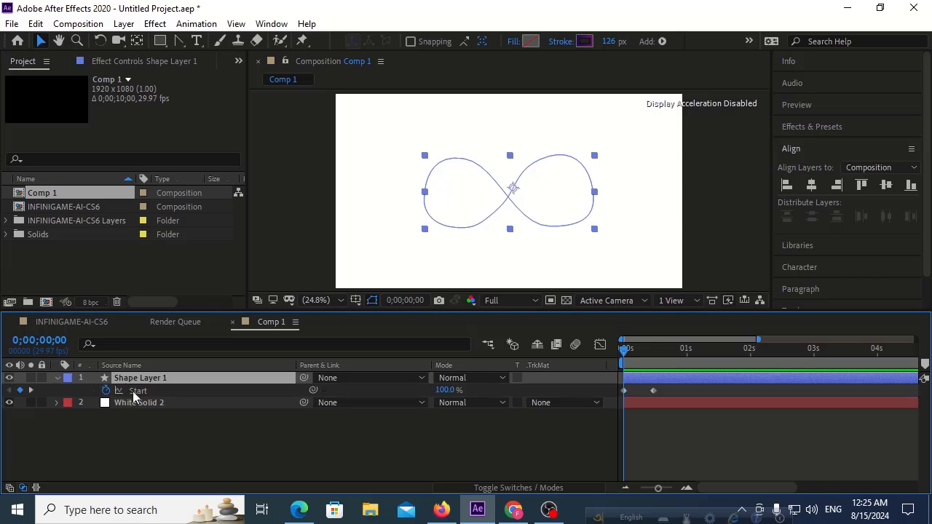
pyautogui.click(55, 377)
pyautogui.click(54, 377)
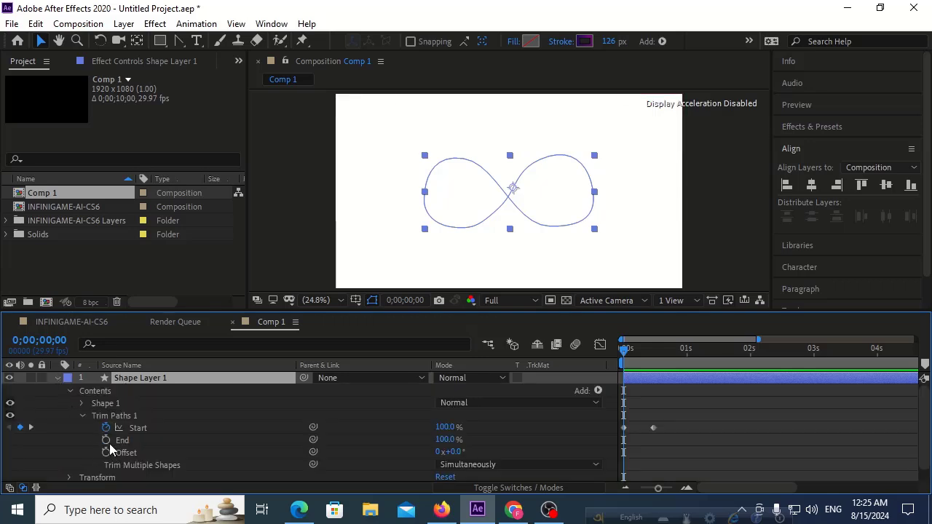
pyautogui.moveTo(624, 350); pyautogui.dragTo(636, 354)
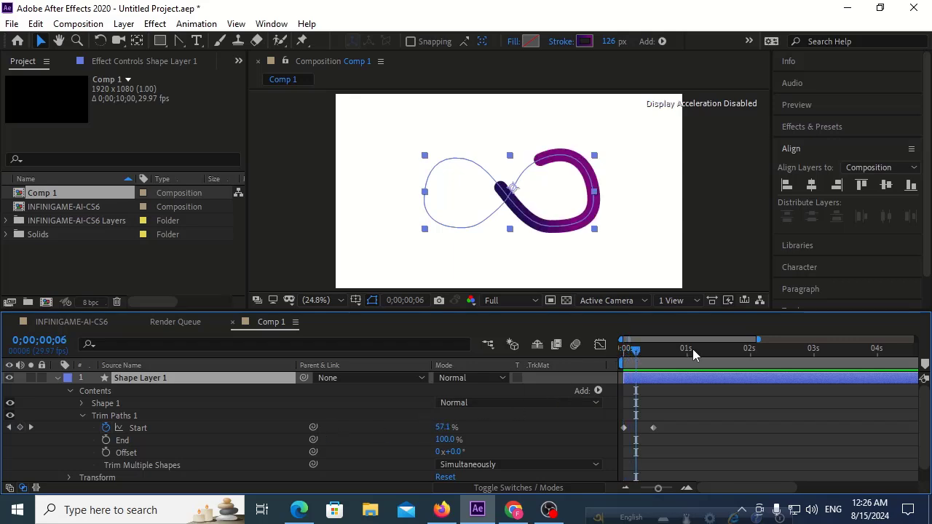
pyautogui.moveTo(635, 355); pyautogui.dragTo(638, 354)
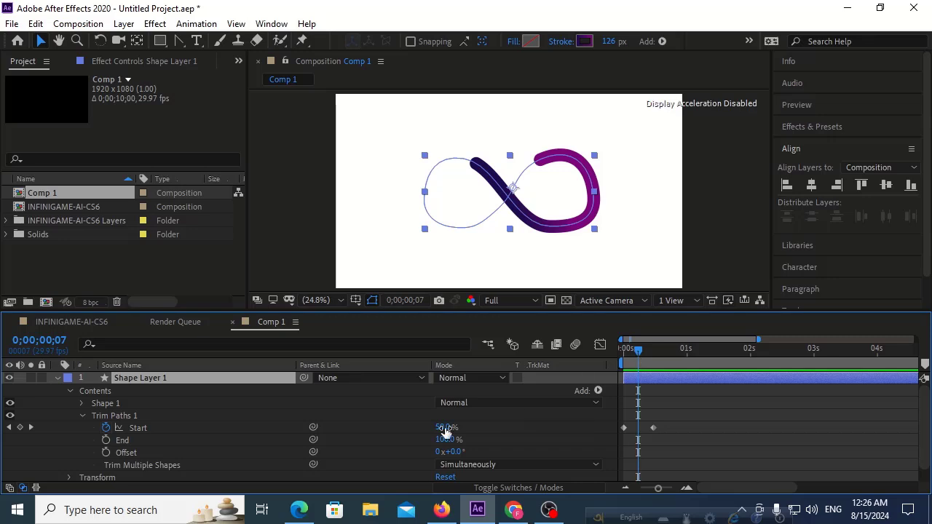
# Keyframe Trim Paths End at frame 0 and set it to 0% at the second Start keyframe
pyautogui.click(106, 439)
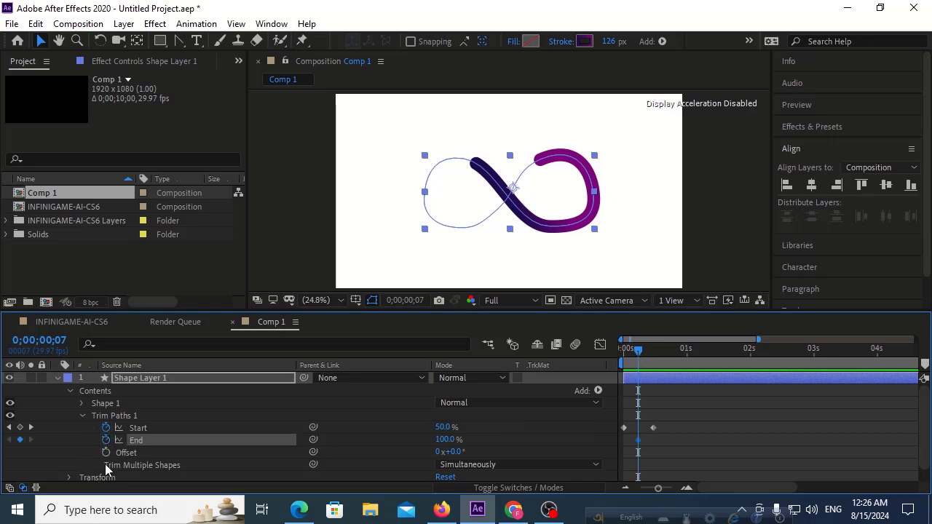
pyautogui.click(671, 354)
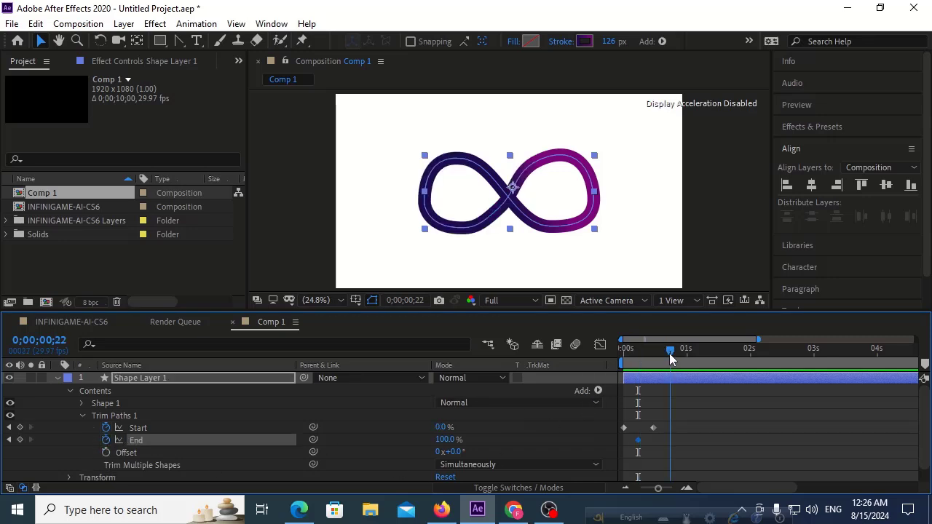
pyautogui.moveTo(670, 356); pyautogui.dragTo(669, 357)
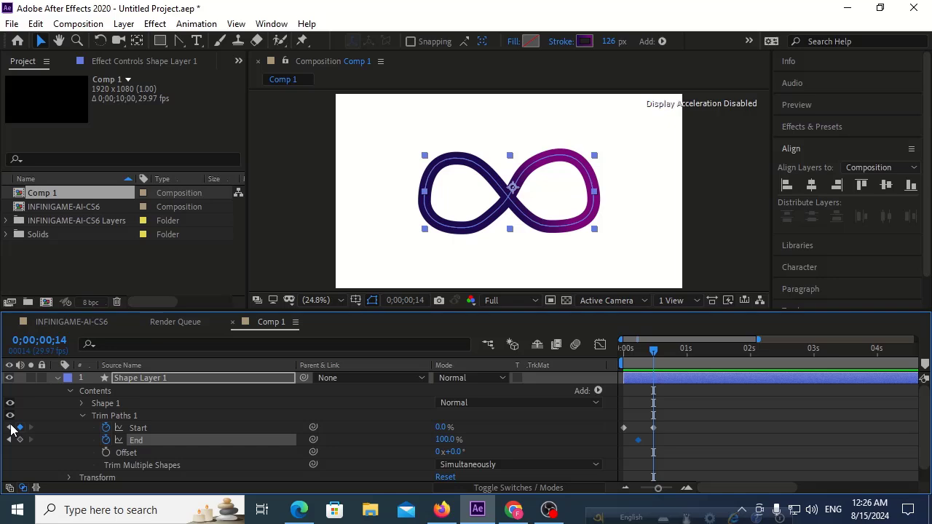
pyautogui.click(8, 428)
pyautogui.moveTo(640, 443); pyautogui.dragTo(625, 443)
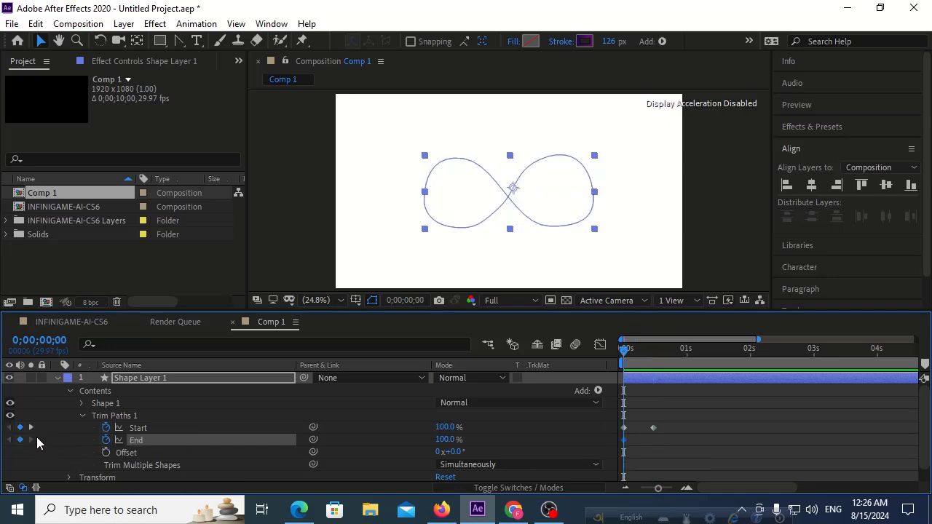
pyautogui.click(31, 428)
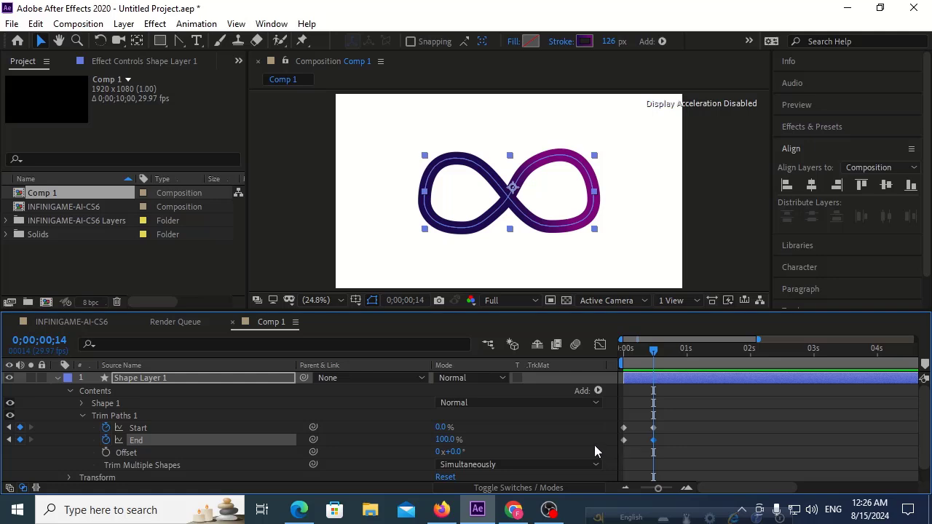
pyautogui.press('F2')
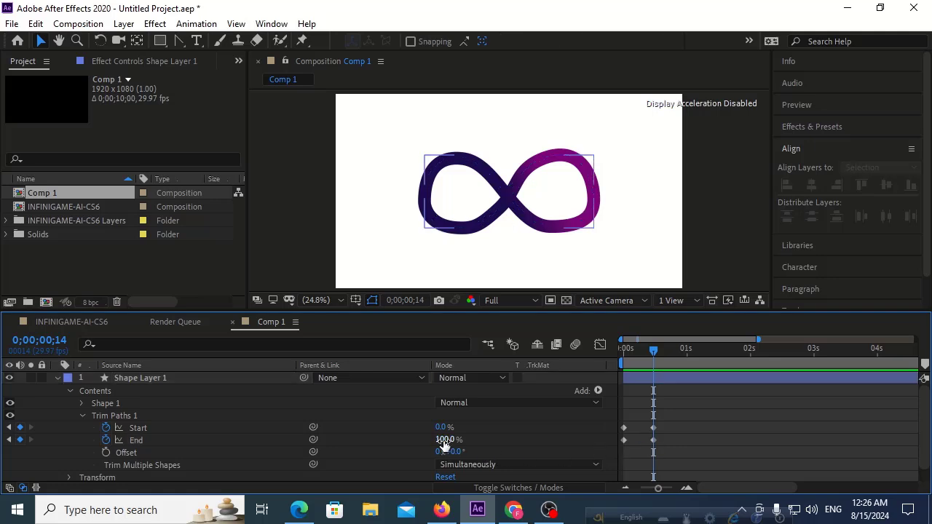
pyautogui.moveTo(443, 441); pyautogui.dragTo(324, 468)
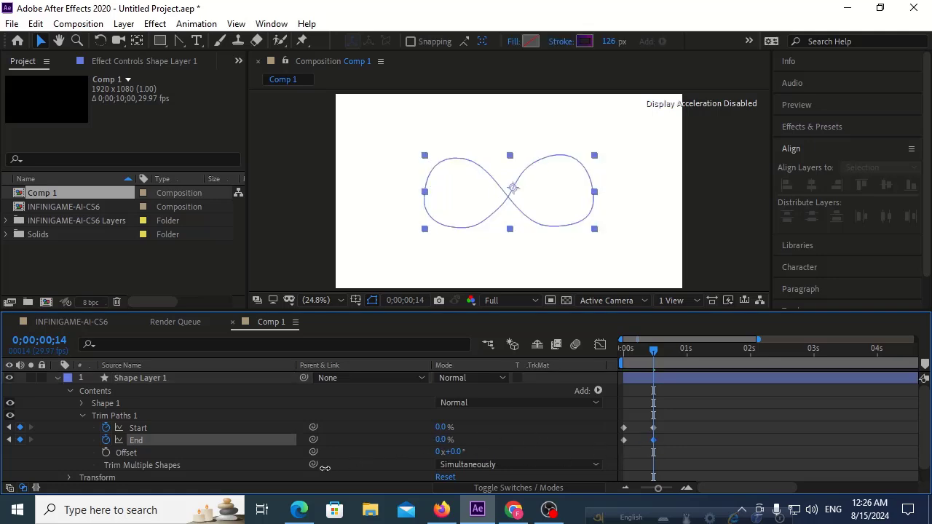
# Shift the End keyframes slightly later than Start and preview the travelling stroke
pyautogui.click(680, 452)
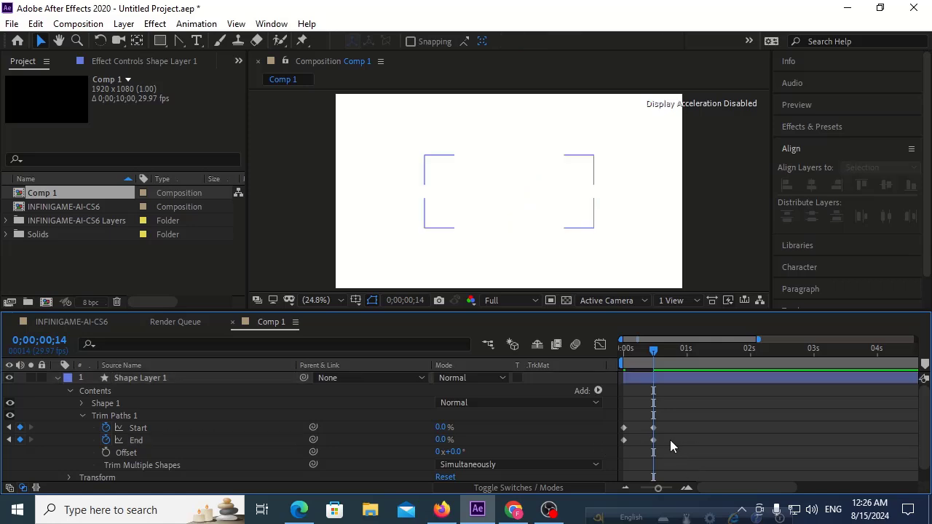
pyautogui.moveTo(670, 440)
pyautogui.mouseDown()
pyautogui.moveTo(597, 451)
pyautogui.moveTo(641, 440)
pyautogui.mouseUp()
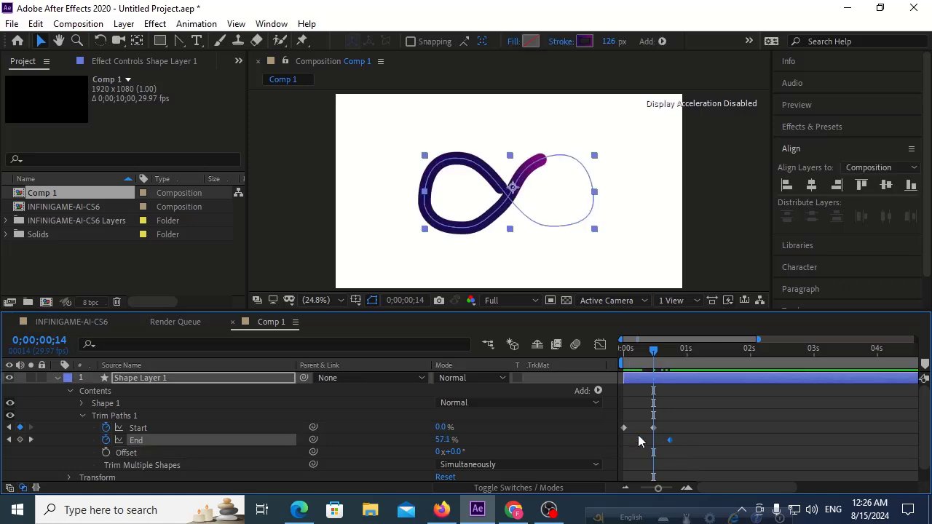
pyautogui.moveTo(640, 349); pyautogui.dragTo(578, 355)
pyautogui.press('space')
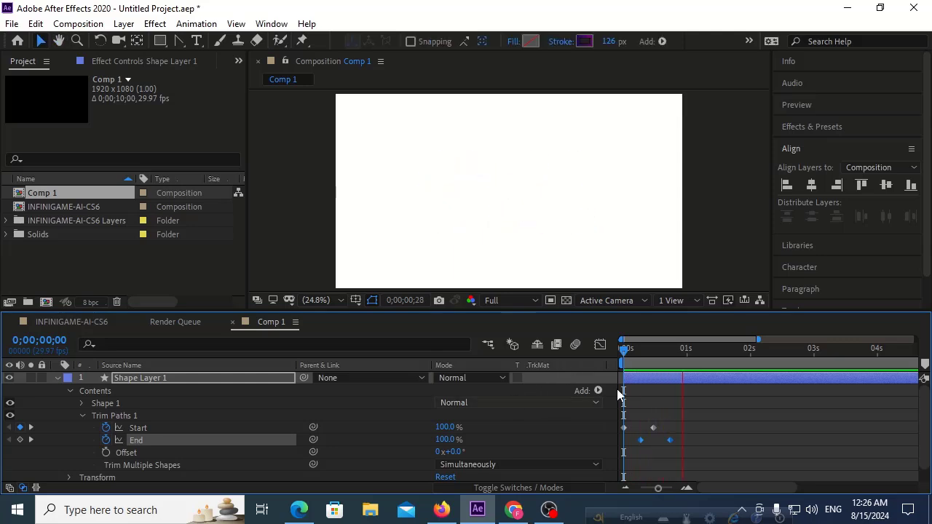
pyautogui.press('space')
pyautogui.press('space')
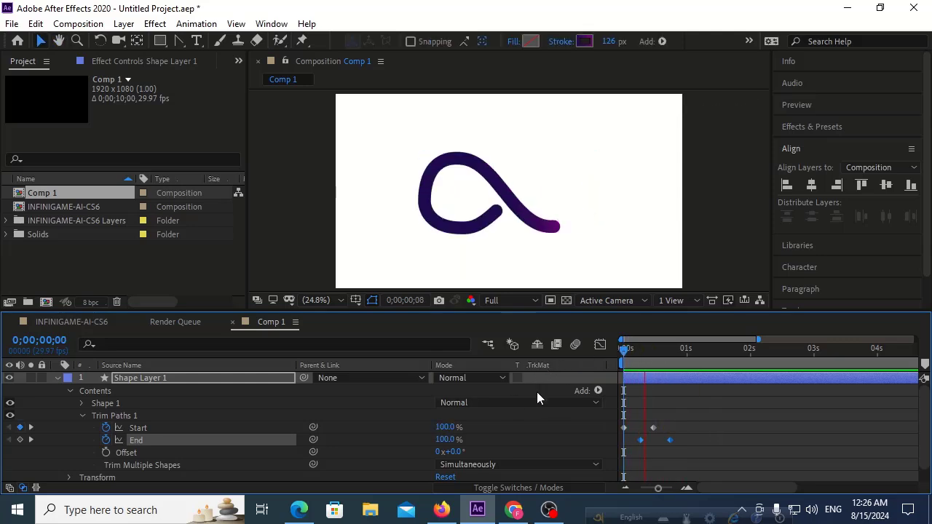
pyautogui.press('space')
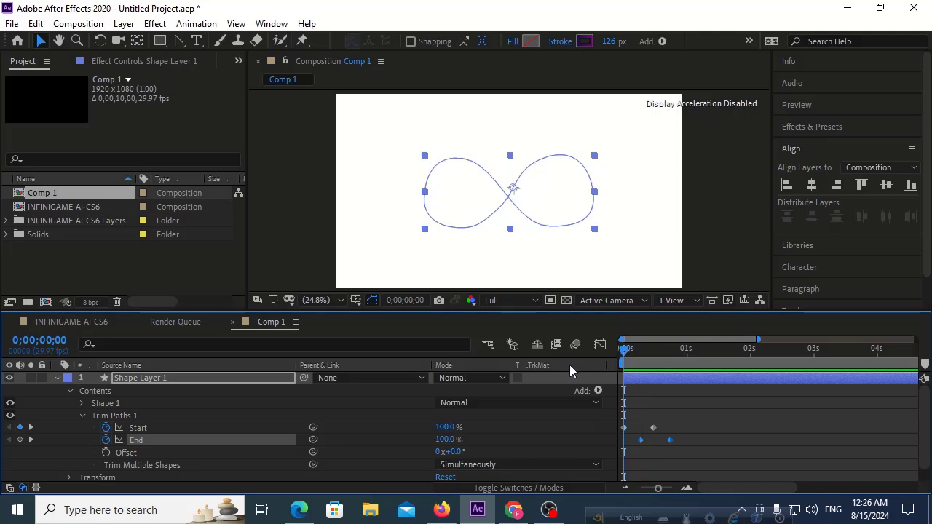
pyautogui.press('space')
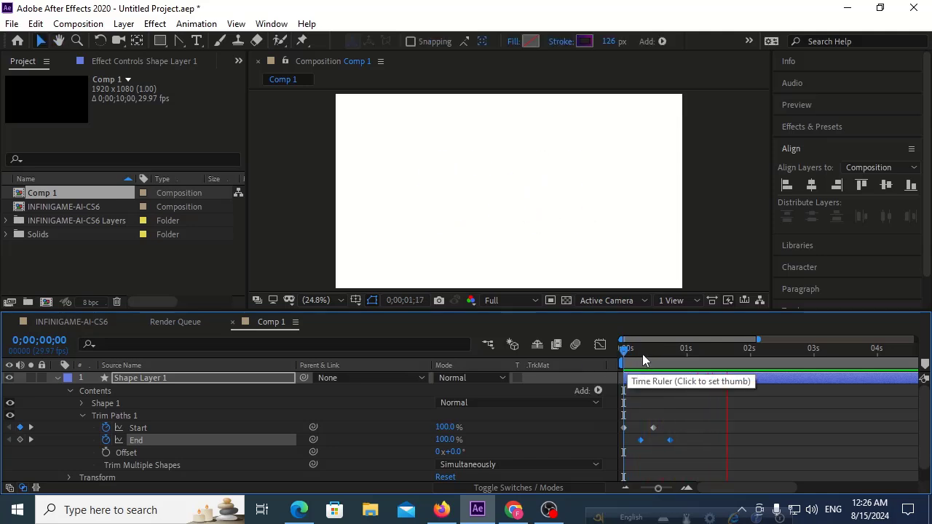
pyautogui.press('space')
pyautogui.press('space')
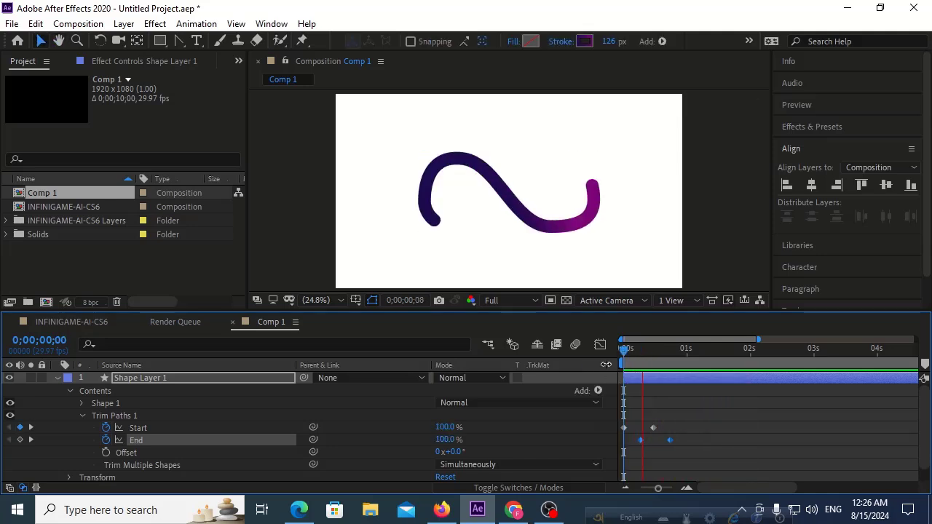
pyautogui.press('space')
pyautogui.click(641, 350)
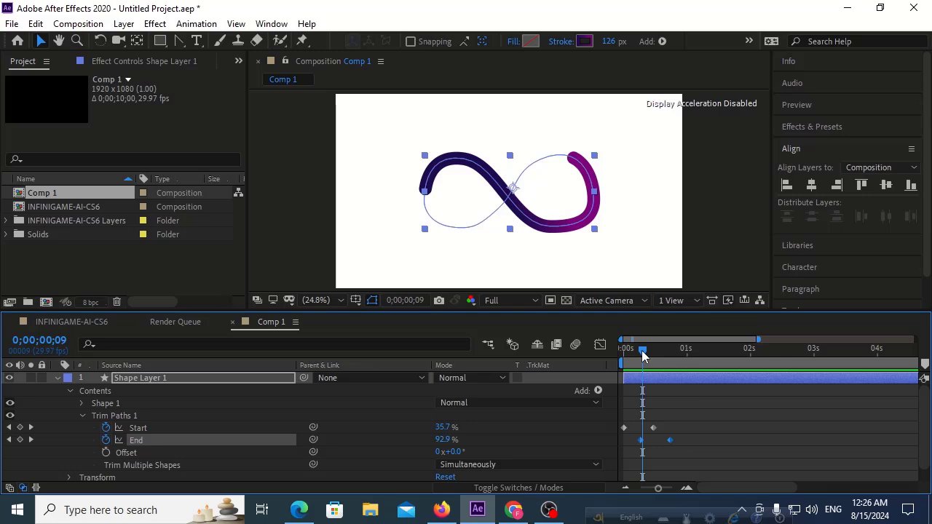
pyautogui.moveTo(641, 351); pyautogui.dragTo(623, 355)
# Add a new shape layer to the composition
pyautogui.click(57, 377)
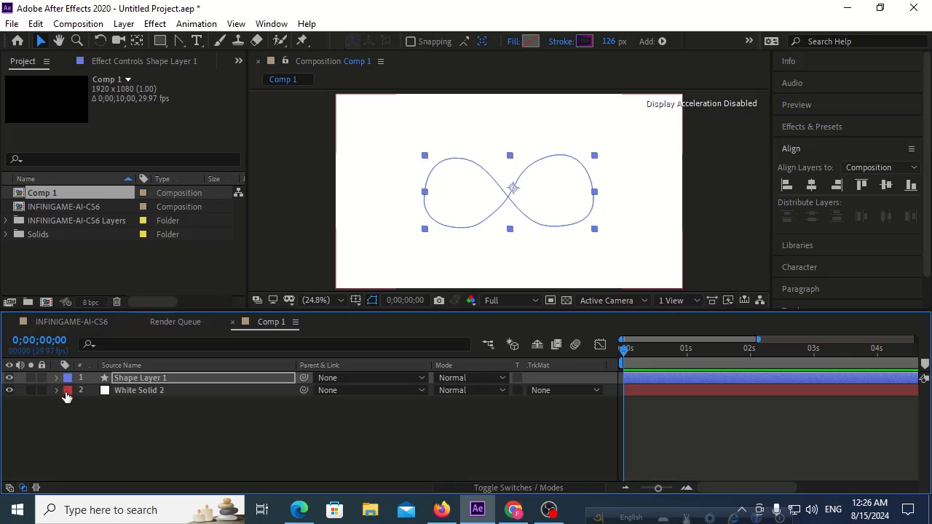
pyautogui.click(122, 424)
pyautogui.rightClick(154, 424)
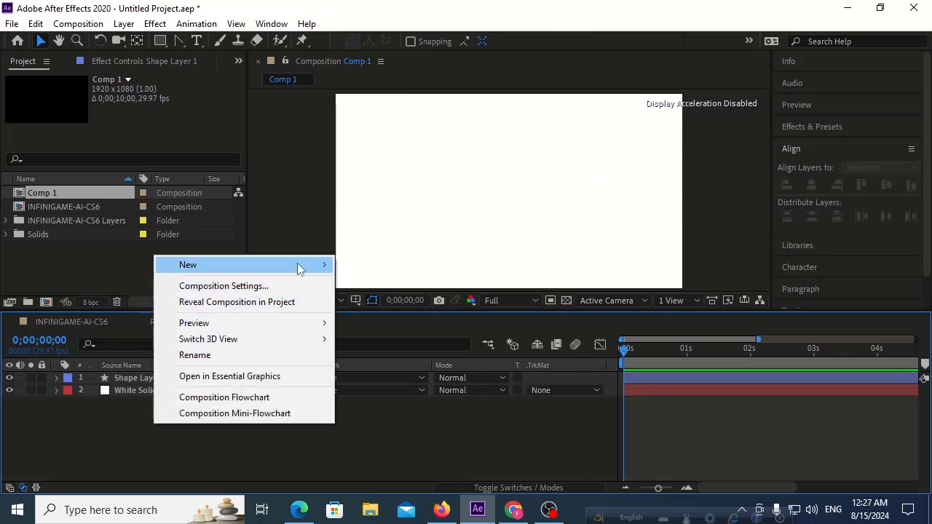
pyautogui.moveTo(297, 267)
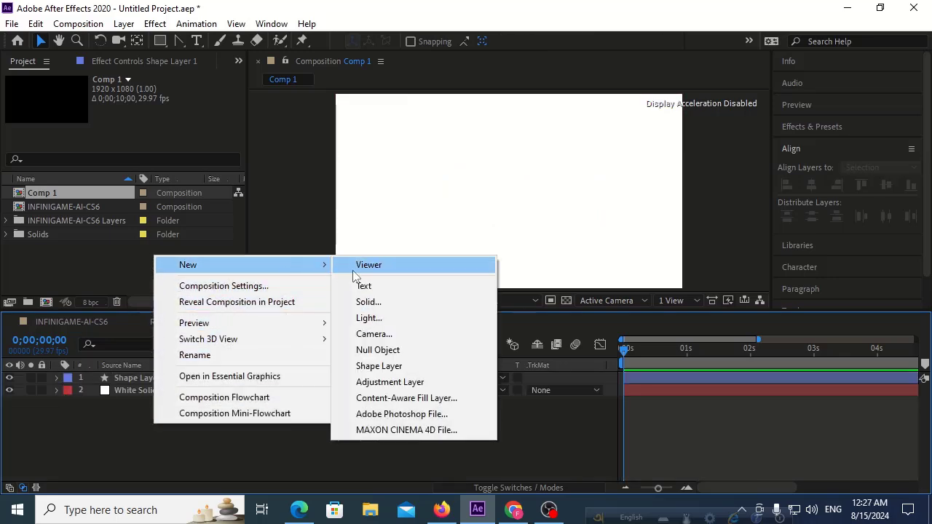
pyautogui.click(379, 365)
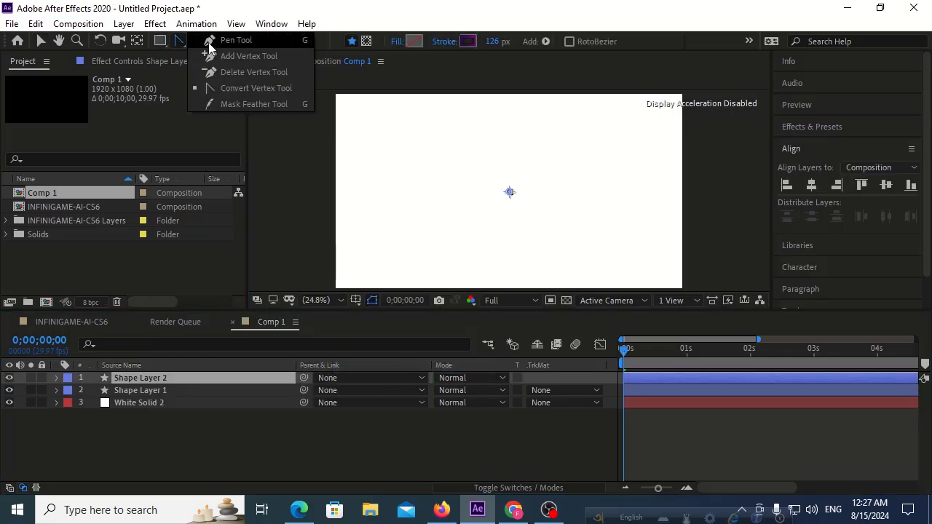
# Show Title/Action Safe guides and pen a line from the top-right corner to the centre
pyautogui.moveTo(179, 42); pyautogui.dragTo(207, 38)
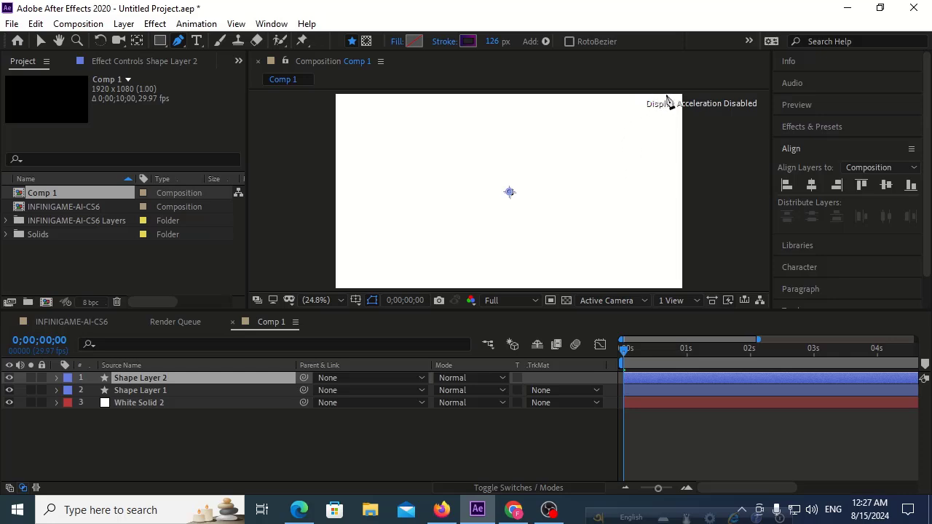
pyautogui.click(684, 94)
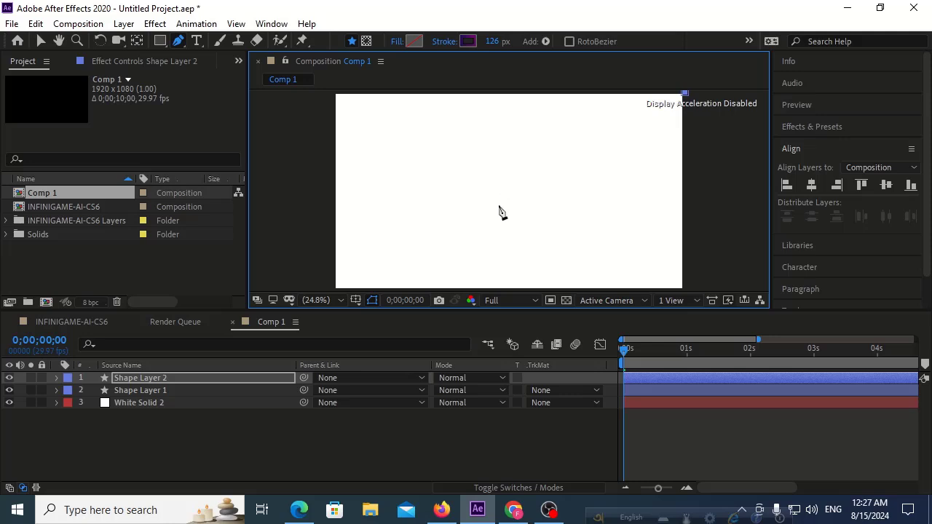
pyautogui.click(355, 299)
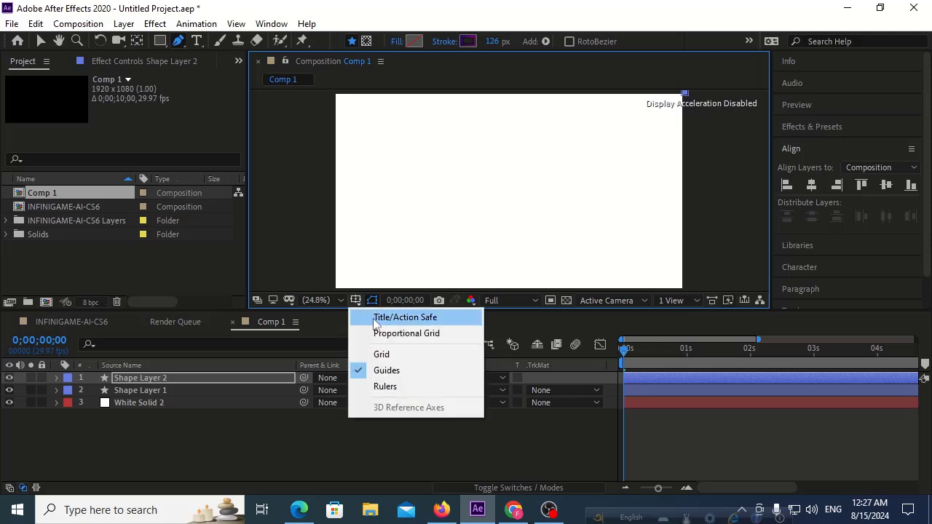
pyautogui.click(358, 317)
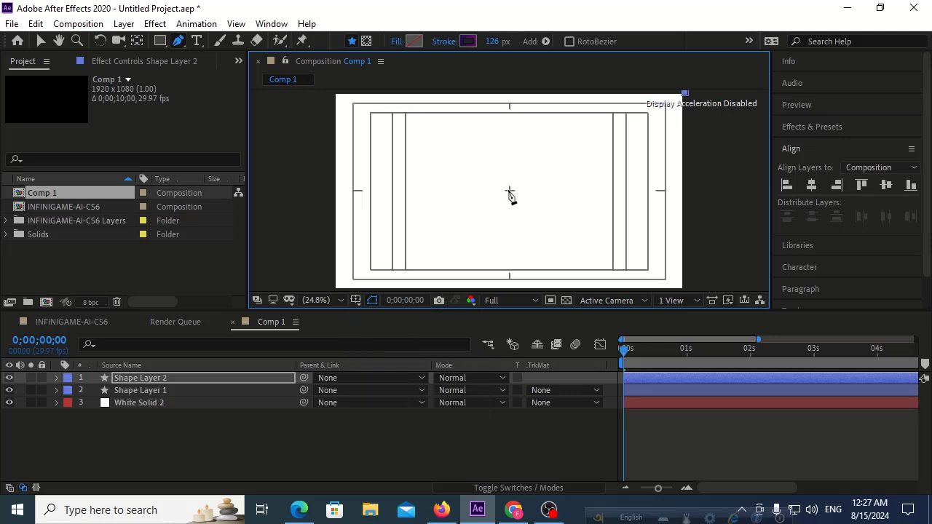
pyautogui.click(508, 268)
pyautogui.hotkey('ctrl', 'z')
pyautogui.click(510, 193)
pyautogui.hotkey('ctrl', 'z')
pyautogui.click(509, 190)
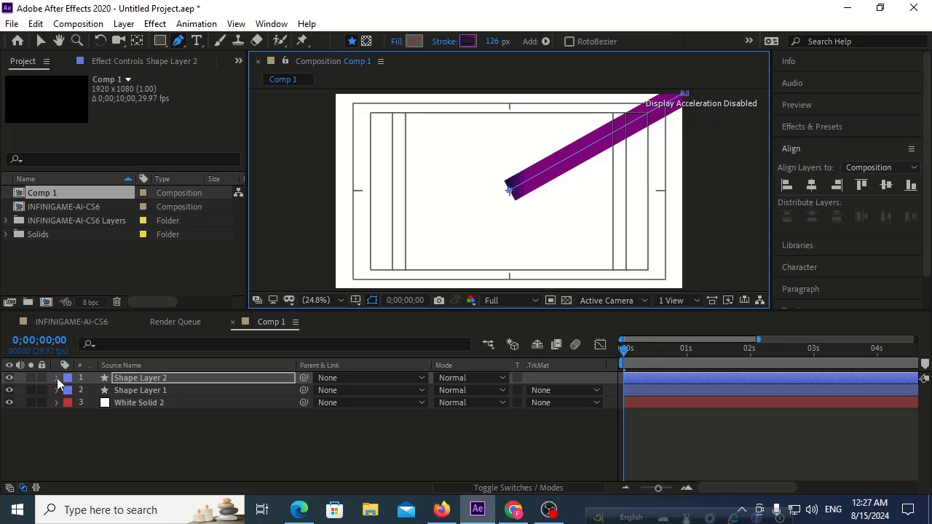
# Add Trim Paths to Shape Layer 2 and expand it to show Start, End and Offset
pyautogui.click(57, 378)
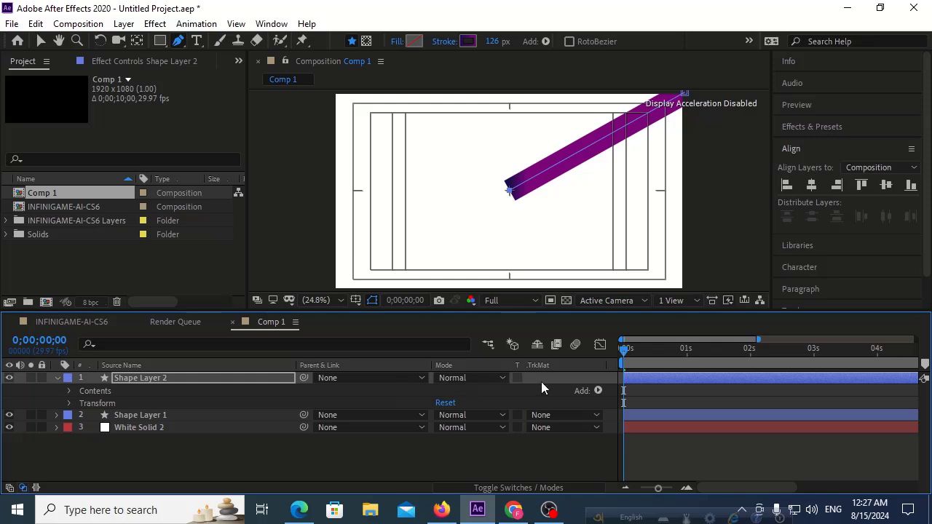
pyautogui.click(597, 391)
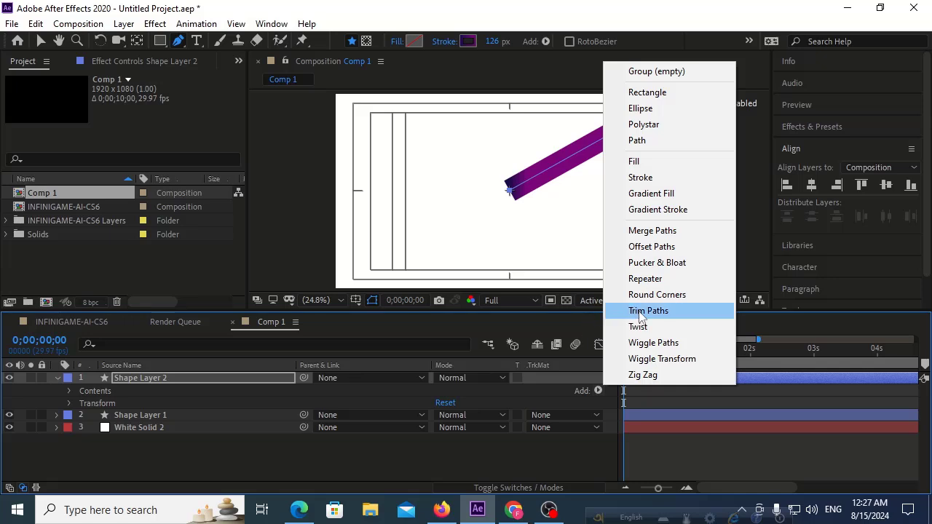
pyautogui.click(647, 311)
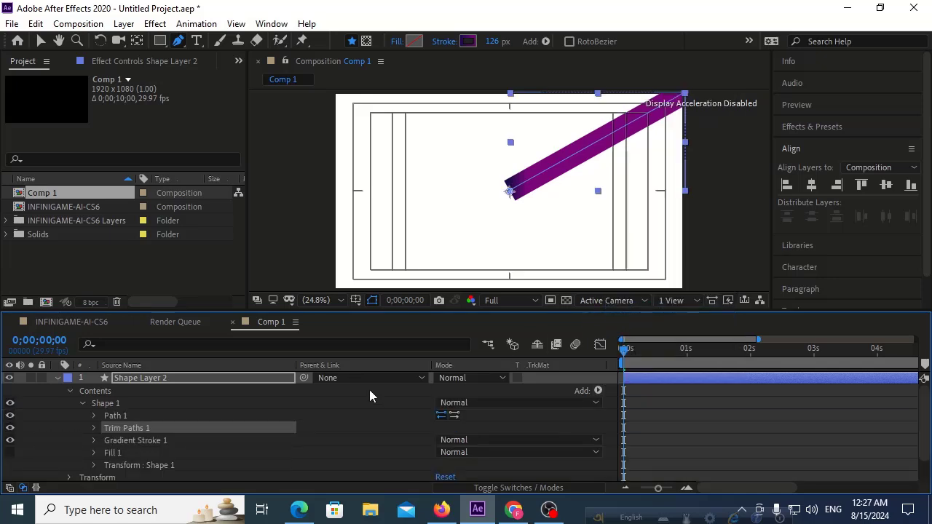
pyautogui.click(93, 428)
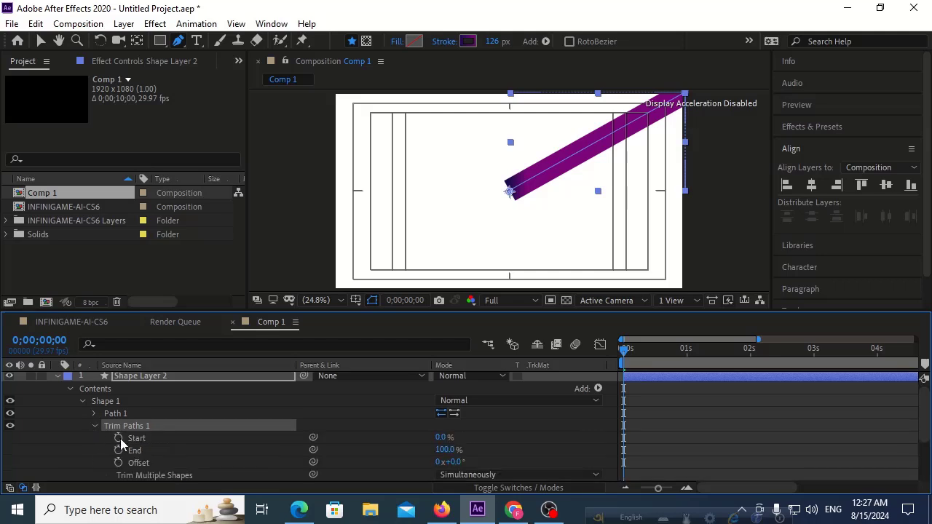
# Keyframe Trim Paths Start at frame 15 and trial 100% at frame 0, then undo it
pyautogui.click(119, 439)
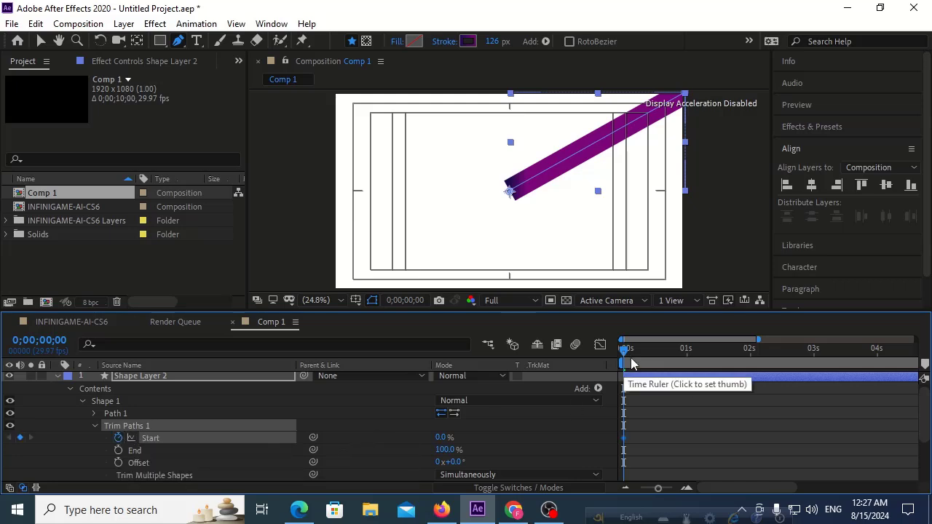
pyautogui.click(654, 357)
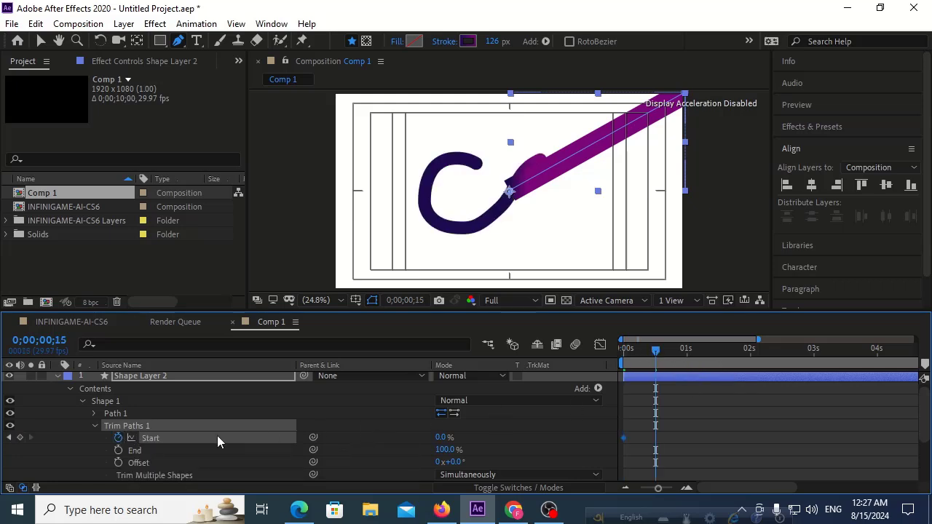
pyautogui.click(20, 438)
pyautogui.click(10, 438)
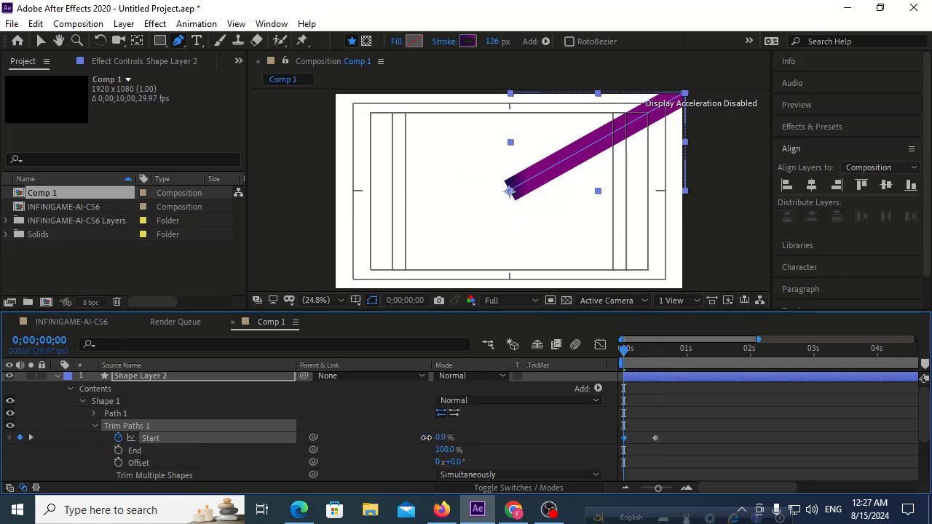
pyautogui.moveTo(440, 437); pyautogui.dragTo(512, 425)
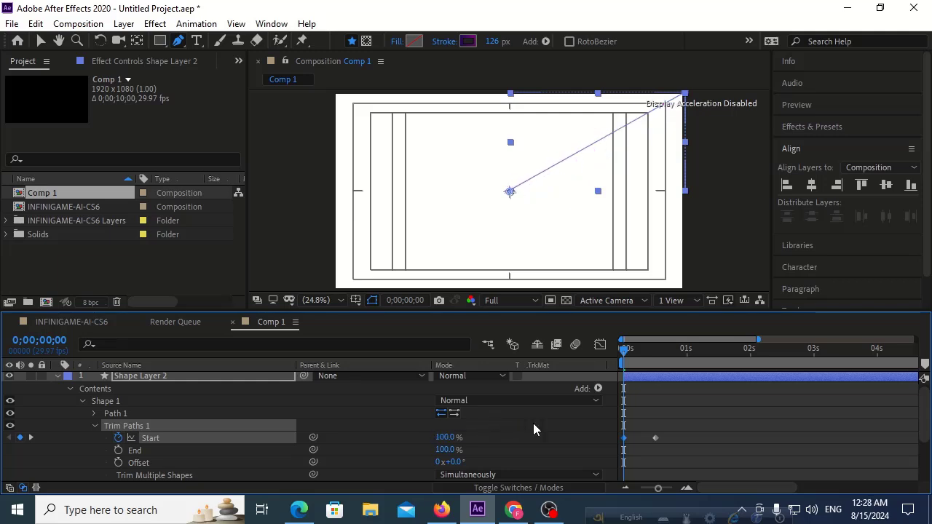
pyautogui.hotkey('ctrl', 'z')
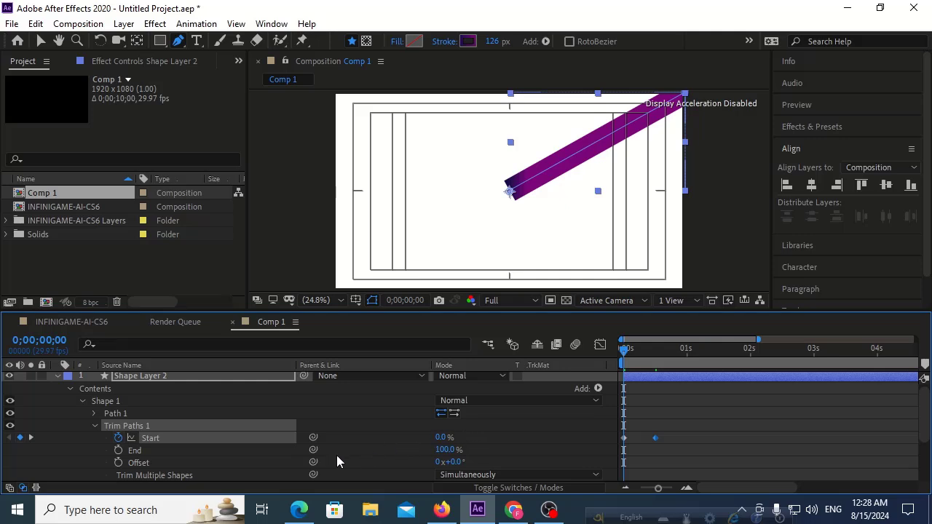
# Animate End instead of Start and trial End 0% at frame 0, then undo it
pyautogui.click(118, 449)
pyautogui.click(30, 437)
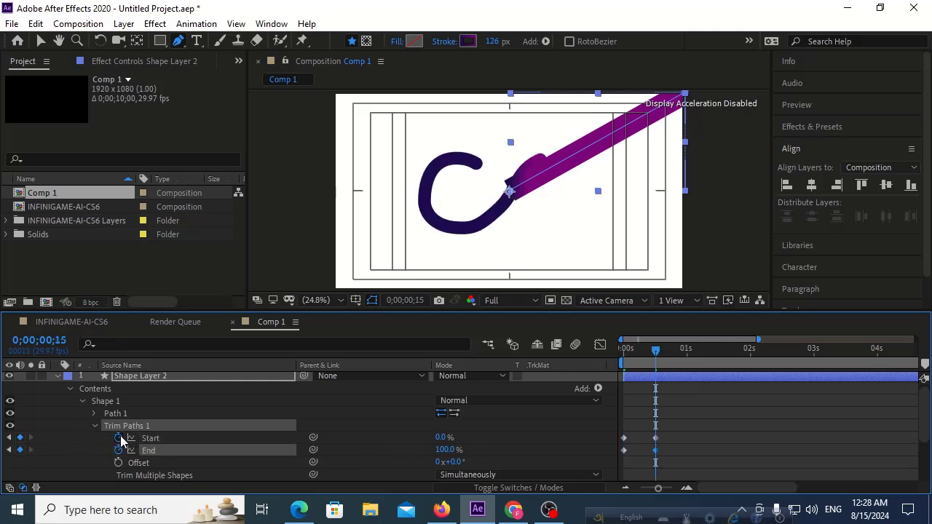
pyautogui.click(118, 437)
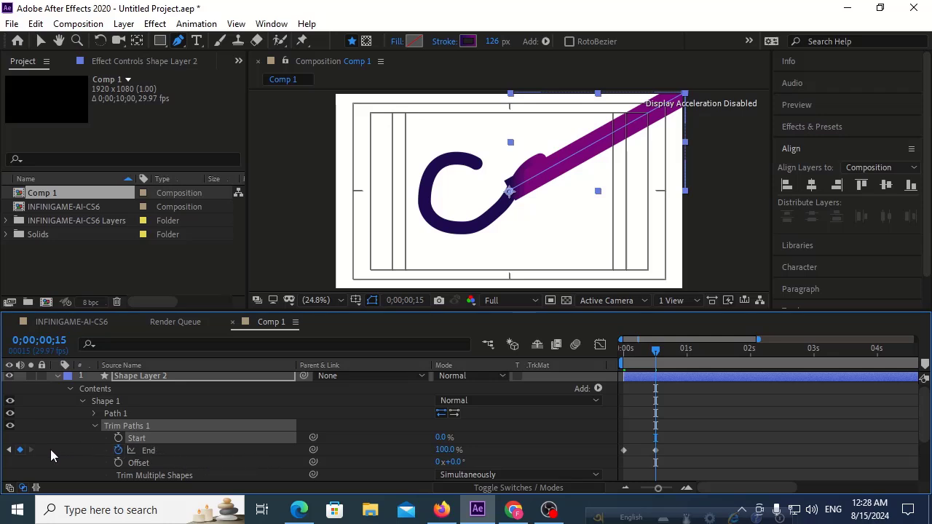
pyautogui.click(9, 449)
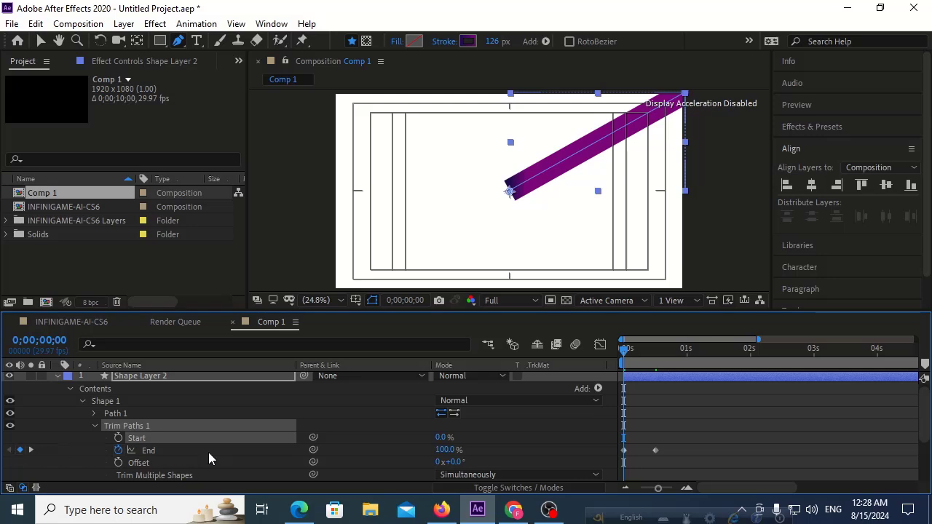
pyautogui.moveTo(451, 451); pyautogui.dragTo(363, 460)
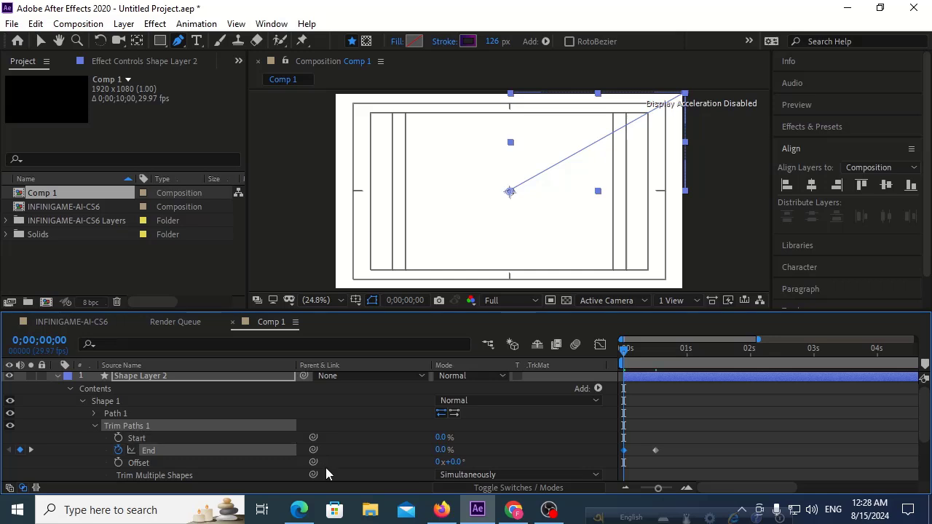
pyautogui.hotkey('ctrl', 'z')
# Re-enable Start keyframing with a key at frame 15 and Start 100% at frame 0
pyautogui.click(118, 437)
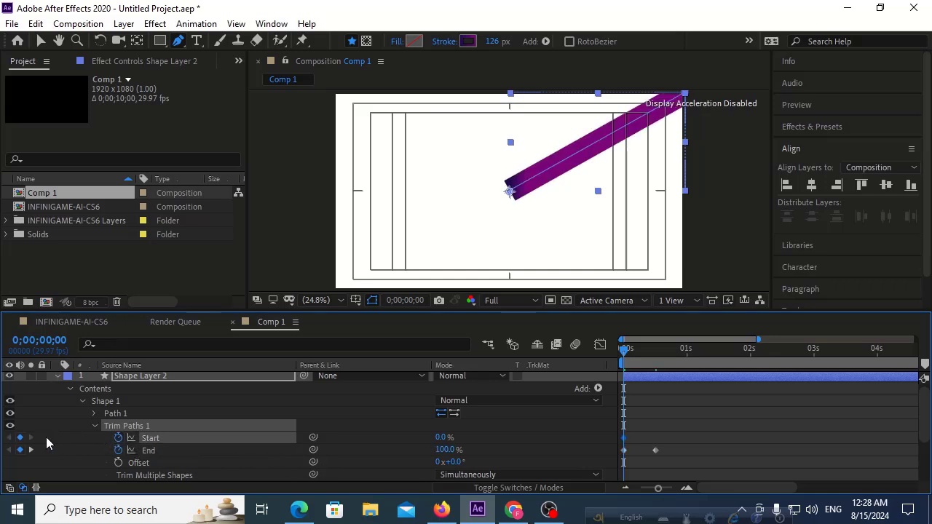
pyautogui.click(30, 450)
pyautogui.click(19, 437)
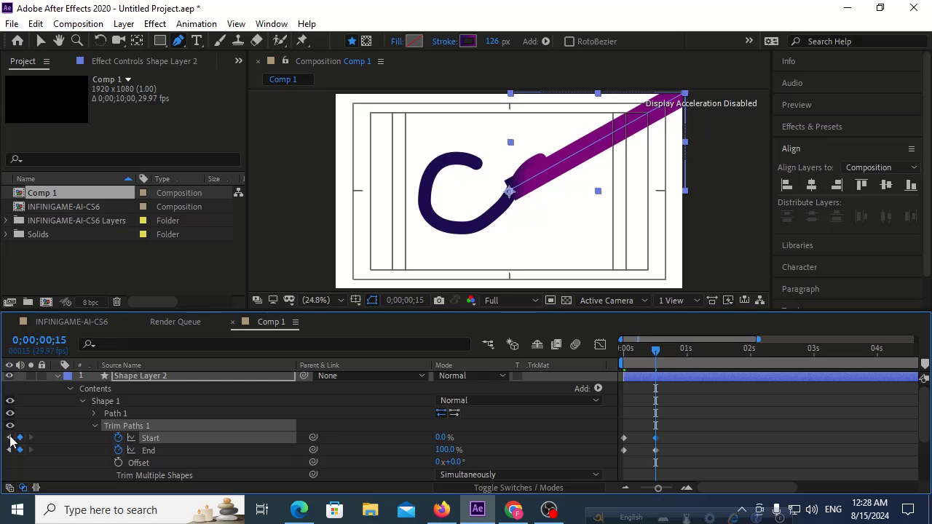
pyautogui.click(10, 437)
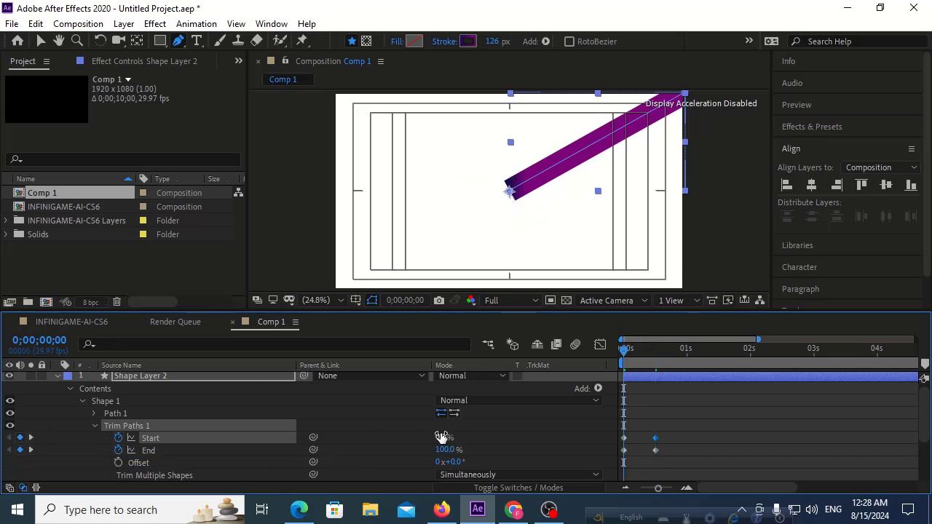
pyautogui.moveTo(431, 446); pyautogui.dragTo(506, 438)
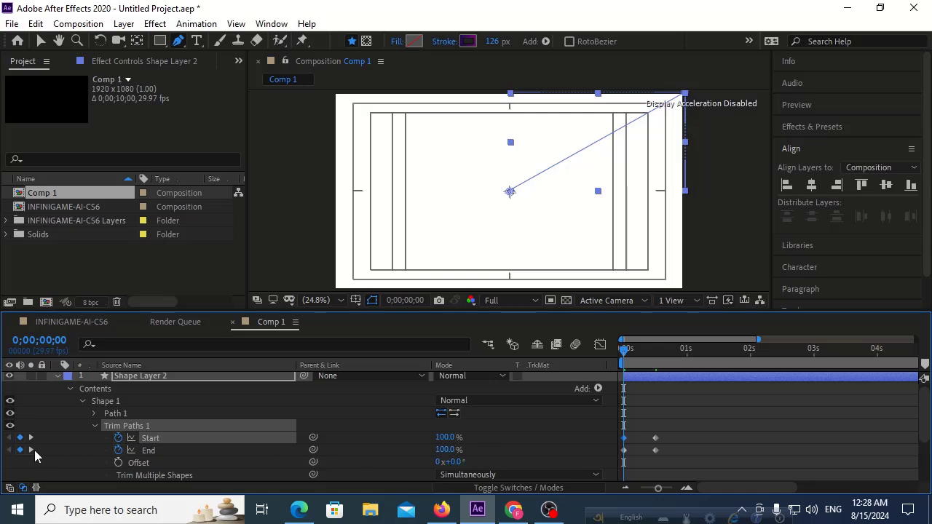
# Set End to 0% at frame 15 and shift the Start keyframes a few frames later
pyautogui.click(31, 450)
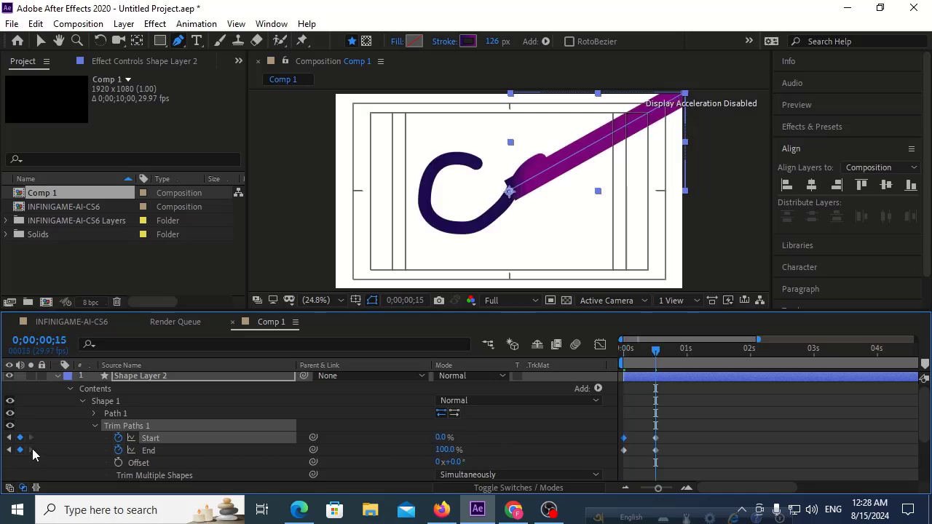
pyautogui.click(445, 450)
pyautogui.moveTo(444, 451); pyautogui.dragTo(348, 470)
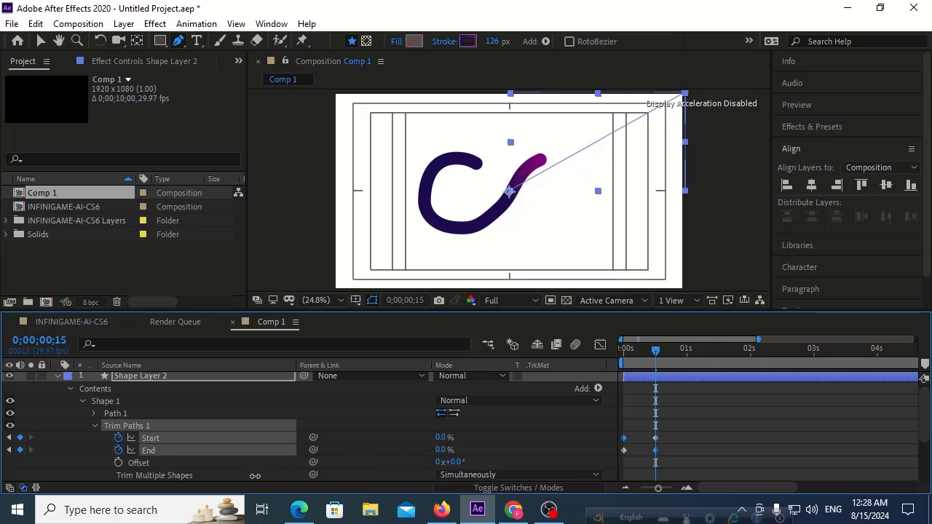
pyautogui.moveTo(650, 364); pyautogui.dragTo(644, 360)
pyautogui.click(667, 448)
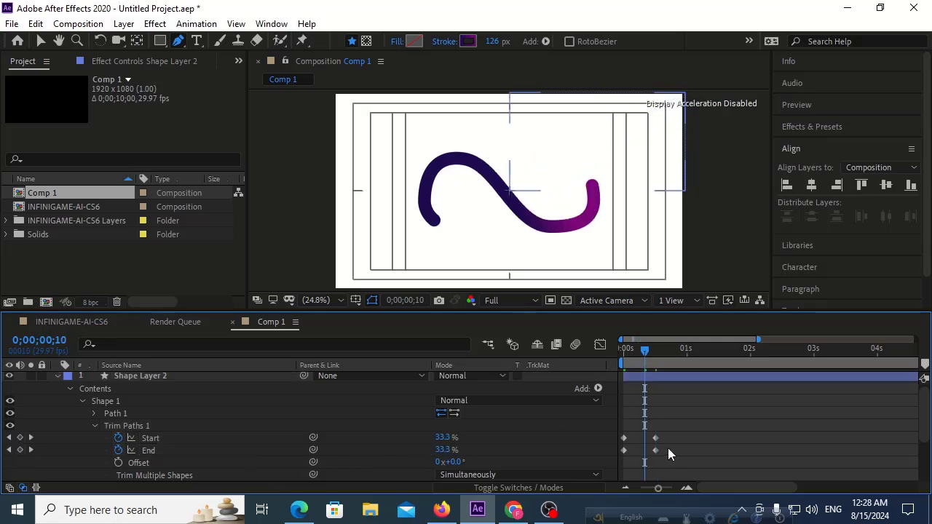
pyautogui.moveTo(668, 434)
pyautogui.mouseDown()
pyautogui.moveTo(620, 442)
pyautogui.moveTo(637, 441)
pyautogui.mouseUp()
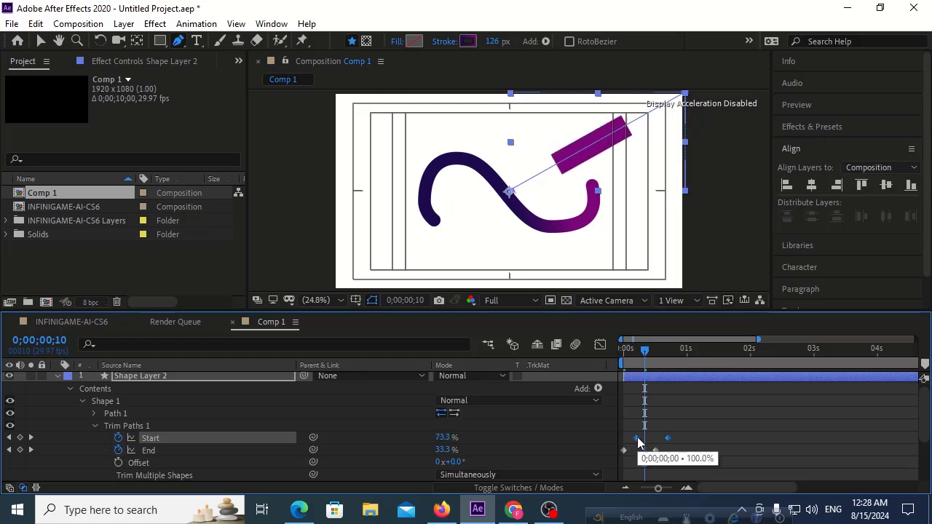
pyautogui.moveTo(638, 441); pyautogui.dragTo(640, 442)
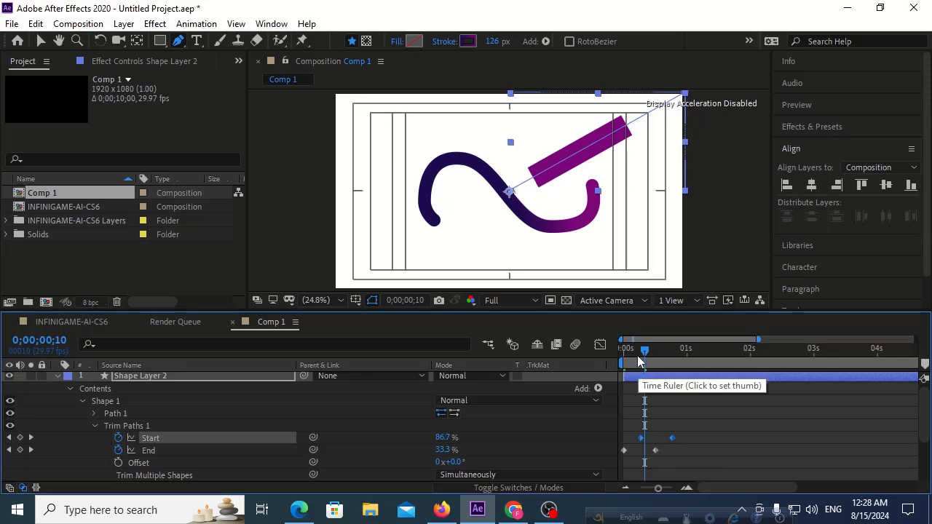
pyautogui.moveTo(644, 348); pyautogui.dragTo(569, 358)
# Nudge the Start keyframes slightly earlier and preview the staggered stroke animation
pyautogui.press('space')
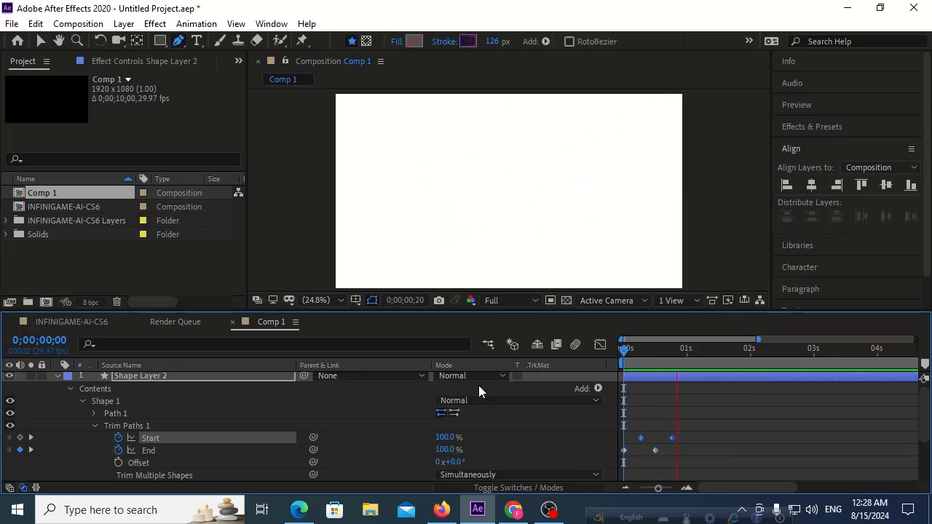
pyautogui.press('space')
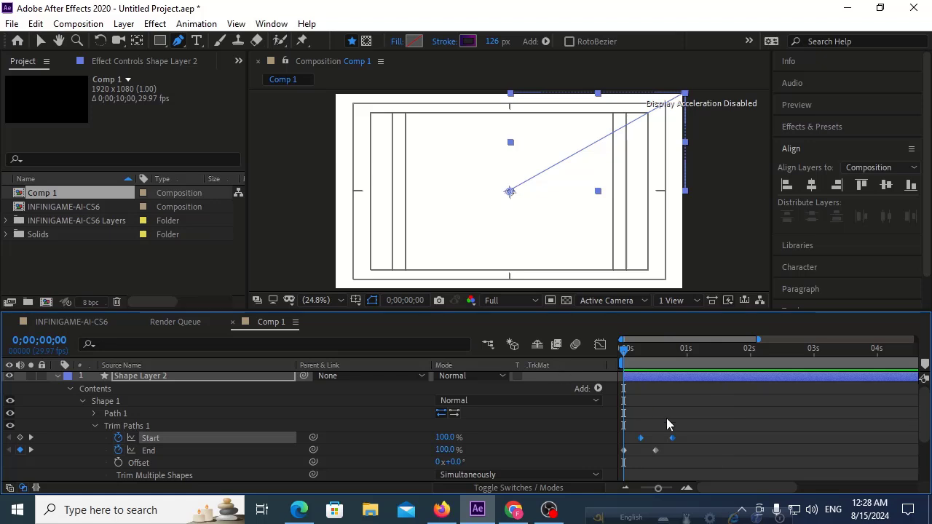
pyautogui.moveTo(641, 441); pyautogui.dragTo(627, 444)
pyautogui.moveTo(672, 444)
pyautogui.mouseDown()
pyautogui.moveTo(617, 461)
pyautogui.moveTo(641, 455)
pyautogui.mouseUp()
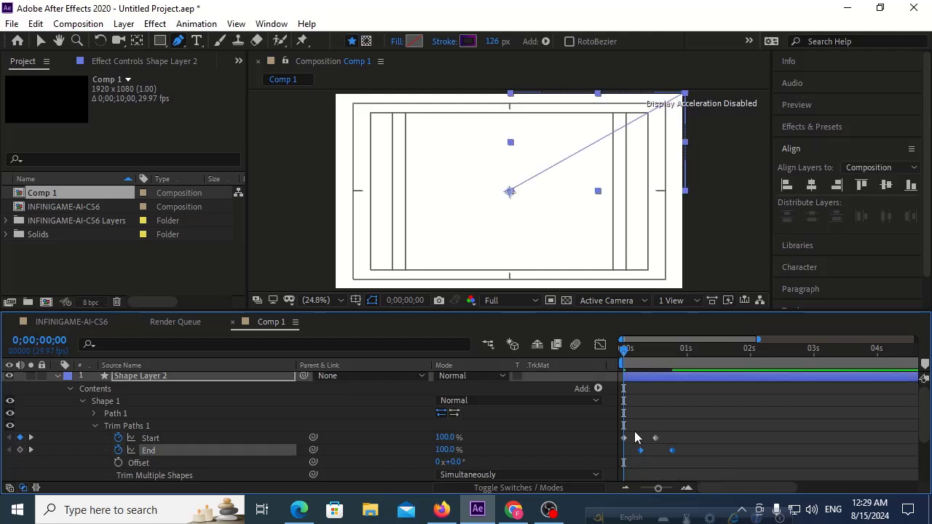
pyautogui.press('space')
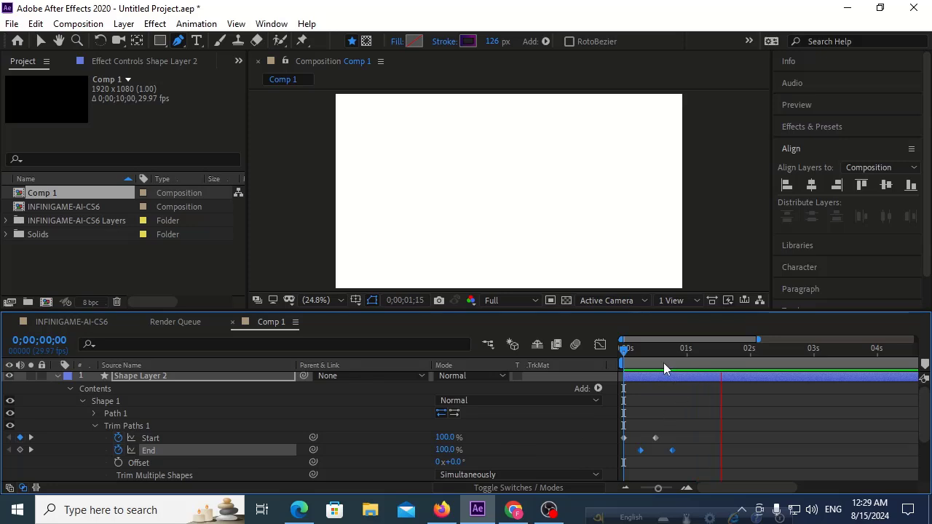
pyautogui.press('space')
pyautogui.press('space')
pyautogui.press('space')
# Apply Easy Ease to all four trim keyframes with 95% incoming influence
pyautogui.moveTo(680, 432); pyautogui.dragTo(617, 466)
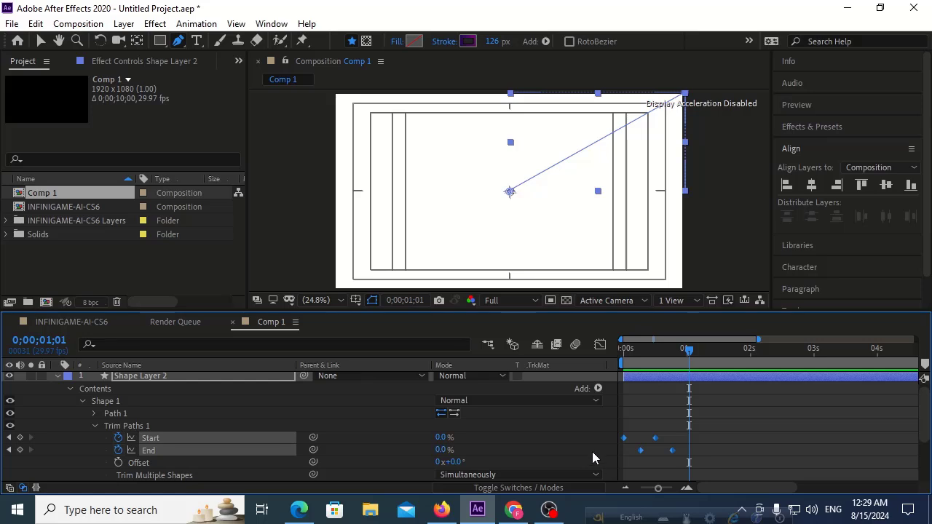
pyautogui.press('F9')
pyautogui.rightClick(657, 437)
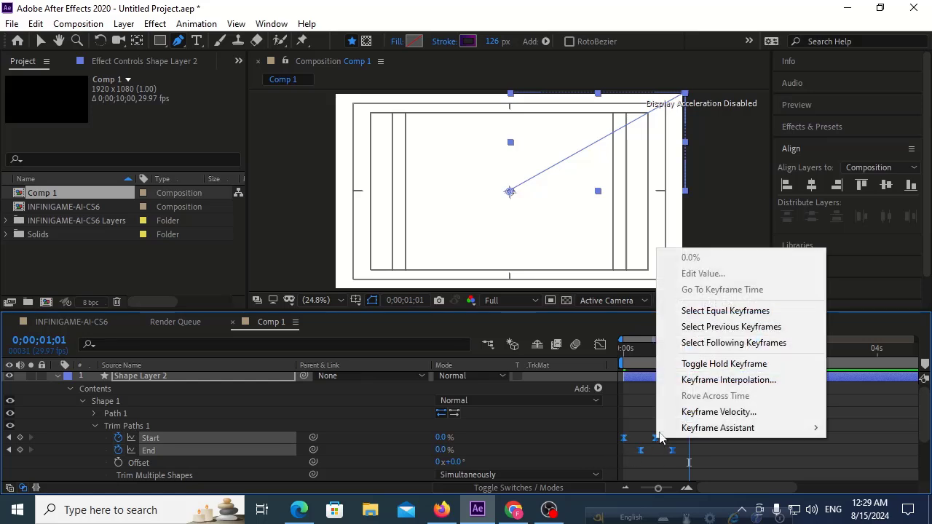
pyautogui.click(717, 412)
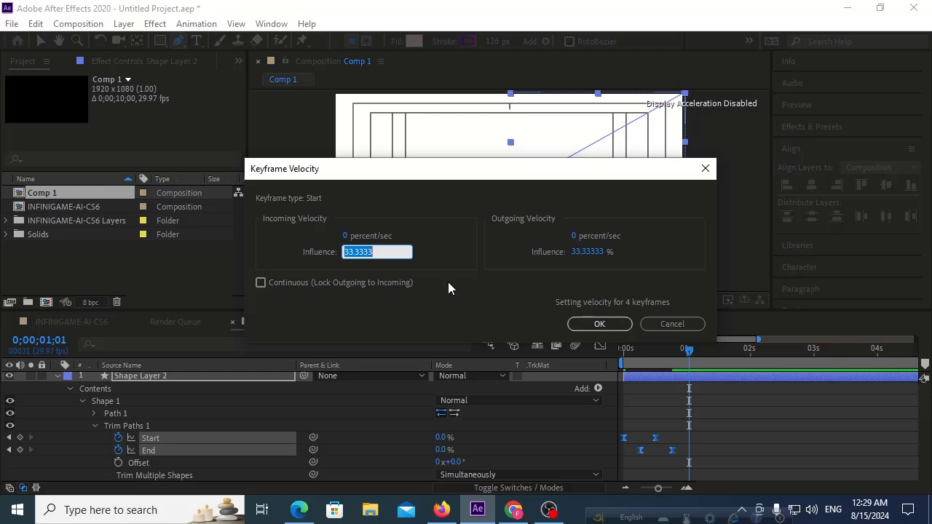
pyautogui.write('95')
pyautogui.click(599, 324)
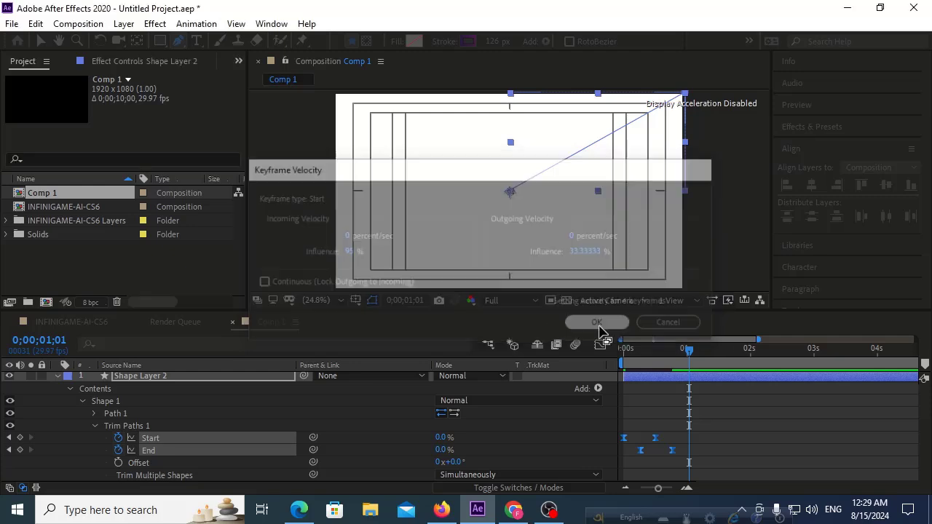
# Thin the gradient stroke to 82 px and preview the eased draw-on
pyautogui.press('Home')
pyautogui.press('space')
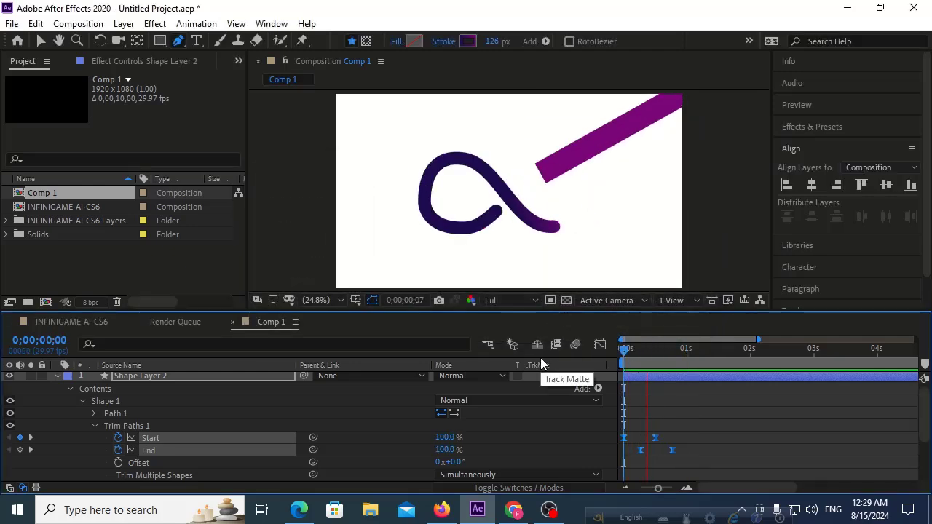
pyautogui.click(636, 357)
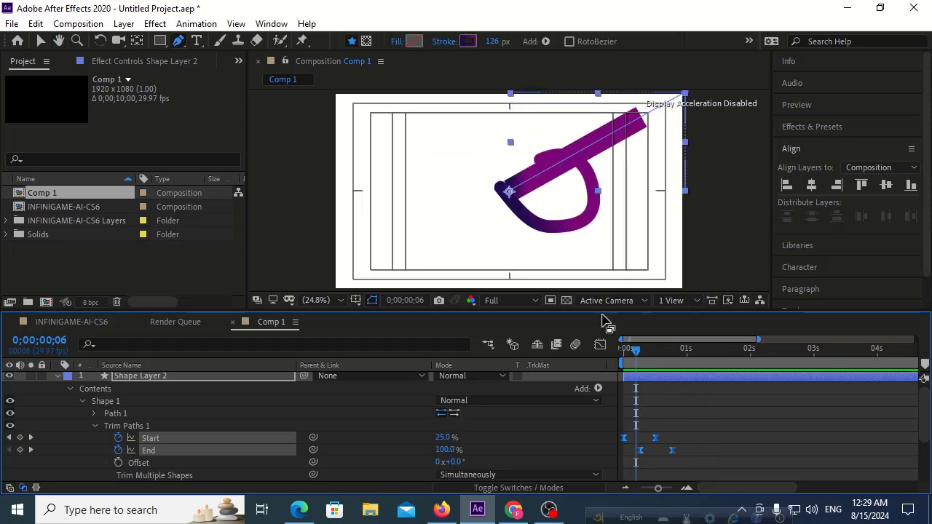
pyautogui.moveTo(492, 42)
pyautogui.mouseDown()
pyautogui.moveTo(454, 51)
pyautogui.moveTo(472, 51)
pyautogui.mouseUp()
pyautogui.press('space')
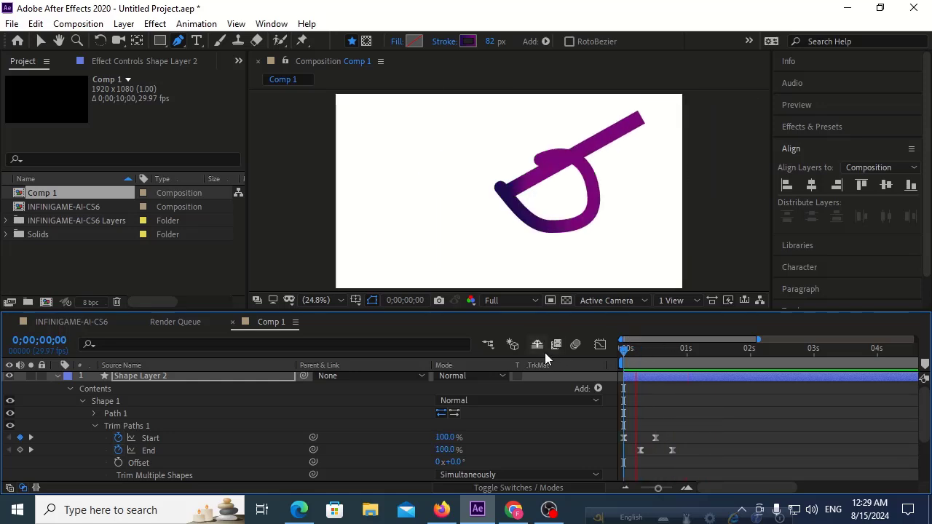
# Select Shape Layer 2's Trim Paths keyframes, scale them closer together, and preview
pyautogui.click(633, 352)
pyautogui.click(633, 352)
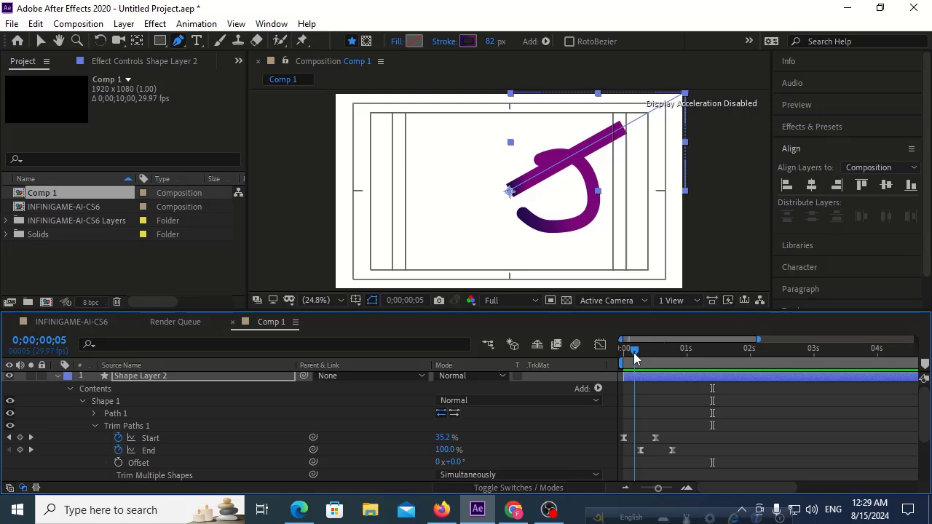
pyautogui.moveTo(692, 433)
pyautogui.mouseDown()
pyautogui.moveTo(634, 455)
pyautogui.moveTo(663, 452)
pyautogui.mouseUp()
pyautogui.moveTo(634, 350); pyautogui.dragTo(623, 350)
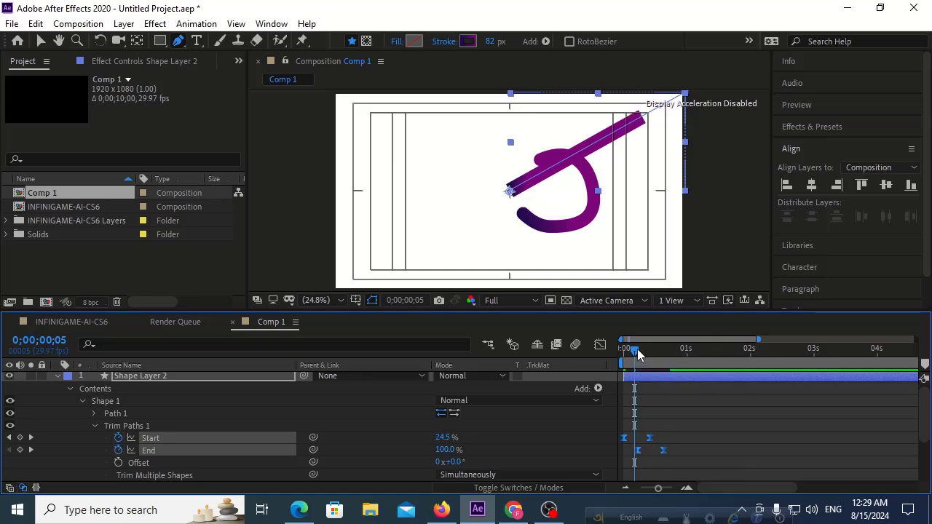
pyautogui.press('space')
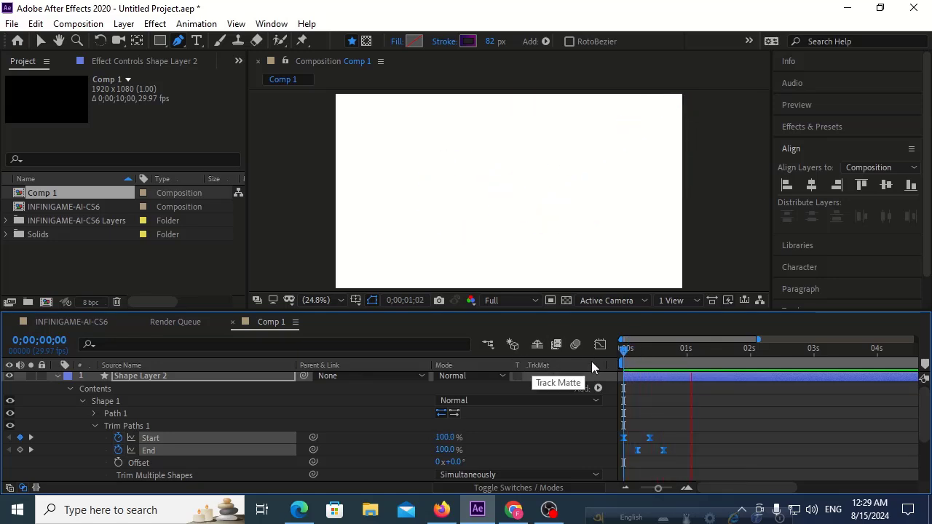
pyautogui.click(634, 350)
pyautogui.press('space')
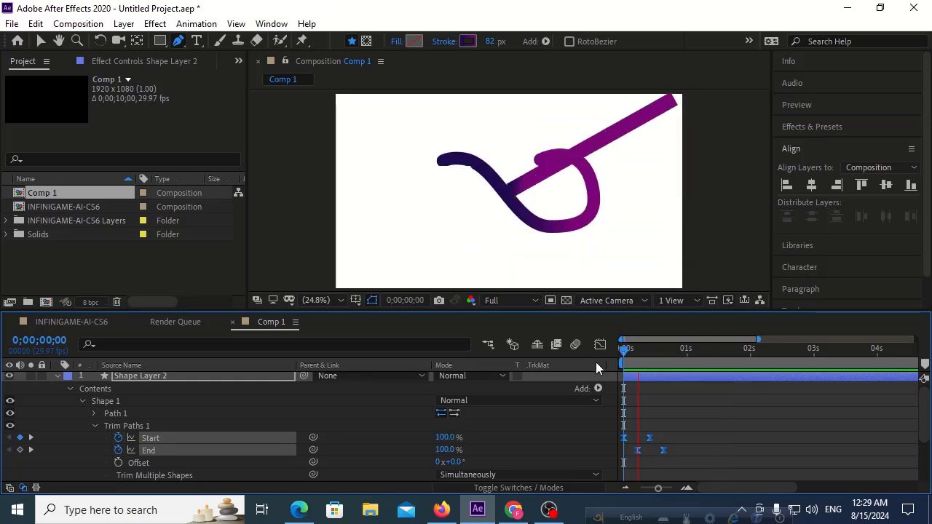
pyautogui.press('space')
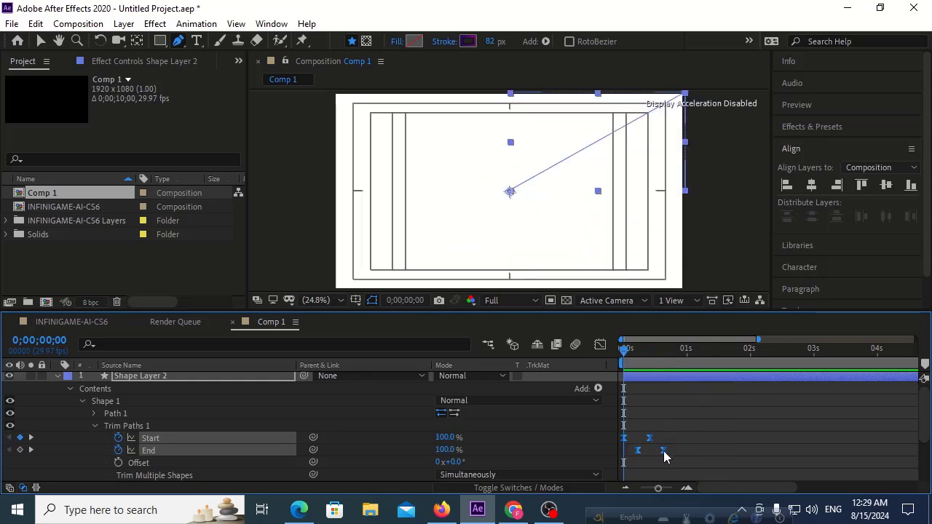
# Squeeze the Trim Paths keyframes even closer and preview the faster draw-on
pyautogui.moveTo(663, 450); pyautogui.dragTo(652, 449)
pyautogui.press('space')
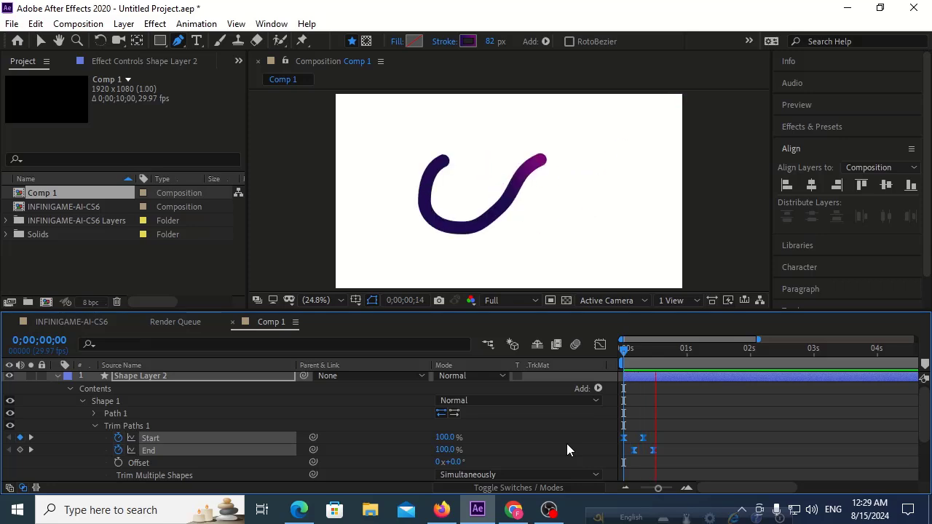
pyautogui.press('space')
pyautogui.press('space')
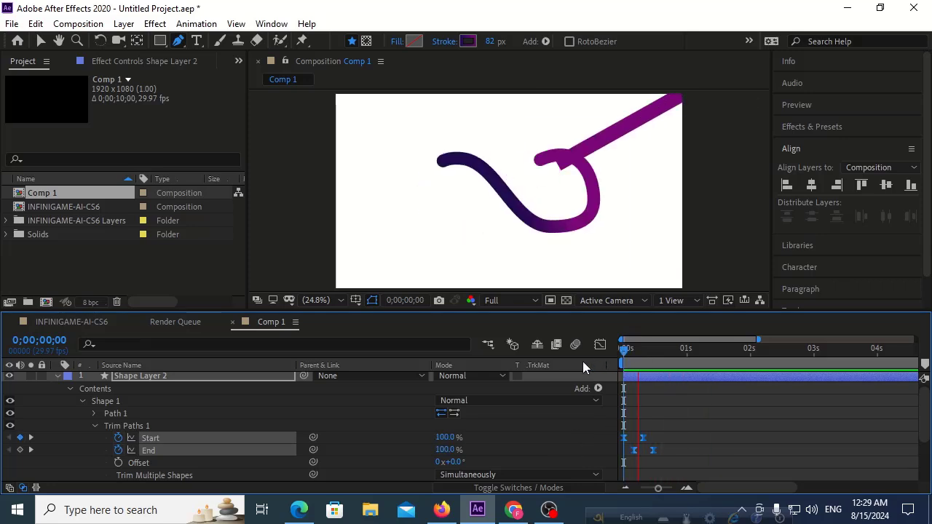
pyautogui.press('space')
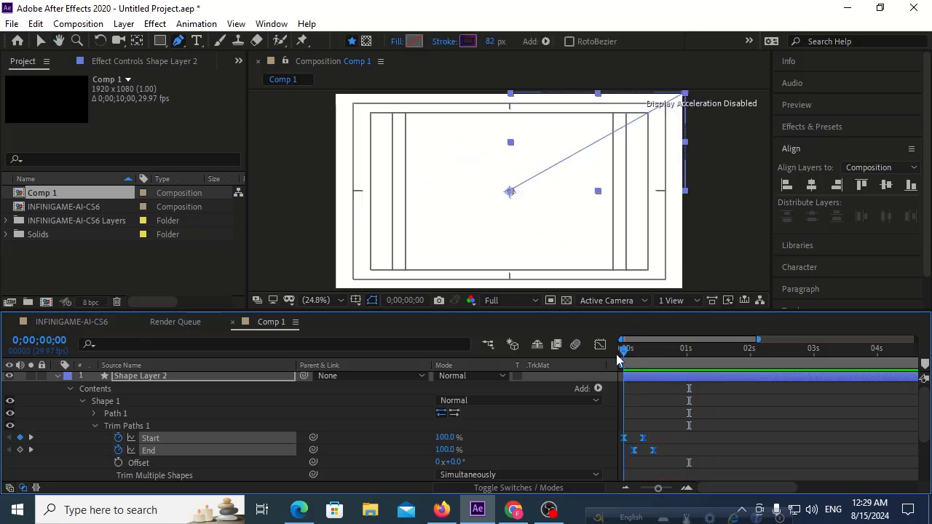
pyautogui.press('space')
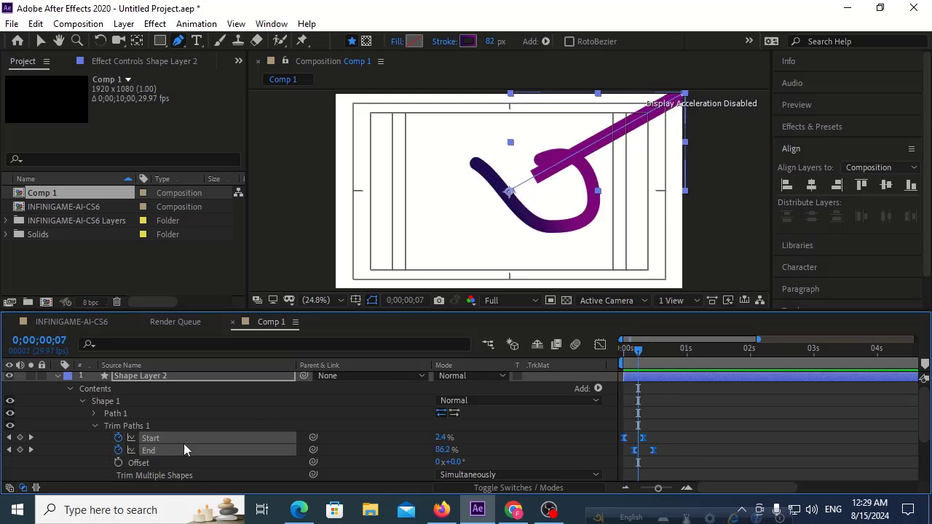
# Set Gradient Stroke 1's Line Cap to Round Cap
pyautogui.click(94, 426)
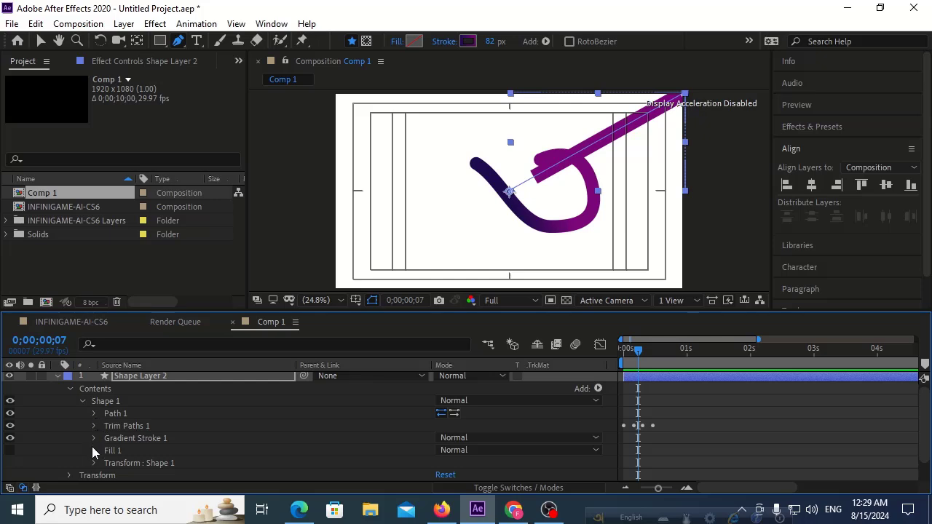
pyautogui.click(93, 450)
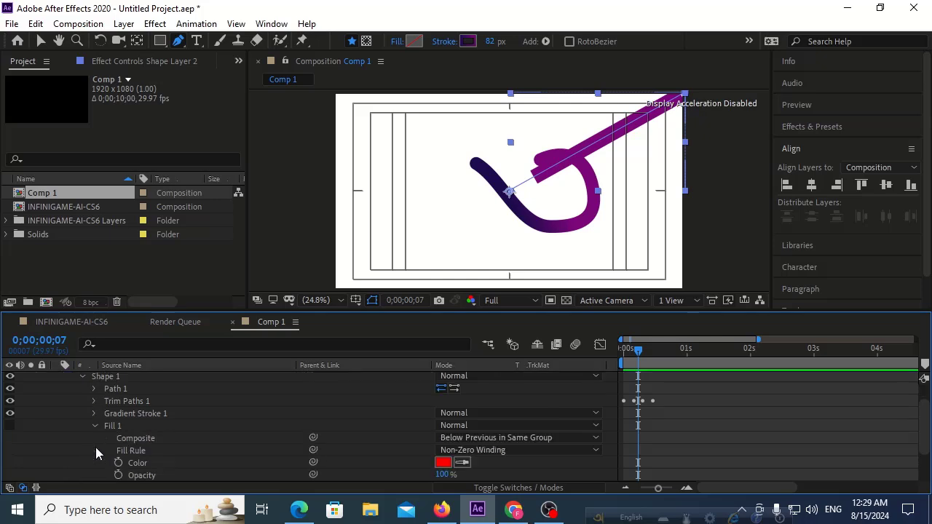
pyautogui.scroll(-1, 163, 449)
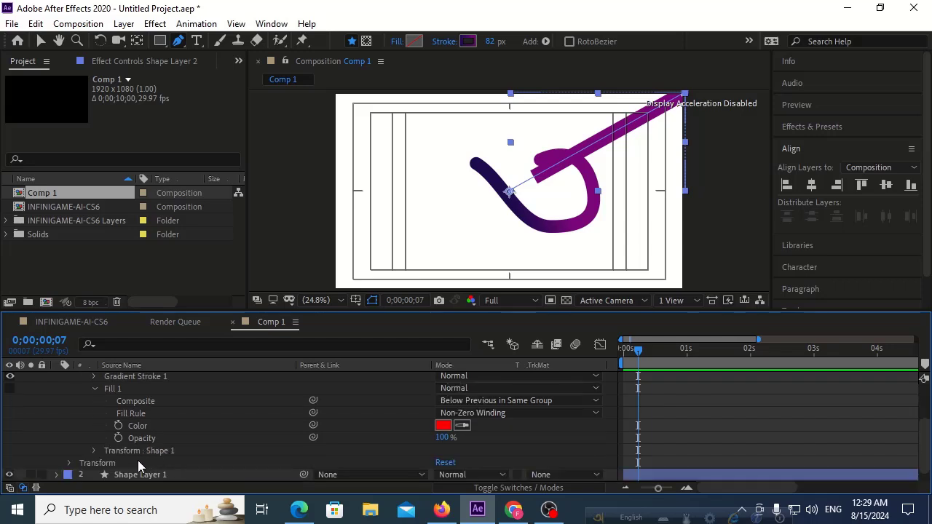
pyautogui.scroll(1, 155, 437)
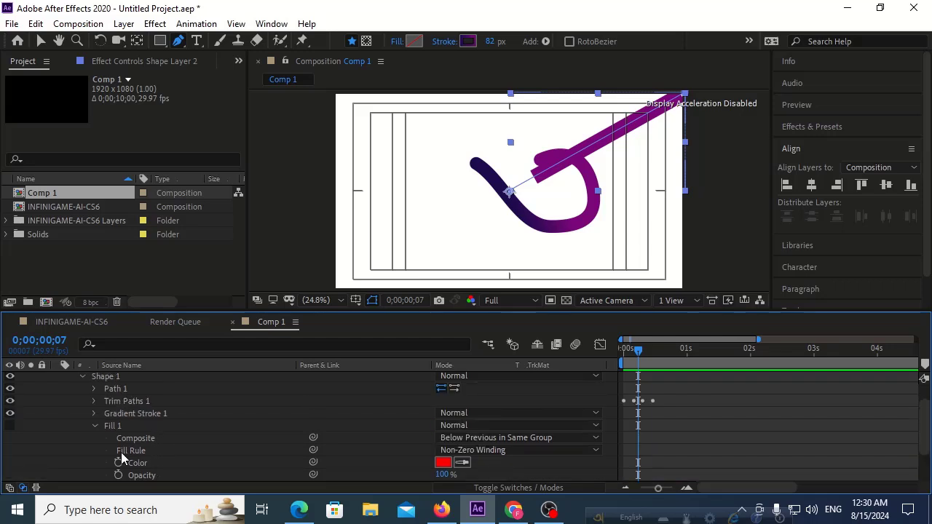
pyautogui.click(95, 426)
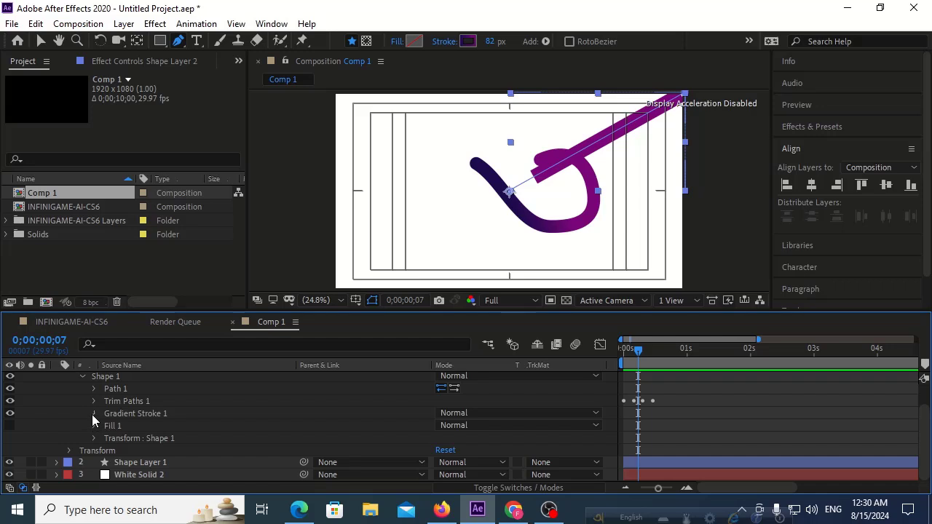
pyautogui.click(92, 413)
pyautogui.scroll(-1, 175, 429)
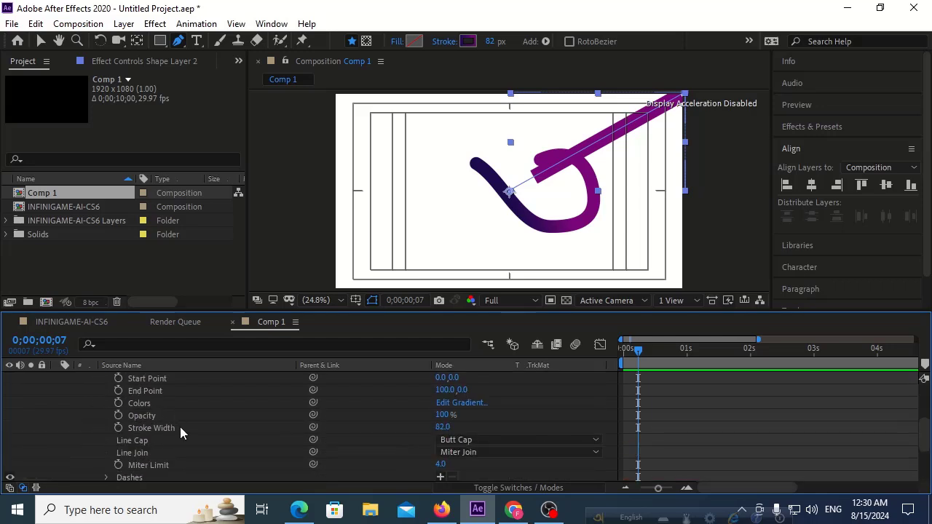
pyautogui.click(451, 440)
pyautogui.click(462, 408)
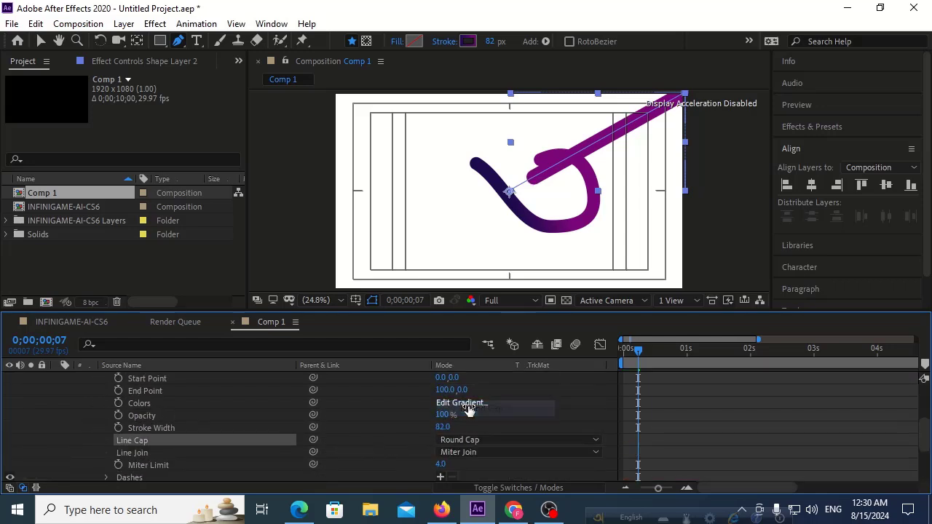
# Preview the round-capped line animation, then collapse Shape Layer 2's Contents
pyautogui.press('space')
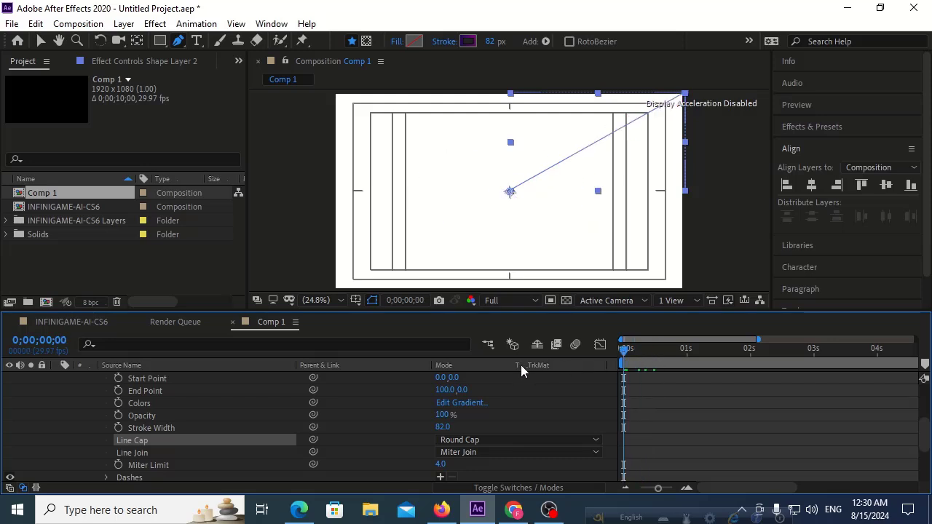
pyautogui.press('space')
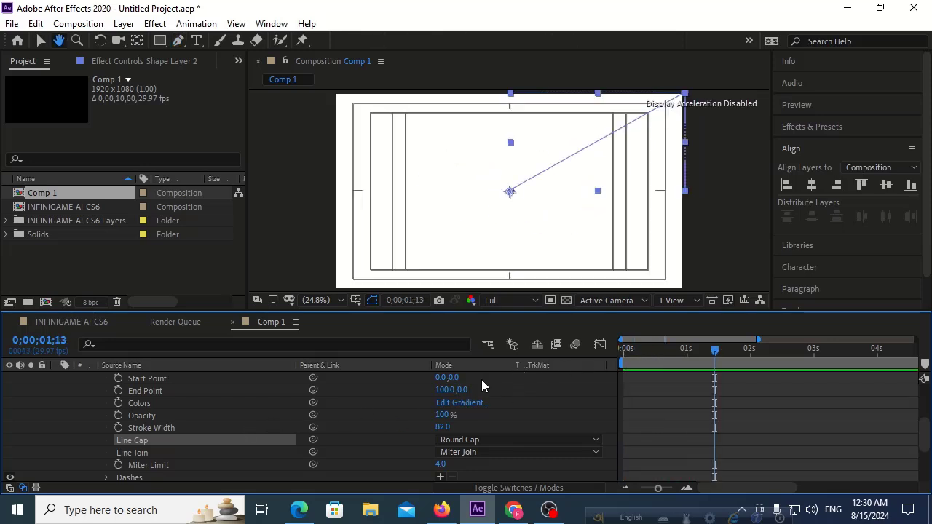
pyautogui.press('space')
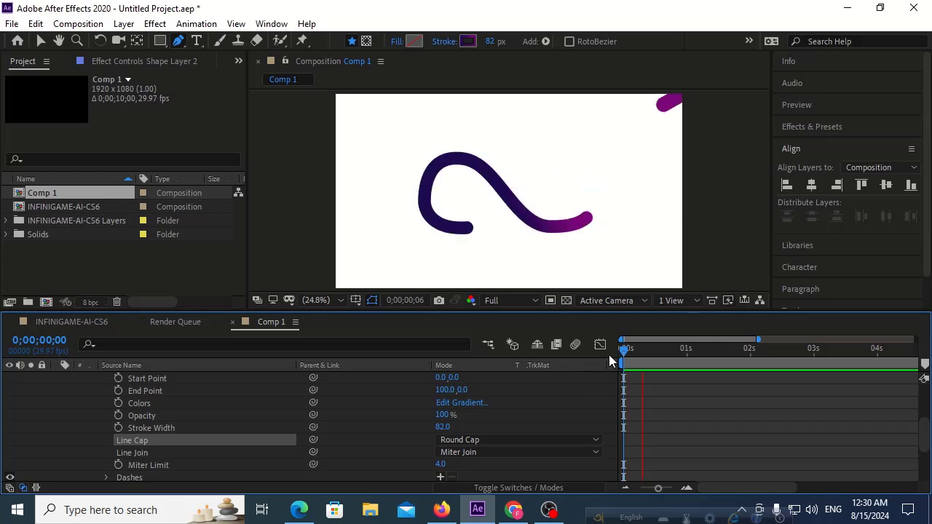
pyautogui.press('space')
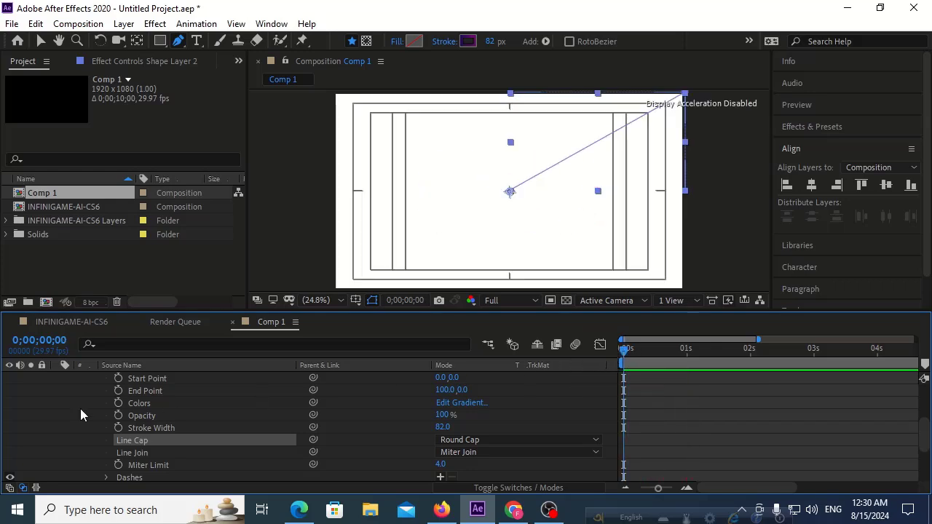
pyautogui.scroll(3, 81, 414)
pyautogui.click(69, 391)
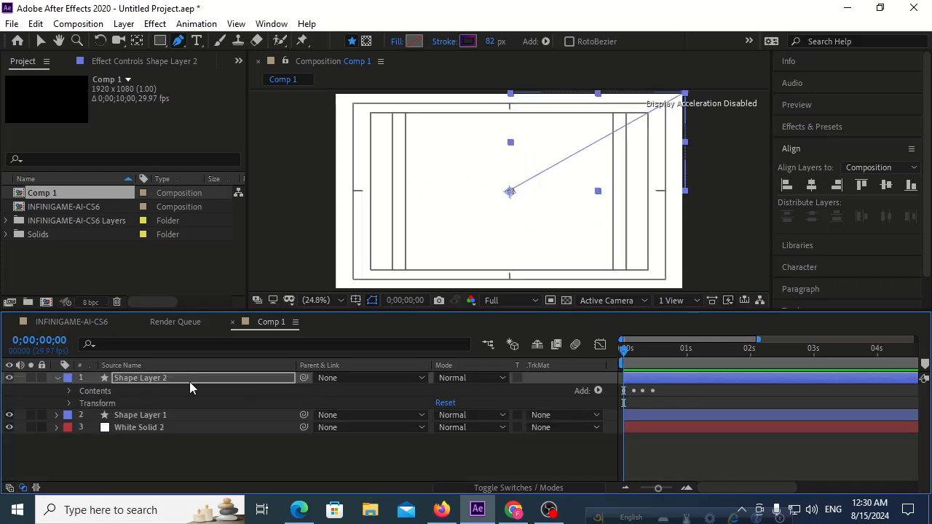
# Add Repeater 1 to Shape Layer 2's contents and expand its copy settings
pyautogui.click(597, 391)
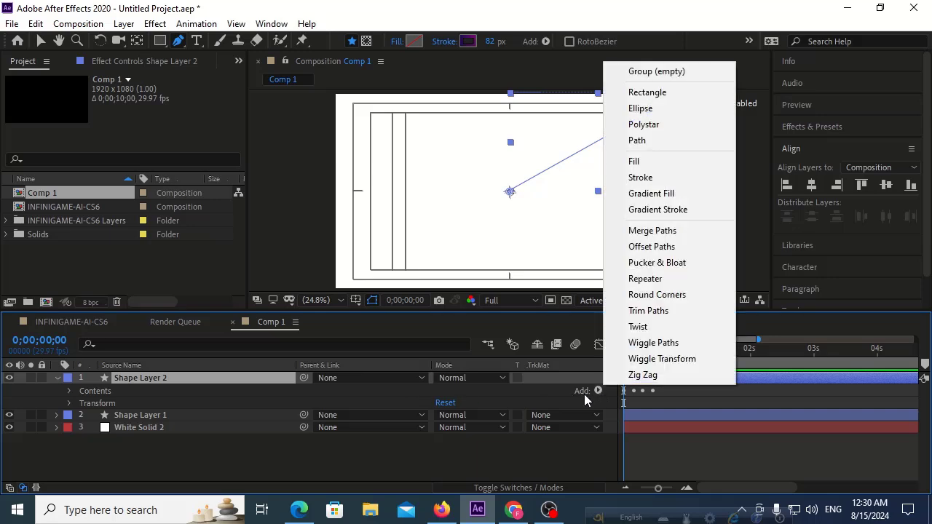
pyautogui.click(645, 278)
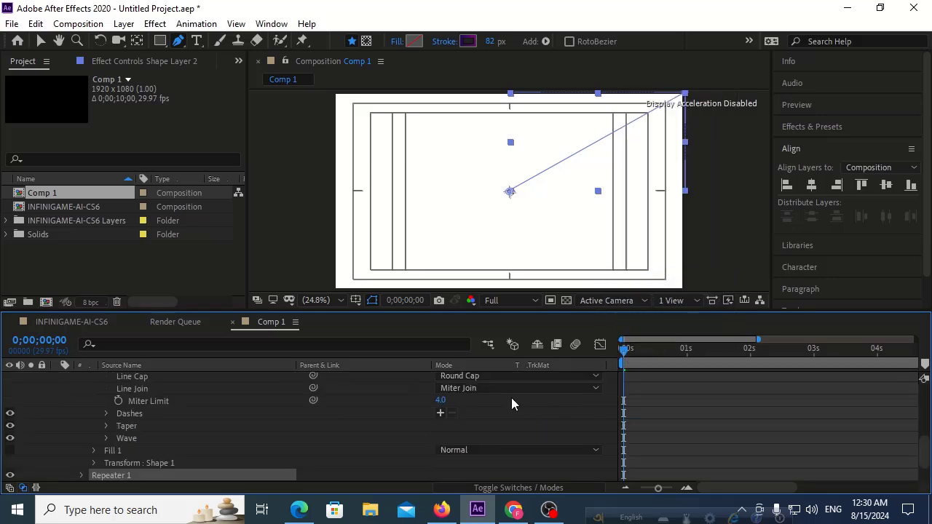
pyautogui.scroll(-2, 289, 453)
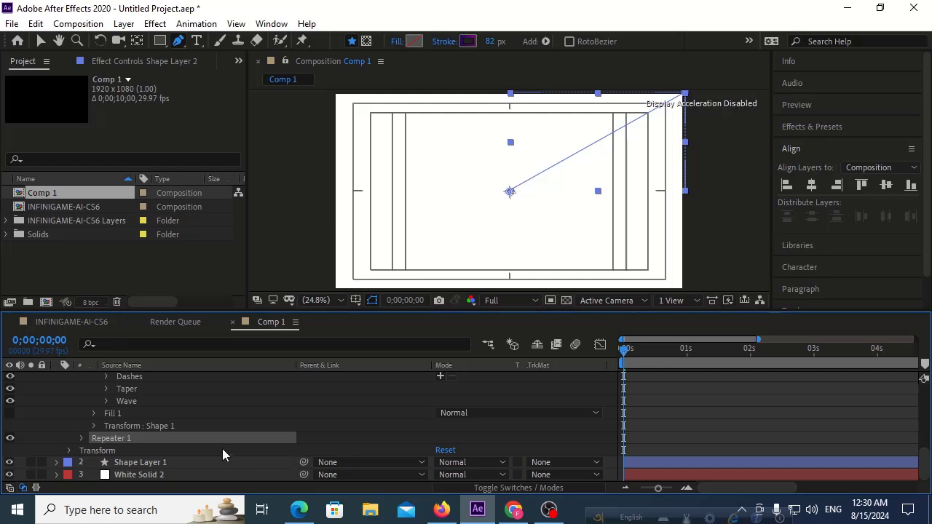
pyautogui.click(82, 438)
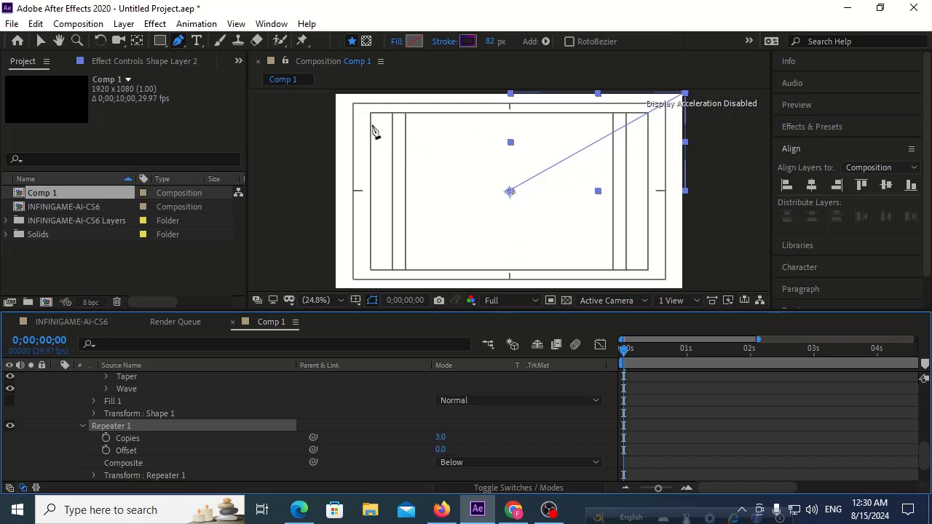
# Set Repeater 1 to 4 copies
pyautogui.click(439, 437)
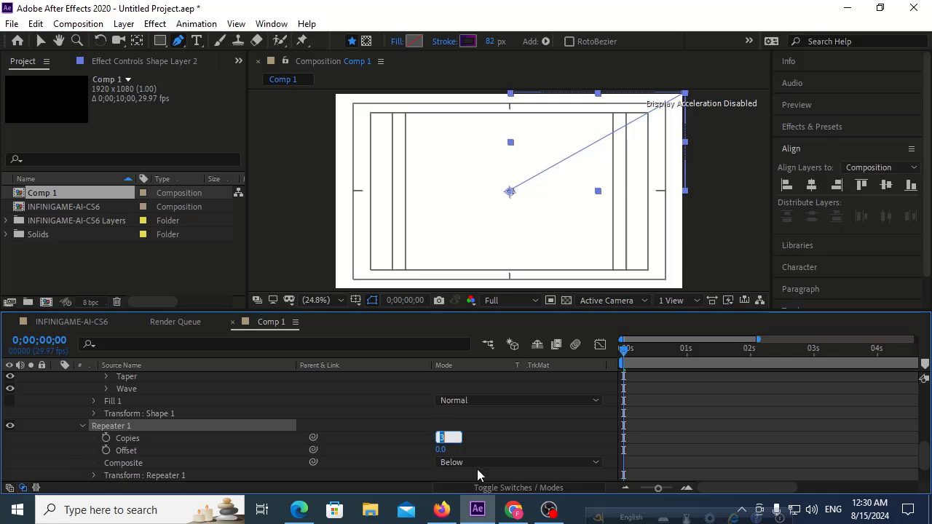
pyautogui.write('4')
pyautogui.click(478, 437)
pyautogui.moveTo(651, 352); pyautogui.dragTo(643, 361)
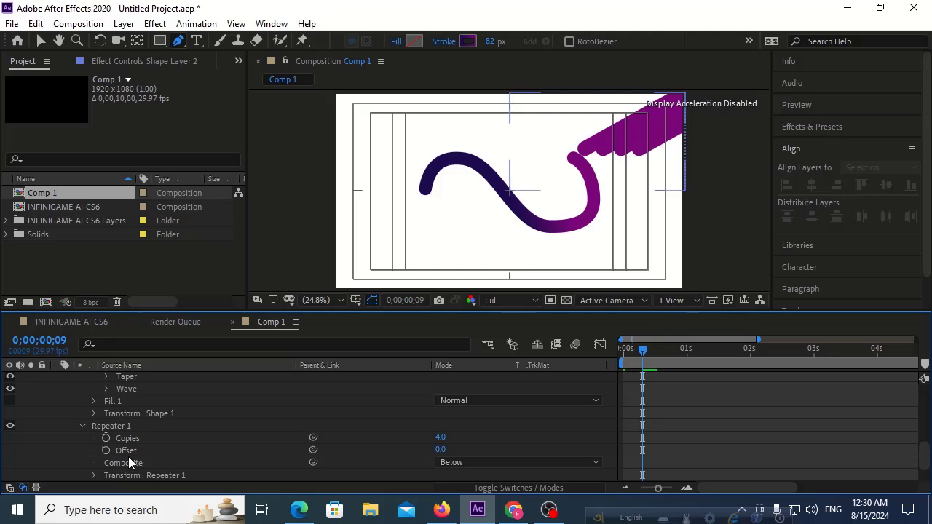
pyautogui.scroll(-2, 128, 456)
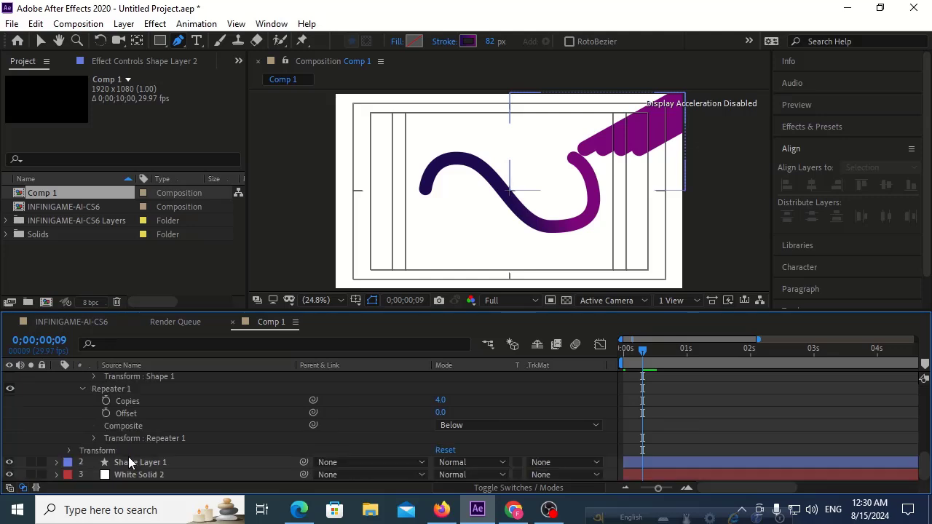
# Set the Repeater transform position offset to 0 and rotation to 90° between copies
pyautogui.click(94, 438)
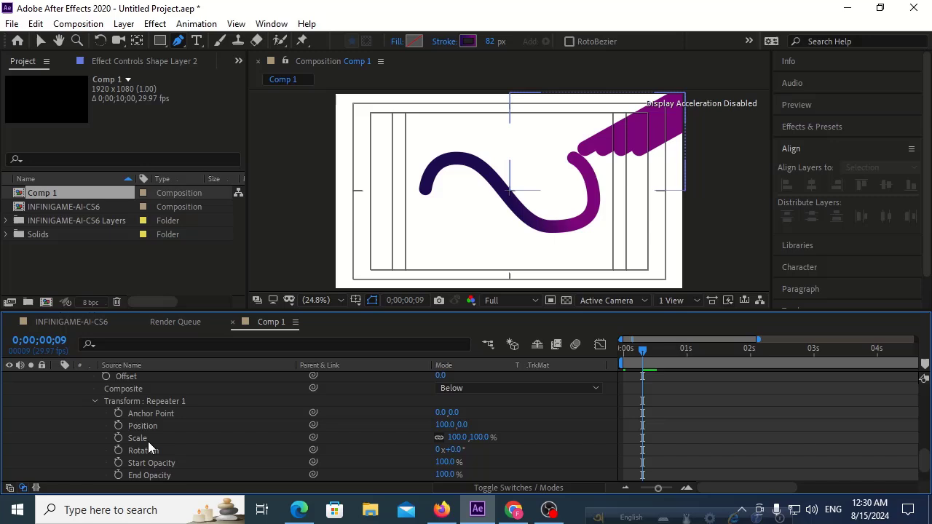
pyautogui.click(439, 425)
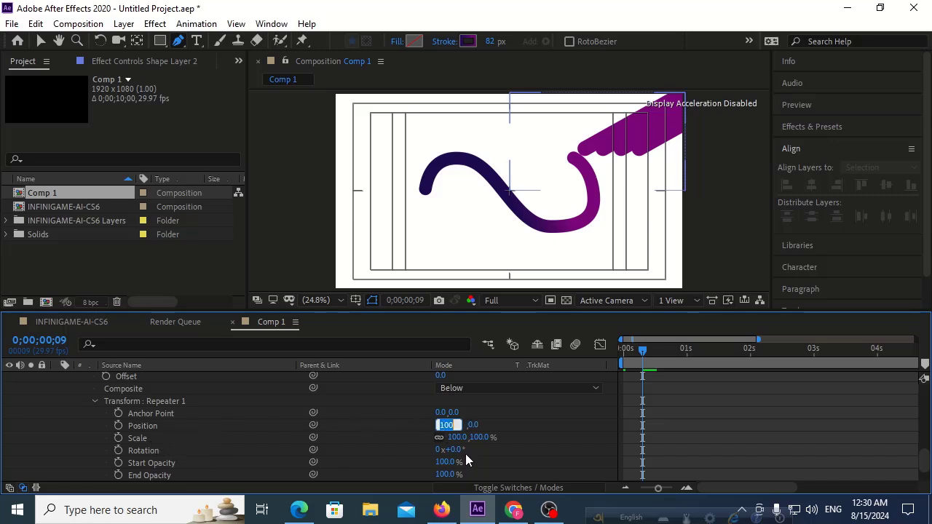
pyautogui.write('0')
pyautogui.press('Return')
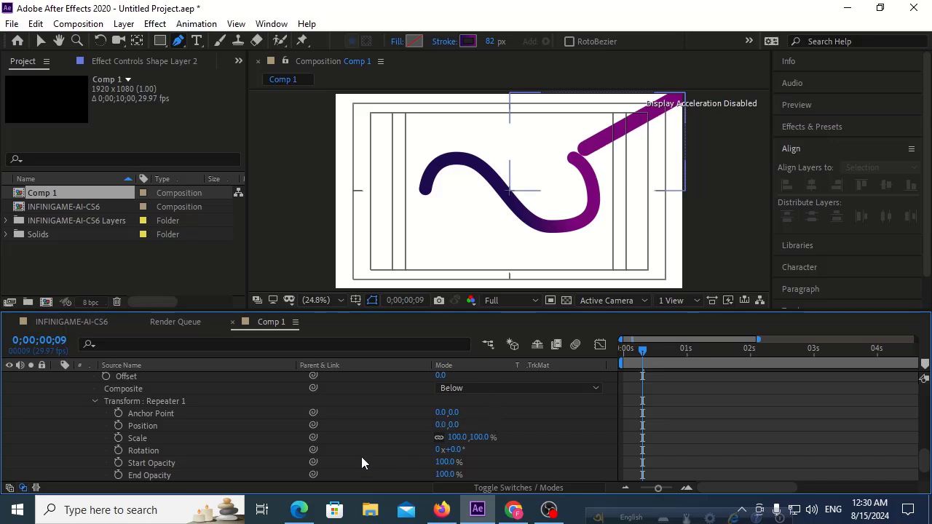
pyautogui.click(455, 449)
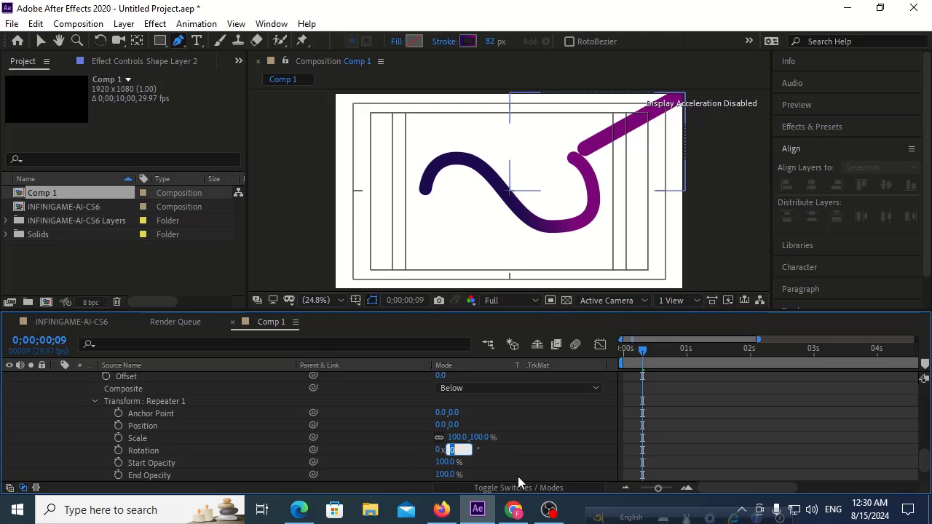
pyautogui.write('360/4')
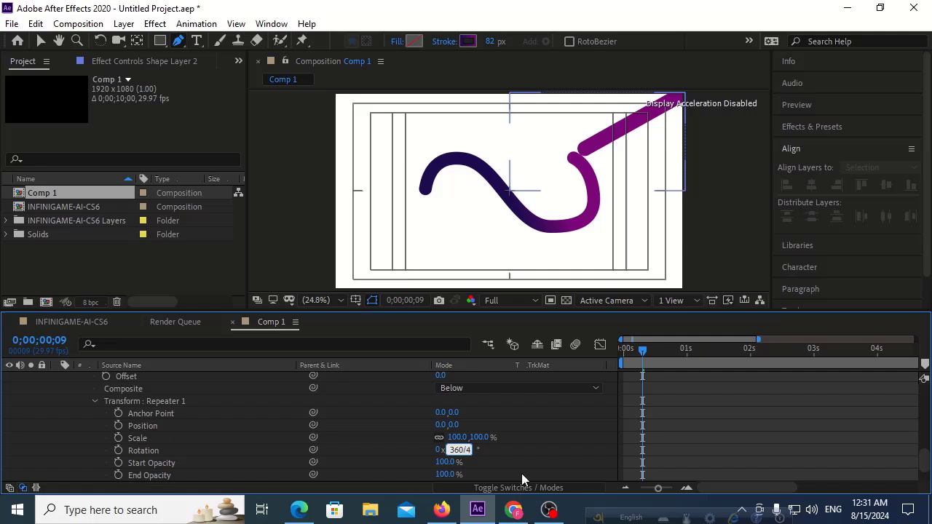
pyautogui.press('Return')
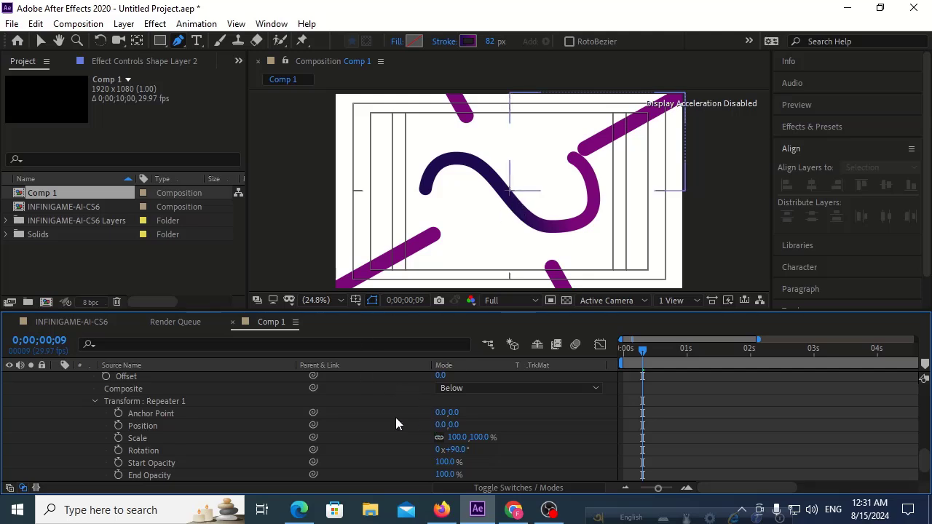
# Scrub the Repeater anchor point to offset the copies, then reset it to 0,0
pyautogui.scroll(3, 394, 417)
pyautogui.scroll(-2, 395, 417)
pyautogui.scroll(-1, 394, 417)
pyautogui.moveTo(452, 413); pyautogui.dragTo(556, 378)
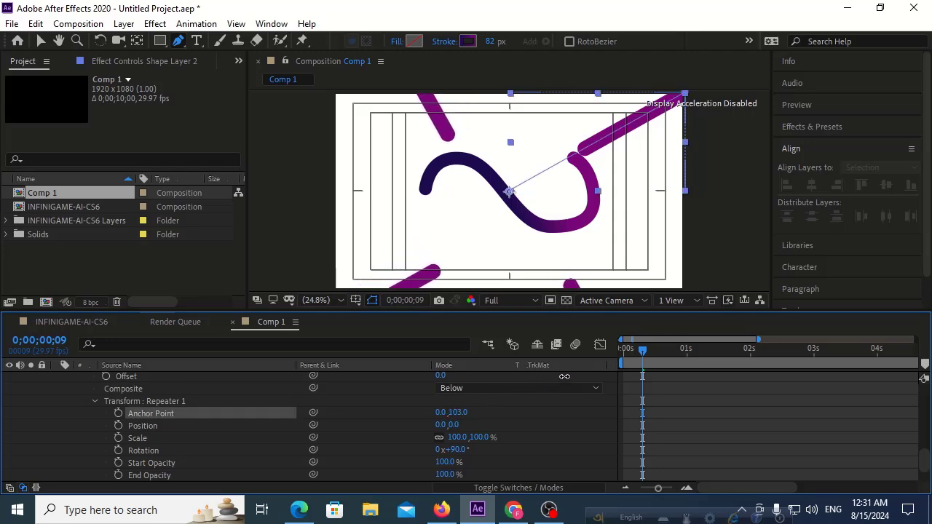
pyautogui.moveTo(558, 378)
pyautogui.mouseDown()
pyautogui.moveTo(446, 395)
pyautogui.moveTo(492, 386)
pyautogui.mouseUp()
pyautogui.moveTo(439, 412)
pyautogui.mouseDown()
pyautogui.moveTo(542, 388)
pyautogui.moveTo(440, 413)
pyautogui.mouseUp()
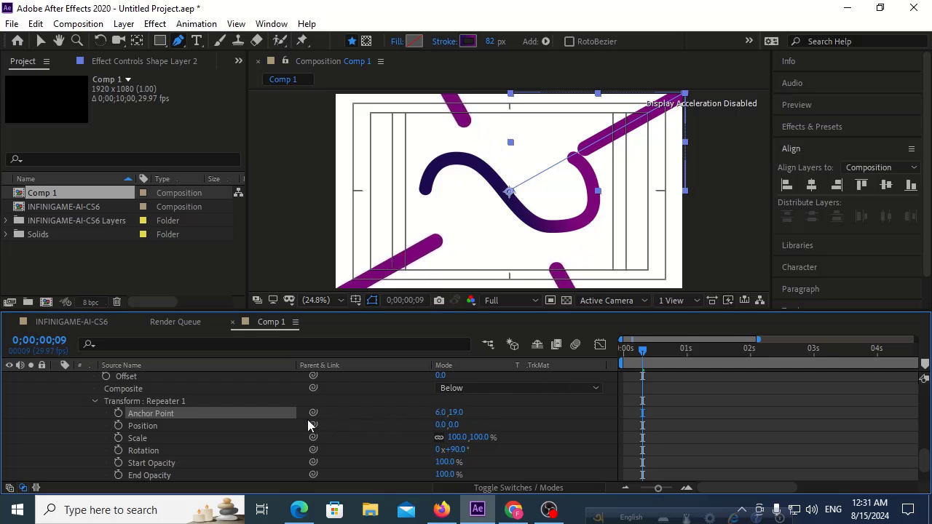
pyautogui.rightClick(278, 413)
pyautogui.click(314, 337)
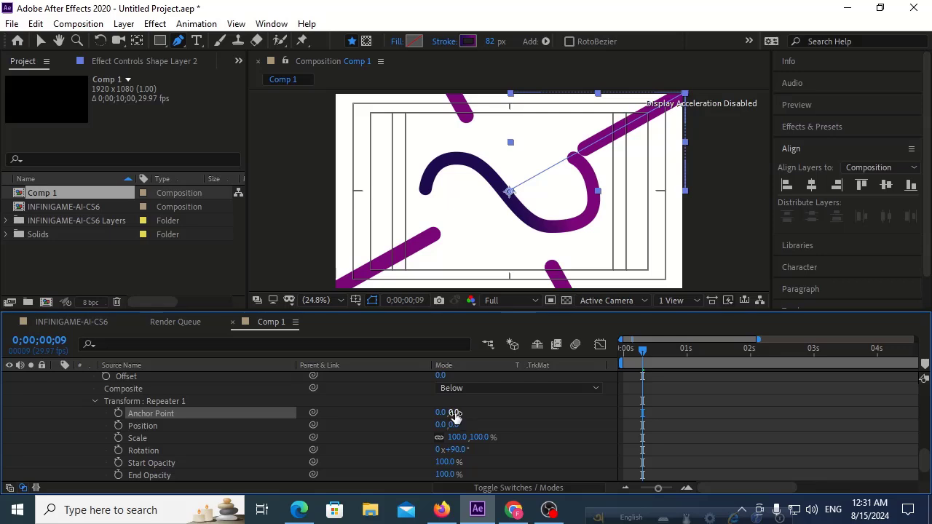
# Try raising the anchor point's Y offset to 137, then undo back to 0,0
pyautogui.moveTo(455, 413); pyautogui.dragTo(559, 392)
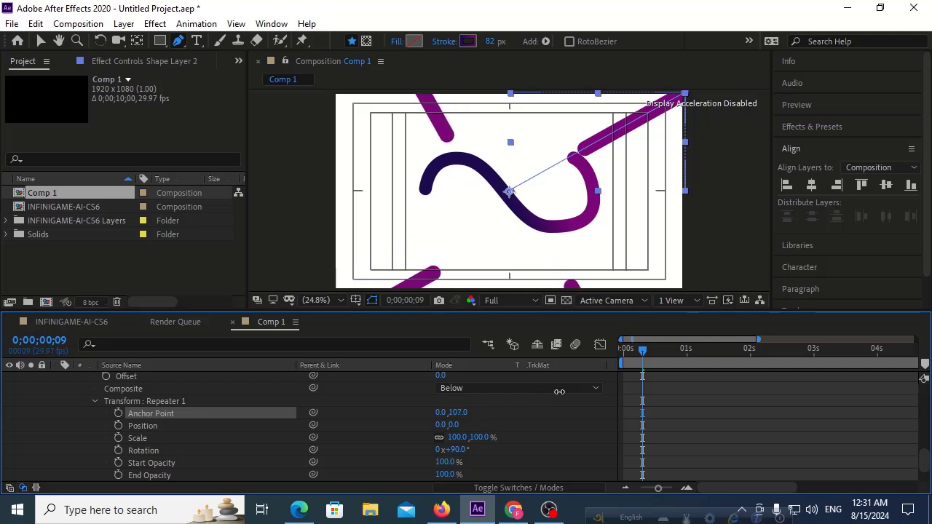
pyautogui.moveTo(559, 392); pyautogui.dragTo(588, 388)
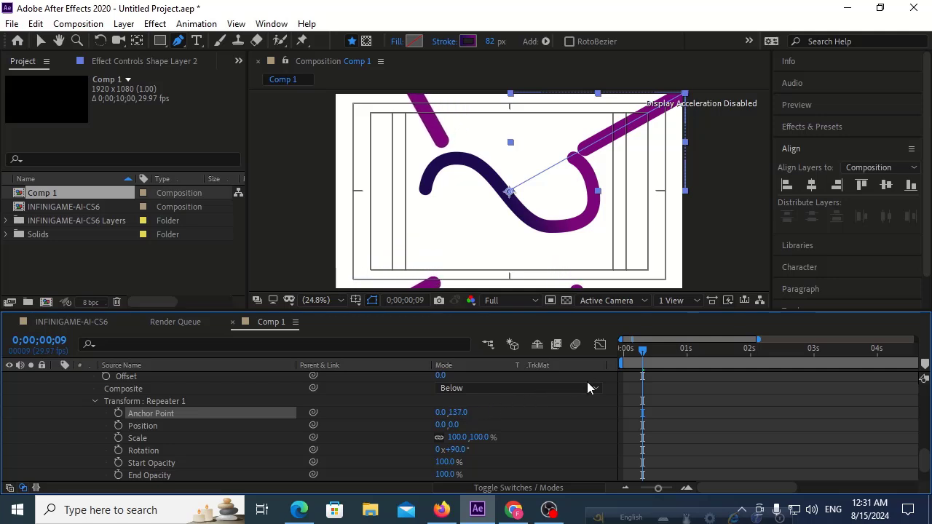
pyautogui.hotkey('ctrl', 'z')
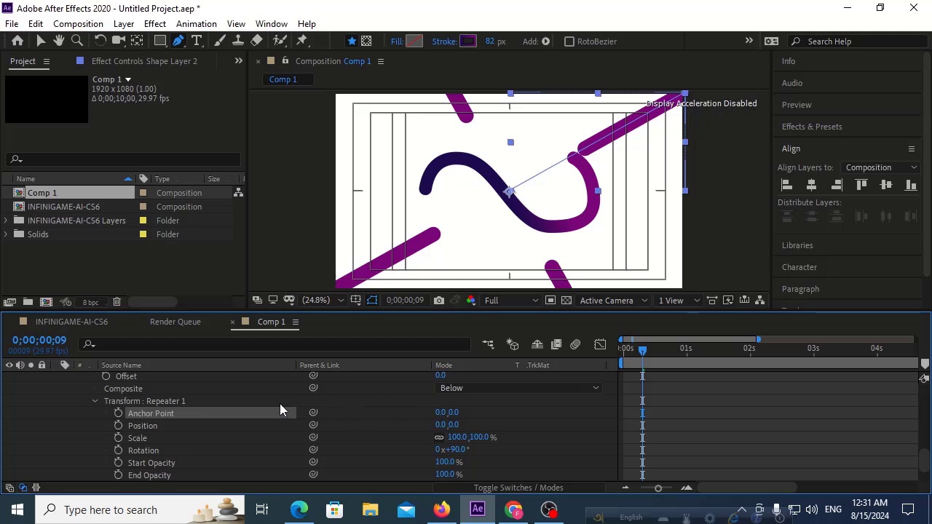
pyautogui.scroll(10, 182, 396)
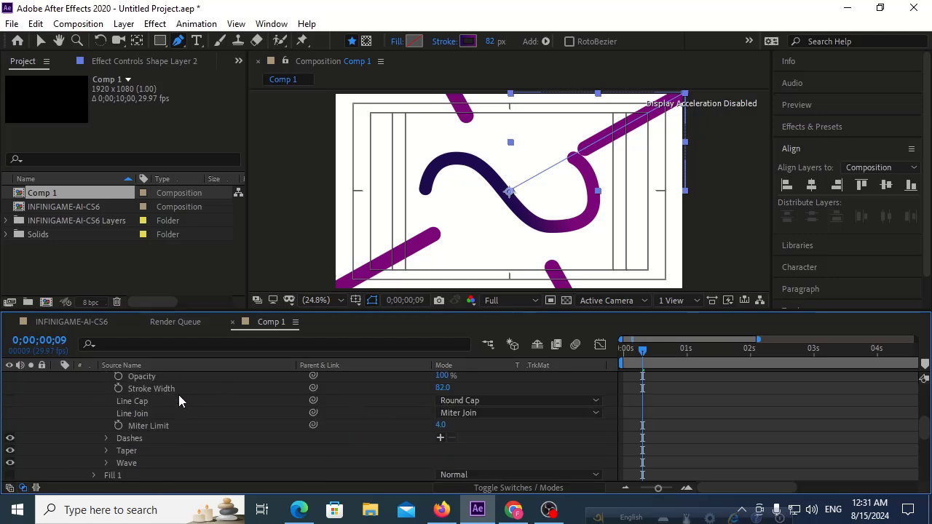
# Rotate Shape Layer 2 to −14° and preview the burst from frame 0
pyautogui.press('r')
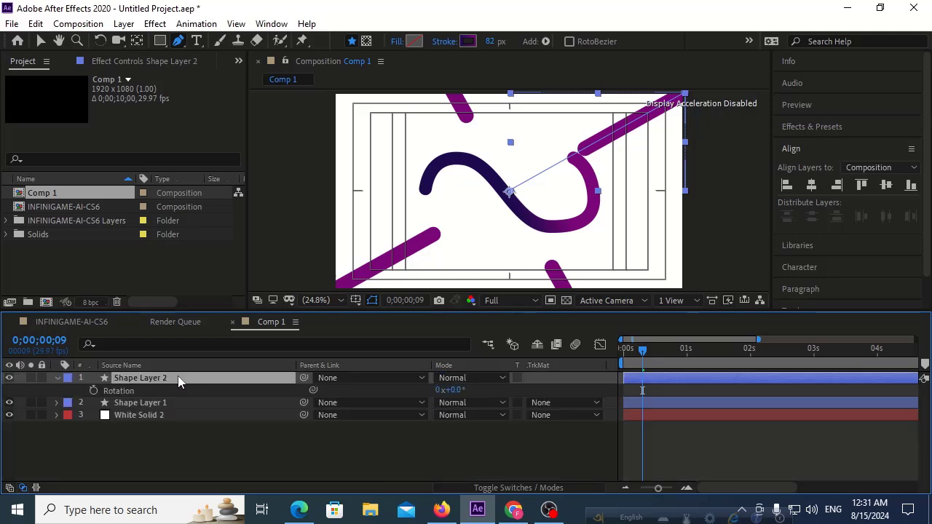
pyautogui.moveTo(452, 390); pyautogui.dragTo(425, 373)
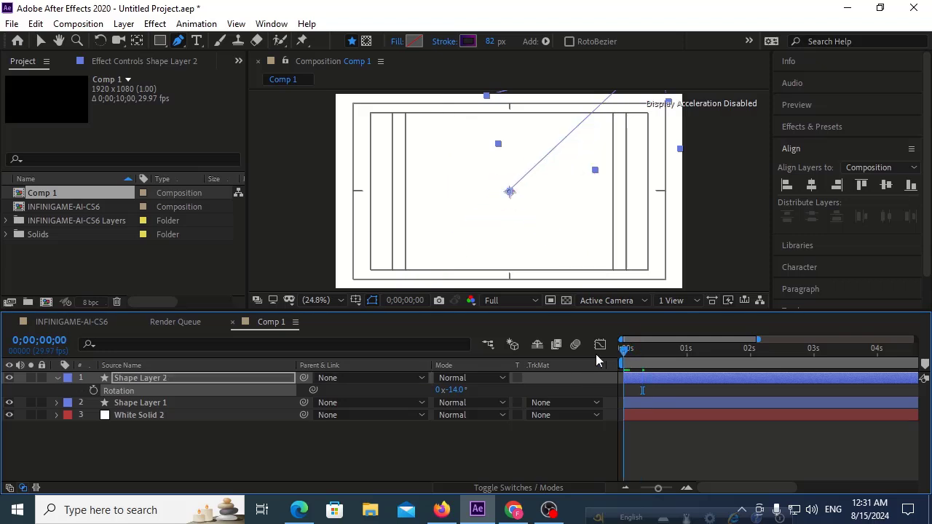
pyautogui.press('Home')
pyautogui.press('space')
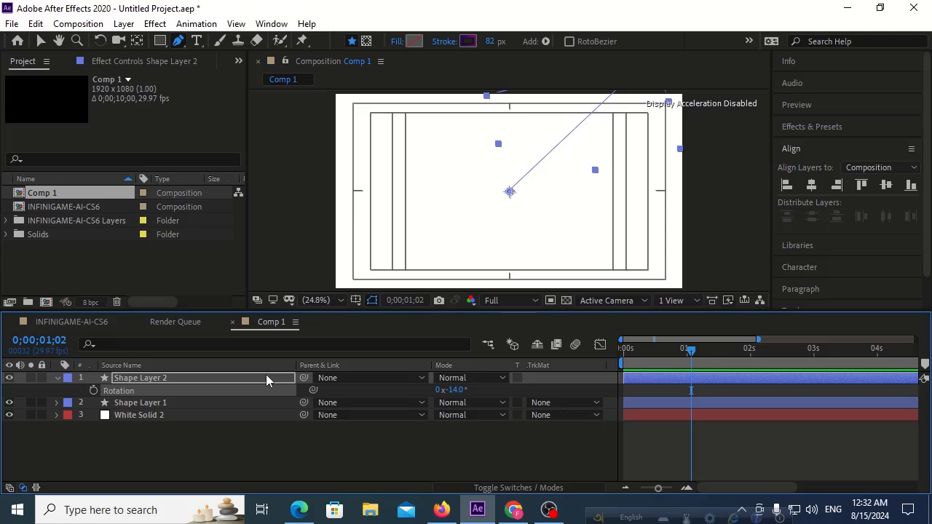
# Start Shape Layer 2 at Shape Layer 1's final End trim keyframe, around frame 22
pyautogui.click(142, 379)
pyautogui.click(197, 403)
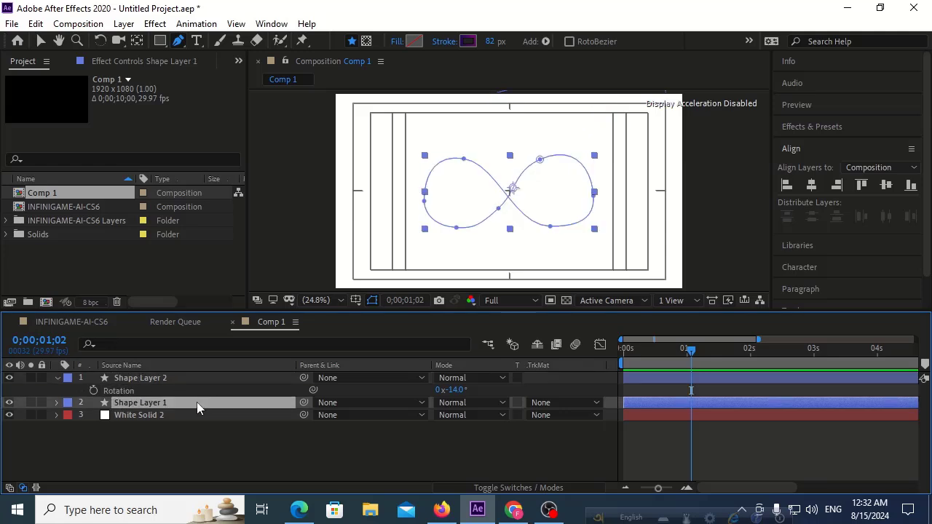
pyautogui.click(647, 356)
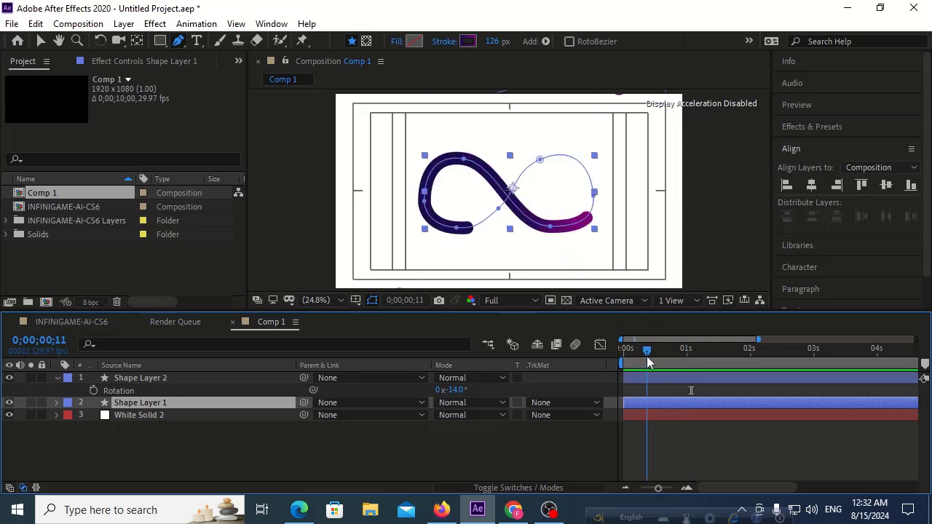
pyautogui.press('u')
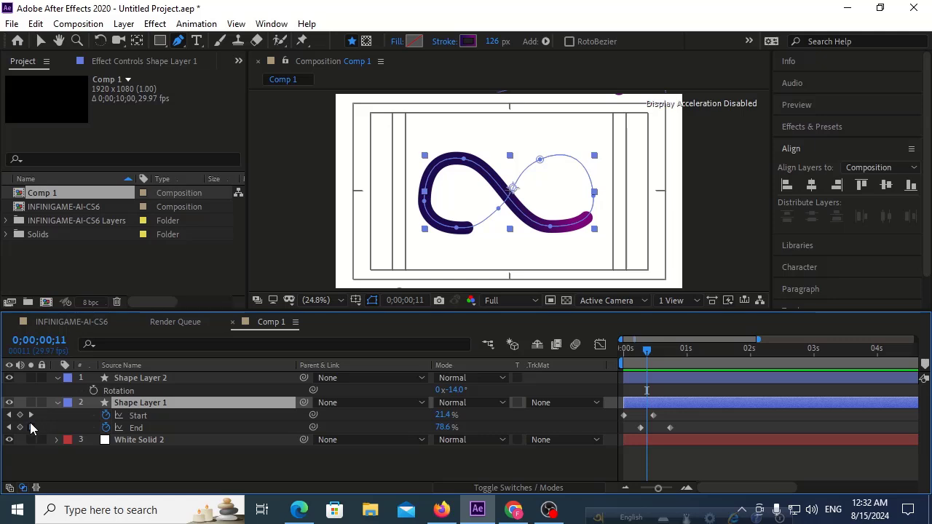
pyautogui.click(31, 427)
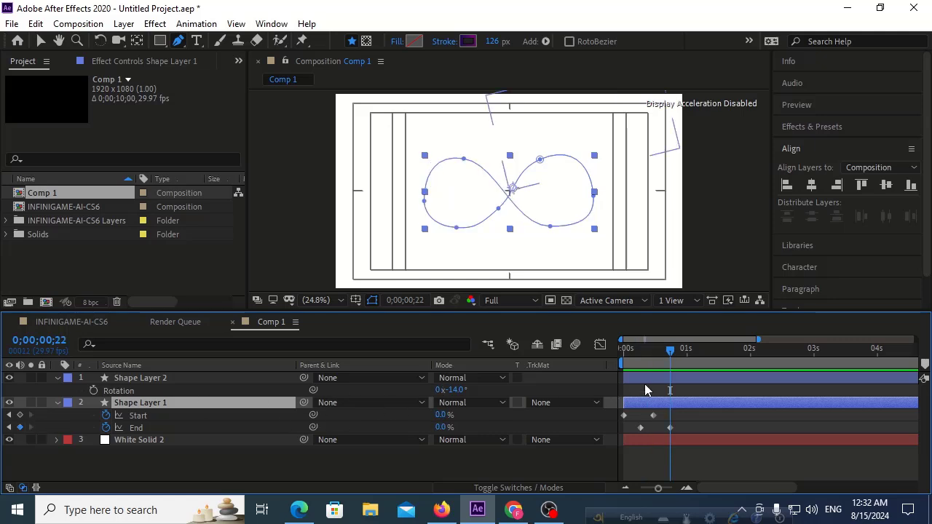
pyautogui.moveTo(649, 378); pyautogui.dragTo(684, 379)
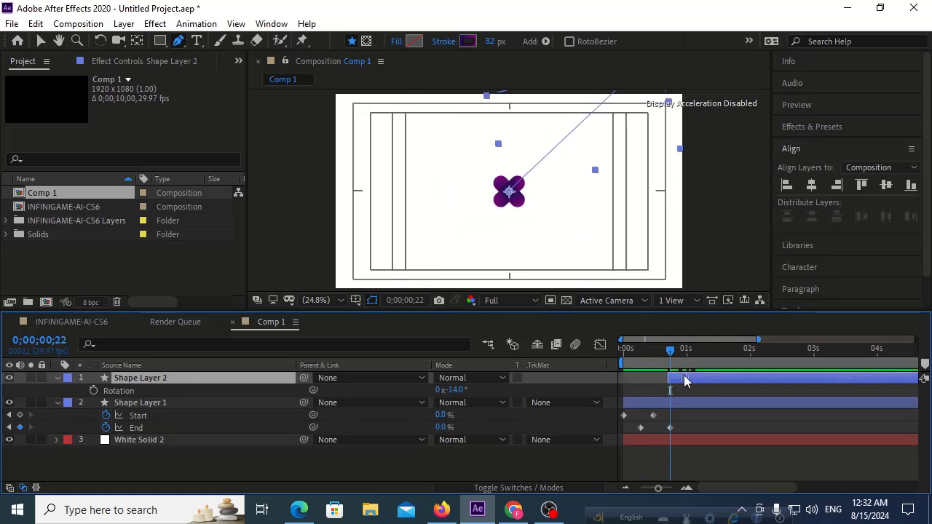
pyautogui.moveTo(668, 350); pyautogui.dragTo(612, 353)
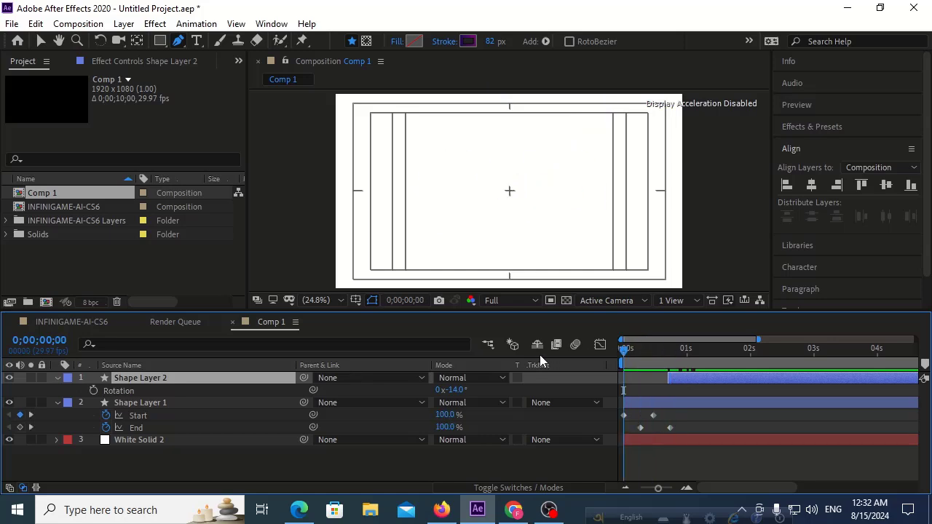
pyautogui.press('space')
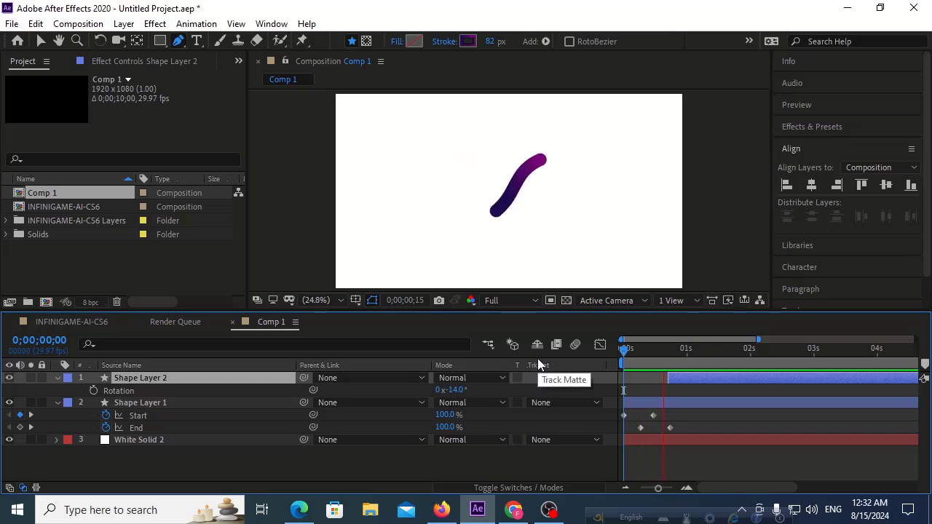
pyautogui.press('space')
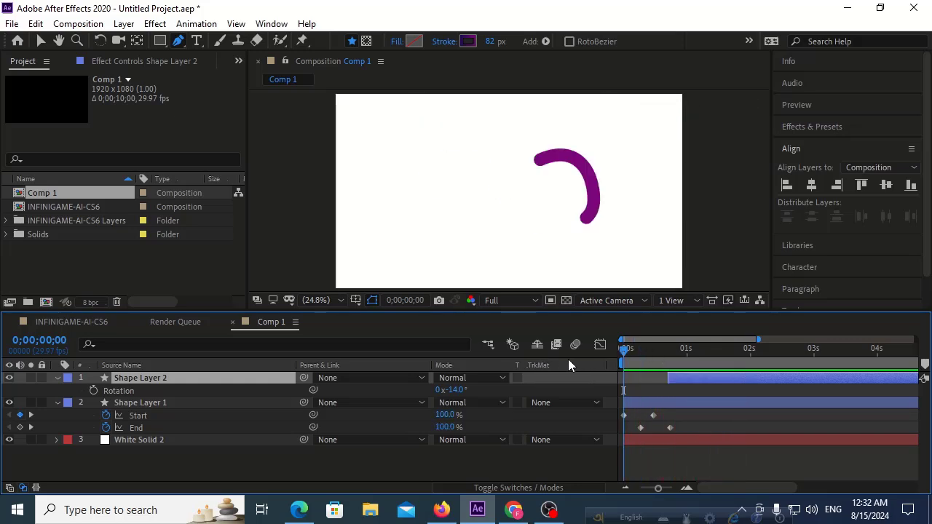
pyautogui.press('space')
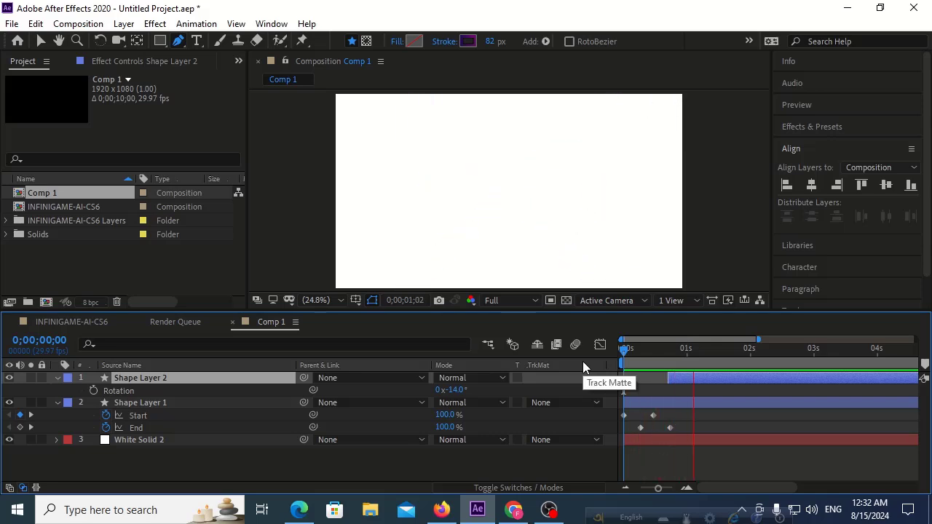
pyautogui.moveTo(647, 350); pyautogui.dragTo(701, 353)
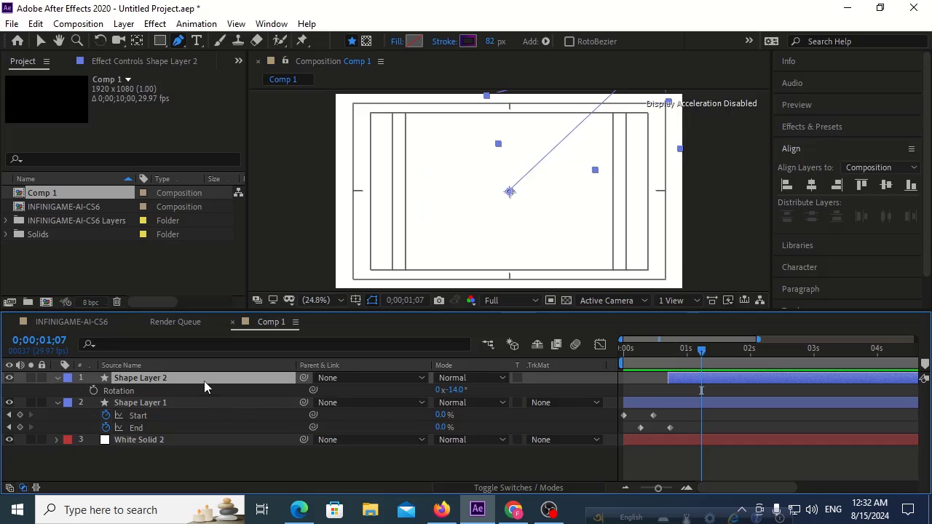
# Trim Comp 1 to a work area ending at Shape Layer 2's last keyframe (0;00;01;06) and preview
pyautogui.press('u')
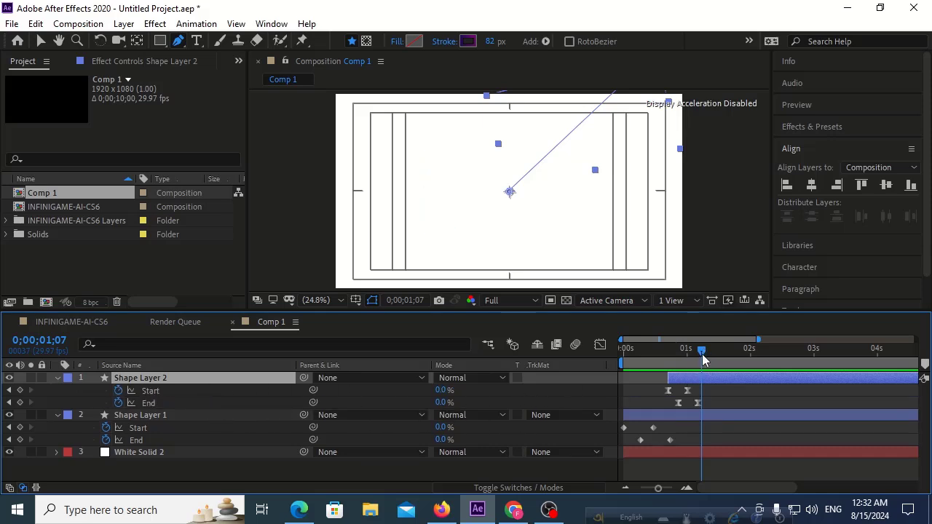
pyautogui.moveTo(703, 357); pyautogui.dragTo(698, 356)
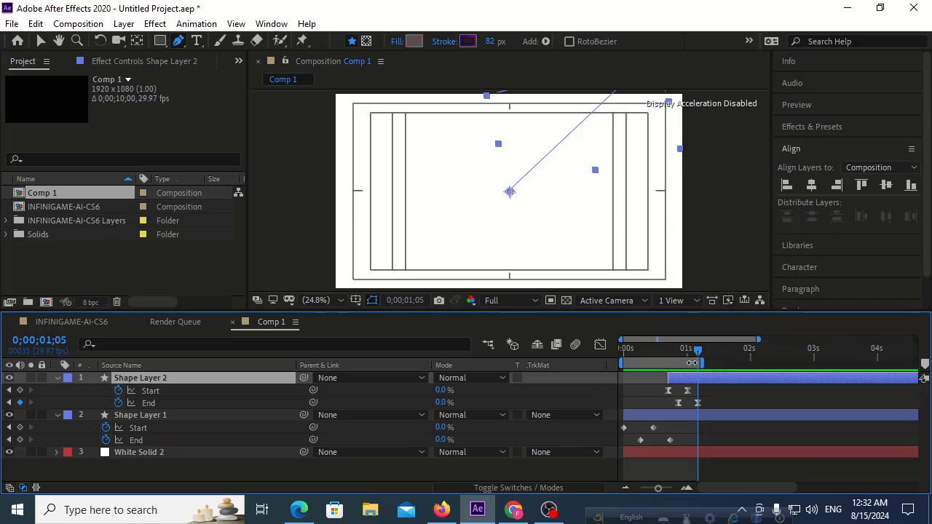
pyautogui.rightClick(692, 368)
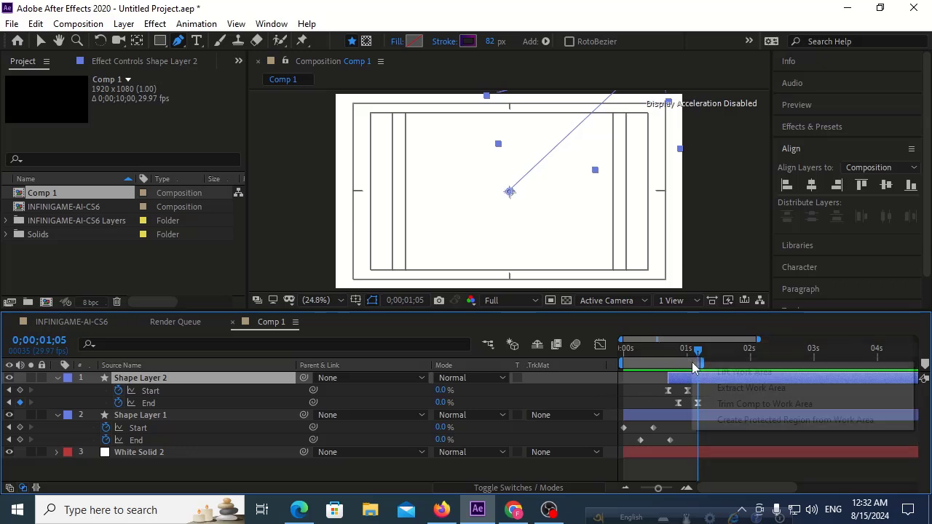
pyautogui.click(726, 406)
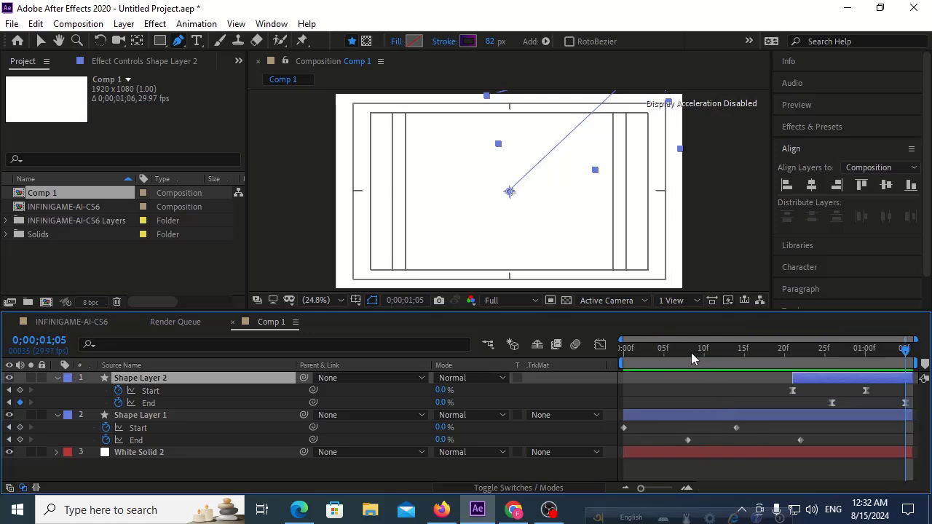
pyautogui.press('space')
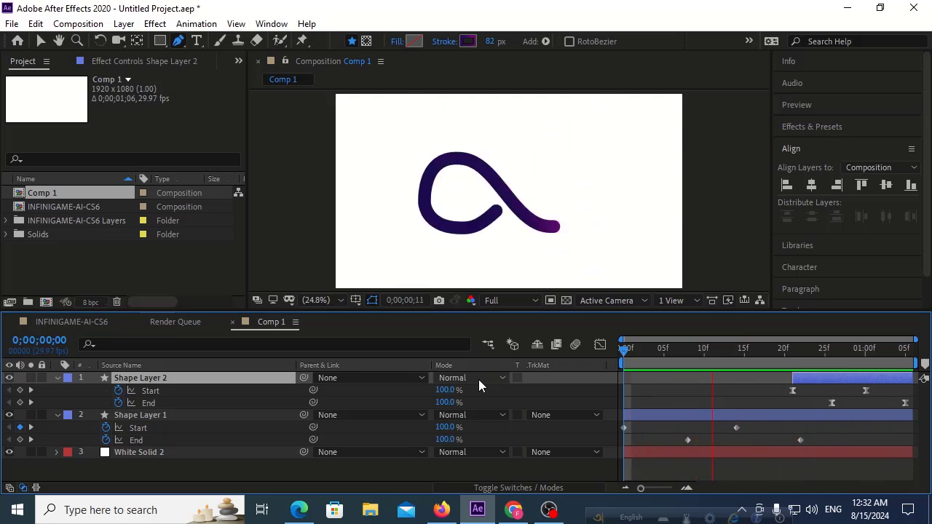
pyautogui.press('space')
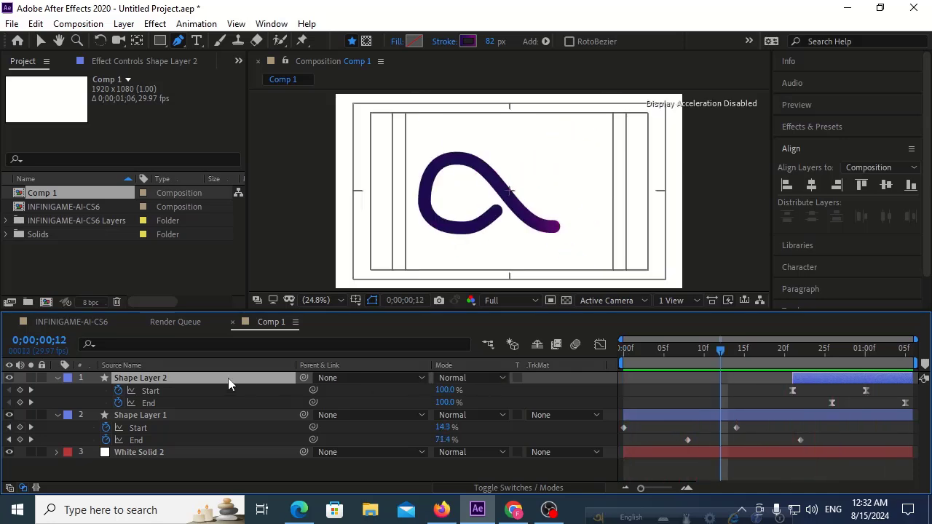
# Create a 1920×1080 composition named 'final', then return to INFINIGAME-AI-CS6
pyautogui.click(76, 322)
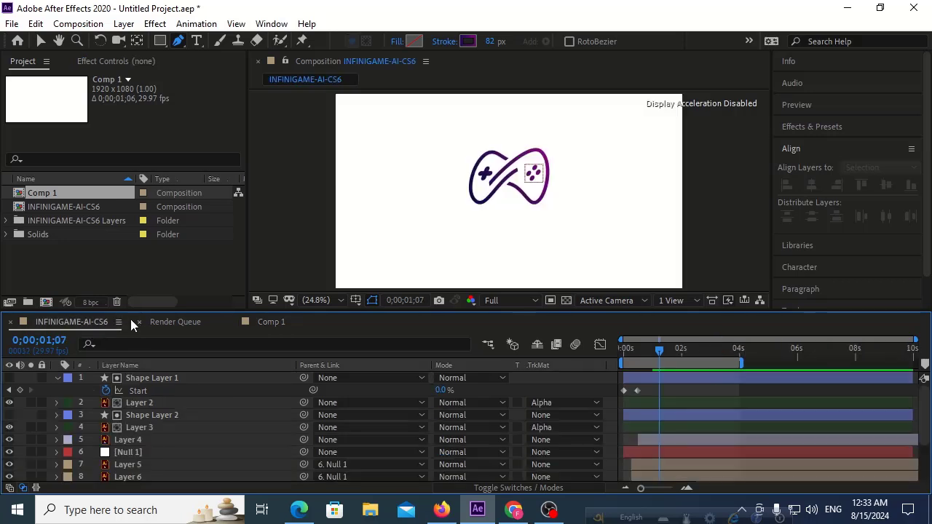
pyautogui.click(45, 302)
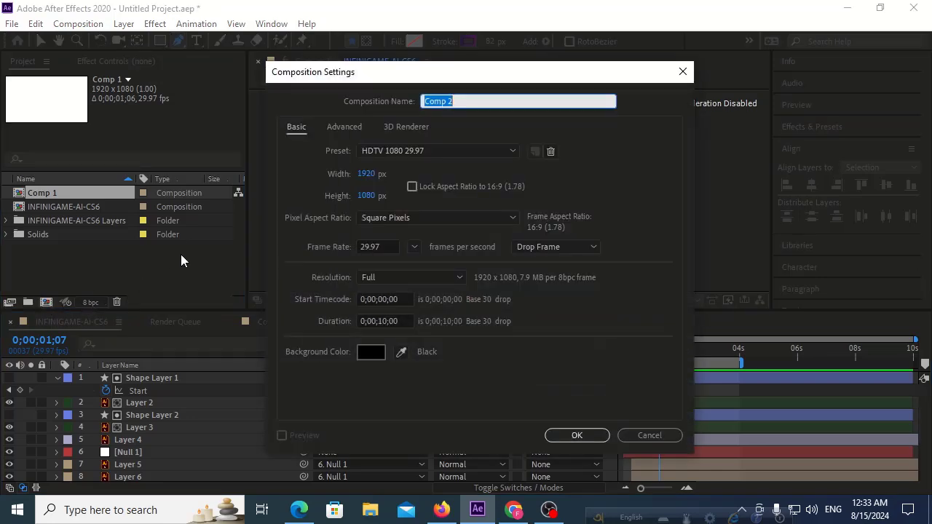
pyautogui.write('final')
pyautogui.click(565, 435)
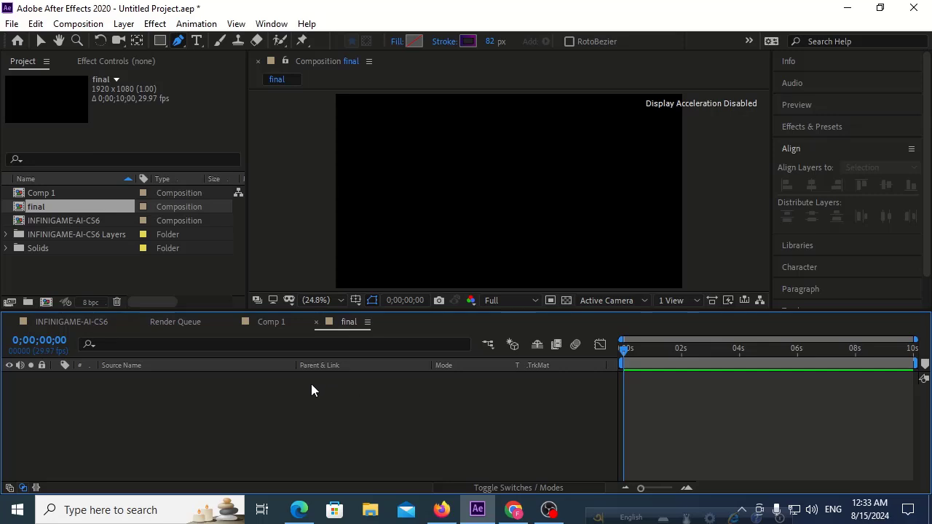
pyautogui.click(87, 325)
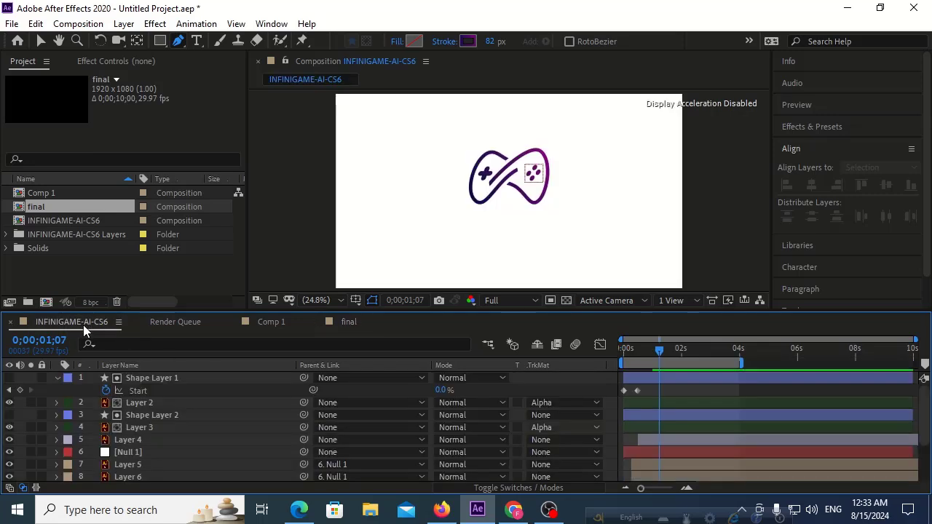
# Preview the logo animation and scrub to just past one second
pyautogui.click(41, 41)
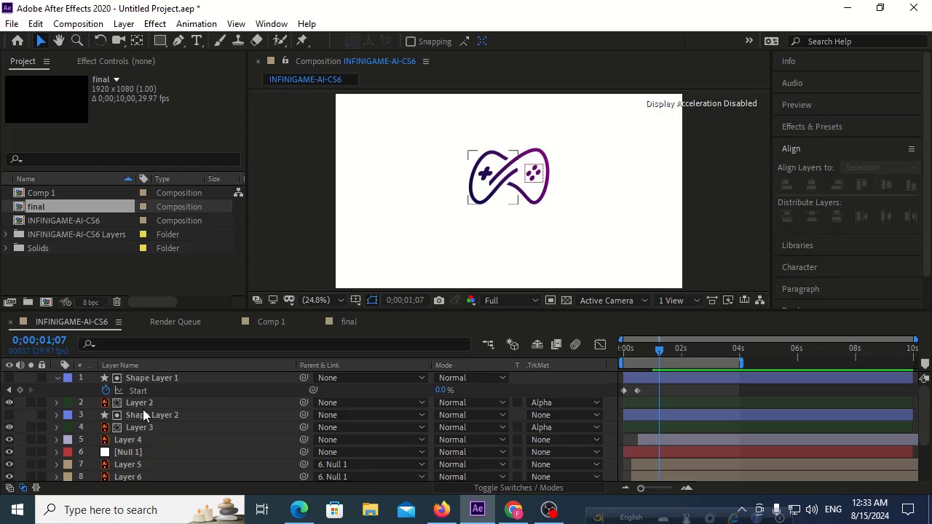
pyautogui.scroll(-2, 147, 429)
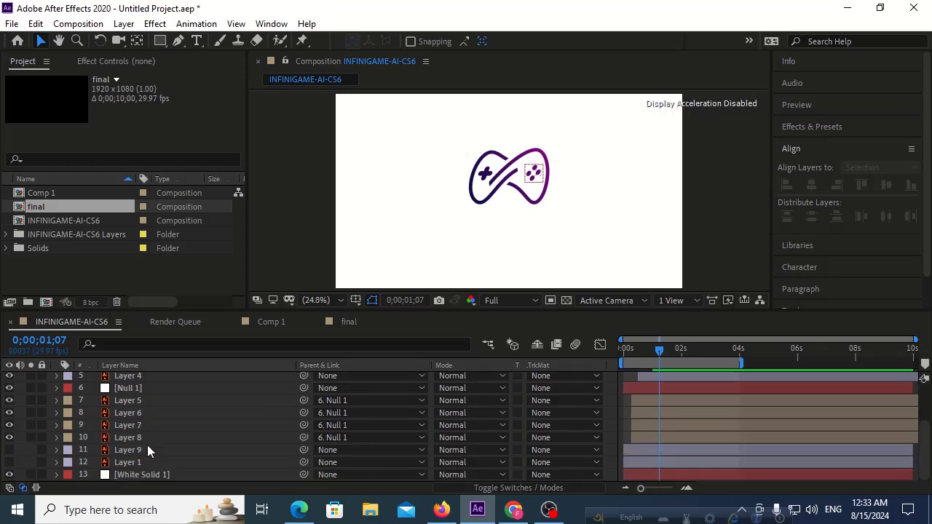
pyautogui.press('space')
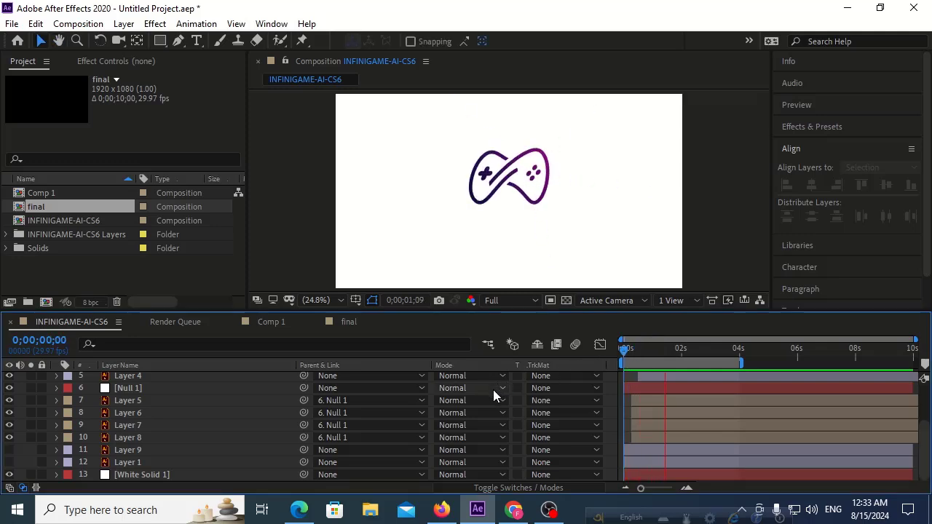
pyautogui.press('space')
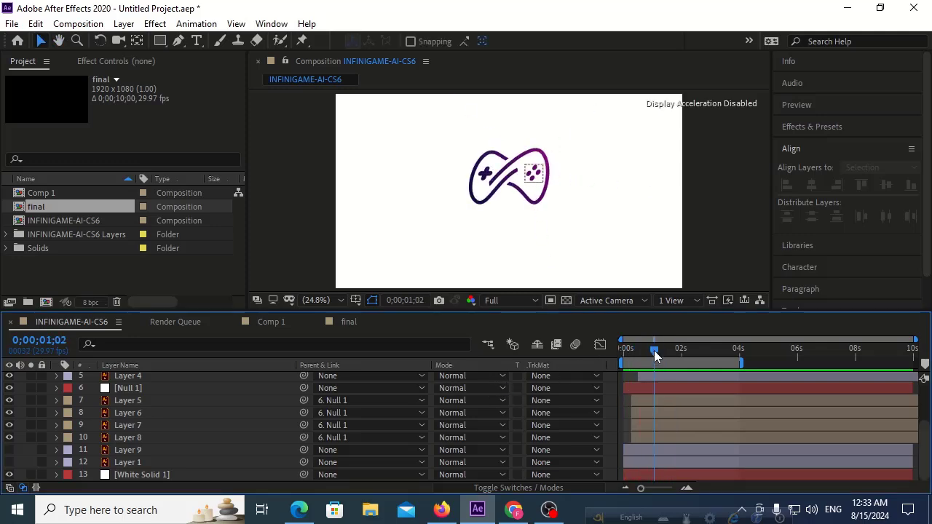
pyautogui.moveTo(653, 352); pyautogui.dragTo(657, 353)
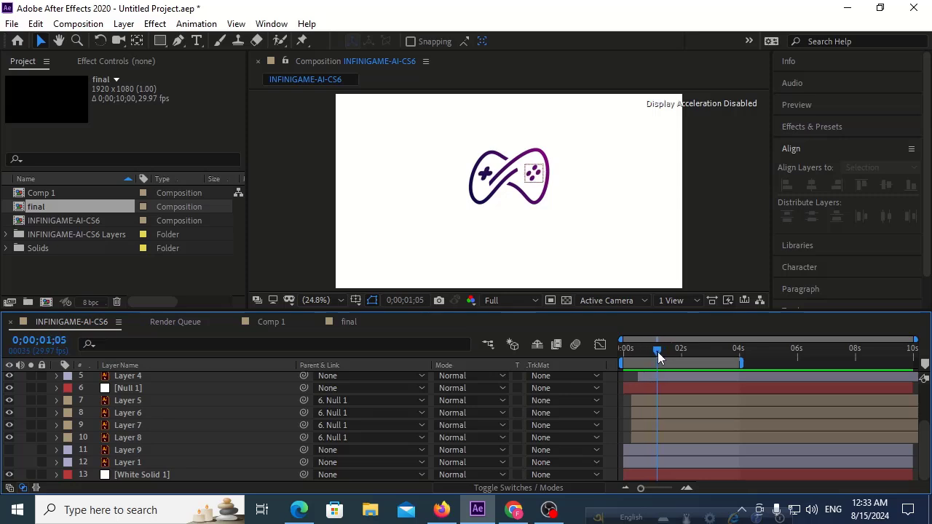
# Jump to Null 1's rotation keyframe and make Layer 9's INFINIGAME wordmark and slogan visible
pyautogui.click(155, 391)
pyautogui.press('r')
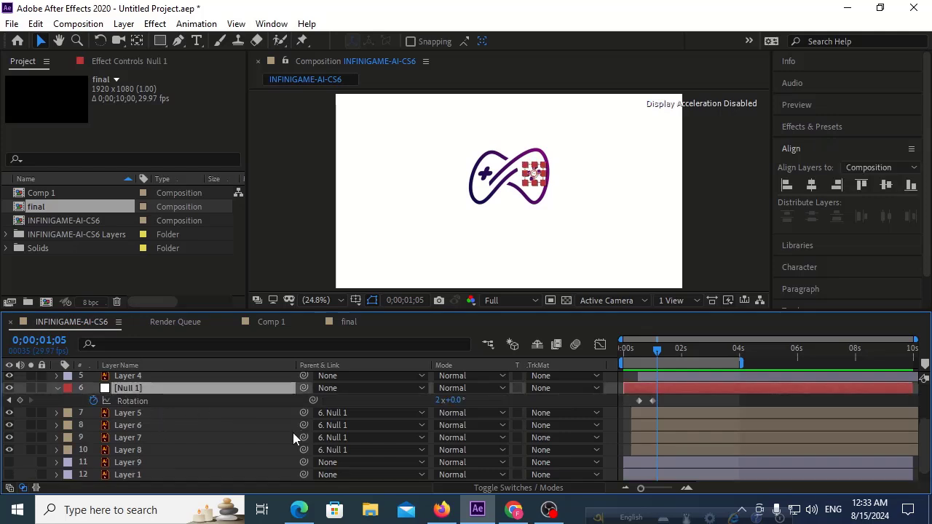
pyautogui.click(9, 401)
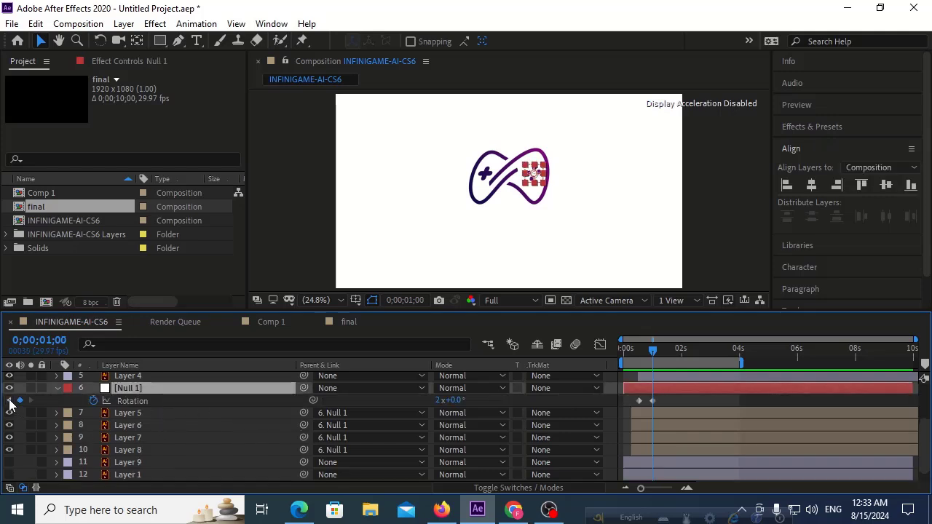
pyautogui.scroll(-1, 162, 460)
pyautogui.click(152, 449)
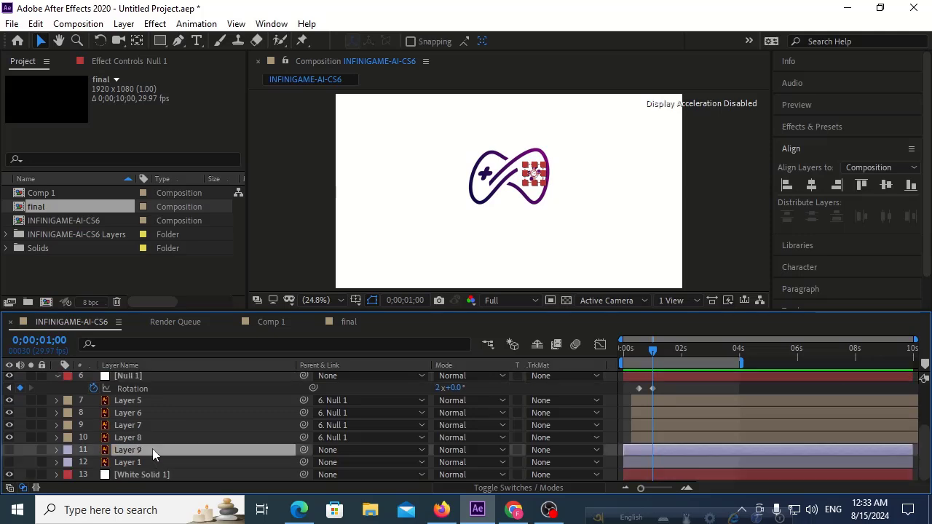
pyautogui.click(8, 450)
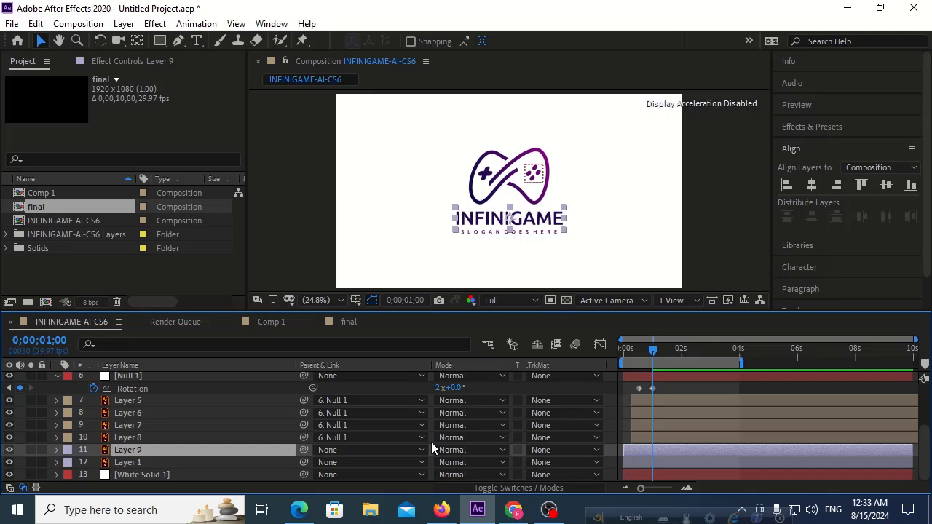
# Add a new shape layer and draw a rectangle over the INFINIGAME text
pyautogui.rightClick(523, 449)
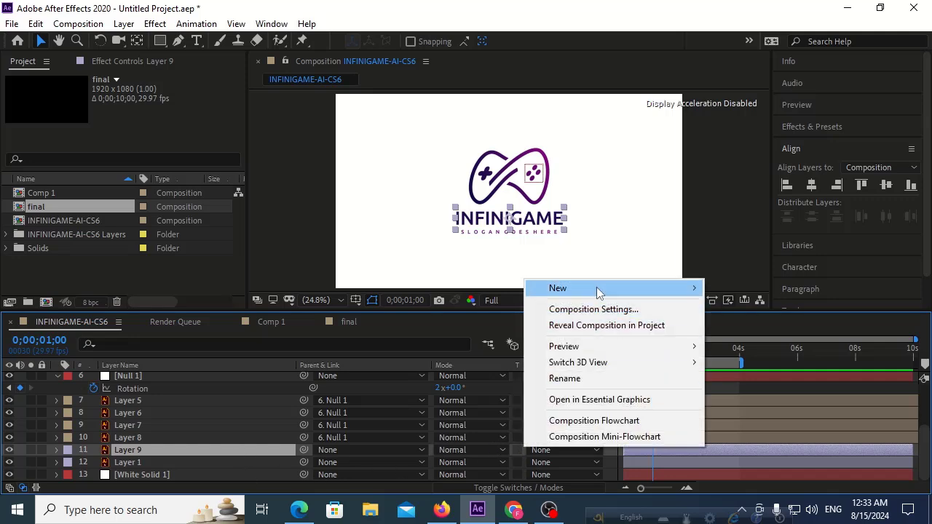
pyautogui.moveTo(597, 292)
pyautogui.click(750, 390)
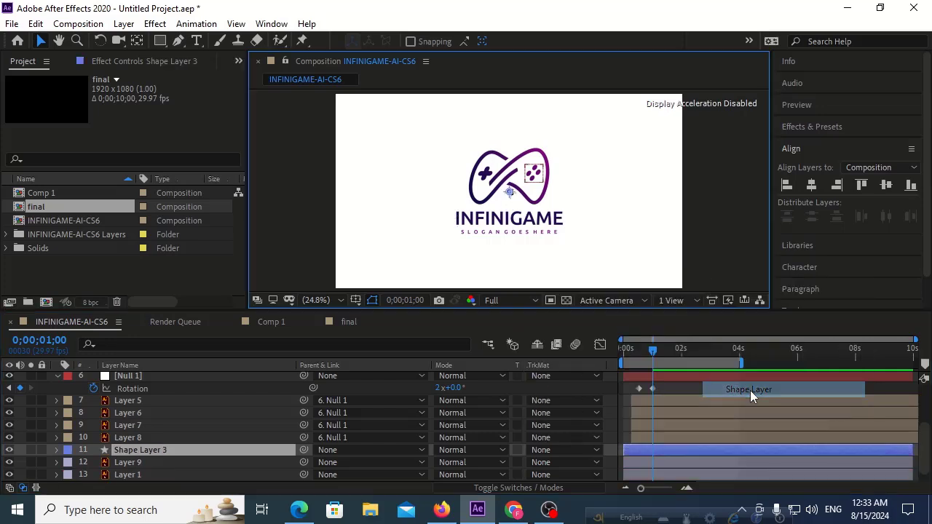
pyautogui.press('q')
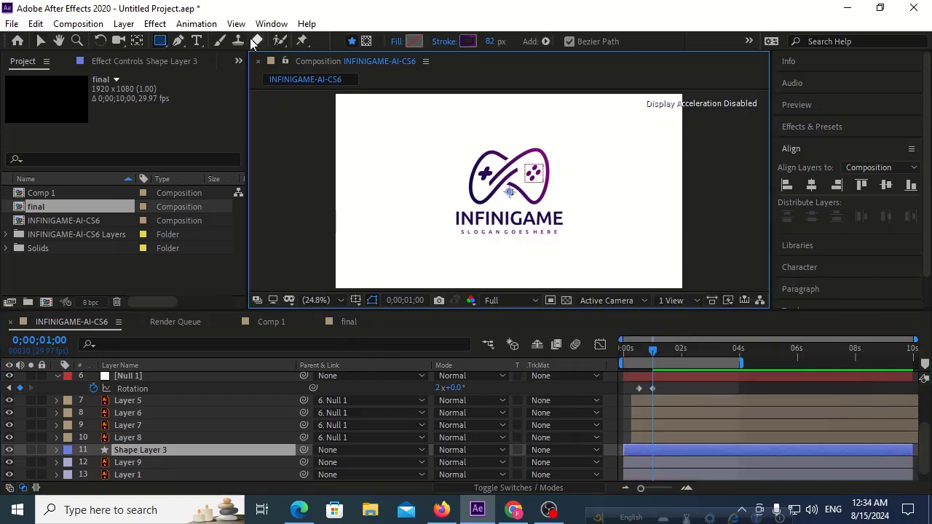
pyautogui.moveTo(445, 199)
pyautogui.mouseDown()
pyautogui.moveTo(581, 221)
pyautogui.moveTo(569, 222)
pyautogui.mouseUp()
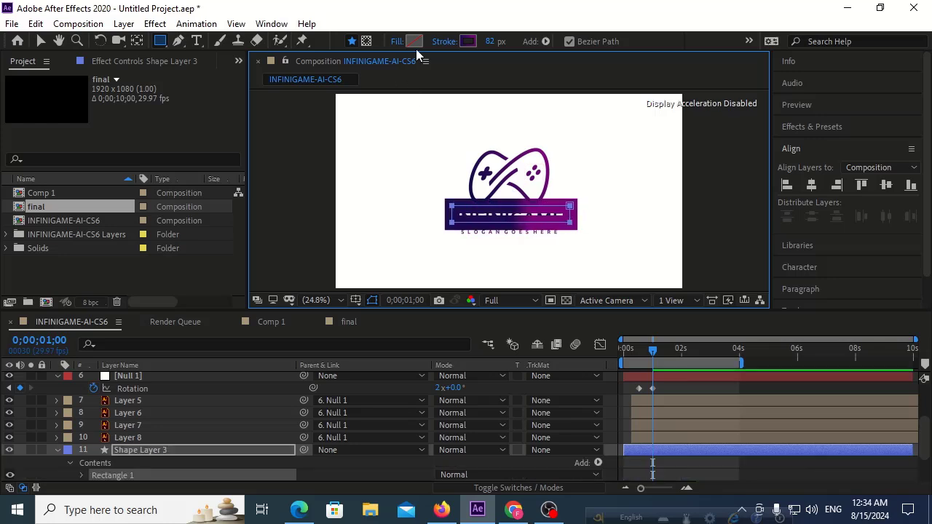
# Set the rectangle's stroke to None and its fill to solid pink
pyautogui.click(440, 42)
pyautogui.click(639, 236)
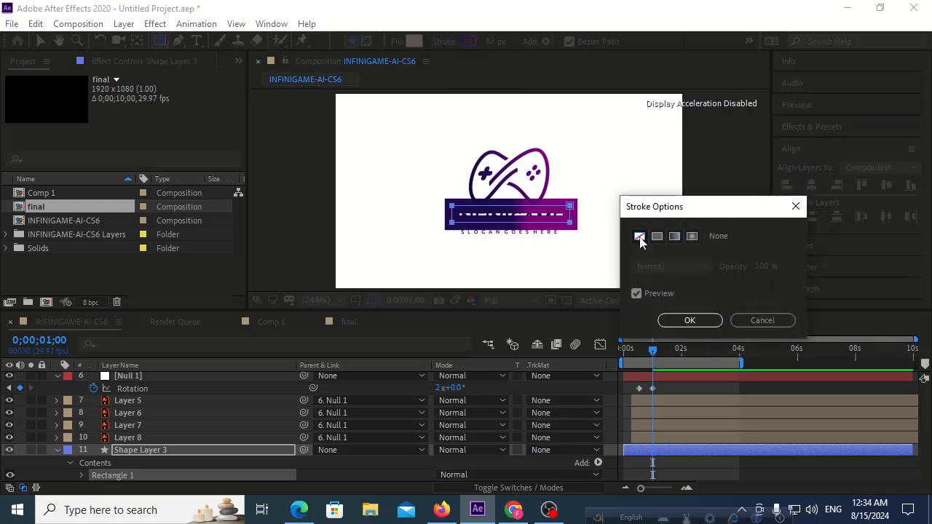
pyautogui.click(685, 321)
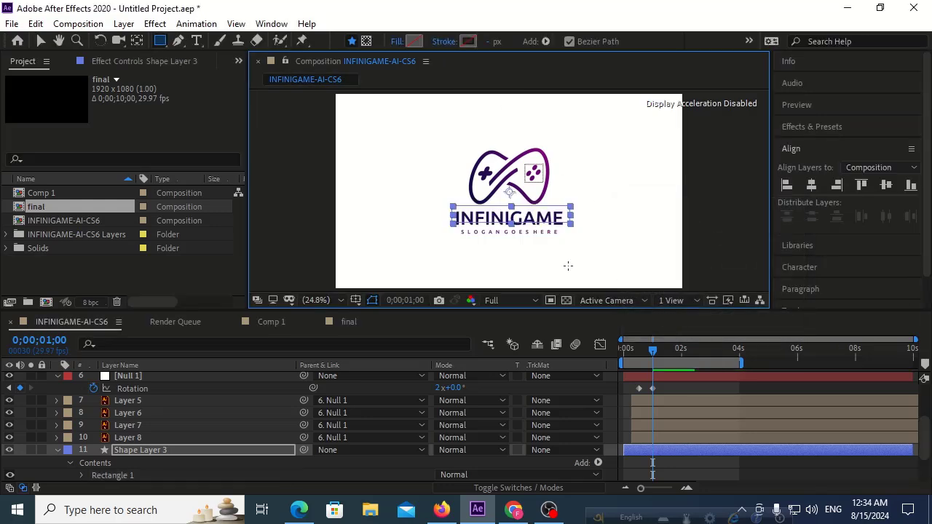
pyautogui.click(397, 42)
pyautogui.click(656, 235)
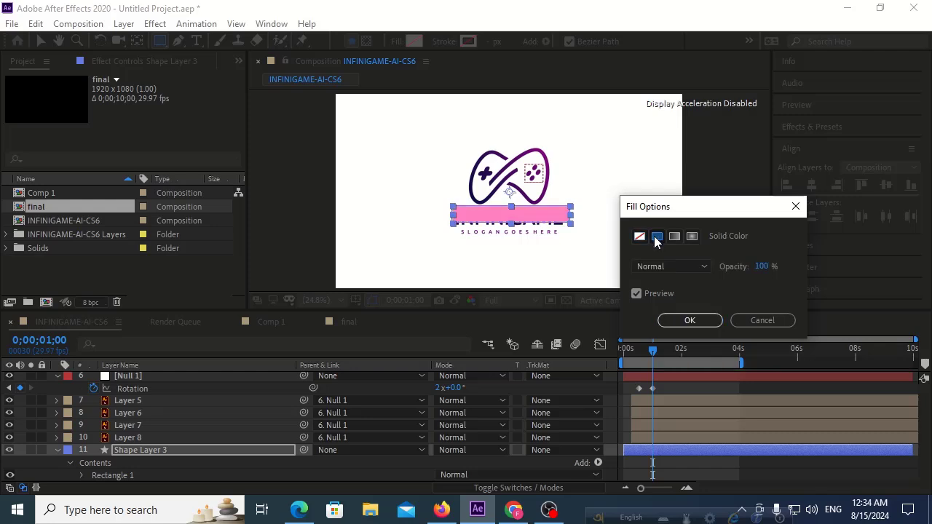
pyautogui.click(682, 319)
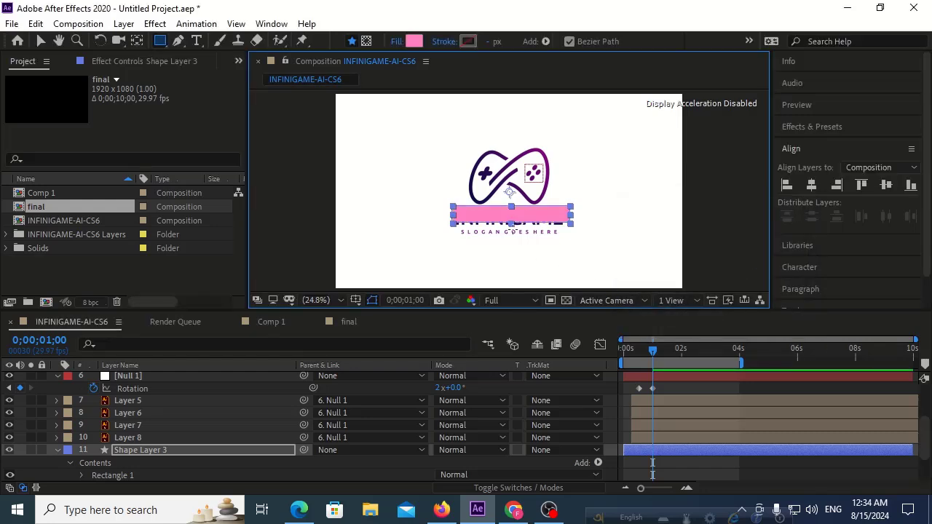
# Make the rectangle taller, nudge it down over the text, and centre it horizontally
pyautogui.click(42, 42)
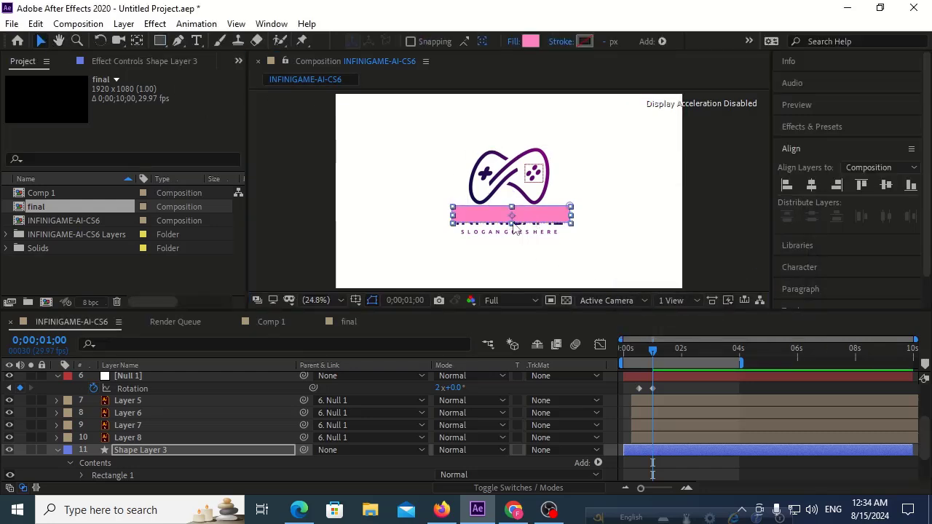
pyautogui.moveTo(513, 225); pyautogui.dragTo(513, 228)
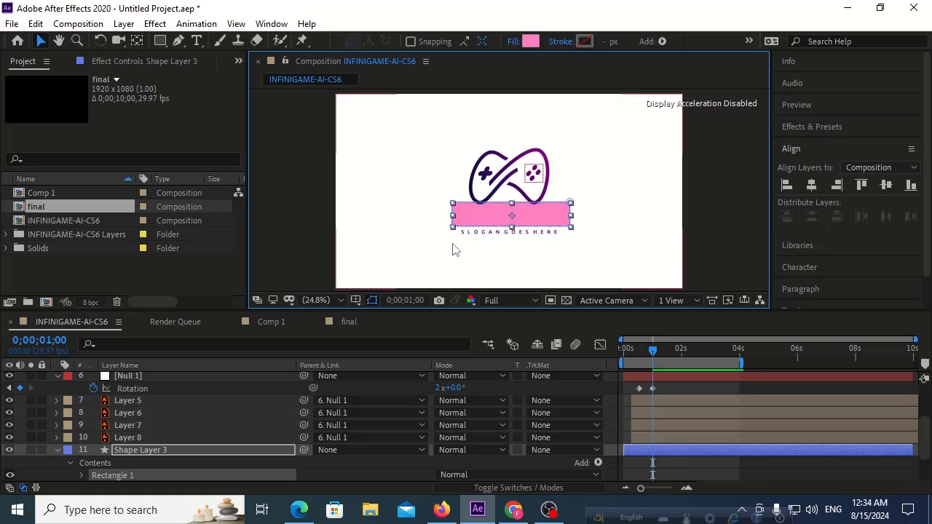
pyautogui.moveTo(499, 211); pyautogui.dragTo(498, 213)
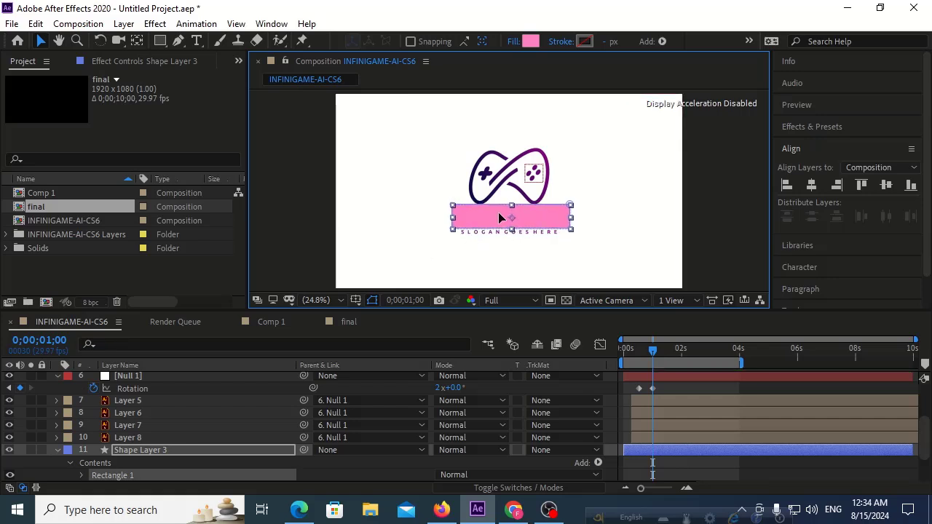
pyautogui.click(810, 186)
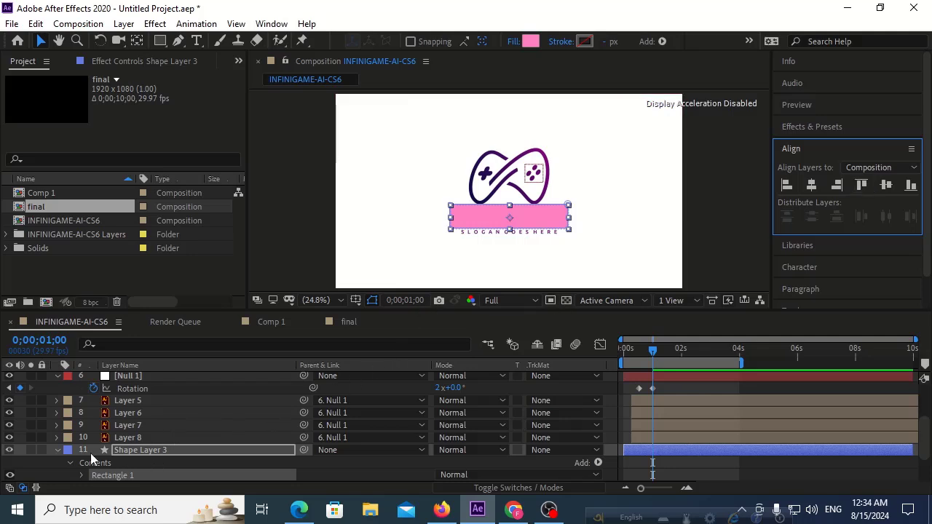
pyautogui.click(58, 450)
pyautogui.click(150, 463)
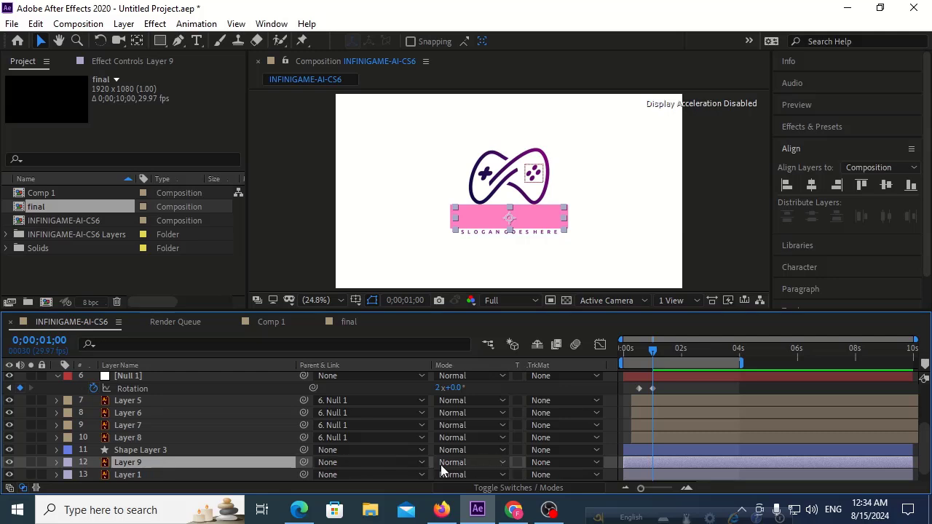
# Set Layer 9's track matte to Alpha Matte 'Shape Layer 3'
pyautogui.click(542, 462)
pyautogui.click(562, 396)
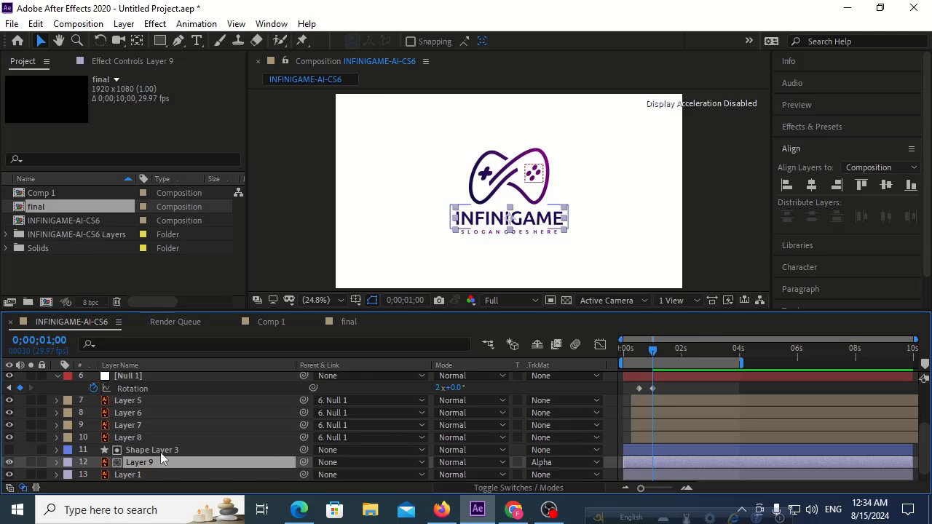
pyautogui.scroll(-1, 156, 462)
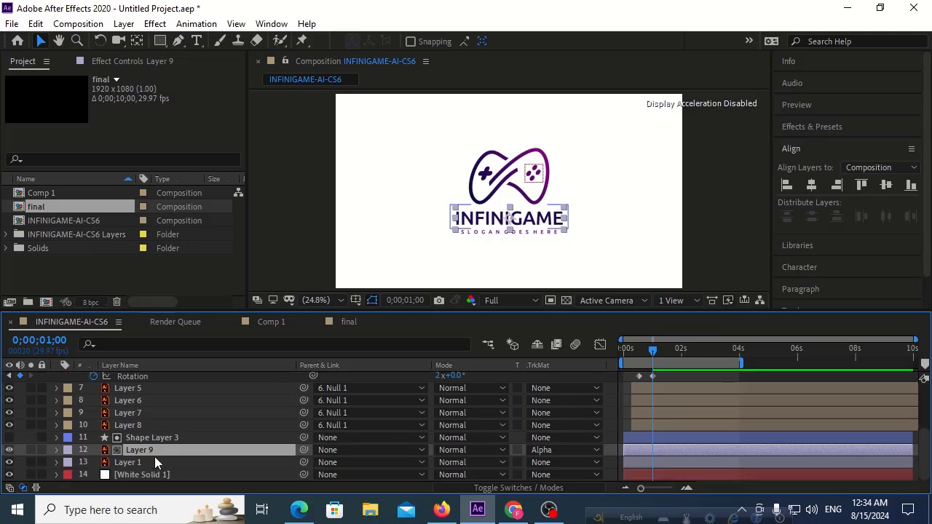
pyautogui.click(140, 463)
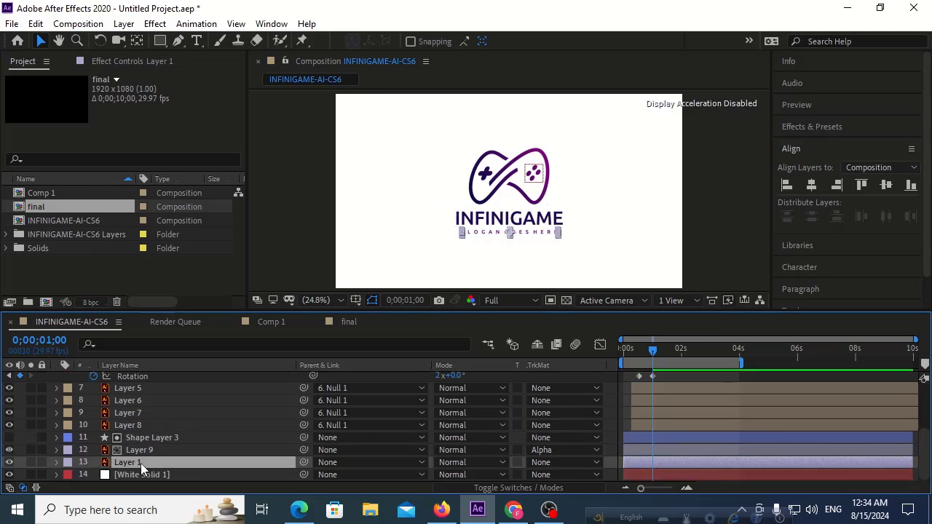
# Add another shape layer with a rectangle drawn over the slogan line
pyautogui.rightClick(431, 462)
pyautogui.moveTo(510, 307)
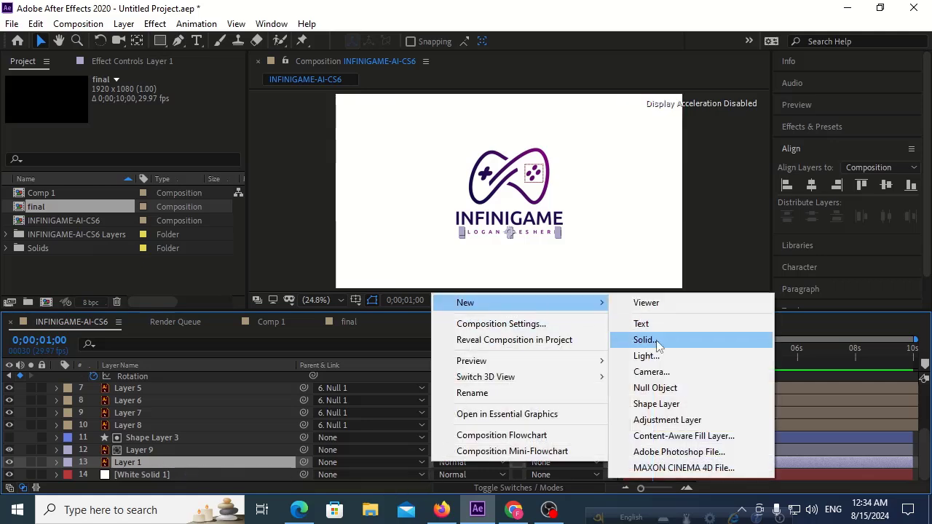
pyautogui.click(668, 404)
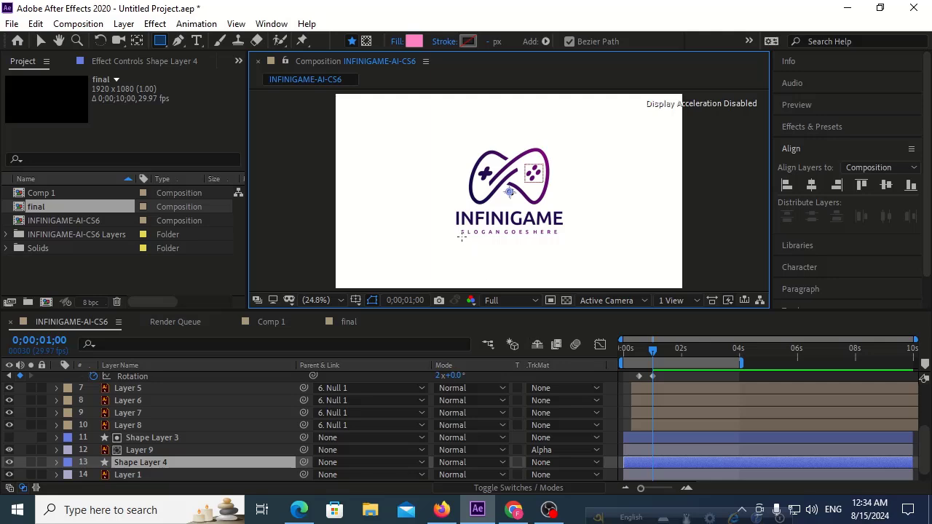
pyautogui.moveTo(454, 227); pyautogui.dragTo(560, 243)
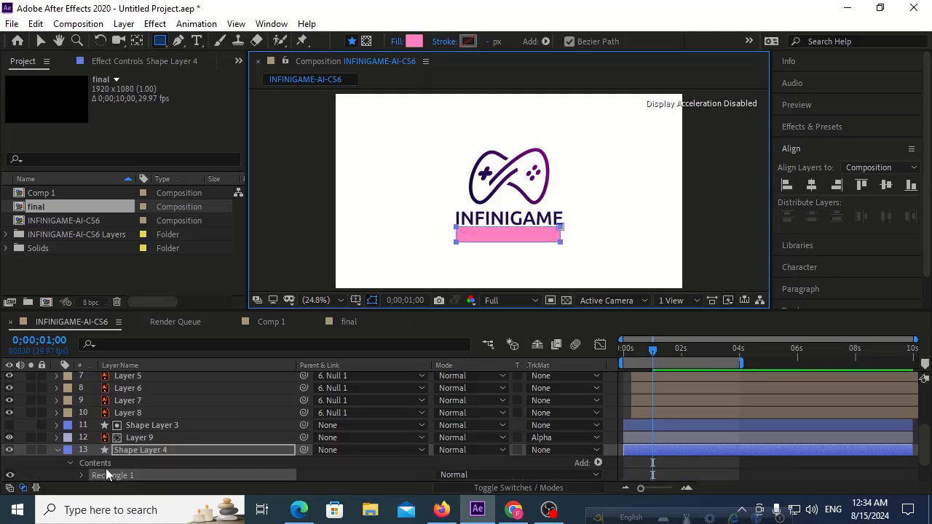
# Set the slogan Layer 1's track matte to Alpha Matte 'Shape Layer 4'
pyautogui.click(57, 449)
pyautogui.click(128, 462)
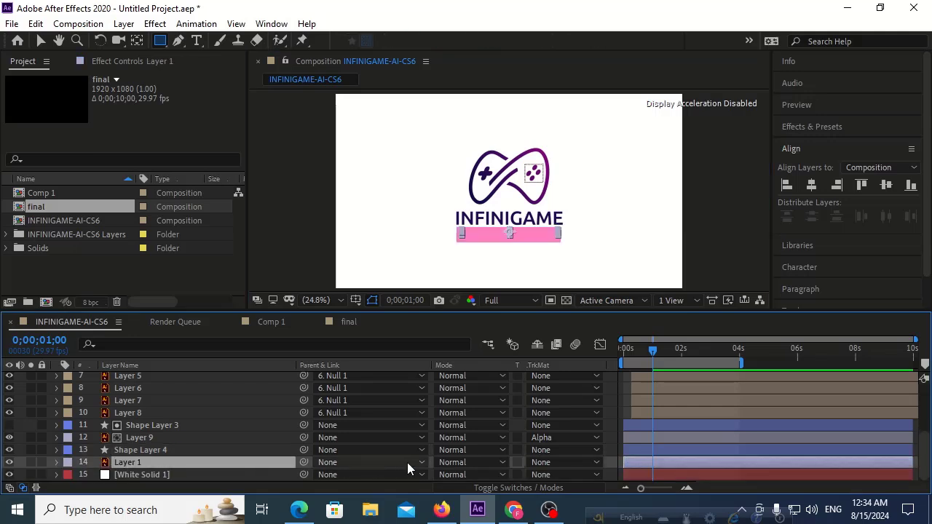
pyautogui.click(532, 461)
pyautogui.click(555, 399)
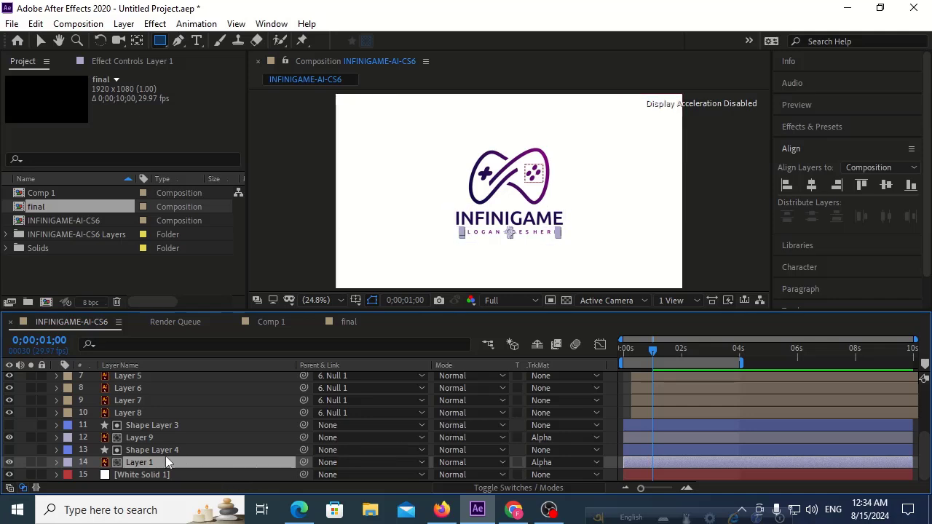
# Start a Position keyframe on Layer 9 at 960.0, 683.4
pyautogui.click(149, 437)
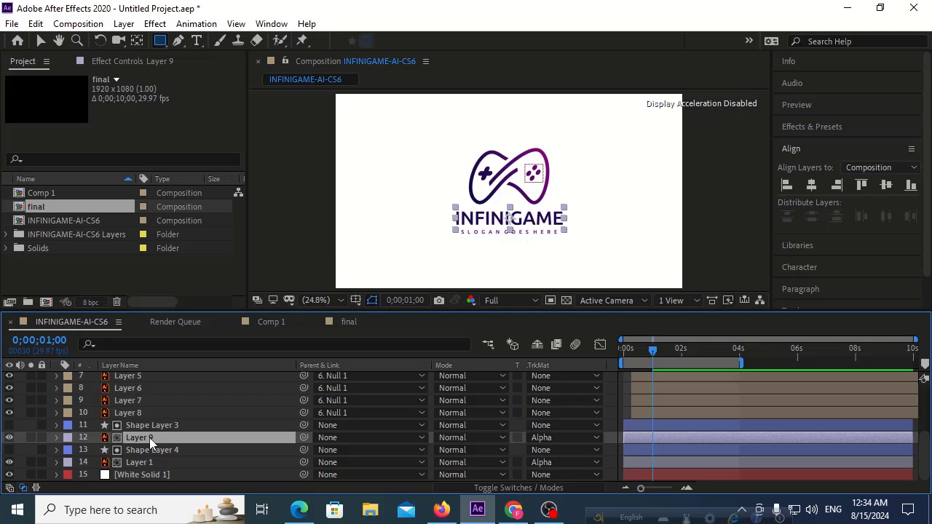
pyautogui.press('p')
pyautogui.click(92, 450)
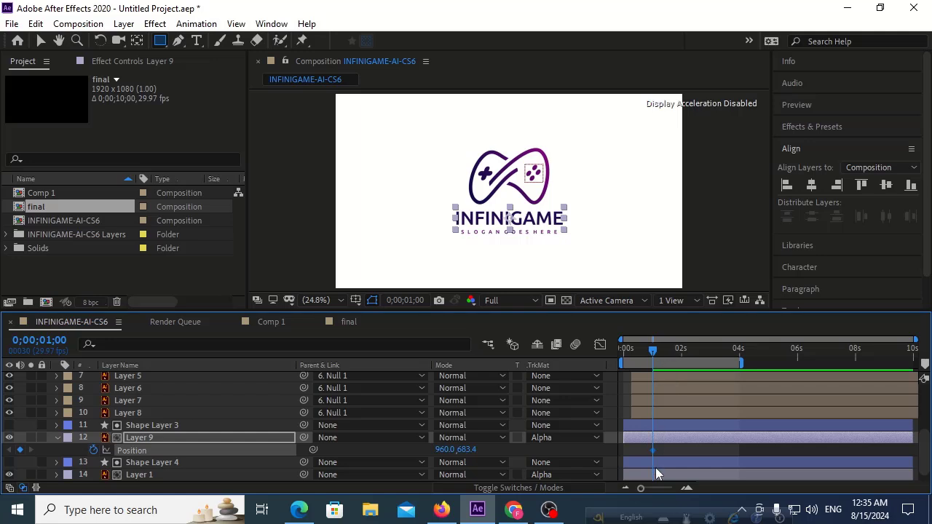
# Add a Position keyframe at 0;00;01;15 and lower the first keyframe to Y 889.4
pyautogui.moveTo(640, 488); pyautogui.dragTo(653, 492)
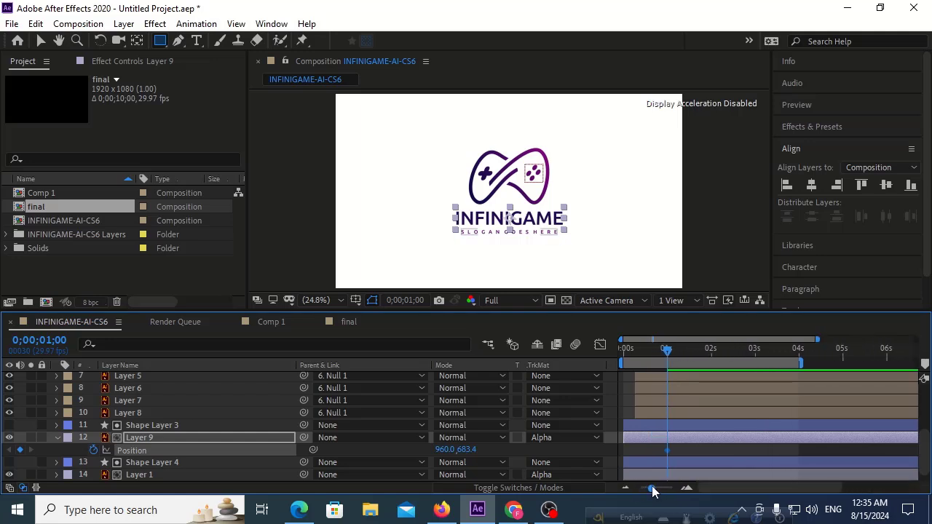
pyautogui.click(688, 349)
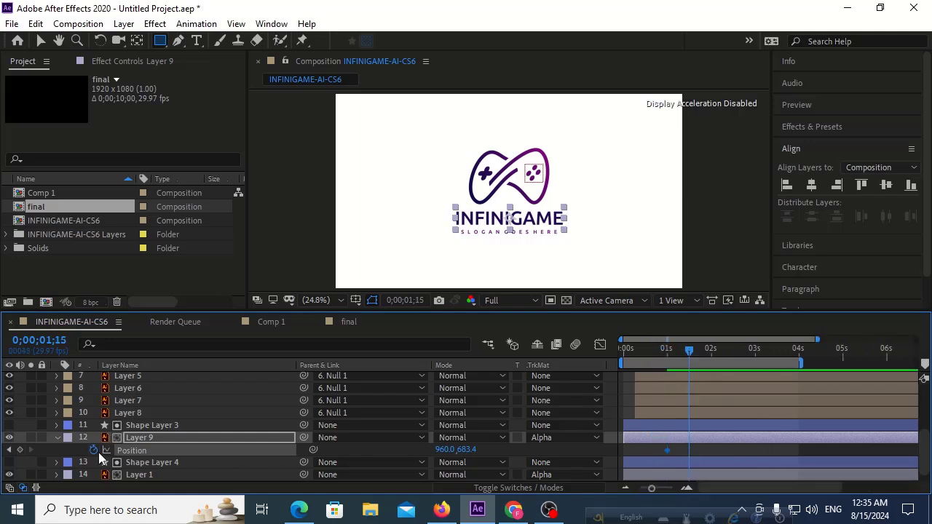
pyautogui.click(19, 450)
pyautogui.click(9, 451)
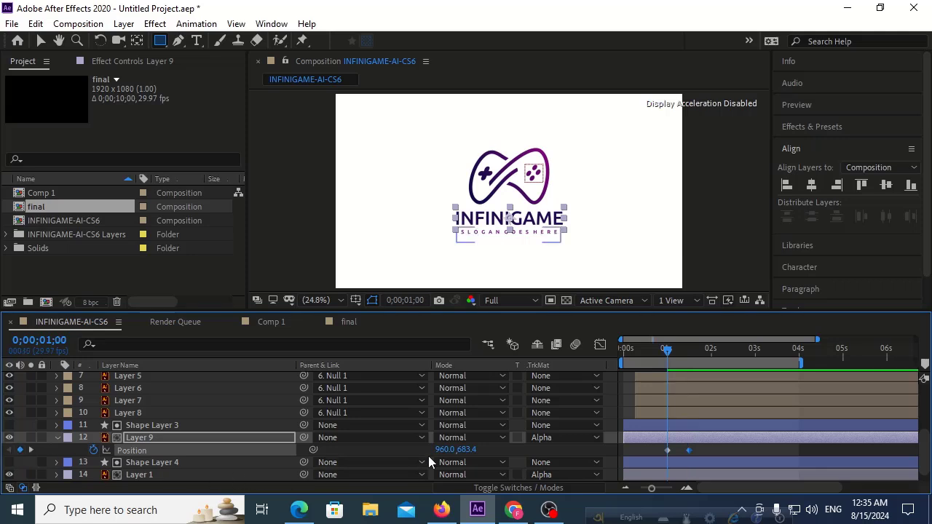
pyautogui.moveTo(466, 449); pyautogui.dragTo(646, 414)
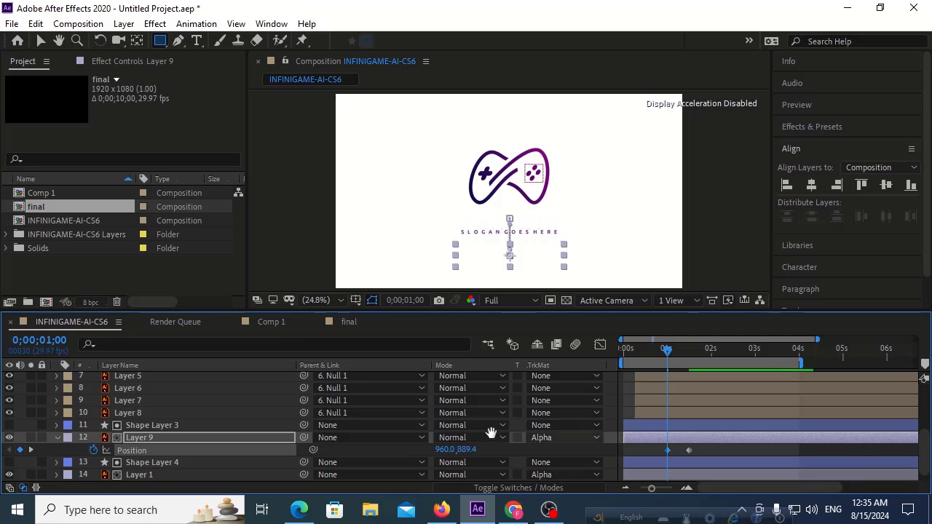
pyautogui.press('space')
pyautogui.press('space')
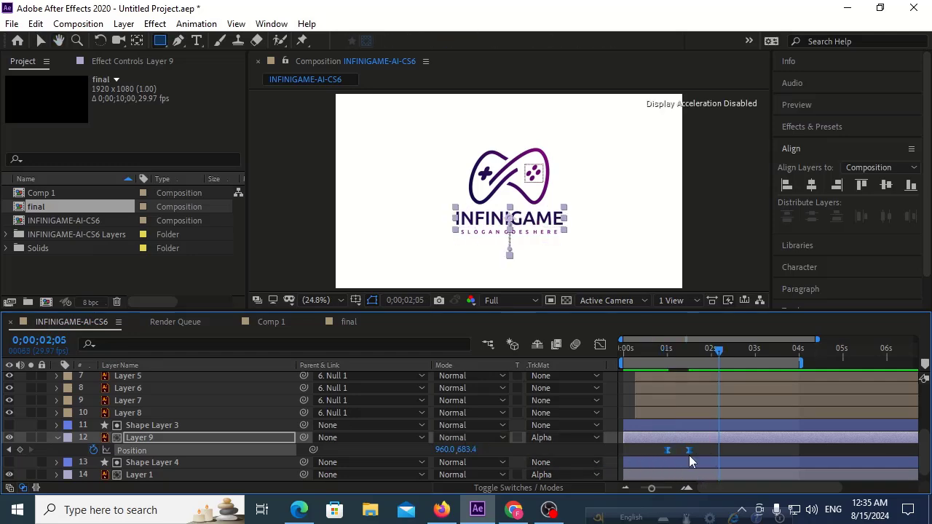
# Give both Position keyframes 95% incoming influence and preview the bounce
pyautogui.rightClick(689, 449)
pyautogui.click(750, 423)
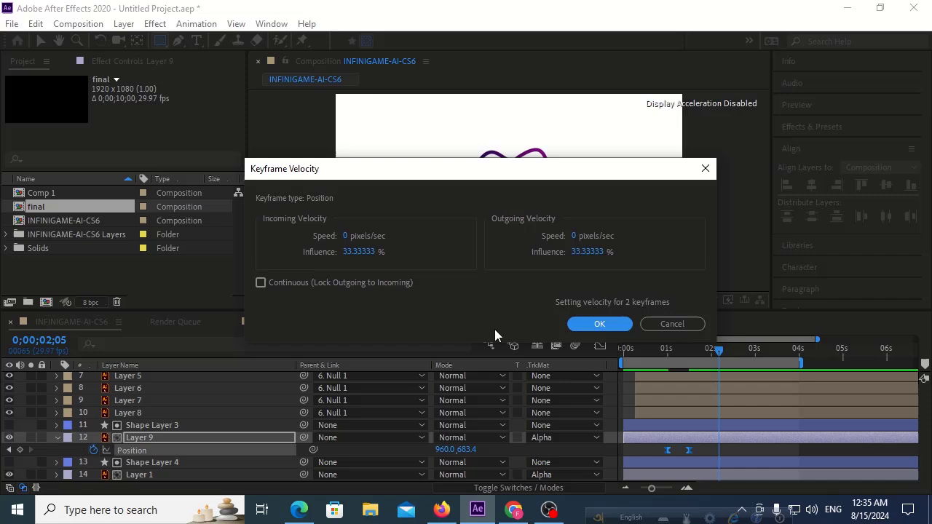
pyautogui.click(349, 251)
pyautogui.write('95')
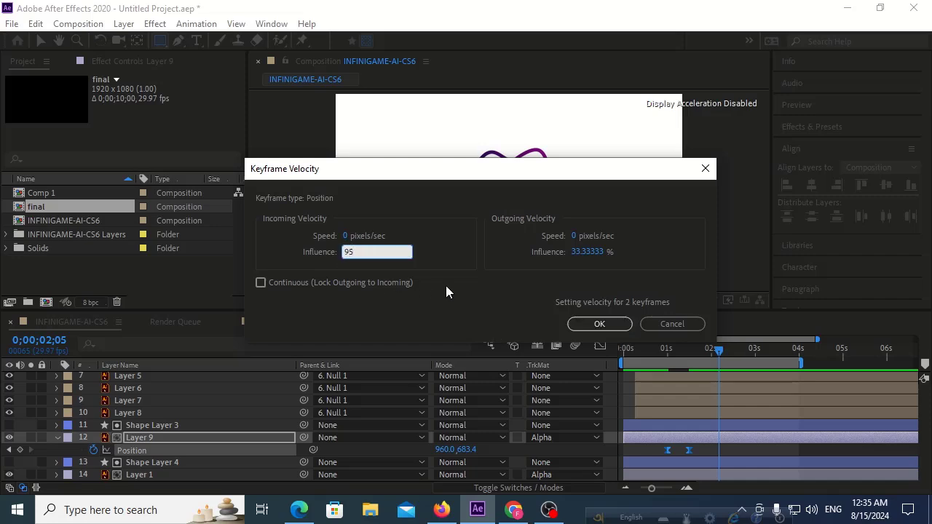
pyautogui.click(599, 323)
pyautogui.press('space')
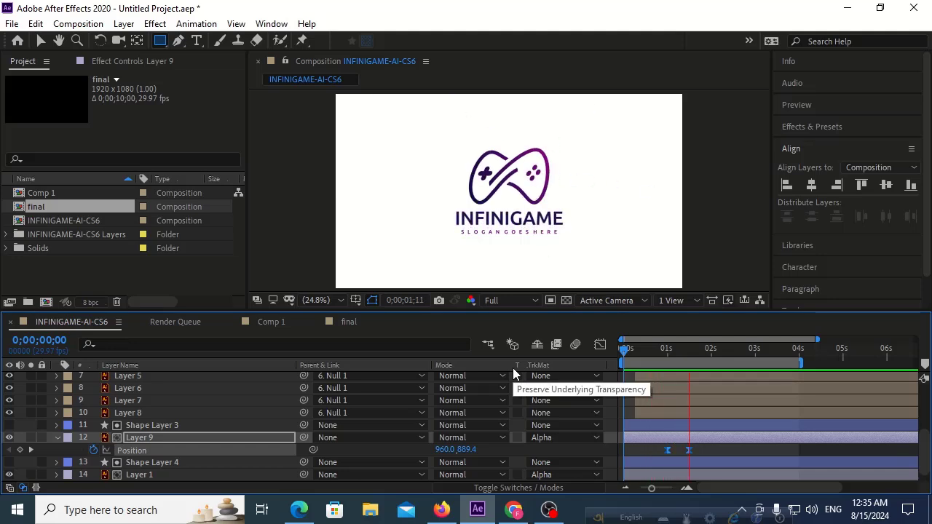
pyautogui.press('space')
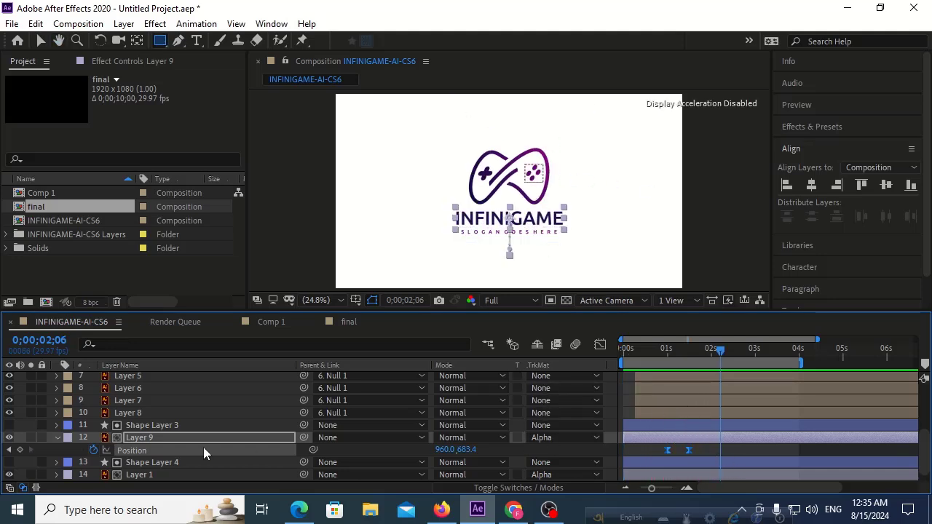
pyautogui.click(9, 450)
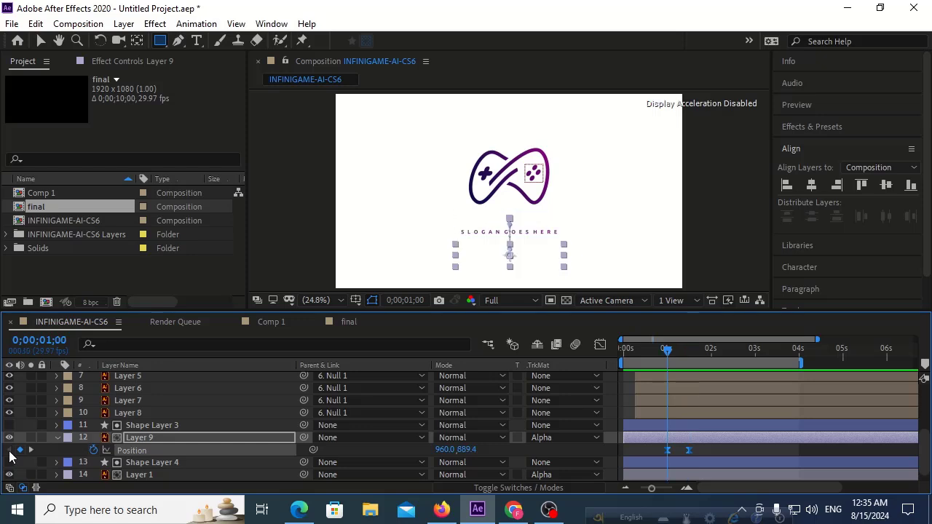
pyautogui.click(133, 475)
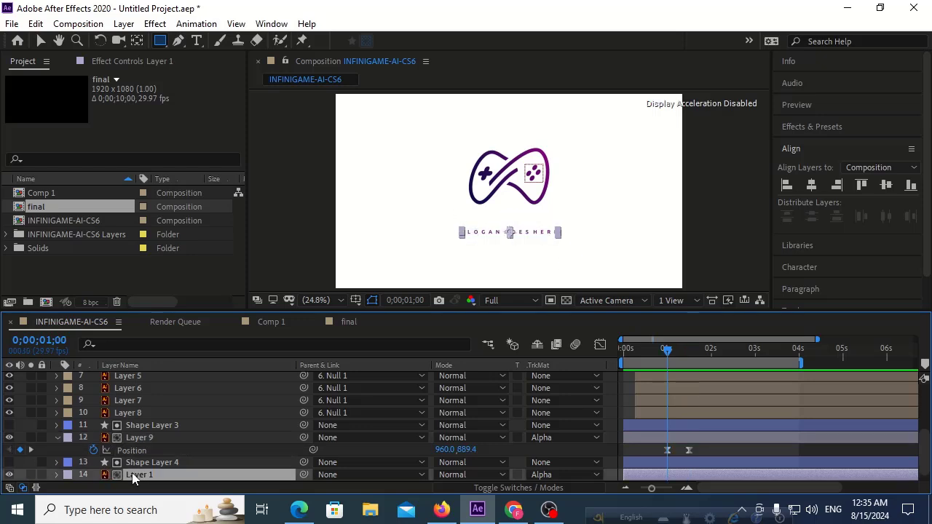
# Raise the slogan's first Position keyframe to Y 585.1 and preview it
pyautogui.press('p')
pyautogui.scroll(-2, 117, 466)
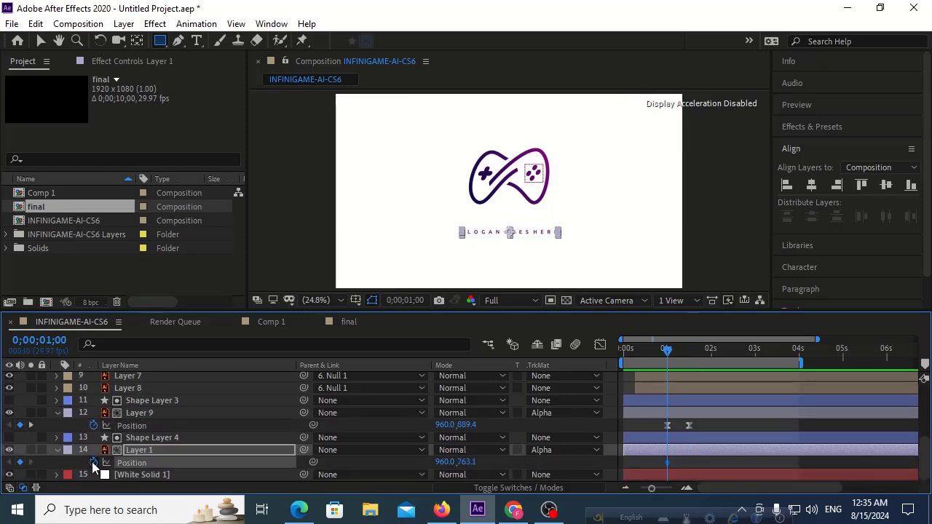
pyautogui.click(30, 425)
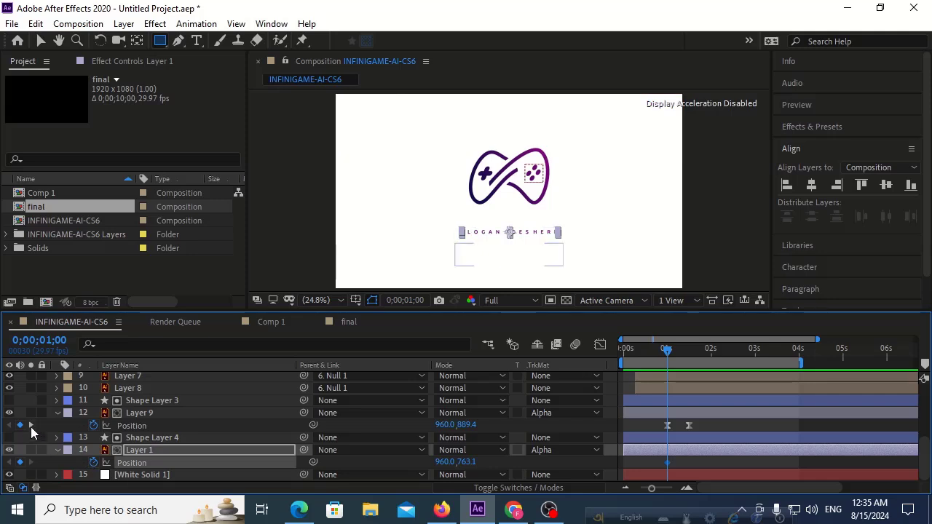
pyautogui.click(9, 462)
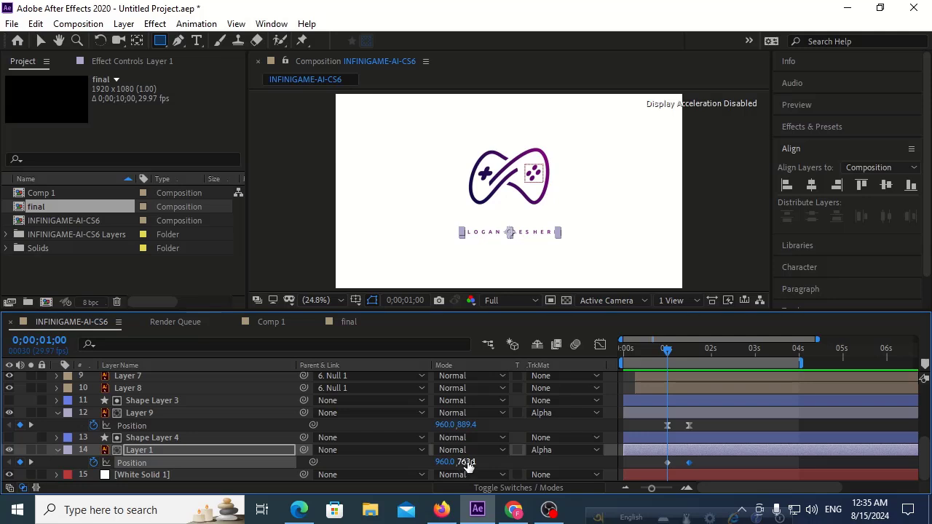
pyautogui.moveTo(467, 463); pyautogui.dragTo(335, 470)
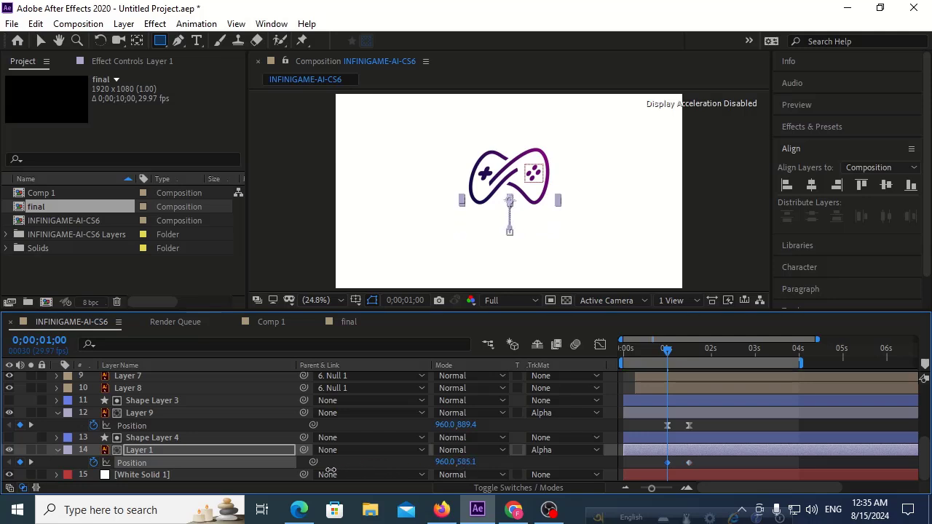
pyautogui.press('space')
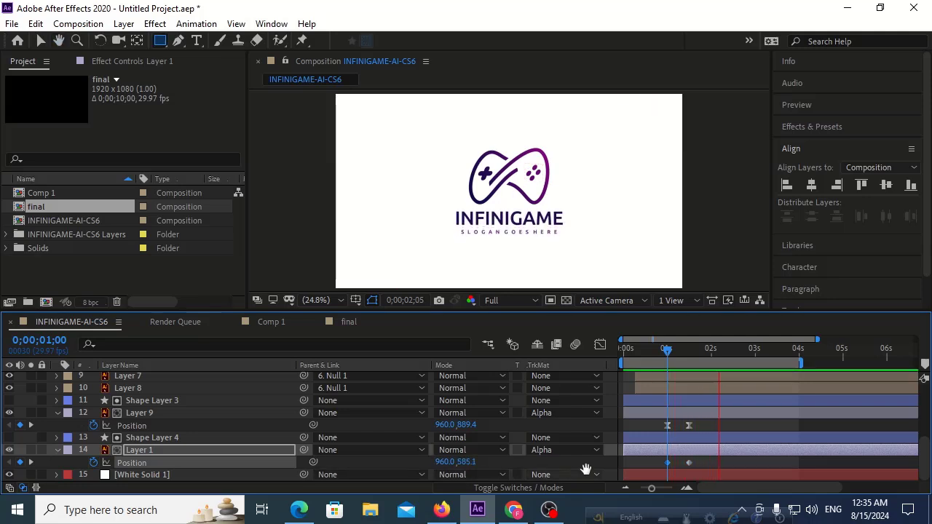
pyautogui.press('space')
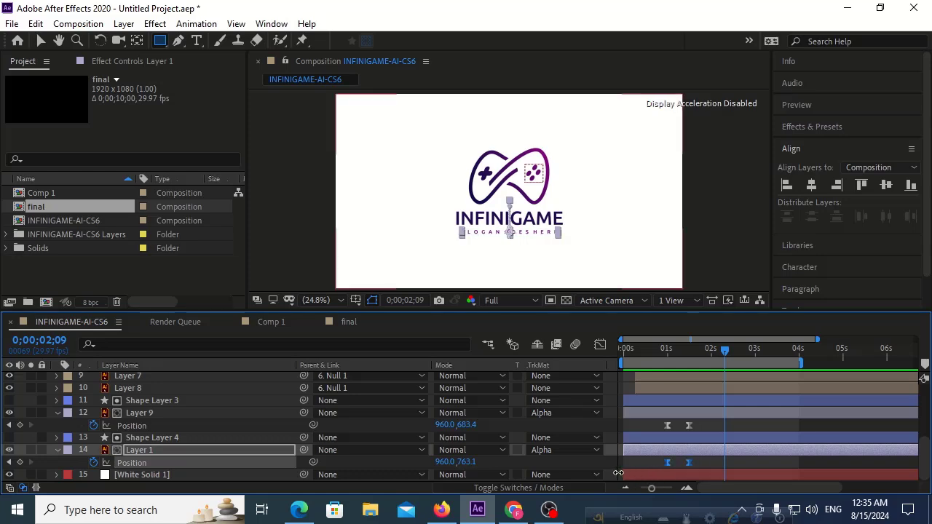
# Set the slogan keyframes' incoming influence to 95 and preview from the start
pyautogui.rightClick(688, 462)
pyautogui.click(724, 437)
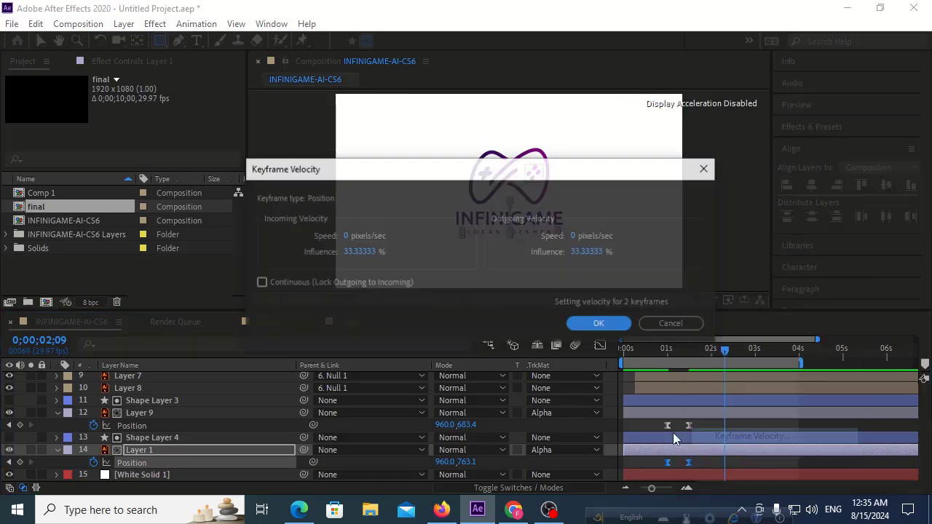
pyautogui.click(353, 249)
pyautogui.write('95')
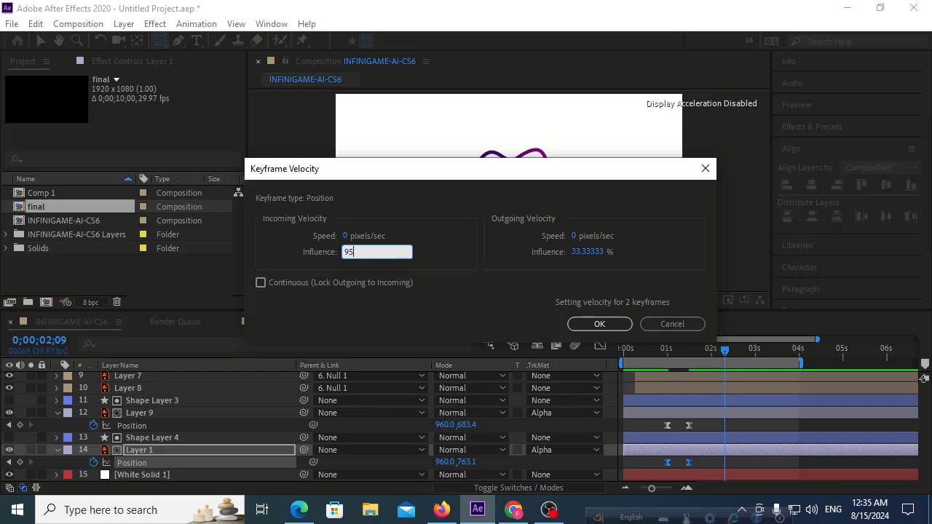
pyautogui.click(599, 324)
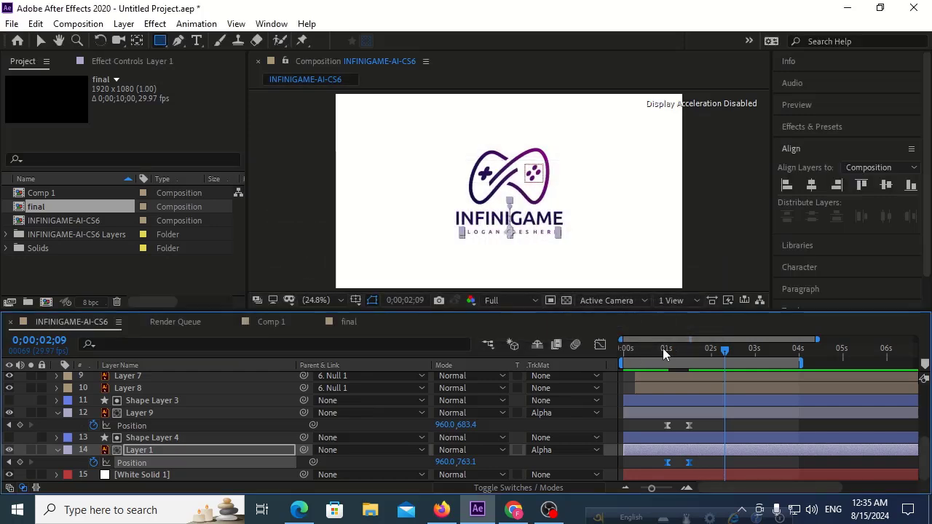
pyautogui.press('Home')
pyautogui.press('space')
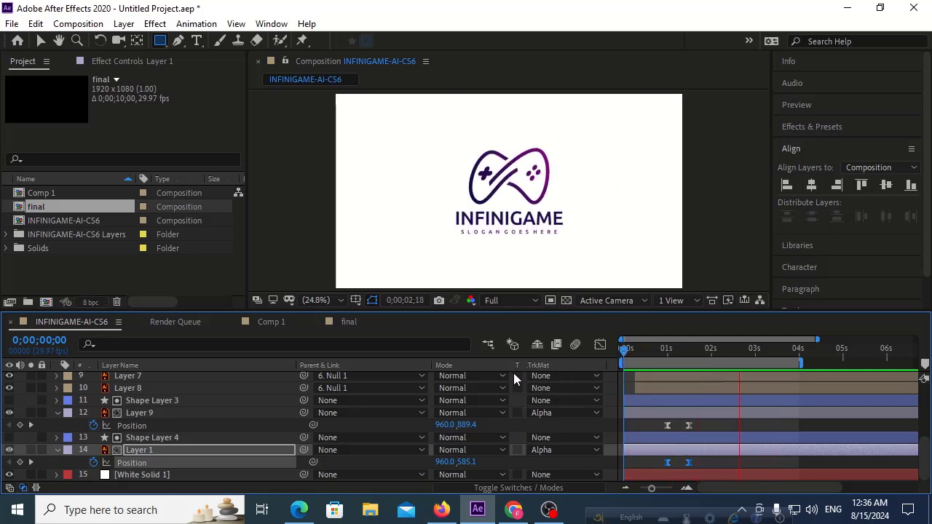
pyautogui.press('space')
# Add INFINIGAME-AI-CS6 and Comp 1 to the final comp, then delete both layers again
pyautogui.click(350, 323)
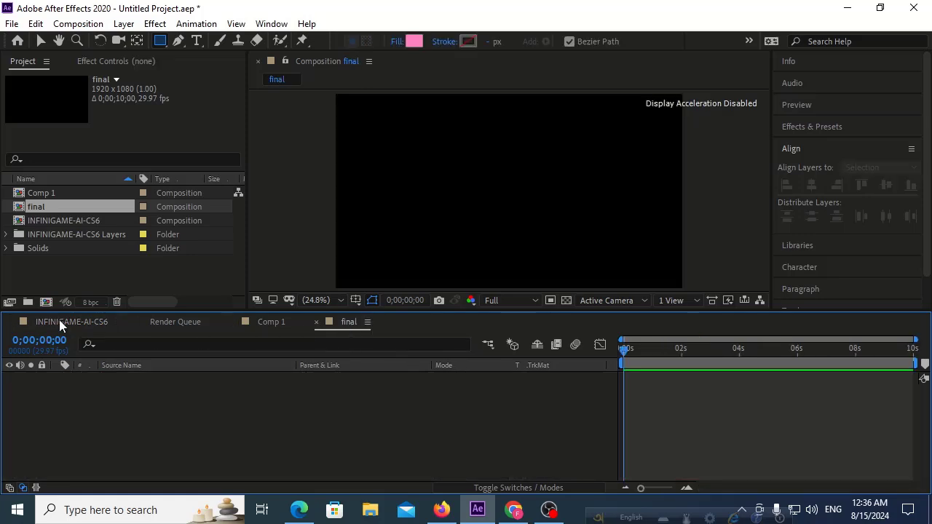
pyautogui.click(41, 222)
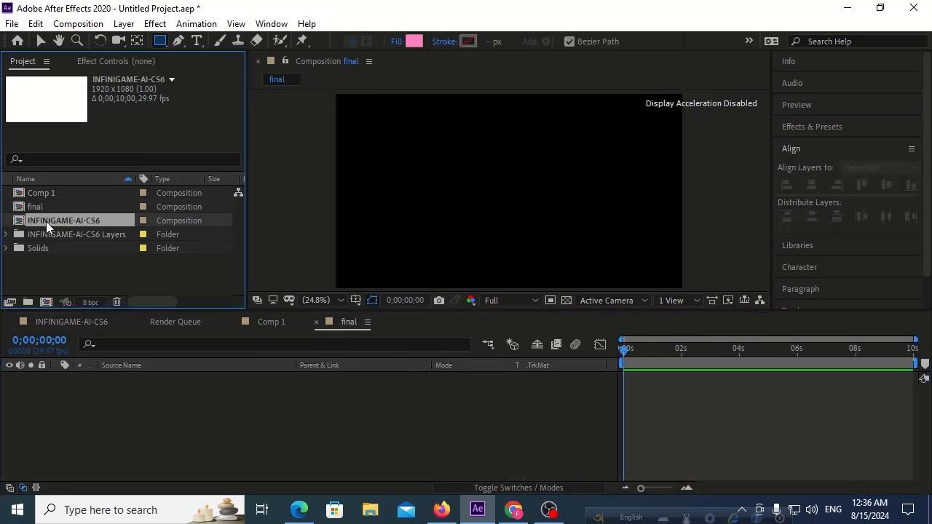
pyautogui.moveTo(45, 221); pyautogui.dragTo(41, 379)
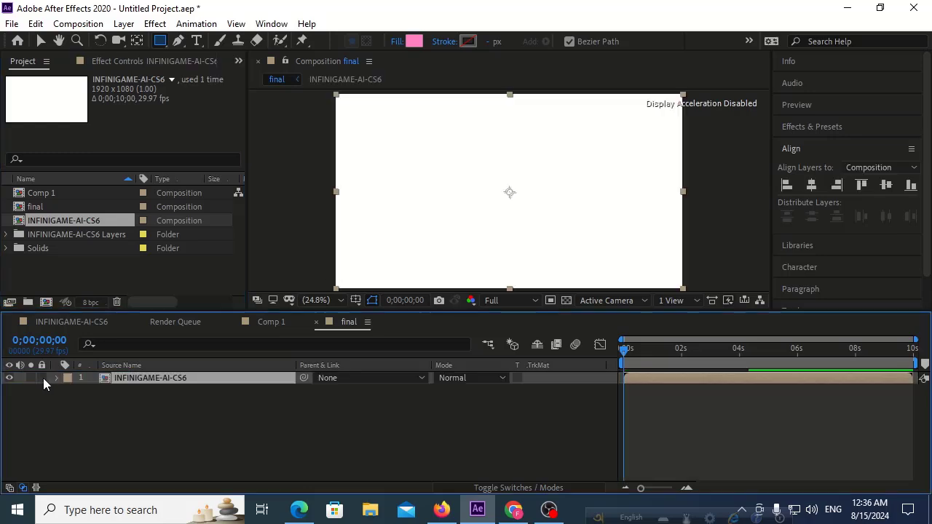
pyautogui.click(53, 203)
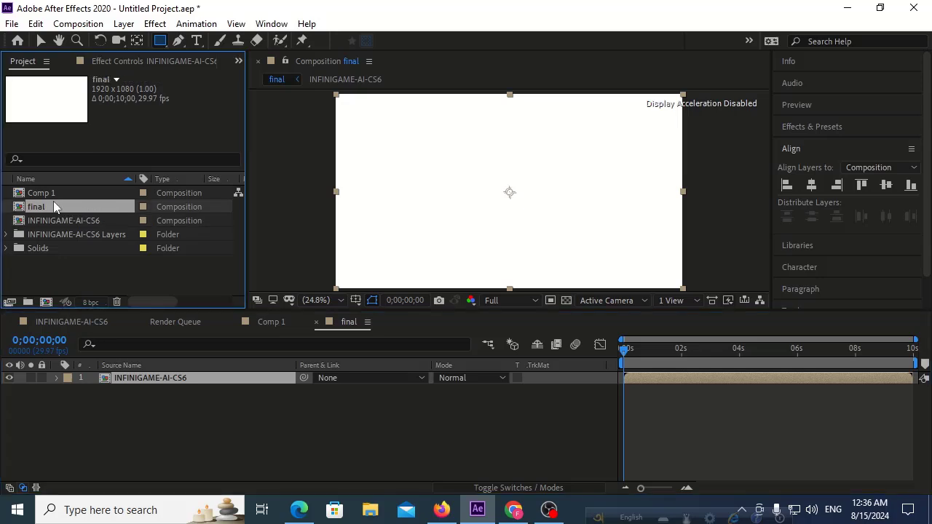
pyautogui.click(58, 195)
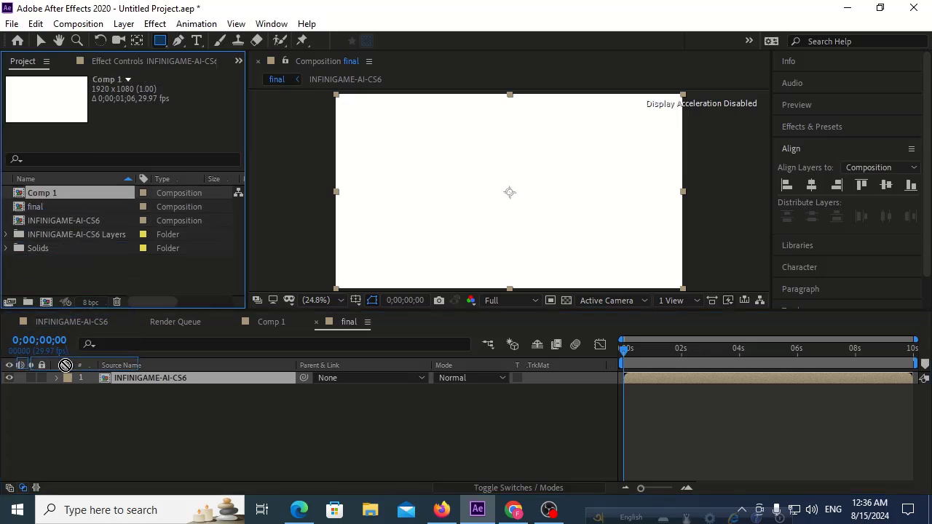
pyautogui.moveTo(65, 364); pyautogui.dragTo(62, 374)
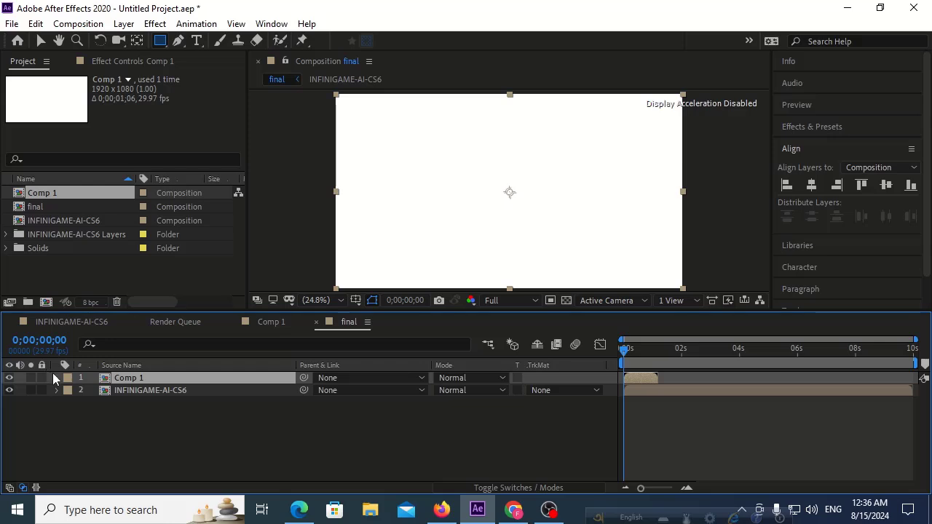
pyautogui.moveTo(178, 420); pyautogui.dragTo(164, 381)
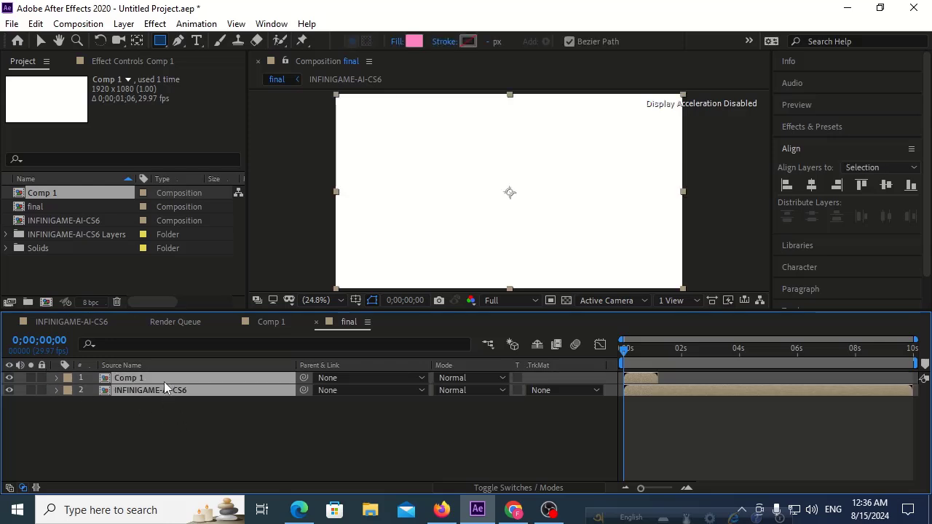
pyautogui.press('Delete')
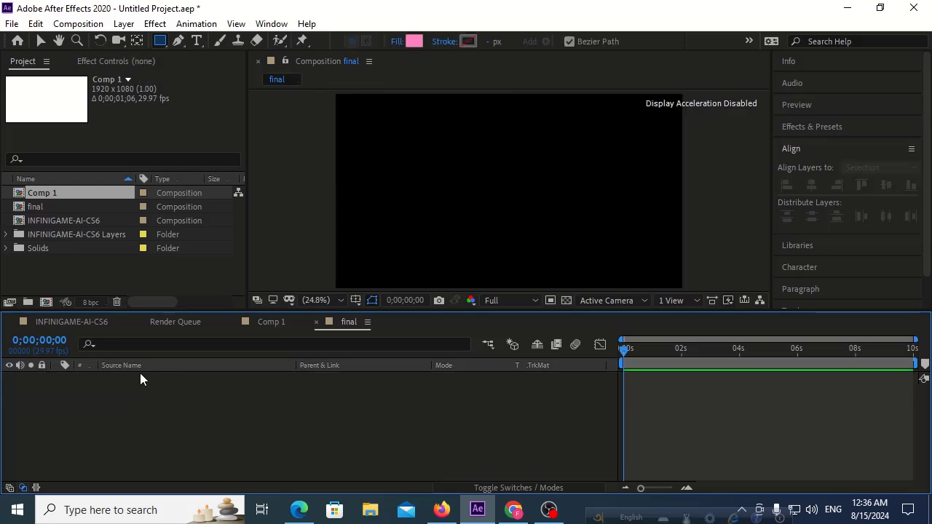
# Preview INFINIGAME-AI-CS6 and trim it to its 4-second work area
pyautogui.click(72, 325)
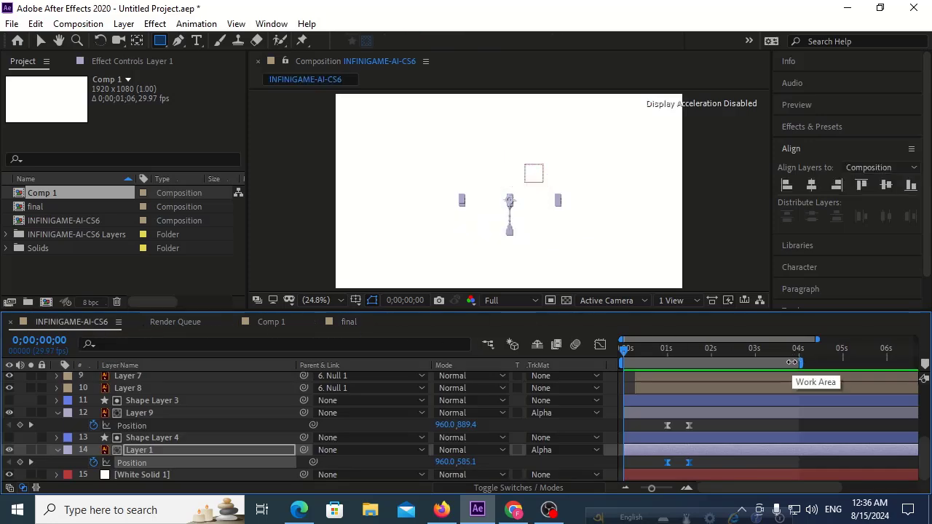
pyautogui.press('space')
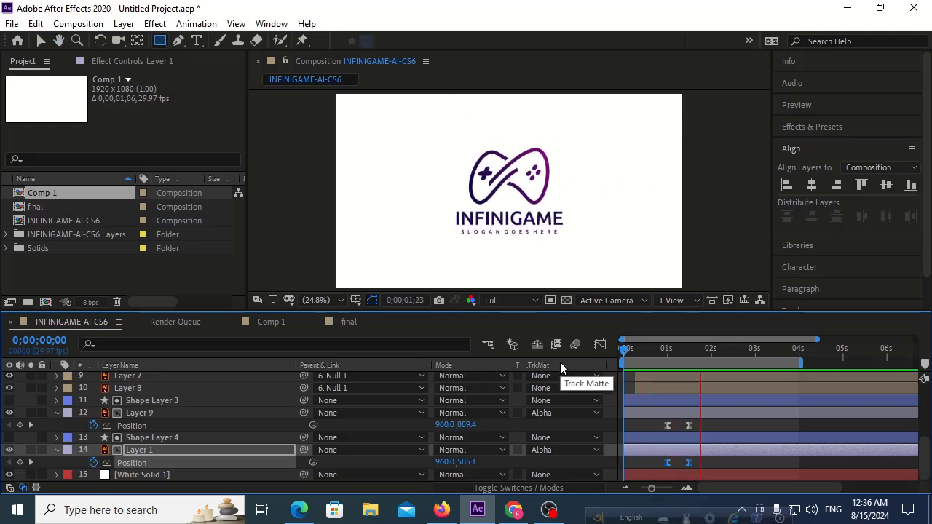
pyautogui.press('space')
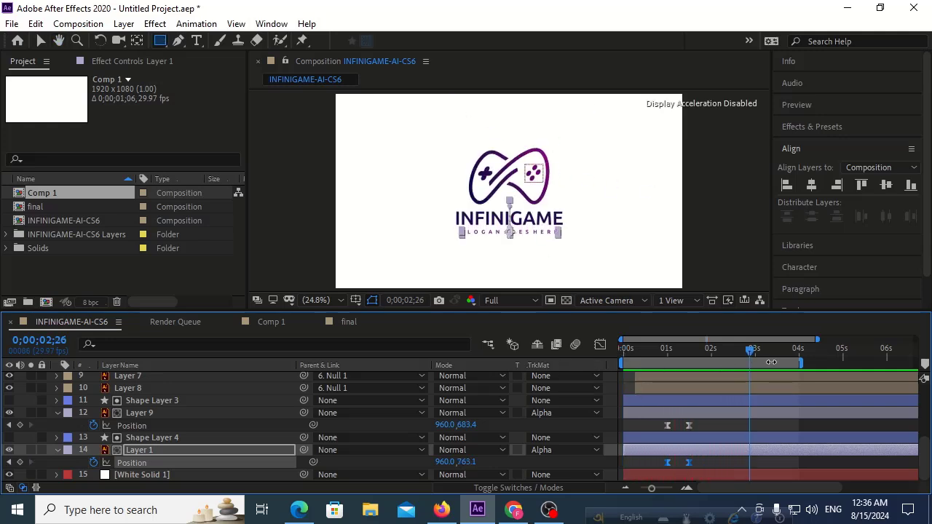
pyautogui.rightClick(771, 362)
pyautogui.click(739, 404)
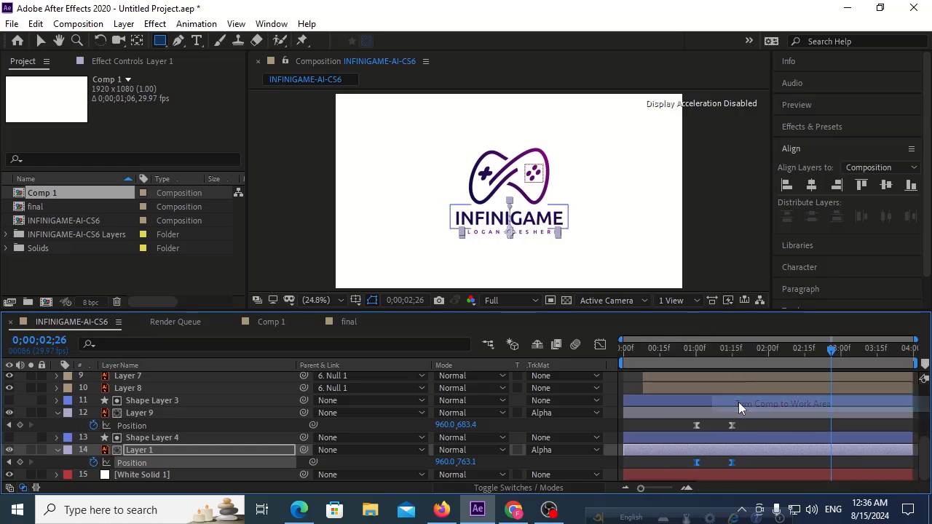
pyautogui.click(346, 322)
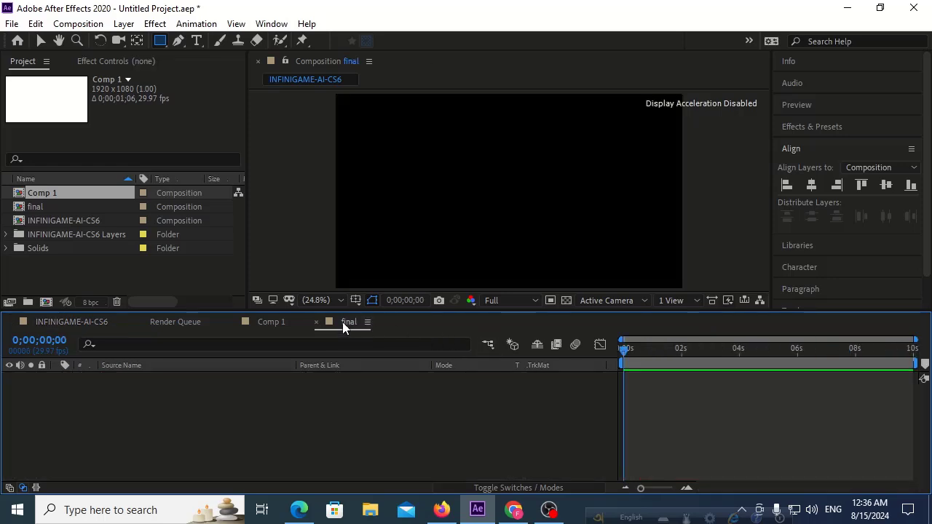
pyautogui.rightClick(287, 224)
# Confirm final's composition settings and add Comp 1 to its timeline
pyautogui.click(314, 254)
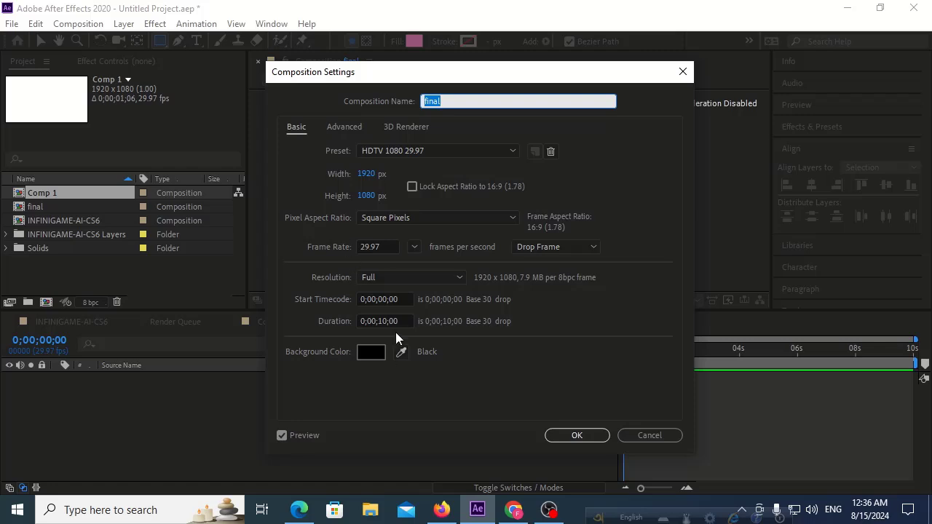
pyautogui.click(577, 435)
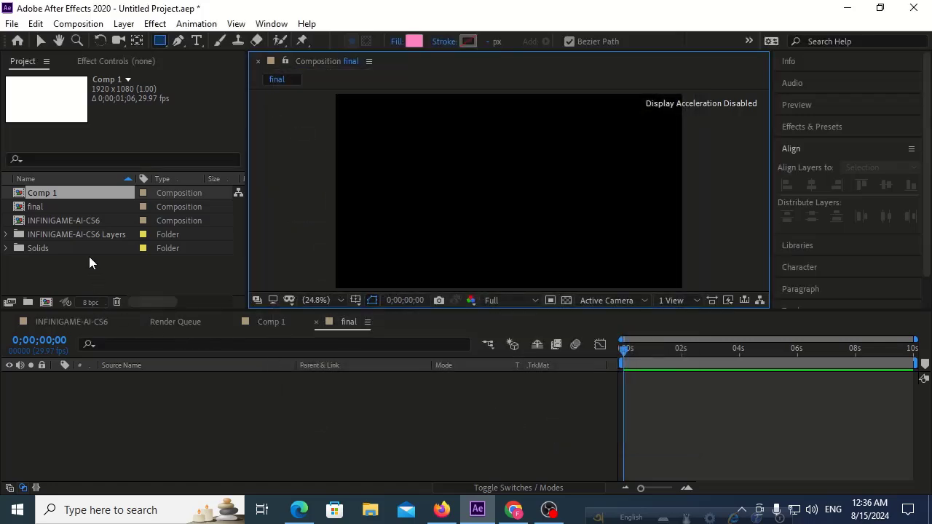
pyautogui.click(64, 208)
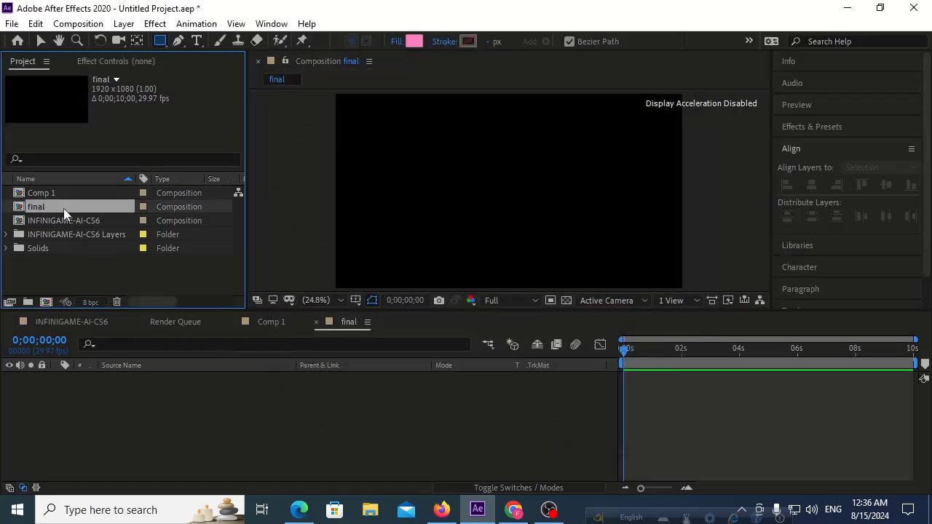
pyautogui.click(64, 222)
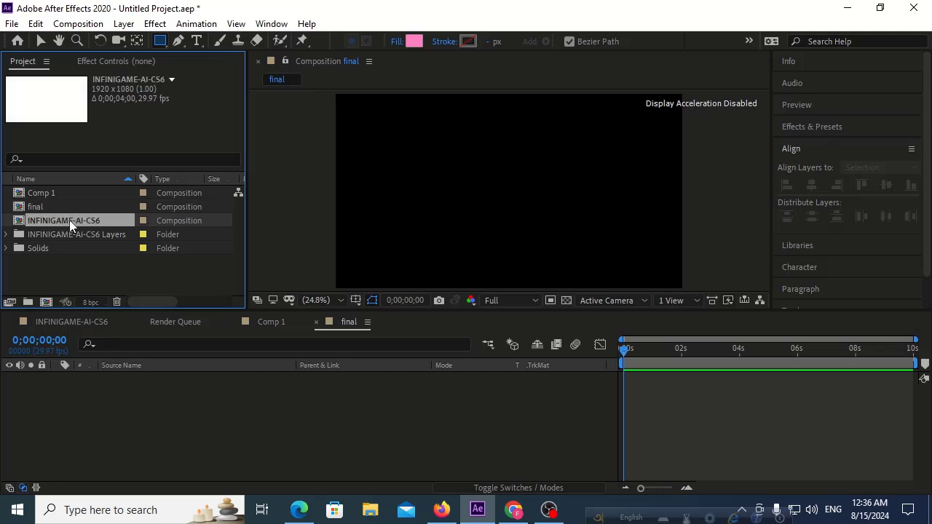
pyautogui.click(65, 194)
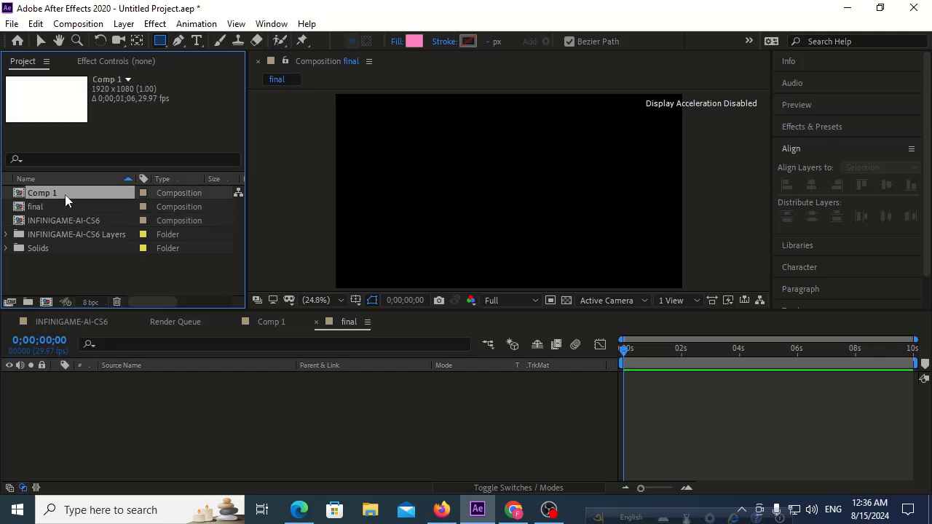
pyautogui.moveTo(65, 195); pyautogui.dragTo(71, 370)
# Add INFINIGAME-AI-CS6 to the final comp as layer 2 below Comp 1
pyautogui.click(57, 207)
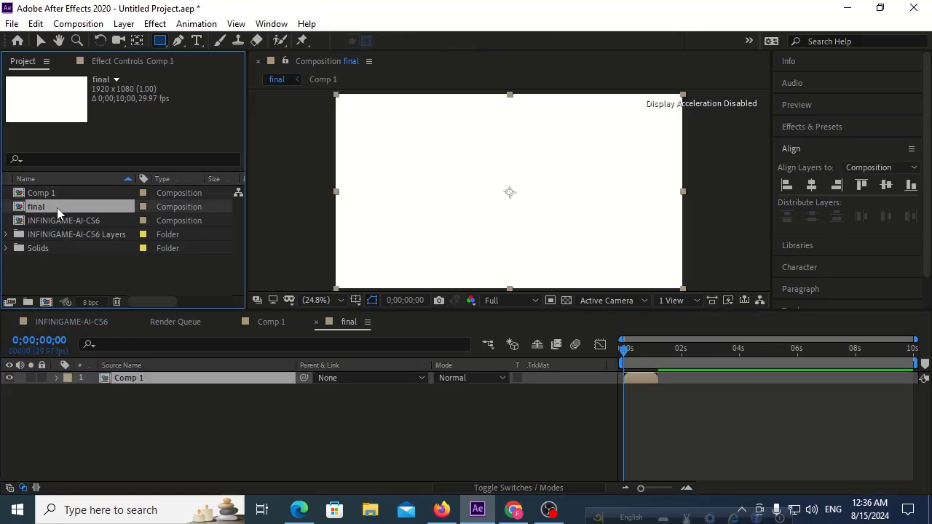
pyautogui.click(56, 222)
pyautogui.moveTo(58, 221); pyautogui.dragTo(53, 390)
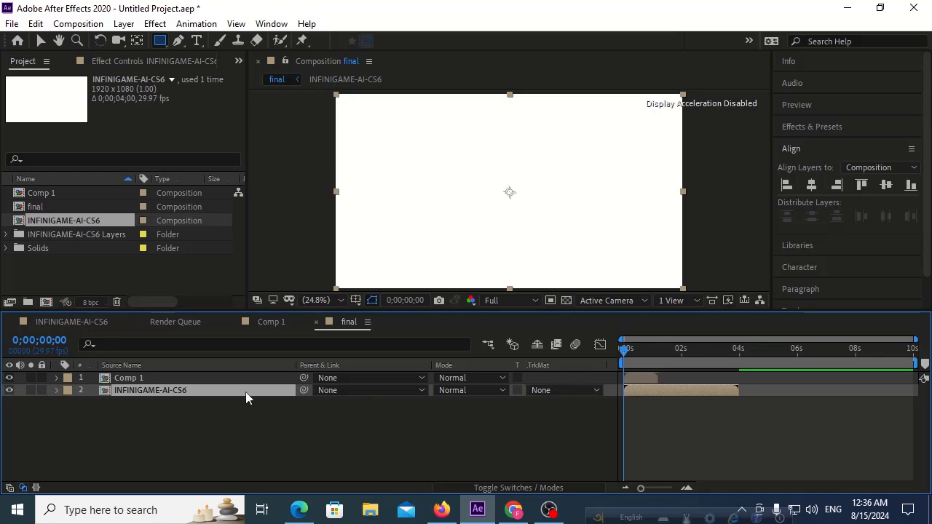
pyautogui.click(151, 419)
# Sequence Comp 1 and INFINIGAME-AI-CS6 using Sequence Layers with Overlap enabled
pyautogui.click(151, 379)
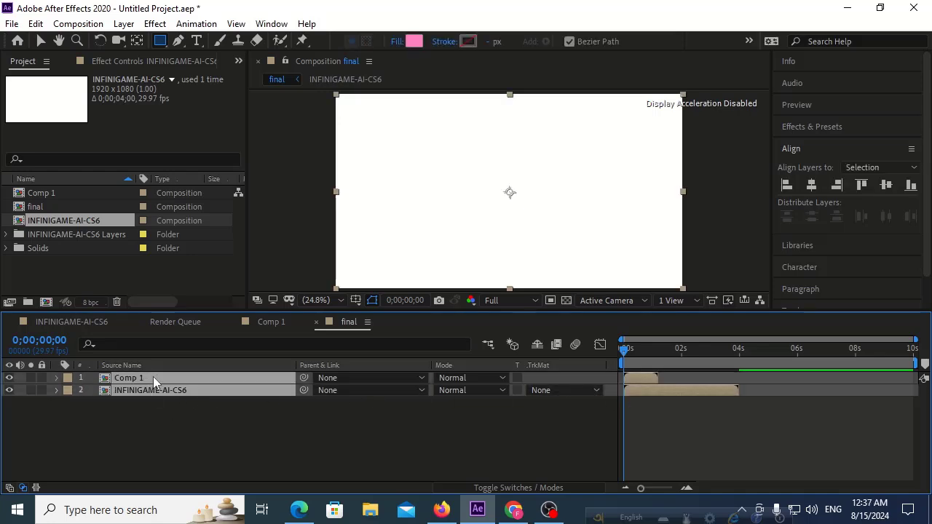
pyautogui.rightClick(153, 377)
pyautogui.moveTo(255, 310)
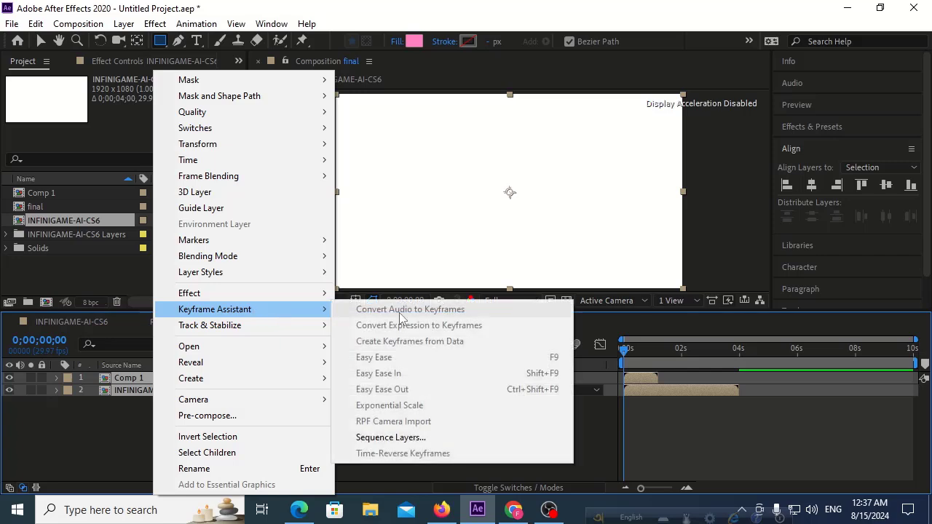
pyautogui.click(385, 436)
pyautogui.click(356, 219)
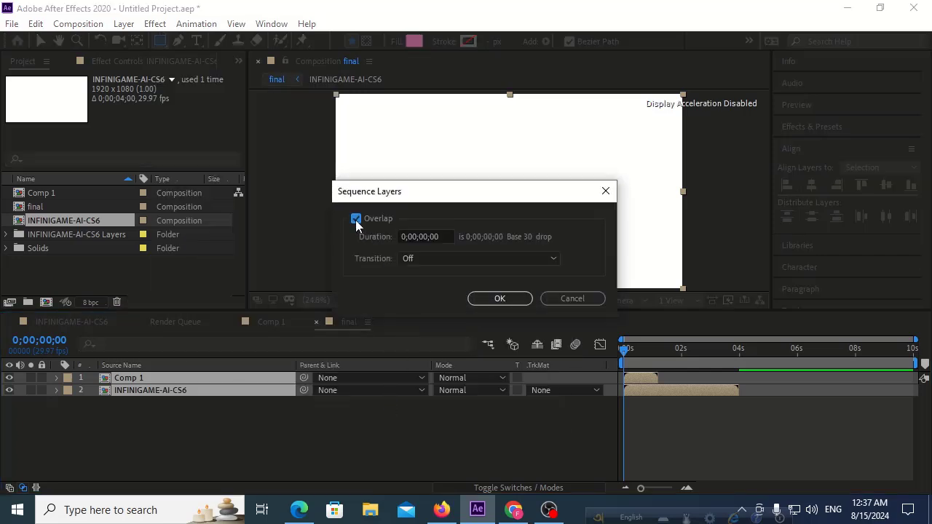
pyautogui.click(497, 299)
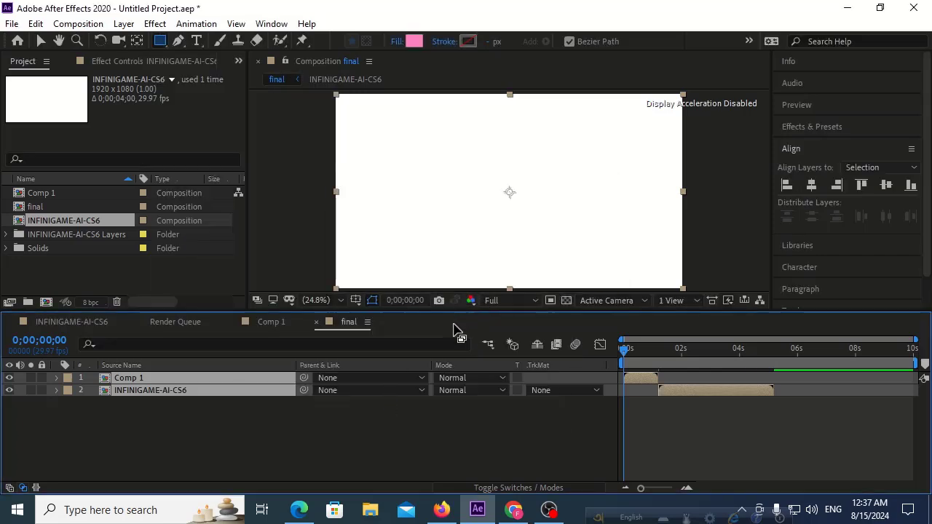
# Preview the sequenced final comp, ending at 0;00;01;12
pyautogui.press('space')
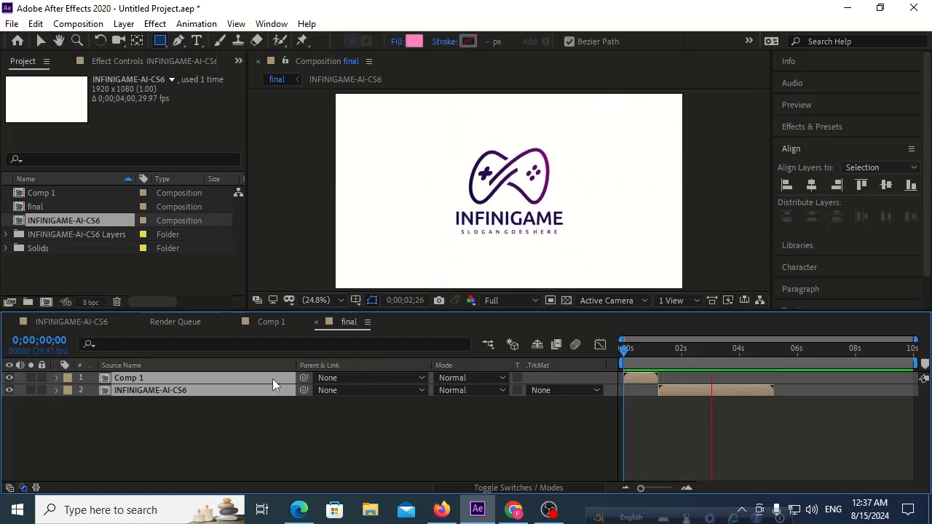
pyautogui.press('space')
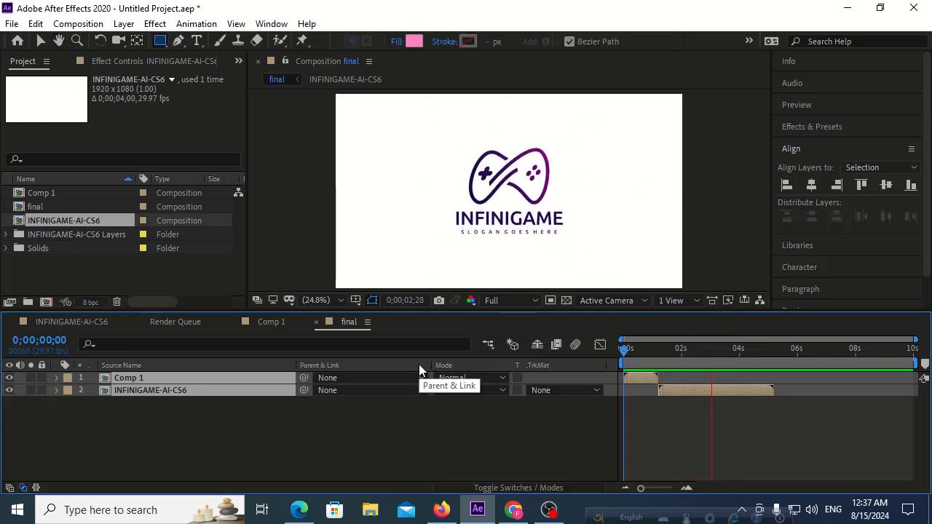
pyautogui.press('space')
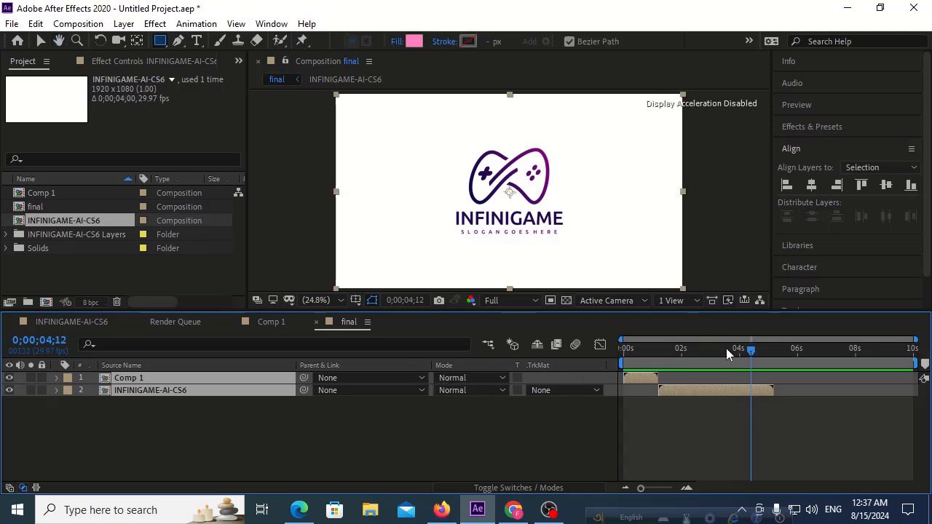
pyautogui.moveTo(726, 348)
pyautogui.mouseDown()
pyautogui.moveTo(658, 357)
pyautogui.moveTo(577, 350)
pyautogui.mouseUp()
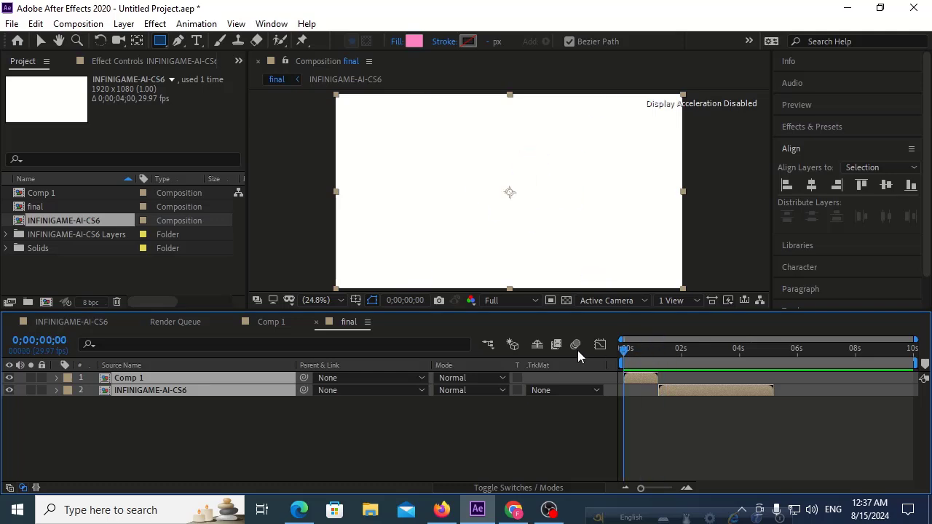
pyautogui.press('space')
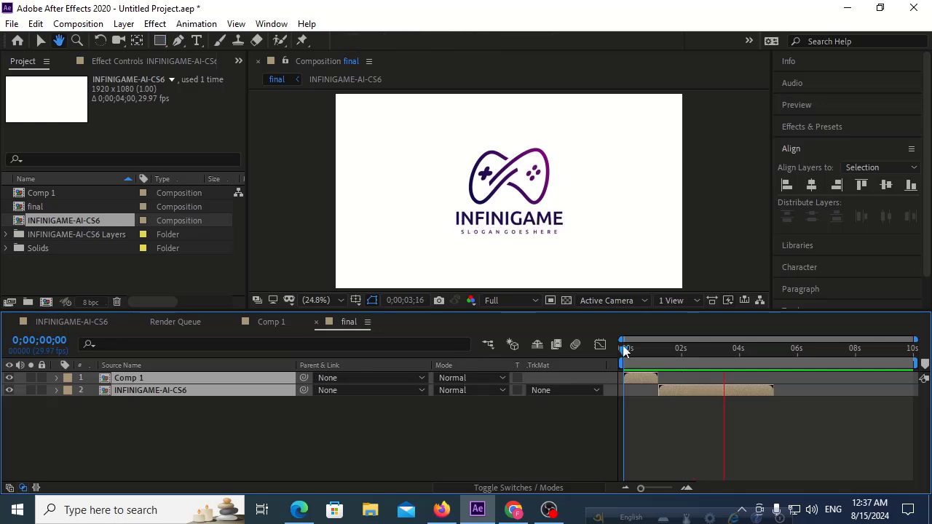
pyautogui.click(673, 349)
pyautogui.moveTo(674, 349); pyautogui.dragTo(665, 349)
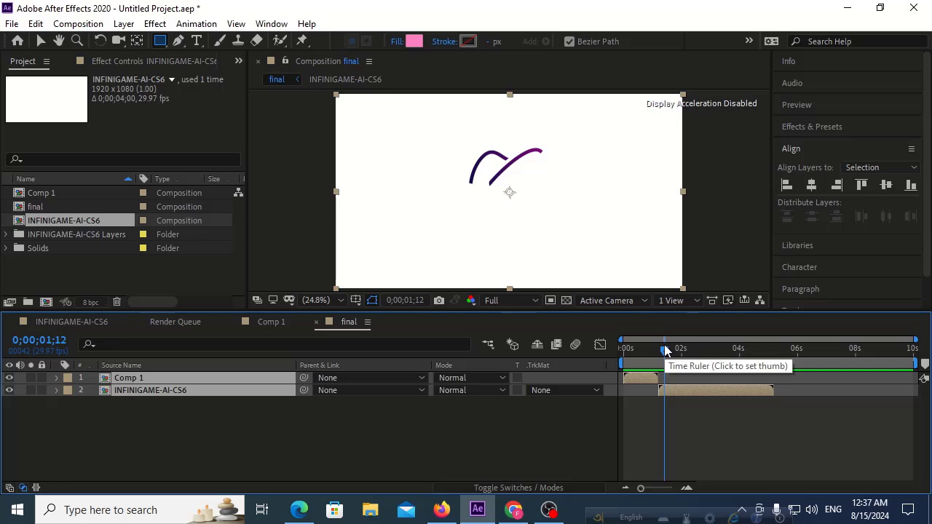
# Hide White Solid 1 inside INFINIGAME-AI-CS6, then return to final
pyautogui.click(68, 323)
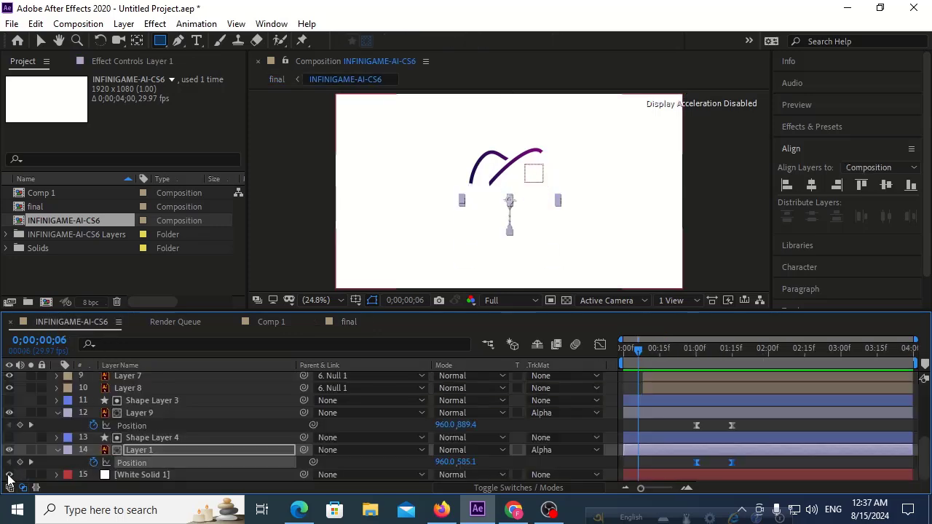
pyautogui.click(9, 475)
pyautogui.click(349, 322)
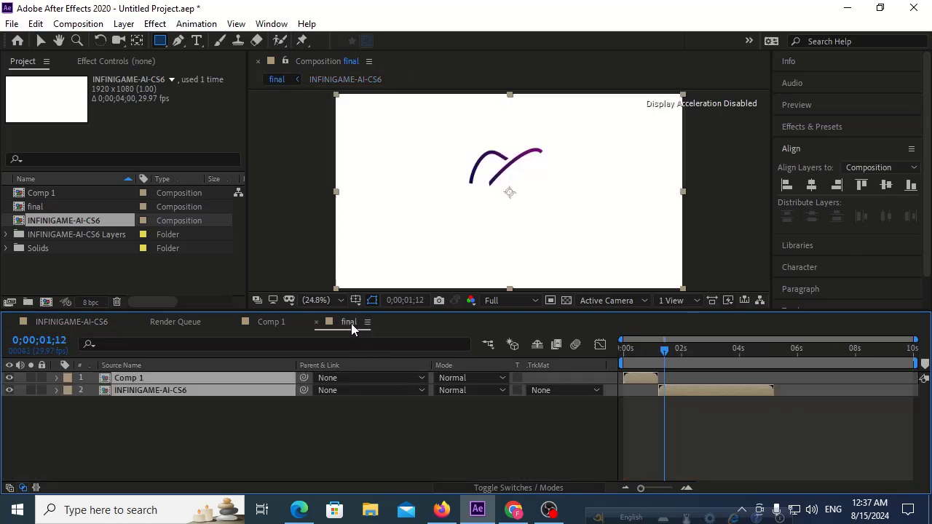
# Create a white solid named bg and move it below the other layers
pyautogui.rightClick(208, 428)
pyautogui.moveTo(315, 271)
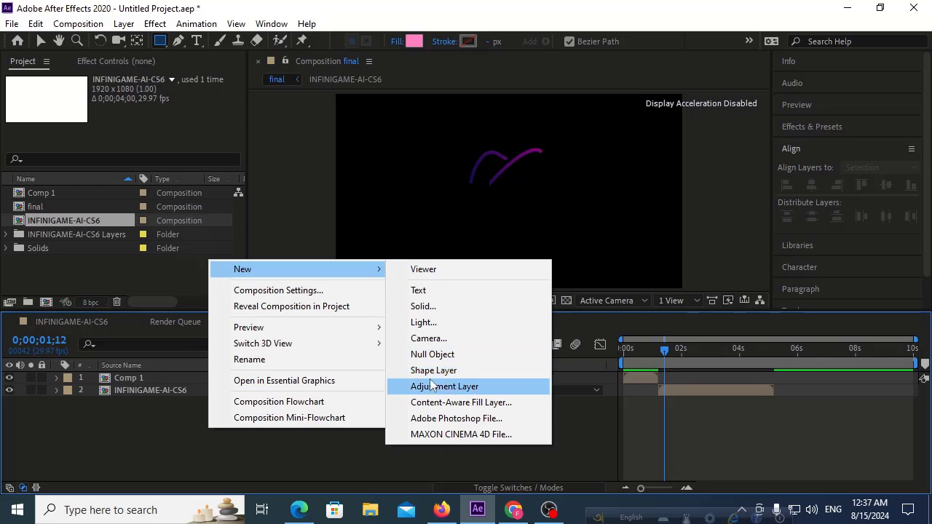
pyautogui.click(428, 307)
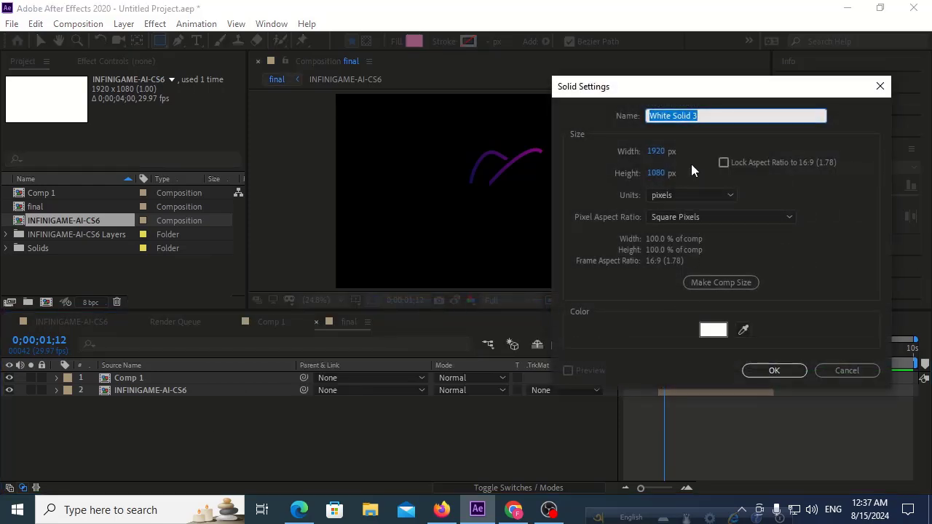
pyautogui.write('bg')
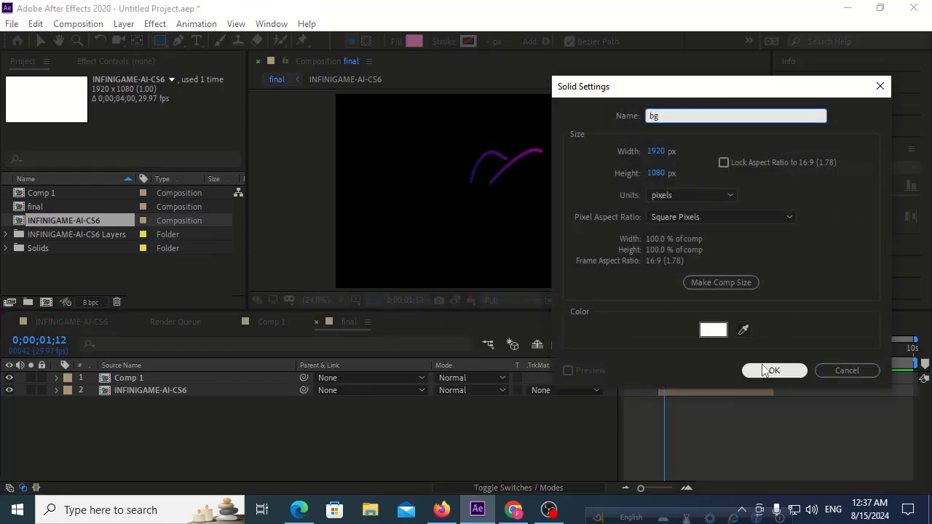
pyautogui.click(765, 371)
pyautogui.moveTo(229, 413); pyautogui.dragTo(233, 419)
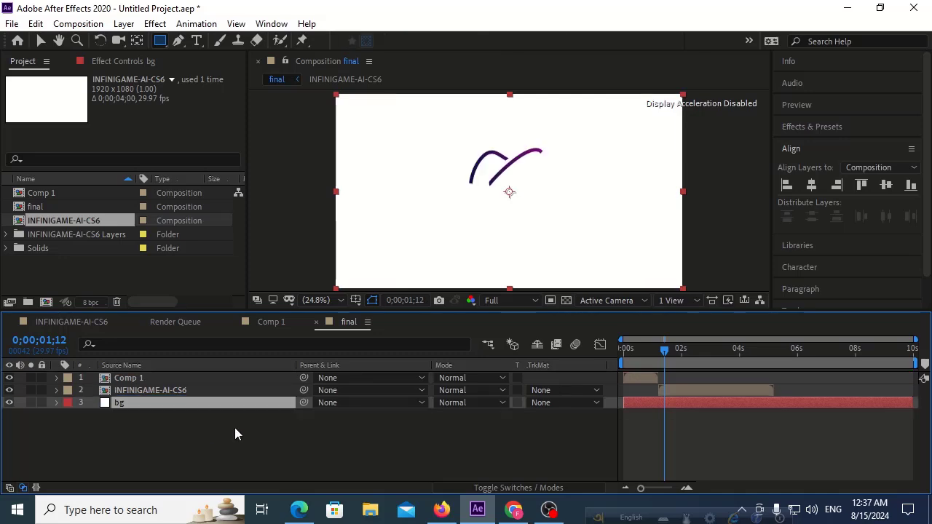
# Preview the final comp and move the current time to 4 seconds
pyautogui.press('space')
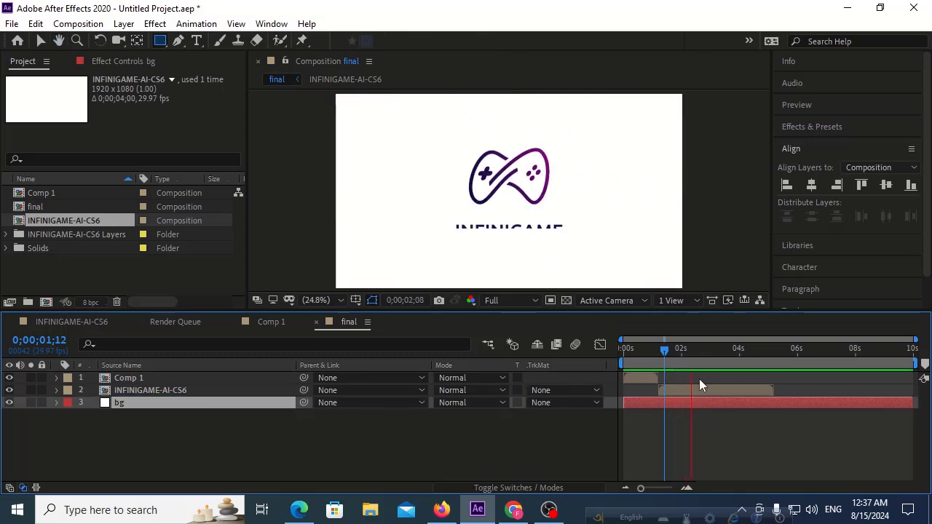
pyautogui.press('space')
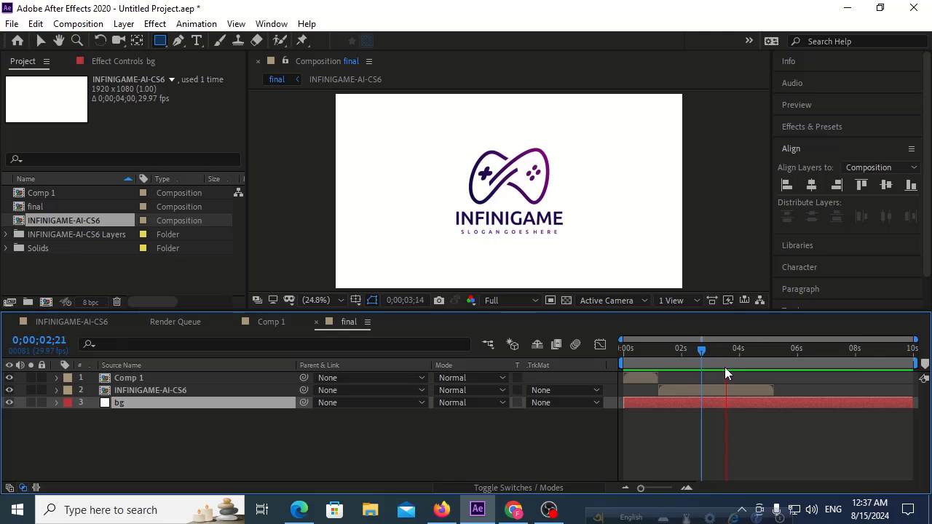
pyautogui.moveTo(735, 359); pyautogui.dragTo(739, 354)
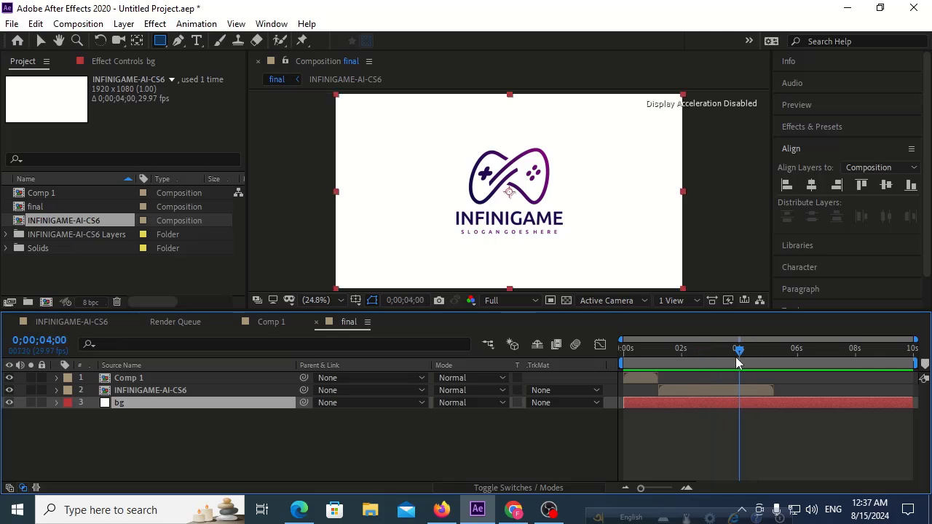
pyautogui.rightClick(729, 360)
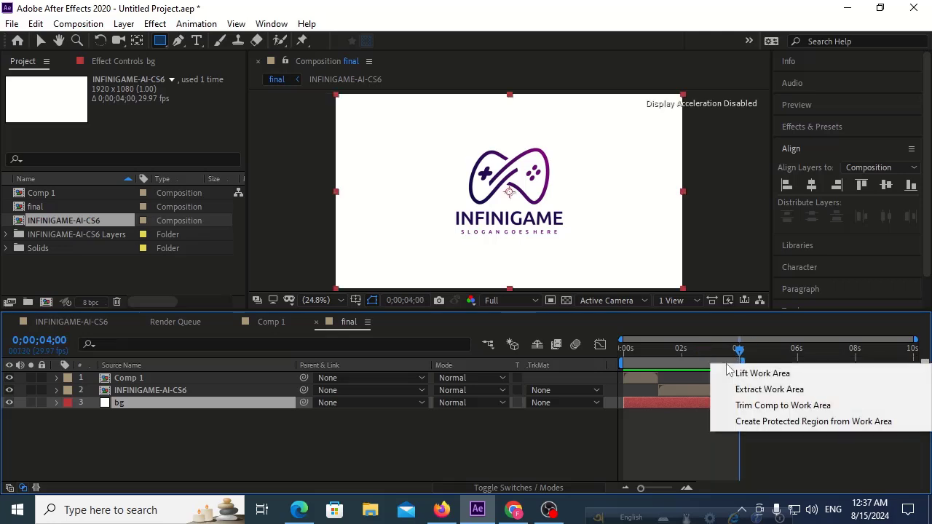
# Trim the final comp to the 4-second work area and play a preview
pyautogui.click(747, 405)
pyautogui.press('space')
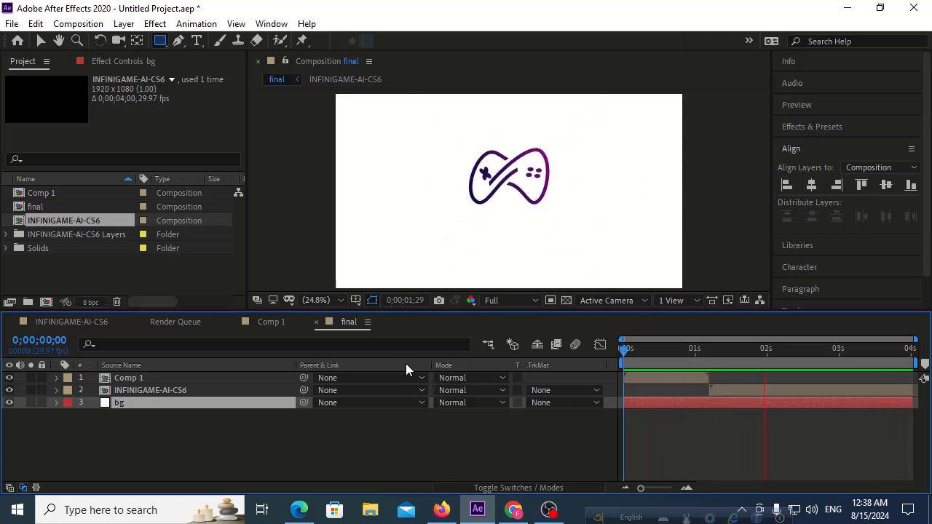
pyautogui.press('space')
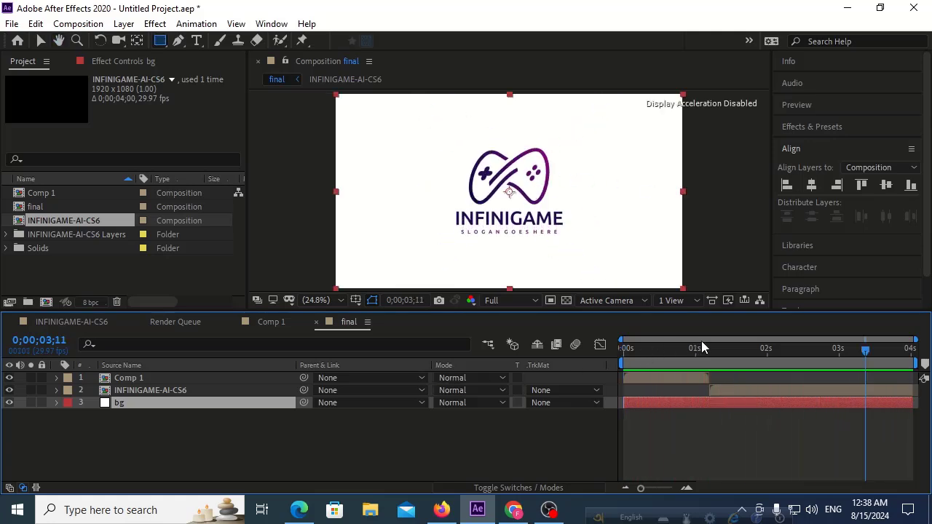
# Scrub the current time between 1;10 and 1;28 to inspect the logo animation
pyautogui.click(725, 351)
pyautogui.moveTo(725, 356); pyautogui.dragTo(779, 351)
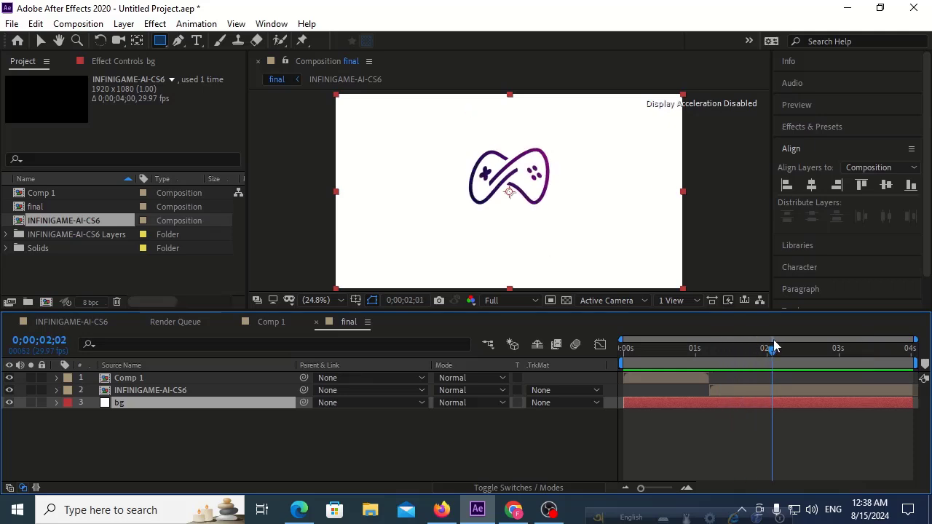
pyautogui.click(719, 349)
# Reveal the INFINIGAME-AI-CS6 layer's Scale and start keyframing it at 1;06
pyautogui.click(713, 390)
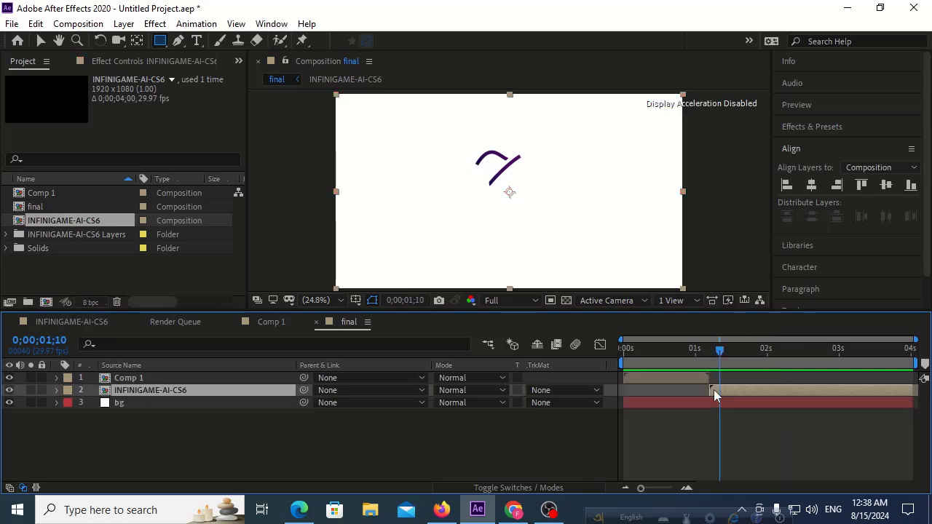
pyautogui.press('s')
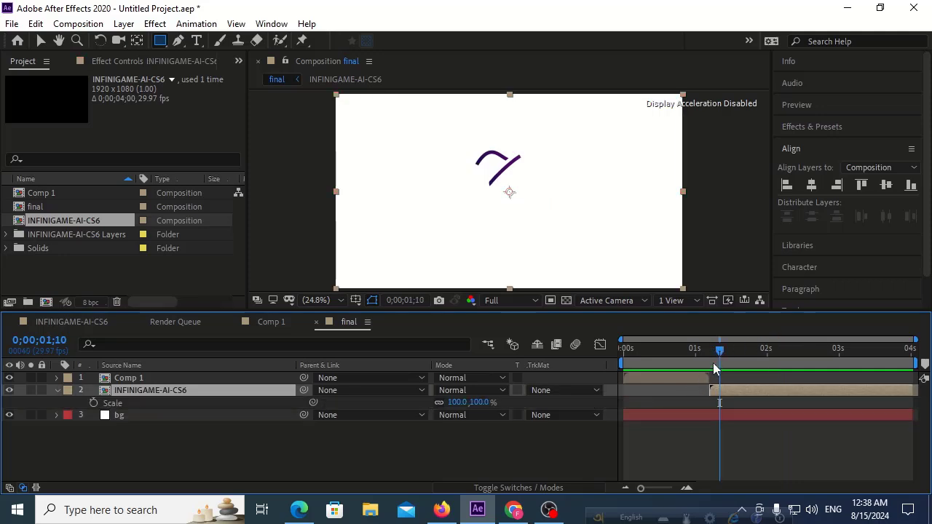
pyautogui.click(712, 362)
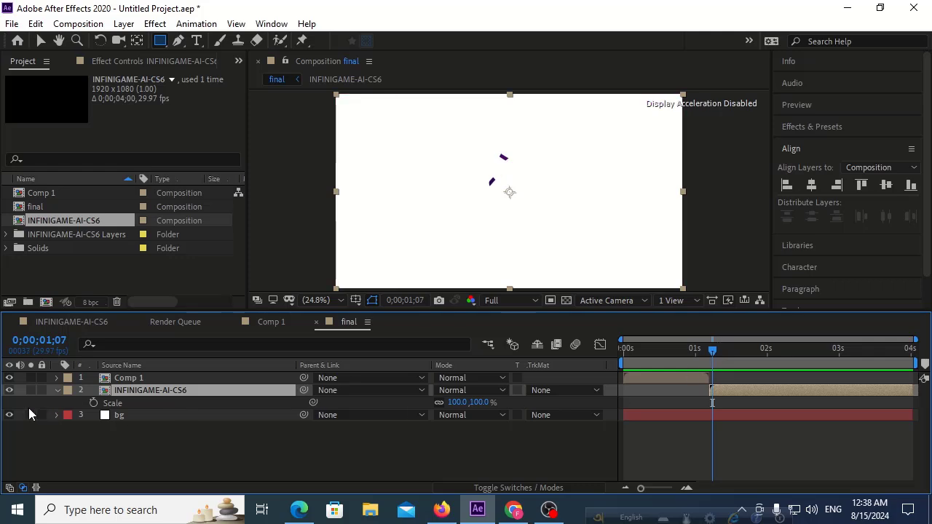
pyautogui.moveTo(710, 354); pyautogui.dragTo(708, 354)
pyautogui.click(94, 402)
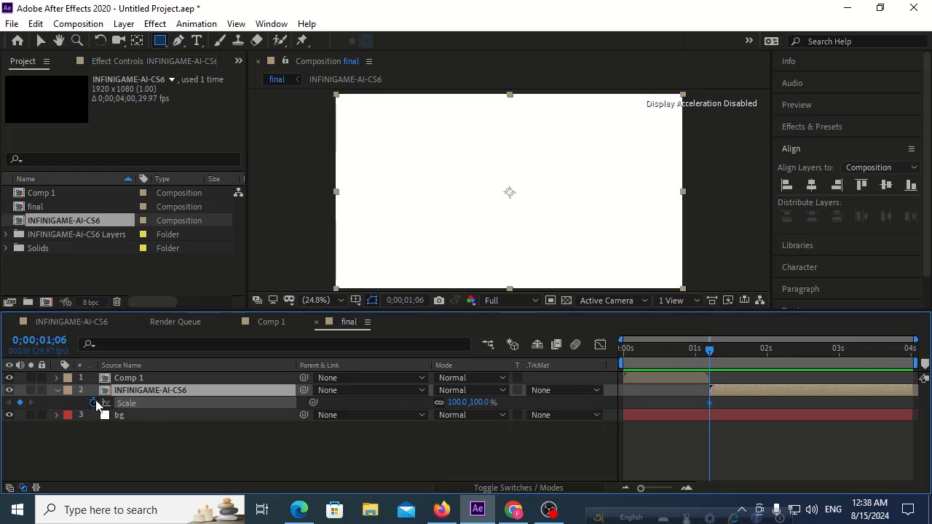
# Add a 100% Scale keyframe at 1;15 and set the 1;06 keyframe to 0%
pyautogui.click(726, 354)
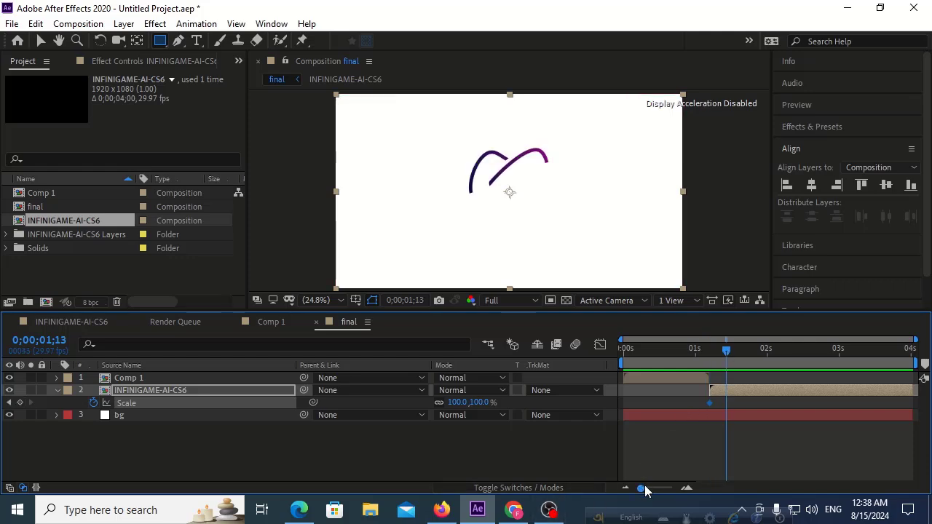
pyautogui.moveTo(641, 488); pyautogui.dragTo(645, 489)
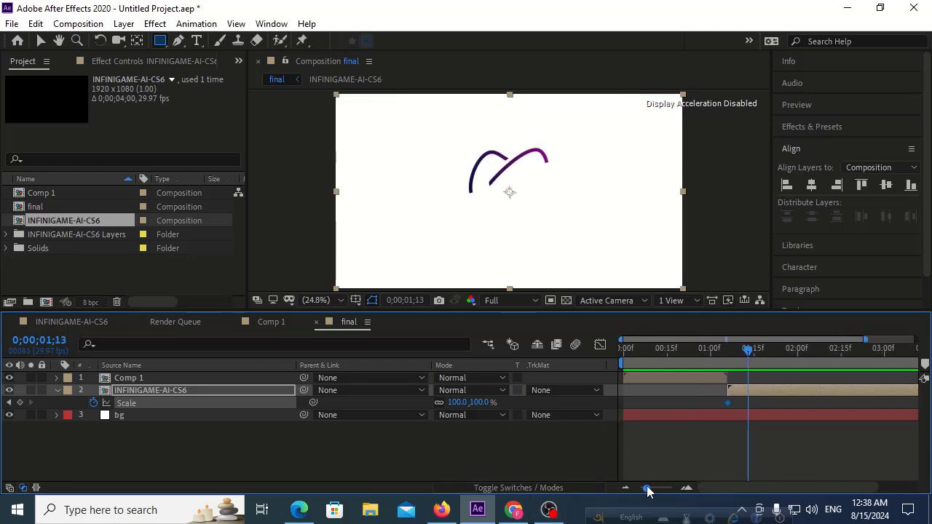
pyautogui.moveTo(748, 364); pyautogui.dragTo(756, 356)
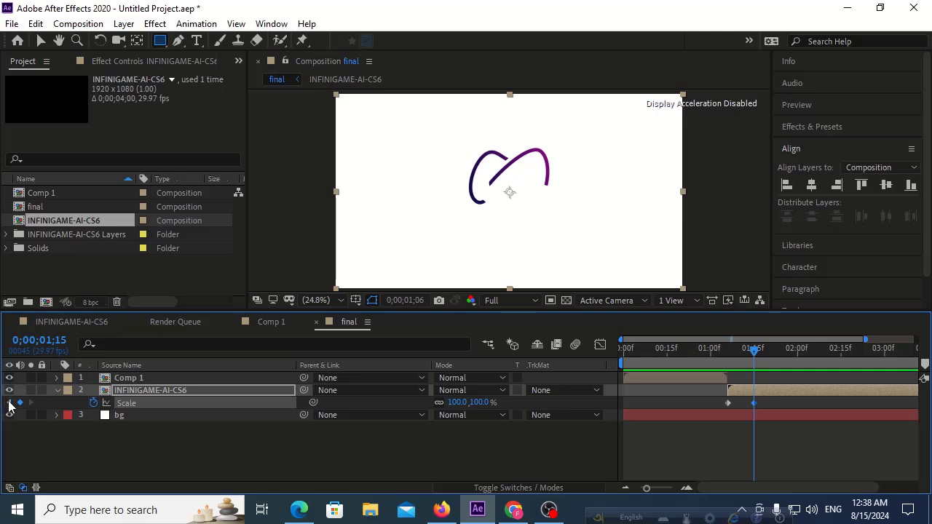
pyautogui.click(8, 402)
pyautogui.click(458, 402)
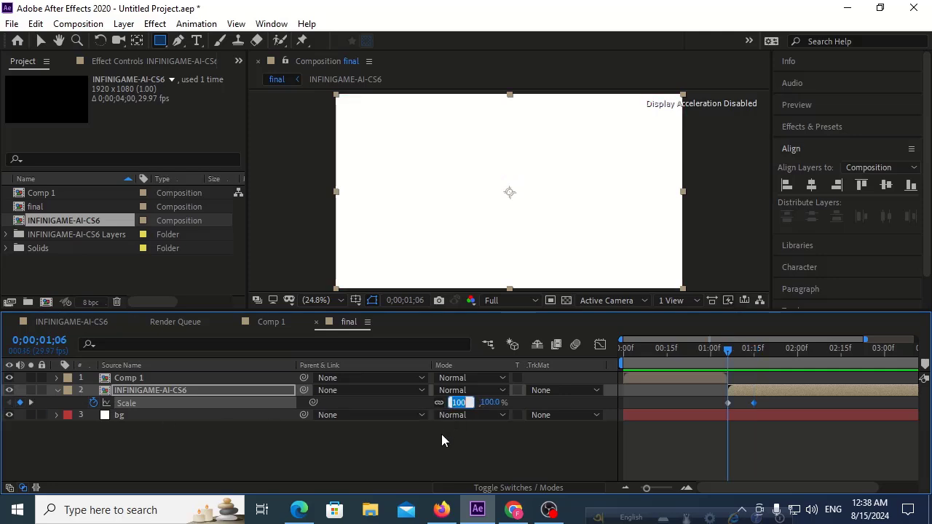
pyautogui.write('0')
pyautogui.click(439, 437)
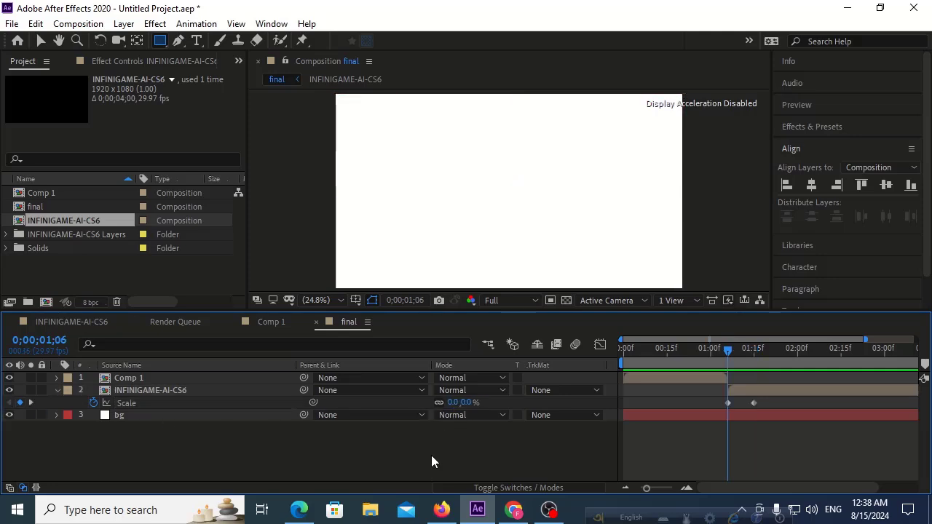
# Preview the logo growing from 0% to 100% scale
pyautogui.press('space')
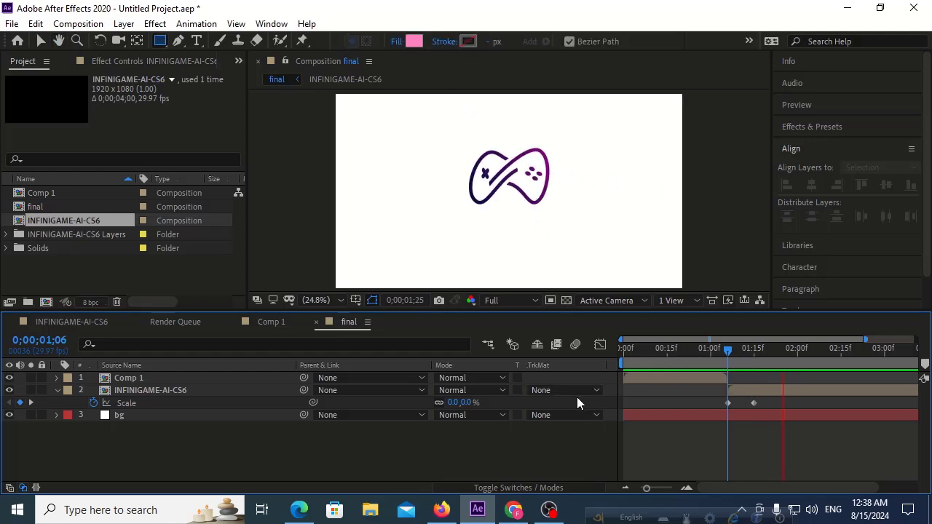
pyautogui.moveTo(728, 350); pyautogui.dragTo(707, 349)
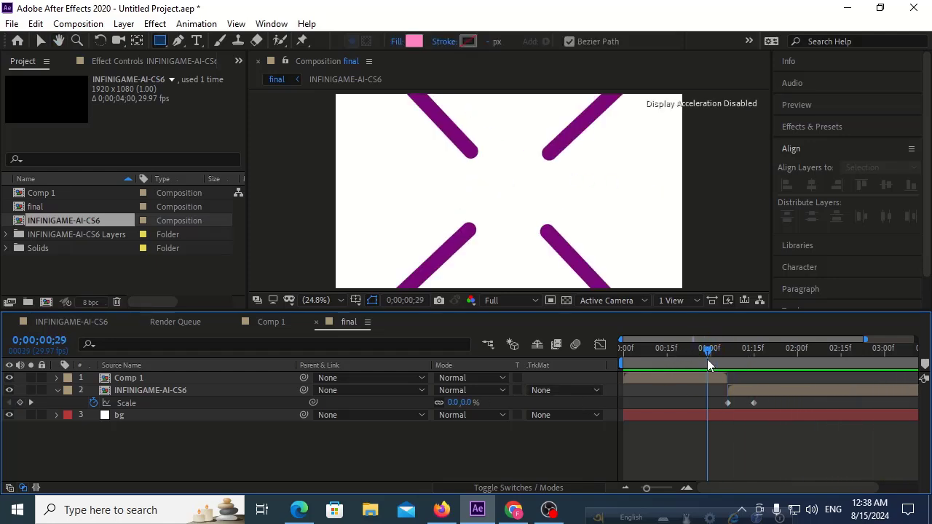
pyautogui.press('space')
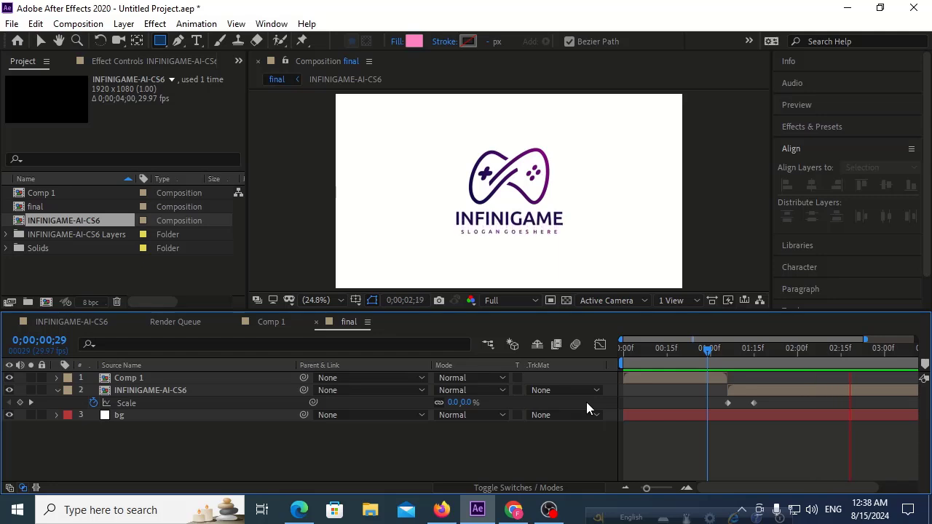
pyautogui.press('space')
# Easy-ease both Scale keyframes and pull the value graph's top handle up for an overshoot
pyautogui.moveTo(725, 401); pyautogui.dragTo(641, 408)
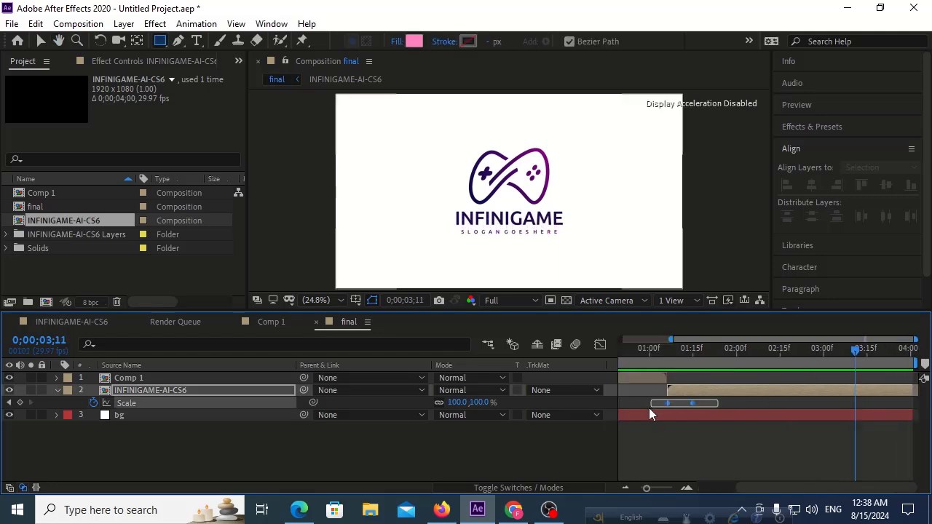
pyautogui.press('F9')
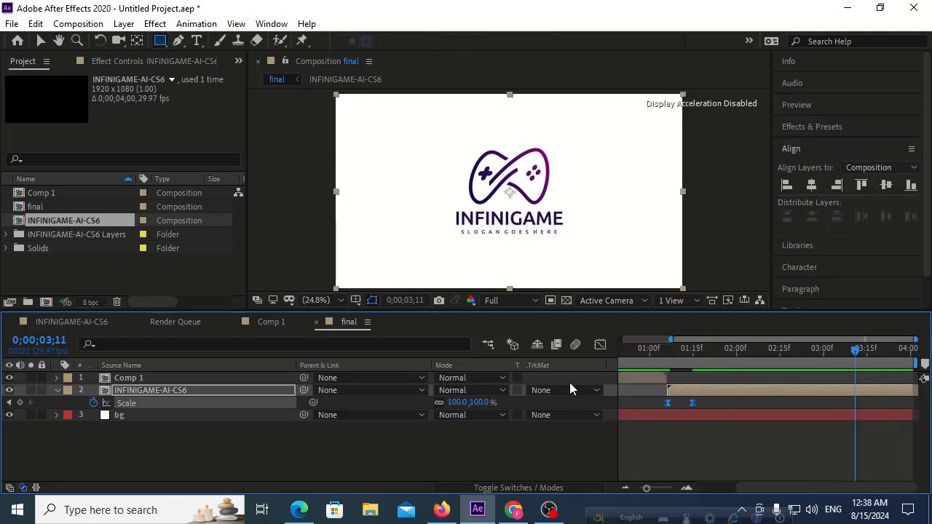
pyautogui.click(600, 345)
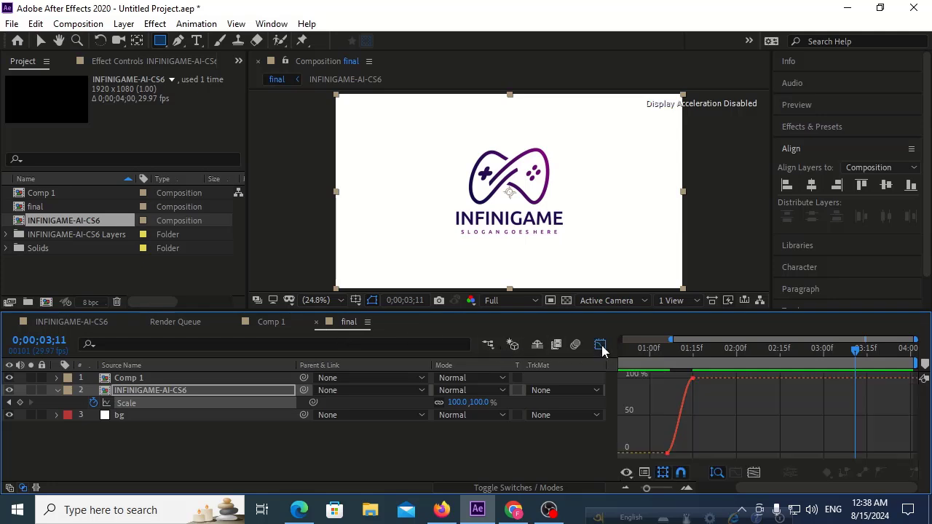
pyautogui.rightClick(698, 426)
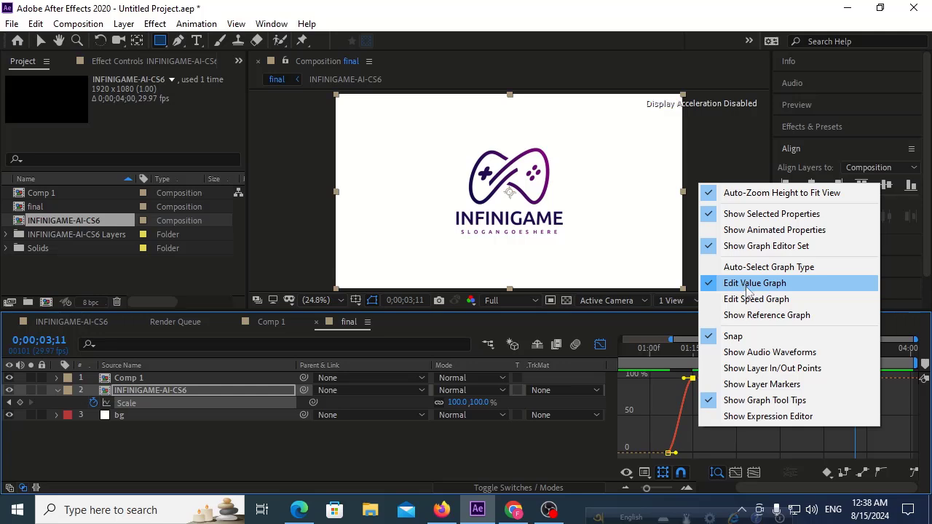
pyautogui.click(673, 381)
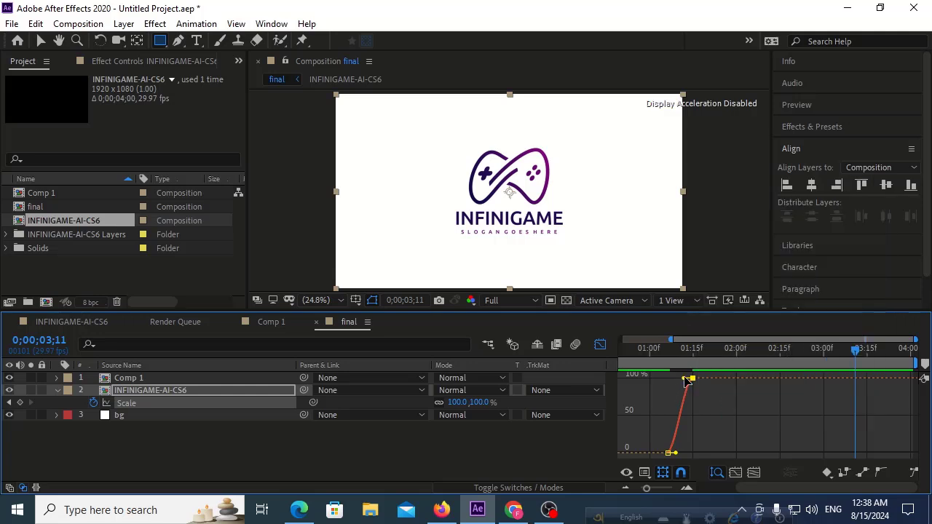
pyautogui.moveTo(671, 380); pyautogui.dragTo(651, 351)
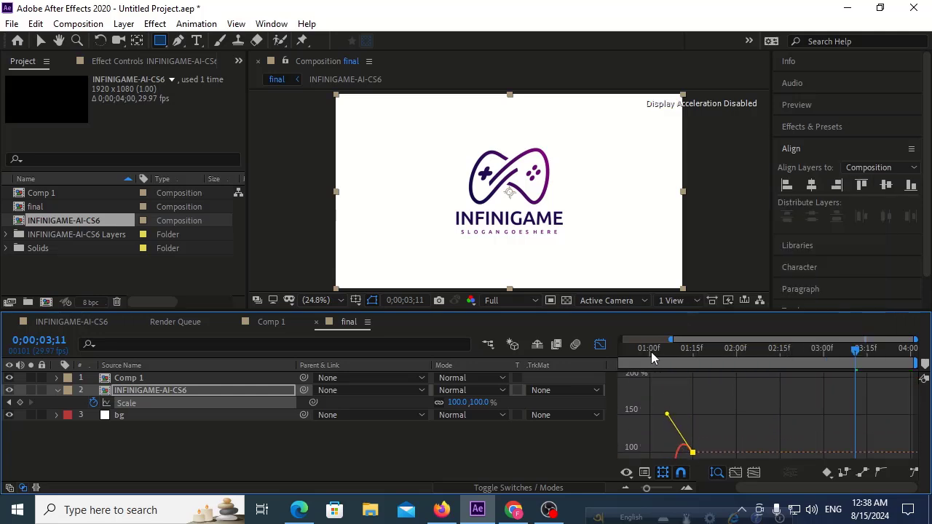
pyautogui.click(667, 380)
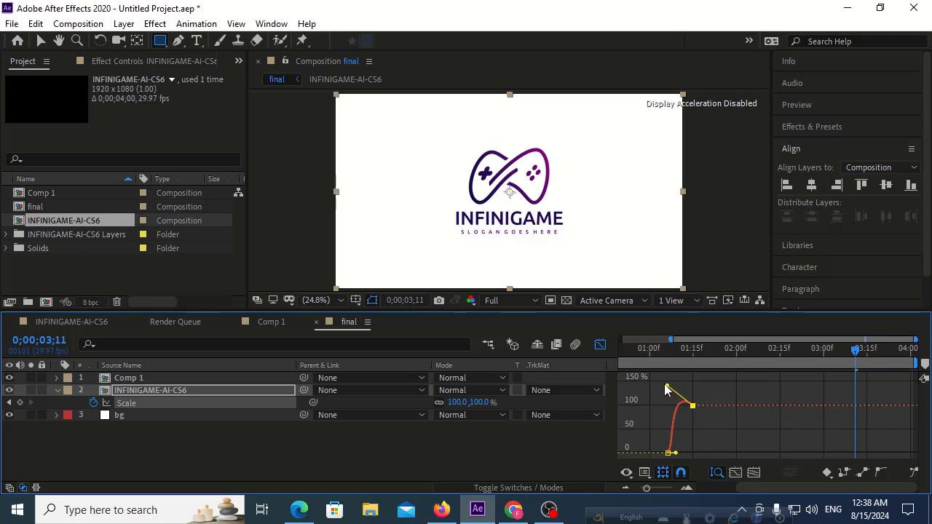
# Preview from the start and fine-tune the overshoot on the Scale curve
pyautogui.press('Home')
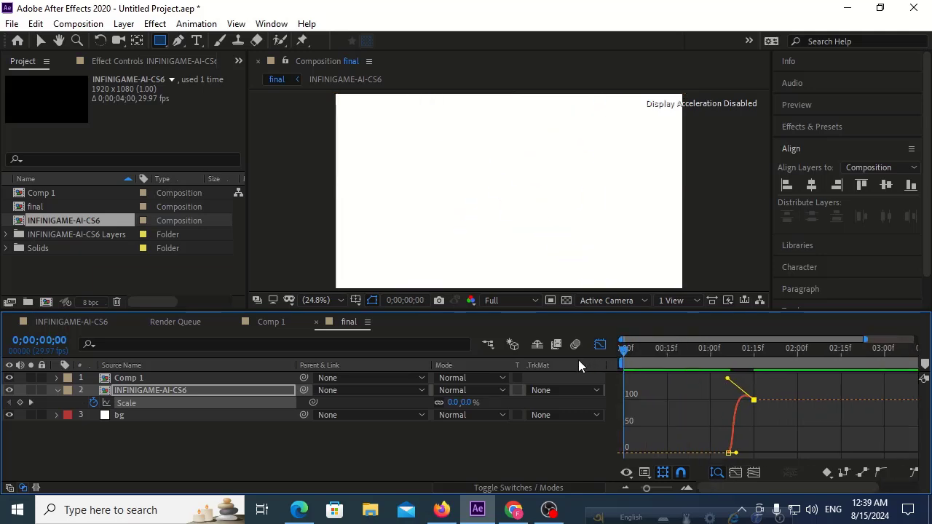
pyautogui.press('space')
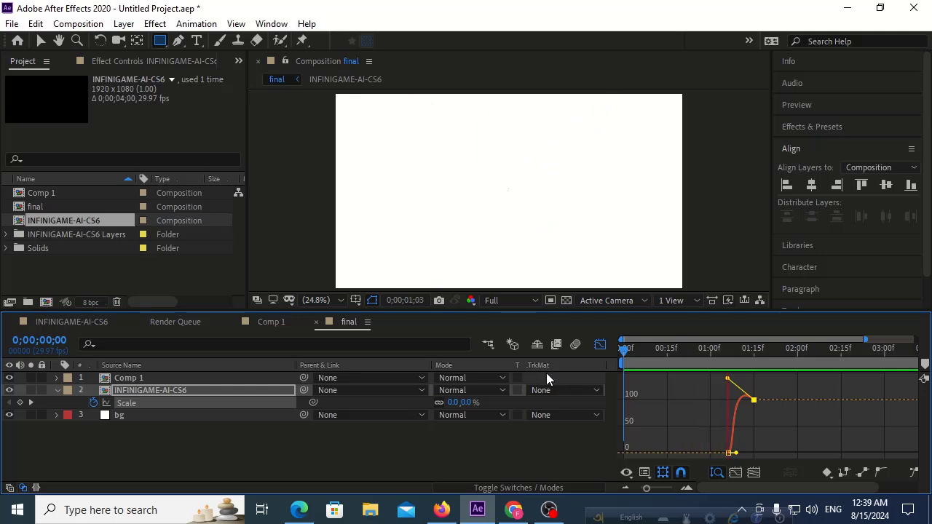
pyautogui.press('space')
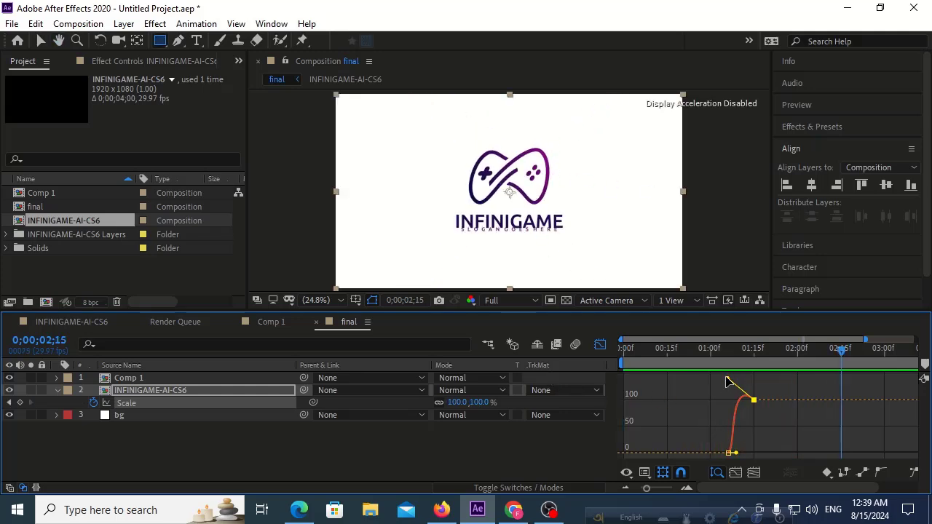
pyautogui.moveTo(726, 379)
pyautogui.mouseDown()
pyautogui.moveTo(699, 379)
pyautogui.moveTo(728, 380)
pyautogui.mouseUp()
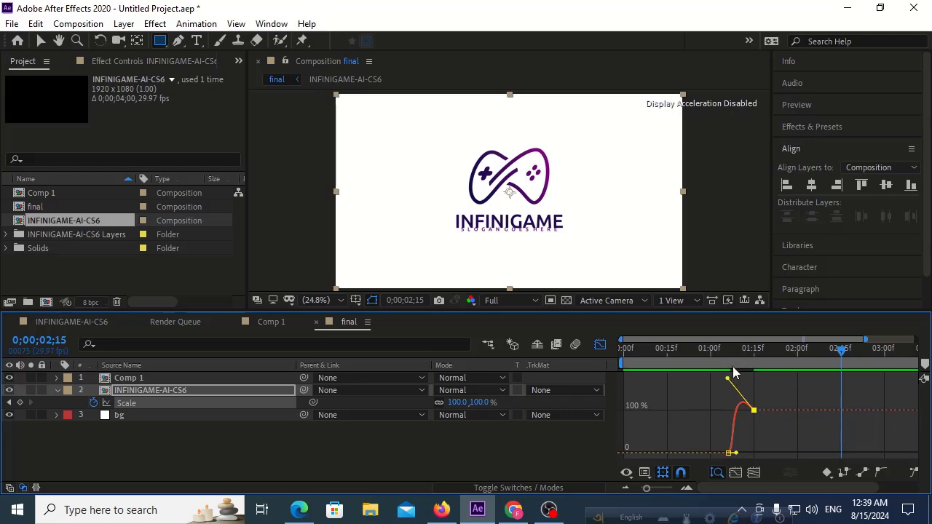
pyautogui.click(720, 369)
pyautogui.press('space')
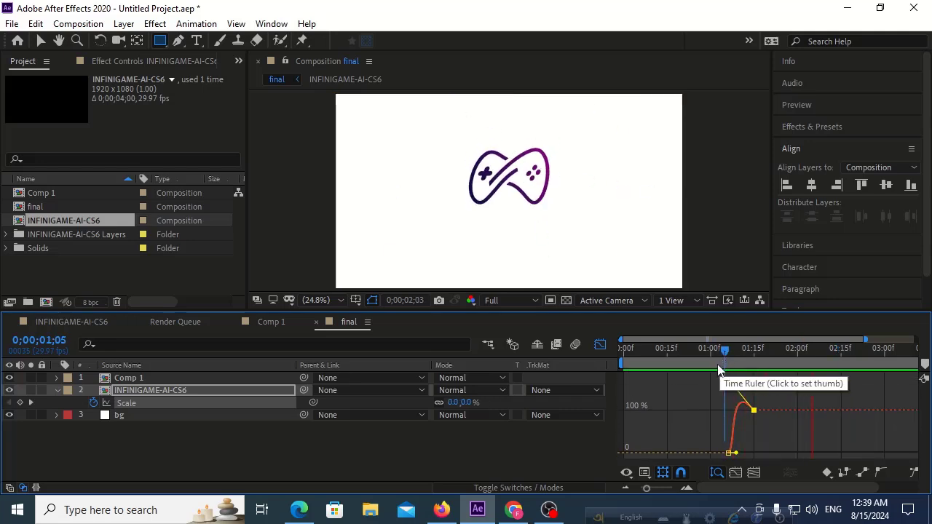
pyautogui.click(715, 361)
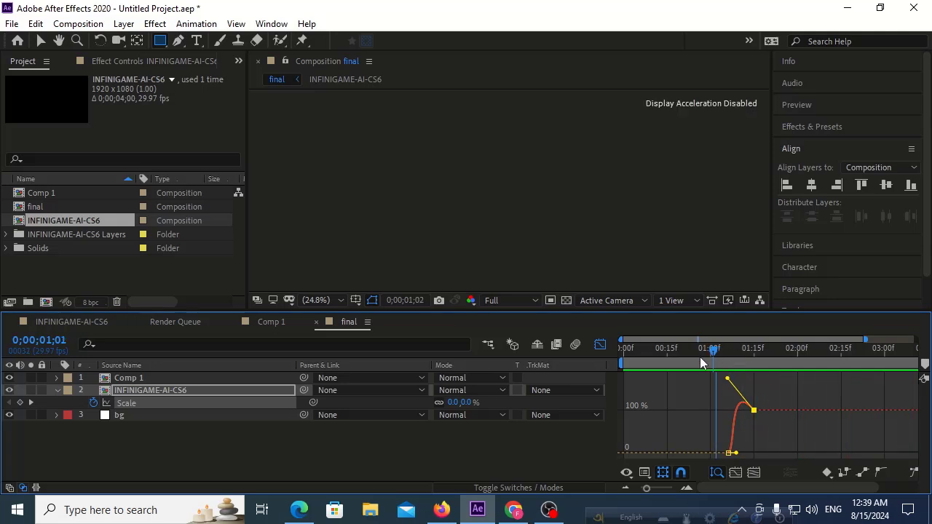
# Replay the overshooting scale animation from the start and close the Graph Editor
pyautogui.press('Home')
pyautogui.press('space')
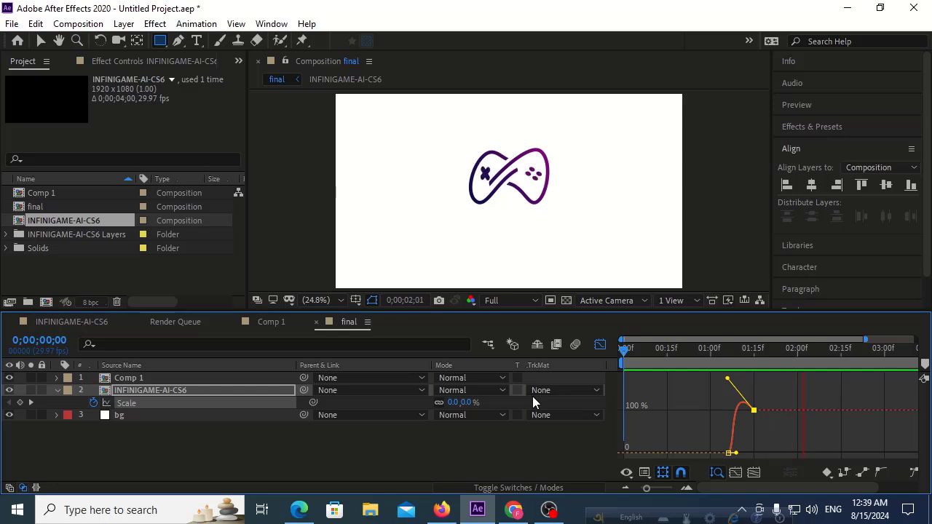
pyautogui.press('space')
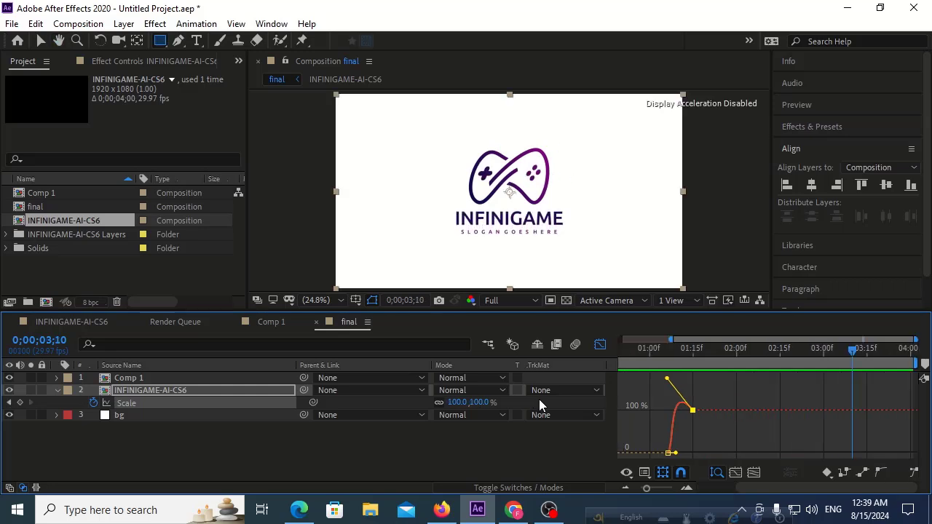
pyautogui.press('space')
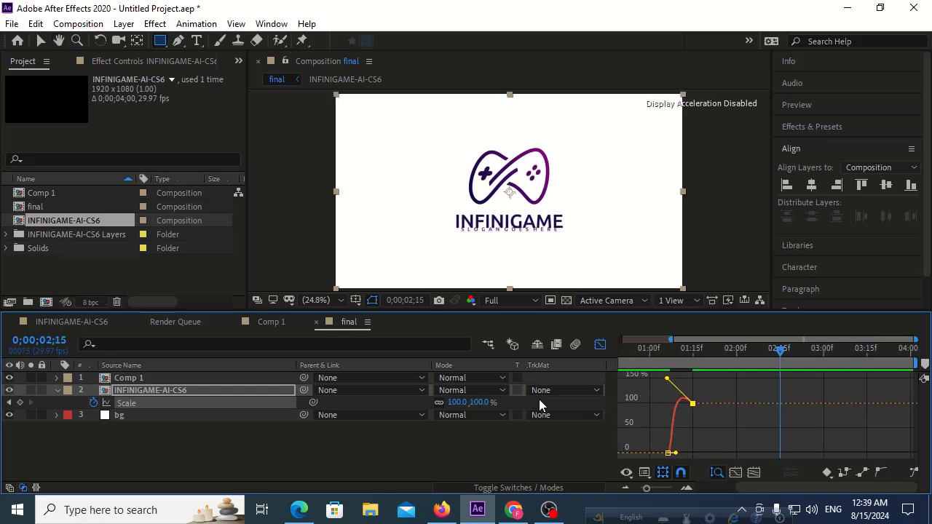
pyautogui.click(600, 348)
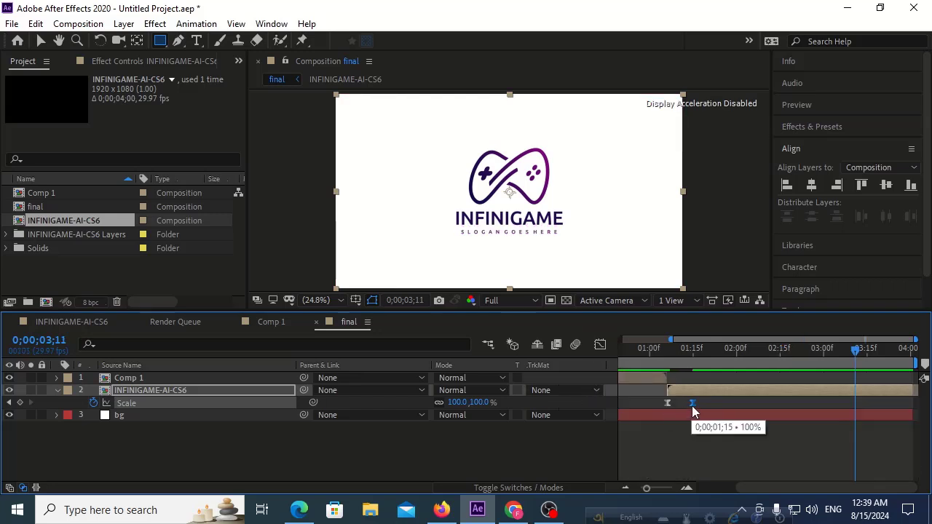
# Raise the first Scale keyframe well above 100% and preview the result
pyautogui.click(666, 403)
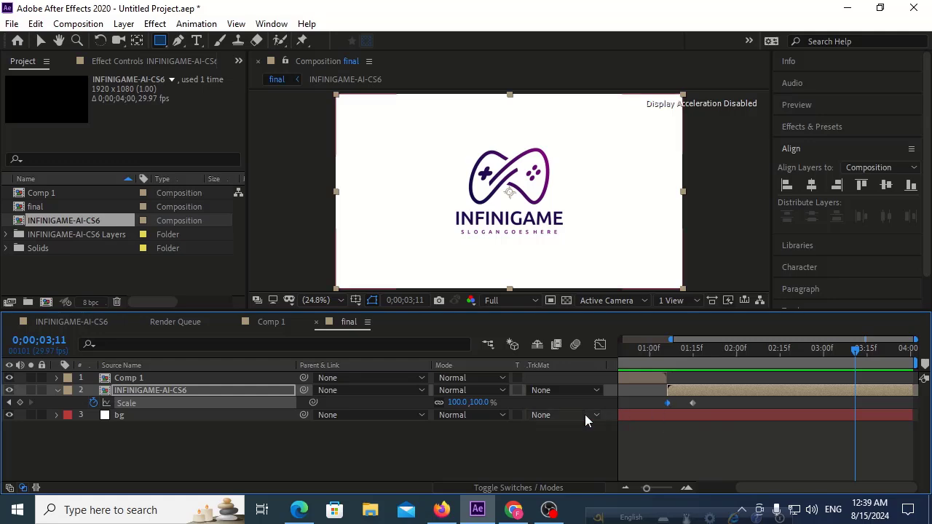
pyautogui.click(9, 402)
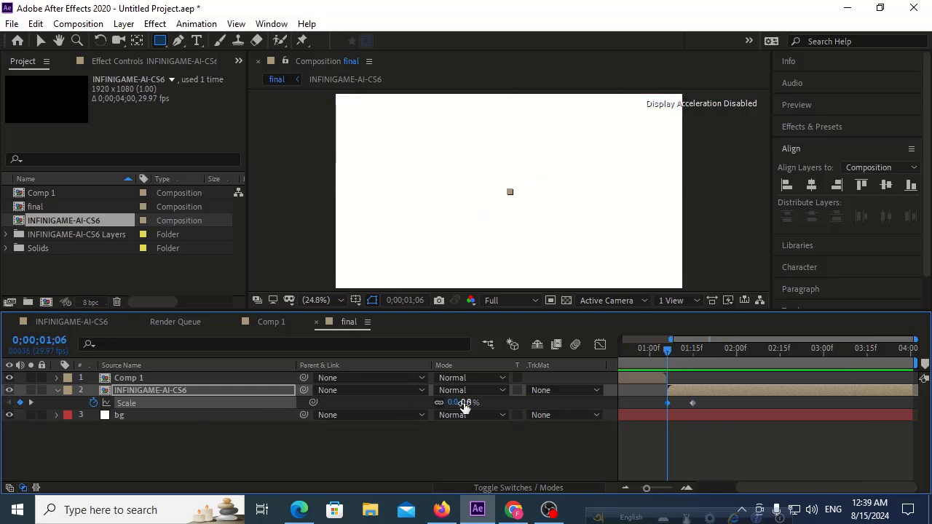
pyautogui.moveTo(466, 402); pyautogui.dragTo(521, 396)
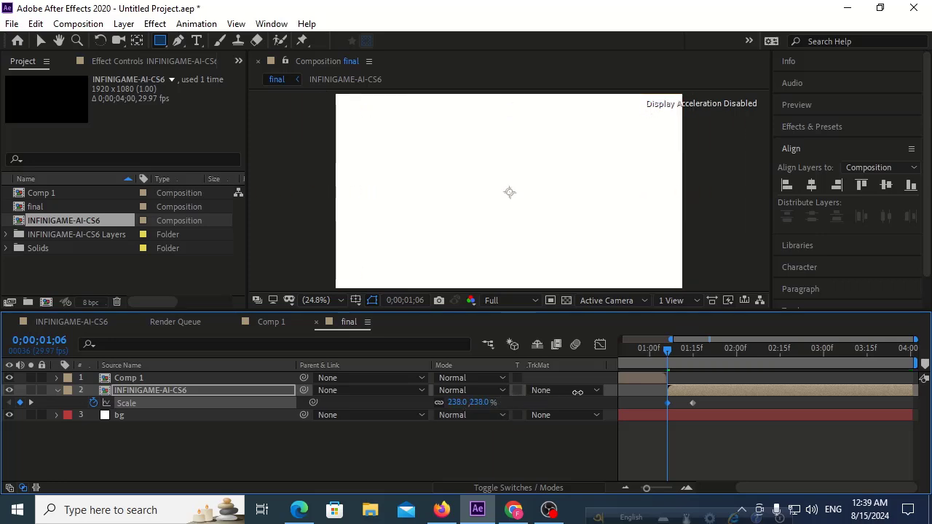
pyautogui.press('space')
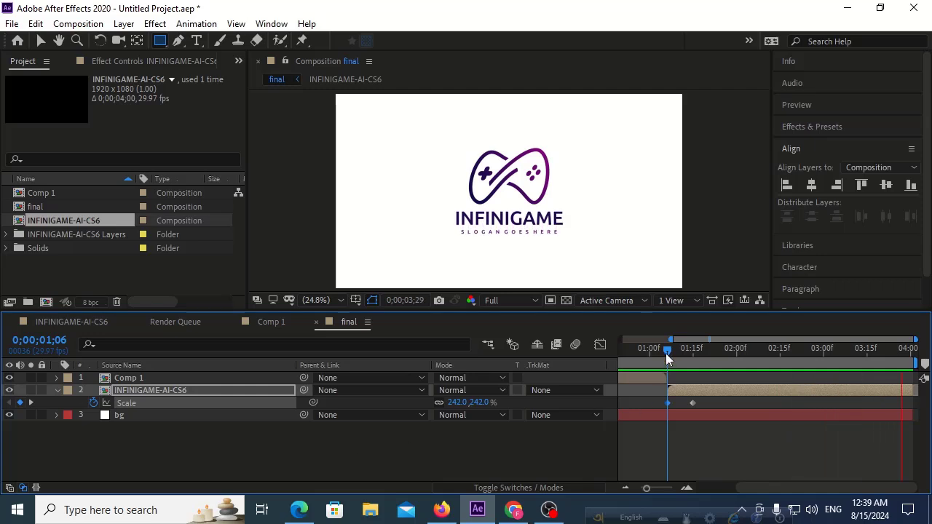
pyautogui.moveTo(665, 353); pyautogui.dragTo(658, 353)
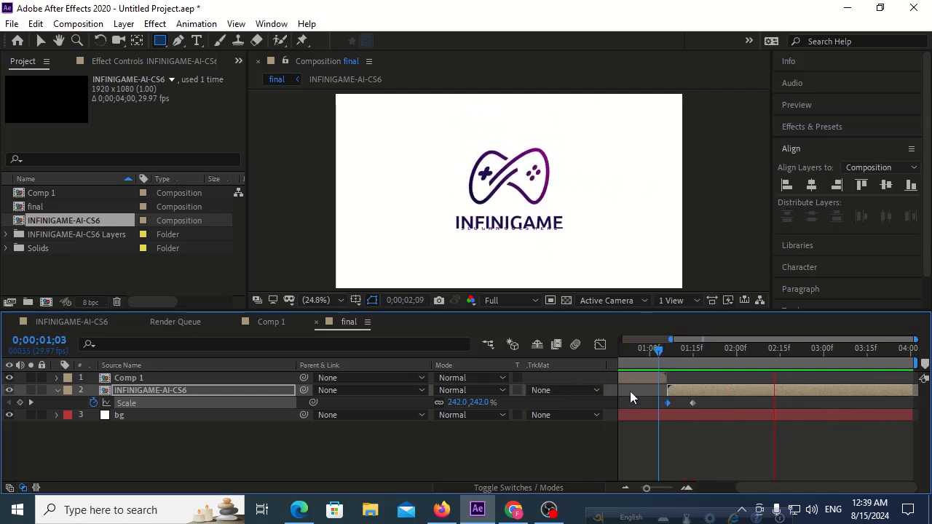
pyautogui.press('space')
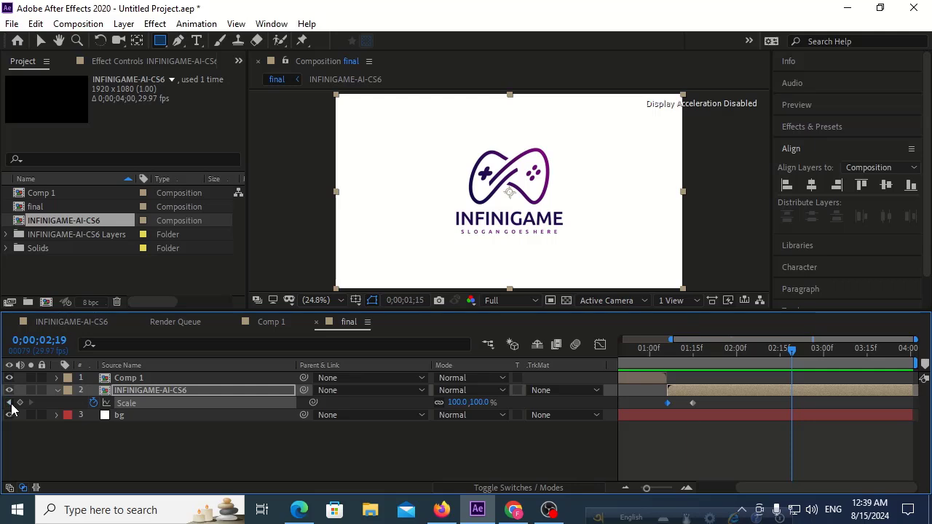
# Set the 1;06 Scale keyframe to 554% and preview the logo shrinking to 100%
pyautogui.click(8, 402)
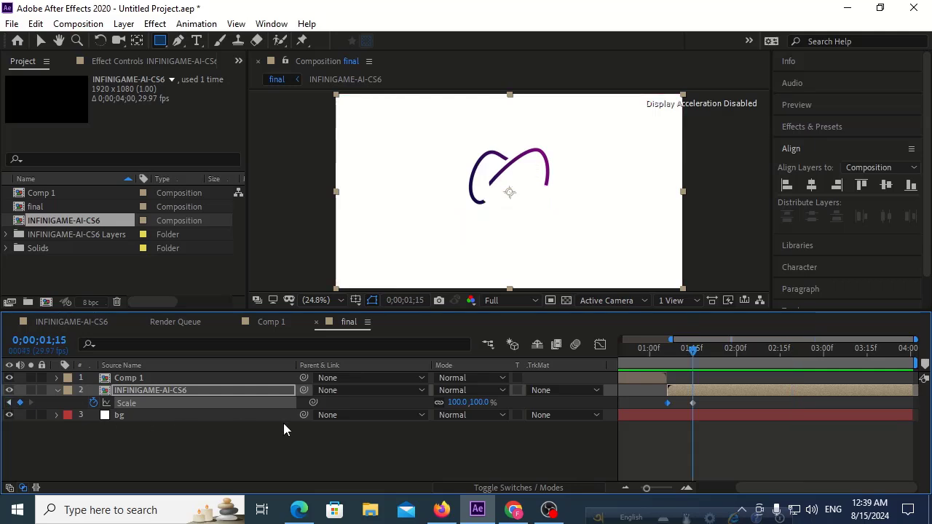
pyautogui.click(8, 402)
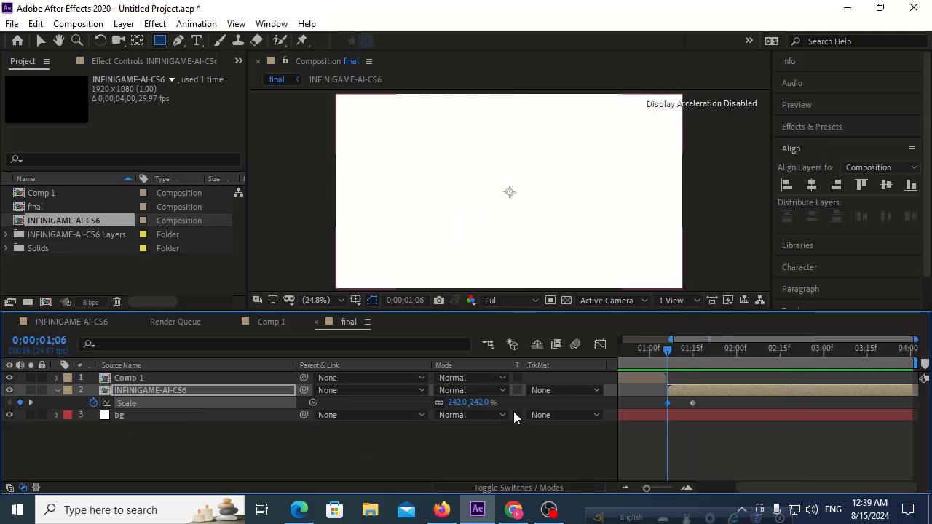
pyautogui.moveTo(457, 403); pyautogui.dragTo(697, 403)
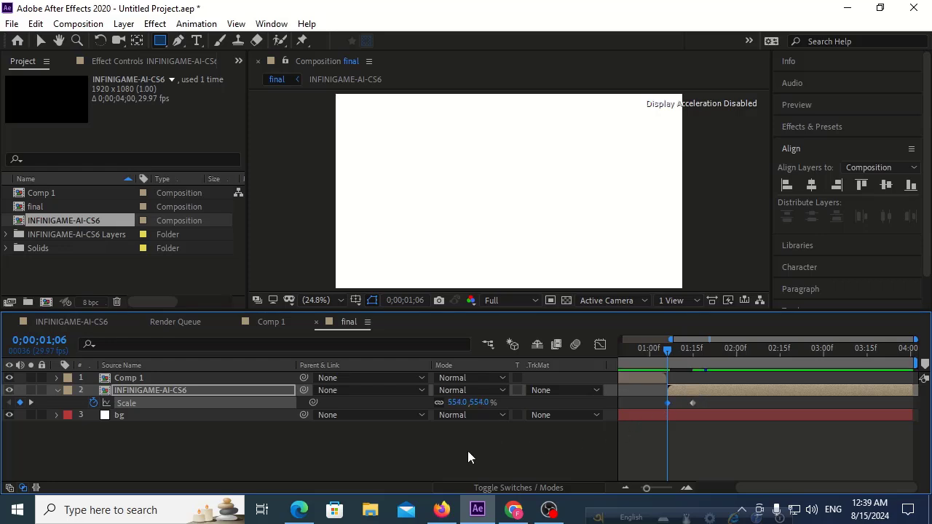
pyautogui.press('space')
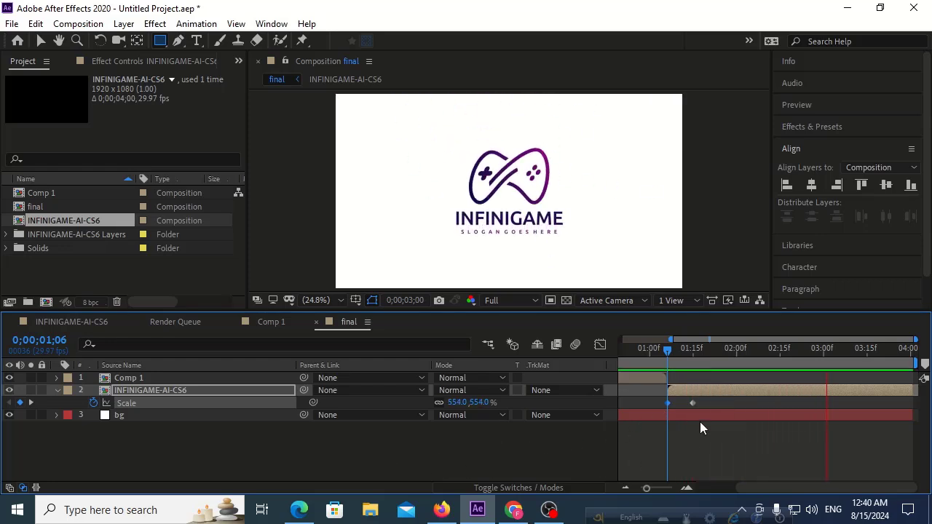
pyautogui.moveTo(702, 407); pyautogui.dragTo(650, 405)
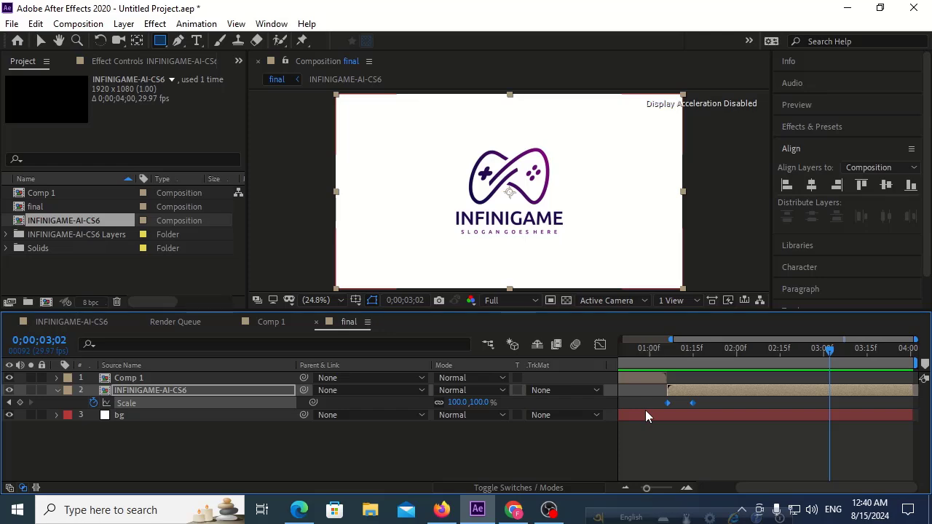
pyautogui.rightClick(692, 402)
pyautogui.click(710, 377)
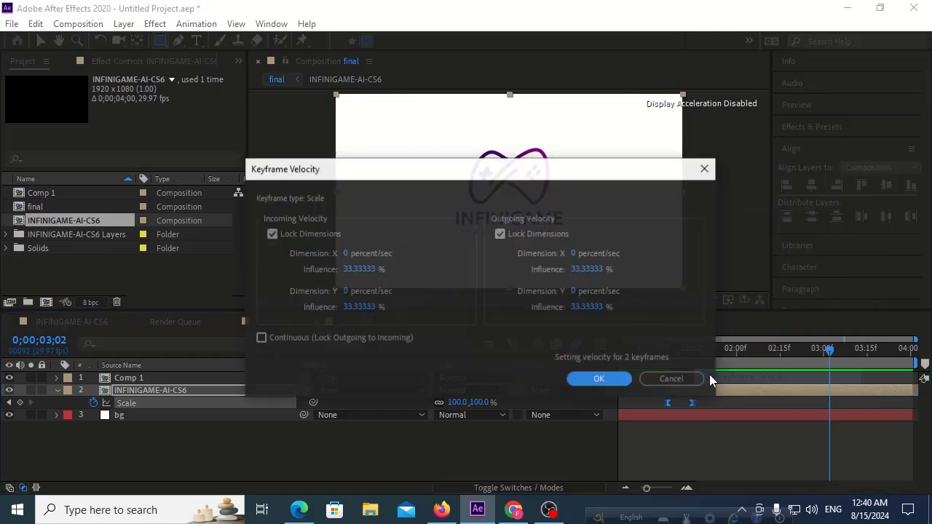
pyautogui.click(403, 271)
pyautogui.write('95')
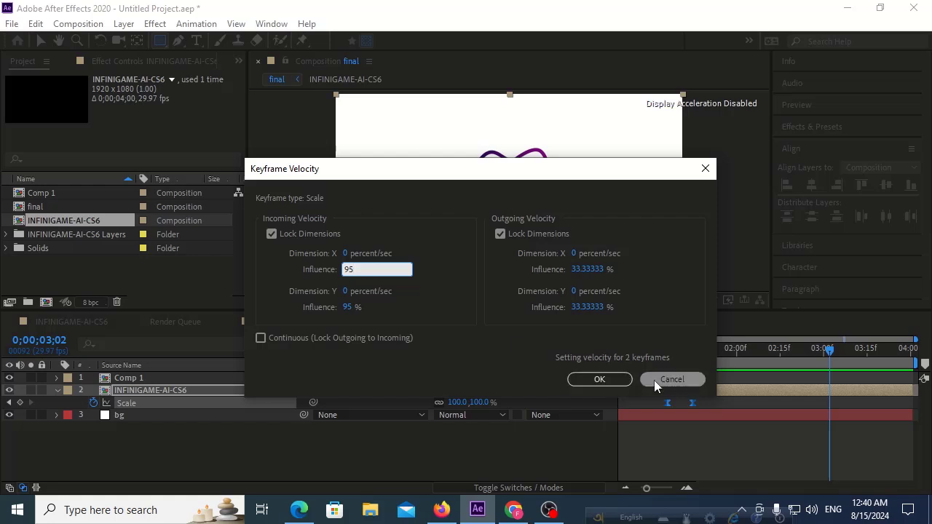
pyautogui.click(599, 379)
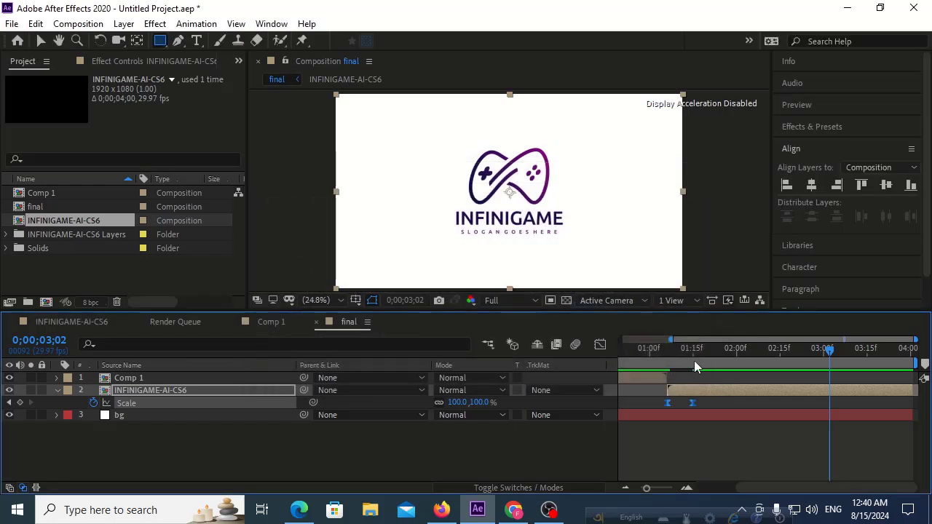
pyautogui.click(660, 359)
pyautogui.press('space')
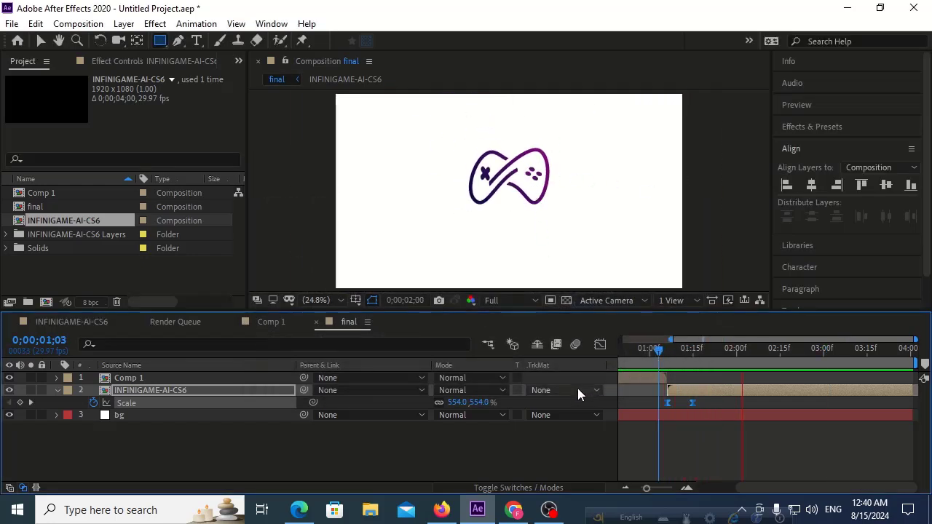
pyautogui.click(631, 353)
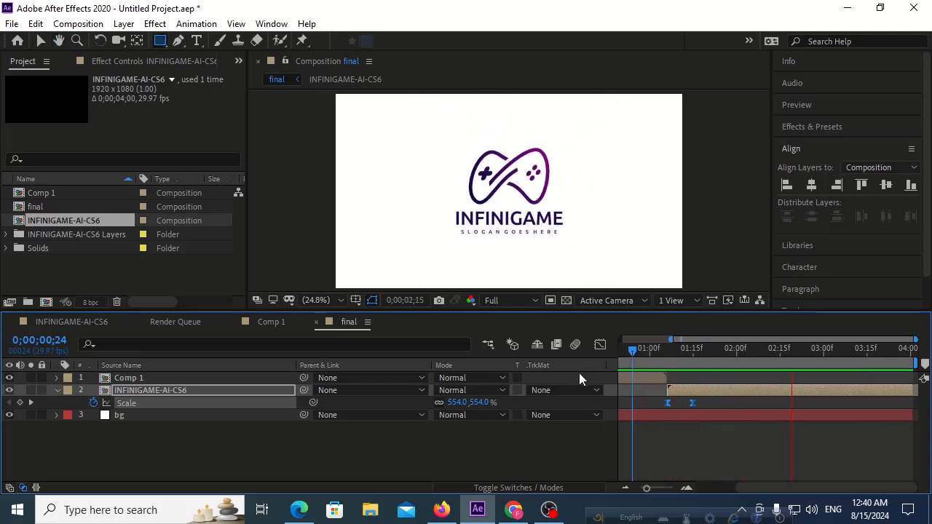
pyautogui.press('space')
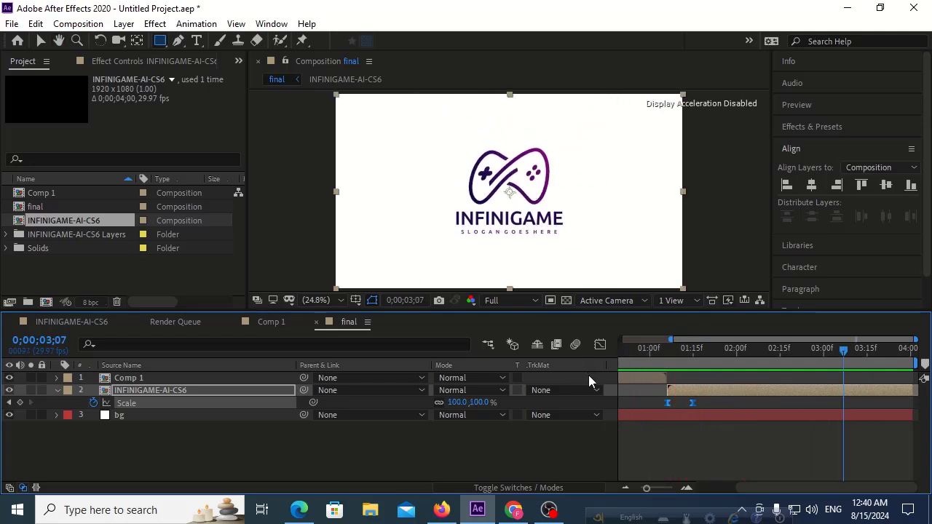
pyautogui.hotkey('ctrl', 'z')
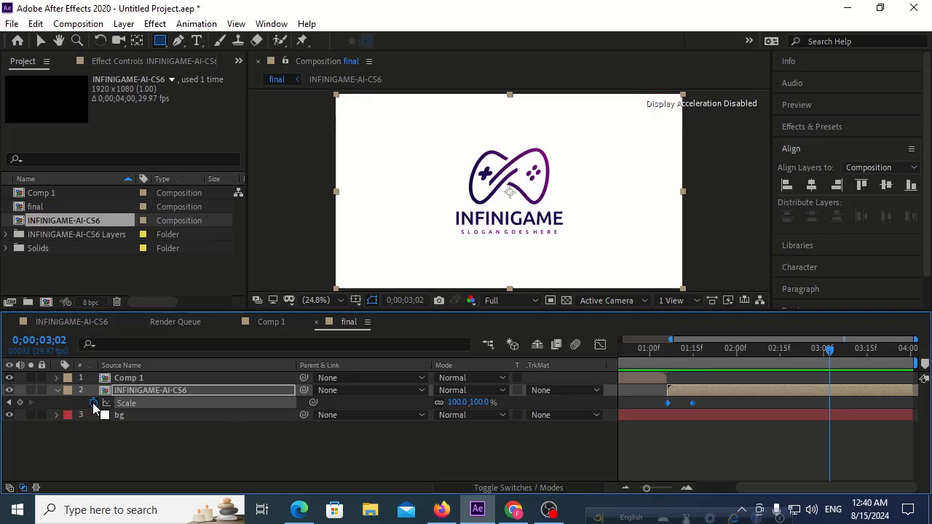
# Switch to the INFINIGAME-AI-CS6 composition and turn on the White Solid 1 background
pyautogui.click(57, 390)
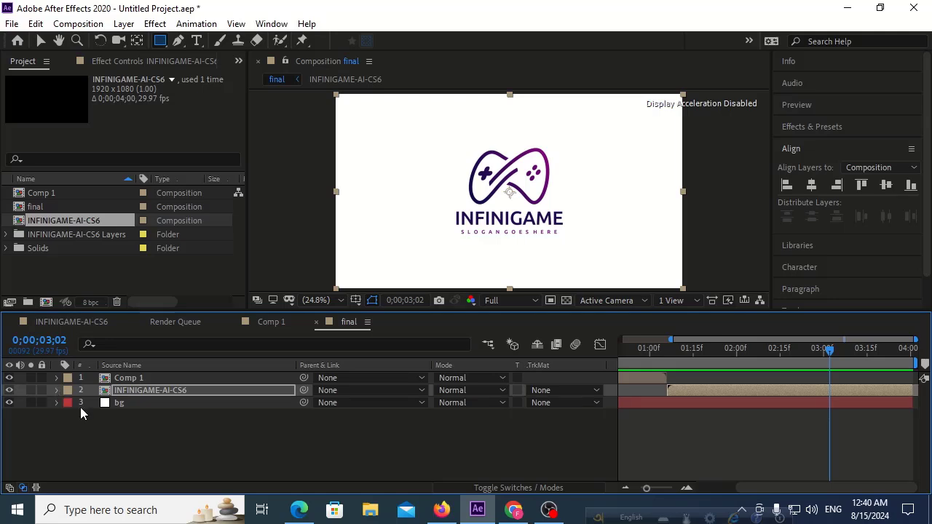
pyautogui.click(297, 449)
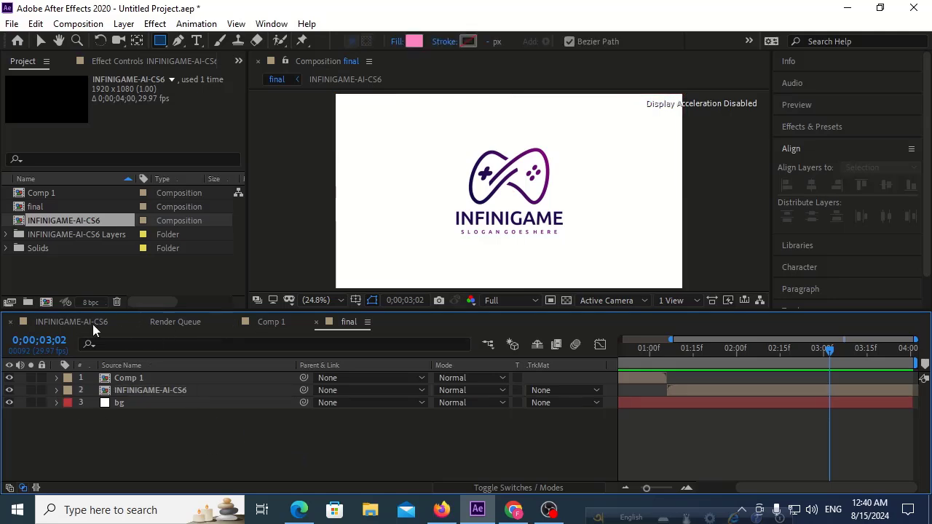
pyautogui.click(70, 322)
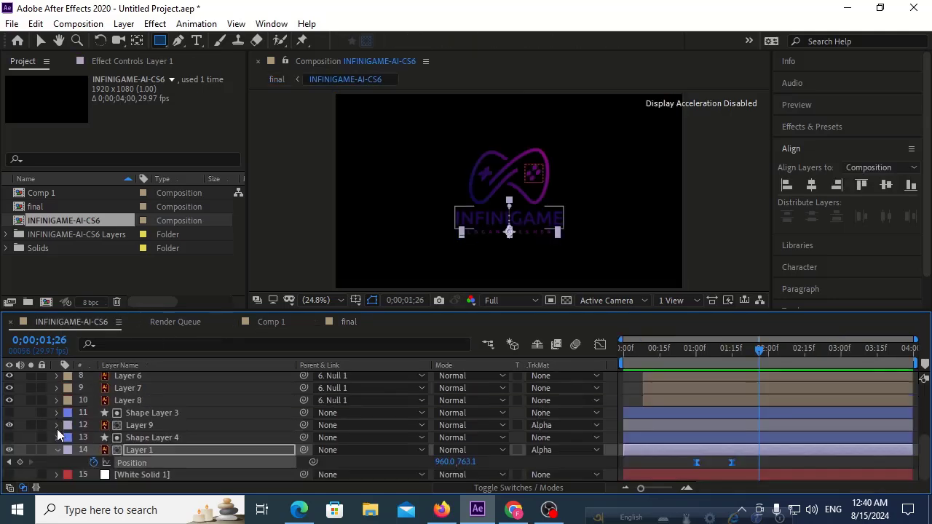
pyautogui.click(57, 450)
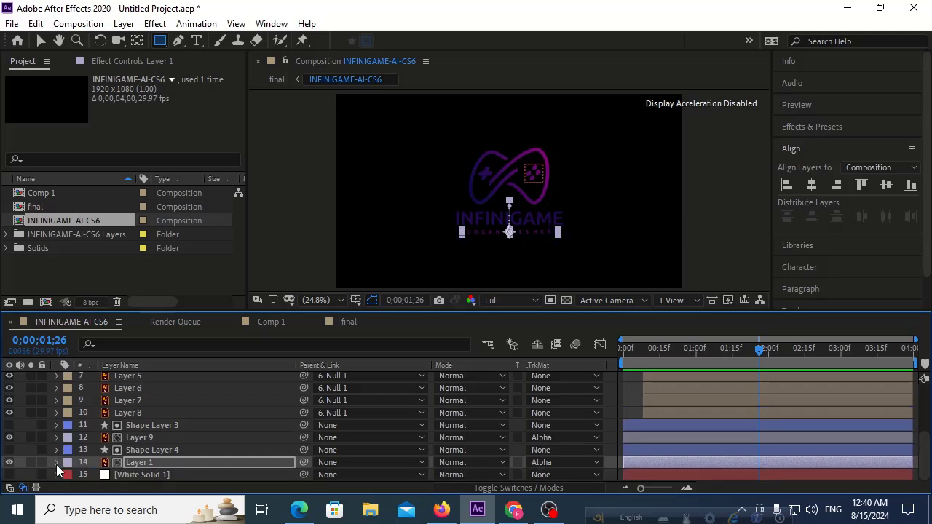
pyautogui.scroll(3, 183, 443)
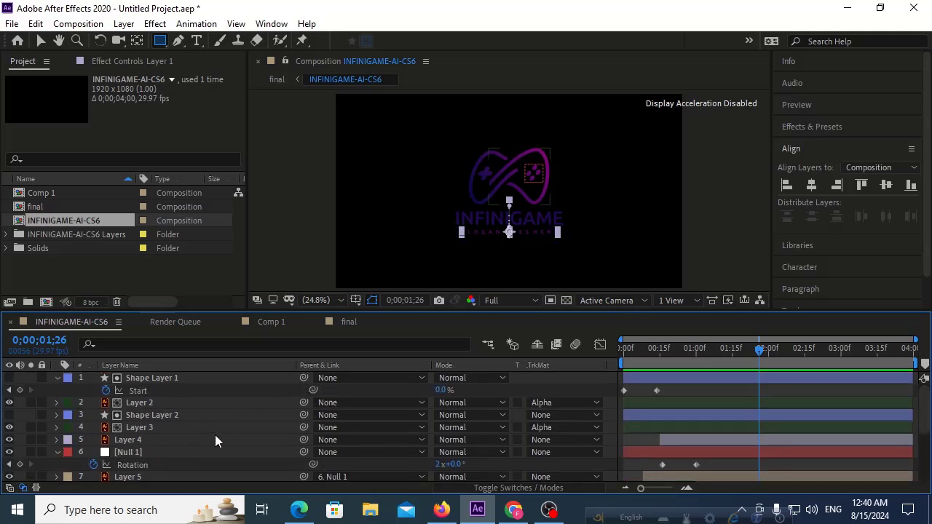
pyautogui.scroll(-3, 211, 433)
pyautogui.click(9, 475)
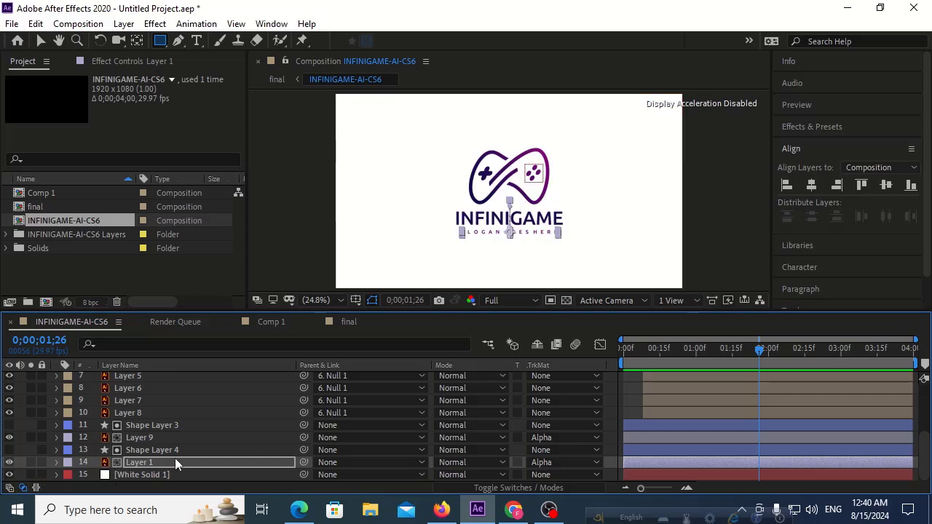
# Collapse Shape Layer 1 and Null 1 properties, review the layers, and deselect all
pyautogui.scroll(3, 205, 453)
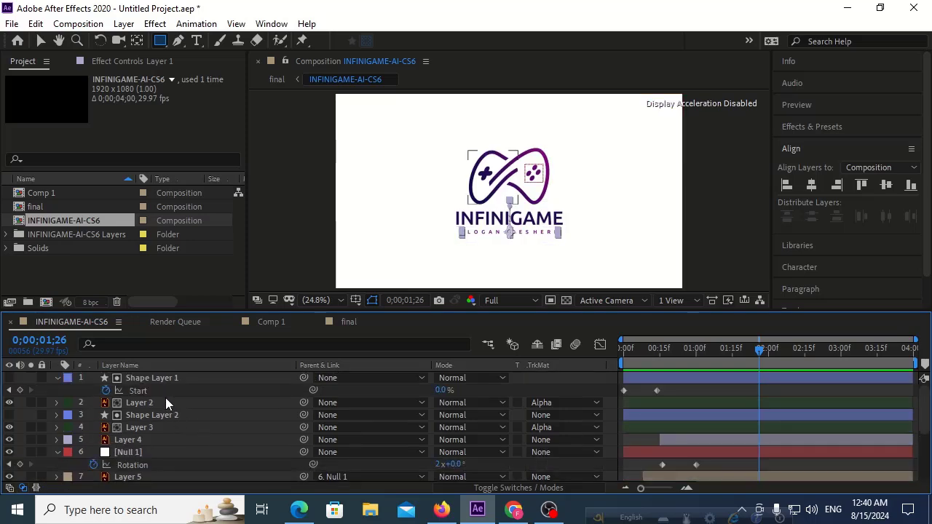
pyautogui.click(58, 377)
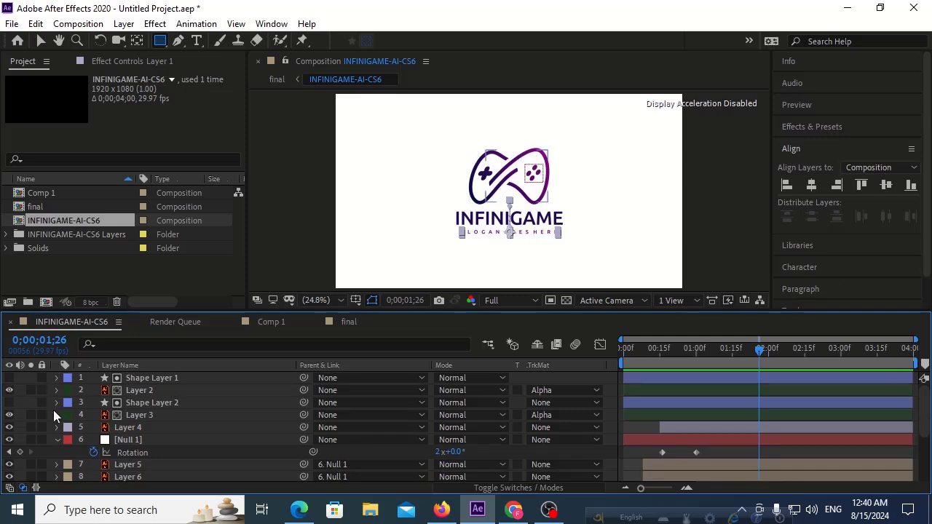
pyautogui.click(57, 439)
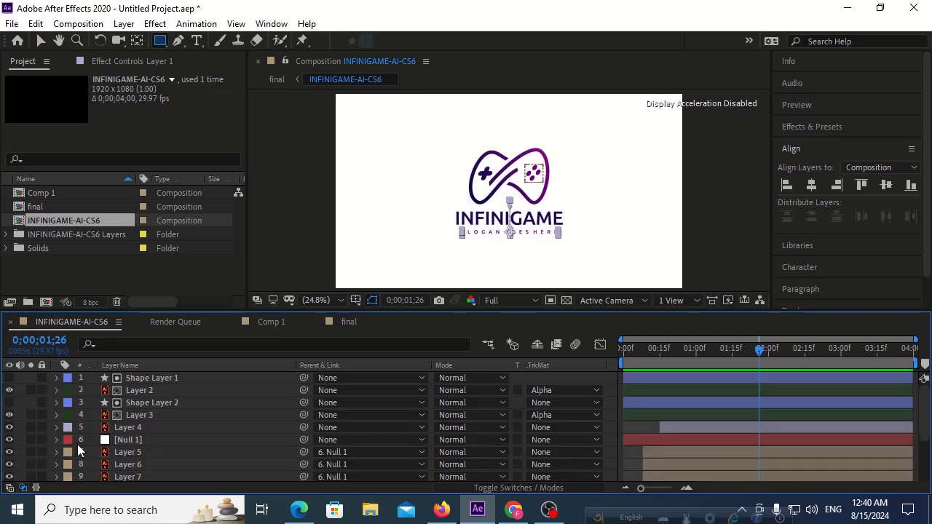
pyautogui.scroll(-2, 142, 465)
pyautogui.scroll(-3, 141, 464)
pyautogui.click(154, 457)
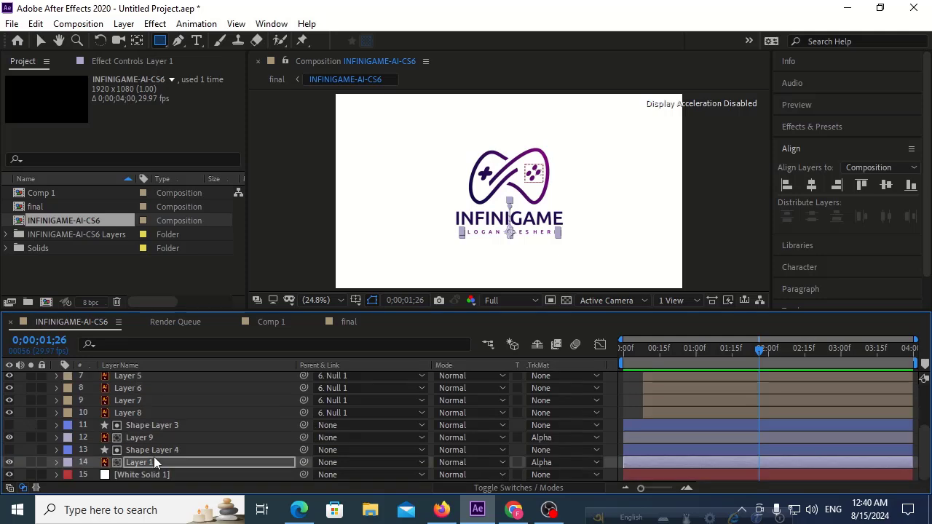
pyautogui.click(139, 412)
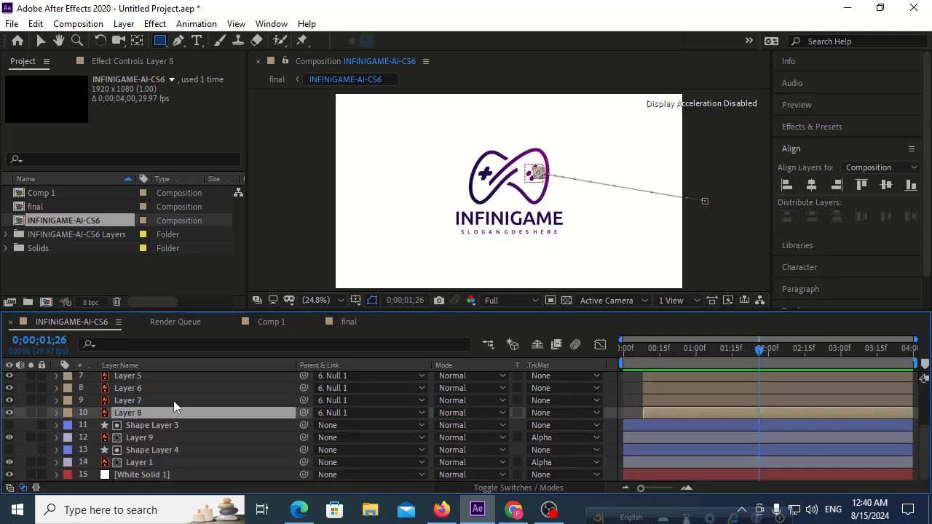
pyautogui.scroll(6, 204, 398)
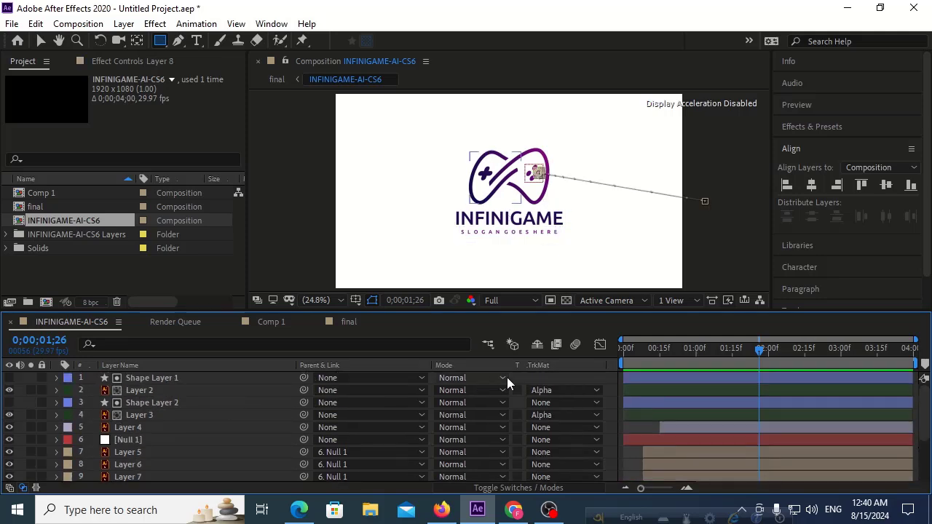
pyautogui.click(541, 374)
# Add a Null 2 object and centre it horizontally and vertically in the composition
pyautogui.rightClick(537, 377)
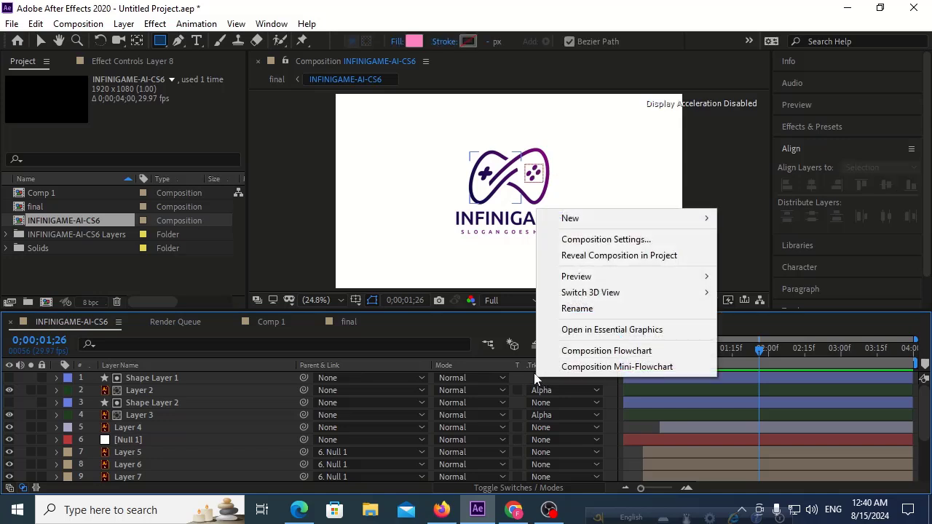
pyautogui.moveTo(601, 220)
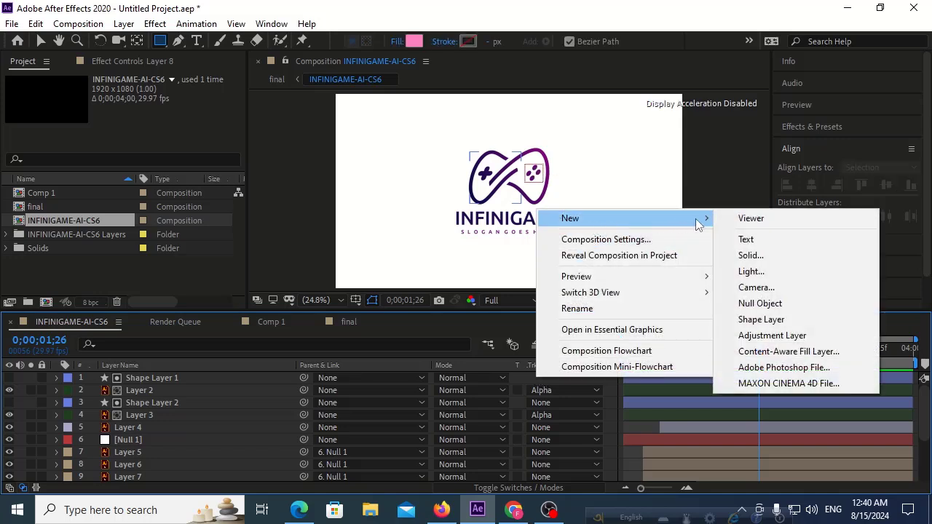
pyautogui.click(764, 304)
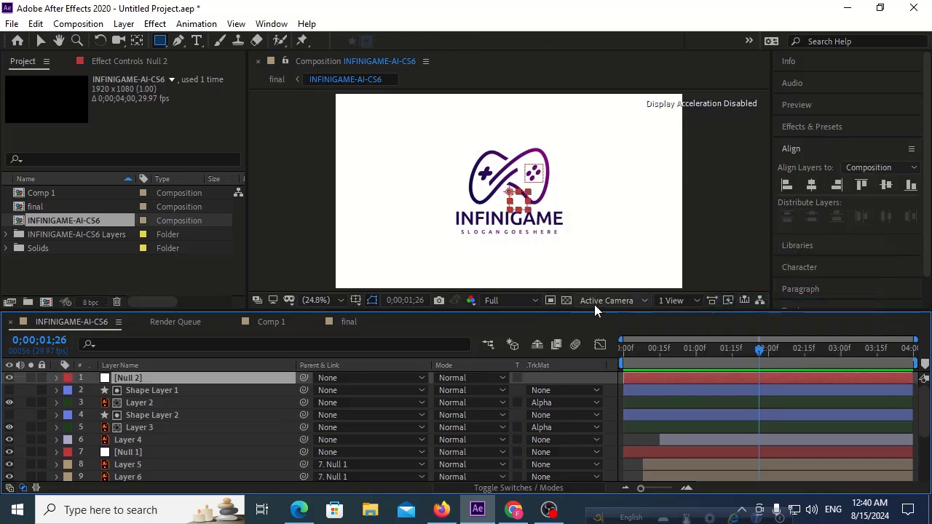
pyautogui.click(137, 41)
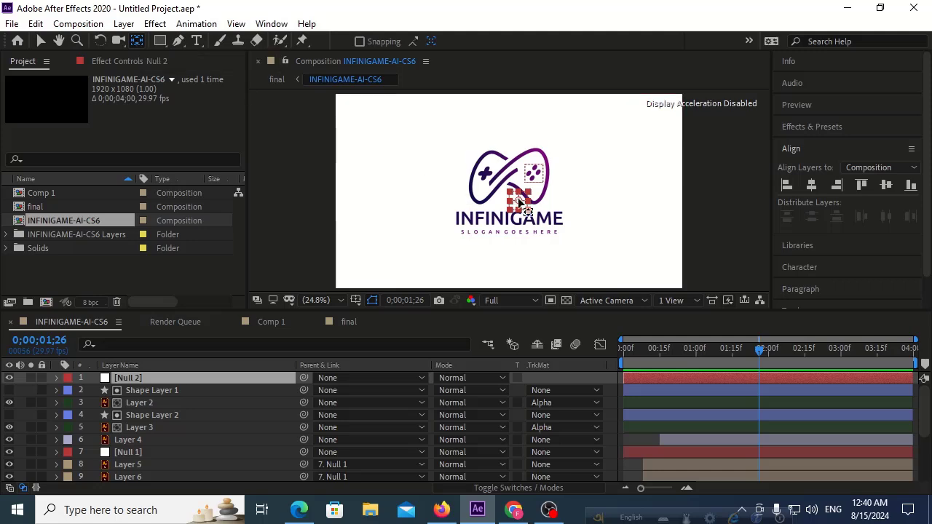
pyautogui.click(811, 185)
pyautogui.click(812, 187)
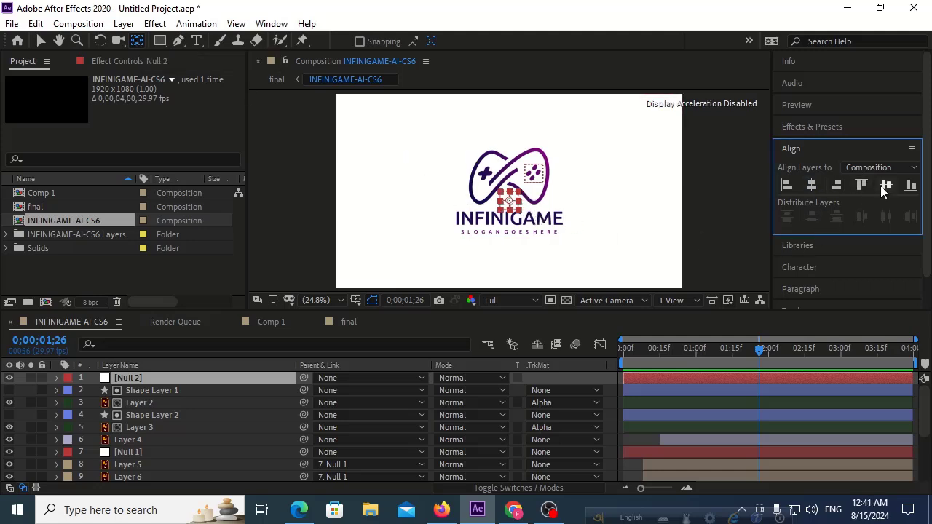
pyautogui.click(886, 185)
# Select Shape Layer 1 and logo layers 2 through 11 and parent them to Null 2
pyautogui.click(139, 392)
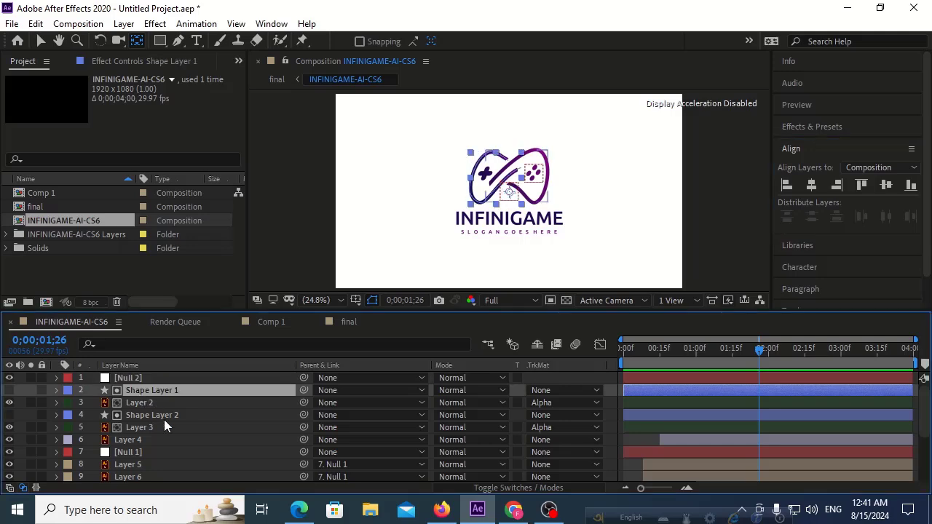
pyautogui.scroll(-4, 164, 419)
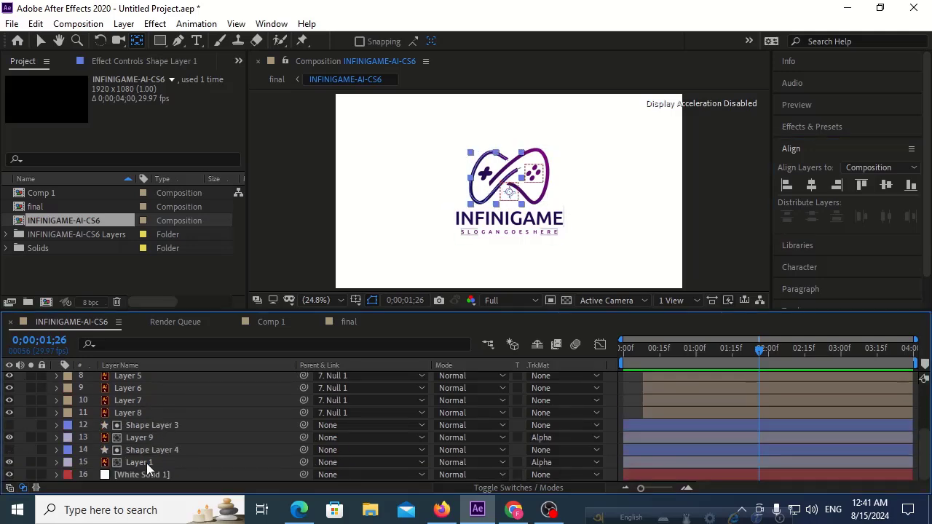
pyautogui.click(139, 413)
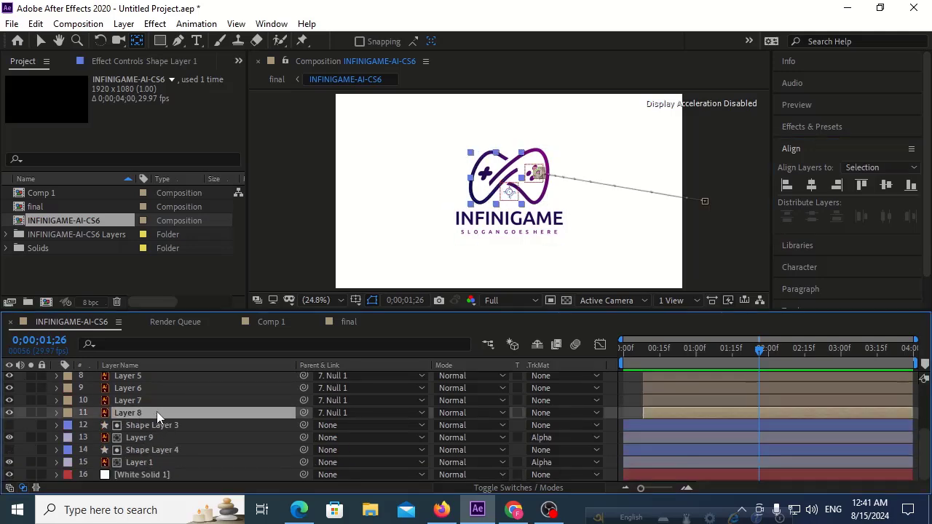
pyautogui.scroll(4, 141, 391)
pyautogui.click(142, 391)
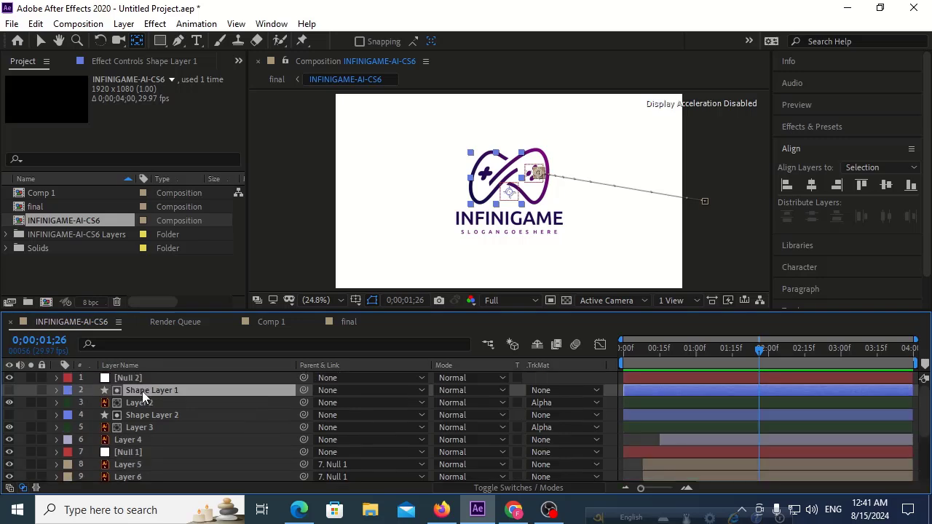
pyautogui.keyDown('shift'); pyautogui.click(137, 402); pyautogui.keyUp('shift')
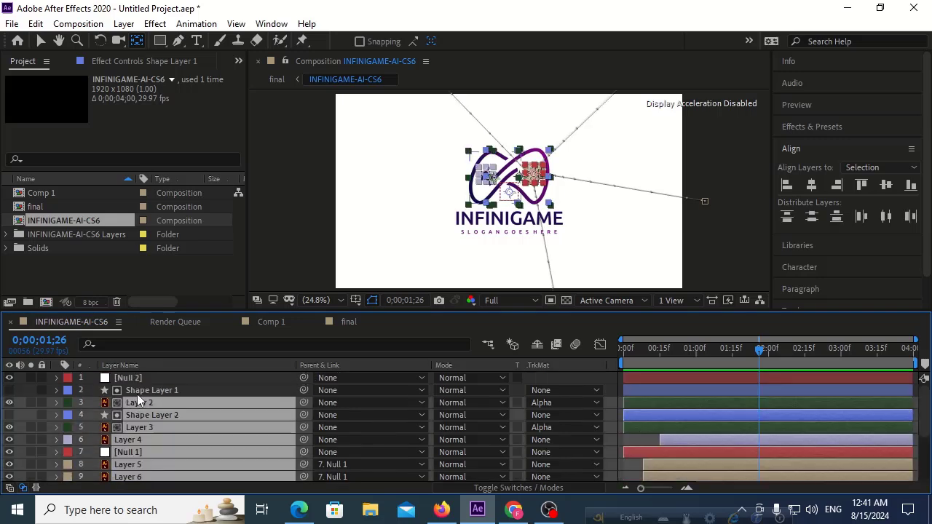
pyautogui.keyDown('ctrl'); pyautogui.click(141, 388); pyautogui.keyUp('ctrl')
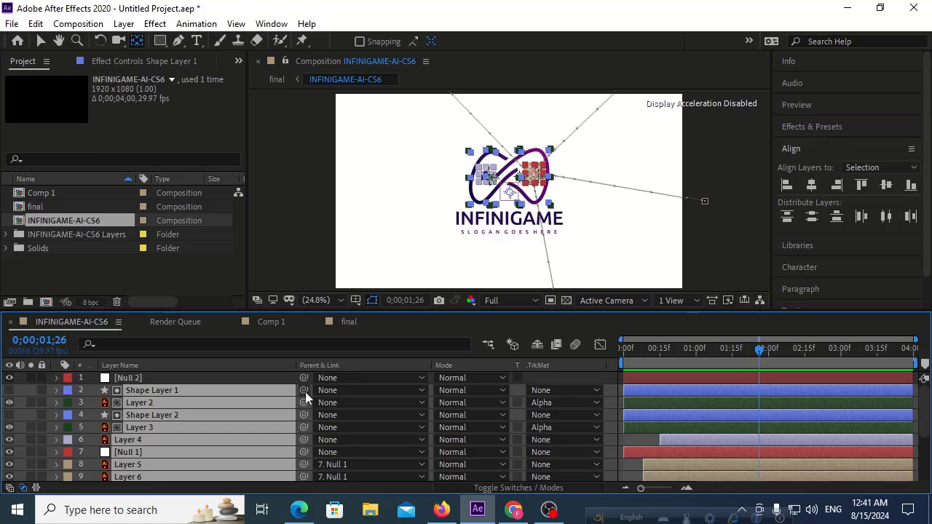
pyautogui.moveTo(305, 392); pyautogui.dragTo(180, 378)
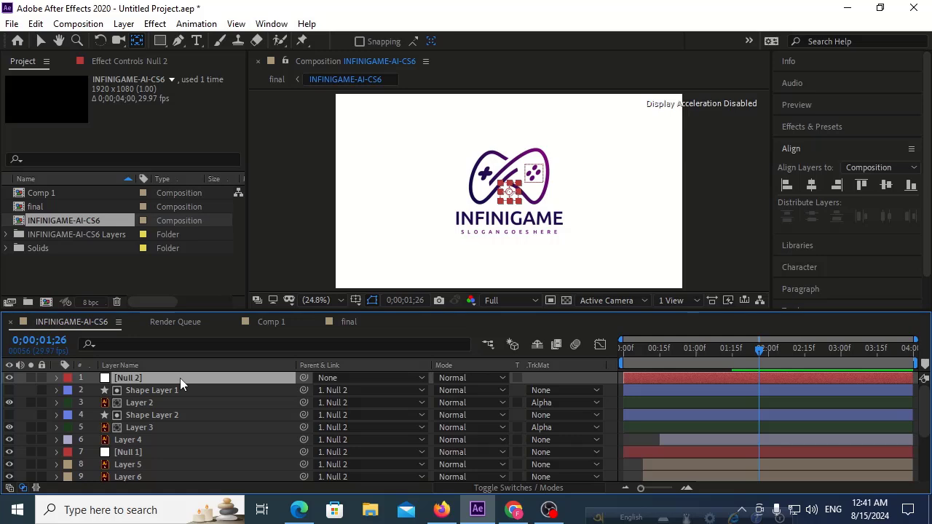
# Add Null 2 Scale keyframes at frame 0 and frame 14
pyautogui.press('s')
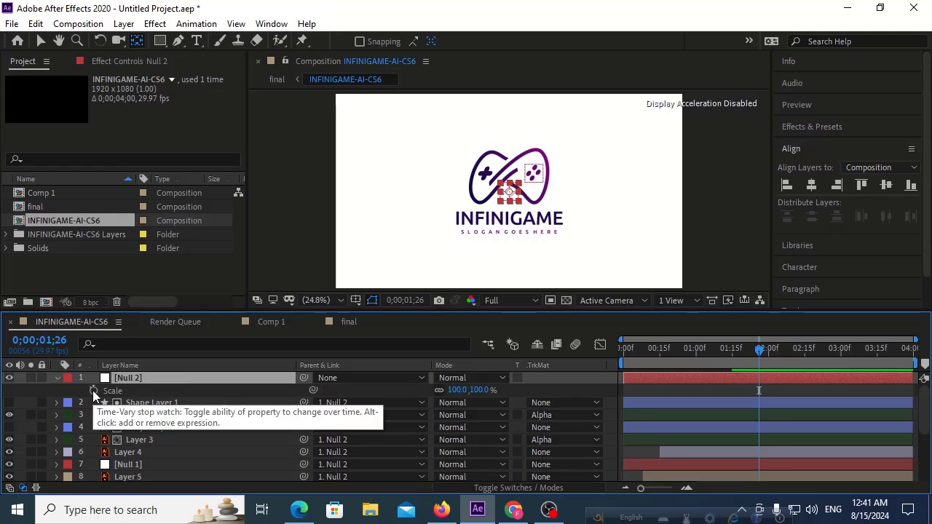
pyautogui.click(93, 390)
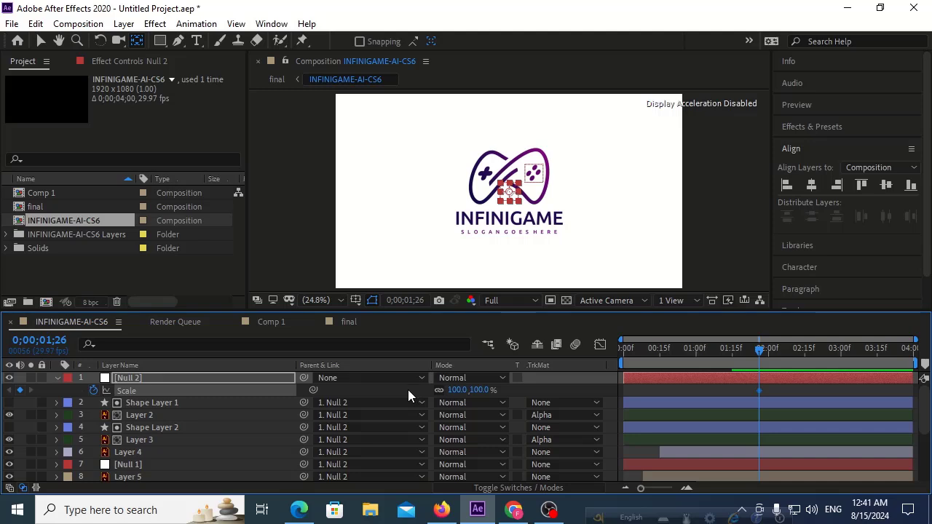
pyautogui.hotkey('ctrl', 'z')
pyautogui.moveTo(683, 347); pyautogui.dragTo(568, 362)
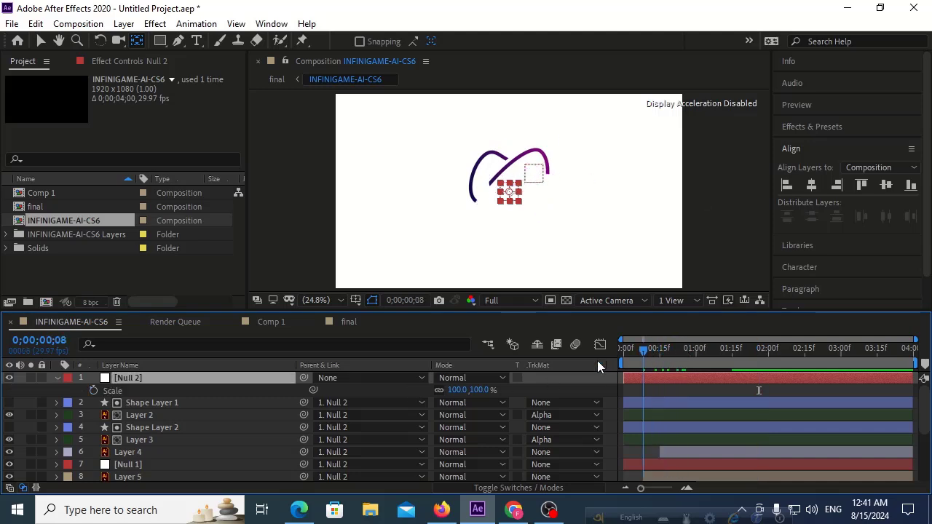
pyautogui.click(94, 391)
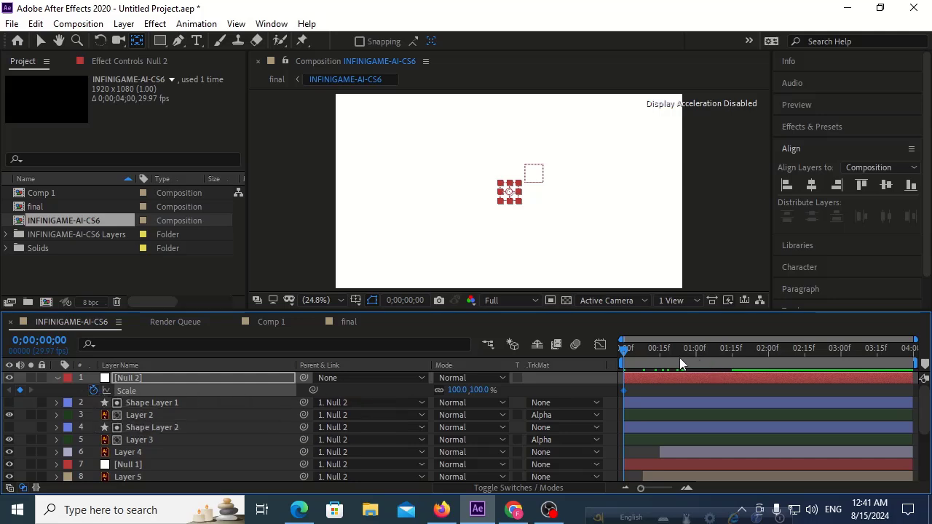
pyautogui.click(658, 352)
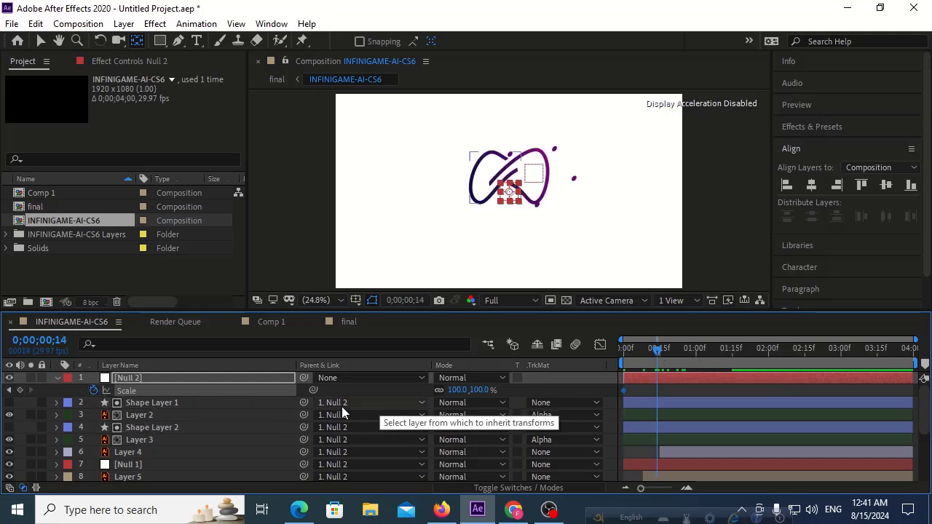
pyautogui.click(21, 391)
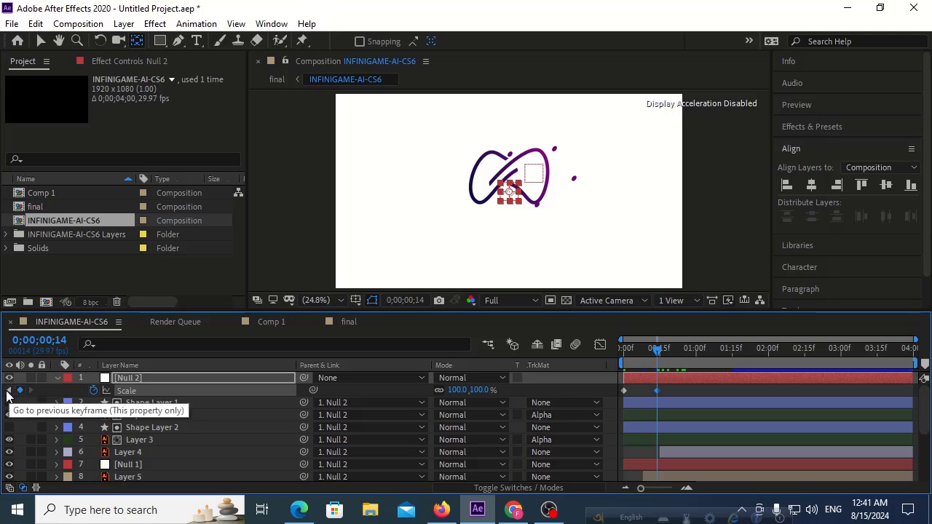
# Set the frame-0 Scale keyframe to 1127% and preview the scale-down
pyautogui.click(10, 393)
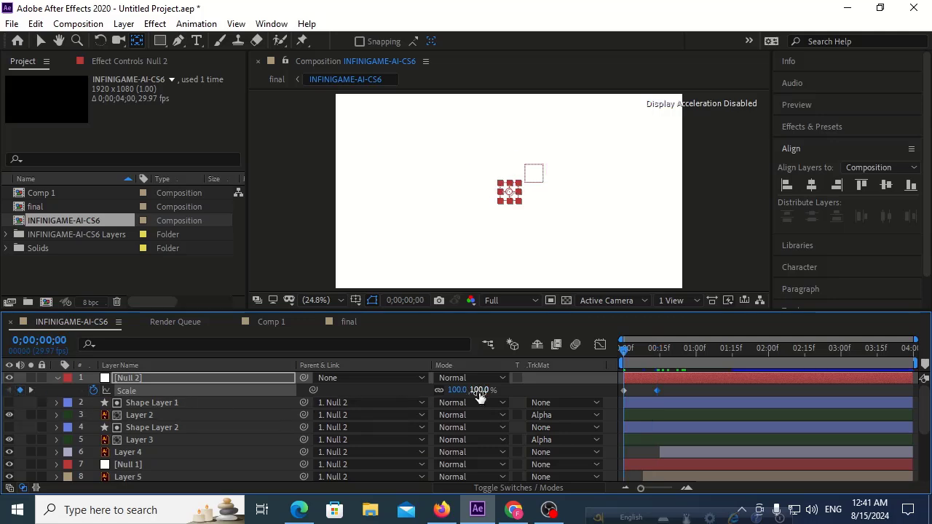
pyautogui.moveTo(474, 390)
pyautogui.mouseDown()
pyautogui.moveTo(754, 385)
pyautogui.moveTo(572, 379)
pyautogui.mouseUp()
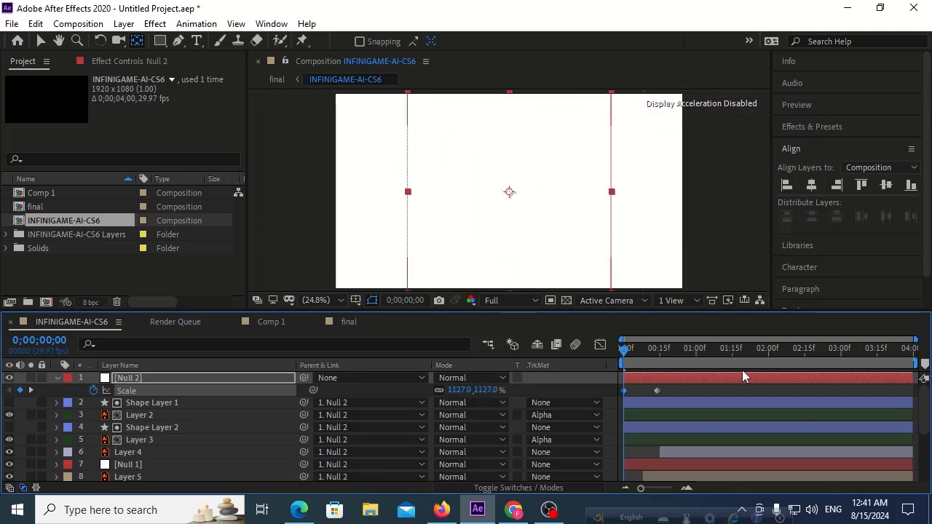
pyautogui.moveTo(572, 379); pyautogui.dragTo(461, 406)
pyautogui.press('space')
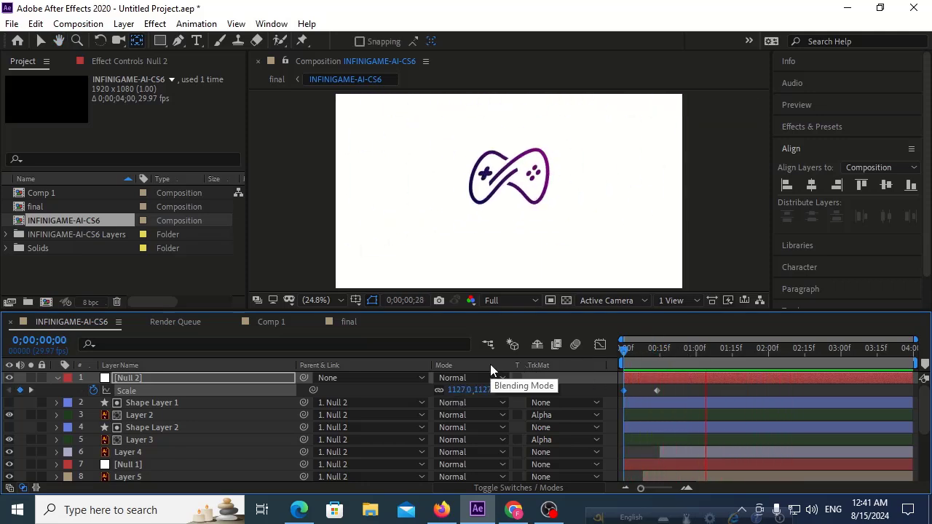
# Apply Easy Ease to both of Null 2's Scale keyframes
pyautogui.moveTo(675, 390); pyautogui.dragTo(617, 394)
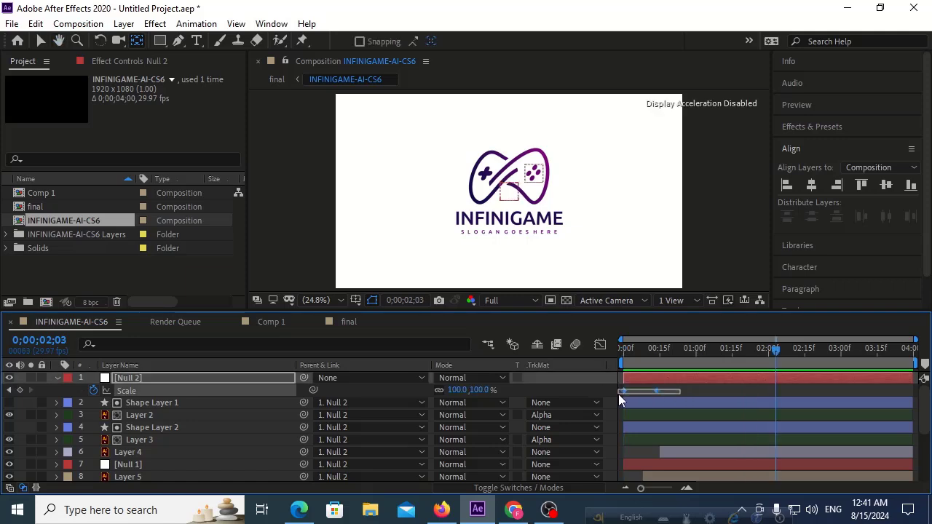
pyautogui.rightClick(654, 390)
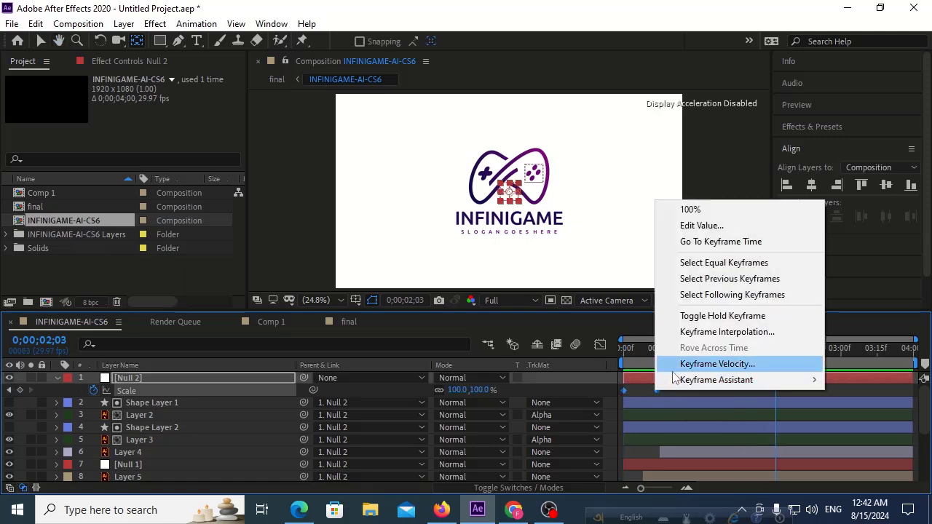
pyautogui.moveTo(737, 382)
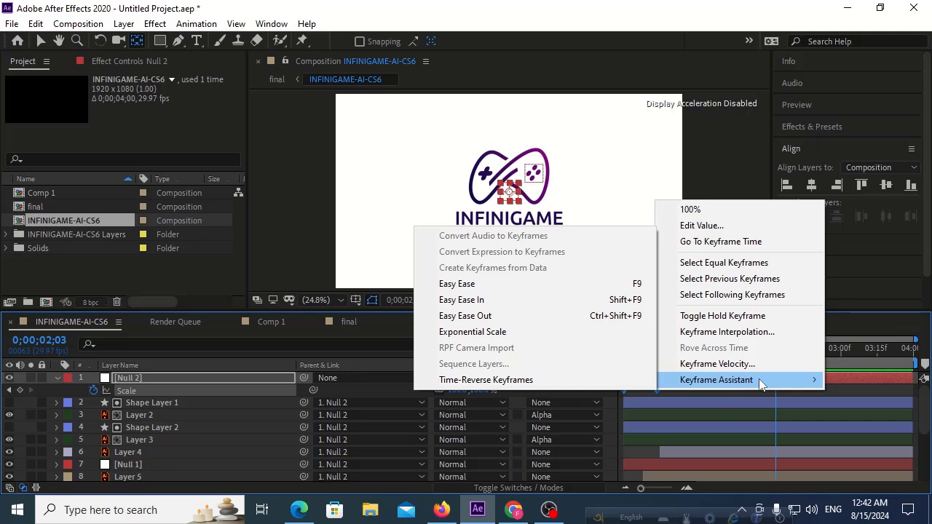
pyautogui.click(495, 284)
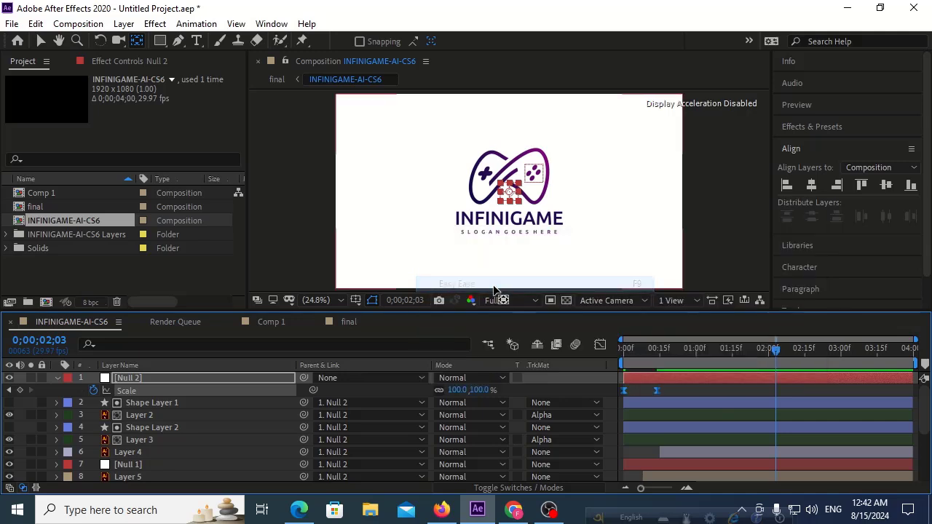
# Set incoming influence to 95% in Keyframe Velocity and preview from the start
pyautogui.rightClick(657, 388)
pyautogui.click(721, 360)
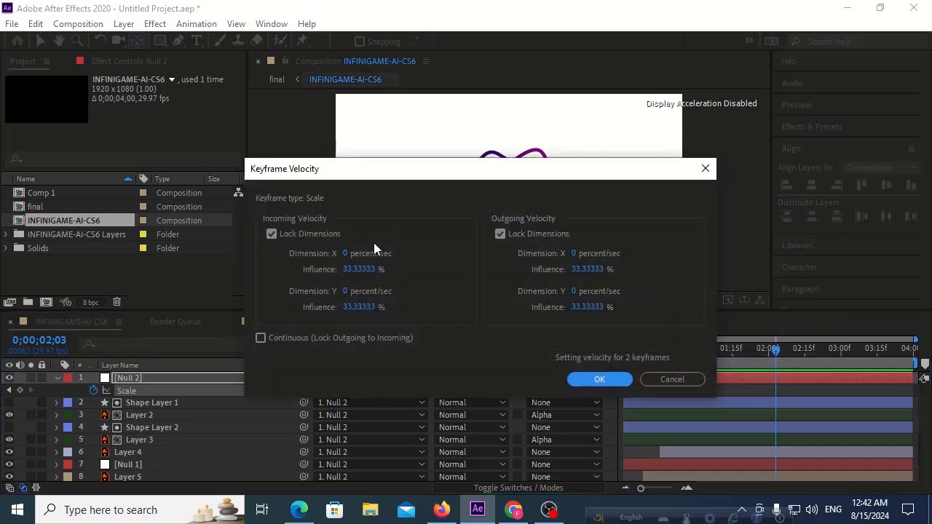
pyautogui.click(368, 269)
pyautogui.write('95')
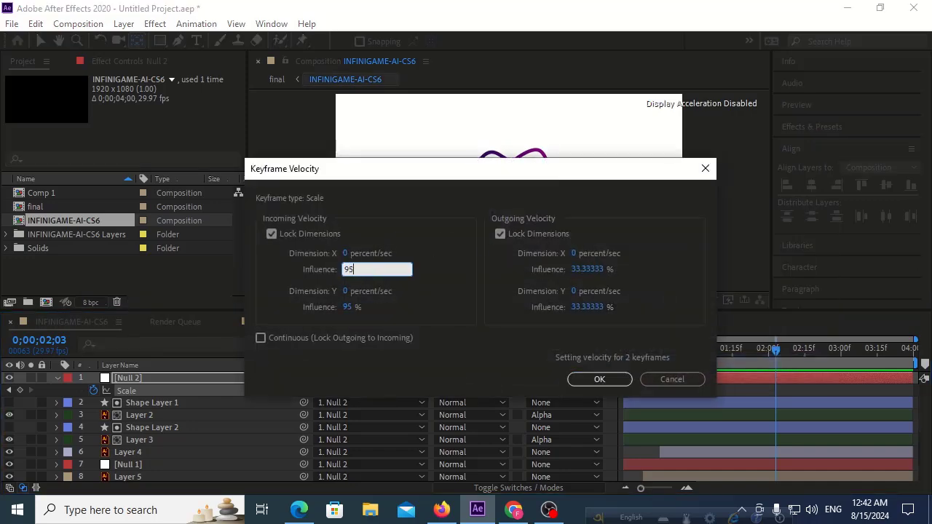
pyautogui.click(598, 379)
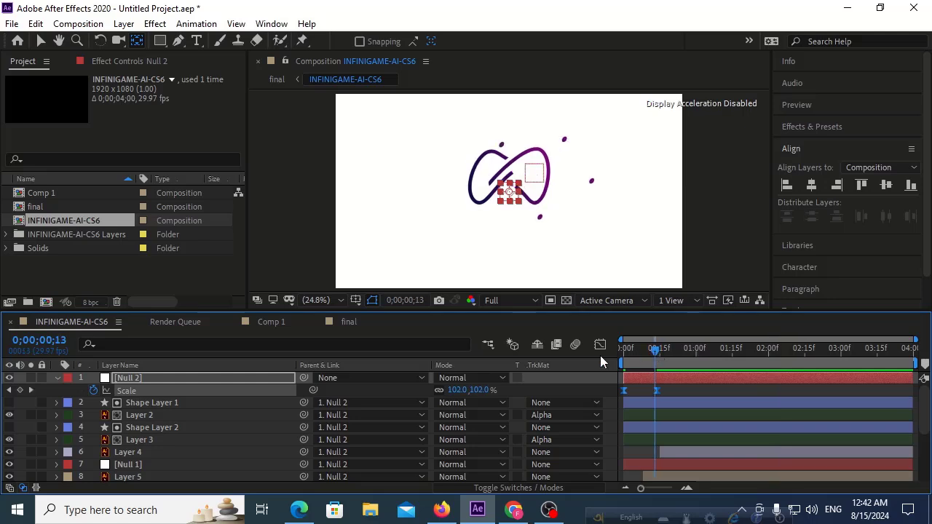
pyautogui.press('Home')
pyautogui.press('space')
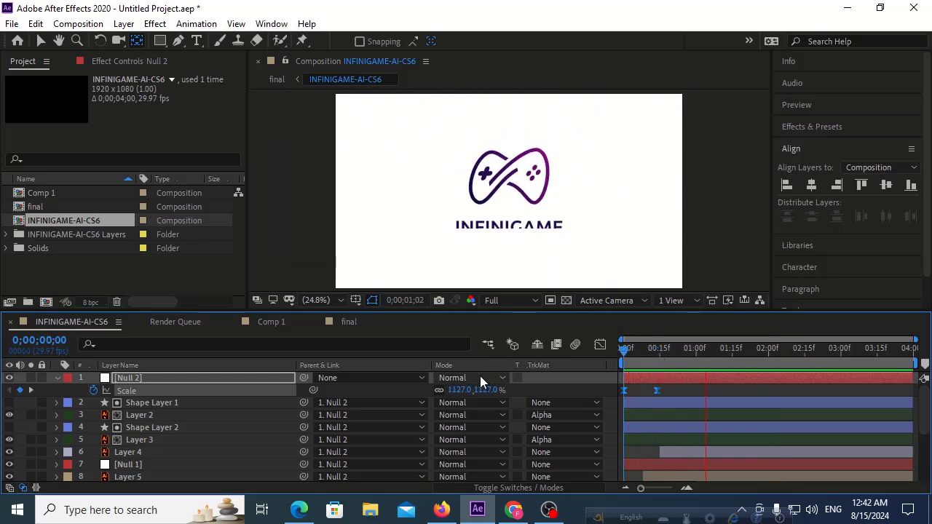
# Inspect Shape Layer 3's and Layer 9's Position keyframes at 1;00 and 1;15
pyautogui.moveTo(658, 351); pyautogui.dragTo(654, 355)
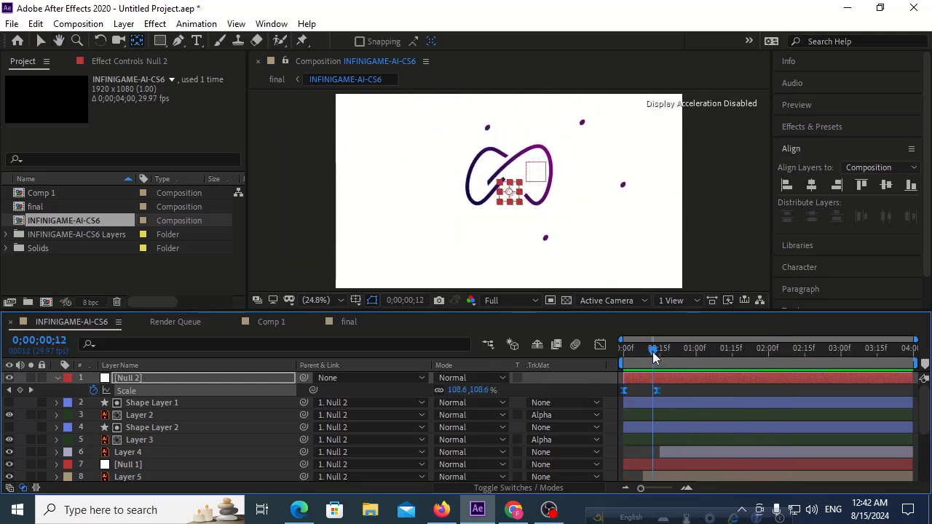
pyautogui.scroll(-3, 631, 423)
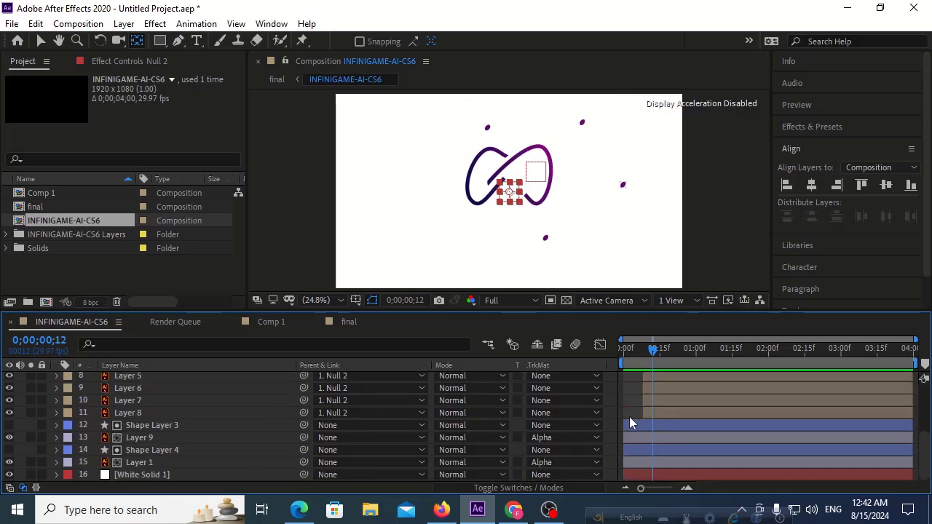
pyautogui.click(171, 427)
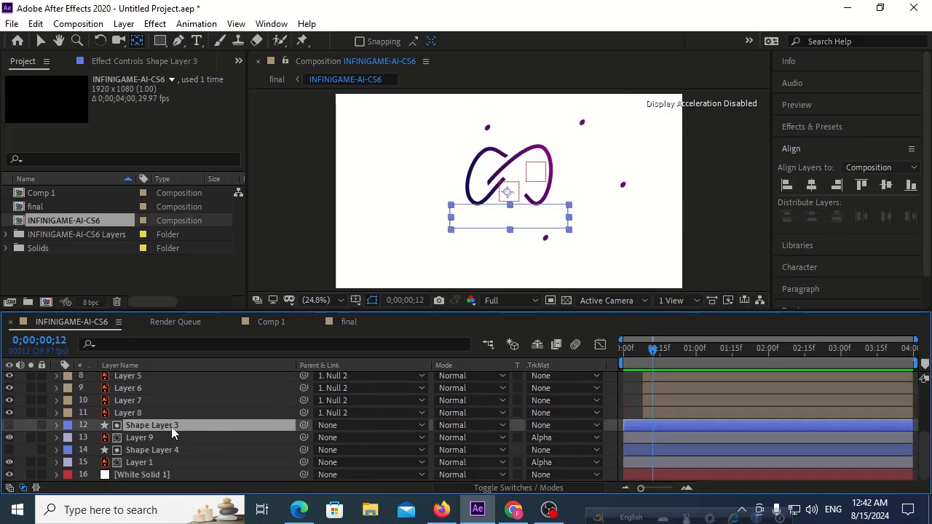
pyautogui.press('p')
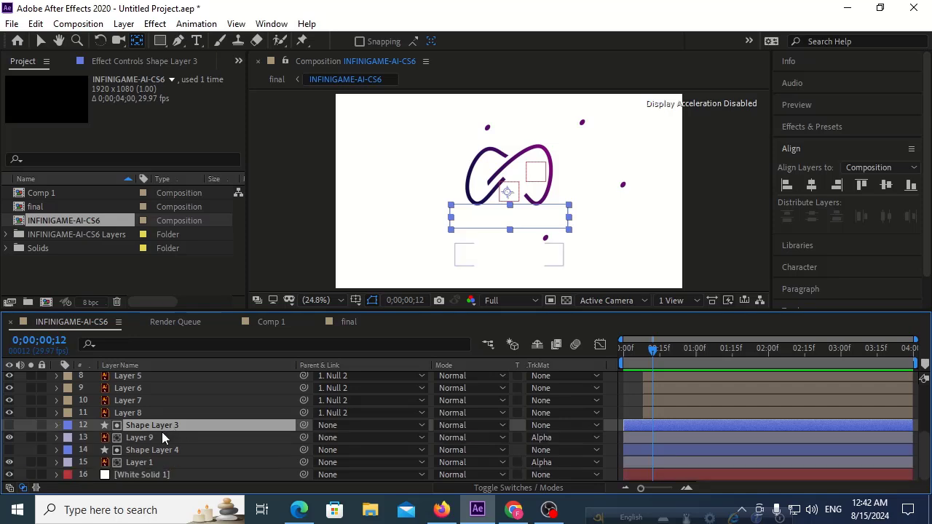
pyautogui.click(163, 448)
pyautogui.press('p')
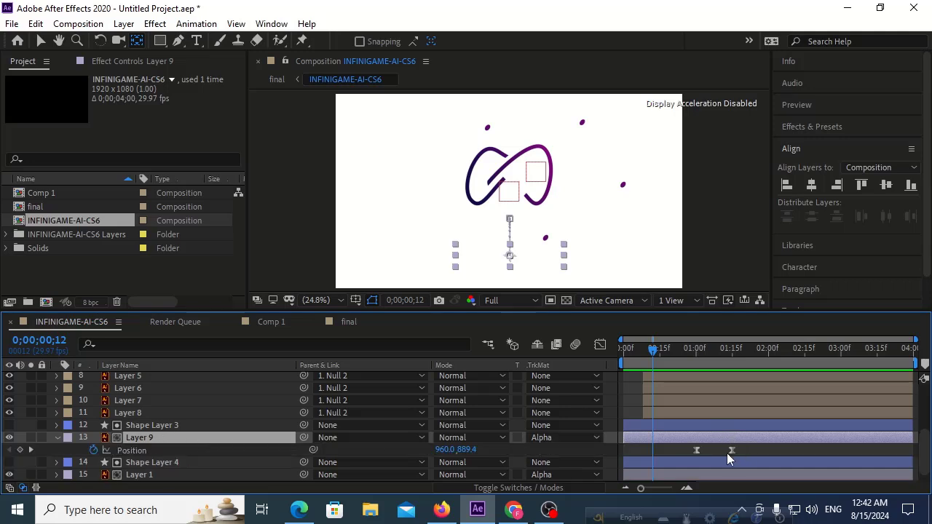
pyautogui.click(32, 449)
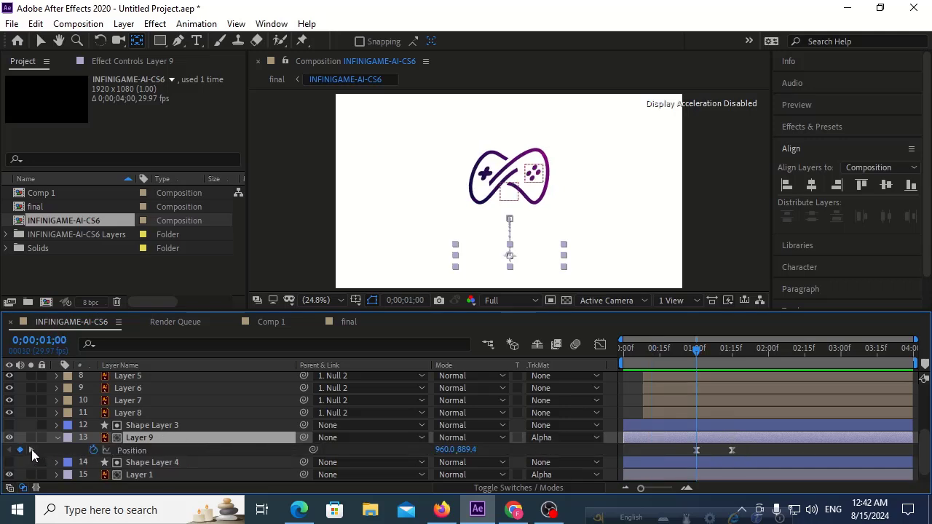
pyautogui.click(32, 449)
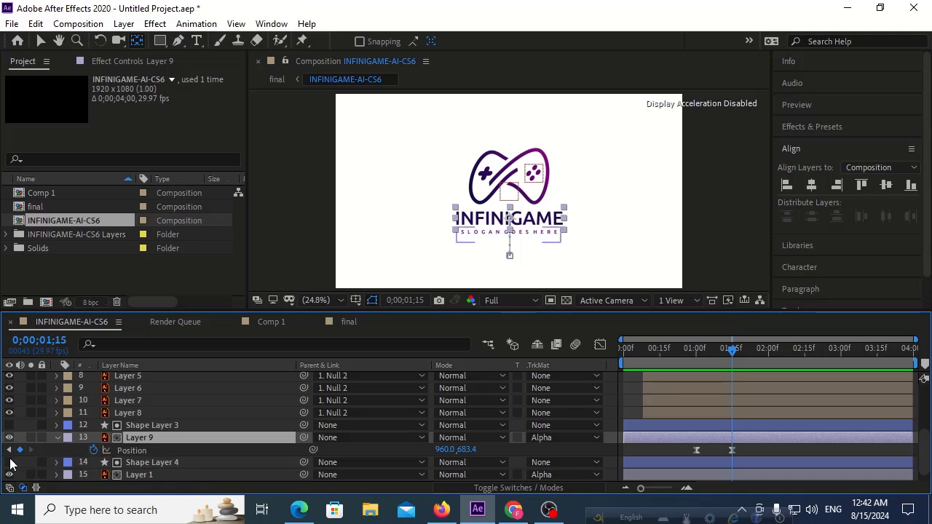
pyautogui.click(11, 451)
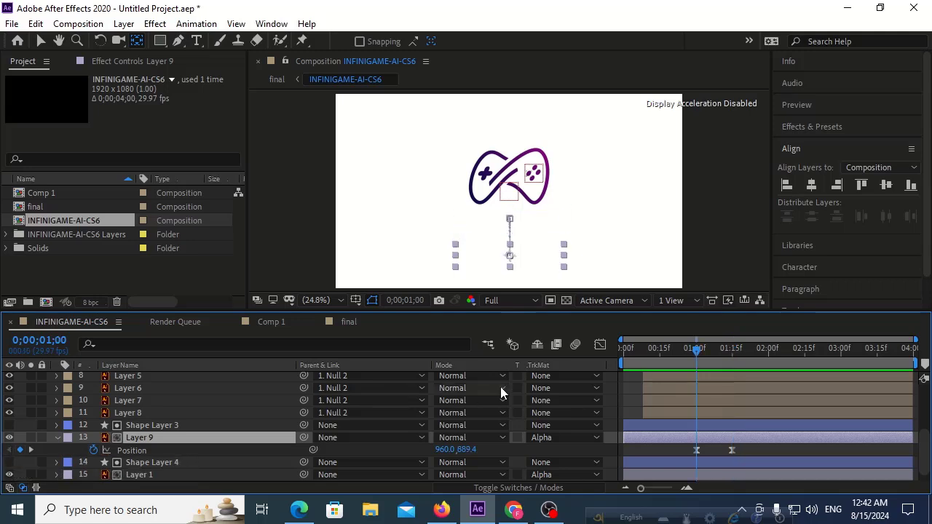
pyautogui.scroll(5, 500, 387)
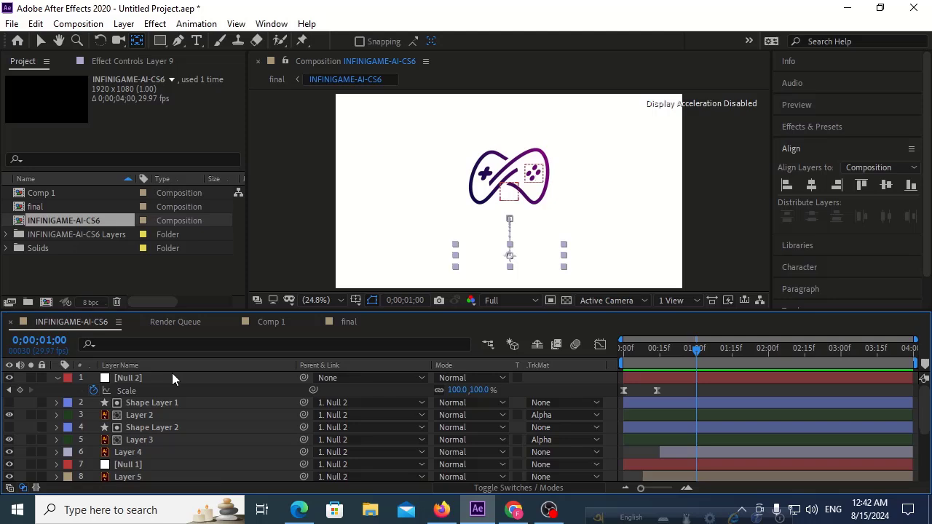
pyautogui.press('p')
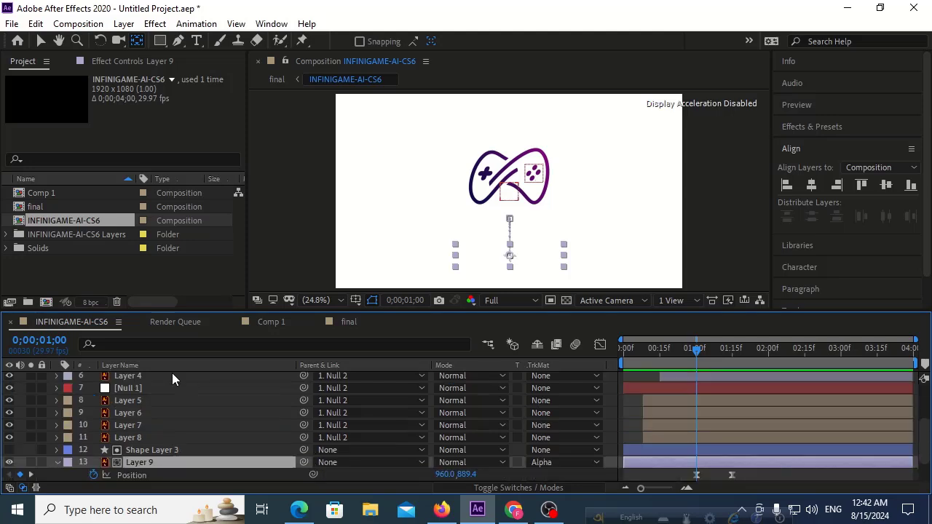
# Show Null 2's Position (960.0, 540.0) alongside its Scale keyframes
pyautogui.scroll(5, 173, 393)
pyautogui.click(162, 377)
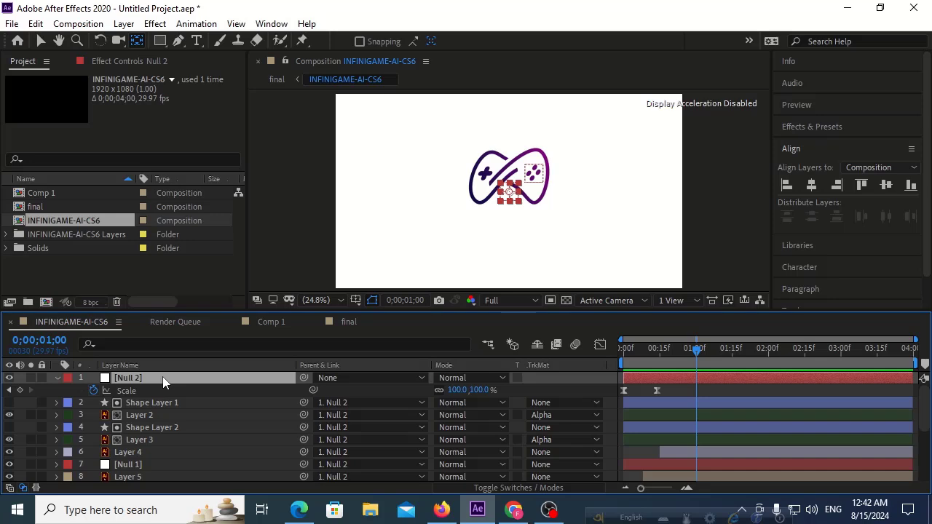
pyautogui.hotkey('shift', 'p')
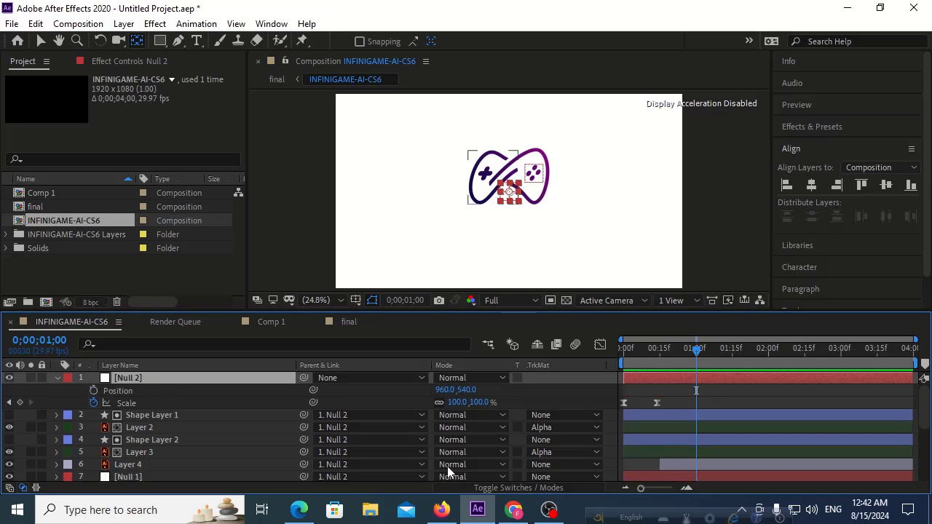
pyautogui.scroll(-3, 767, 454)
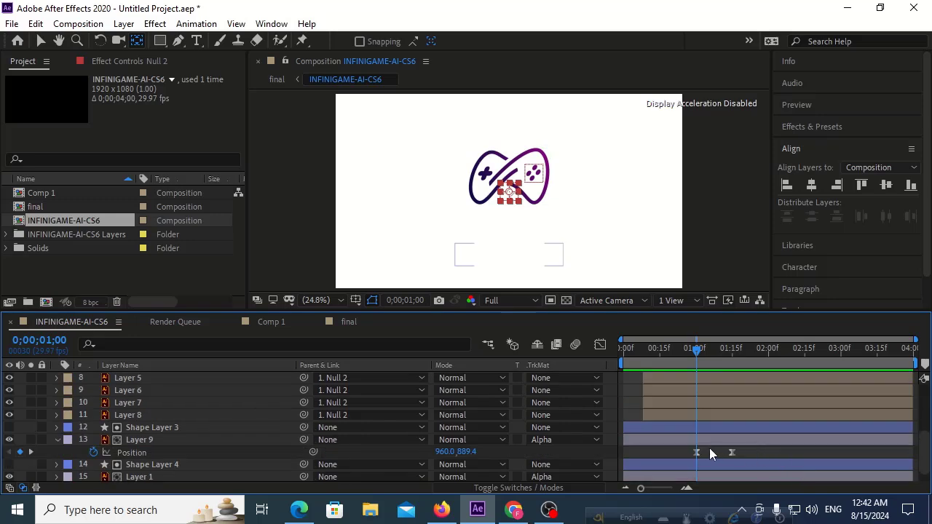
pyautogui.scroll(3, 709, 448)
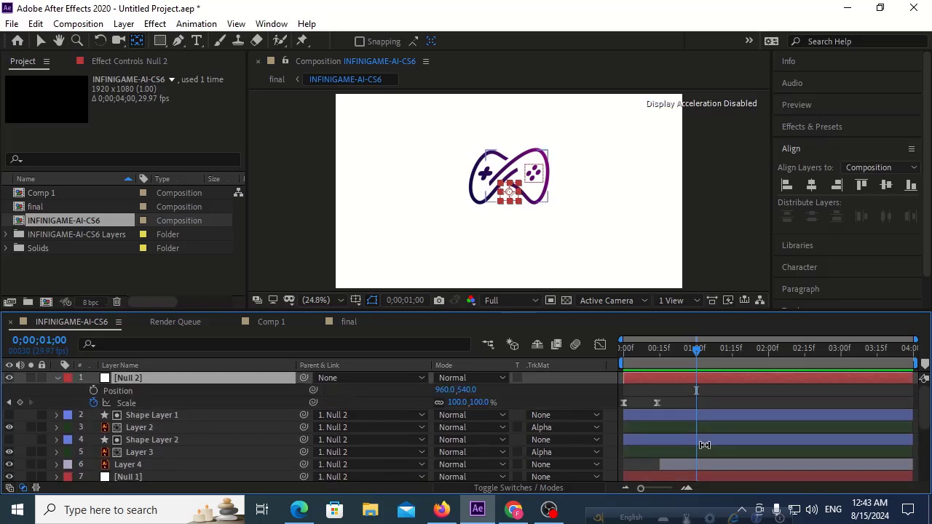
# Keyframe Null 2's Position at 1;00 and at 0;15 with Y set to 645
pyautogui.click(93, 391)
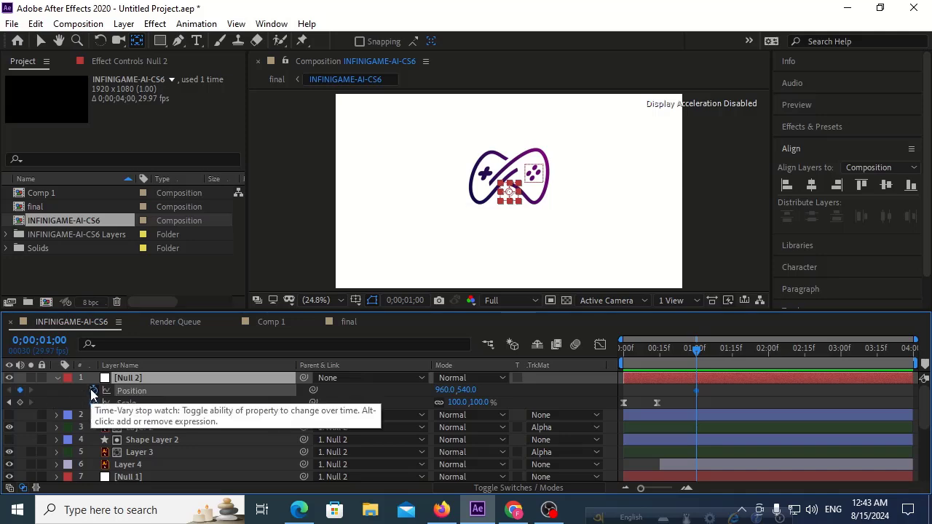
pyautogui.click(660, 353)
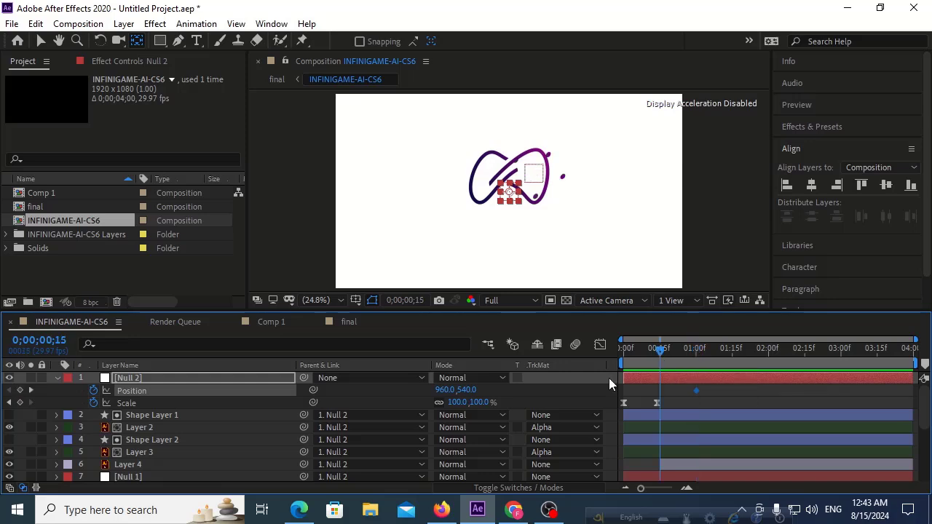
pyautogui.click(21, 390)
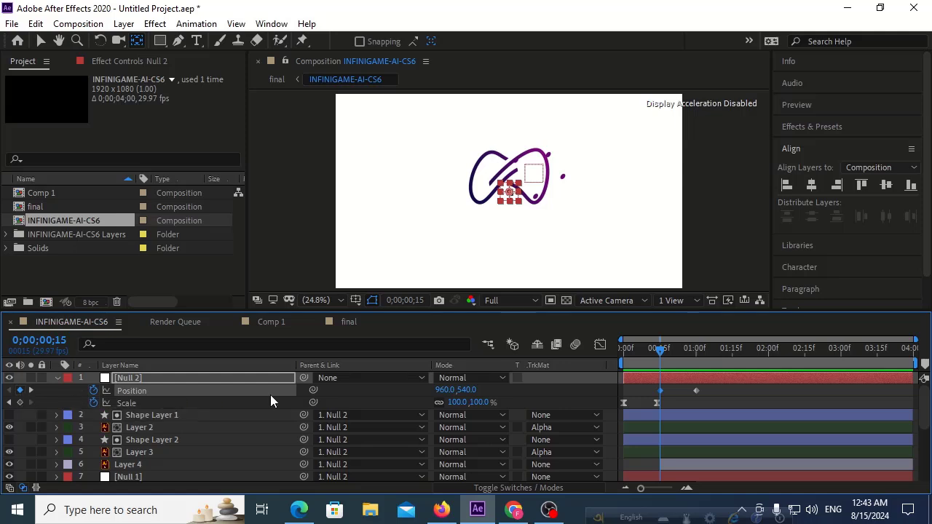
pyautogui.moveTo(467, 390); pyautogui.dragTo(436, 350)
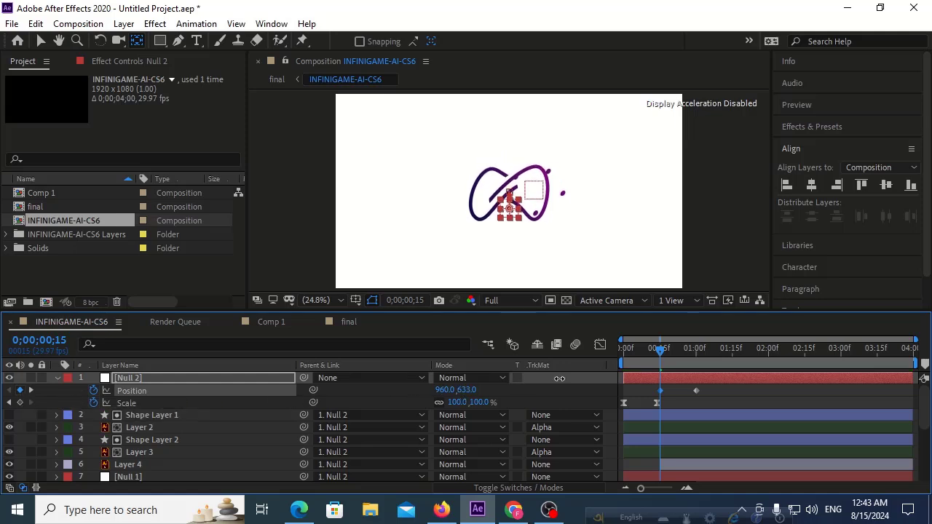
# Turn on title/action safe guides in the viewer and return to the start
pyautogui.click(372, 300)
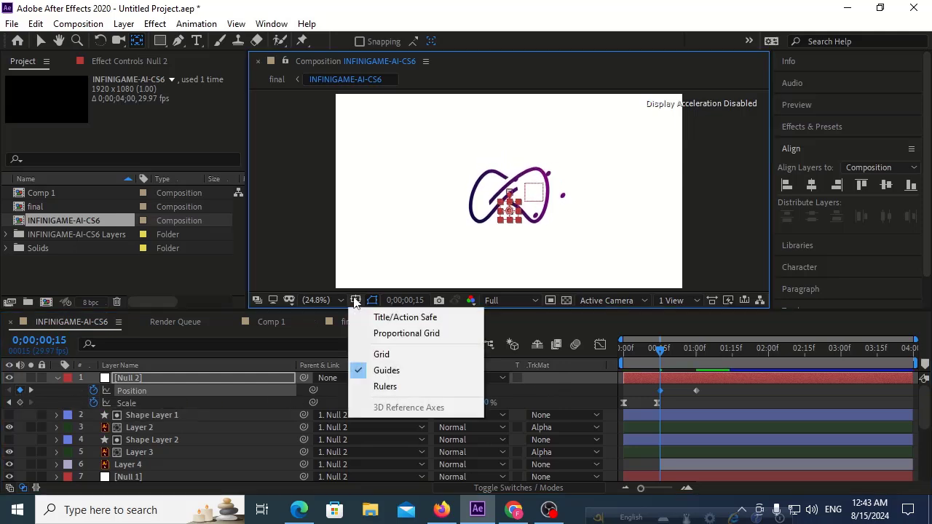
pyautogui.click(381, 315)
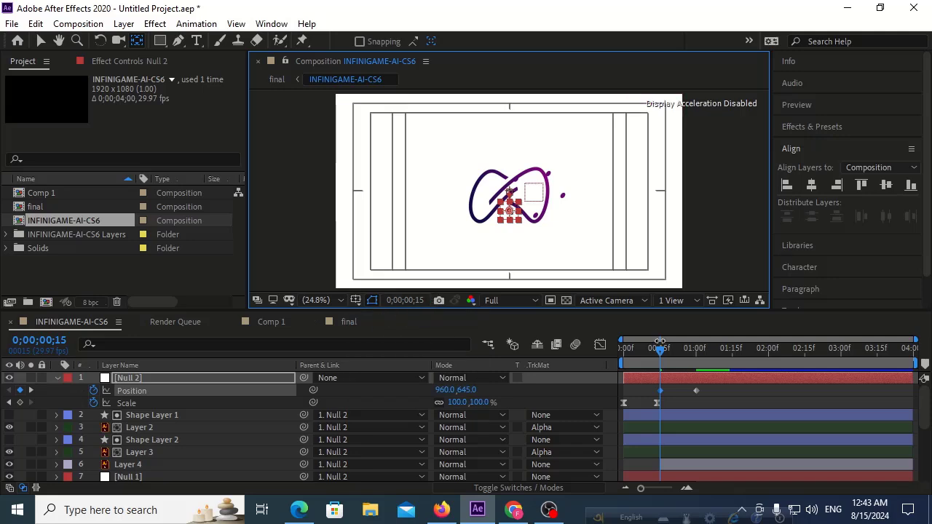
pyautogui.moveTo(643, 353); pyautogui.dragTo(628, 353)
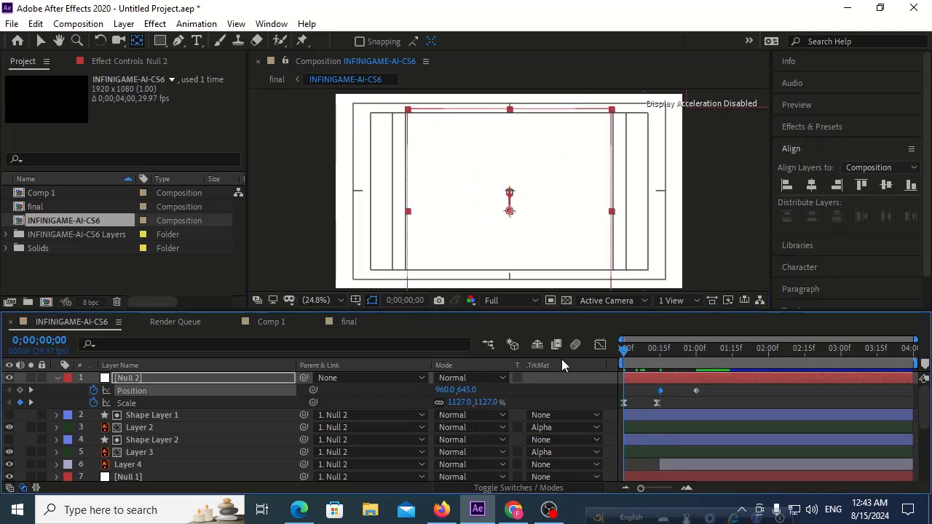
# Preview the logo's scale-down and drop twice, scrub partway in, and select the second Position keyframe
pyautogui.press('space')
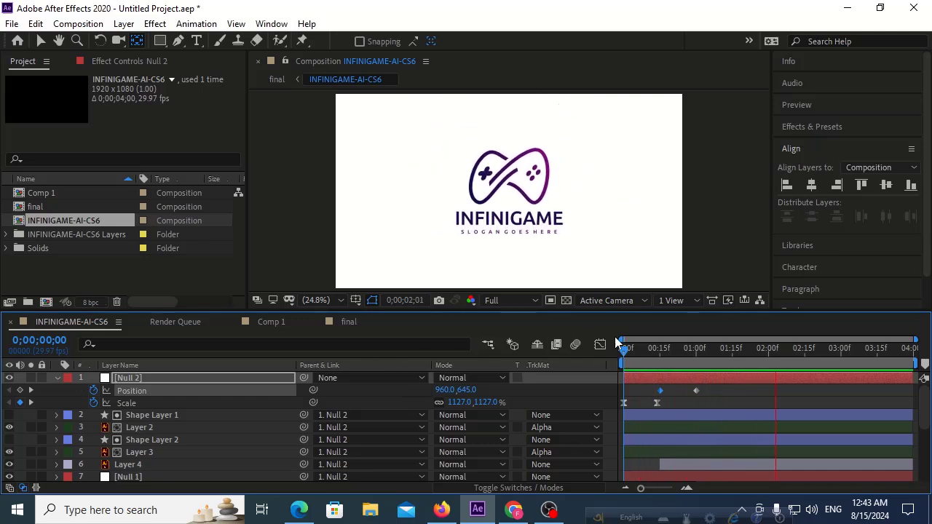
pyautogui.press('space')
pyautogui.press('space')
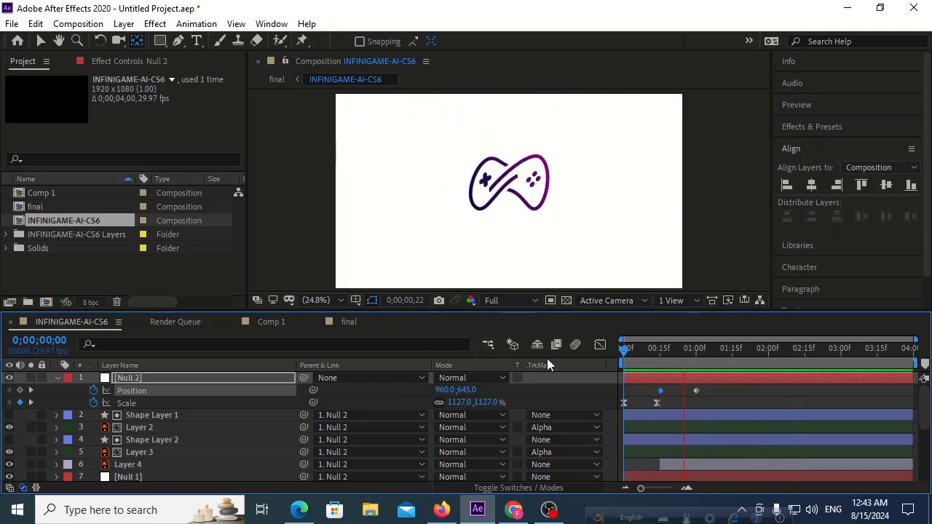
pyautogui.press('space')
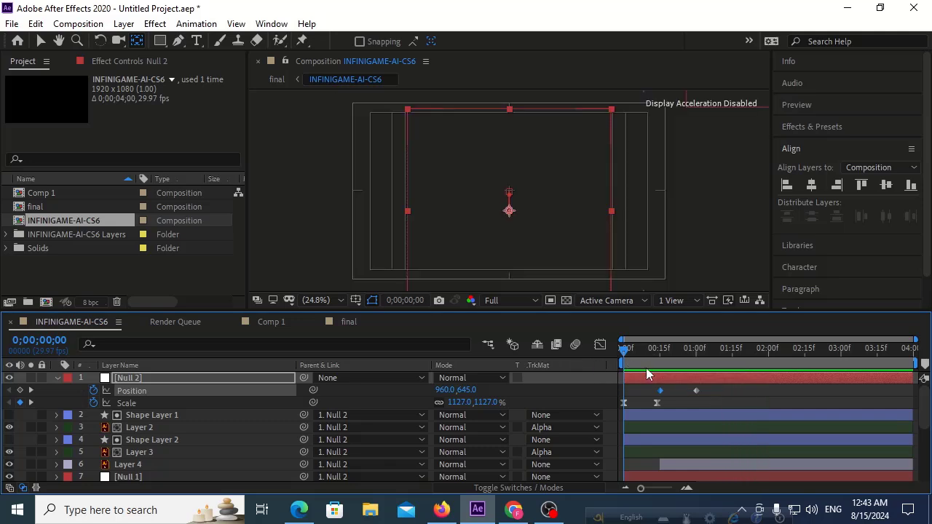
pyautogui.press('space')
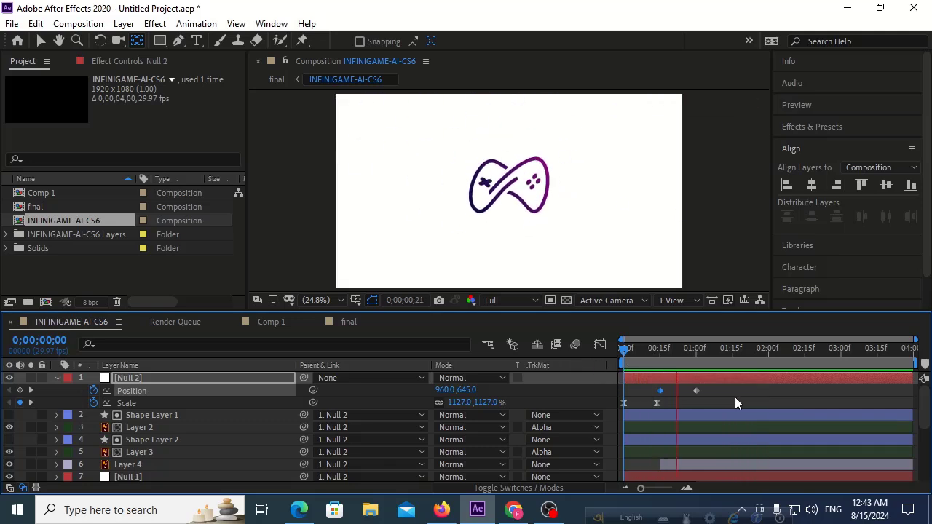
pyautogui.moveTo(682, 363)
pyautogui.mouseDown()
pyautogui.moveTo(654, 363)
pyautogui.moveTo(672, 365)
pyautogui.mouseUp()
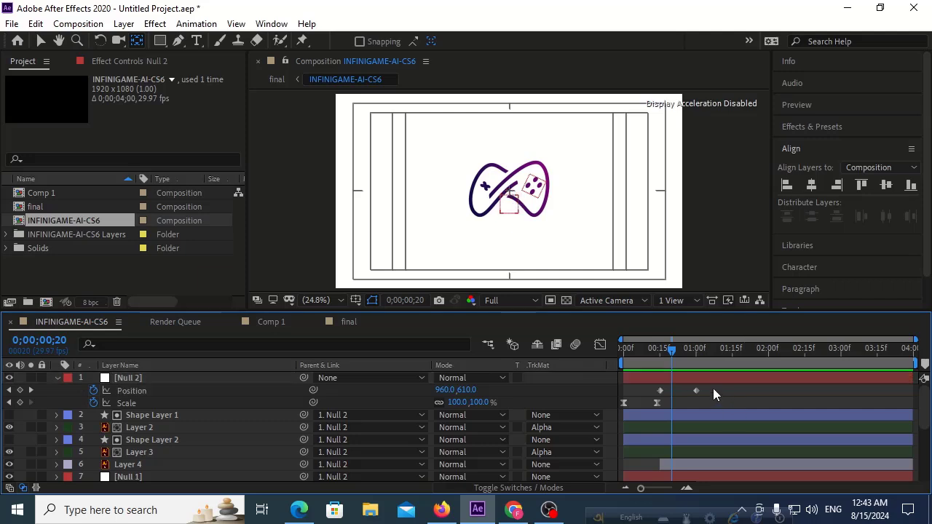
pyautogui.moveTo(713, 388); pyautogui.dragTo(650, 396)
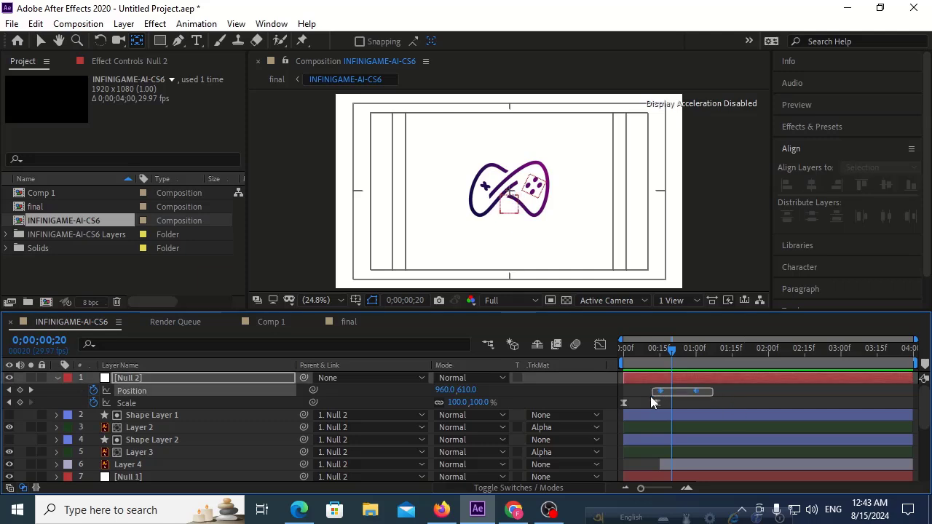
# Apply Easy Ease to the Position keyframes and set the incoming velocity influence to 80%
pyautogui.rightClick(694, 391)
pyautogui.moveTo(728, 380)
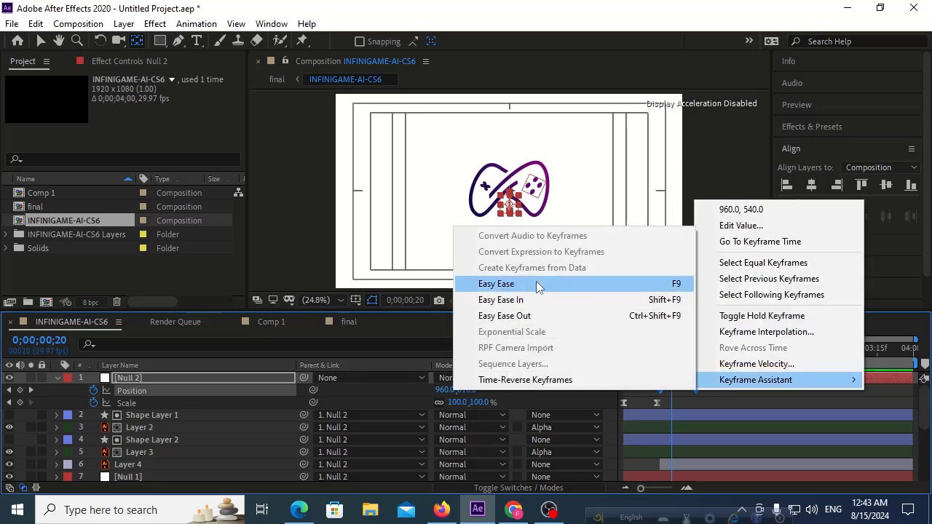
pyautogui.click(538, 283)
pyautogui.rightClick(697, 392)
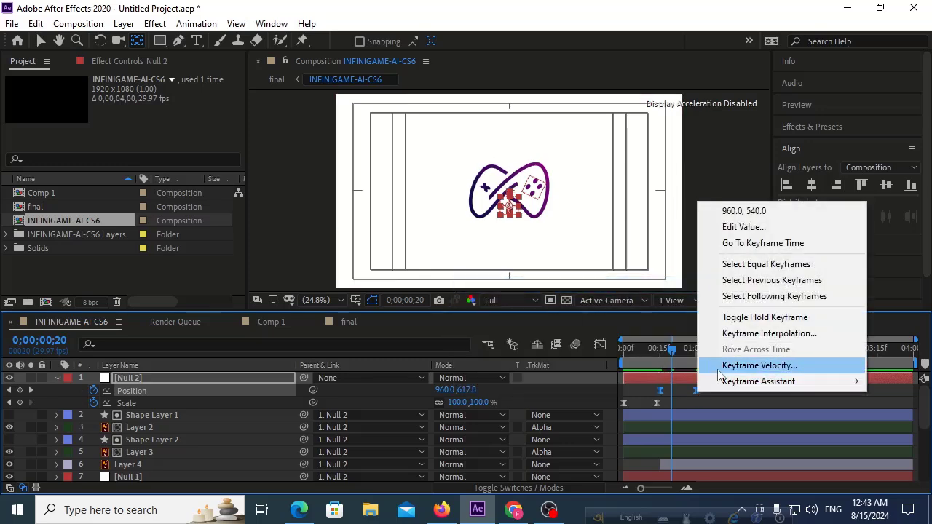
pyautogui.click(719, 369)
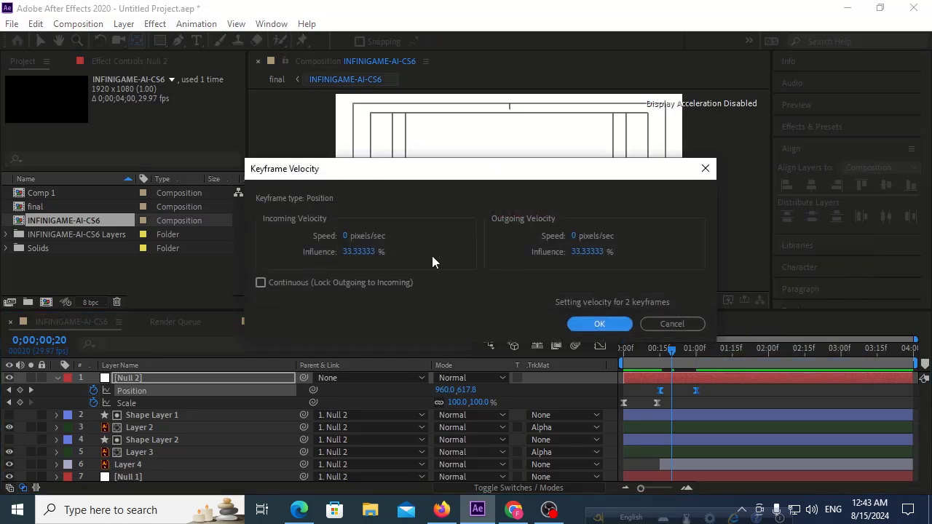
pyautogui.click(357, 251)
pyautogui.write('80')
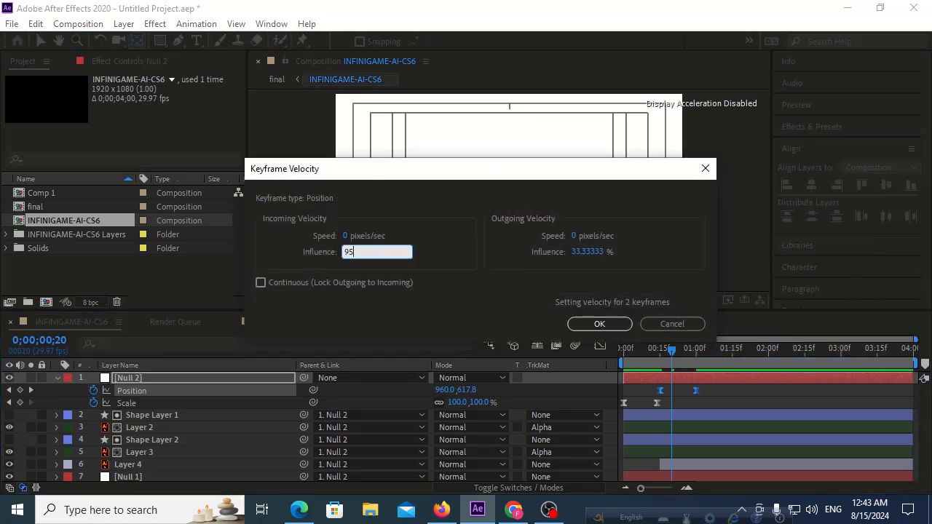
pyautogui.click(593, 325)
# Play the eased bounce from the start, scrub frames 14–24, then select only the second Position keyframe
pyautogui.click(633, 354)
pyautogui.press('space')
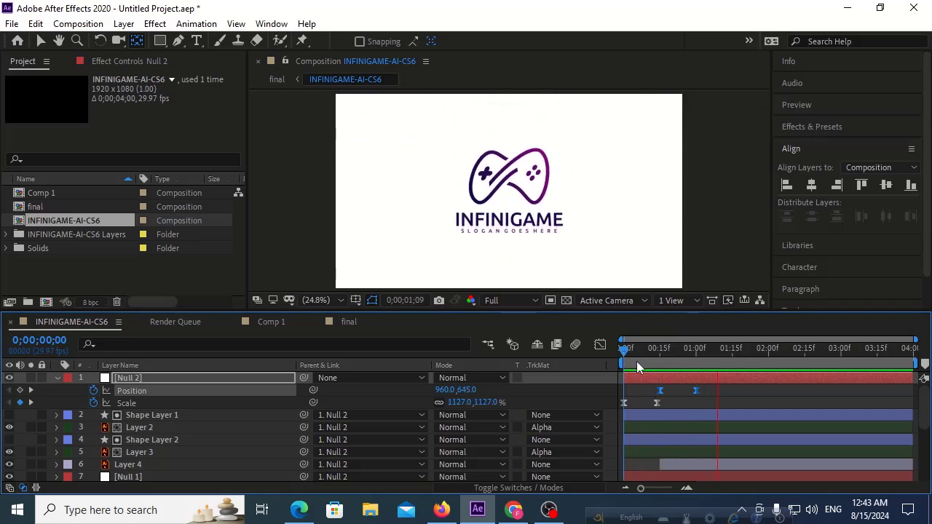
pyautogui.click(680, 350)
pyautogui.moveTo(680, 351)
pyautogui.mouseDown()
pyautogui.moveTo(666, 354)
pyautogui.moveTo(676, 354)
pyautogui.mouseUp()
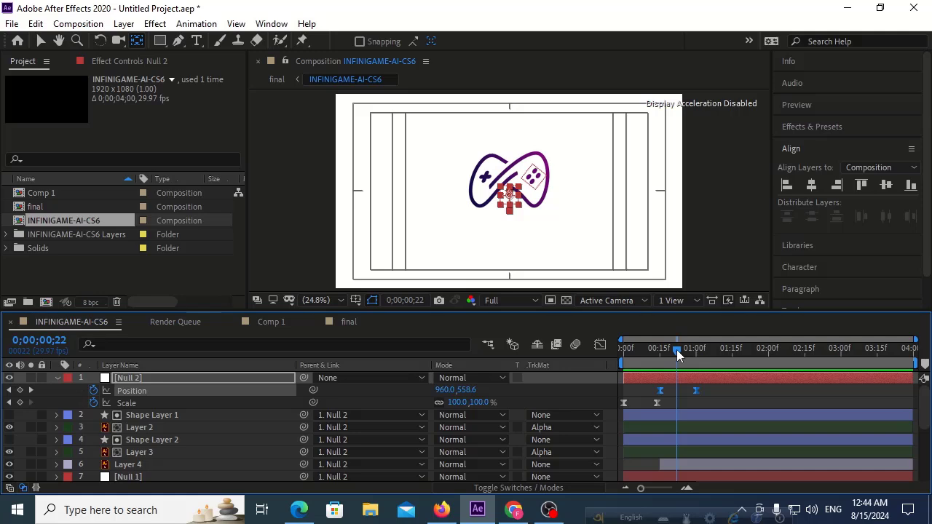
pyautogui.moveTo(676, 349); pyautogui.dragTo(662, 351)
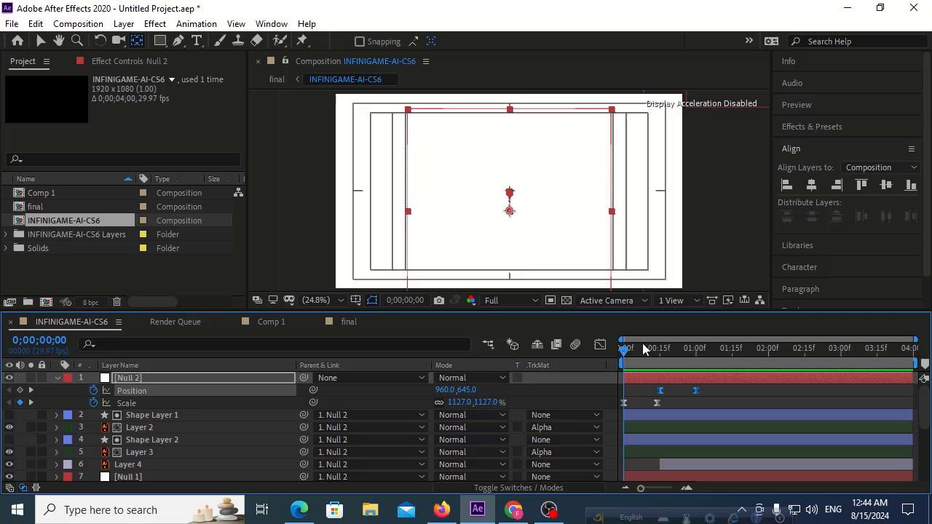
pyautogui.moveTo(642, 346); pyautogui.dragTo(679, 352)
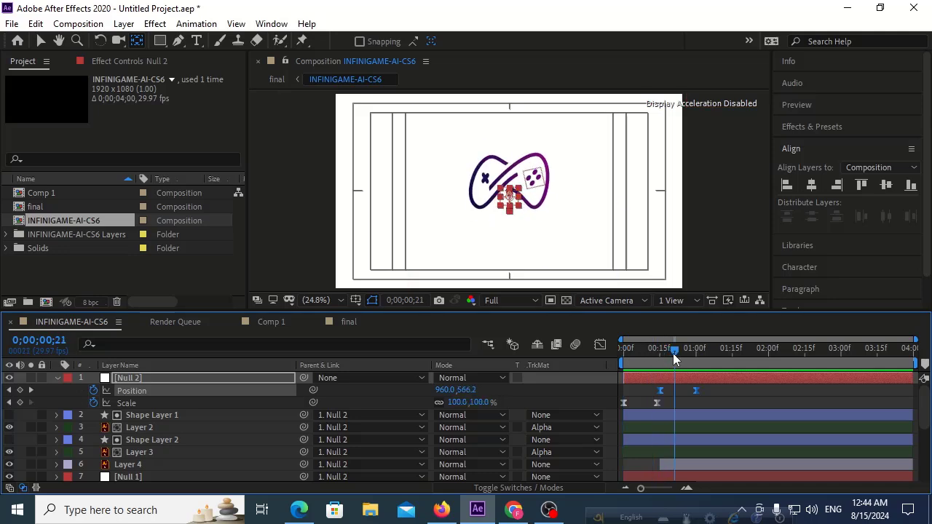
pyautogui.click(735, 395)
pyautogui.click(695, 390)
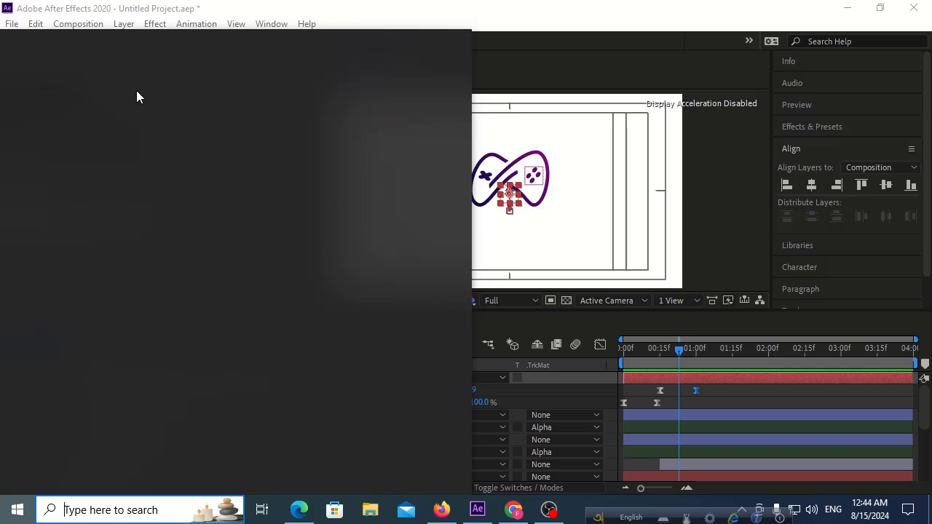
# Replace the frame-23 Position keyframe with a copy of the 15-frame keyframe
pyautogui.press('Escape')
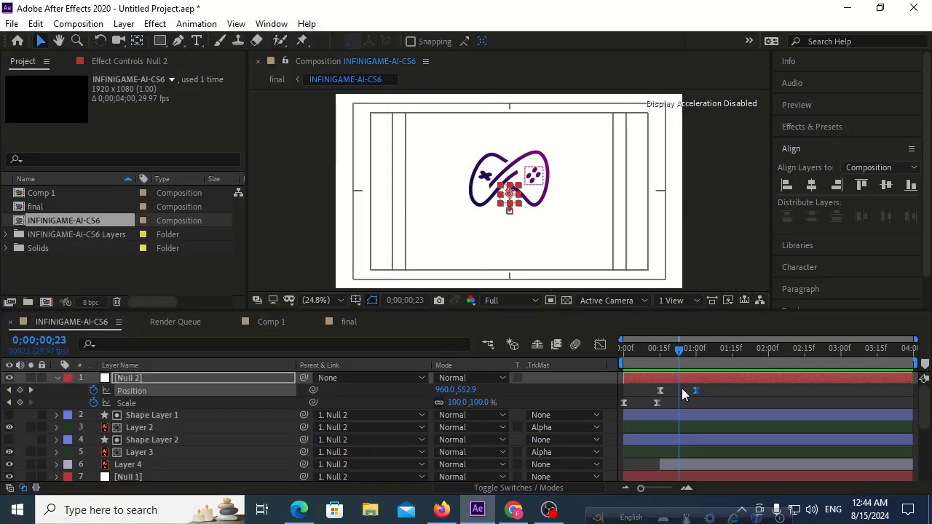
pyautogui.moveTo(698, 388)
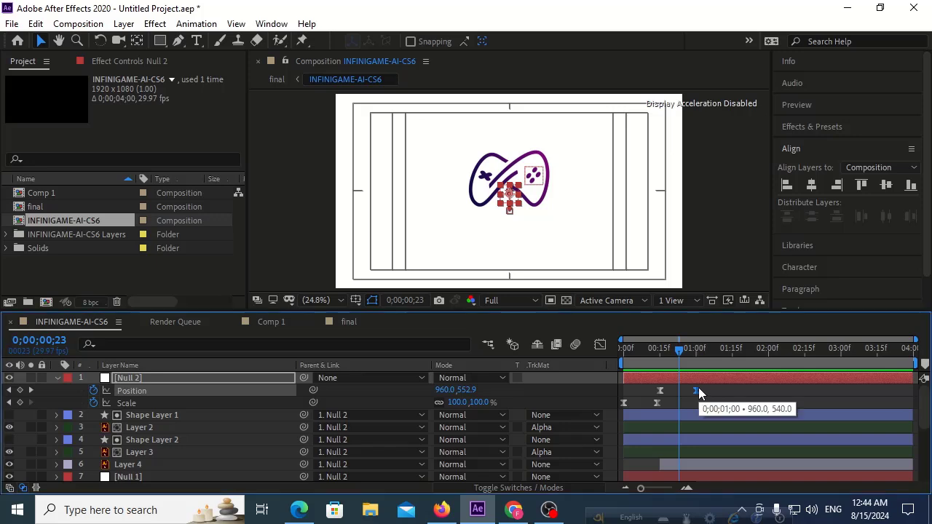
pyautogui.moveTo(696, 390)
pyautogui.mouseDown()
pyautogui.moveTo(678, 390)
pyautogui.moveTo(652, 359)
pyautogui.mouseUp()
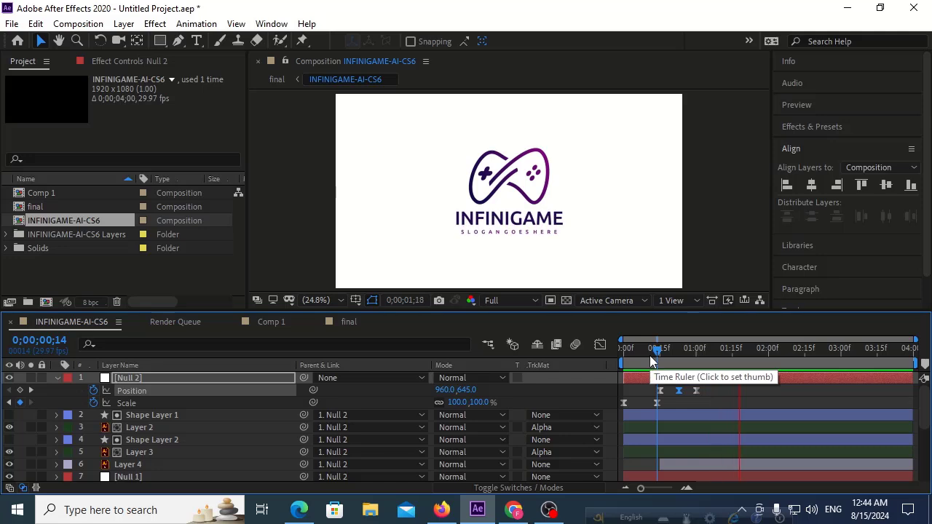
pyautogui.click(682, 352)
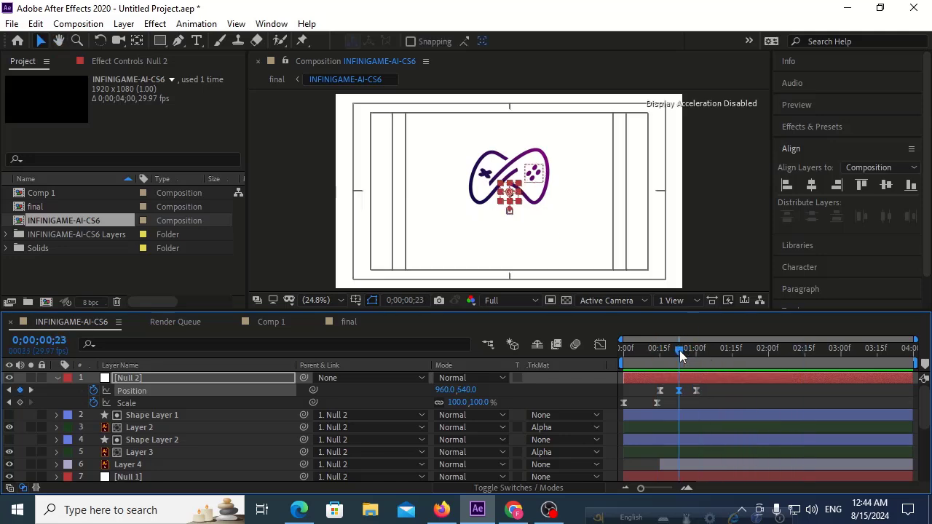
pyautogui.press('Delete')
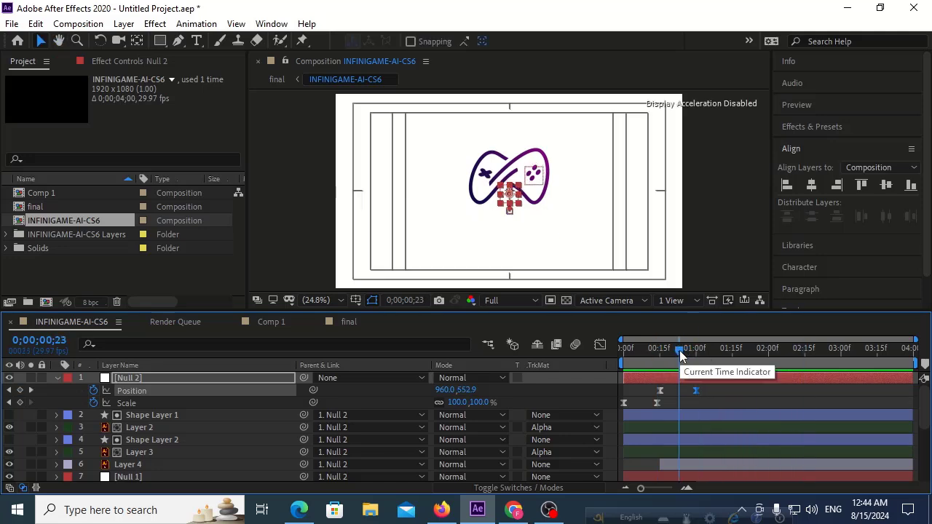
pyautogui.click(660, 390)
pyautogui.hotkey('ctrl', 'c')
pyautogui.hotkey('ctrl', 'v')
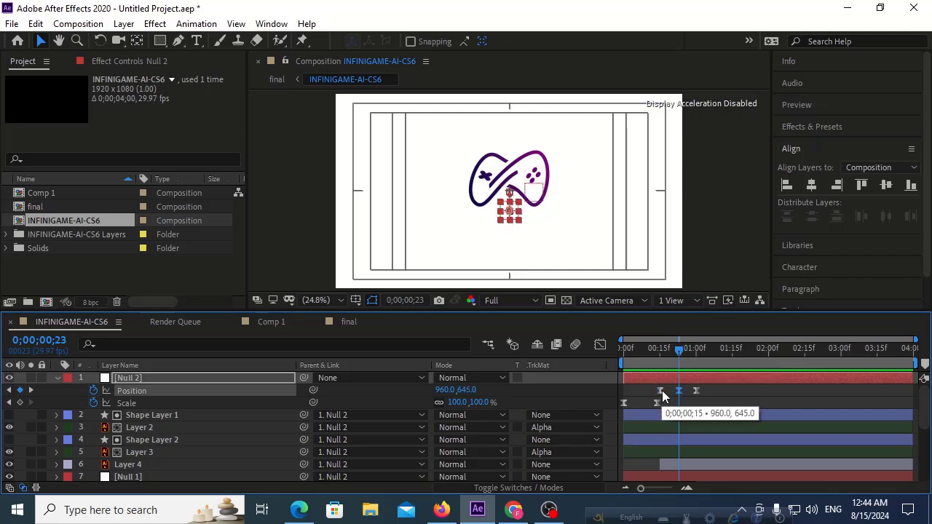
# Preview the new down-and-up bounce several times from the first frame
pyautogui.click(660, 355)
pyautogui.press('space')
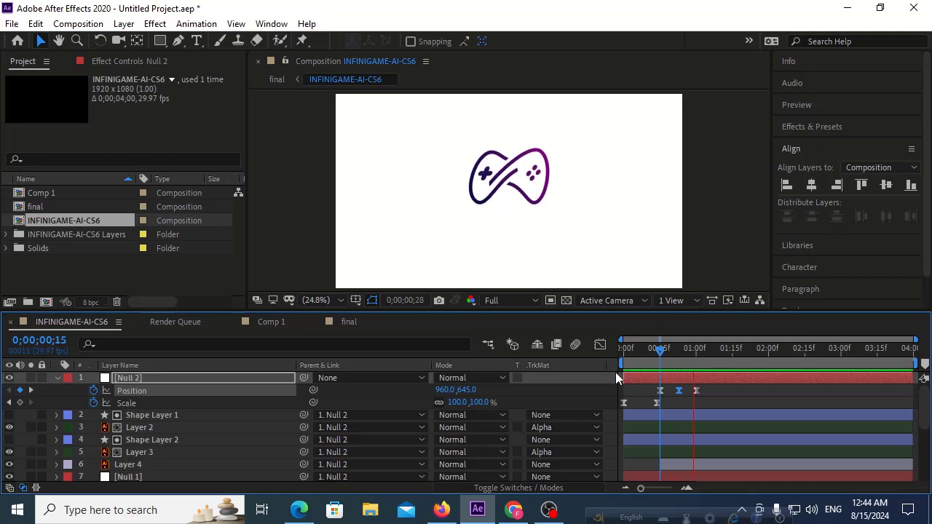
pyautogui.moveTo(642, 359); pyautogui.dragTo(585, 360)
pyautogui.press('space')
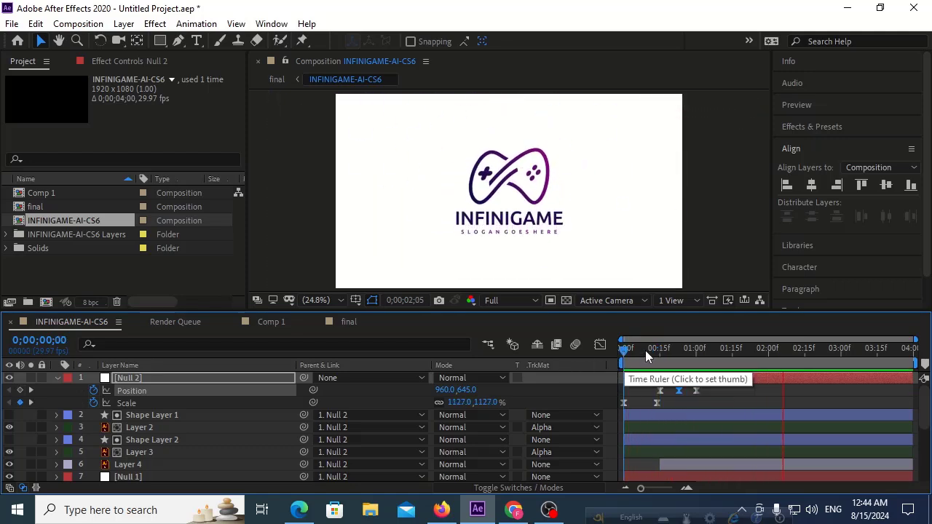
pyautogui.moveTo(662, 352); pyautogui.dragTo(582, 365)
pyautogui.press('space')
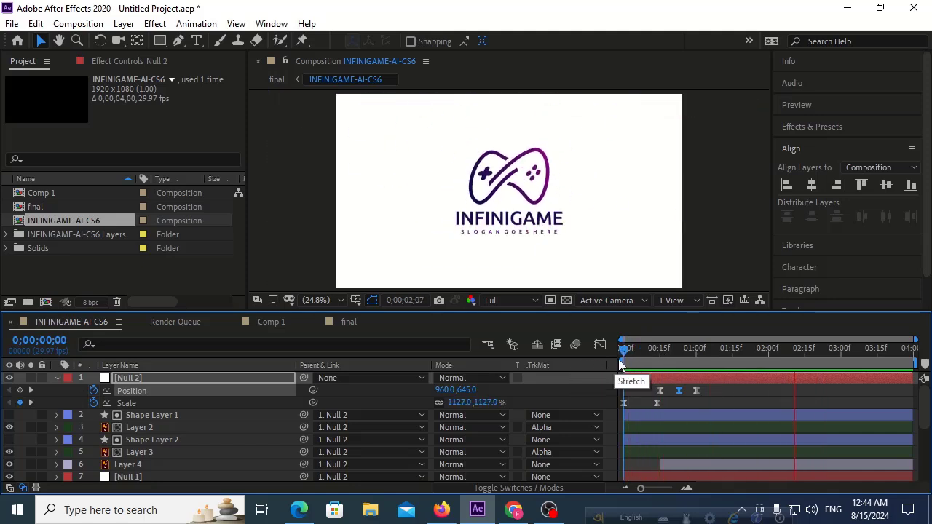
pyautogui.moveTo(647, 354); pyautogui.dragTo(600, 362)
pyautogui.press('space')
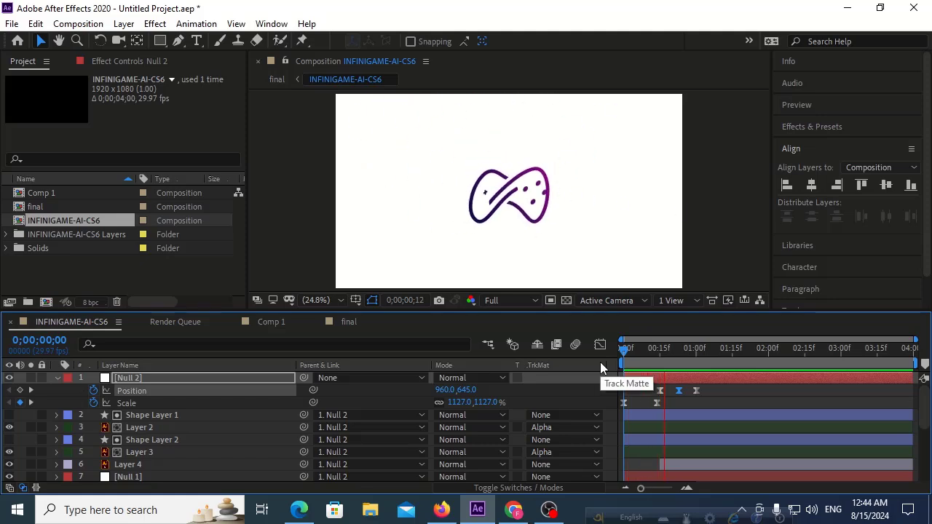
pyautogui.click(630, 354)
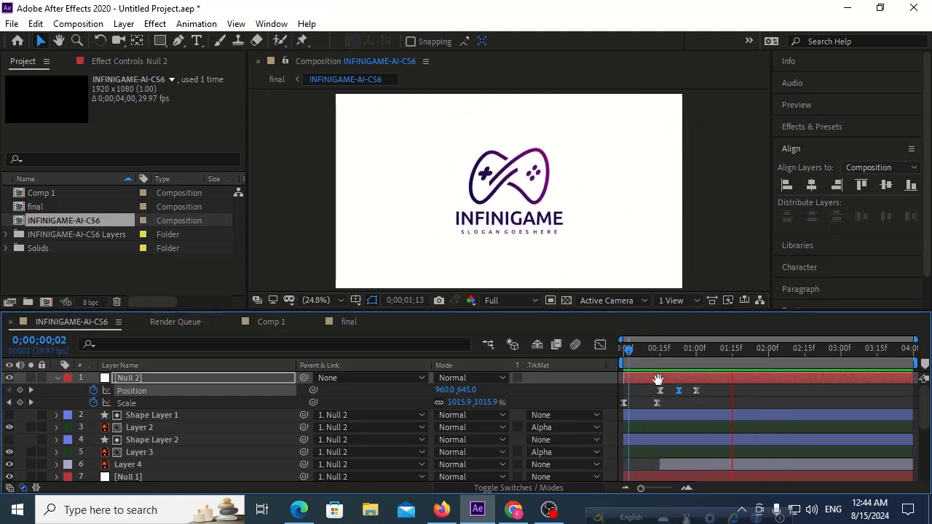
pyautogui.press('space')
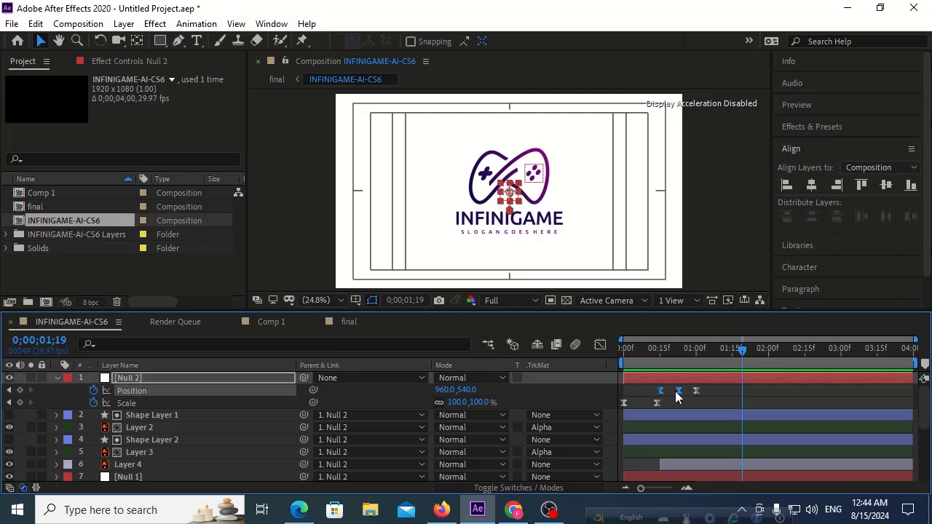
pyautogui.moveTo(661, 393)
pyautogui.moveTo(637, 355); pyautogui.dragTo(606, 356)
pyautogui.press('space')
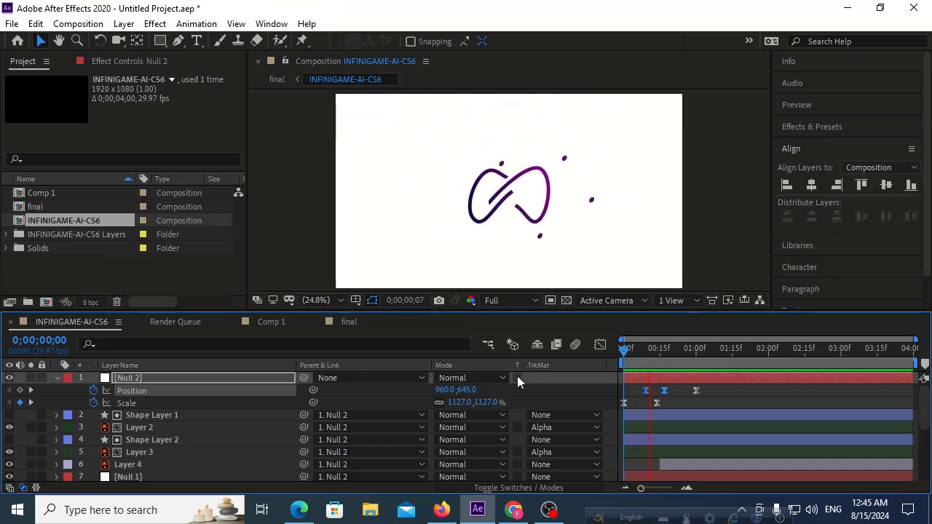
# Shift the middle 960.0, 645.0 Position keyframe to 0;00;00;17 and preview the bounce again
pyautogui.click(664, 391)
pyautogui.moveTo(665, 390); pyautogui.dragTo(671, 390)
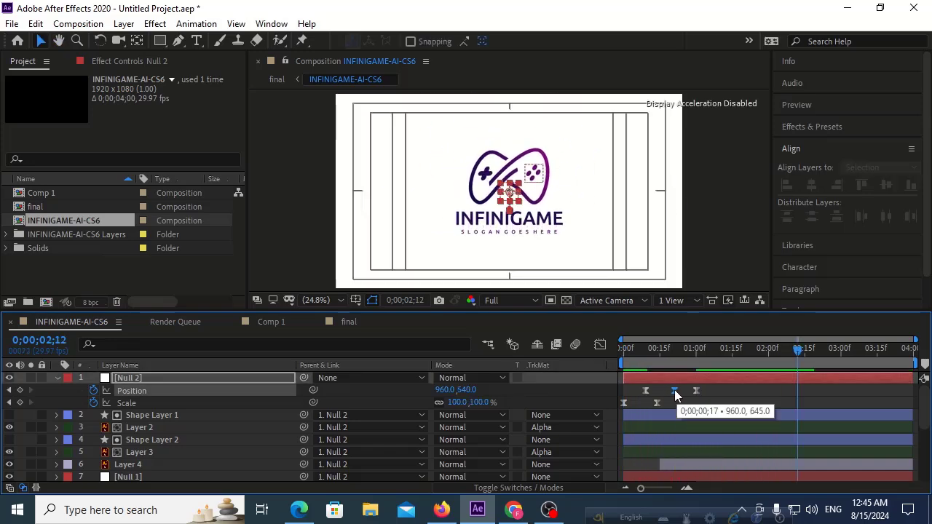
pyautogui.click(632, 350)
pyautogui.press('space')
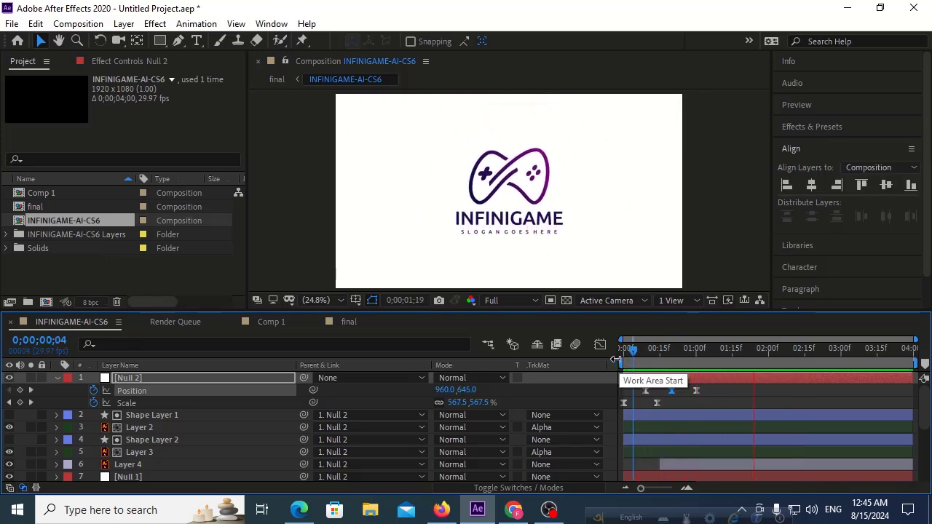
pyautogui.press('space')
pyautogui.press('space')
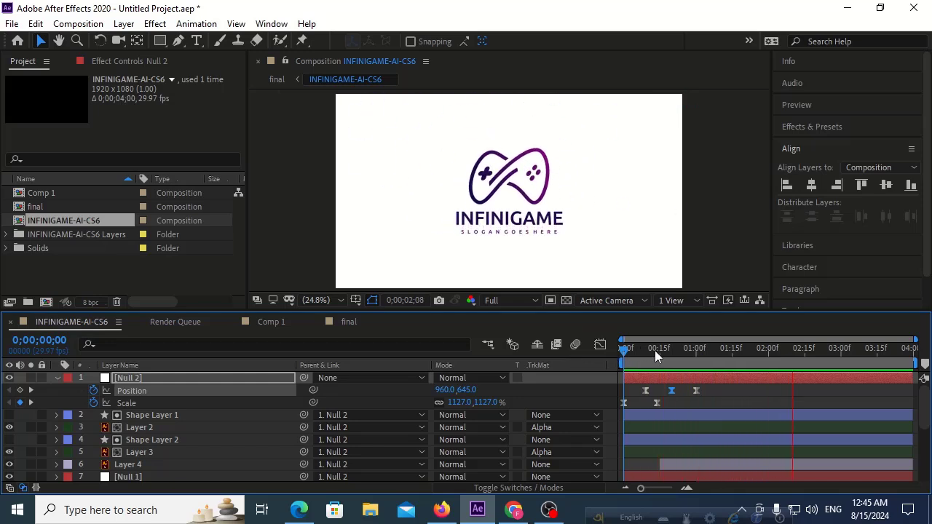
pyautogui.press('space')
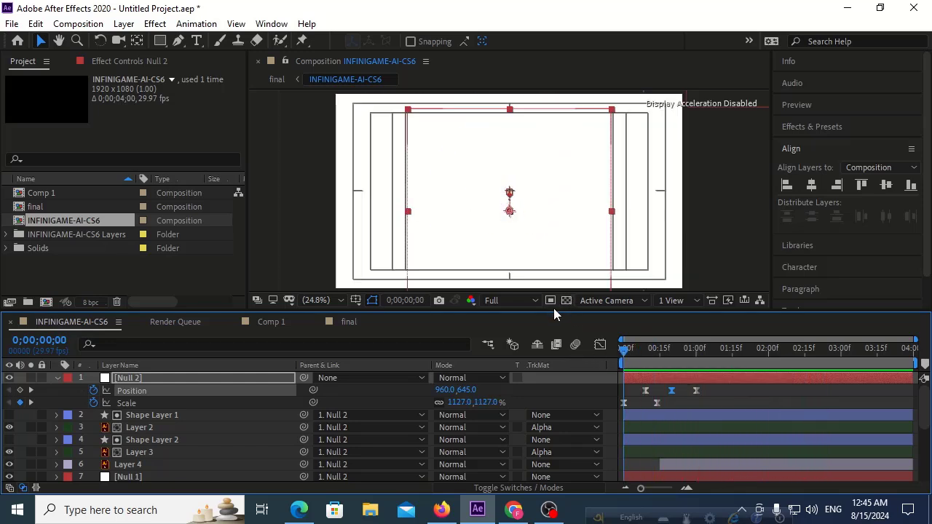
pyautogui.press('space')
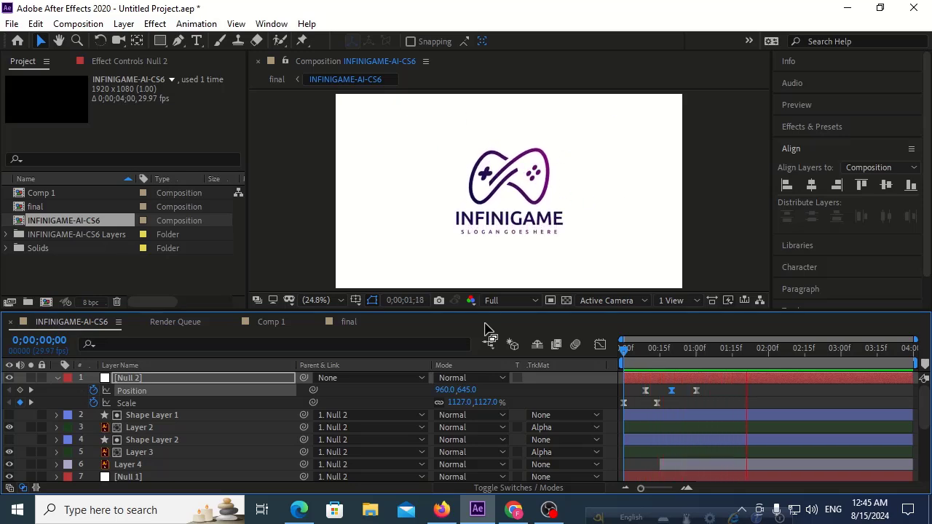
# Switch to the final comp, return to frame 0, and play the INFINIGAME logo preview
pyautogui.click(347, 322)
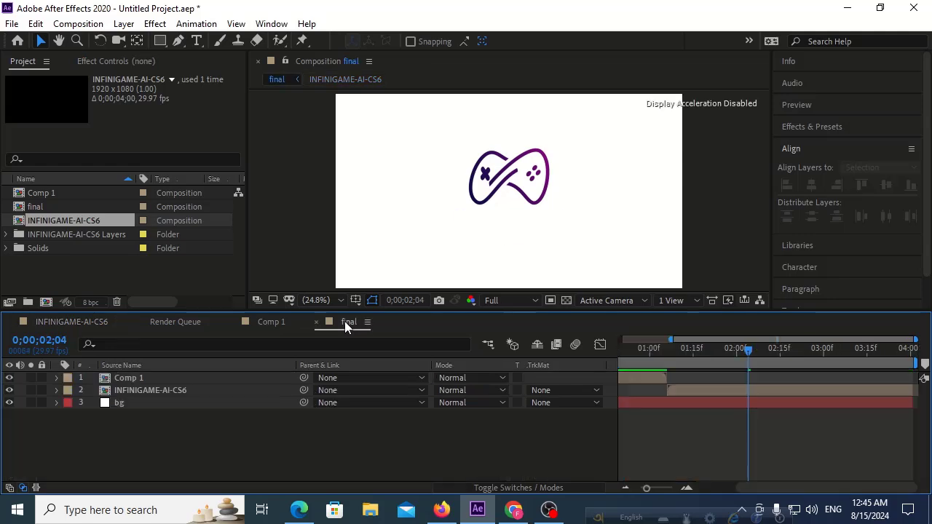
pyautogui.moveTo(679, 347); pyautogui.dragTo(636, 353)
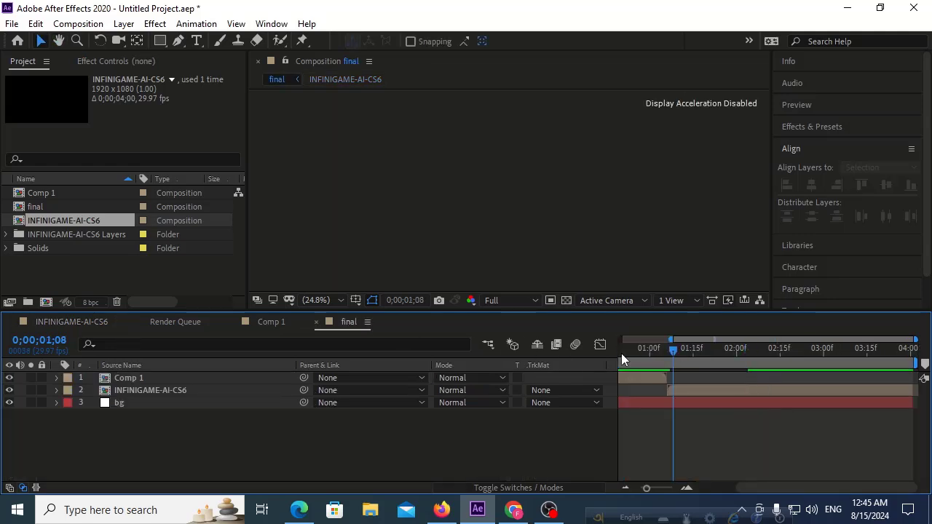
pyautogui.press('Home')
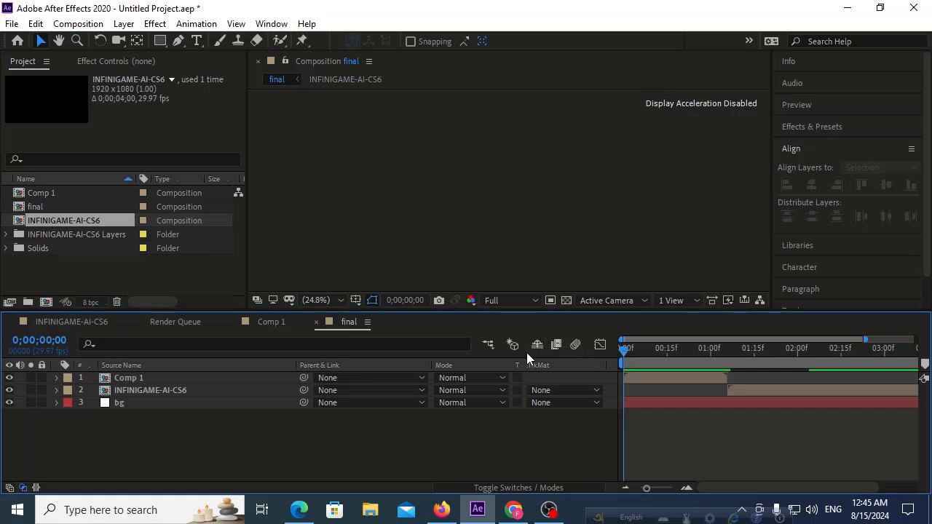
pyautogui.press('space')
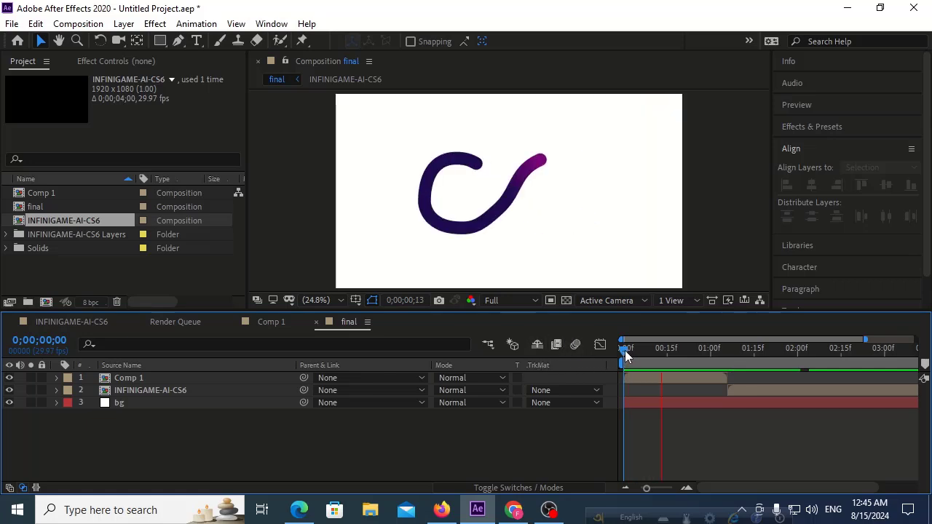
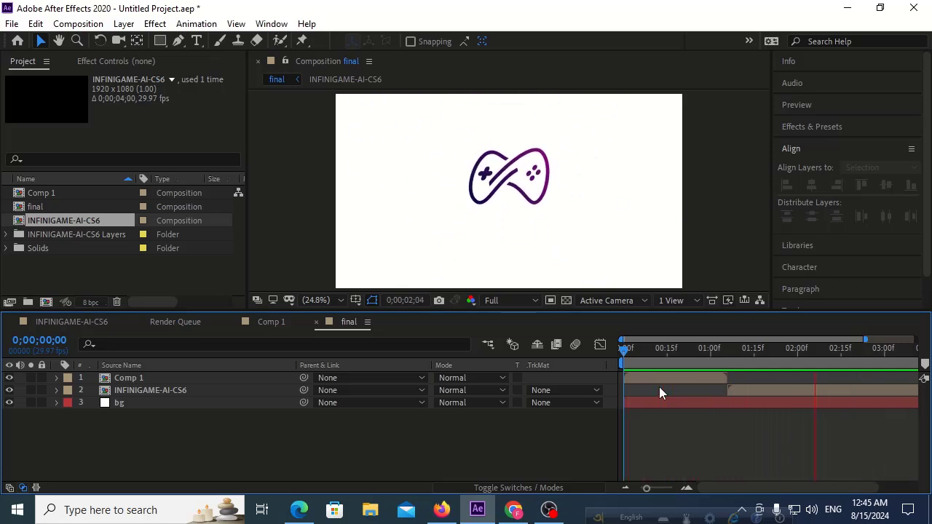
# Stop the preview and open Comp 1 at frame 10, where the S-curve shows
pyautogui.press('space')
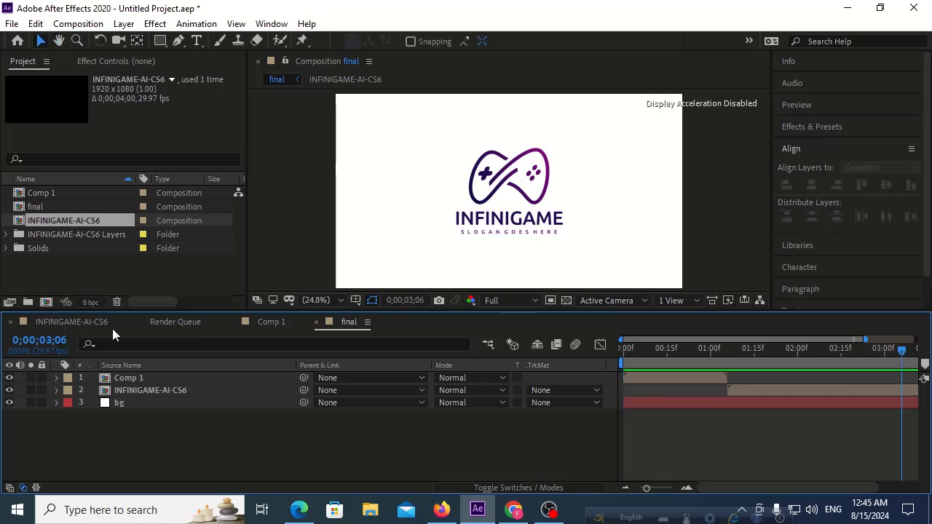
pyautogui.click(257, 321)
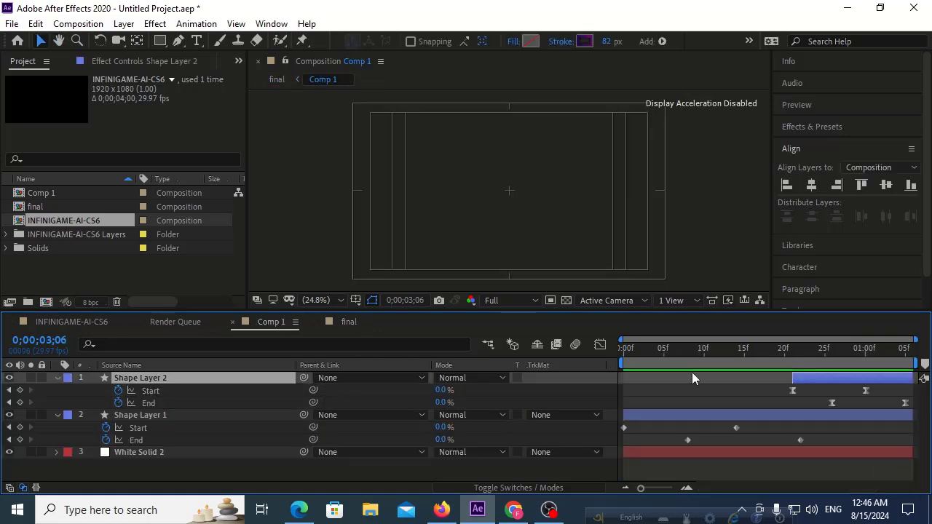
pyautogui.moveTo(704, 356); pyautogui.dragTo(697, 356)
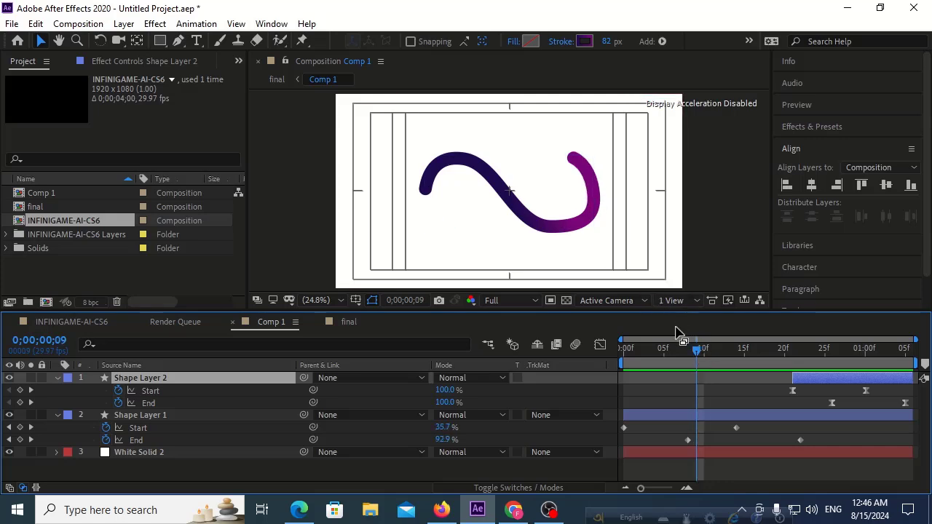
# Select Shape Layer 1, the infinity stroke, and expand its contents in the timeline
pyautogui.click(204, 380)
pyautogui.click(176, 415)
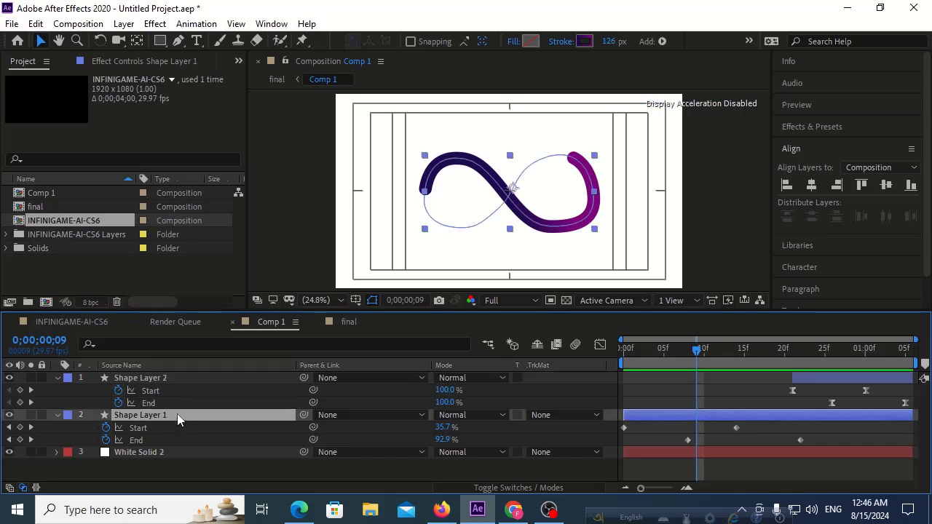
pyautogui.click(594, 195)
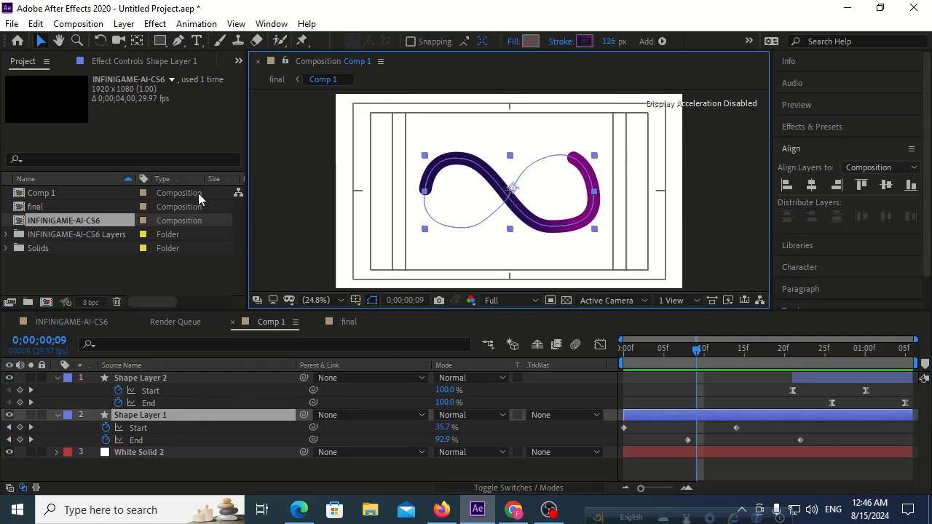
pyautogui.click(56, 416)
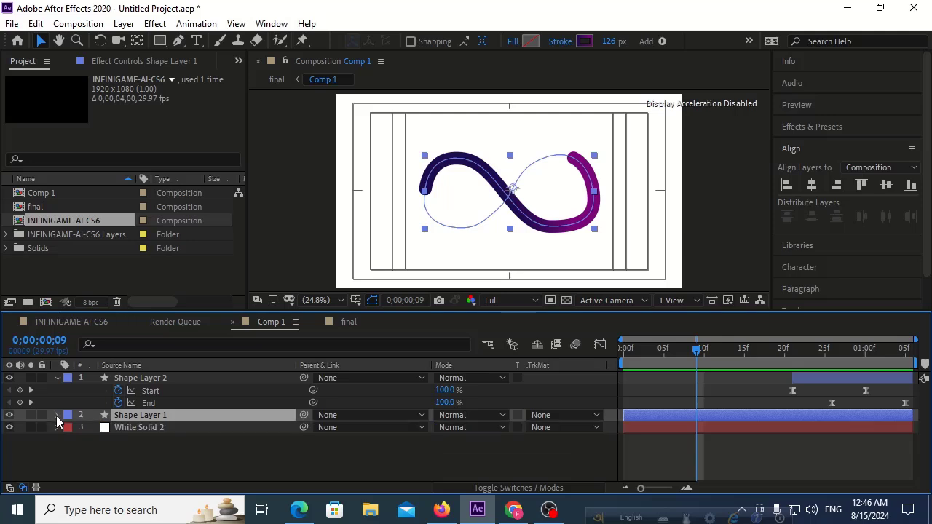
pyautogui.click(57, 415)
pyautogui.scroll(-1, 64, 430)
# Drag the Bezier handle of Path 1's top-right vertex to reshape the curve near the stroke's end
pyautogui.click(80, 403)
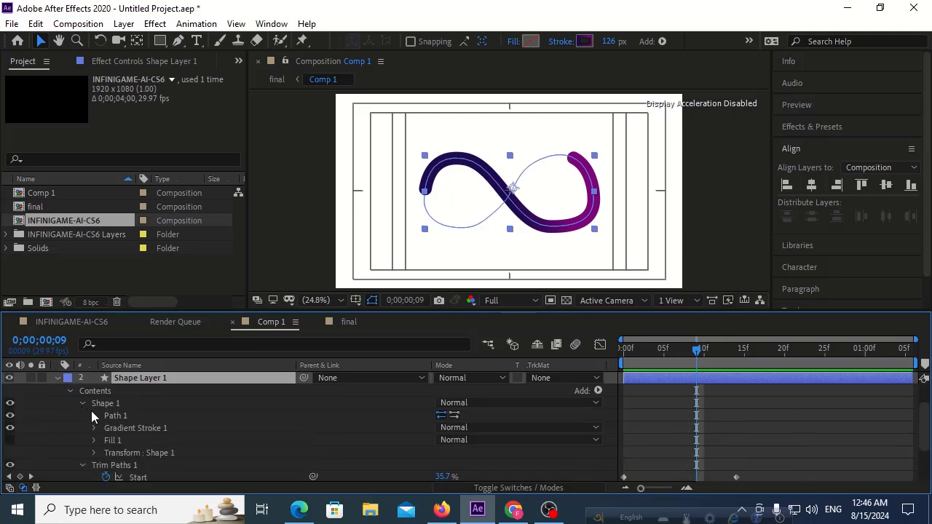
pyautogui.click(108, 415)
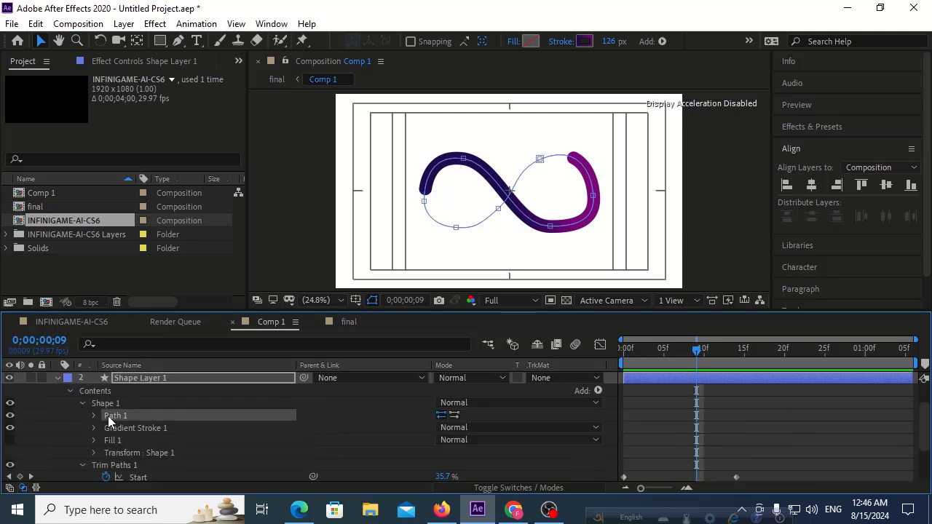
pyautogui.click(464, 159)
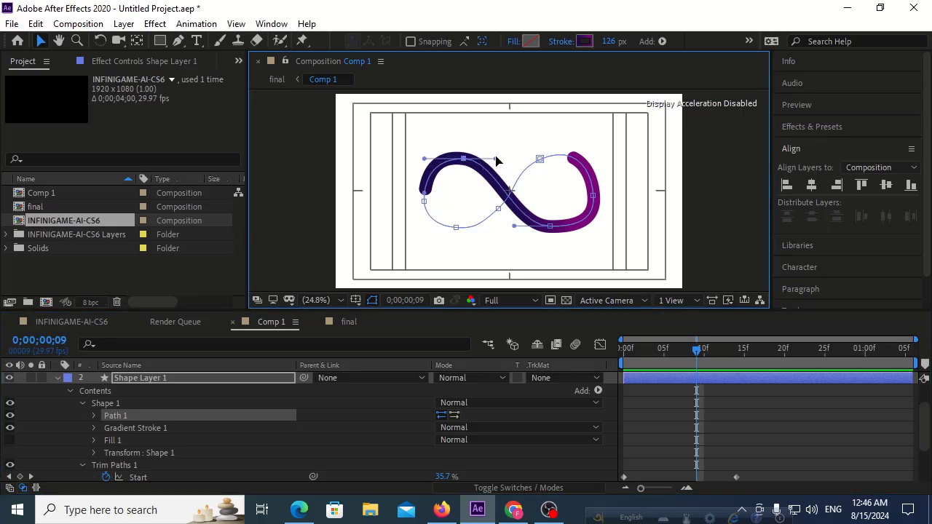
pyautogui.click(495, 159)
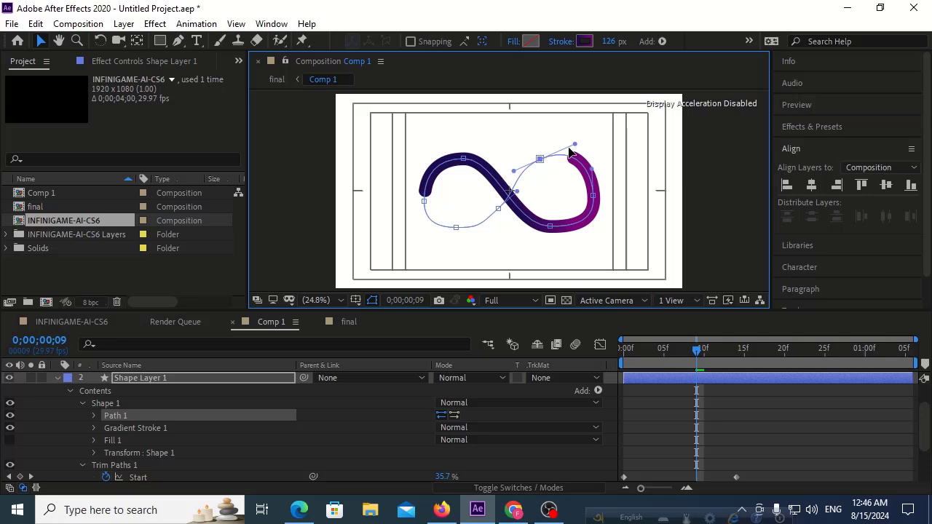
pyautogui.moveTo(572, 149); pyautogui.dragTo(577, 150)
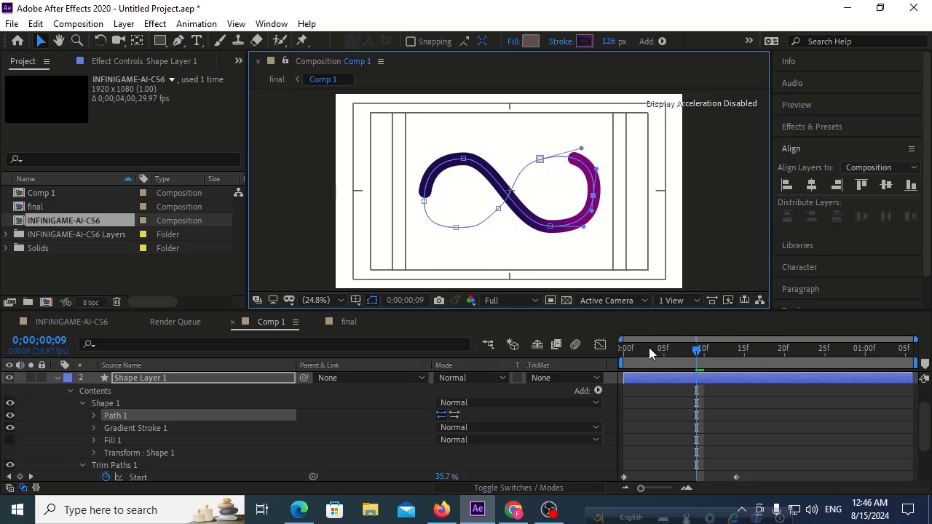
pyautogui.press('Home')
# Nudge the path's bottom-left vertex down a few pixels, then replay the draw-on from frame 0
pyautogui.press('space')
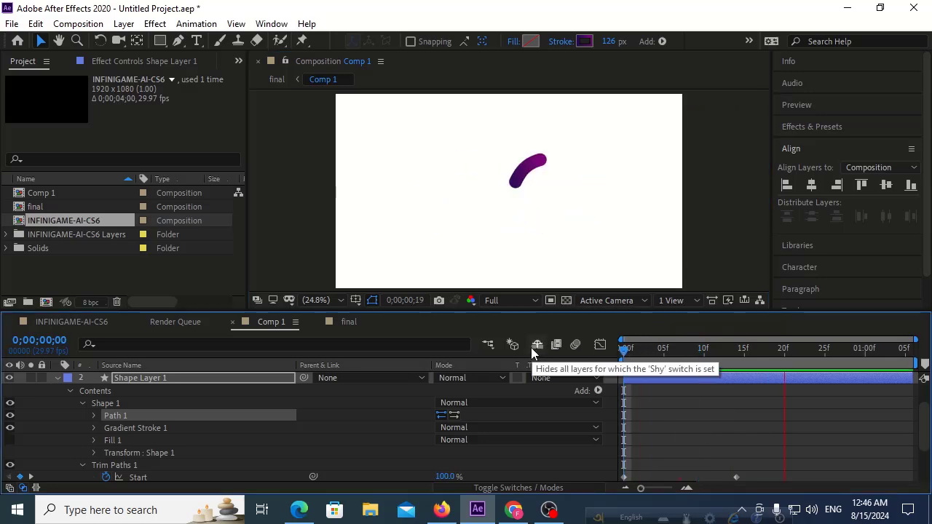
pyautogui.moveTo(640, 349); pyautogui.dragTo(721, 351)
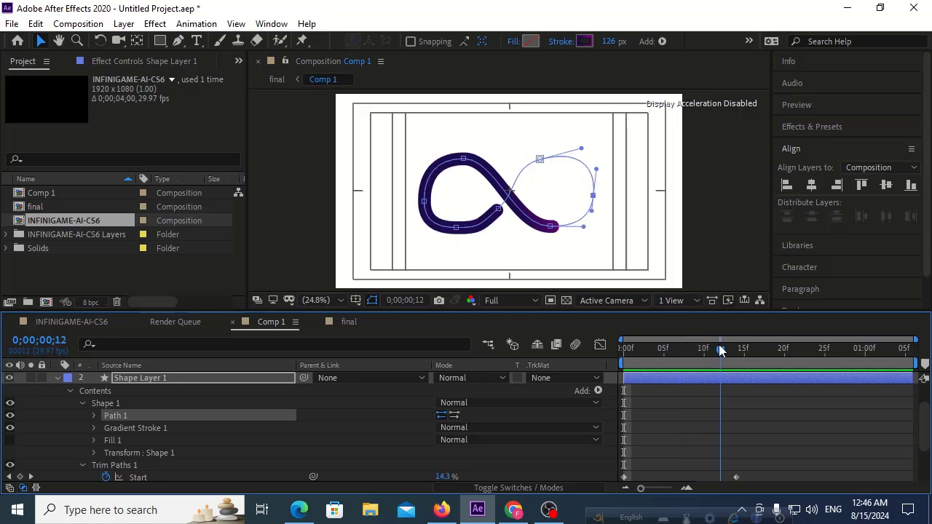
pyautogui.click(455, 230)
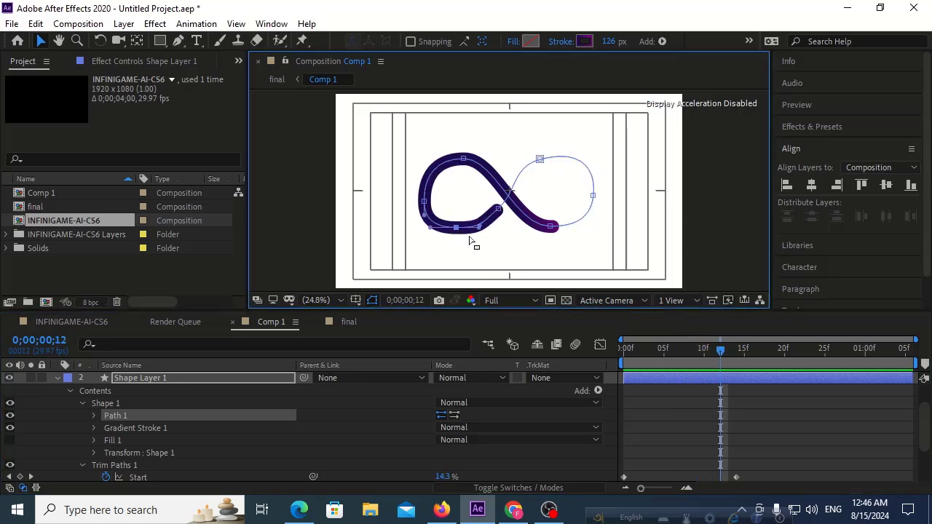
pyautogui.moveTo(455, 230); pyautogui.dragTo(457, 232)
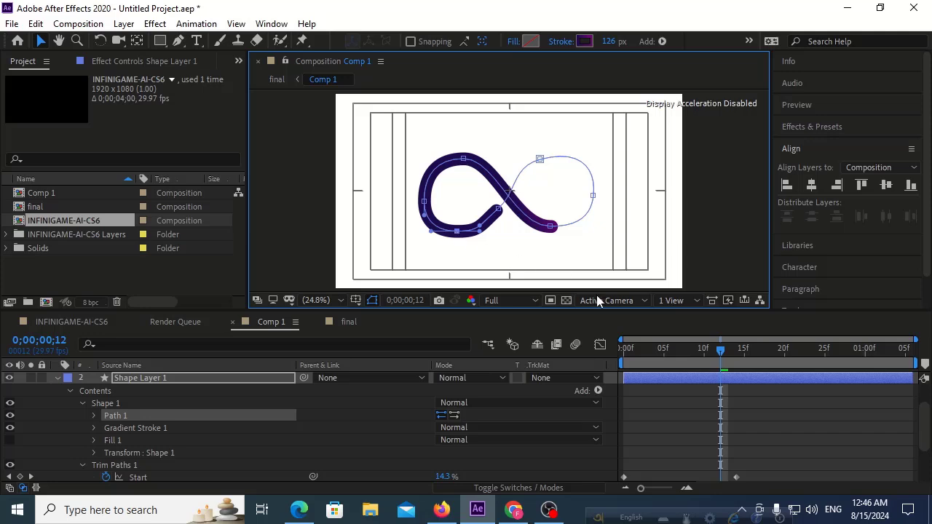
pyautogui.moveTo(648, 348); pyautogui.dragTo(625, 347)
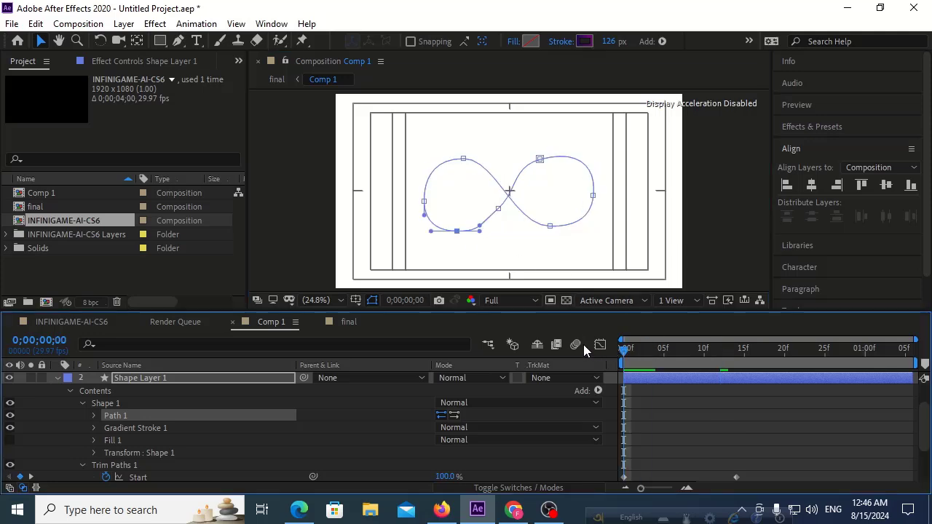
pyautogui.press('space')
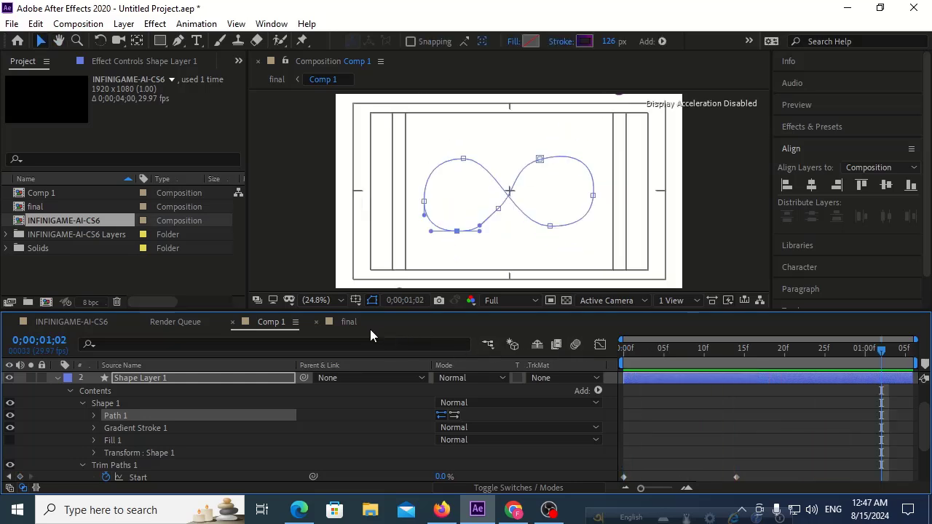
# Preview the final composition's logo reveal from frame 0, then return the playhead to the start
pyautogui.click(348, 321)
pyautogui.moveTo(663, 353); pyautogui.dragTo(562, 353)
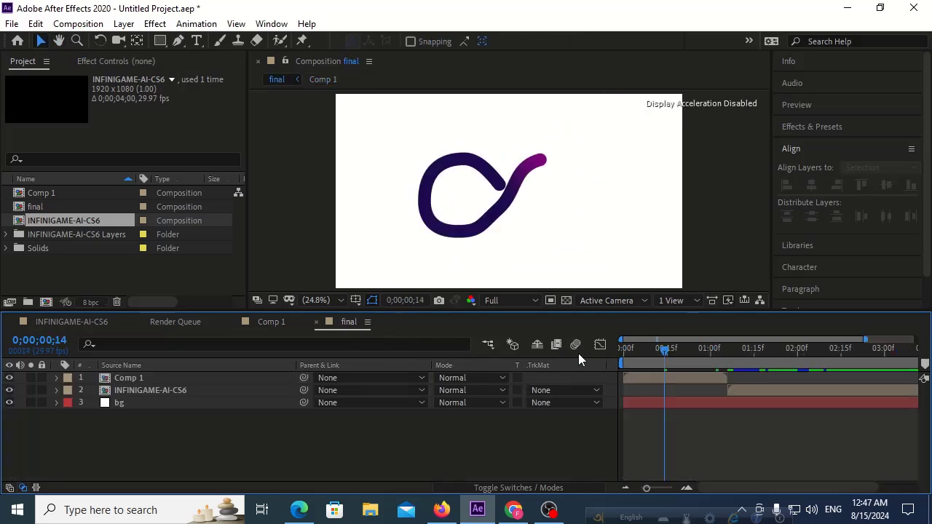
pyautogui.press('space')
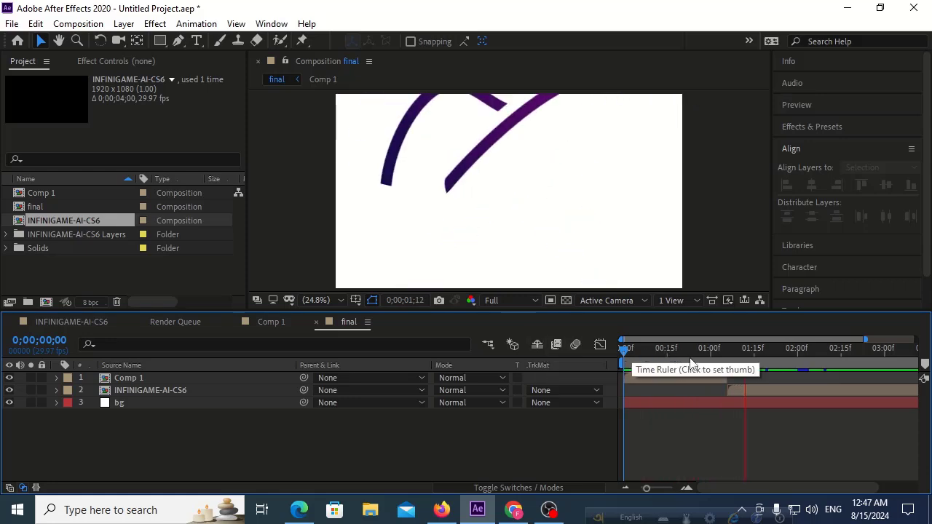
pyautogui.press('space')
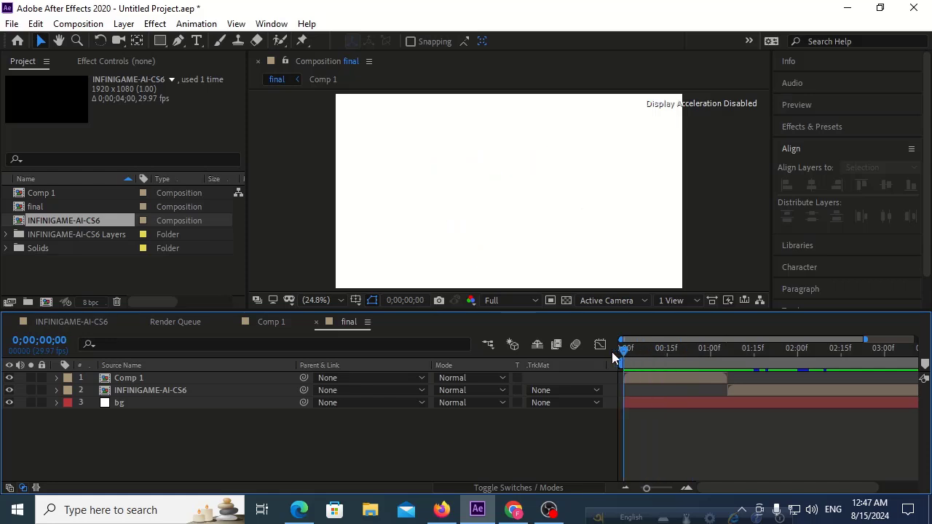
pyautogui.press('space')
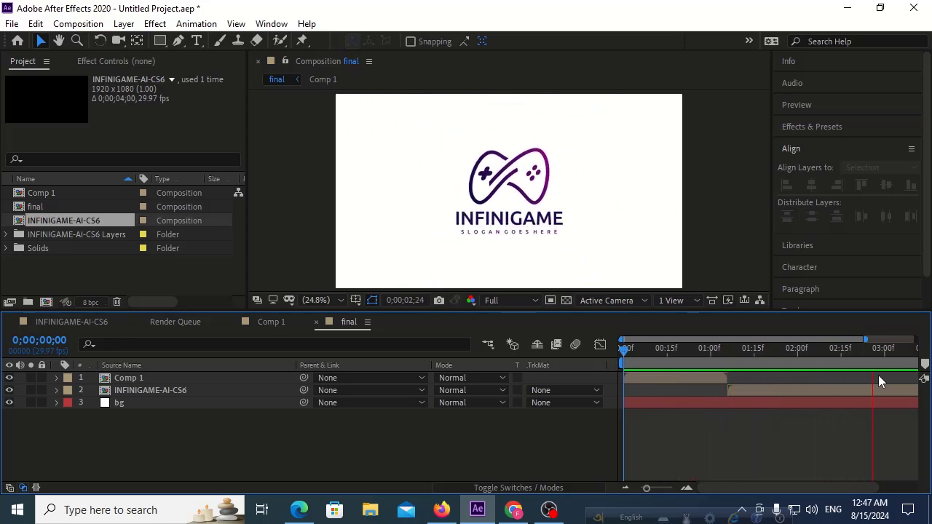
pyautogui.click(703, 351)
pyautogui.moveTo(703, 357); pyautogui.dragTo(590, 368)
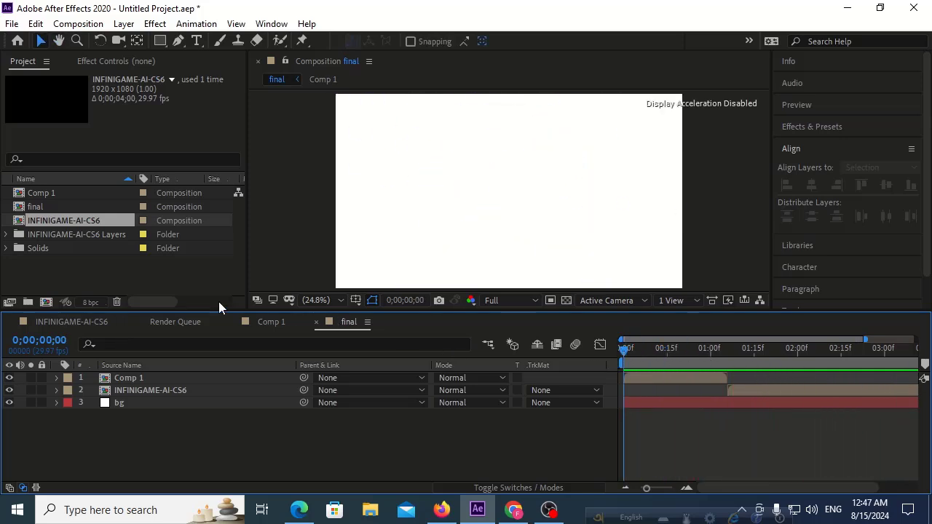
# Import the Logo-Musical_Short-Musical-Logo-With-Thin-Stingers-Low-Drone_SDT3-0992.wav file from Gaming logo music > New folder (2)
pyautogui.click(111, 272)
pyautogui.doubleClick(111, 272)
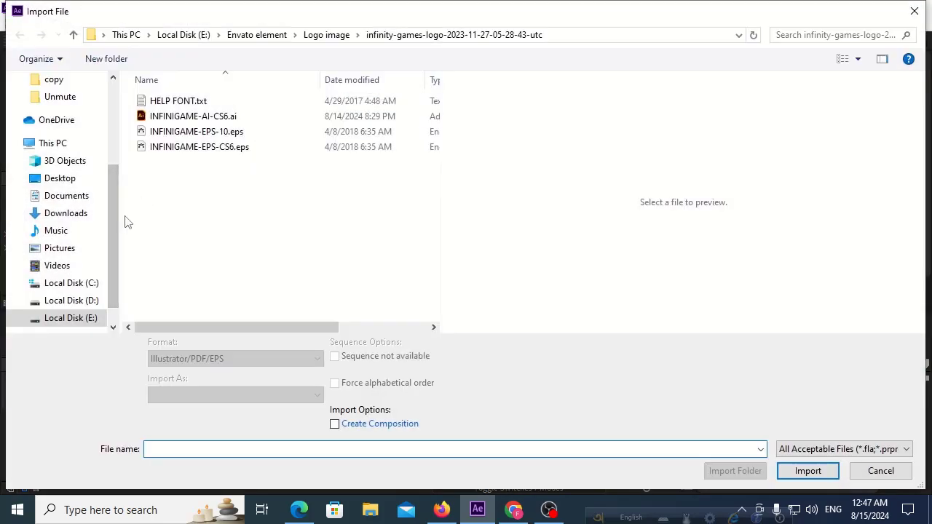
pyautogui.click(262, 35)
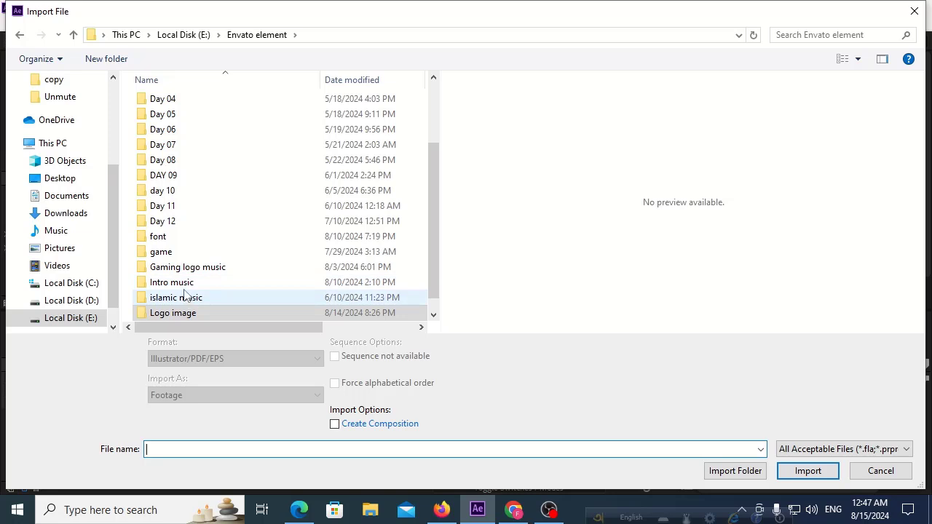
pyautogui.doubleClick(197, 267)
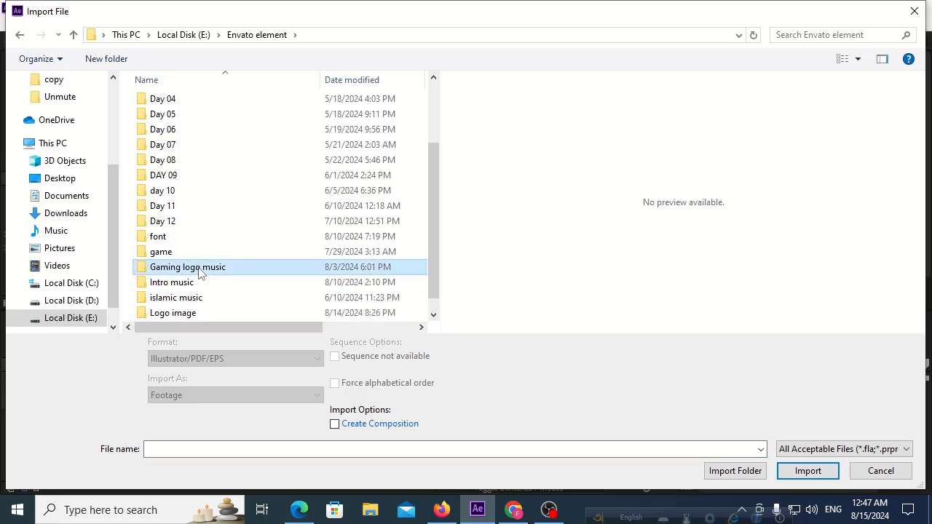
pyautogui.doubleClick(182, 117)
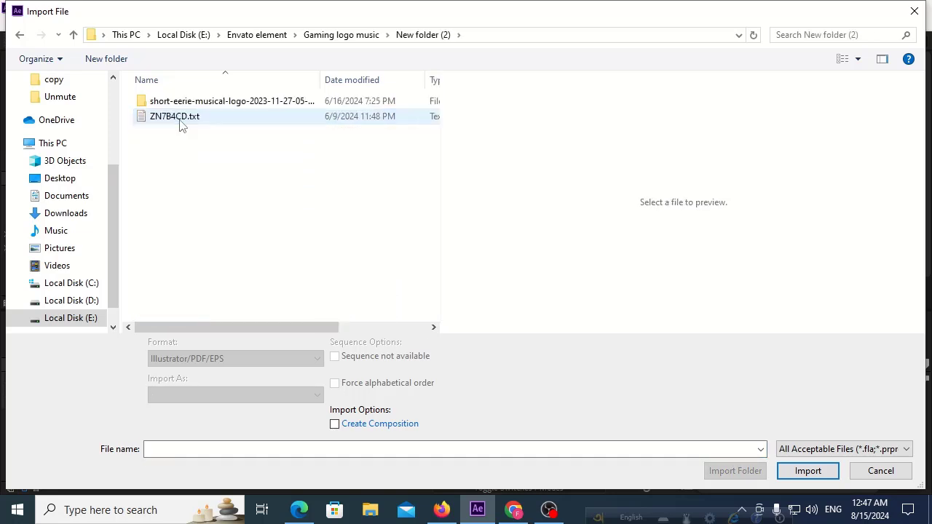
pyautogui.click(181, 106)
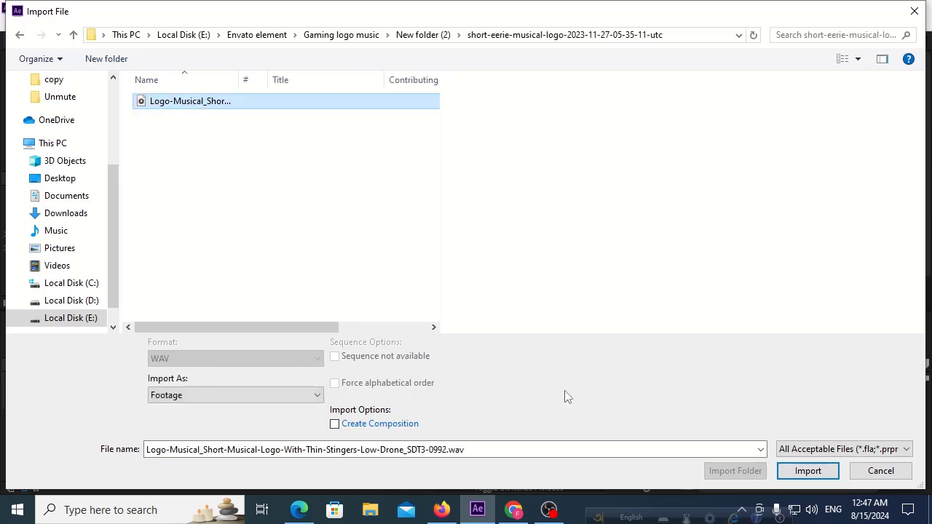
pyautogui.click(793, 471)
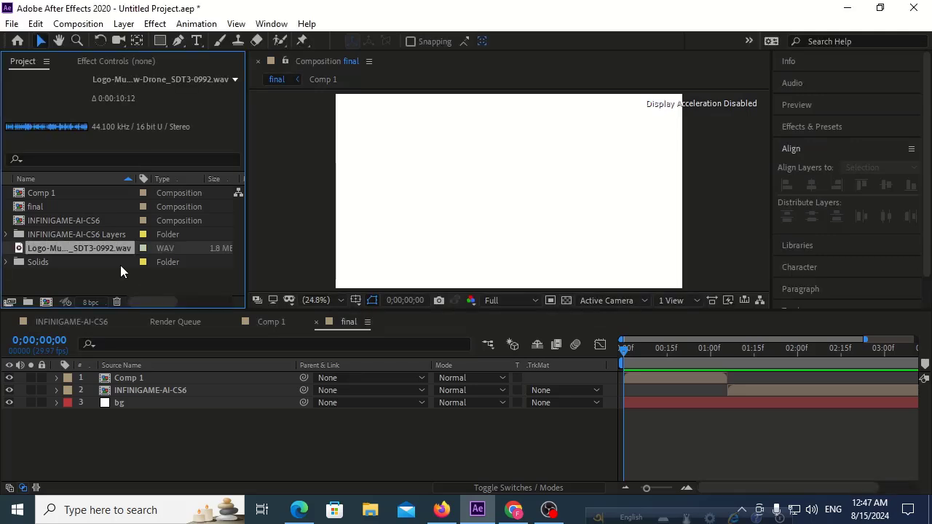
# Drag the drone WAV into the final timeline as a new layer and preview with the music
pyautogui.moveTo(111, 252); pyautogui.dragTo(109, 418)
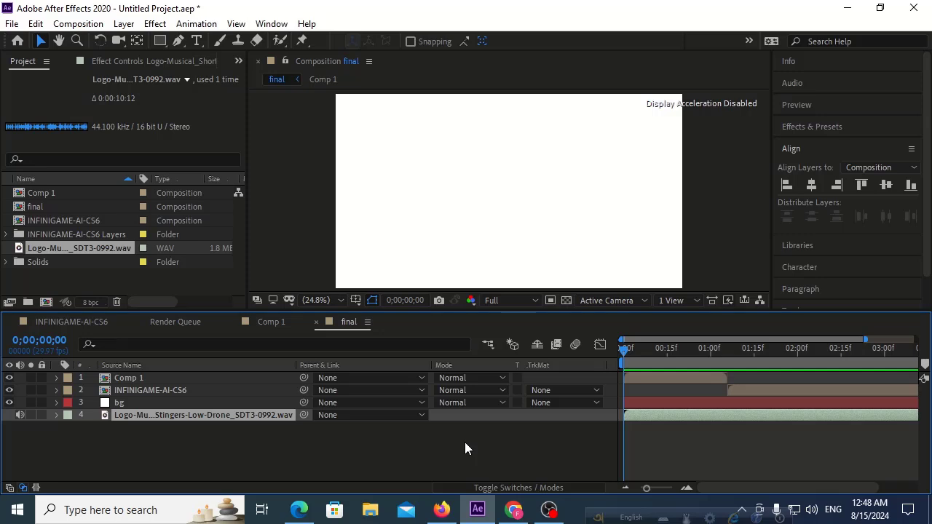
pyautogui.press('space')
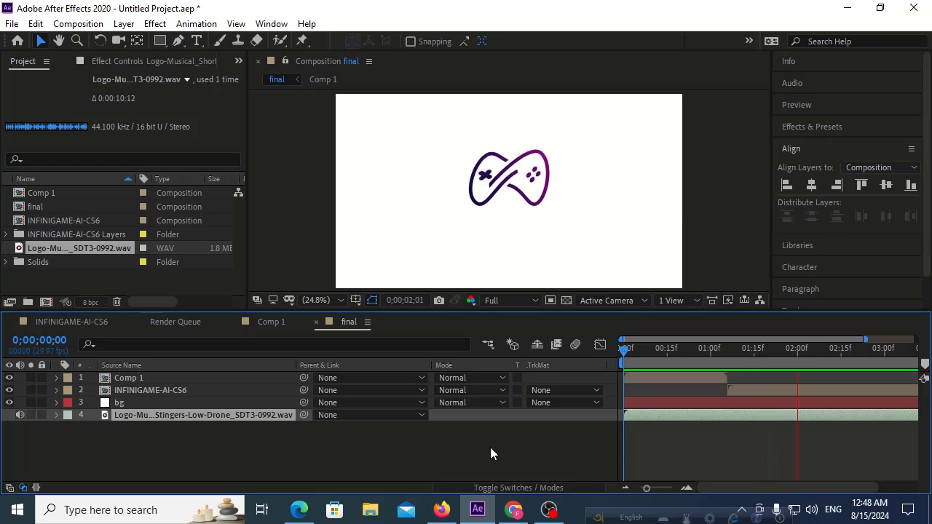
# Show the music layer's waveform, slide the layer left past the silence, and preview it
pyautogui.press('space')
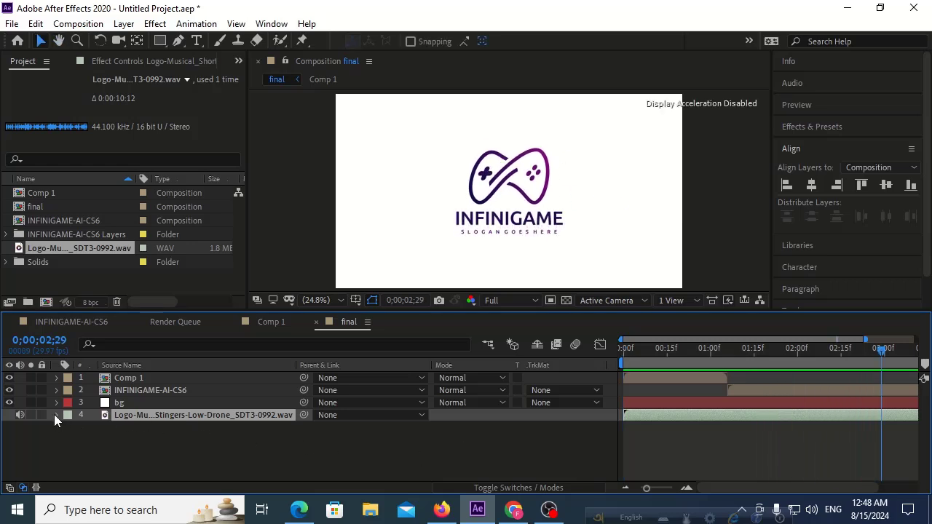
pyautogui.click(56, 415)
pyautogui.click(70, 428)
pyautogui.click(80, 452)
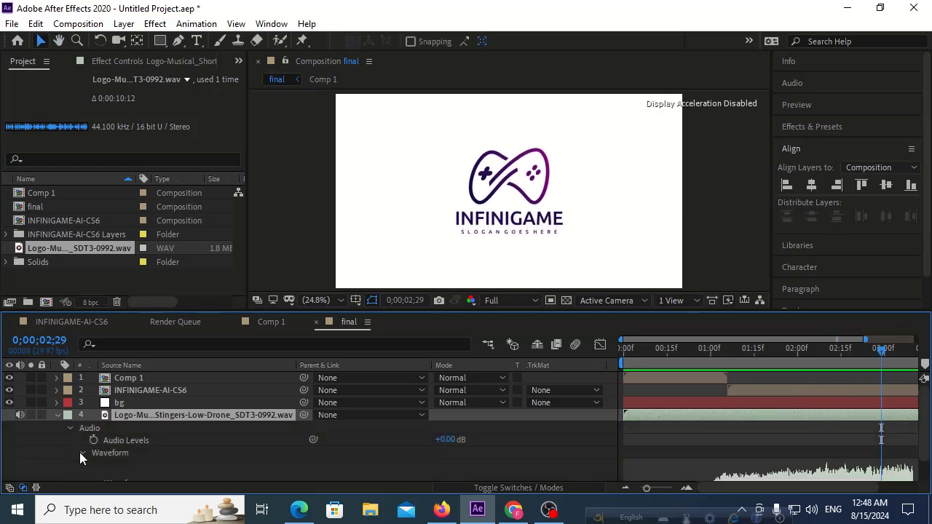
pyautogui.moveTo(718, 390); pyautogui.dragTo(632, 396)
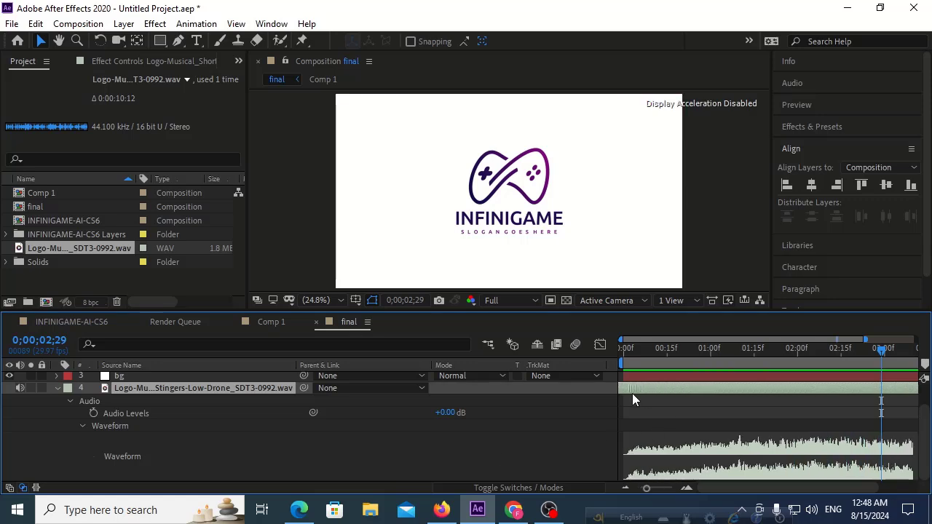
pyautogui.press('space')
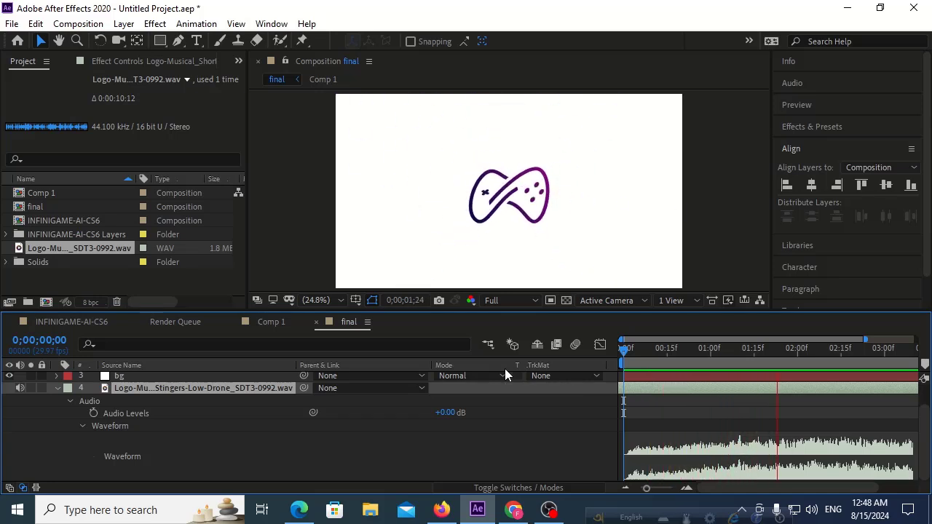
pyautogui.press('space')
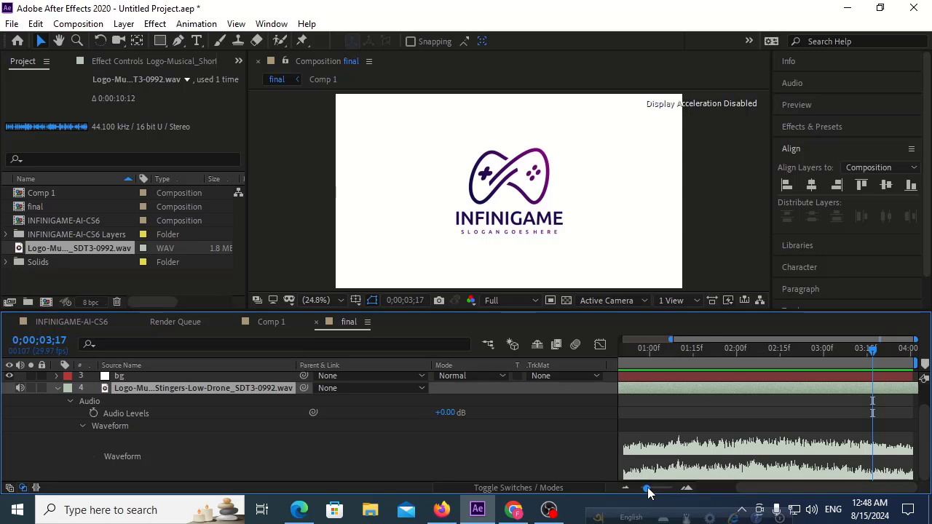
# Zoom the timeline to 0–4 seconds, preview the full animation, then return to Comp 1
pyautogui.moveTo(646, 489); pyautogui.dragTo(604, 492)
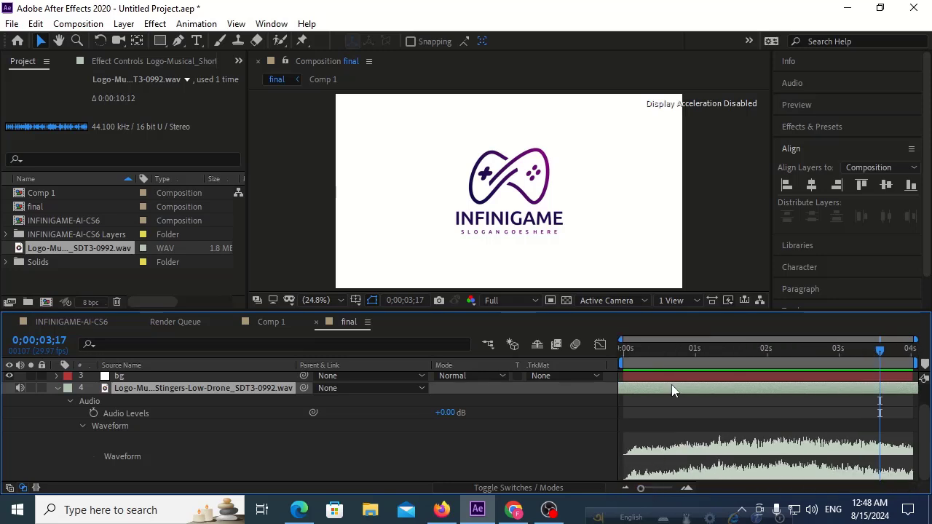
pyautogui.press('Home')
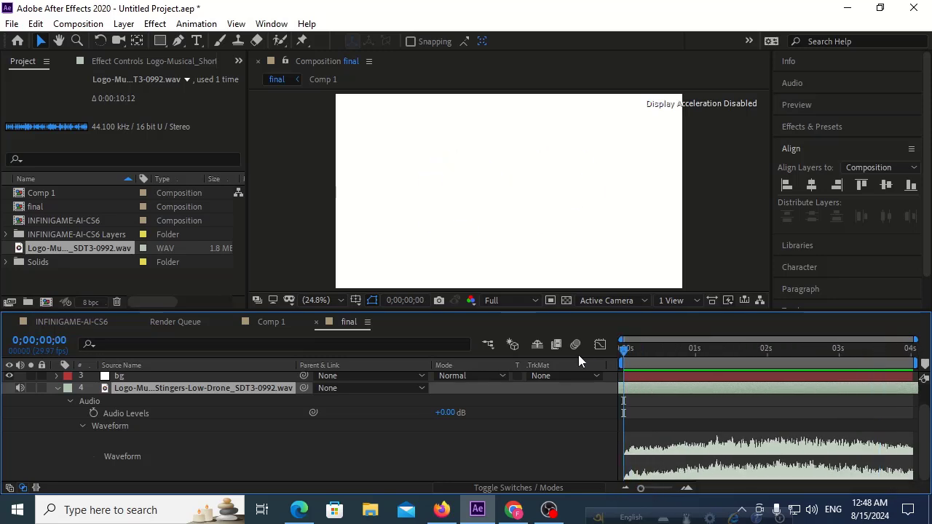
pyautogui.press('space')
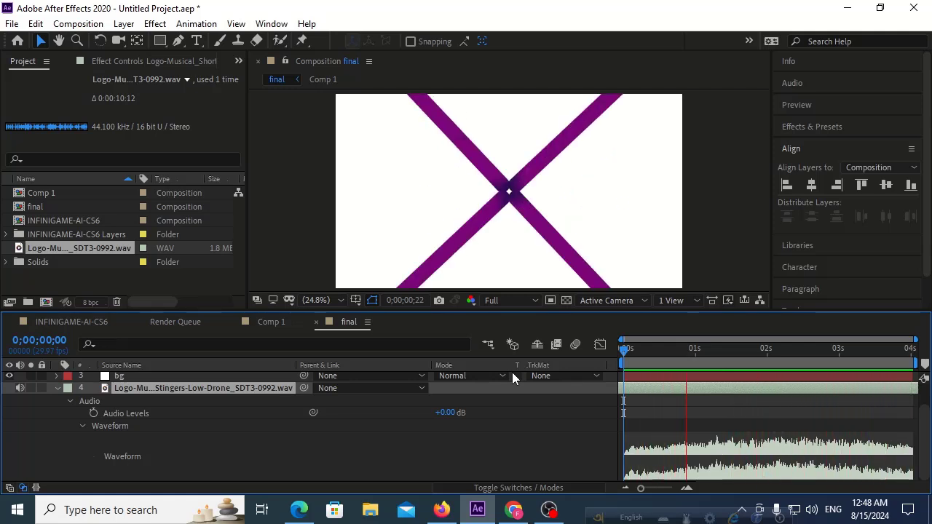
pyautogui.moveTo(663, 352)
pyautogui.mouseDown()
pyautogui.moveTo(634, 359)
pyautogui.moveTo(683, 357)
pyautogui.mouseUp()
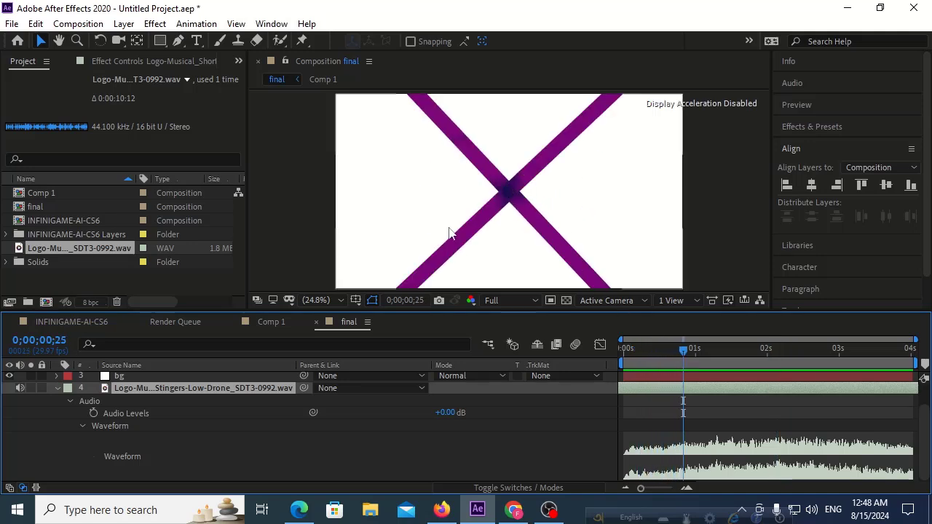
pyautogui.click(82, 321)
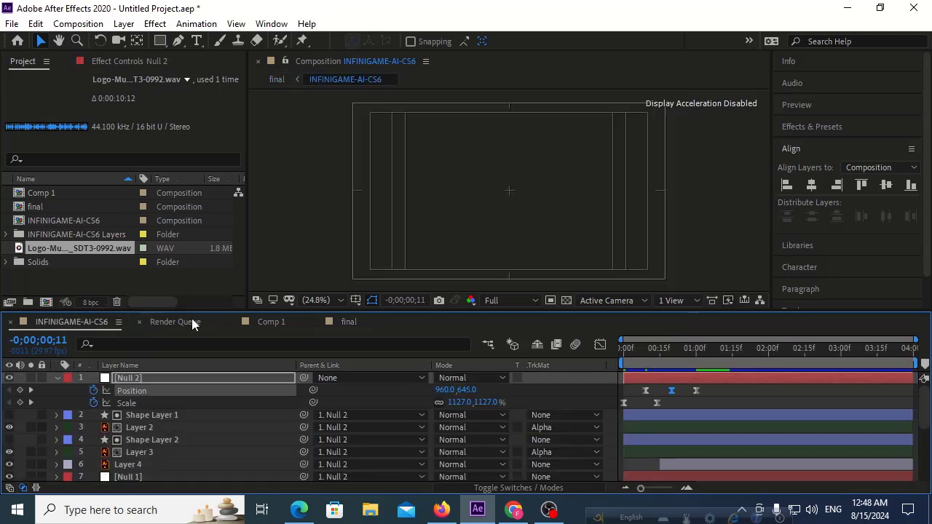
pyautogui.click(269, 322)
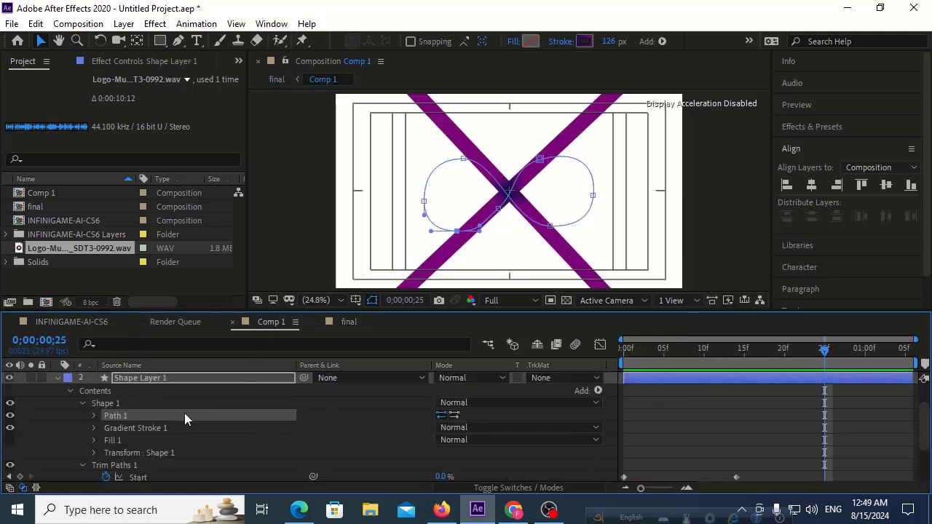
# Select Shape Layer 2 and expand its contents, checking the Trim Paths 1 settings
pyautogui.click(57, 378)
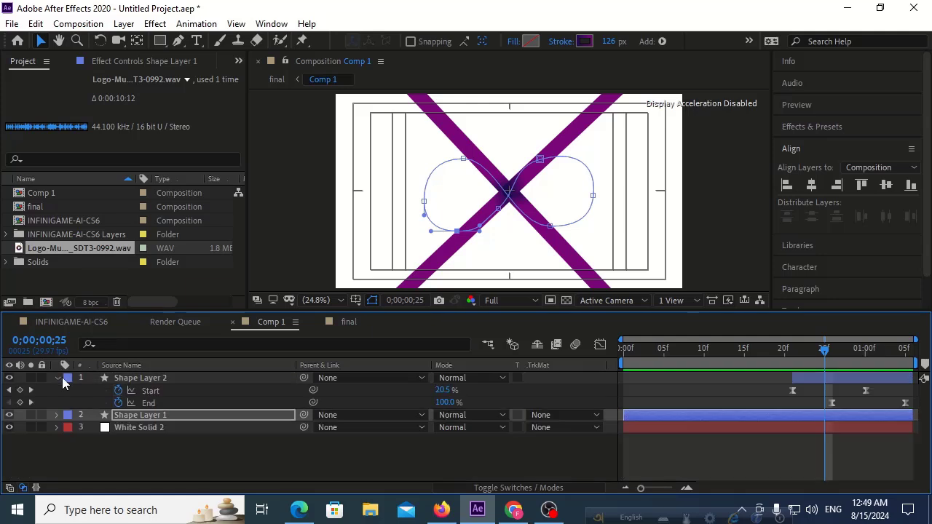
pyautogui.click(160, 377)
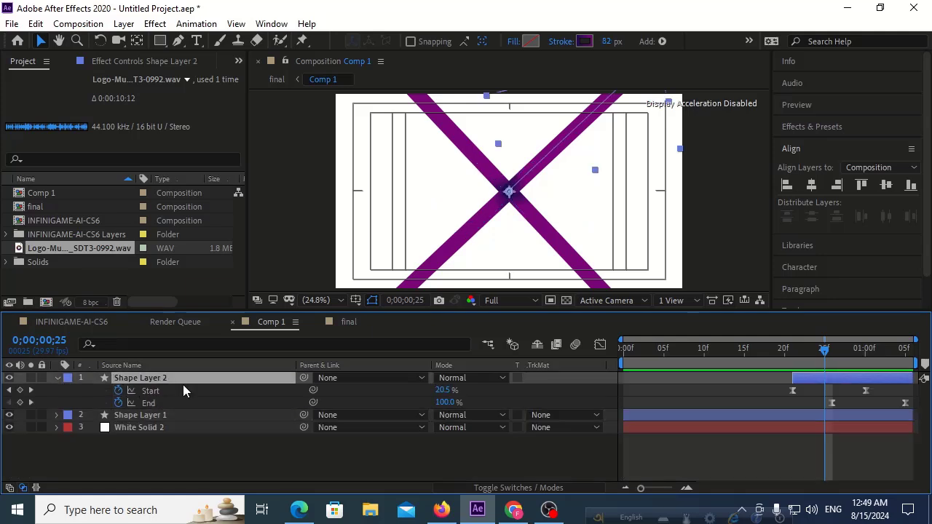
pyautogui.click(56, 378)
pyautogui.click(56, 377)
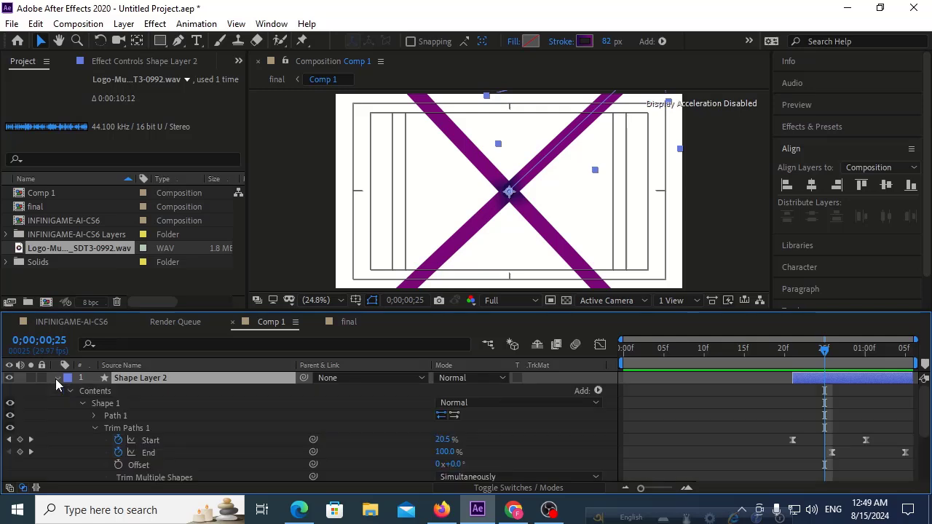
pyautogui.click(92, 427)
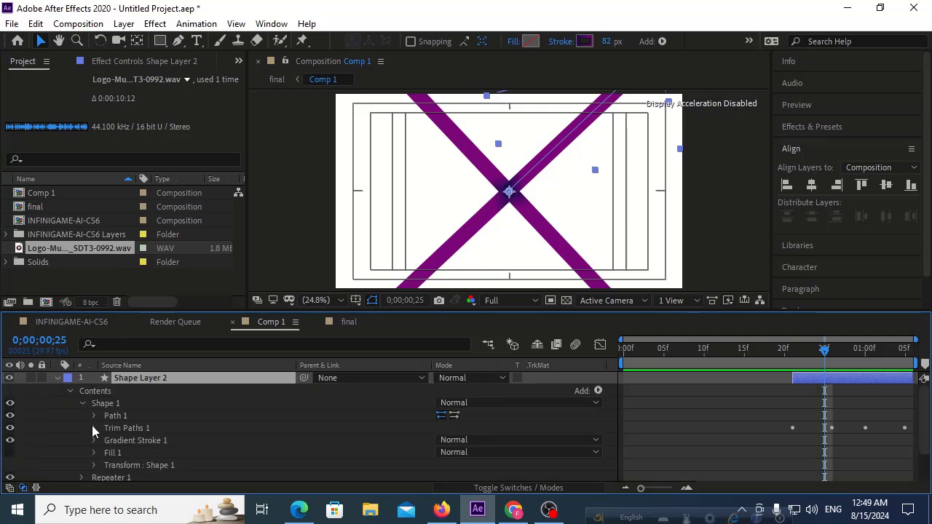
pyautogui.click(92, 428)
pyautogui.click(93, 428)
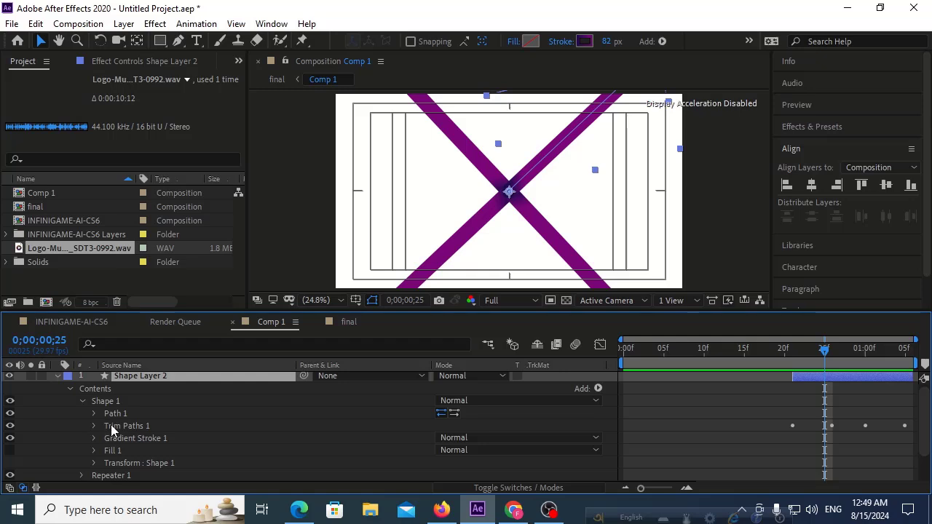
# Set Repeater 1 to 6 copies with a Transform rotation of 360/6 (60°)
pyautogui.scroll(-2, 139, 467)
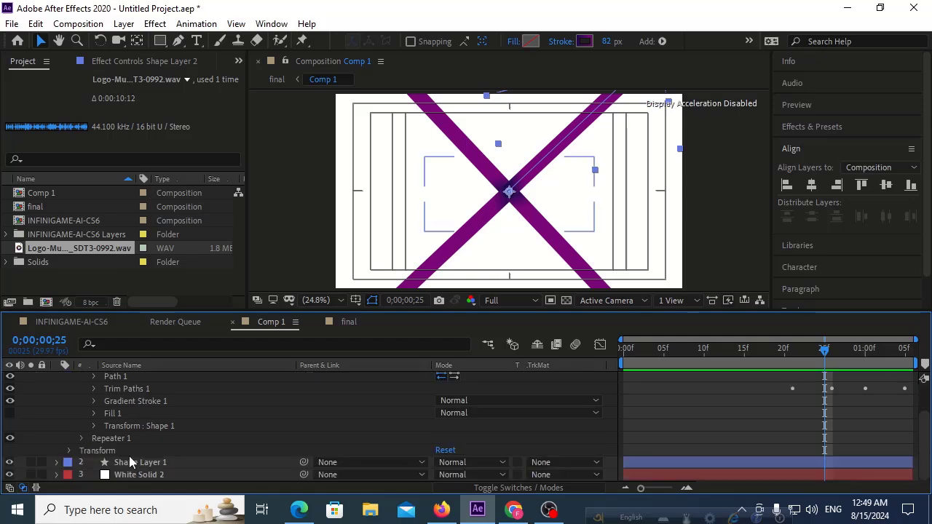
pyautogui.click(84, 437)
pyautogui.click(82, 437)
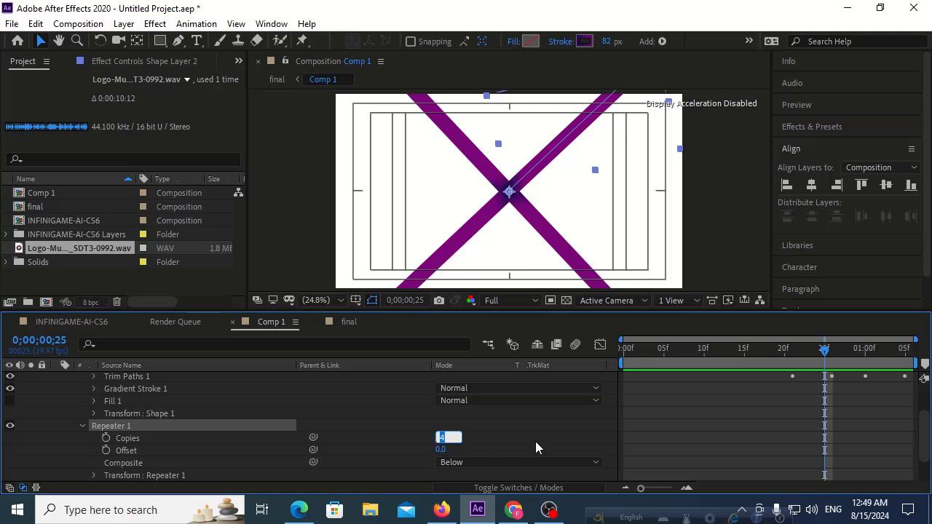
pyautogui.write('6')
pyautogui.click(522, 432)
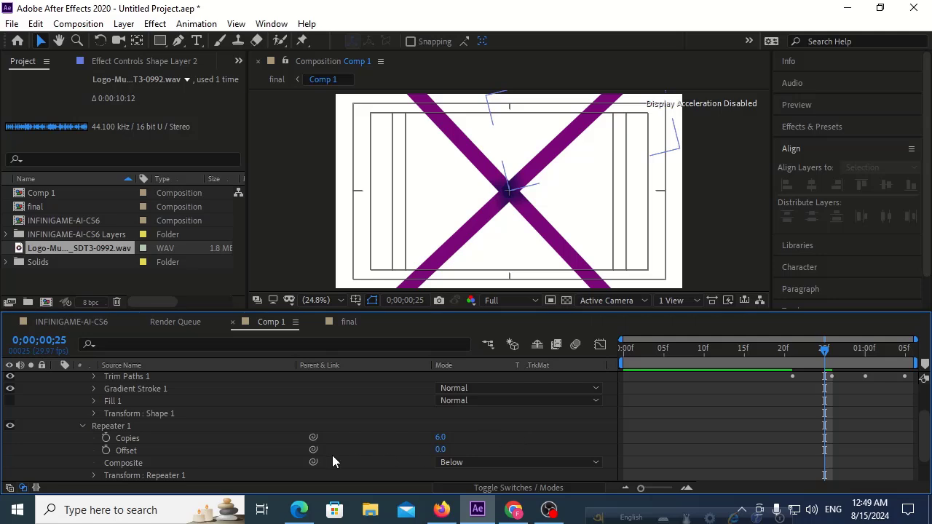
pyautogui.scroll(-2, 332, 460)
pyautogui.click(93, 437)
pyautogui.scroll(-2, 176, 449)
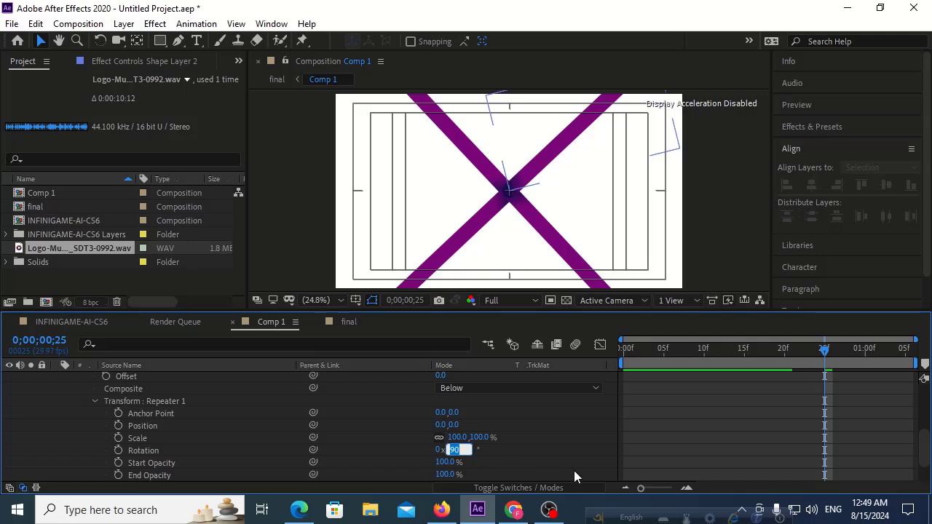
pyautogui.write('360')
pyautogui.write('/6')
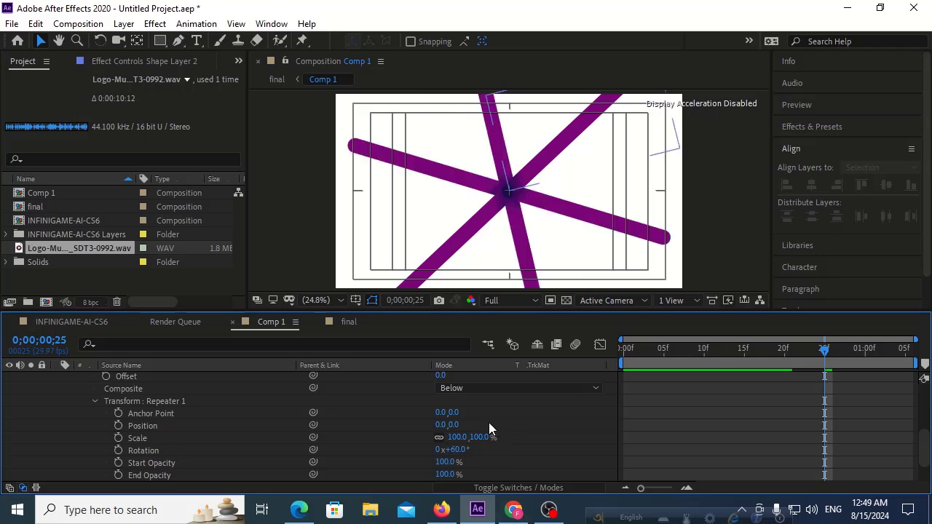
pyautogui.scroll(5, 140, 397)
pyautogui.scroll(1, 140, 397)
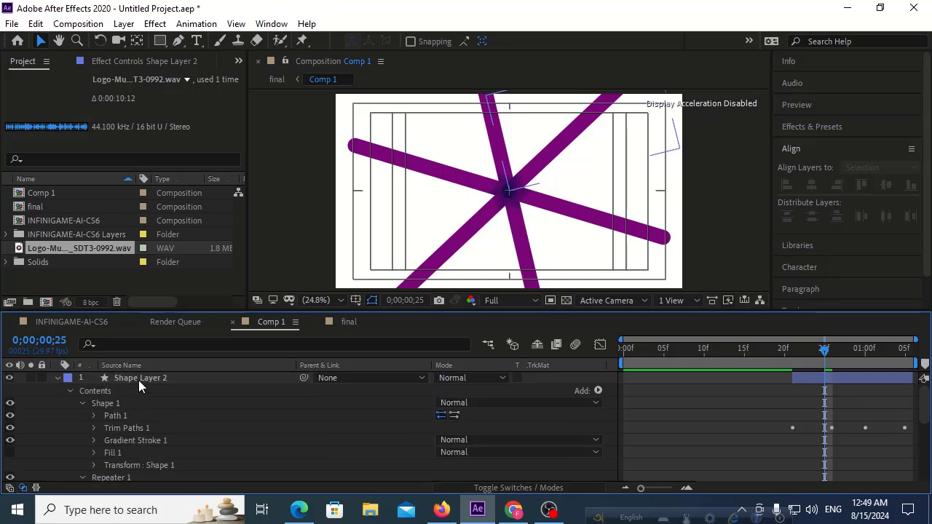
# Scale Shape Layer 2 up to 121%
pyautogui.click(139, 379)
pyautogui.press('s')
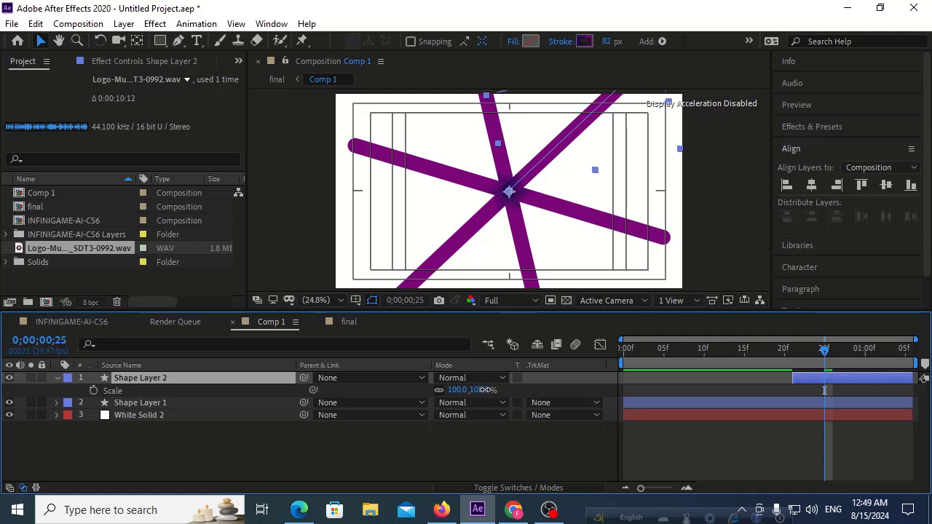
pyautogui.moveTo(483, 390); pyautogui.dragTo(496, 389)
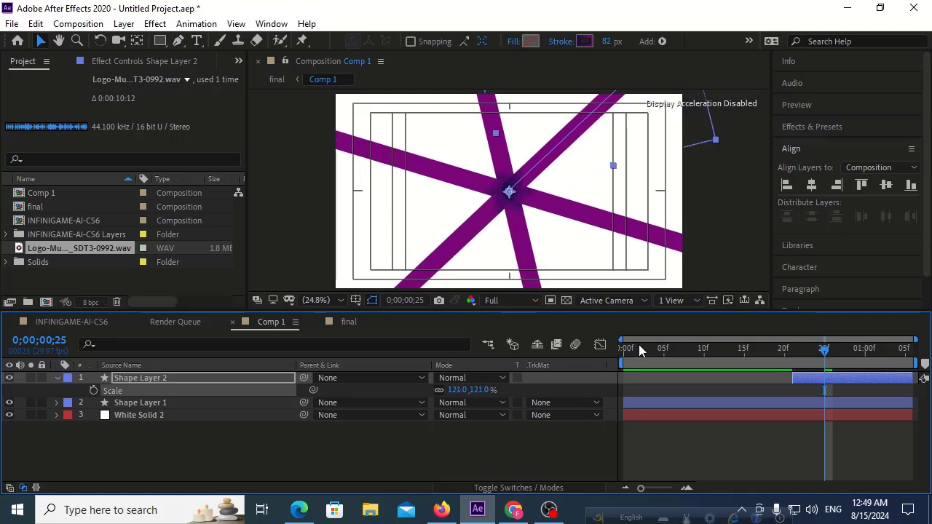
# Preview Comp 1 from the start and scrub through the first frames of the stroke drawing
pyautogui.press('Home')
pyautogui.press('space')
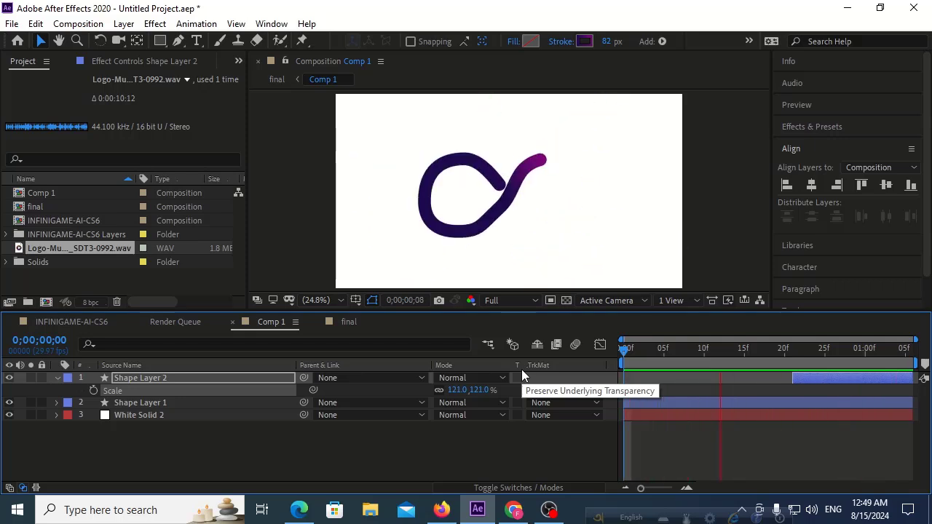
pyautogui.press('space')
pyautogui.click(655, 352)
pyautogui.moveTo(654, 355)
pyautogui.mouseDown()
pyautogui.moveTo(752, 350)
pyautogui.moveTo(753, 342)
pyautogui.mouseUp()
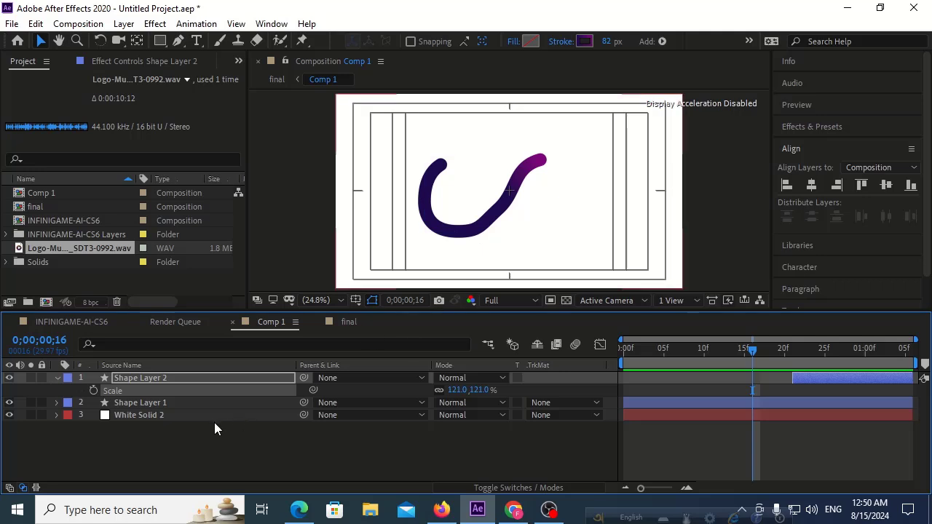
# Compress Shape Layer 1's Start and End keyframes so the infinity stroke draws faster, then preview
pyautogui.click(149, 404)
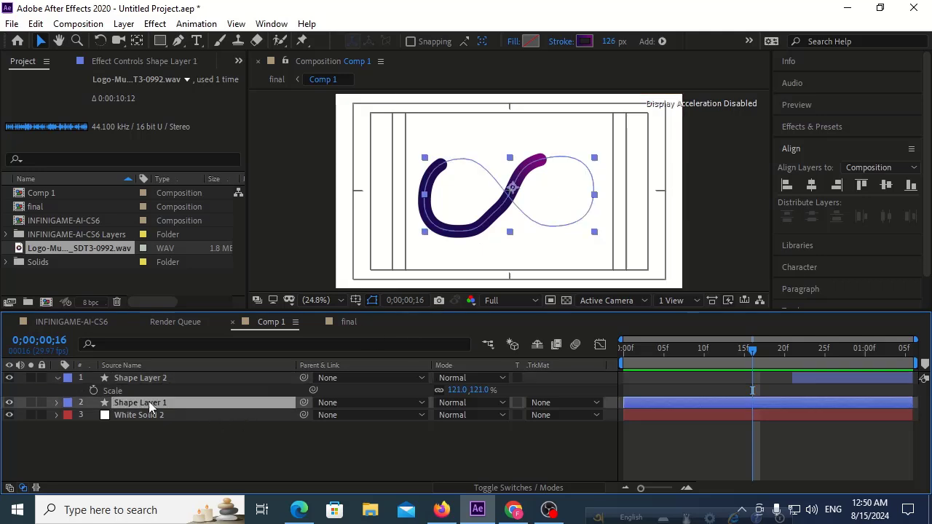
pyautogui.press('u')
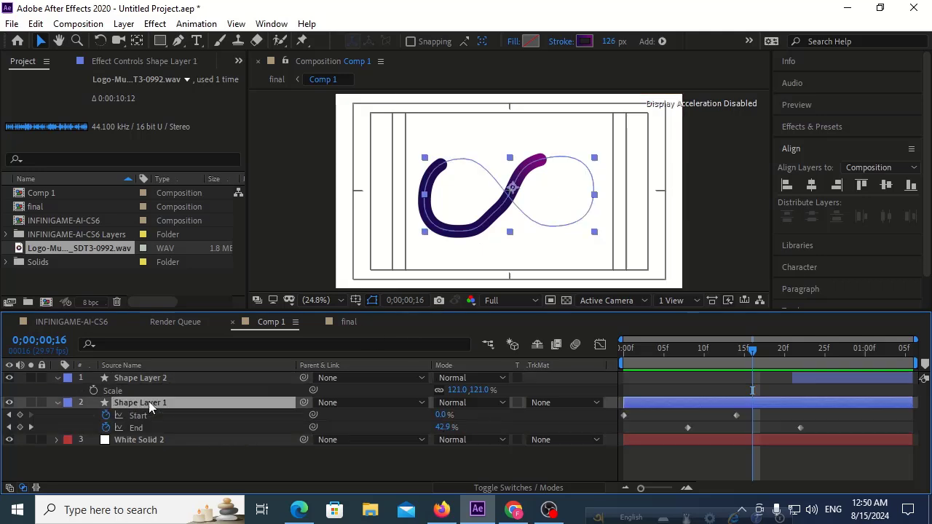
pyautogui.moveTo(813, 417)
pyautogui.mouseDown()
pyautogui.moveTo(736, 437)
pyautogui.moveTo(612, 432)
pyautogui.mouseUp()
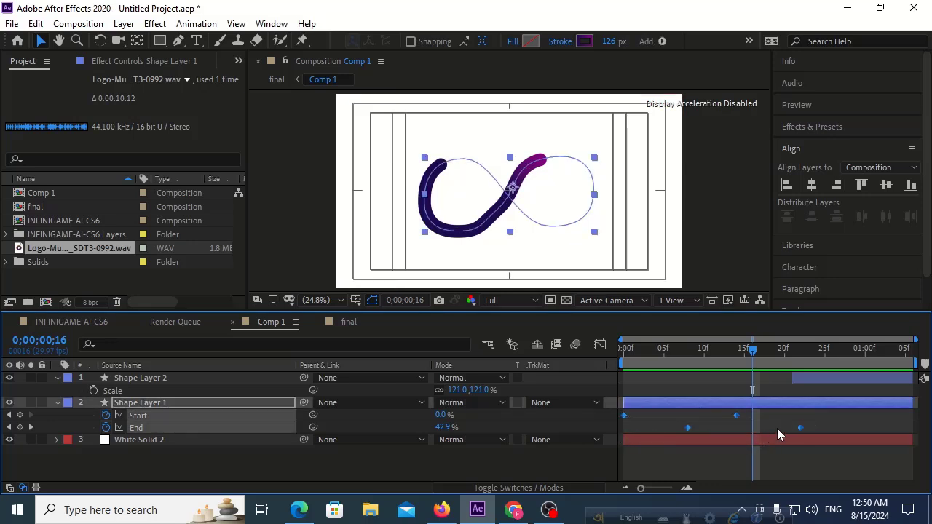
pyautogui.keyDown('alt'); pyautogui.moveTo(800, 428); pyautogui.dragTo(720, 428); pyautogui.keyUp('alt')
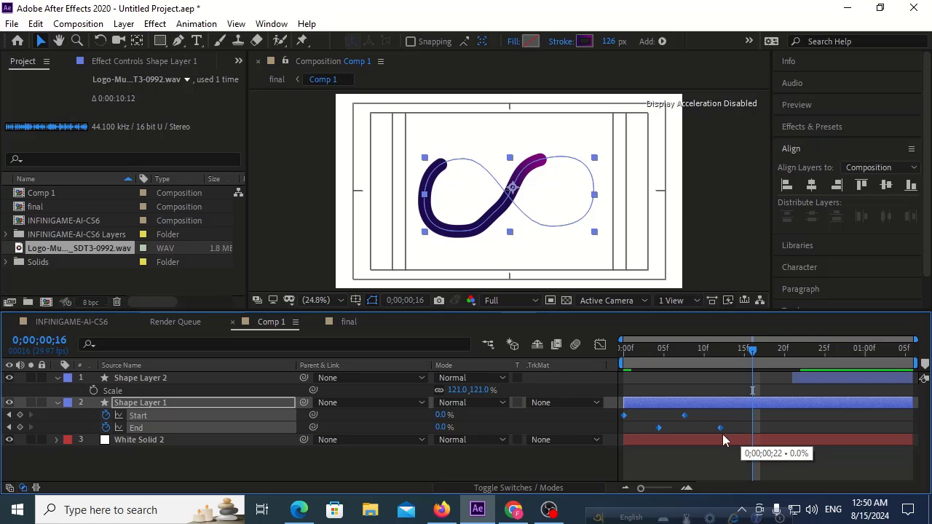
pyautogui.press('Home')
pyautogui.press('space')
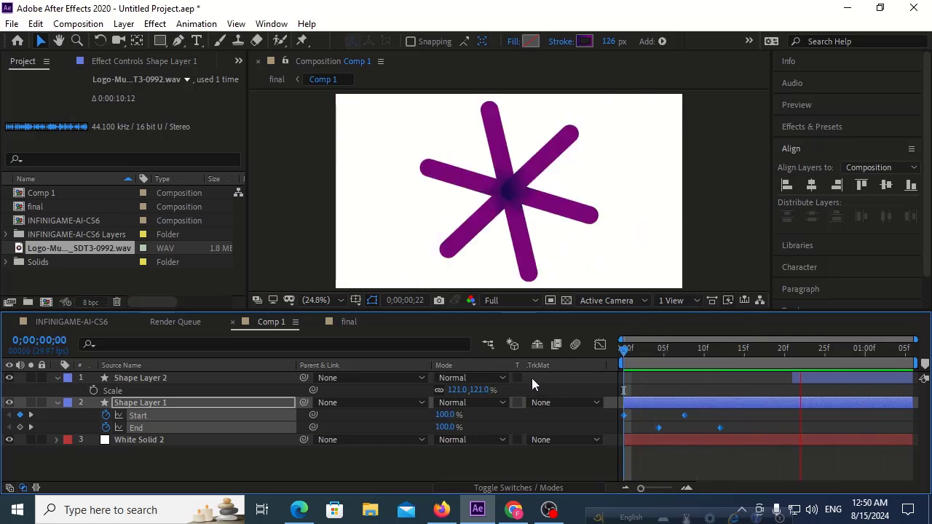
pyautogui.press('space')
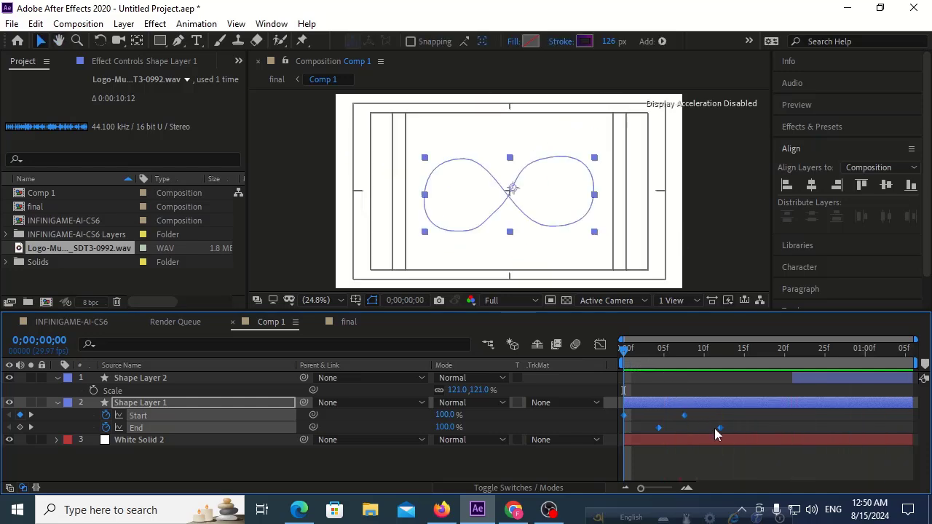
# Stretch the stroke keyframes slightly later, then nudge the two End keyframes earlier and preview
pyautogui.moveTo(720, 427); pyautogui.dragTo(732, 427)
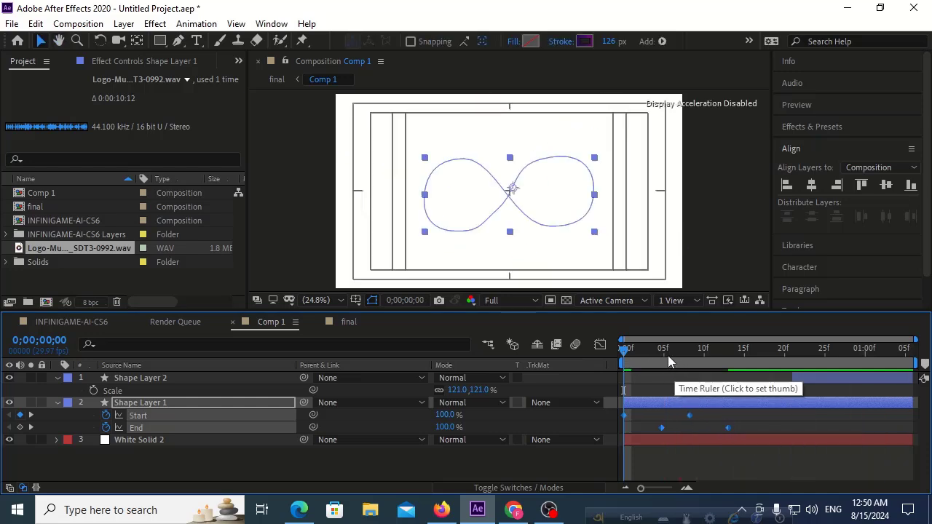
pyautogui.press('space')
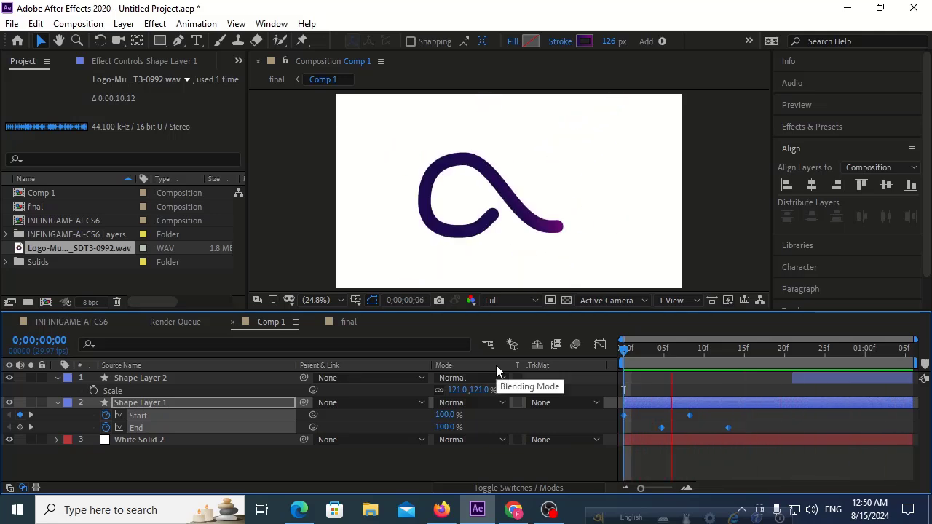
pyautogui.press('space')
pyautogui.click(674, 426)
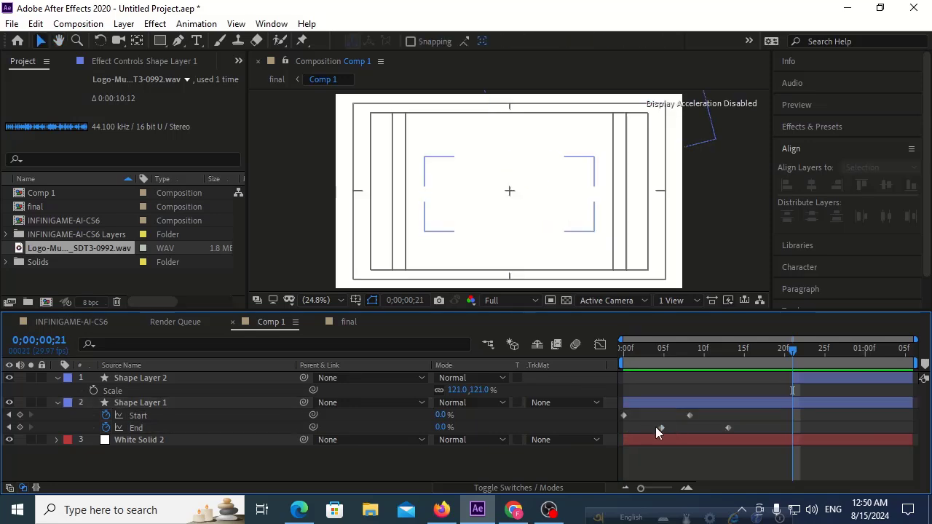
pyautogui.moveTo(655, 426)
pyautogui.mouseDown()
pyautogui.moveTo(753, 428)
pyautogui.moveTo(713, 428)
pyautogui.mouseUp()
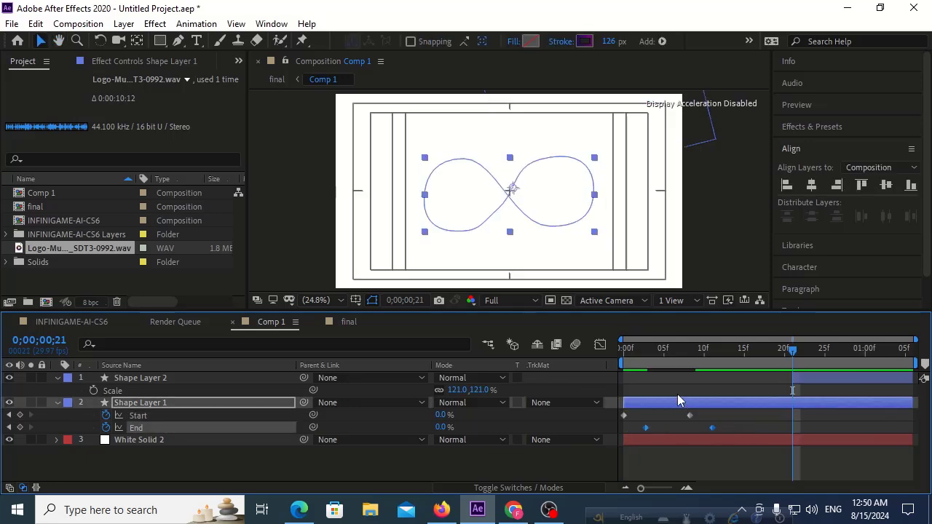
pyautogui.moveTo(637, 350); pyautogui.dragTo(572, 355)
pyautogui.press('space')
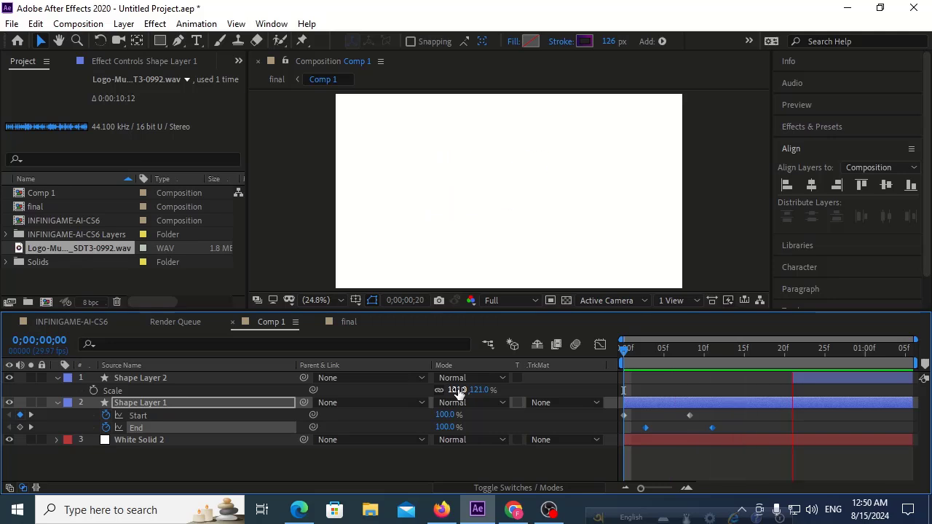
pyautogui.press('space')
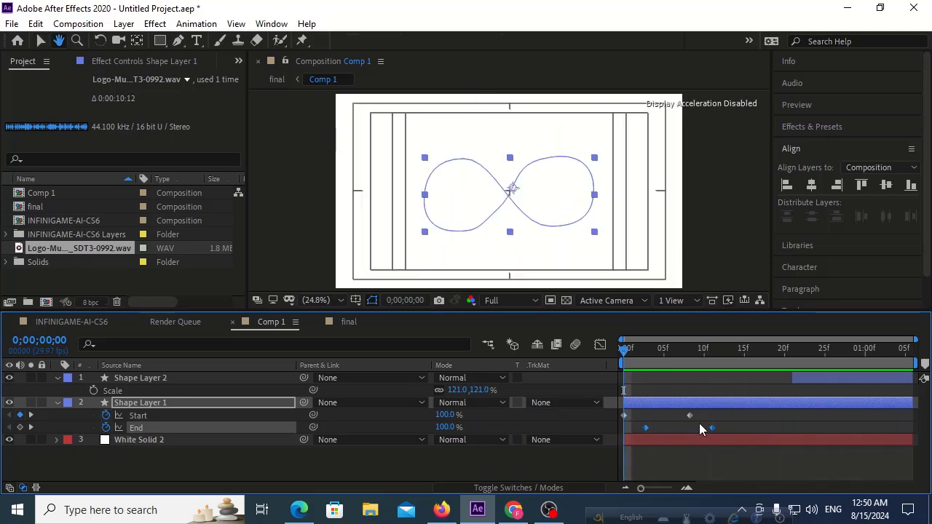
# Spread all four Start and End keyframes out slightly and preview the retimed stroke
pyautogui.moveTo(733, 413); pyautogui.dragTo(618, 436)
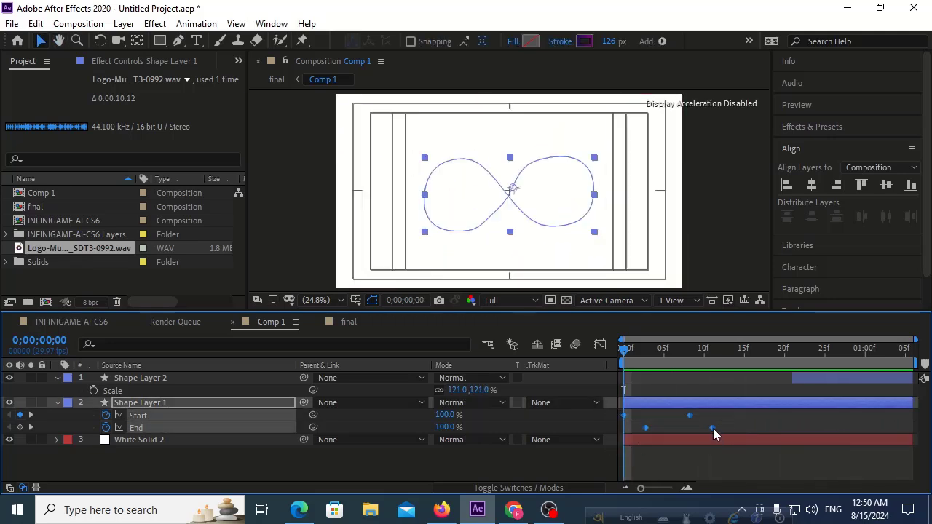
pyautogui.keyDown('alt'); pyautogui.moveTo(712, 428); pyautogui.dragTo(735, 428); pyautogui.keyUp('alt')
pyautogui.press('space')
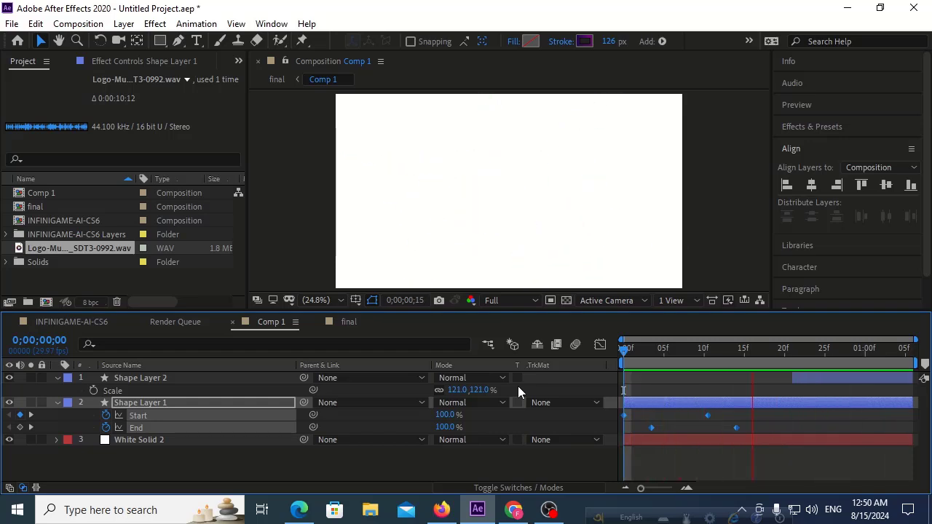
pyautogui.press('space')
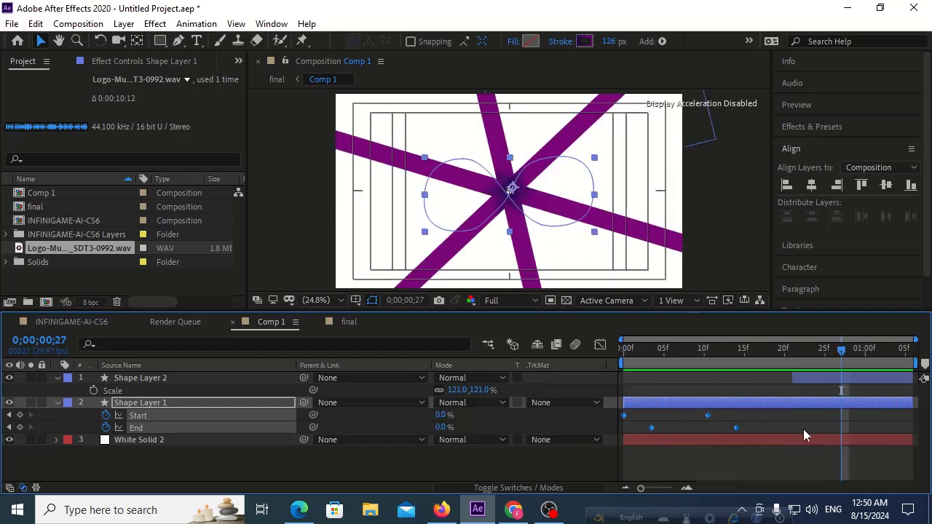
# Shift Shape Layer 2 to begin around frame 14, extend it to the comp's end, and preview
pyautogui.moveTo(717, 362); pyautogui.dragTo(733, 362)
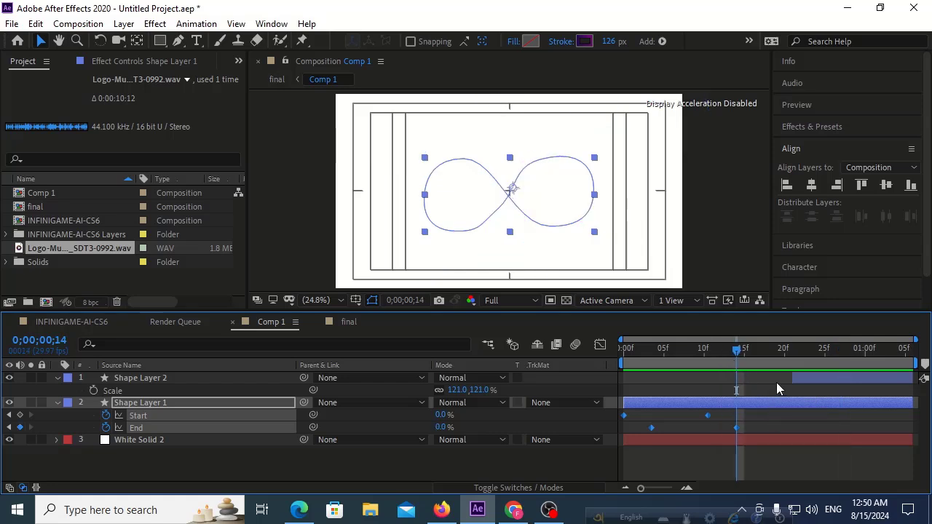
pyautogui.click(797, 379)
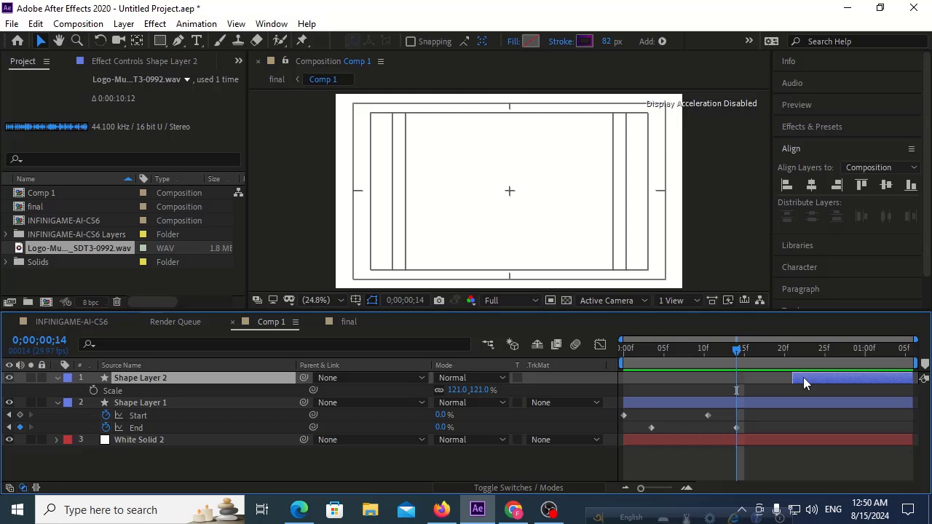
pyautogui.moveTo(802, 377); pyautogui.dragTo(750, 384)
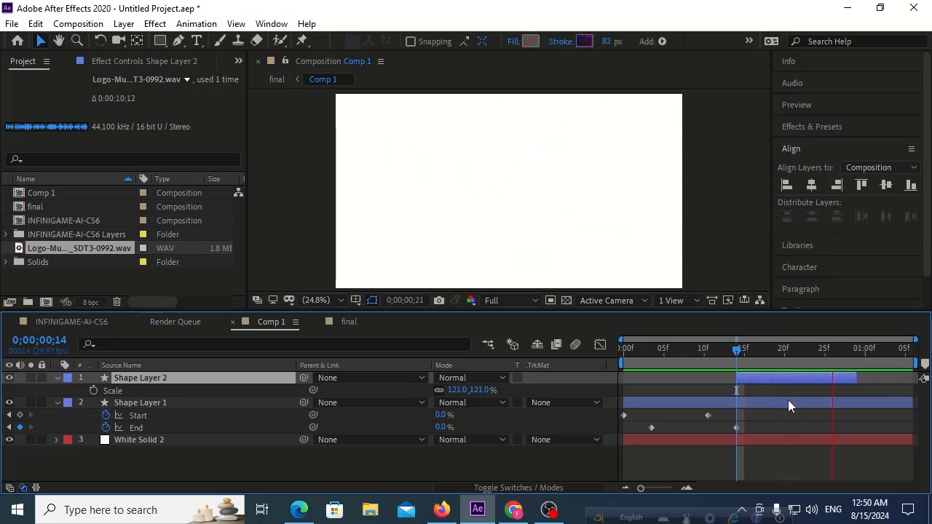
pyautogui.press('pageup')
pyautogui.press('pageup')
pyautogui.press('pageup')
pyautogui.moveTo(881, 378); pyautogui.dragTo(917, 377)
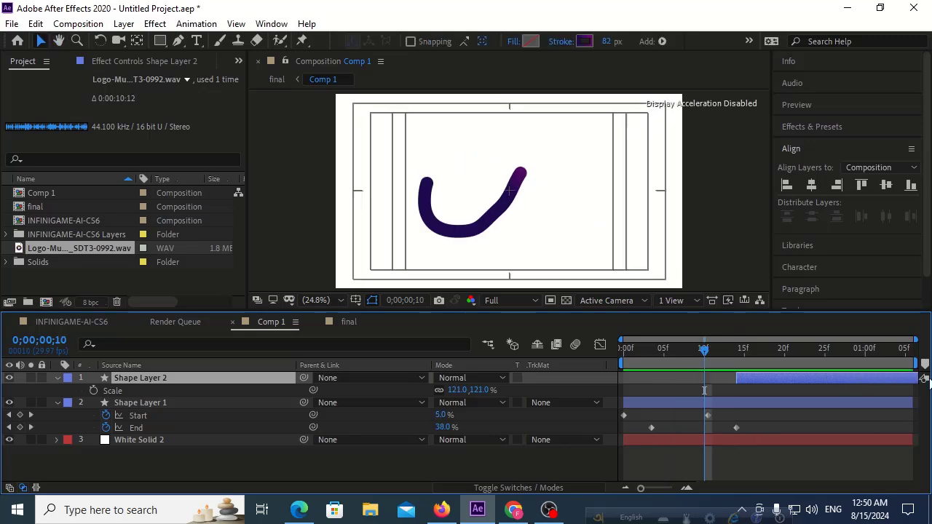
pyautogui.press('space')
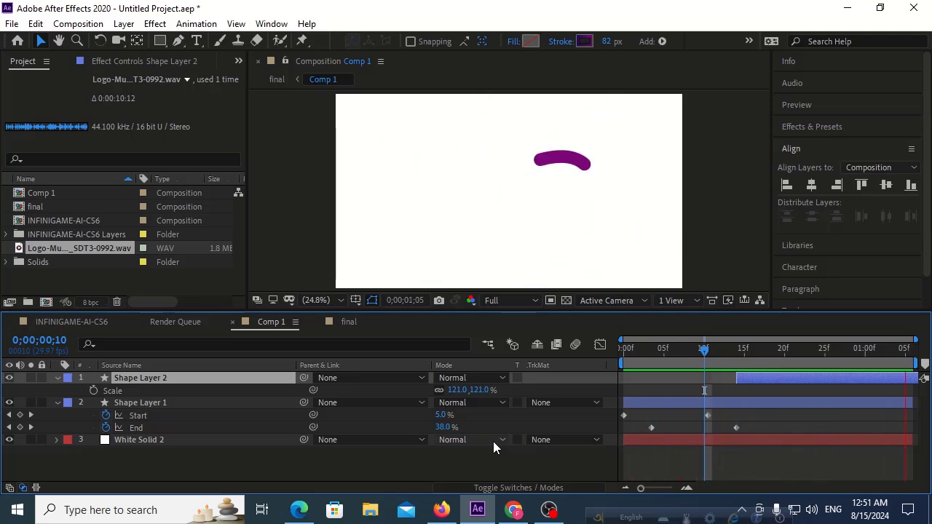
pyautogui.press('space')
pyautogui.press('Home')
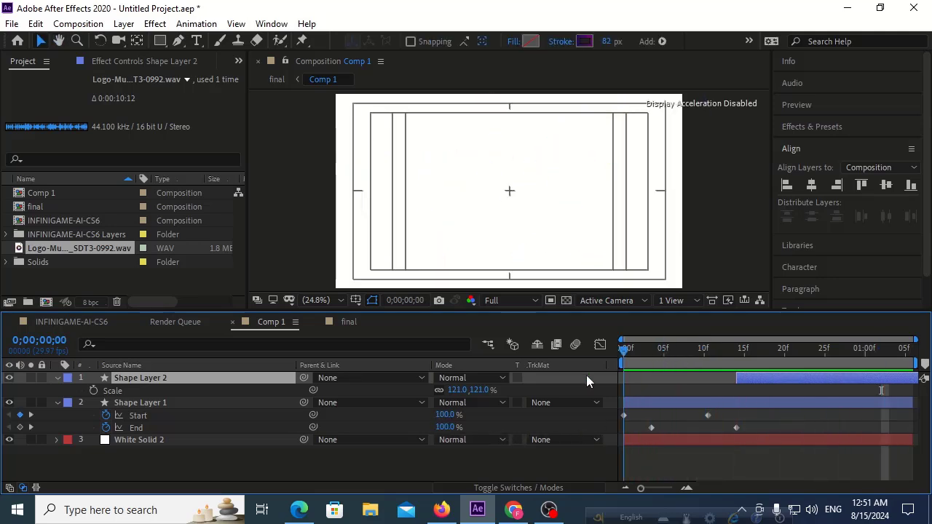
# Switch to the final composition and play the full INFINIGAME logo reveal with music
pyautogui.click(348, 324)
pyautogui.press('space')
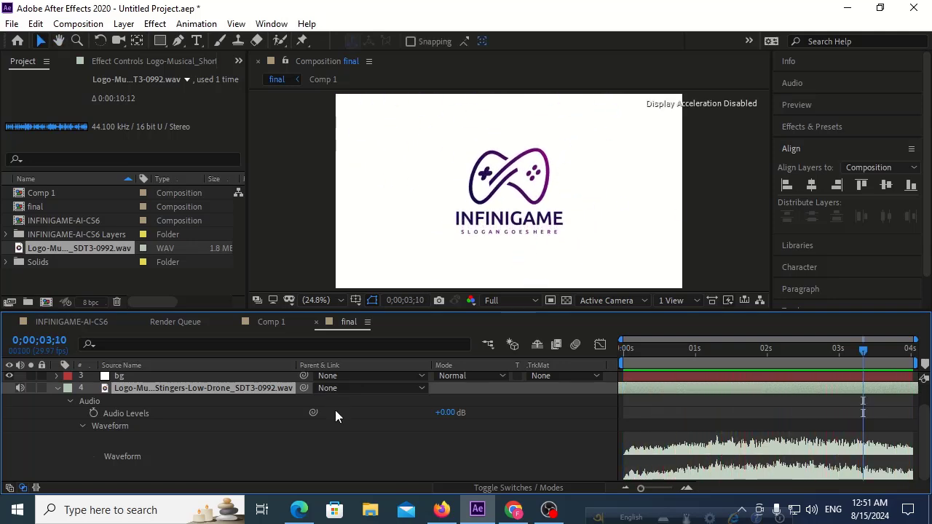
pyautogui.click(56, 388)
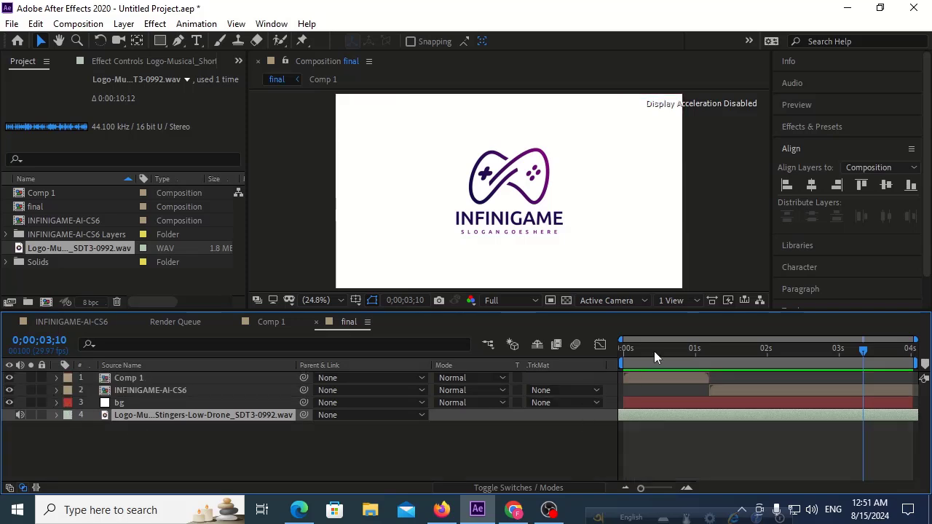
pyautogui.moveTo(653, 351); pyautogui.dragTo(596, 351)
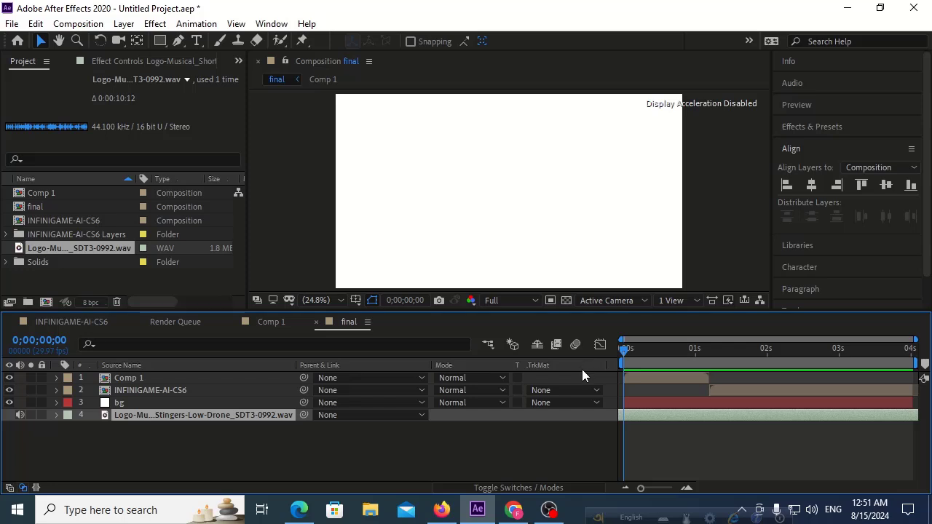
pyautogui.press('space')
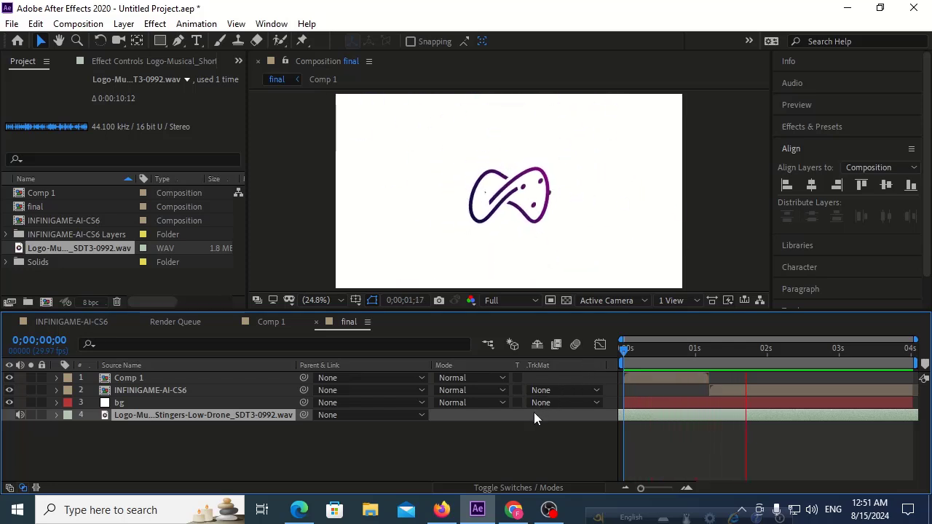
pyautogui.press('space')
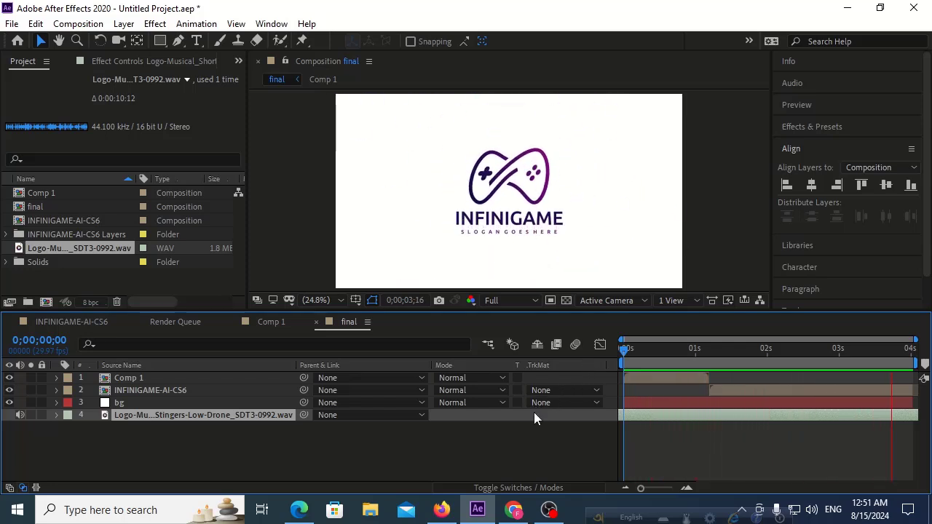